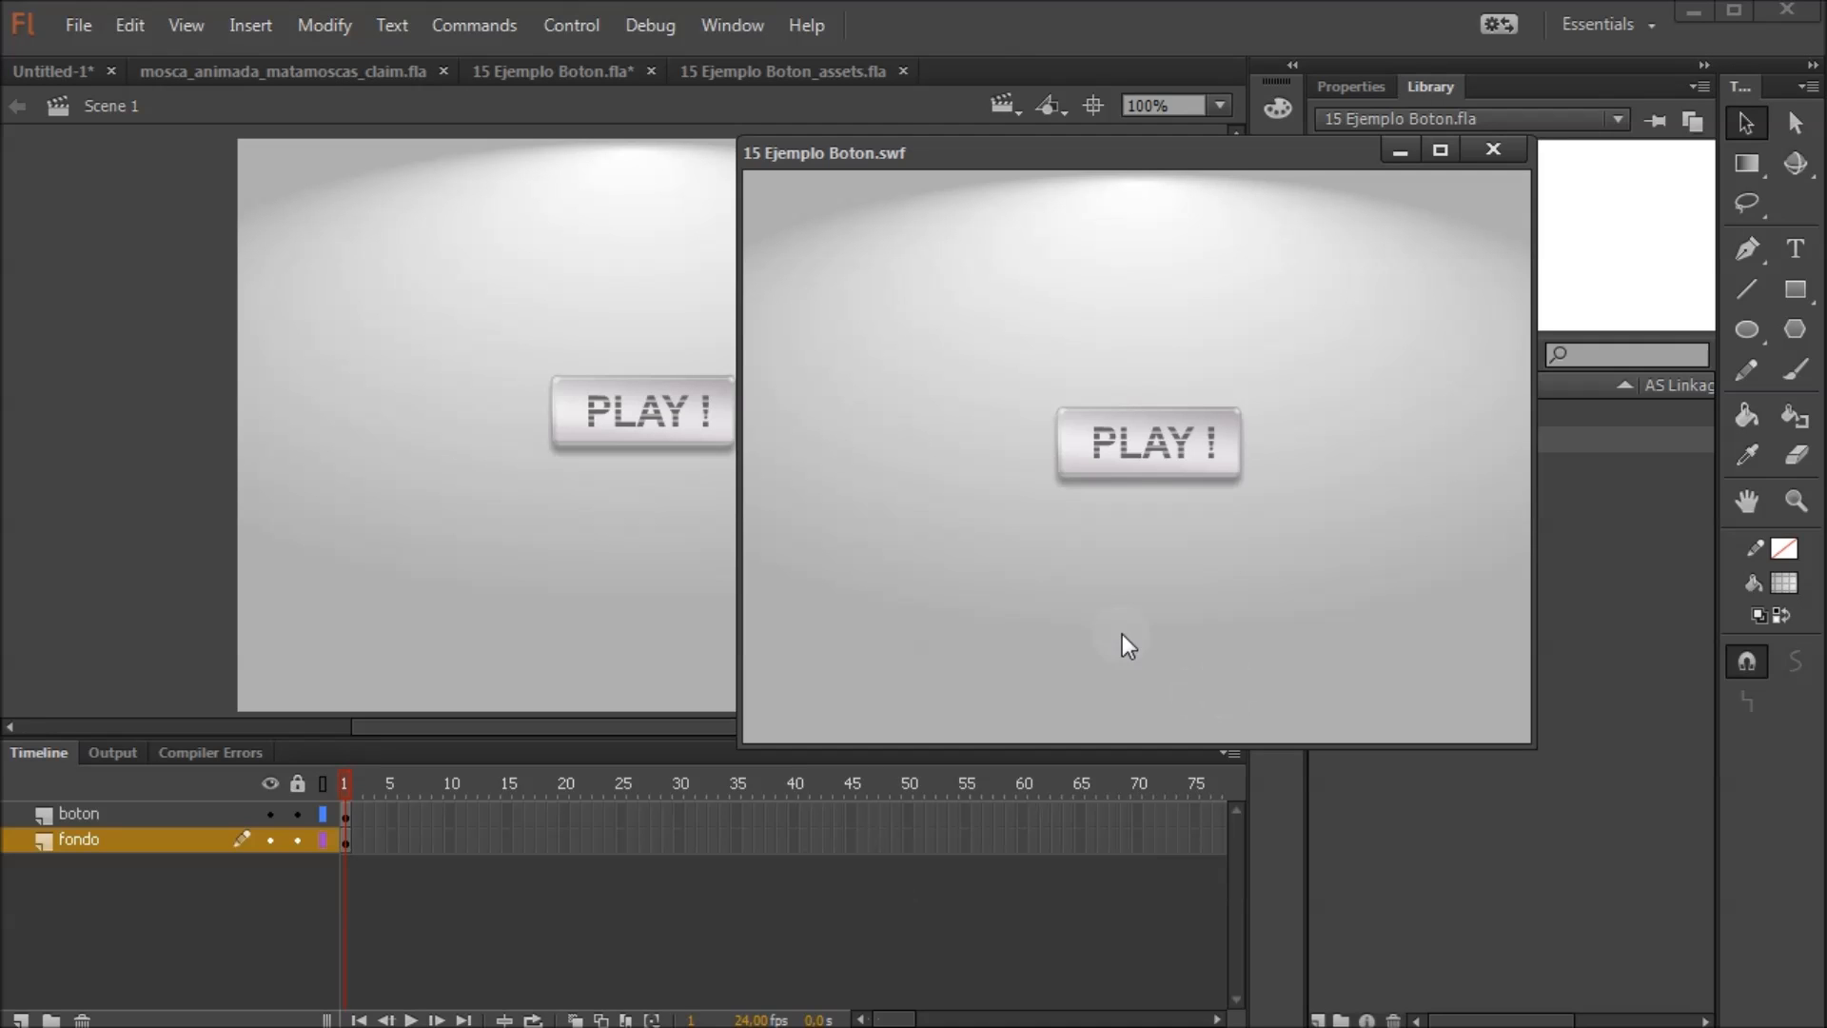
Test the PLAY ! button's rollover and pressed behaviour in the movie preview, including its edges, and close the preview
{"action": "left_click", "coordinate": [1225, 458]}
{"action": "left_click", "coordinate": [1233, 466]}
{"action": "left_click", "coordinate": [1235, 473]}
{"action": "left_click", "coordinate": [1236, 468]}
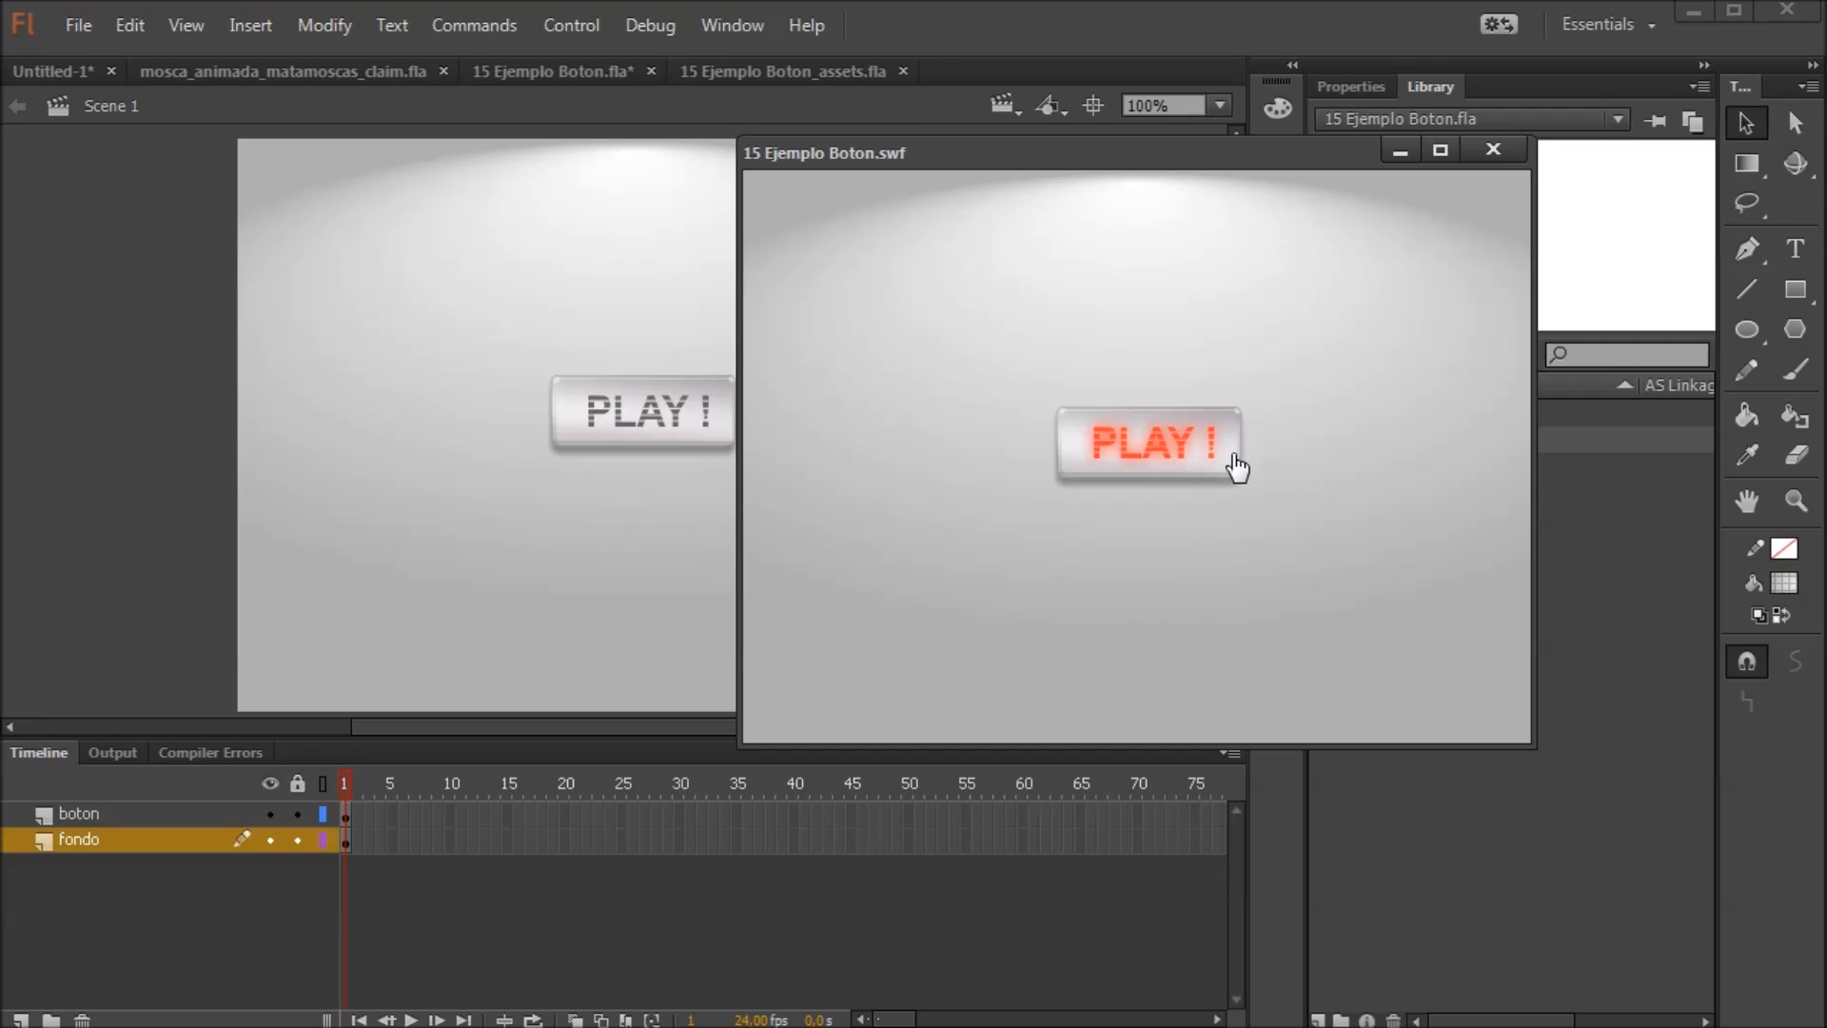
{"action": "left_click", "coordinate": [1235, 468]}
{"action": "left_click", "coordinate": [1235, 468]}
{"action": "left_click", "coordinate": [1236, 442]}
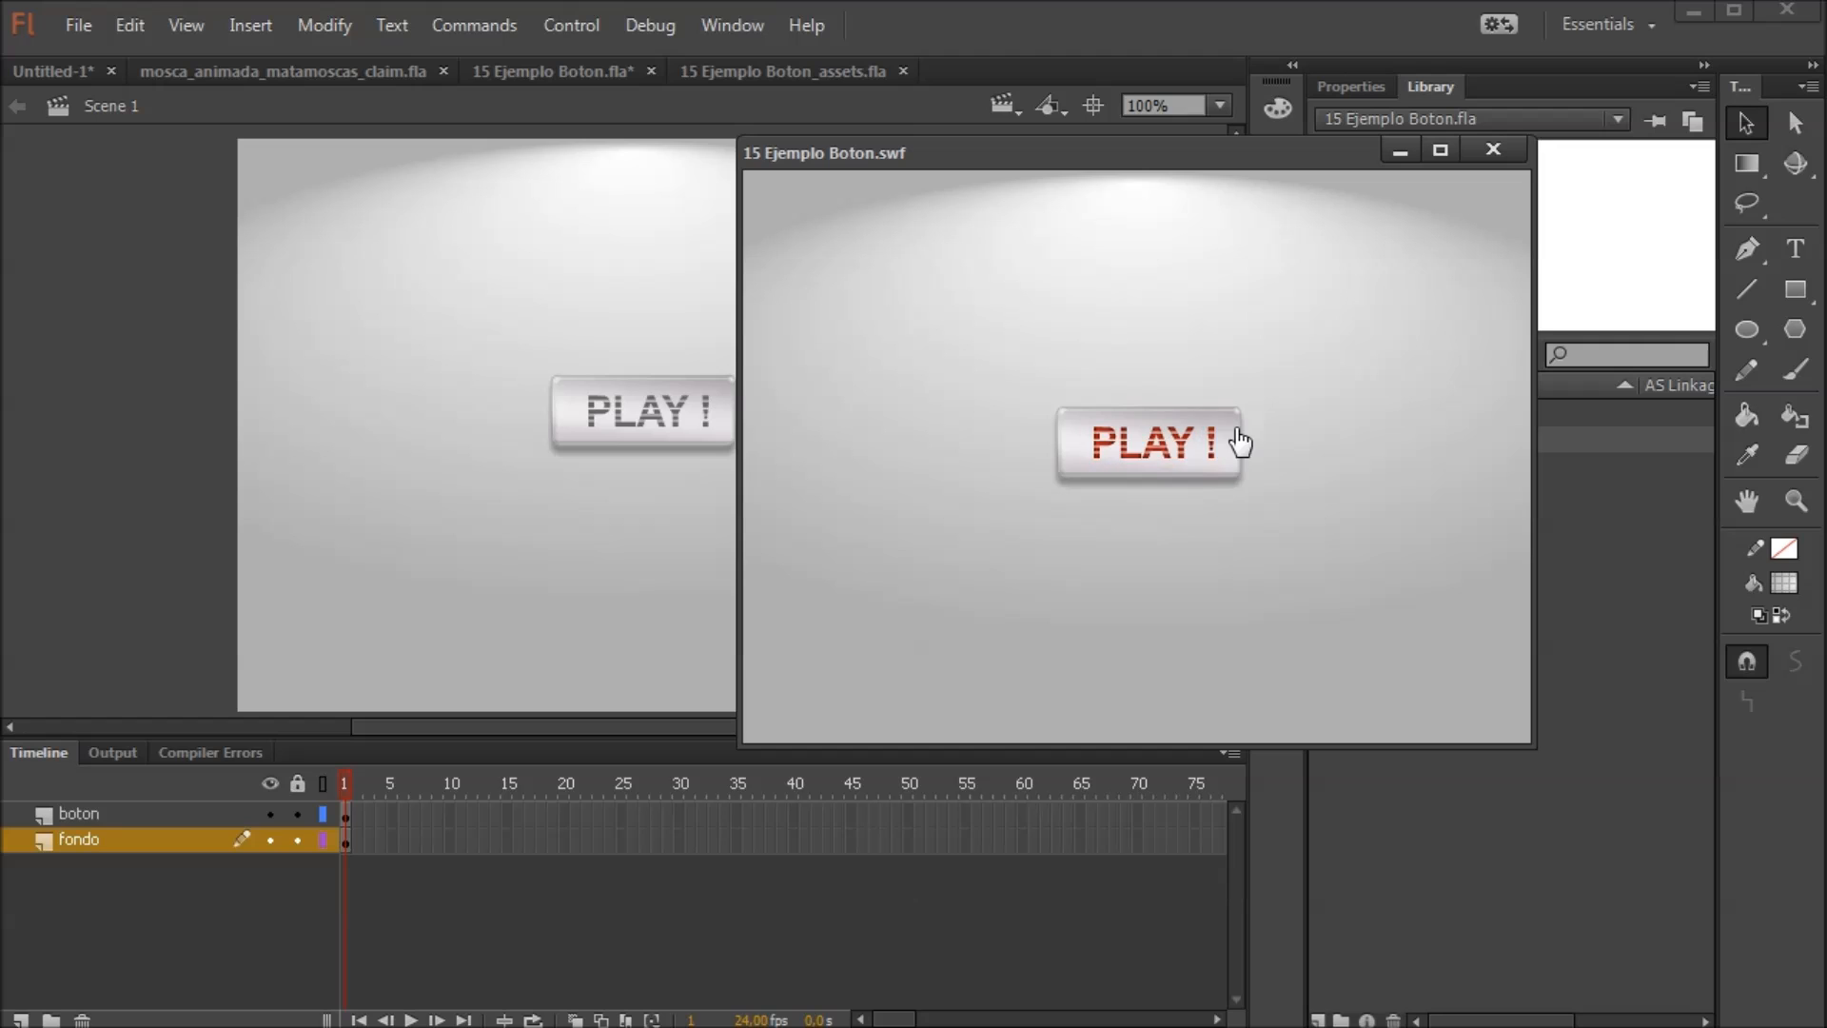
{"action": "left_click", "coordinate": [1227, 449]}
{"action": "left_click", "coordinate": [1223, 453]}
{"action": "left_click", "coordinate": [1222, 449]}
{"action": "left_click", "coordinate": [1231, 447]}
{"action": "left_click", "coordinate": [1237, 461]}
{"action": "left_click", "coordinate": [1229, 461]}
{"action": "left_click", "coordinate": [1224, 454]}
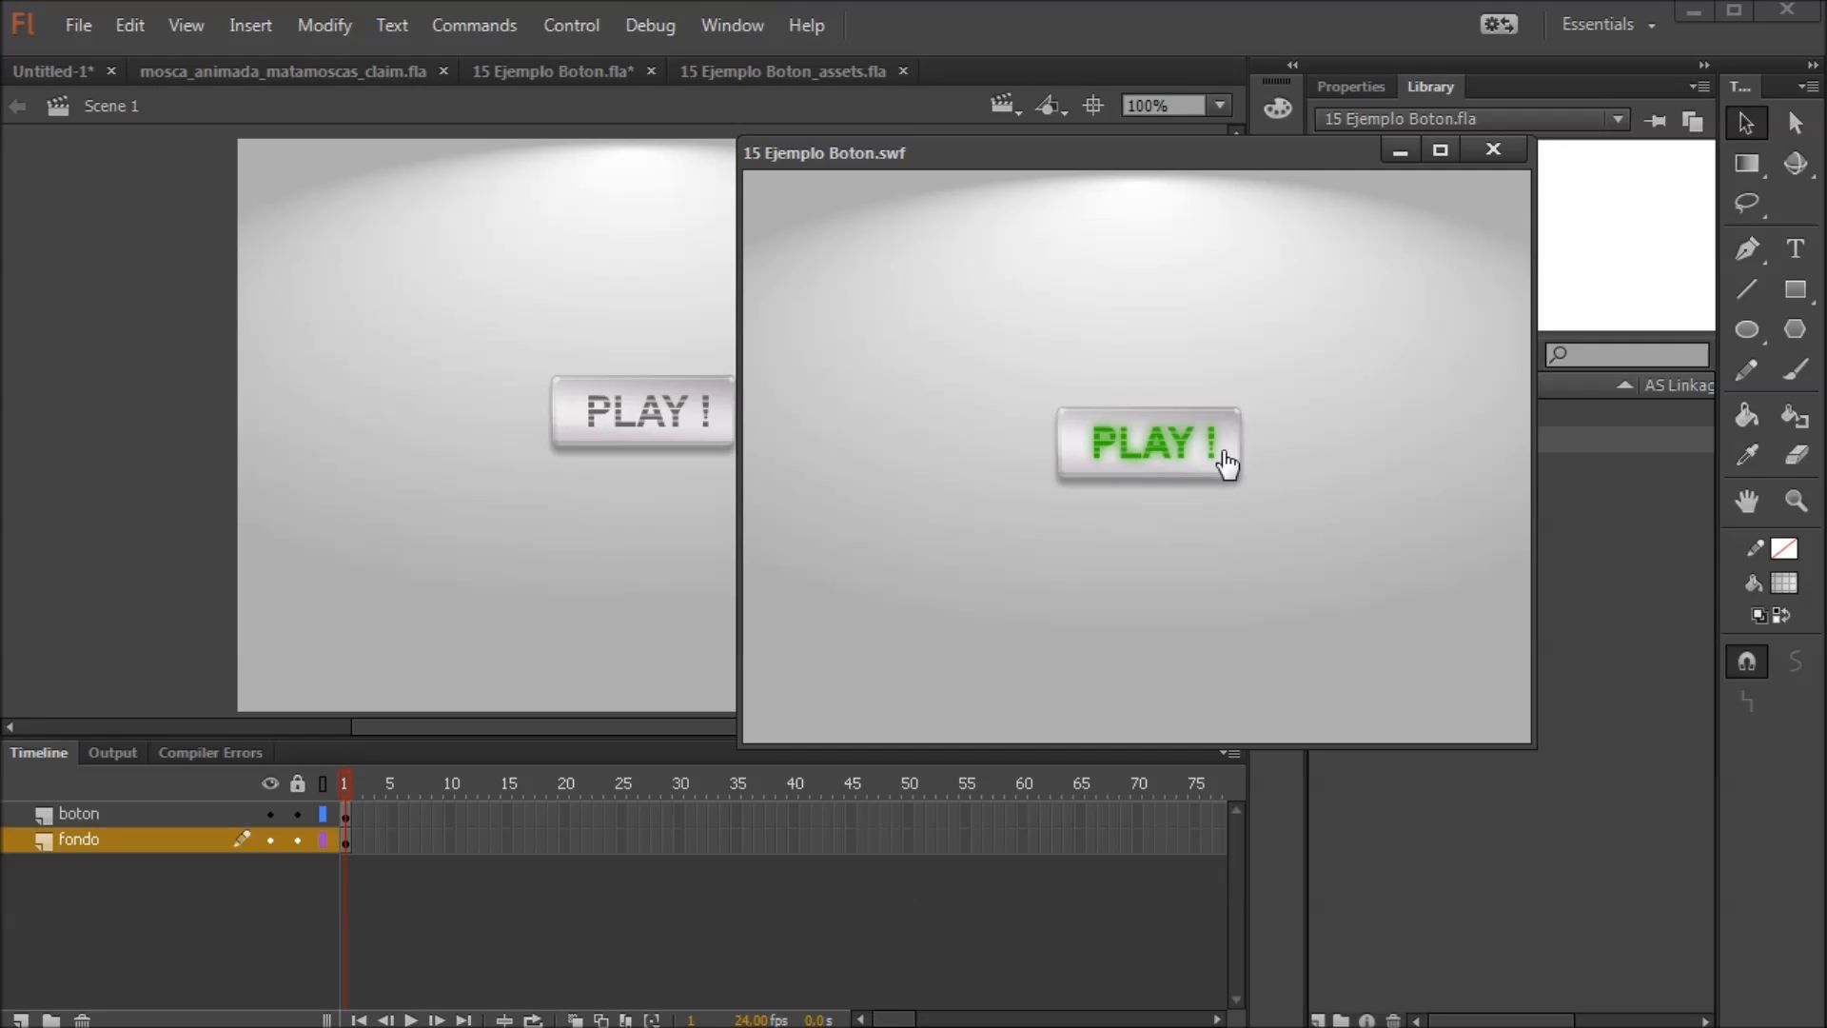
{"action": "left_click", "coordinate": [1115, 482]}
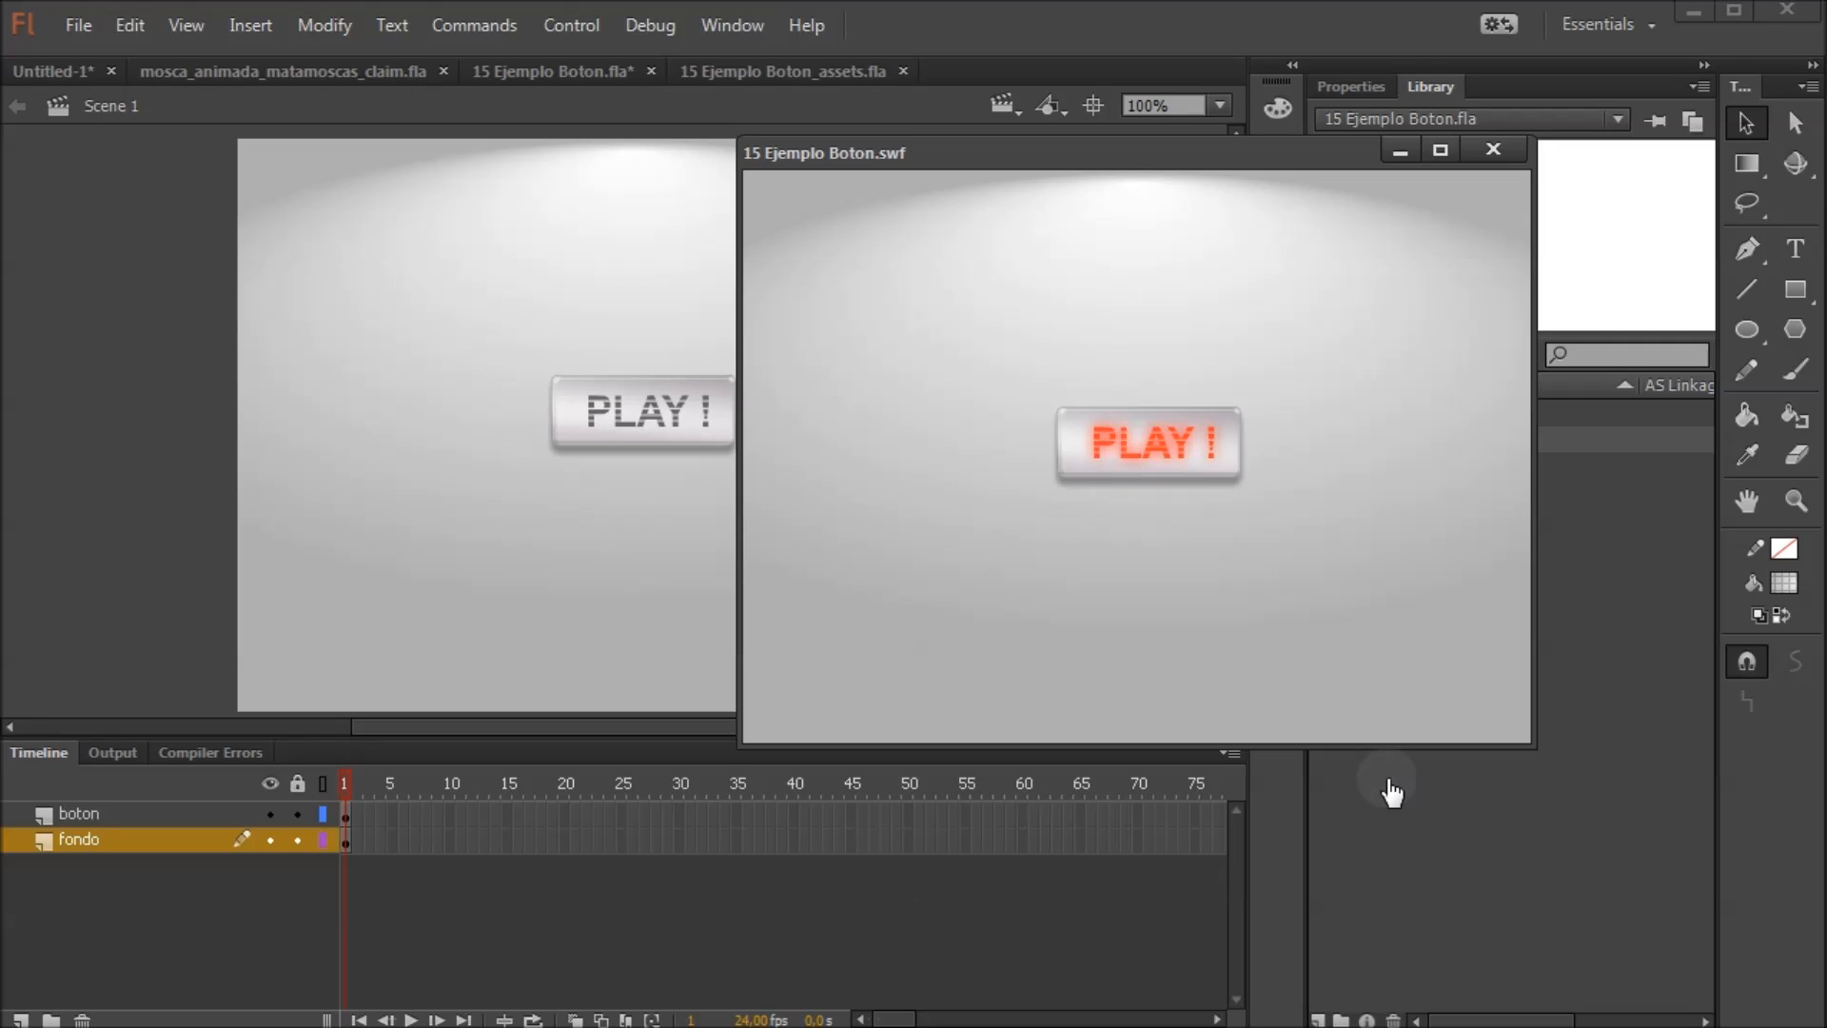
{"action": "left_click", "coordinate": [1492, 150]}
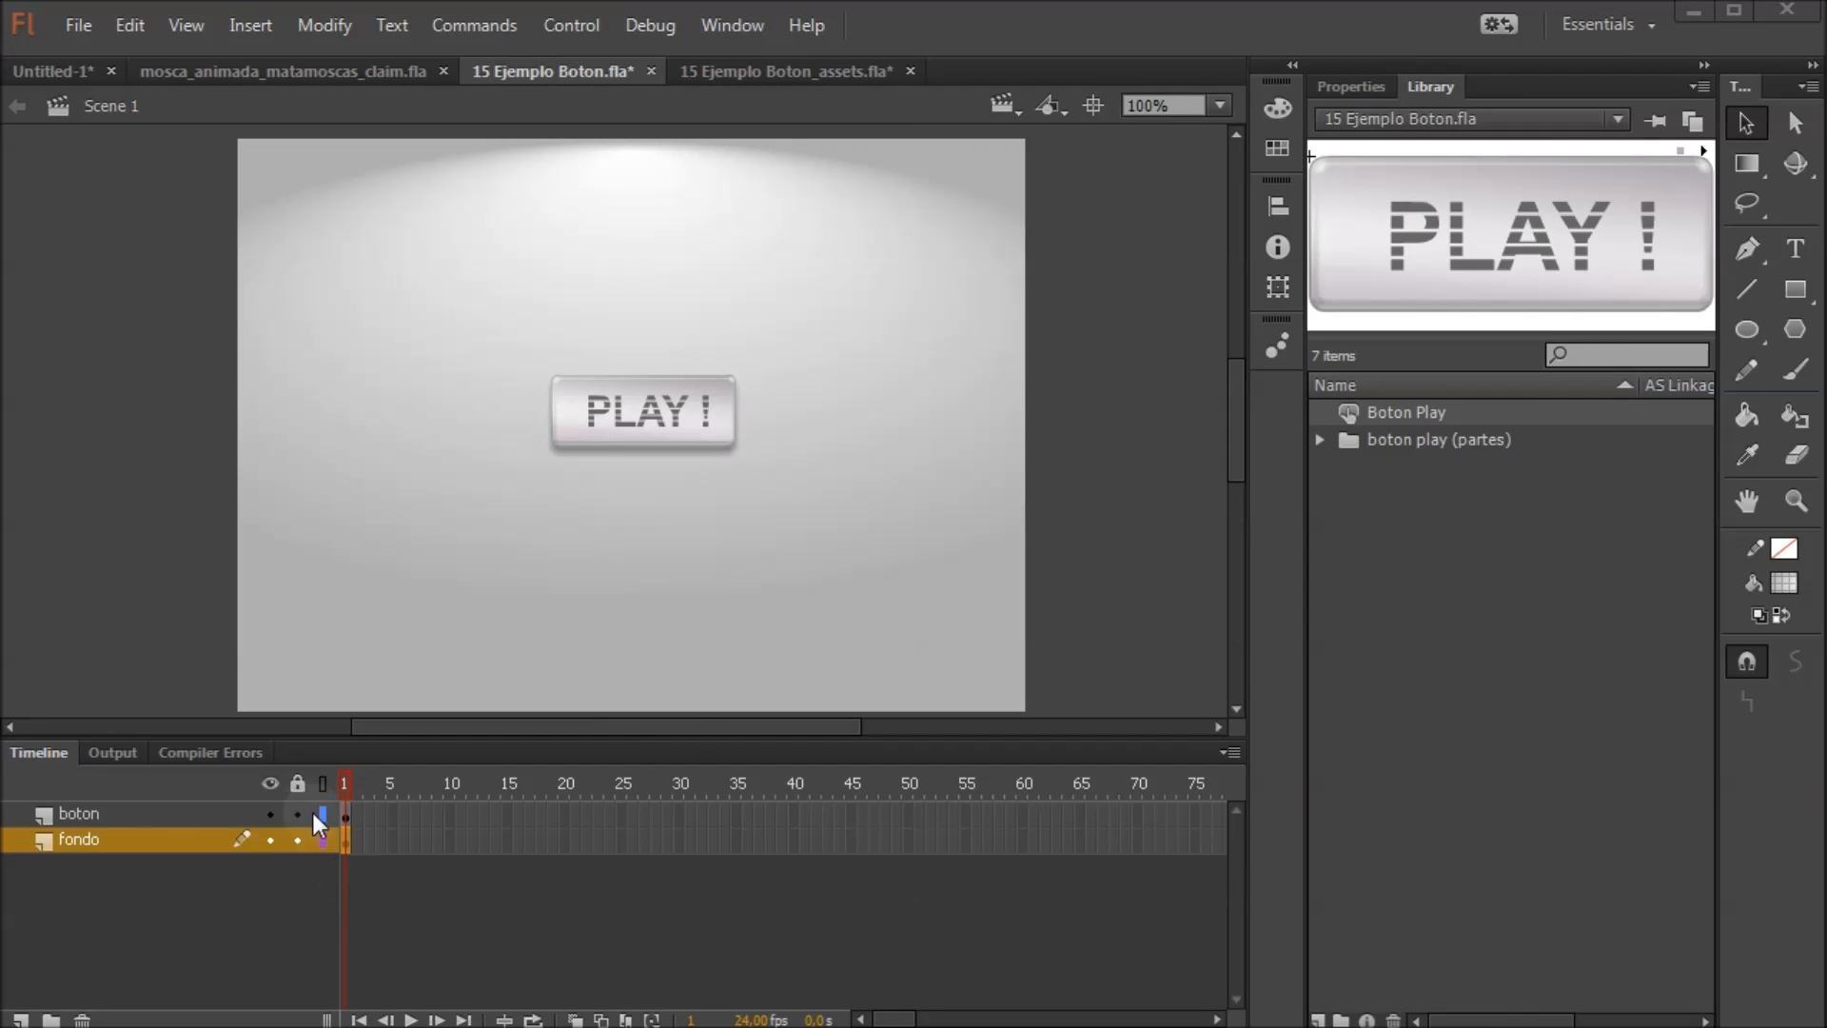
Lock the fondo layer and open the Boton Play button on the boton layer for editing in place
{"action": "left_click", "coordinate": [297, 840]}
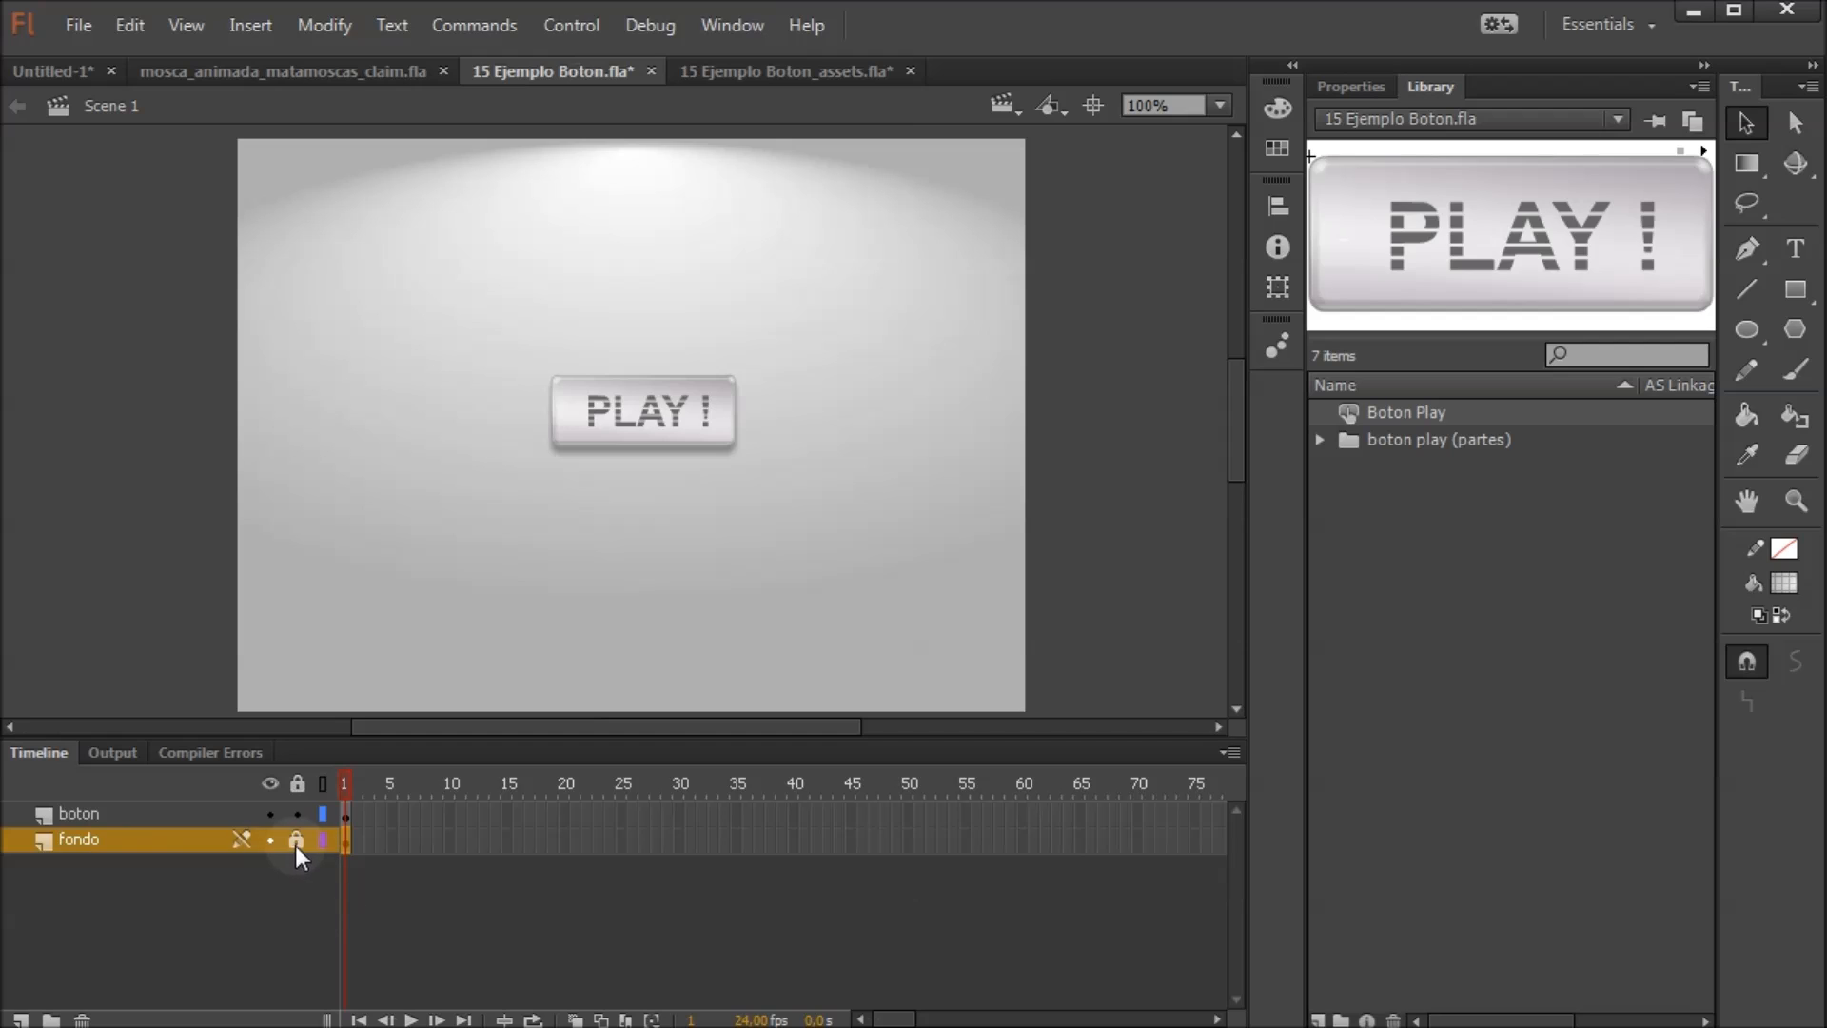
{"action": "left_click", "coordinate": [66, 814]}
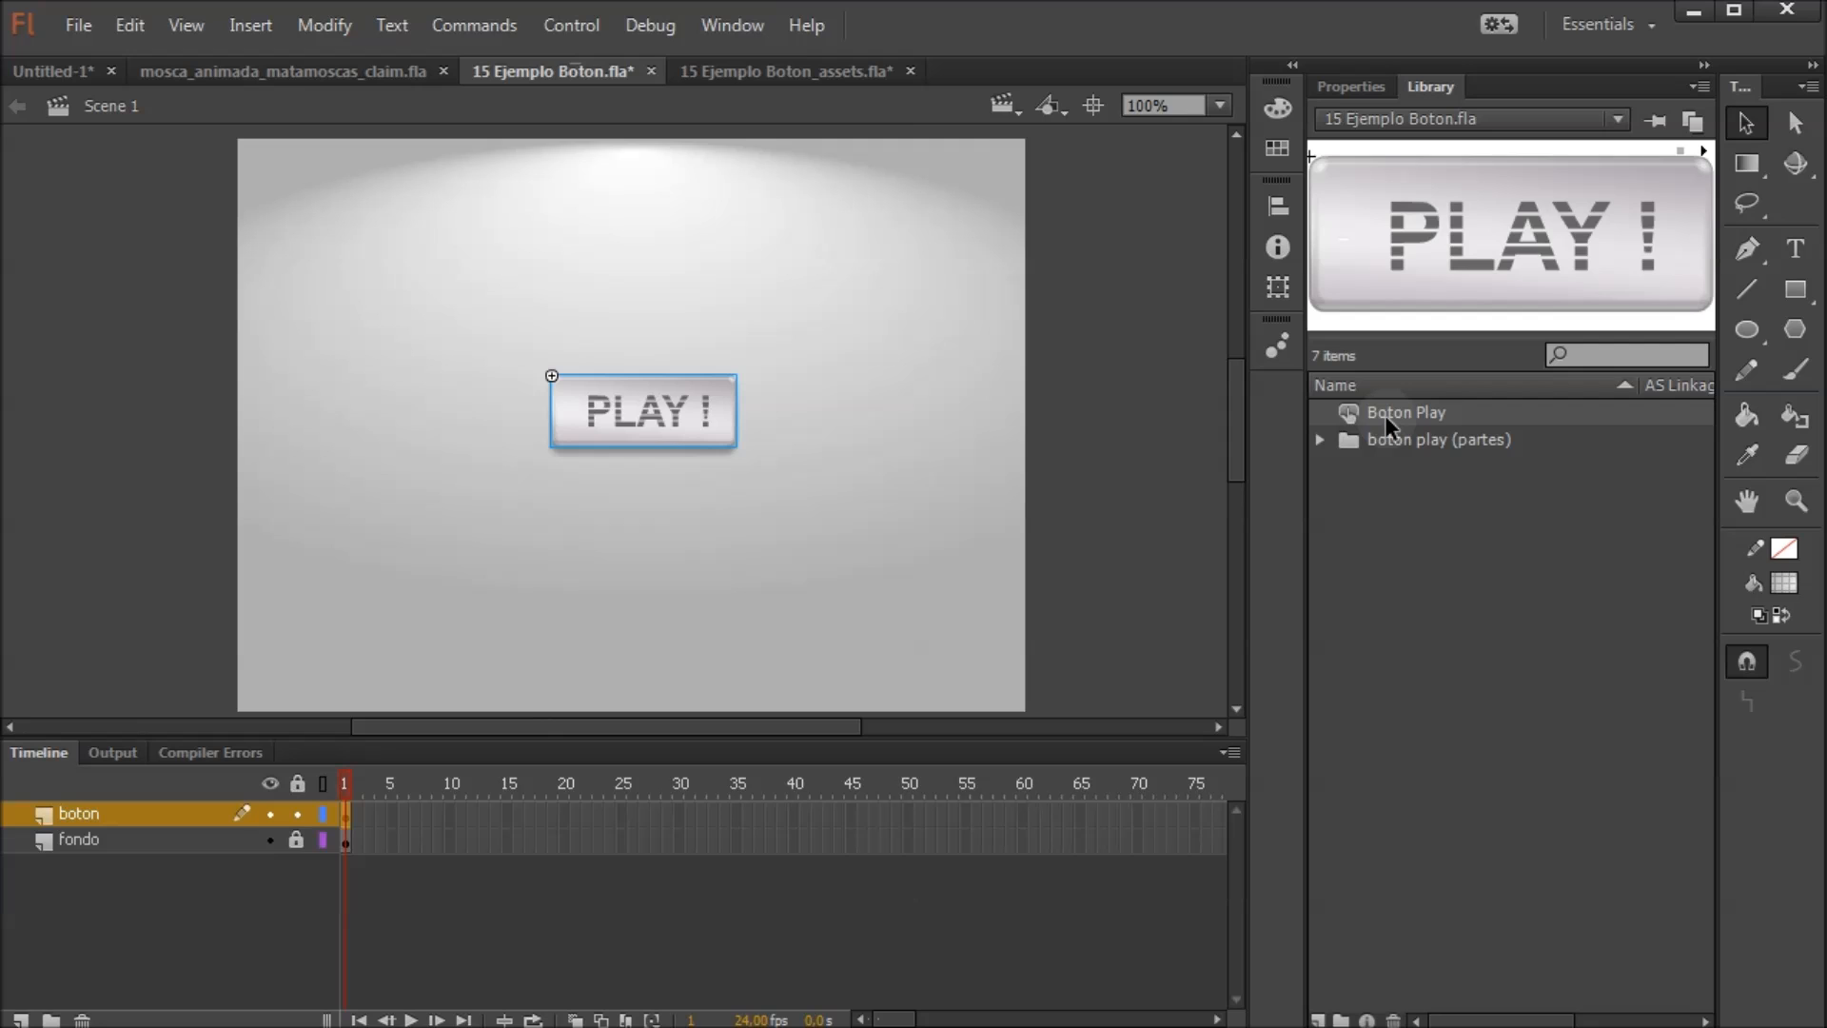
{"action": "left_click", "coordinate": [1319, 438]}
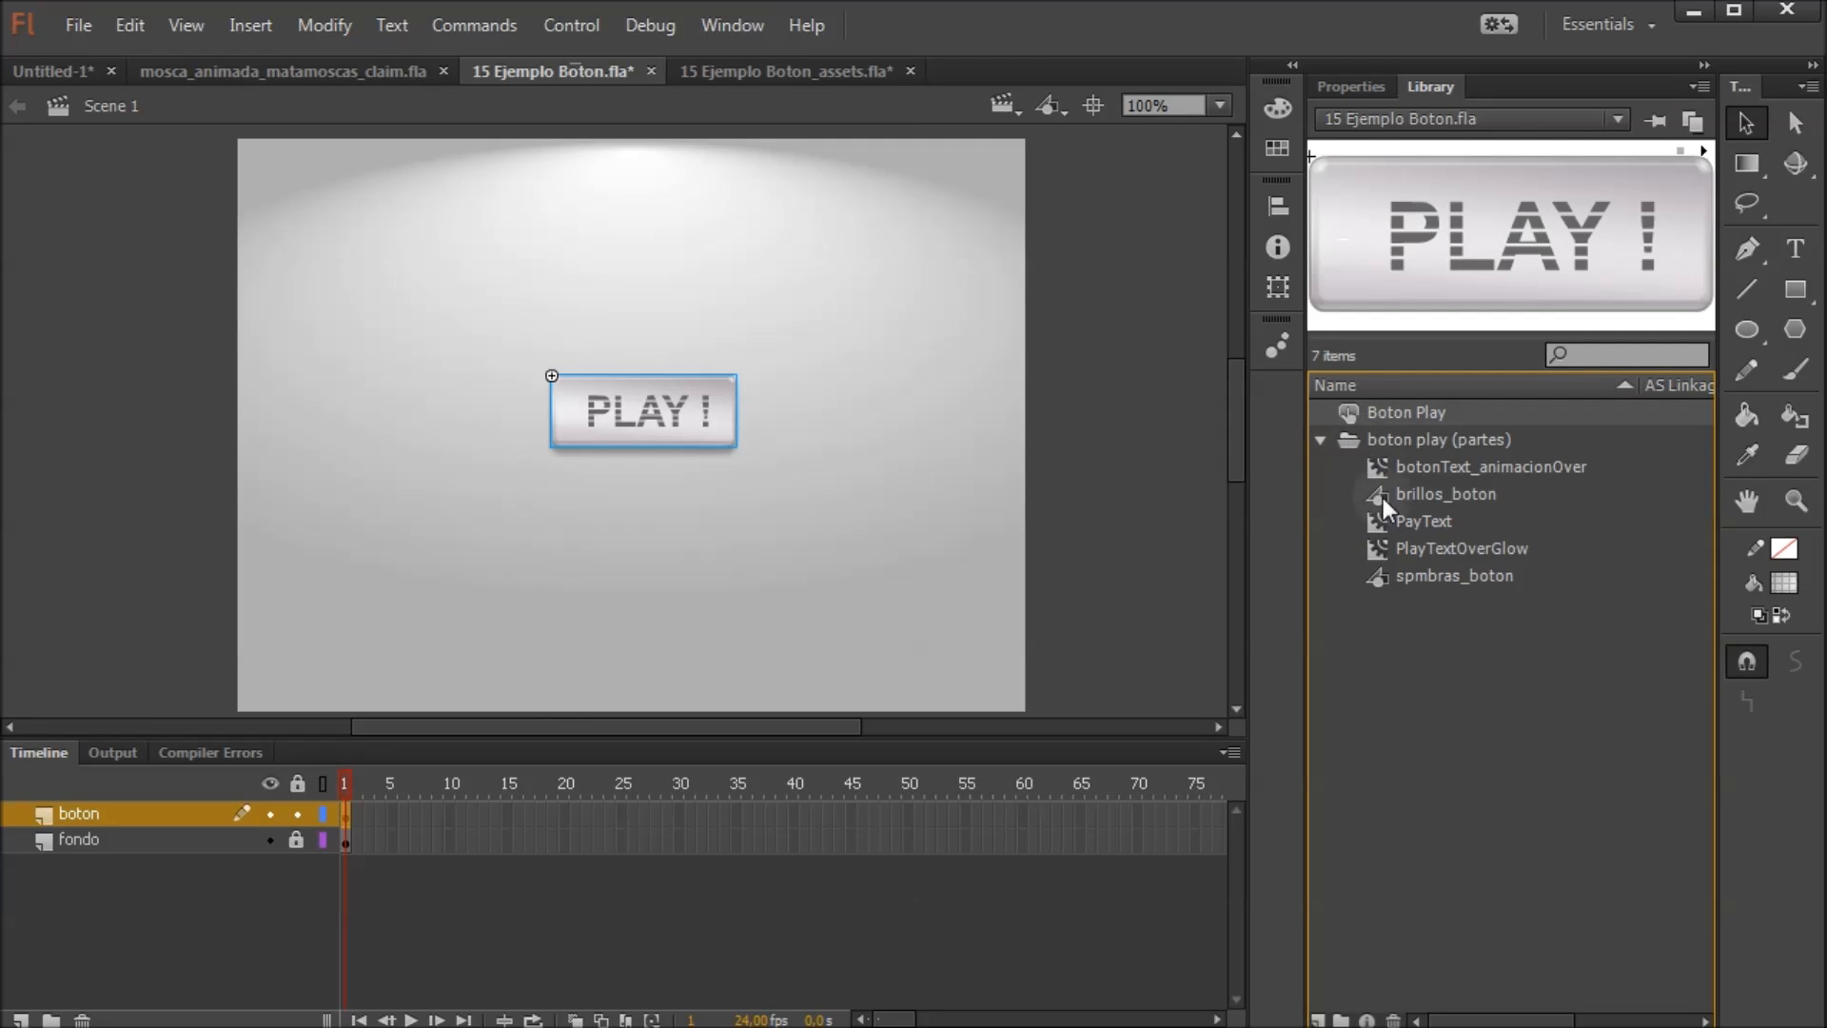
{"action": "left_click", "coordinate": [1319, 438]}
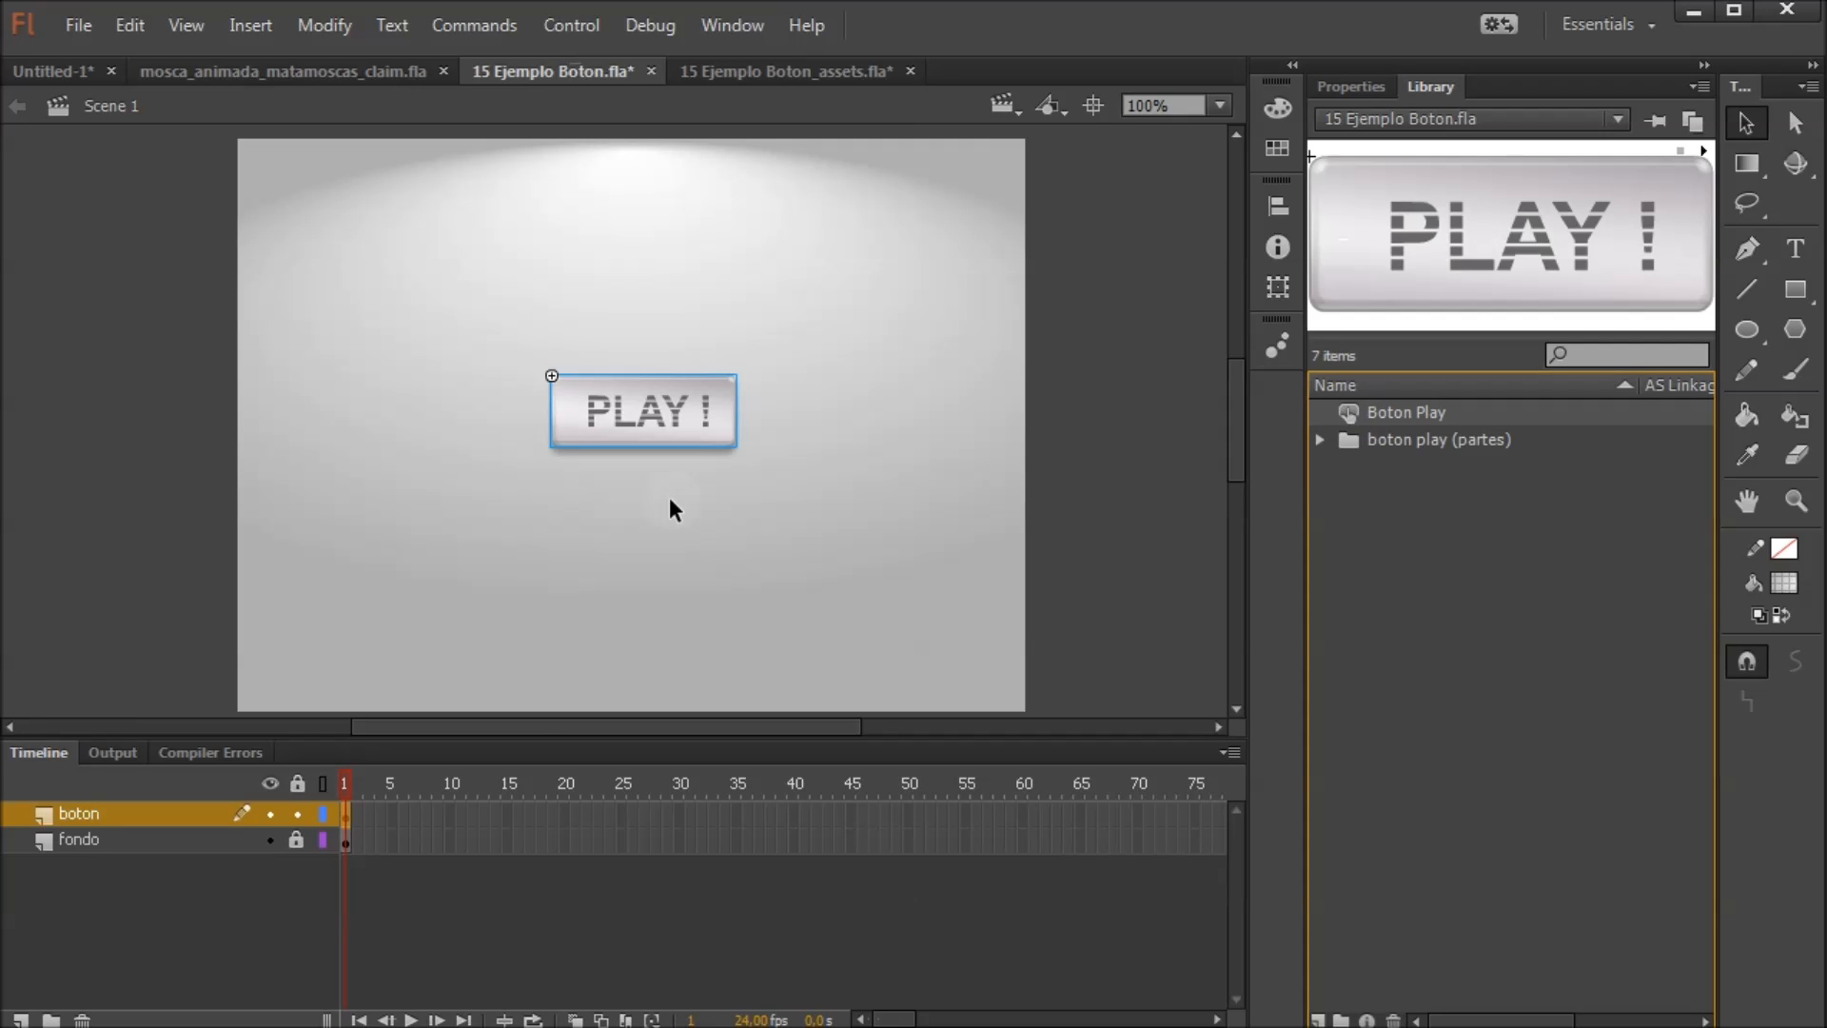
{"action": "double_click", "coordinate": [674, 430]}
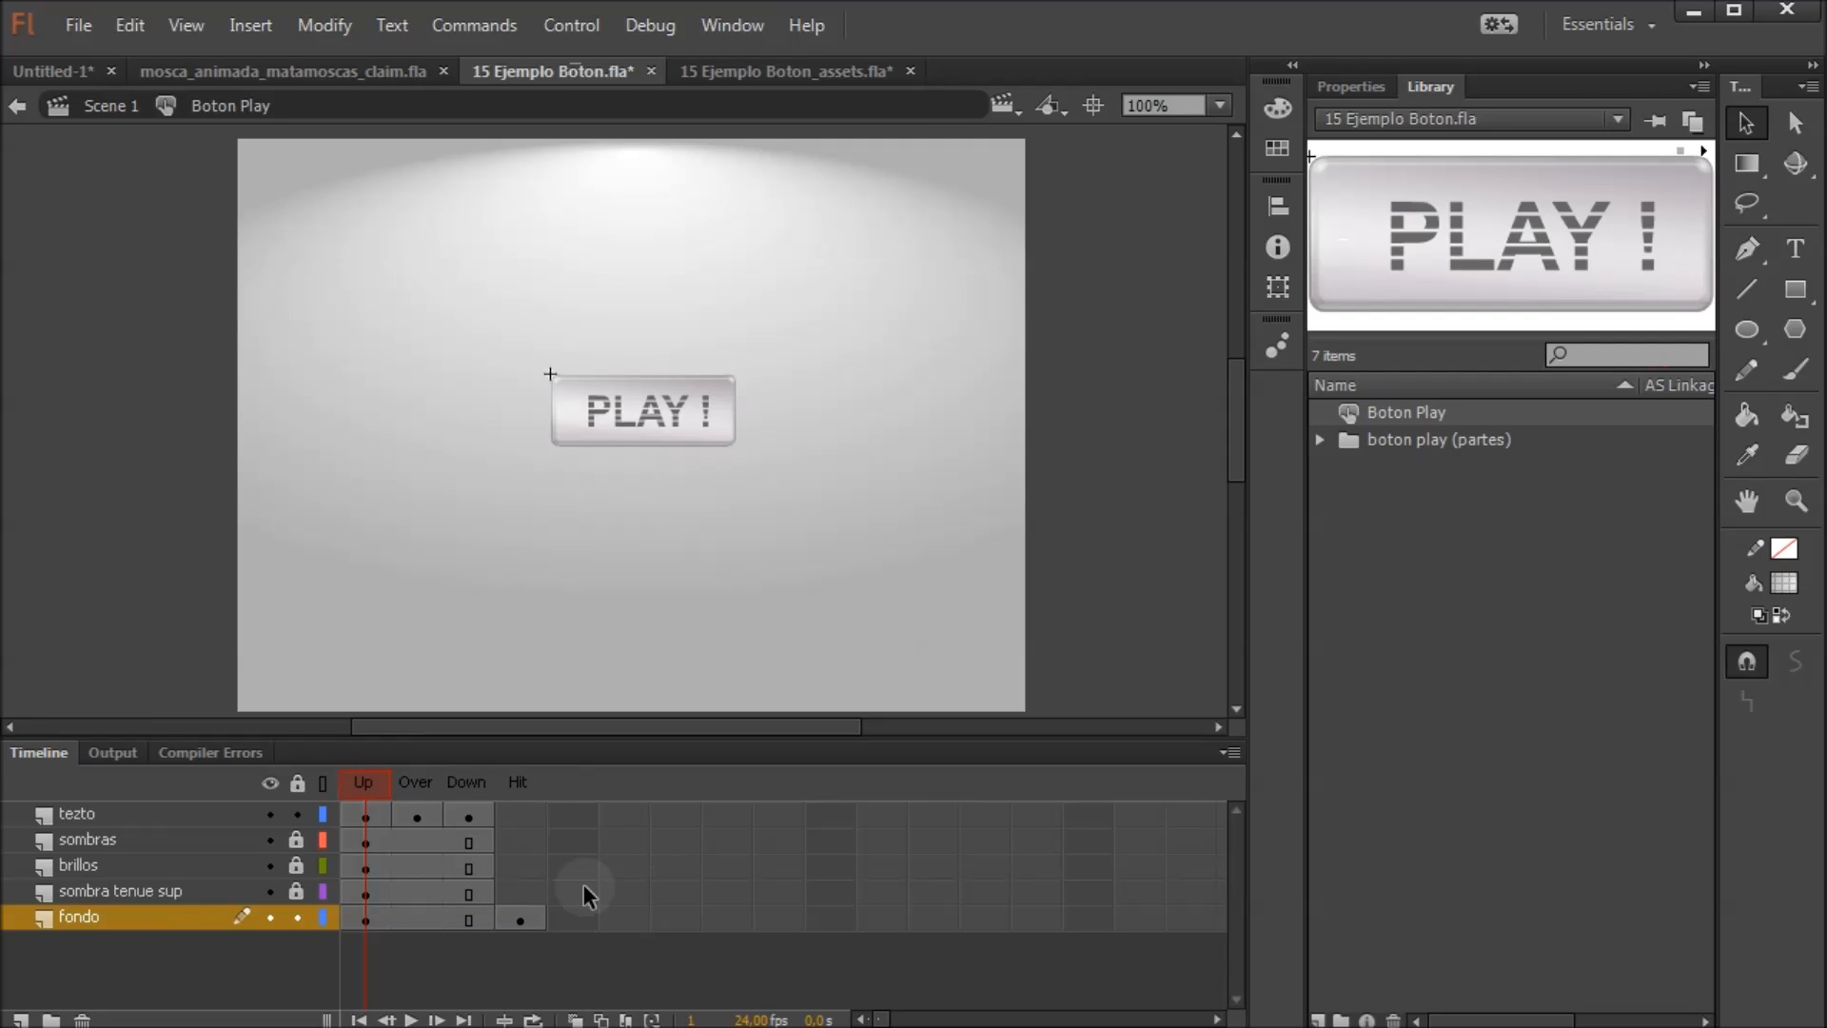
Examine the button's Up, Over, Down and Hit states and return to the Up state
{"action": "left_click", "coordinate": [417, 817]}
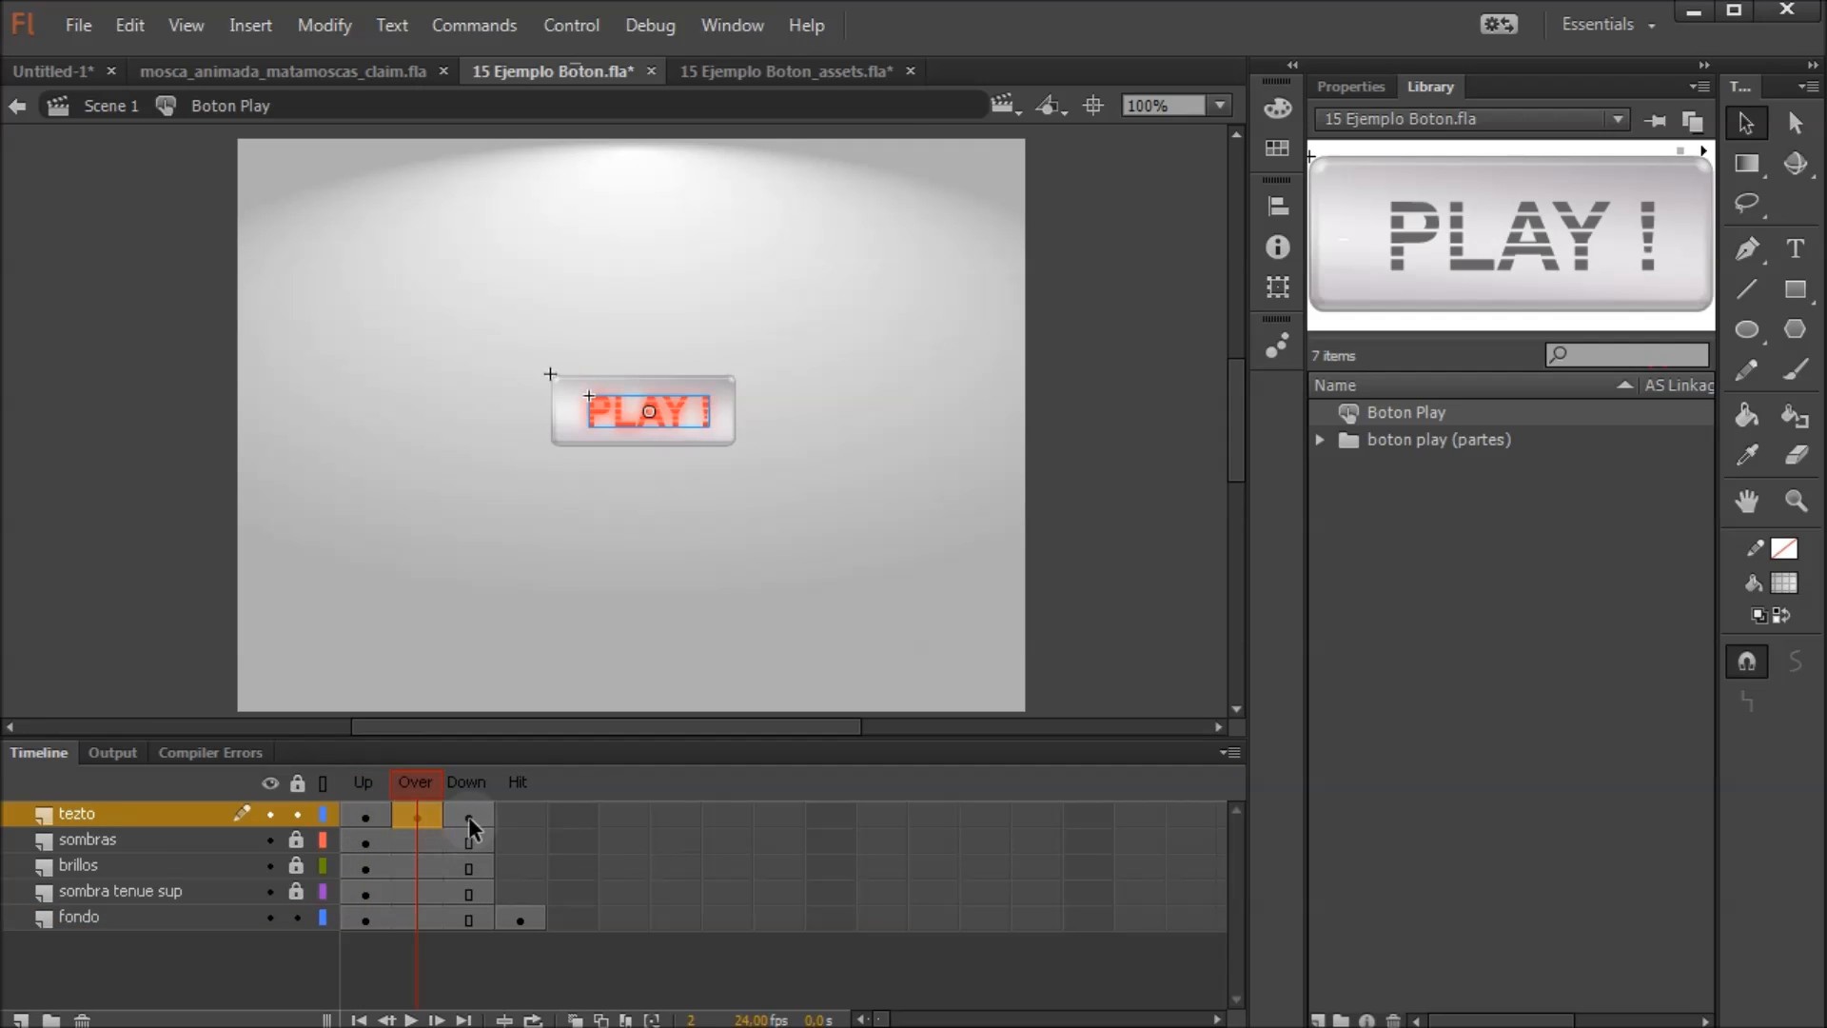
{"action": "left_click", "coordinate": [468, 816]}
{"action": "left_click", "coordinate": [380, 820]}
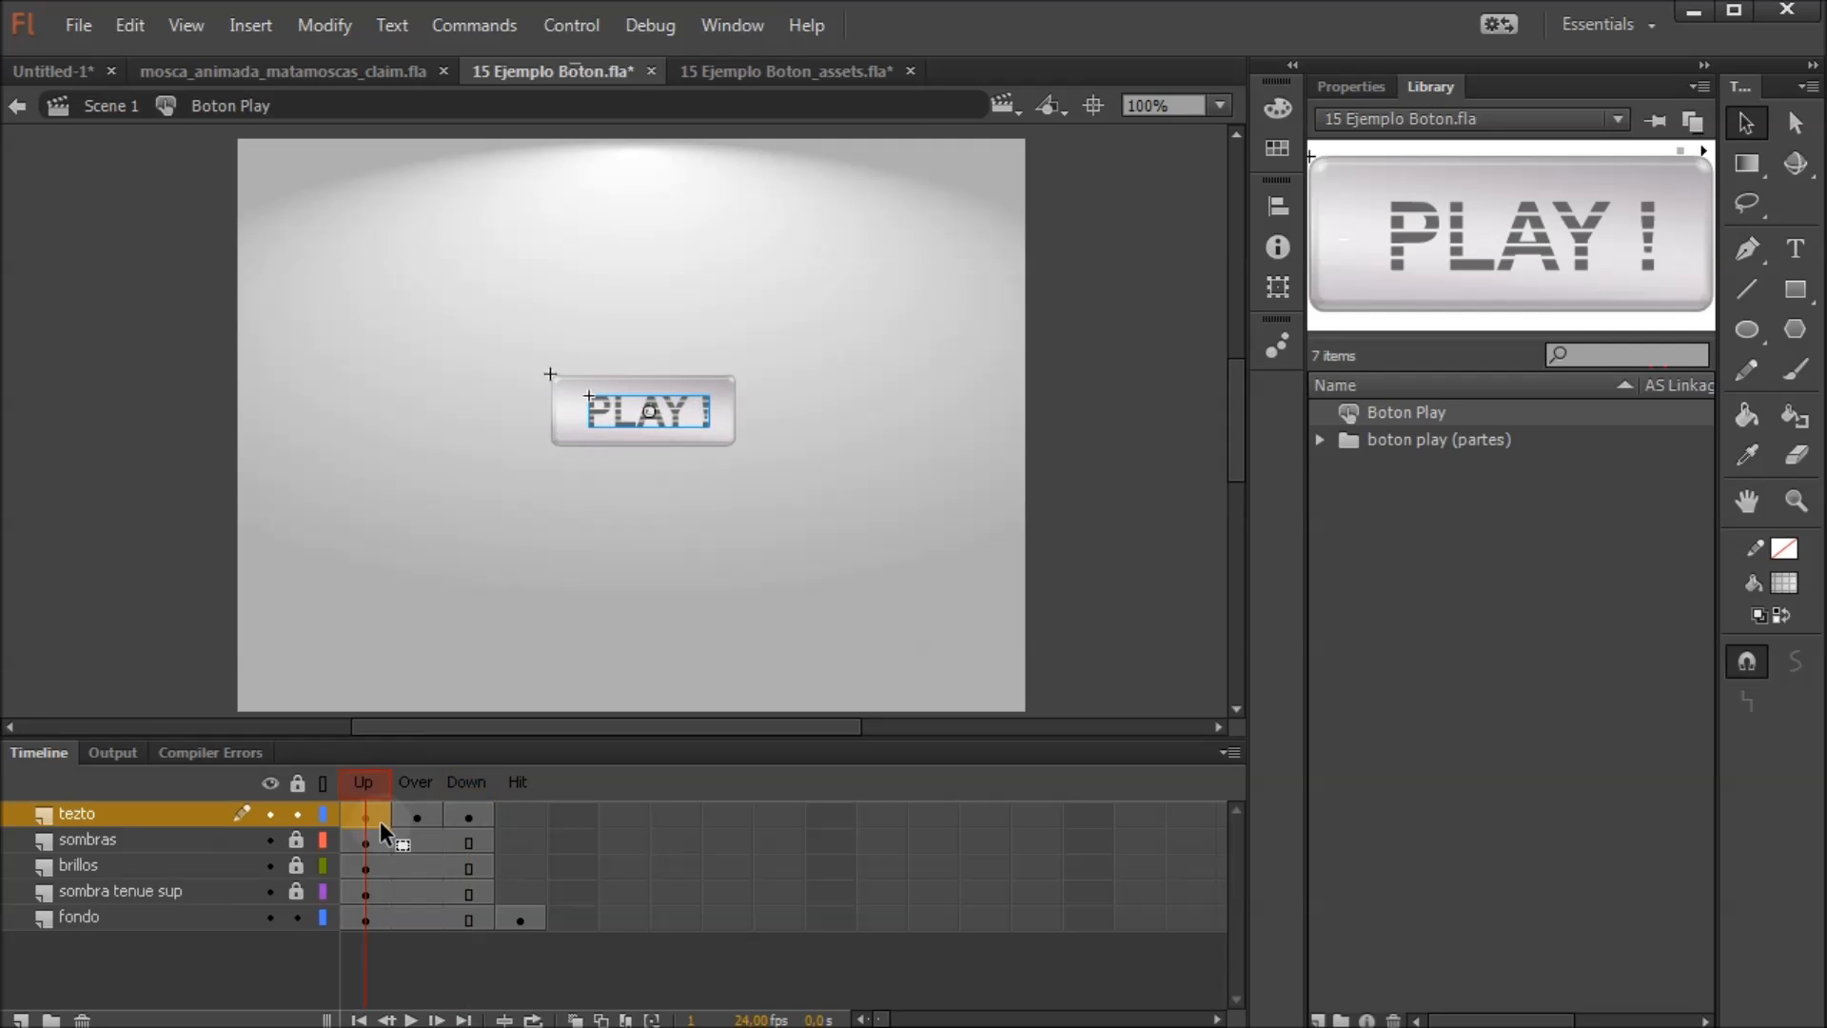
{"action": "left_click", "coordinate": [417, 813]}
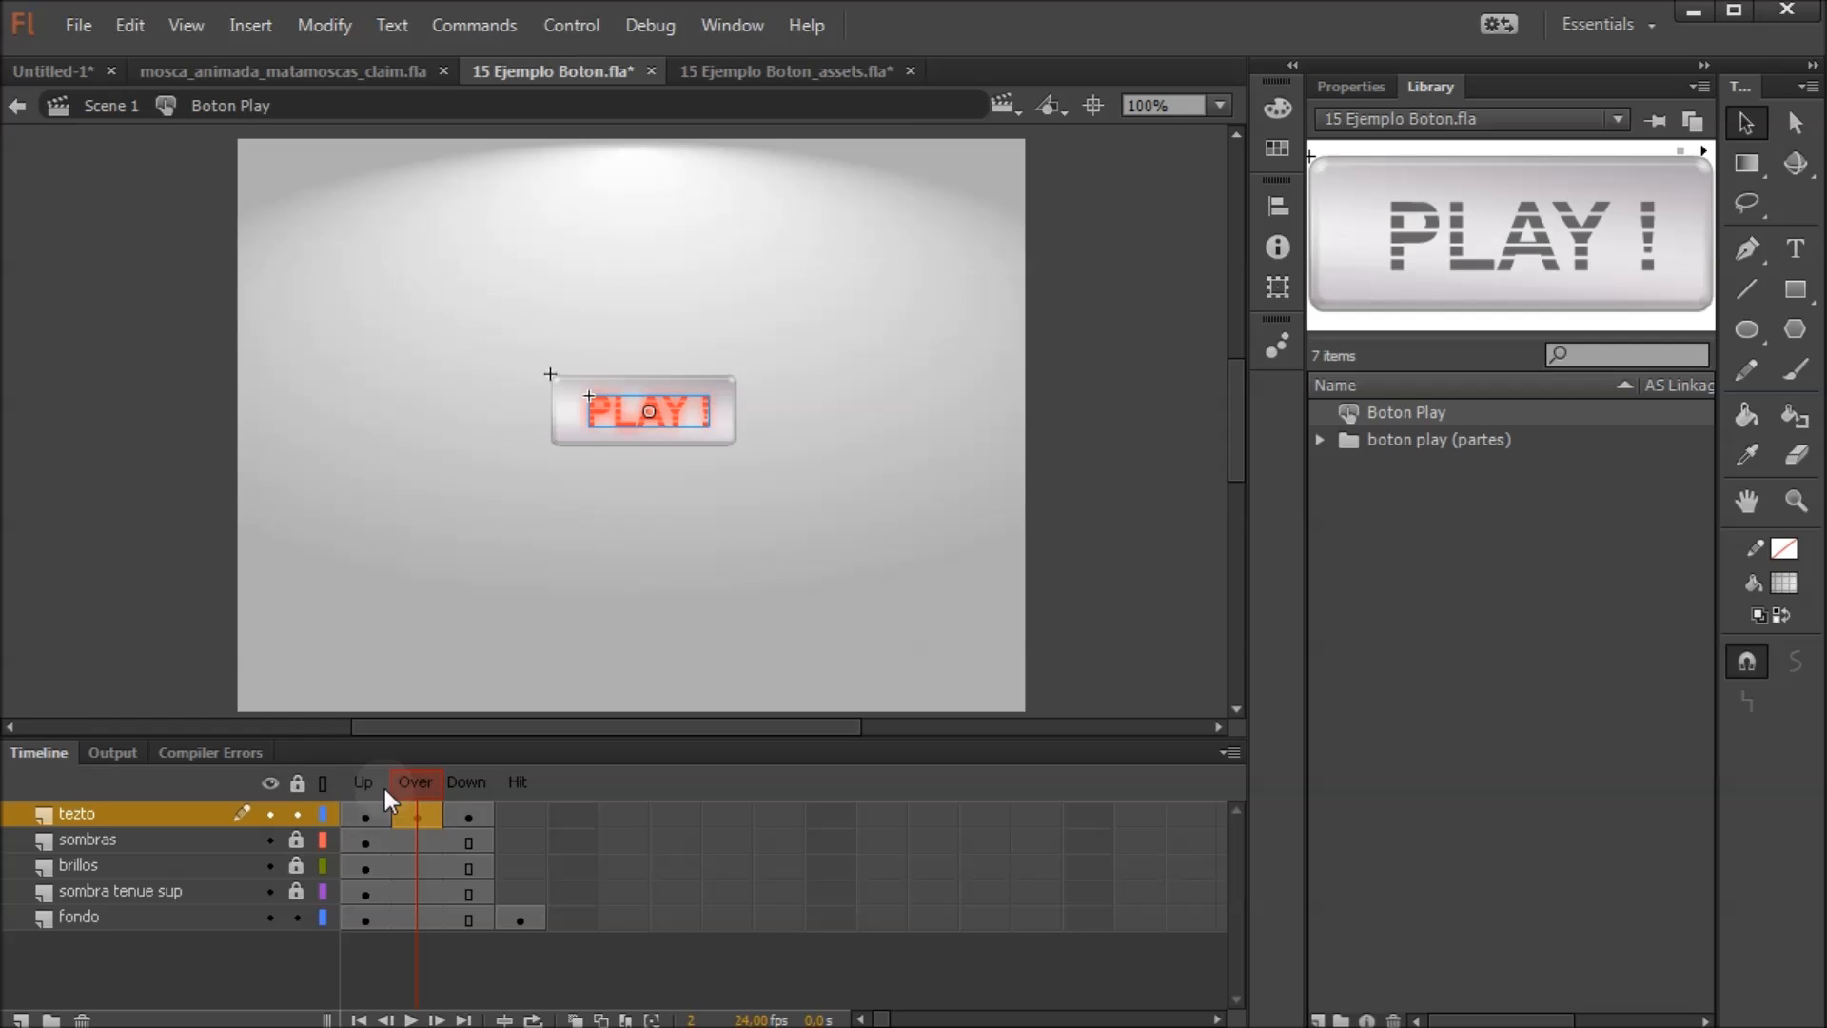
{"action": "left_click", "coordinate": [371, 810]}
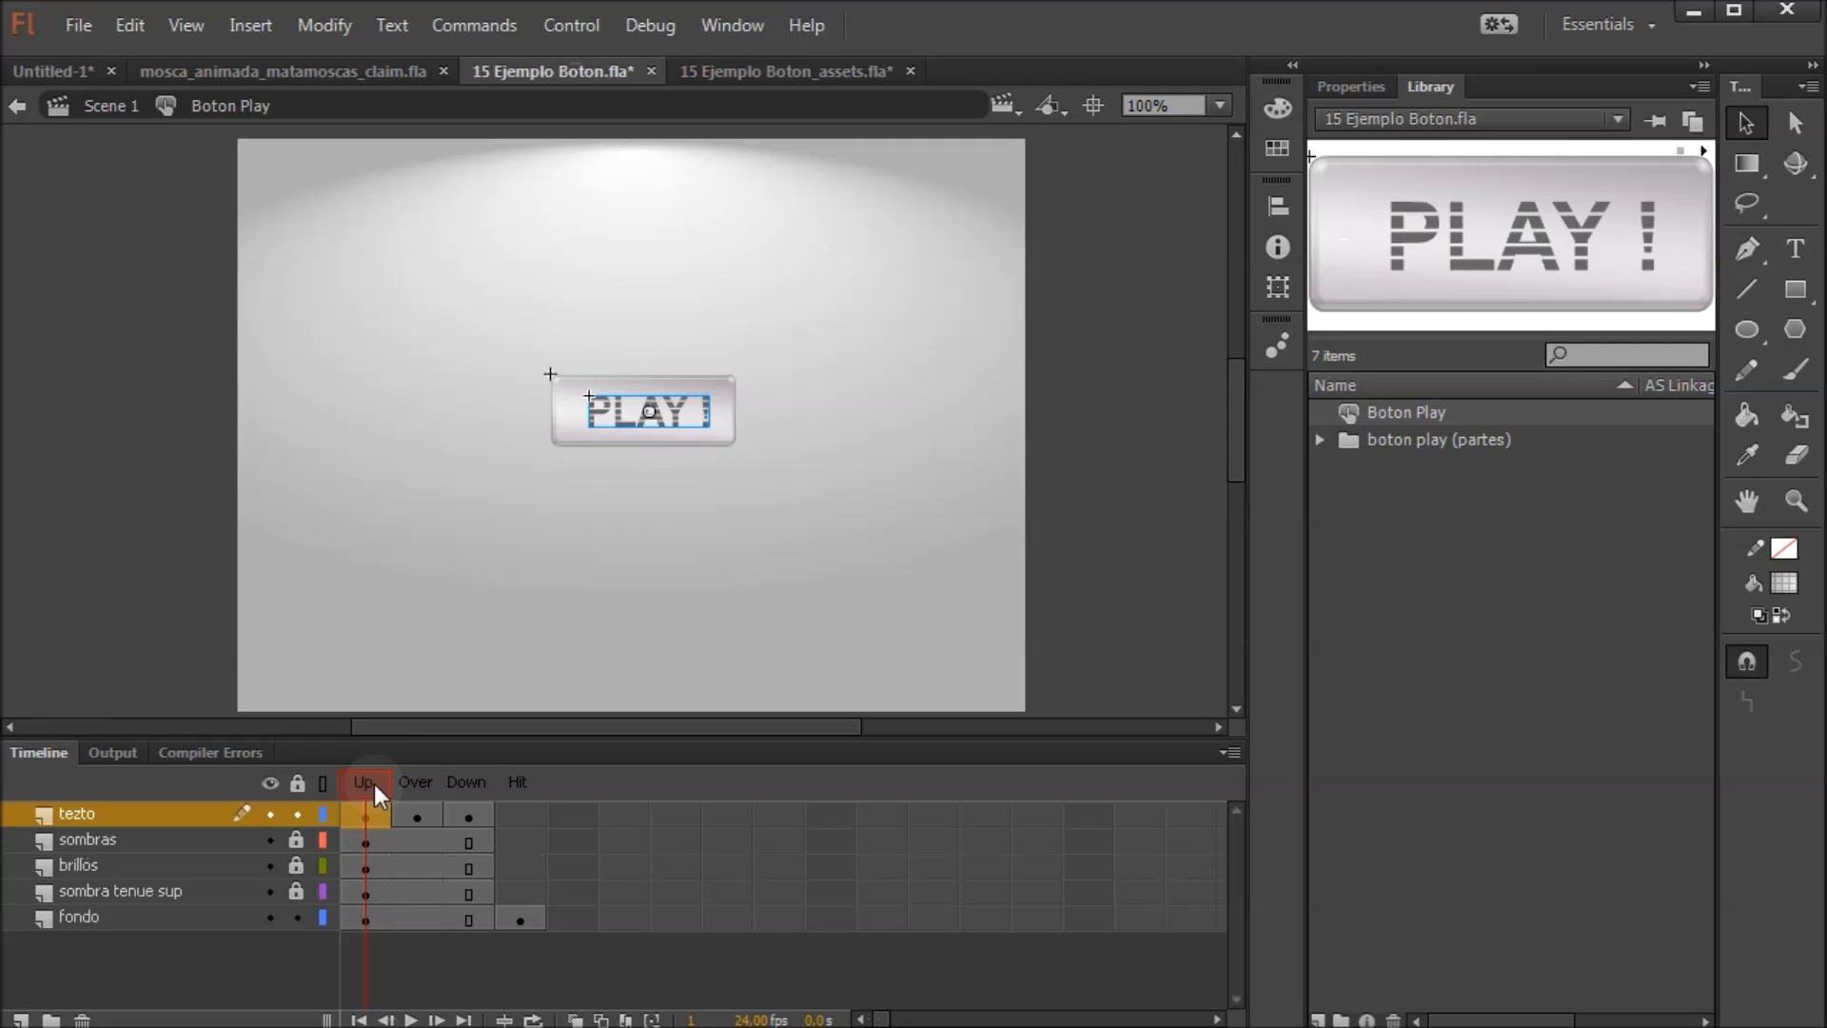
{"action": "left_click", "coordinate": [416, 817]}
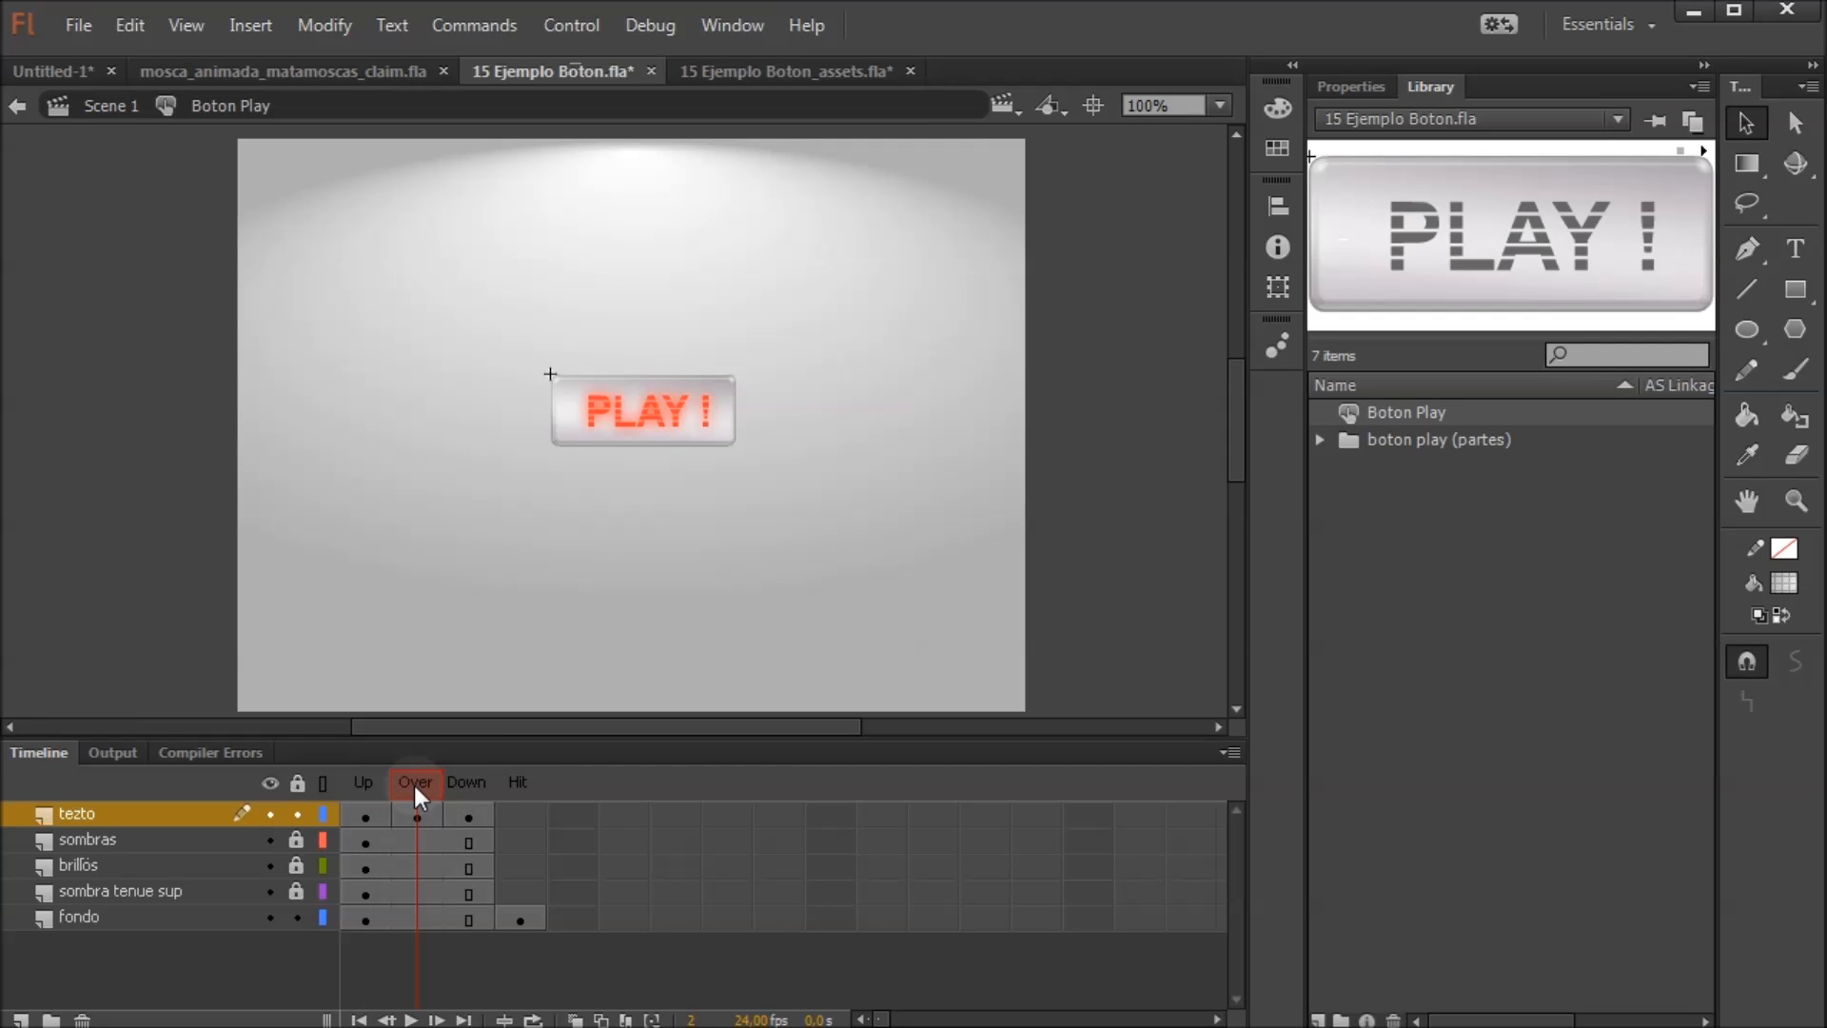
{"action": "left_click", "coordinate": [466, 811]}
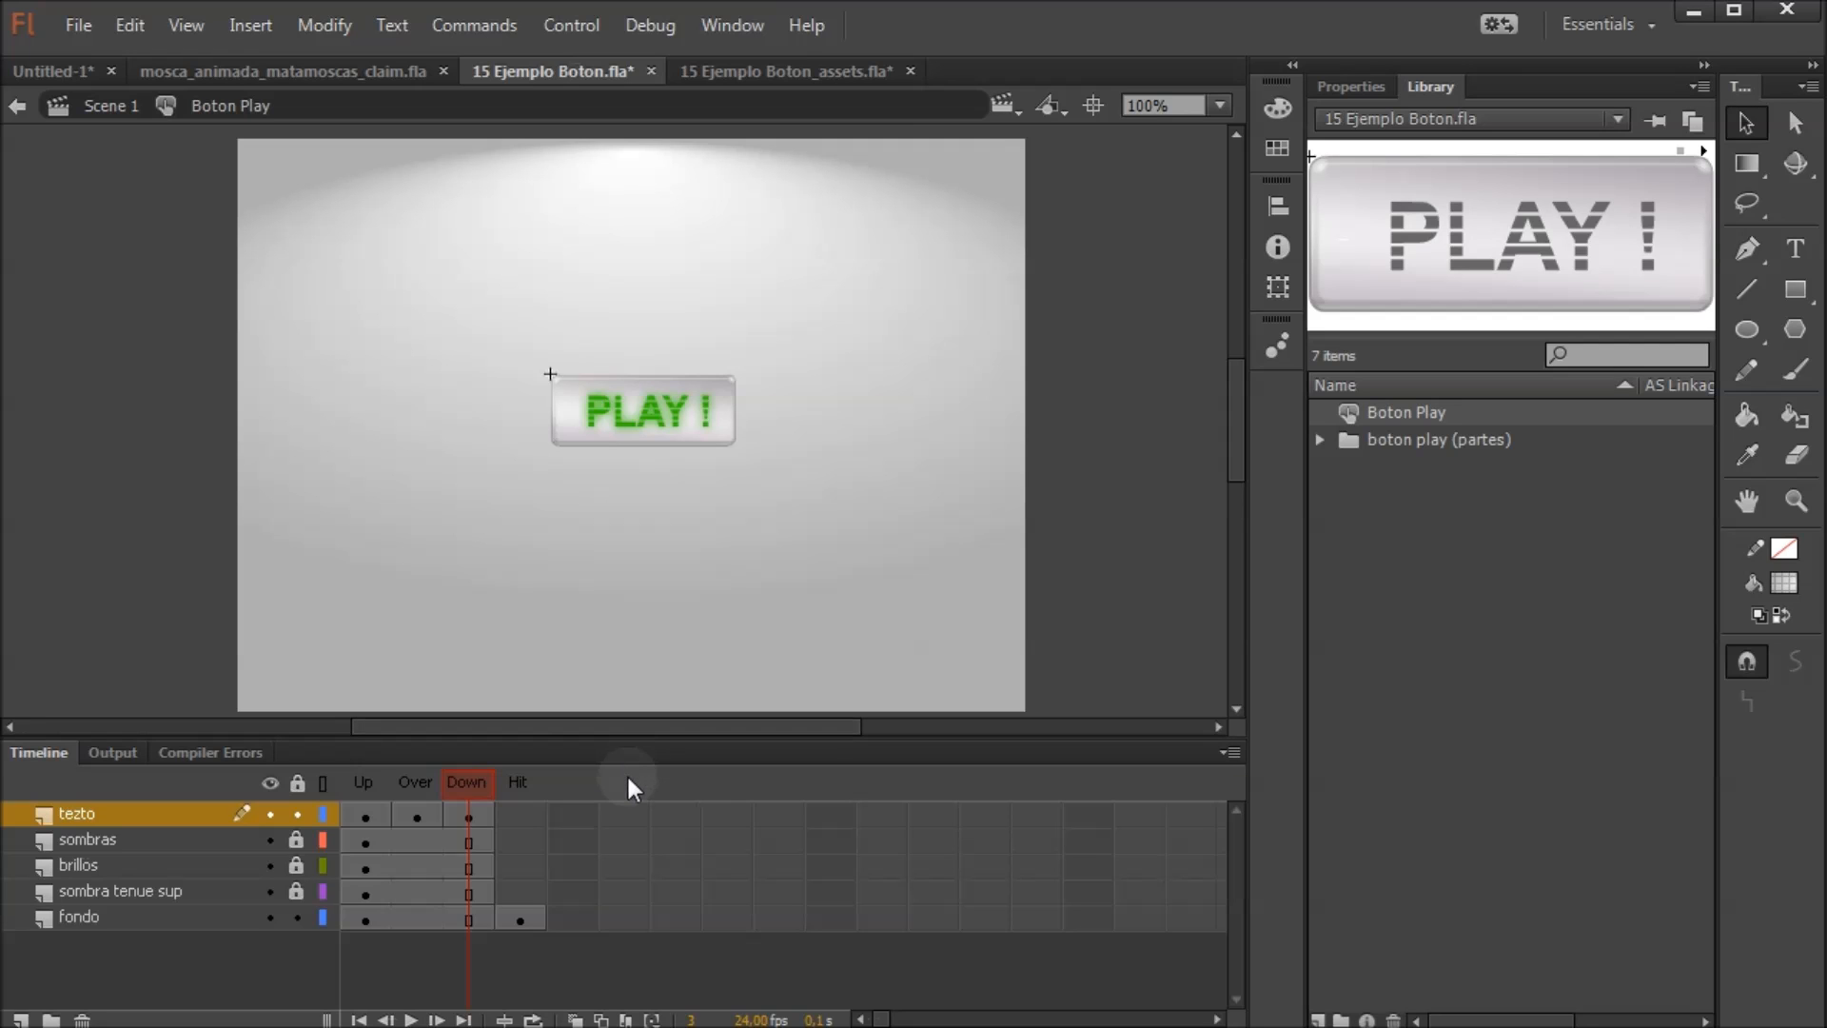
{"action": "left_click", "coordinate": [517, 782]}
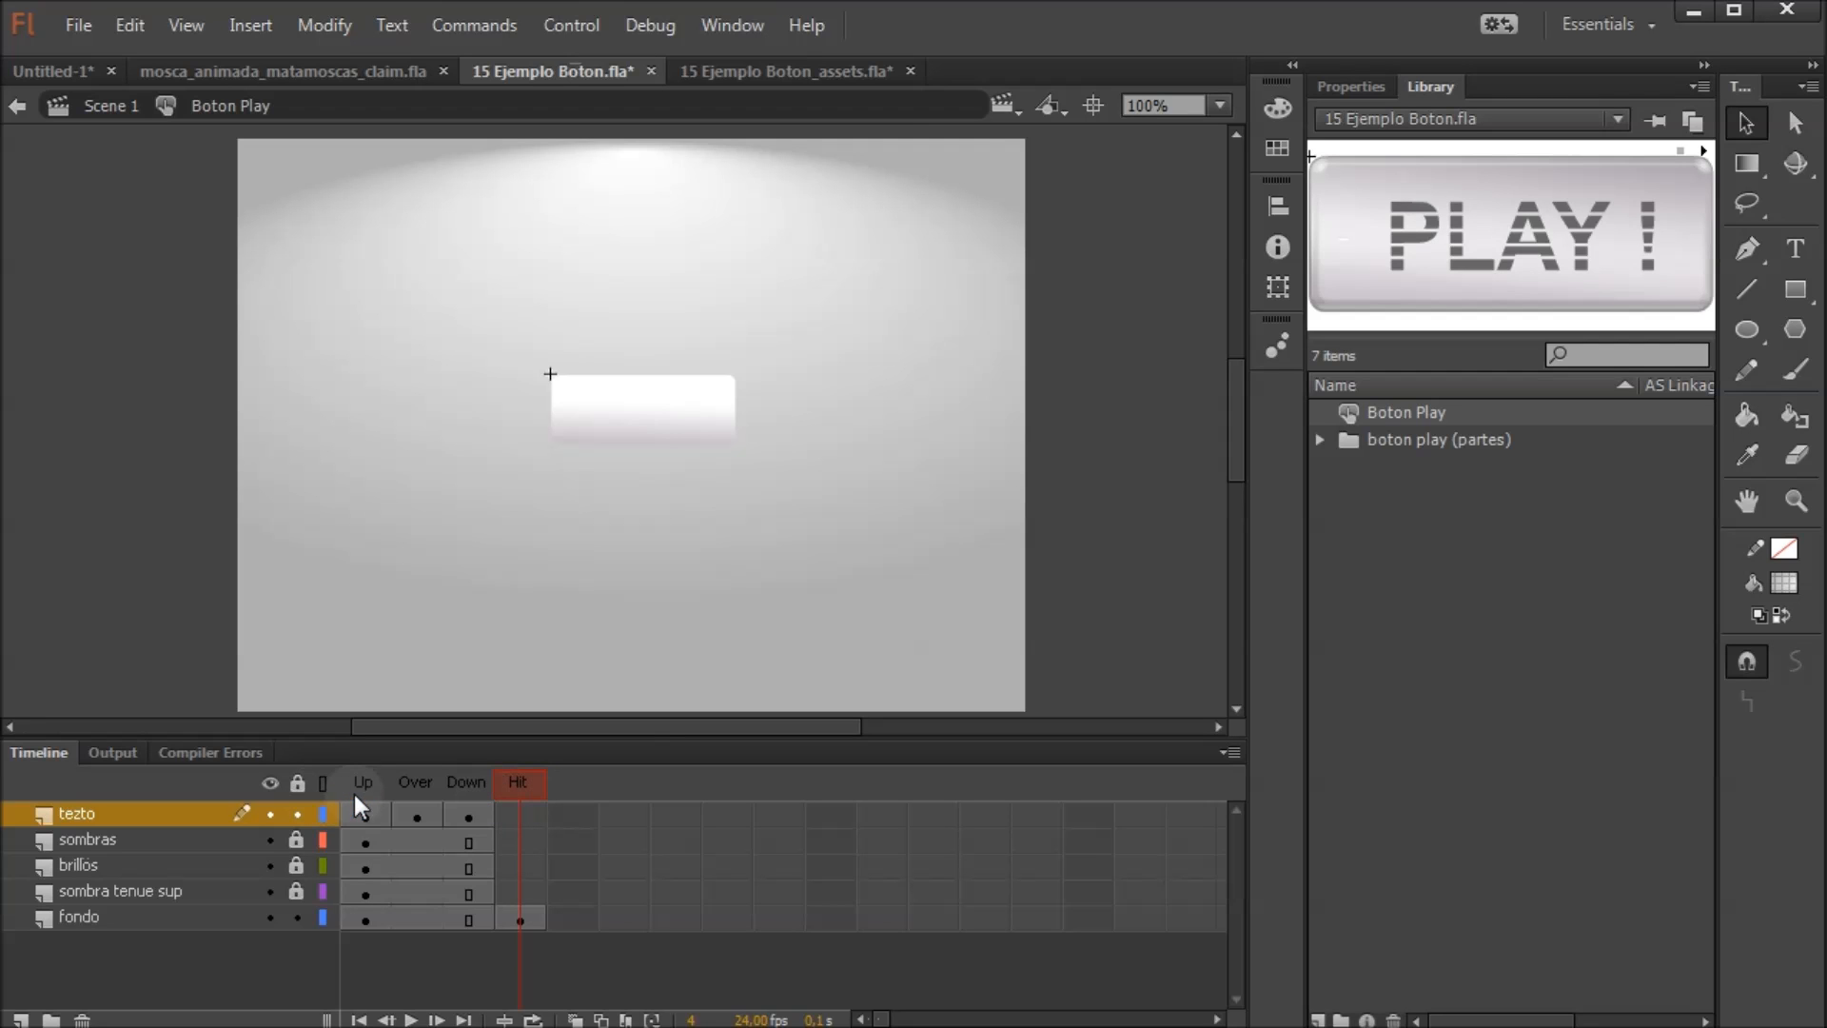
{"action": "mouse_move", "coordinate": [363, 791]}
{"action": "left_mouse_down"}
{"action": "mouse_move", "coordinate": [470, 791]}
{"action": "mouse_move", "coordinate": [371, 794]}
{"action": "left_mouse_up"}
{"action": "left_click", "coordinate": [414, 782]}
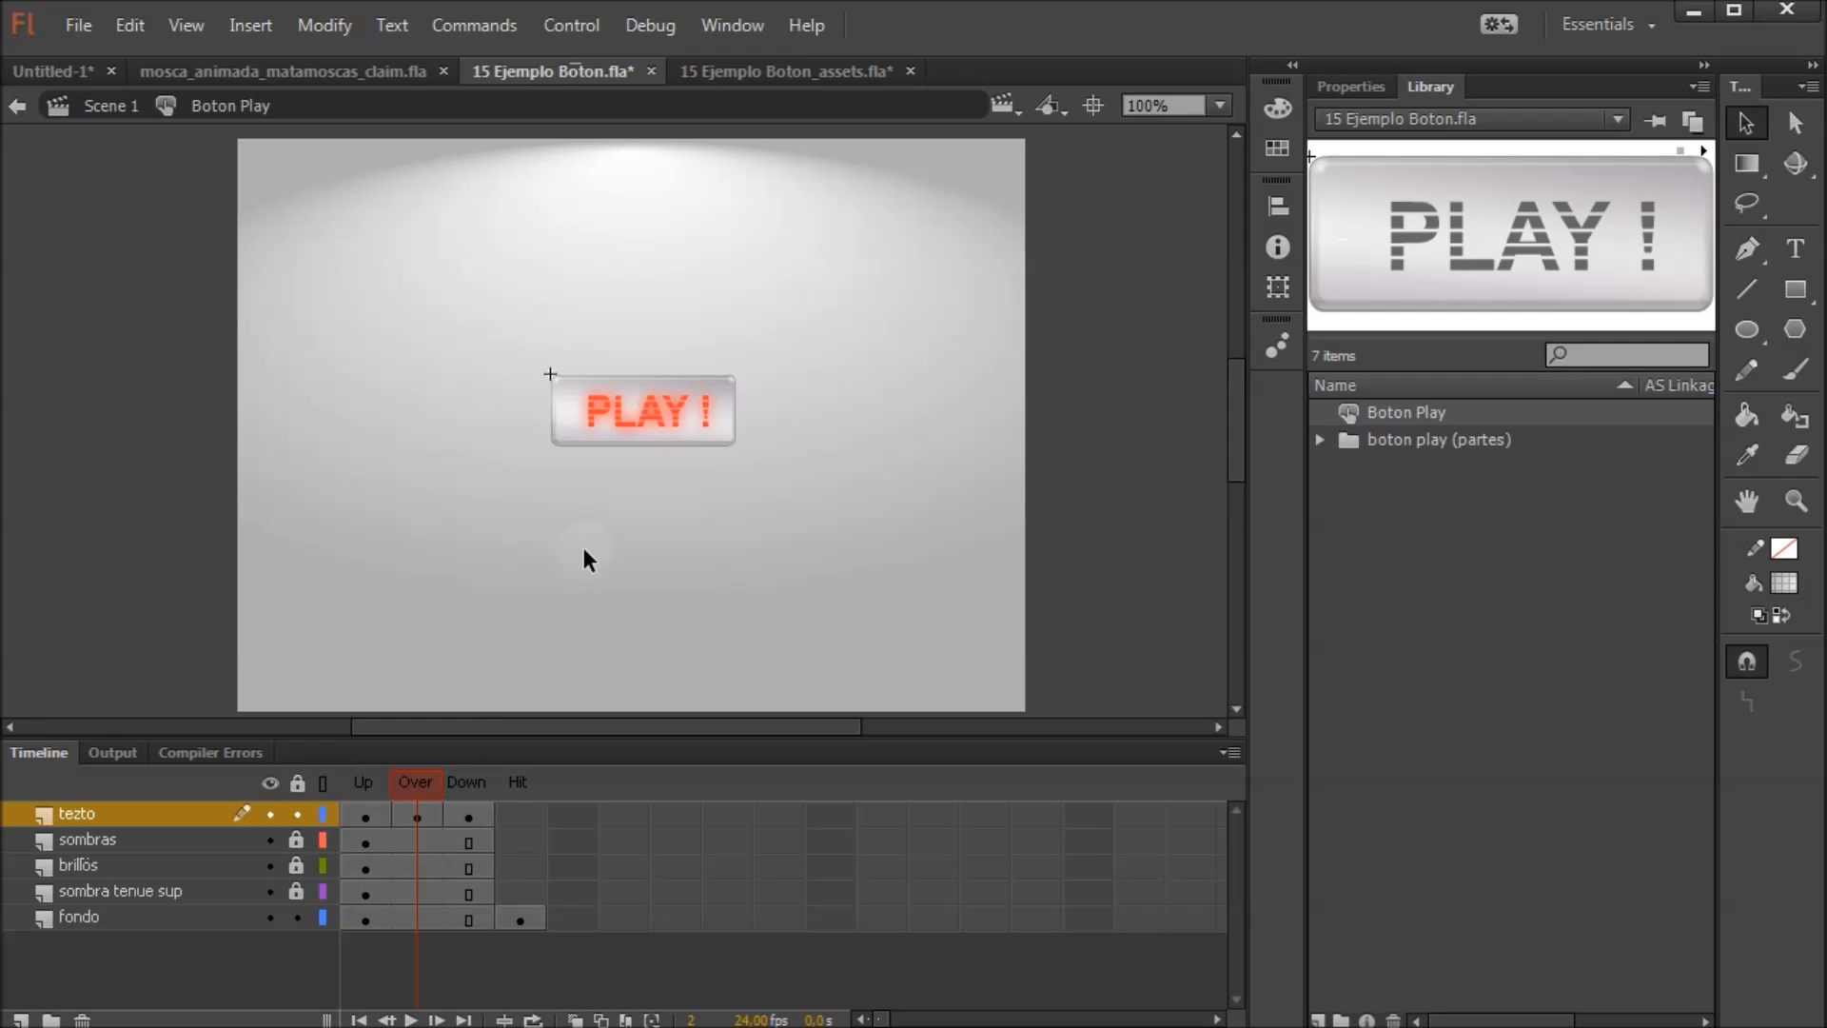
{"action": "left_click", "coordinate": [466, 790]}
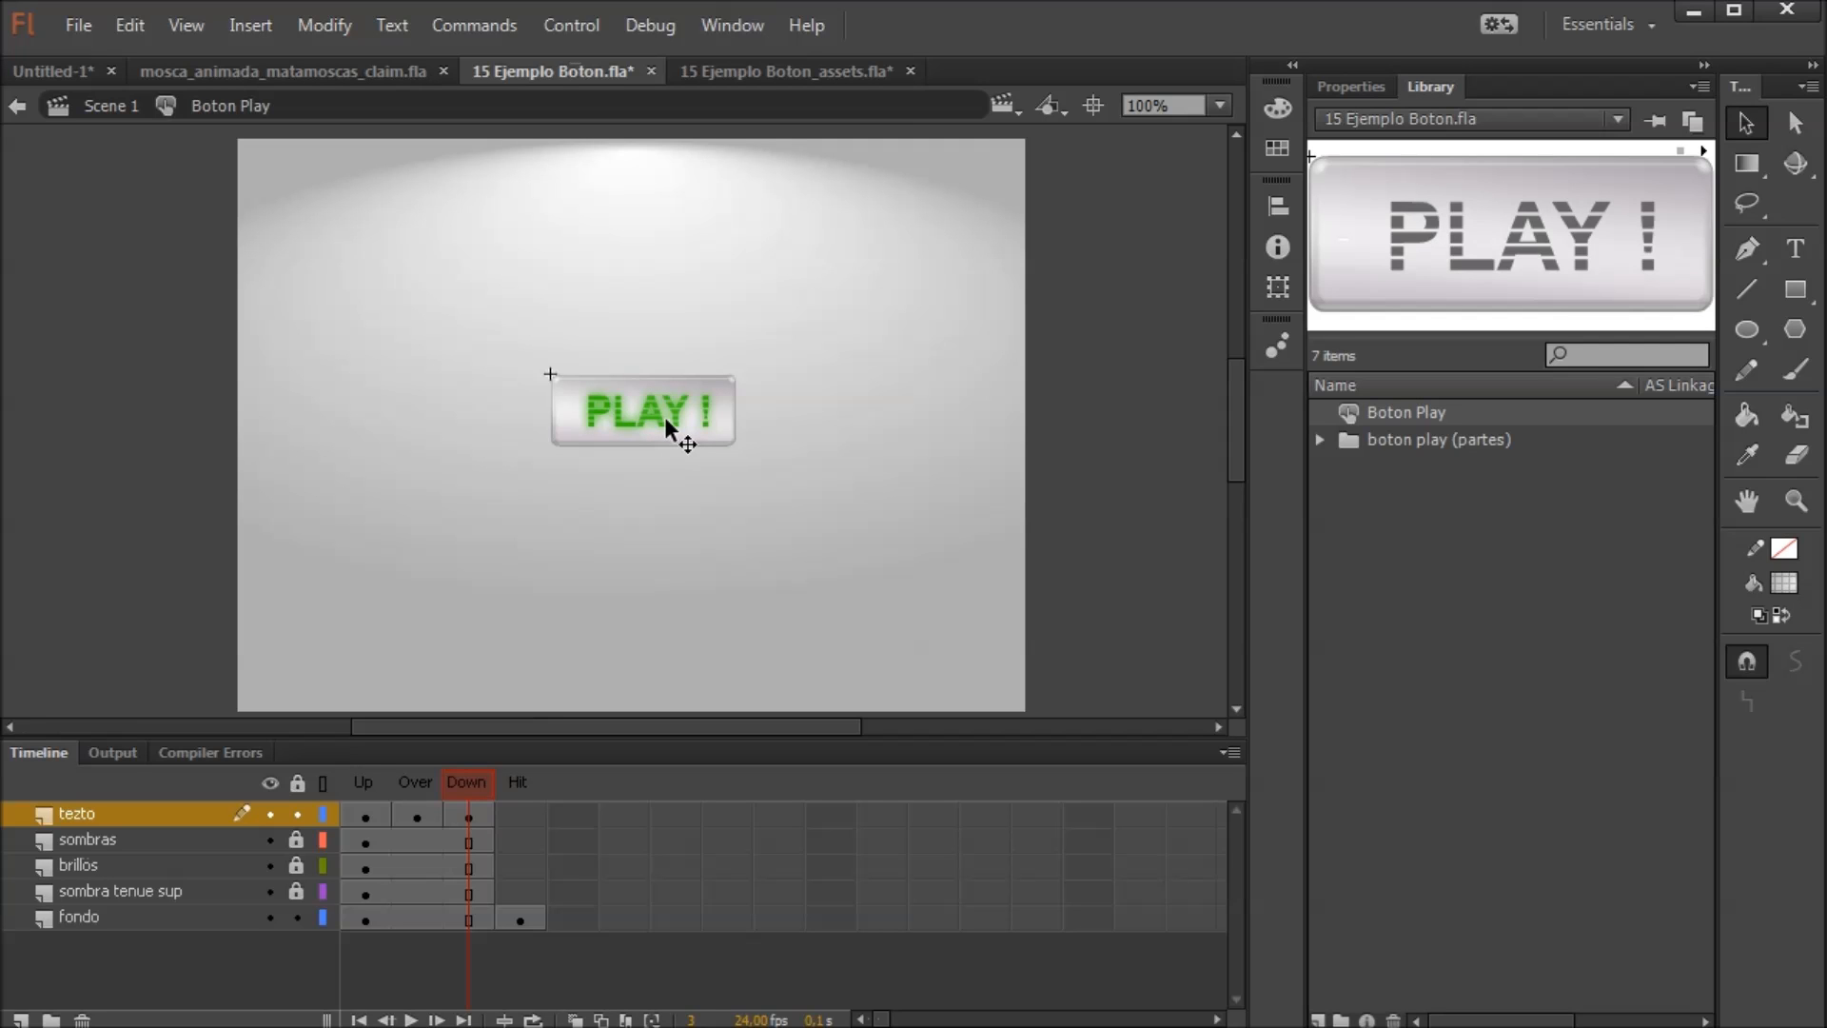
{"action": "left_click", "coordinate": [369, 785]}
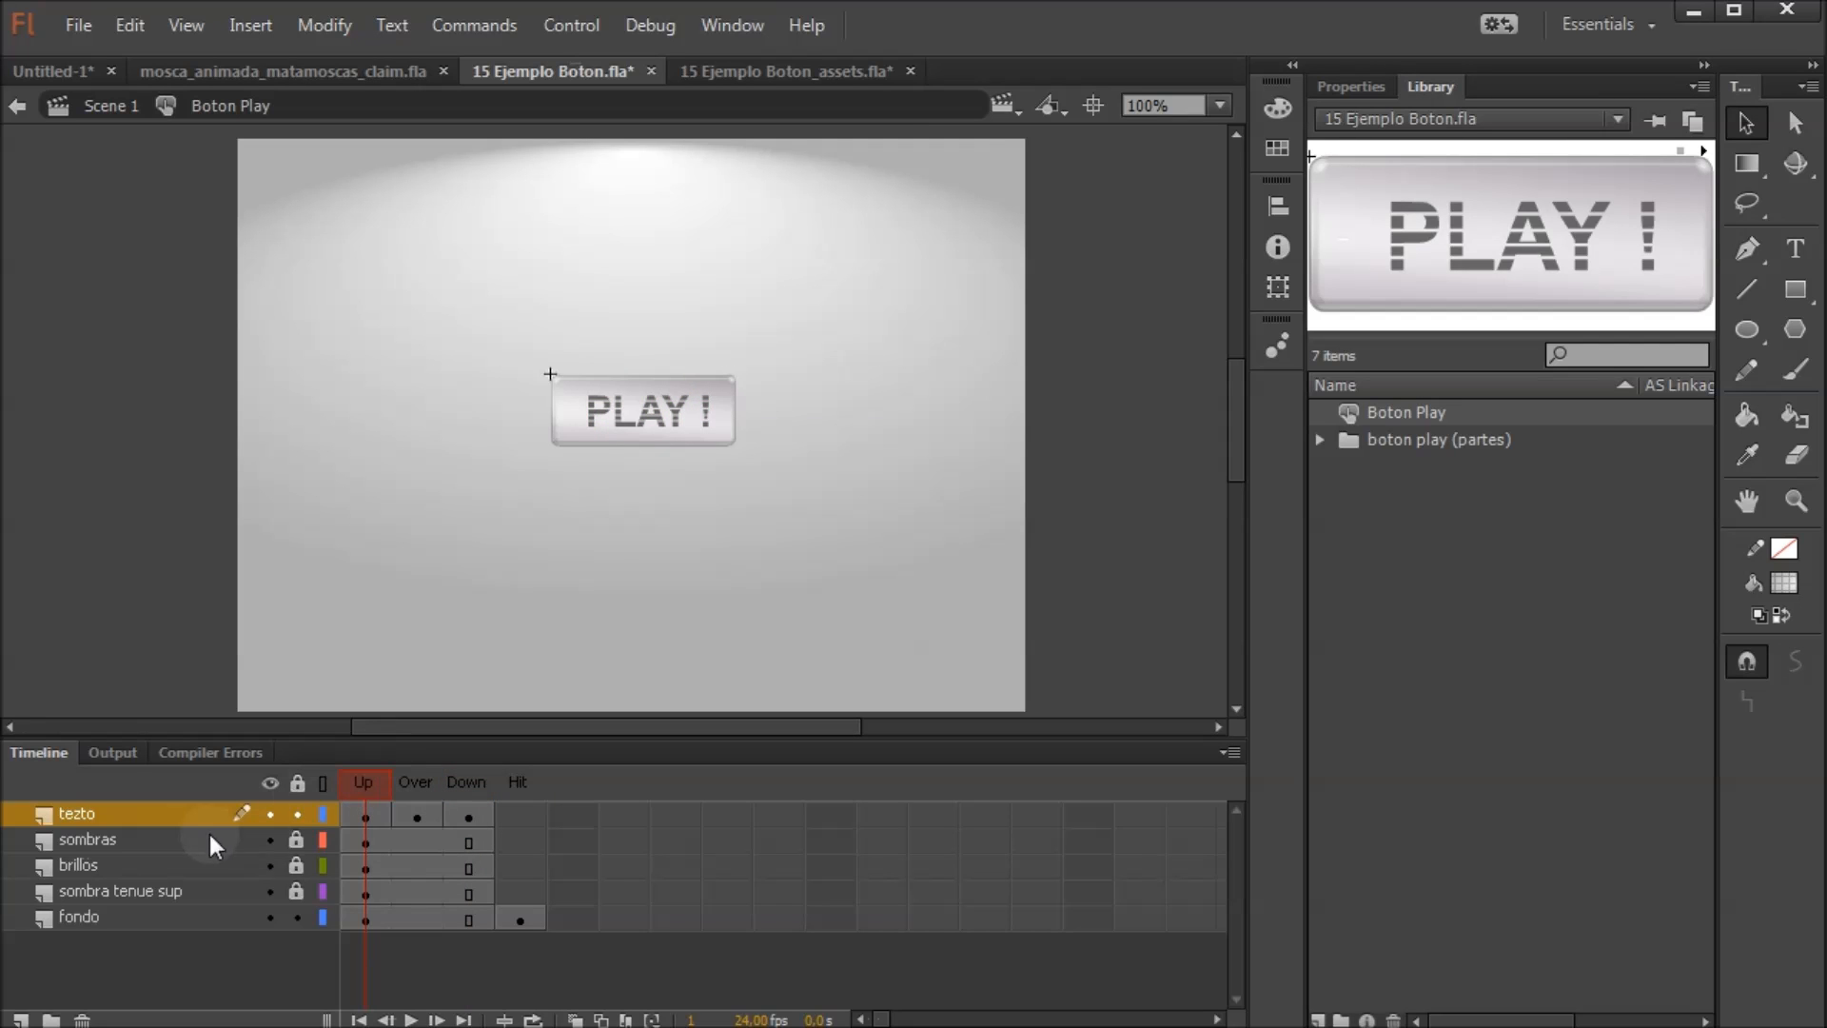
Go through the tezto, sombras, brillos and sombra tenue sup layers that make up the button
{"action": "left_click", "coordinate": [130, 846]}
{"action": "left_click", "coordinate": [129, 868]}
{"action": "left_click", "coordinate": [133, 890]}
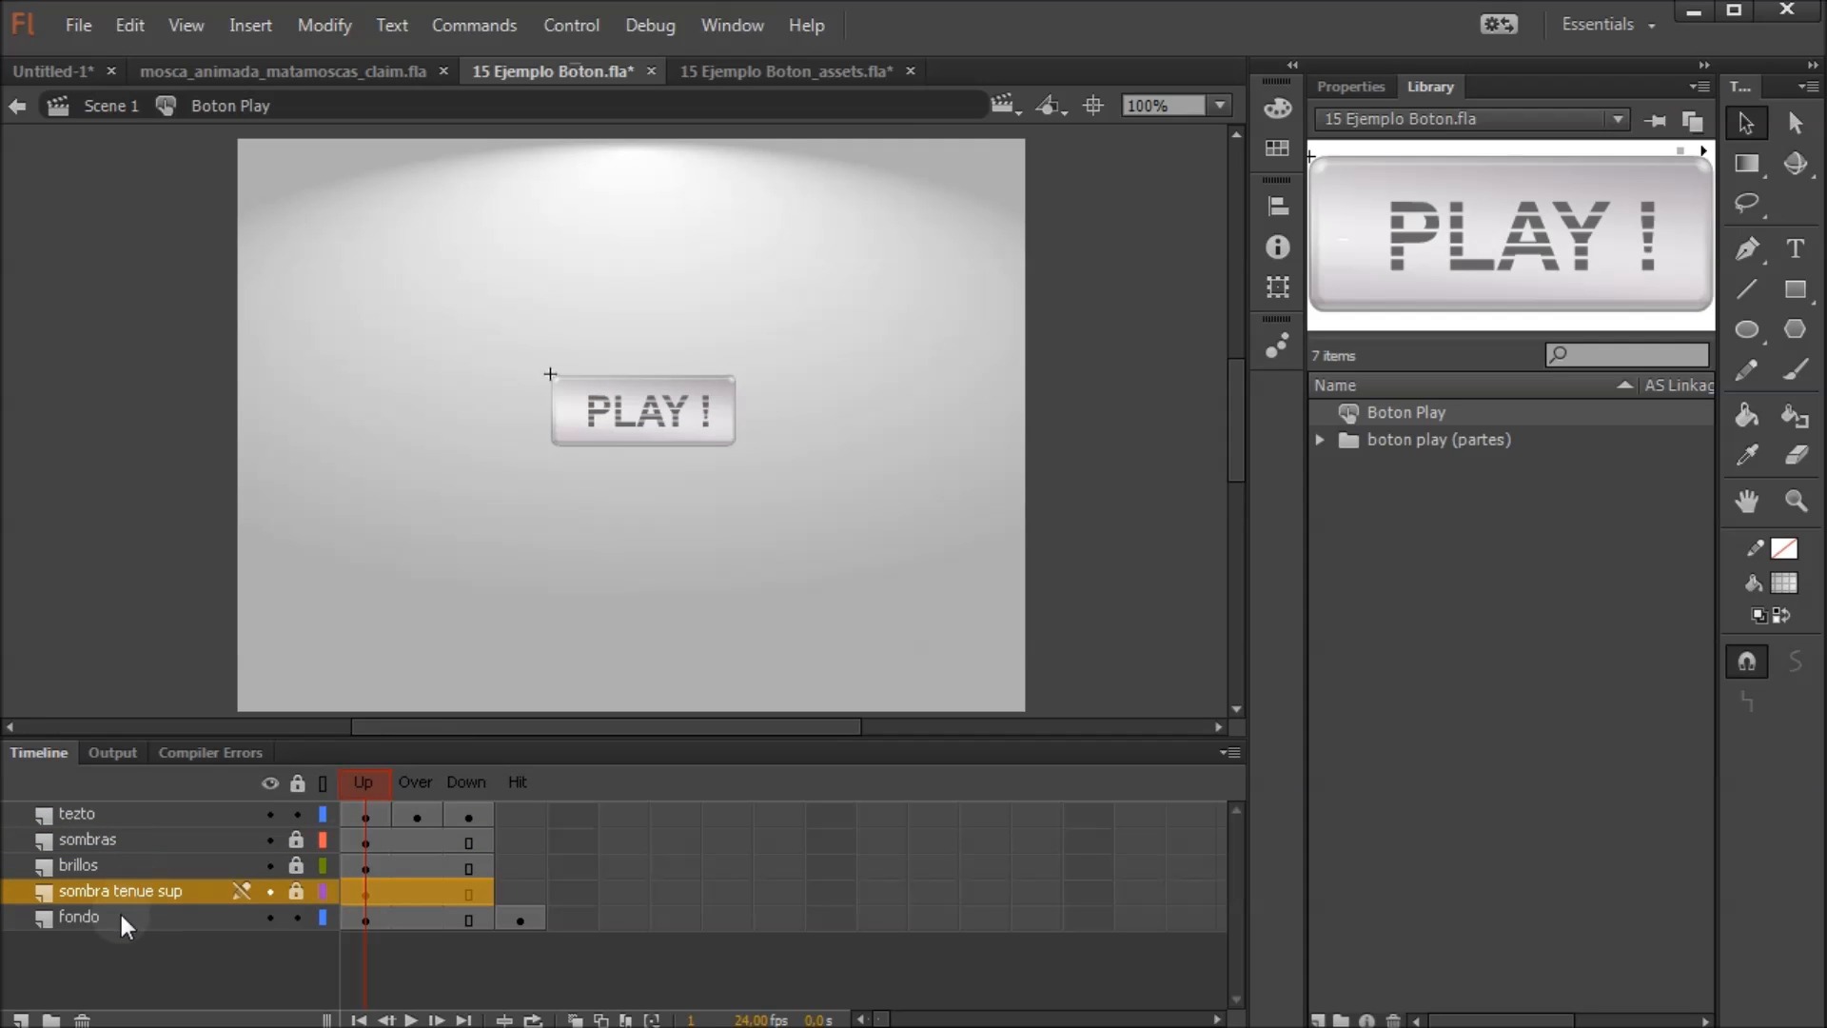
{"action": "left_click", "coordinate": [118, 839]}
{"action": "left_click", "coordinate": [122, 810]}
{"action": "left_click", "coordinate": [107, 843]}
{"action": "left_click", "coordinate": [99, 866]}
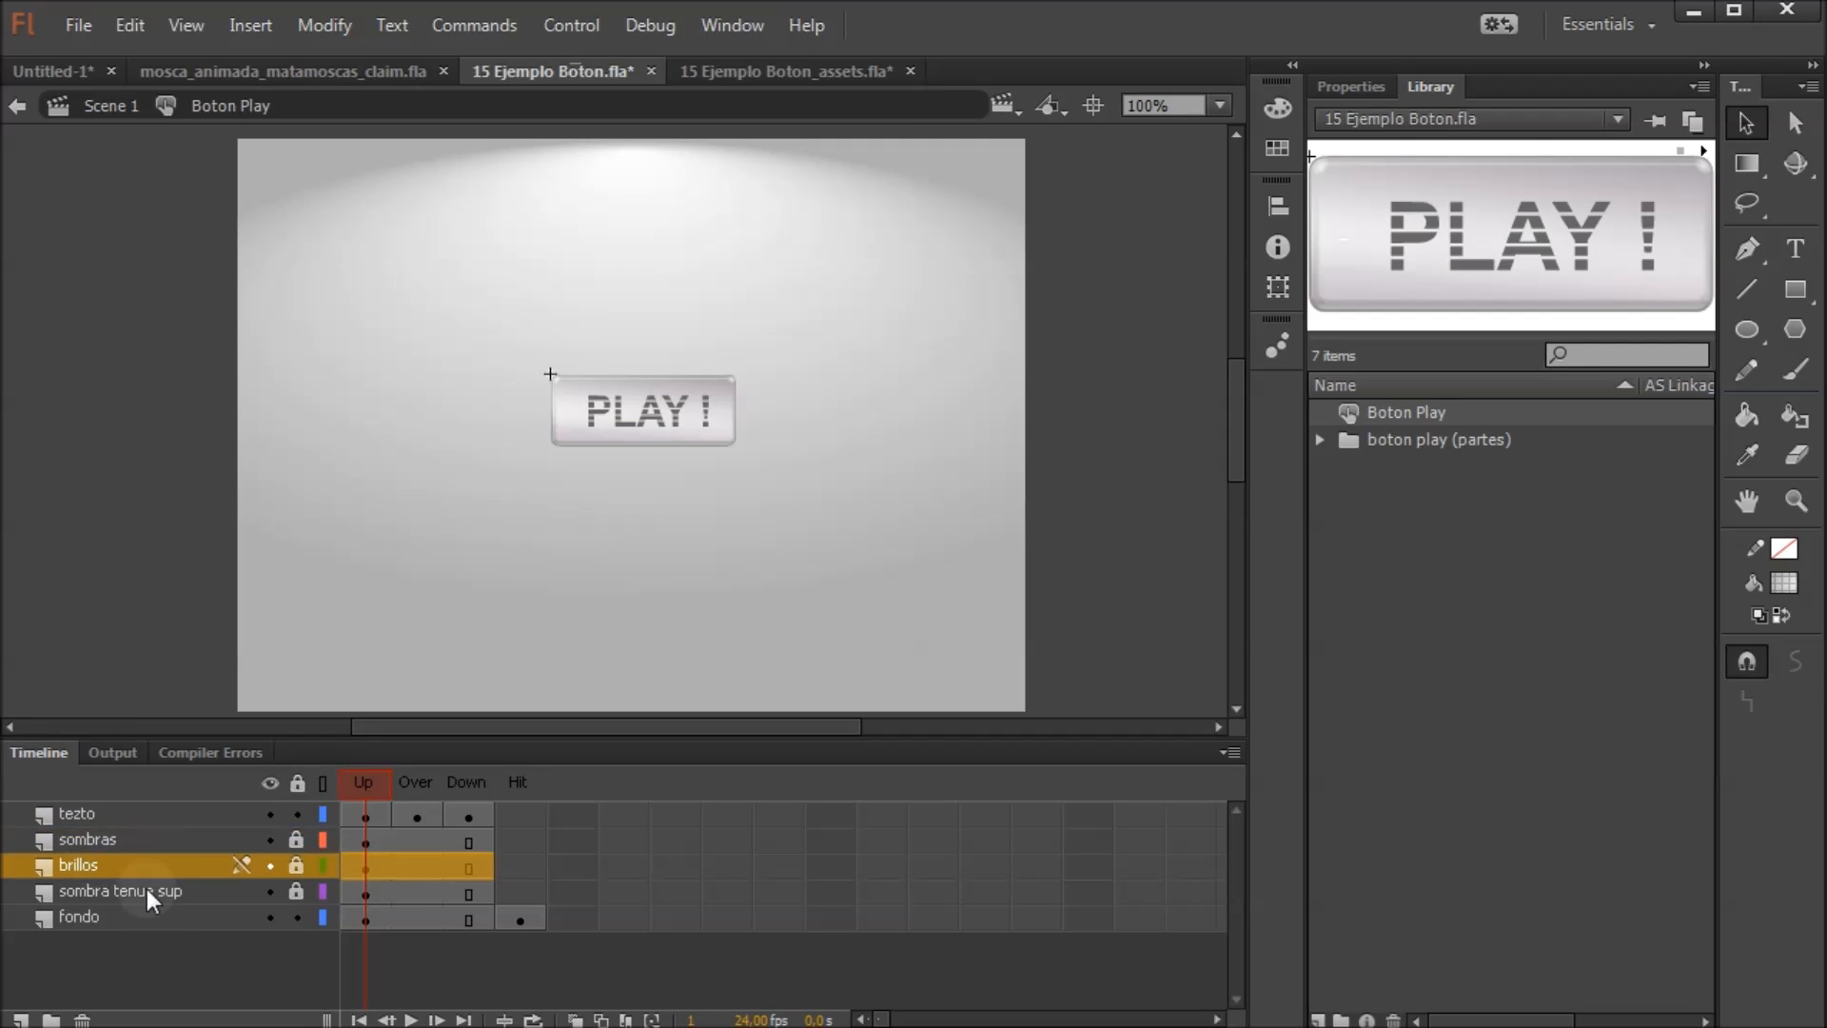
Hide all layers above fondo and show sombra tenue sup, brillos and sombras again one by one to inspect each layer's effect
{"action": "left_click", "coordinate": [267, 812]}
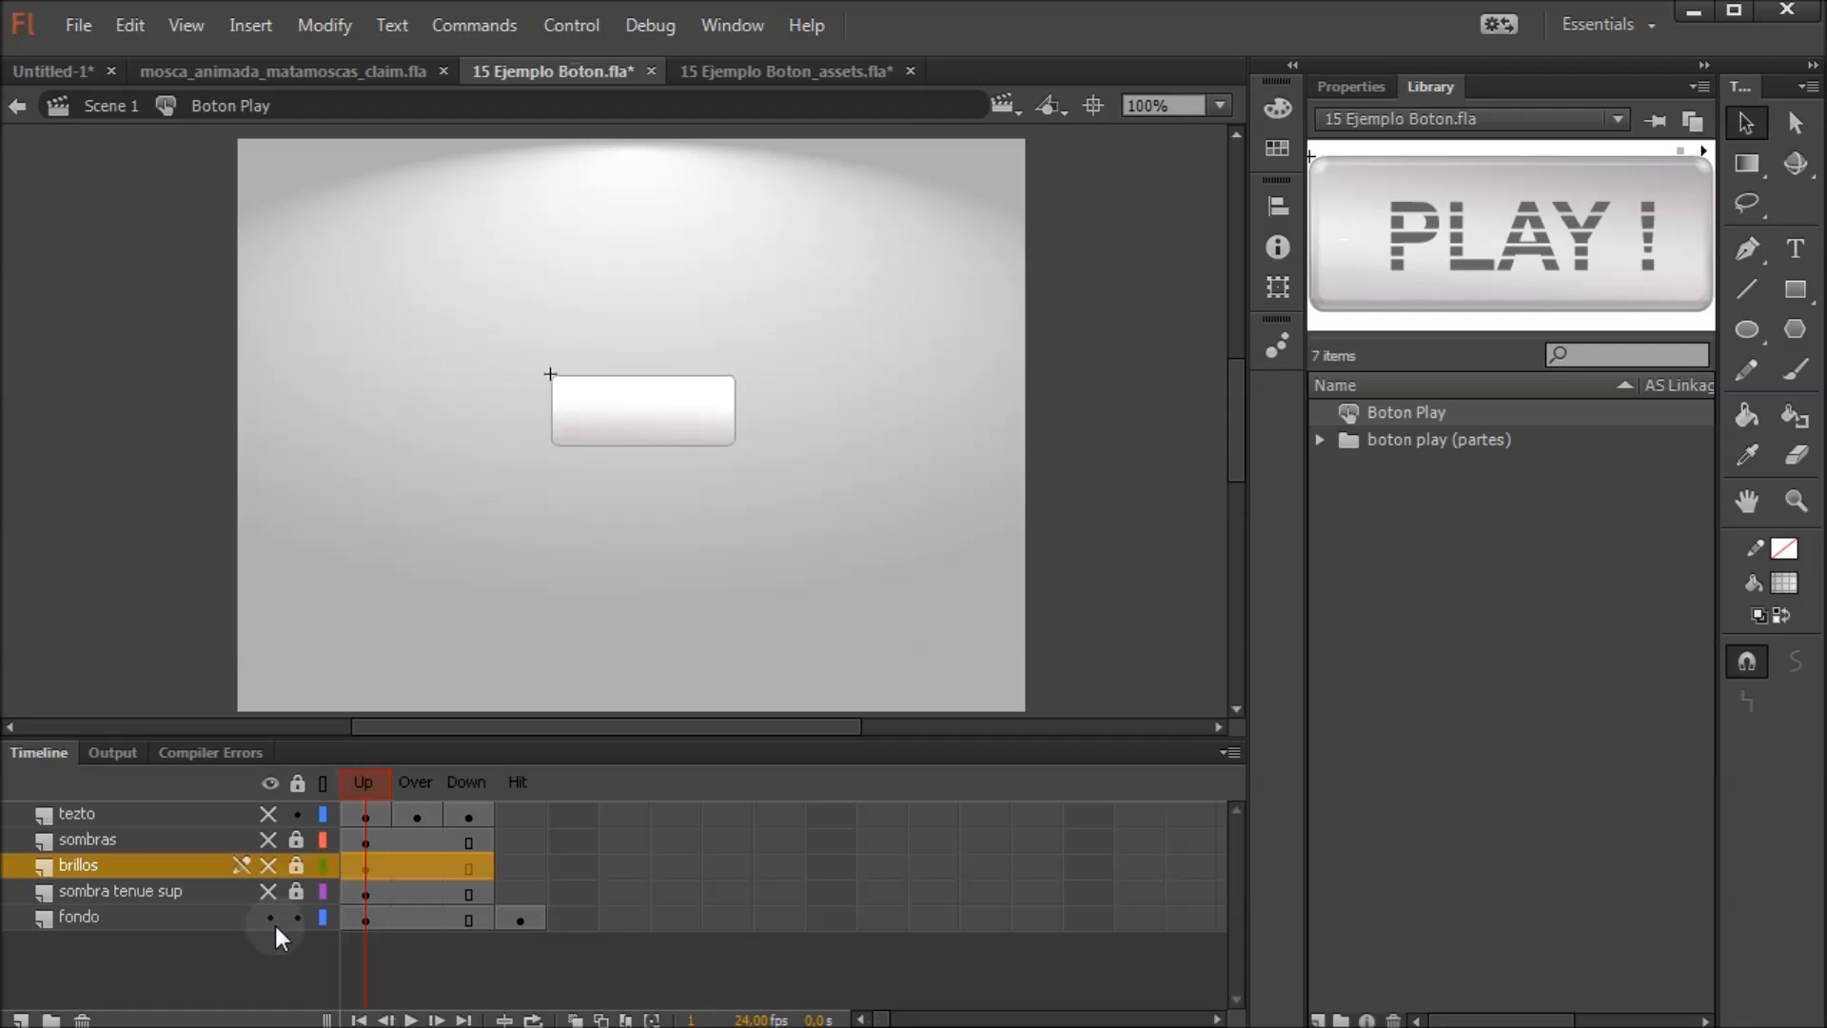
{"action": "left_click", "coordinate": [271, 891]}
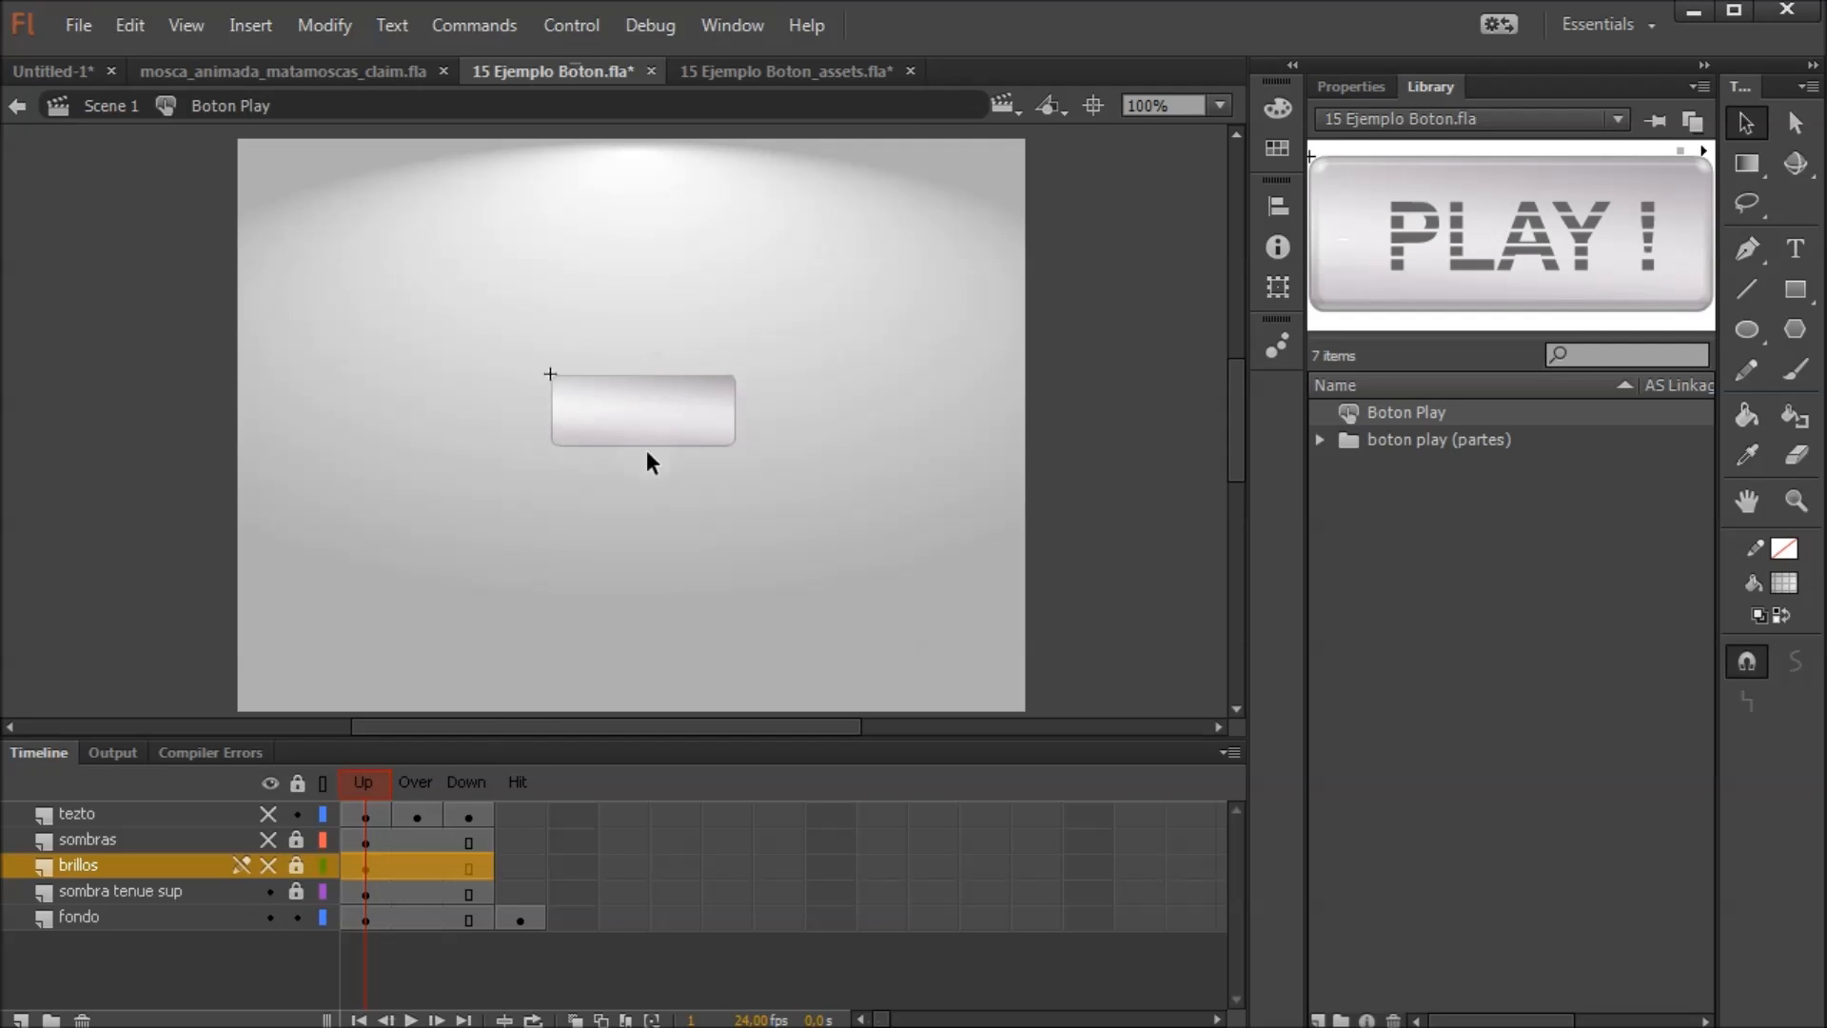
{"action": "left_click", "coordinate": [268, 866]}
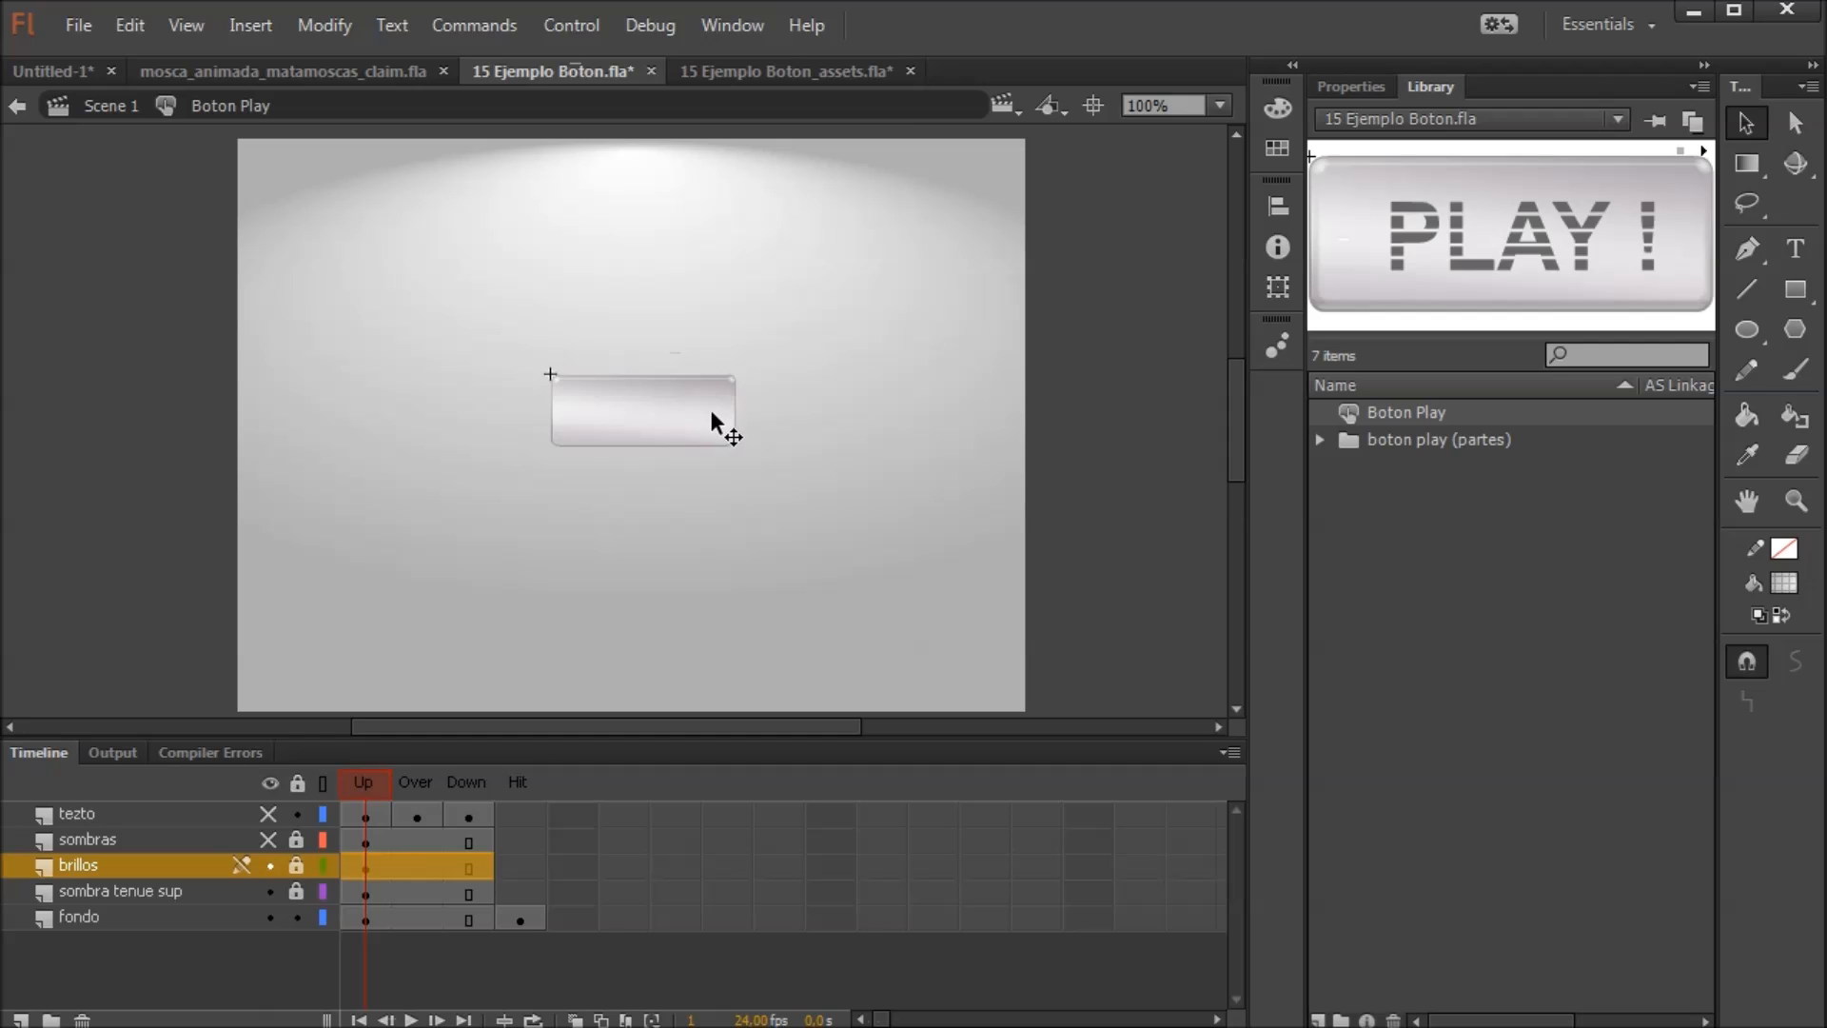
{"action": "left_click", "coordinate": [270, 865]}
{"action": "left_click", "coordinate": [270, 840]}
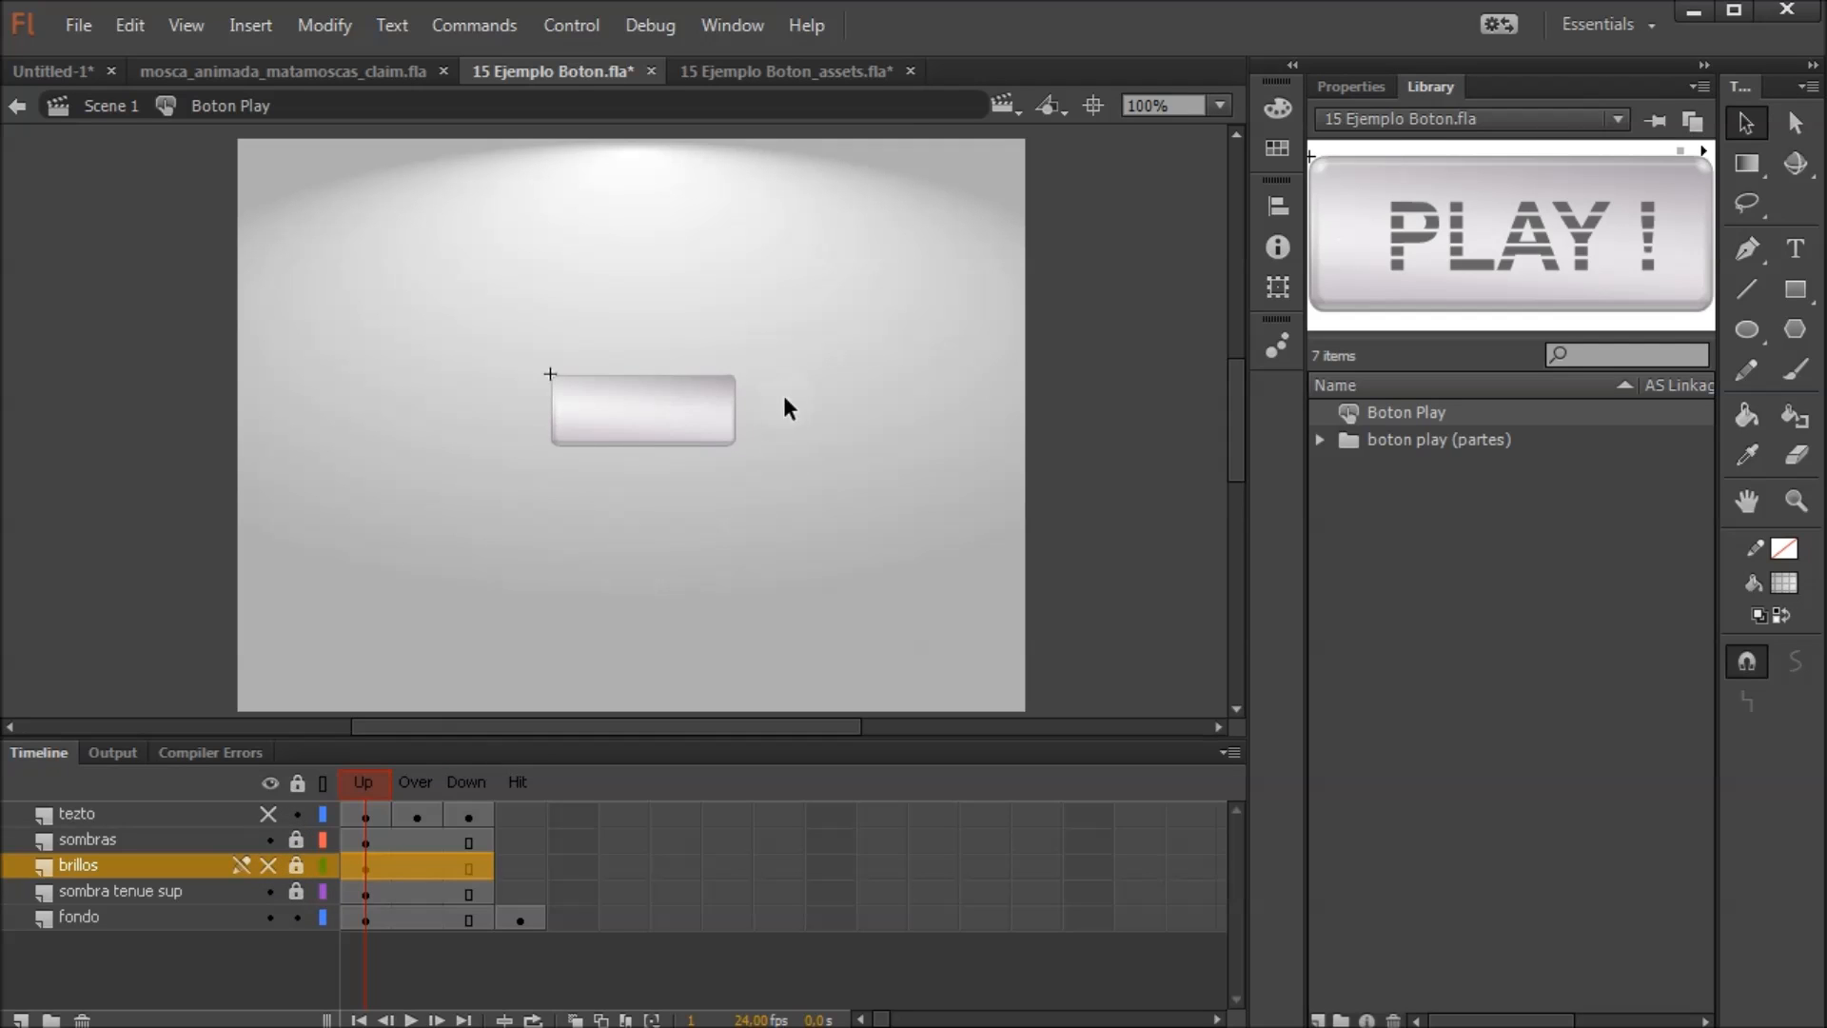
{"action": "left_click", "coordinate": [268, 864]}
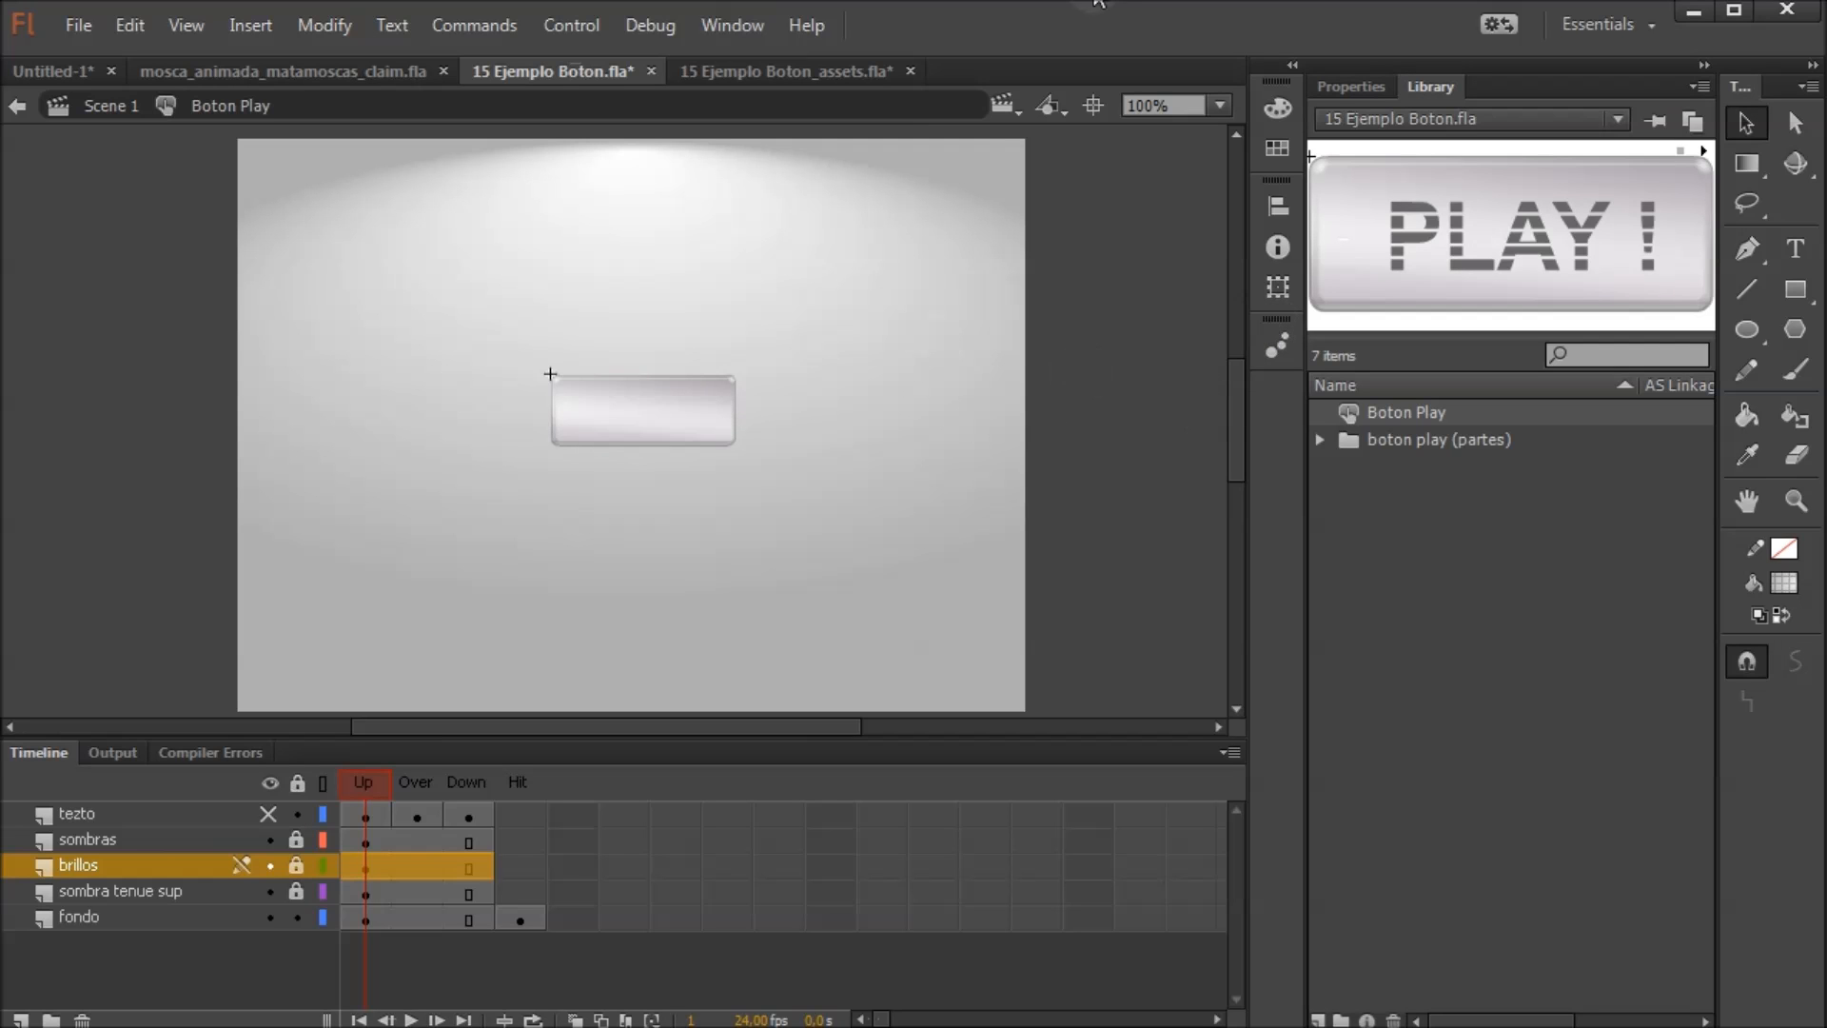
{"action": "scroll", "coordinate": [630, 430], "scroll_direction": "up", "scroll_amount": 3}
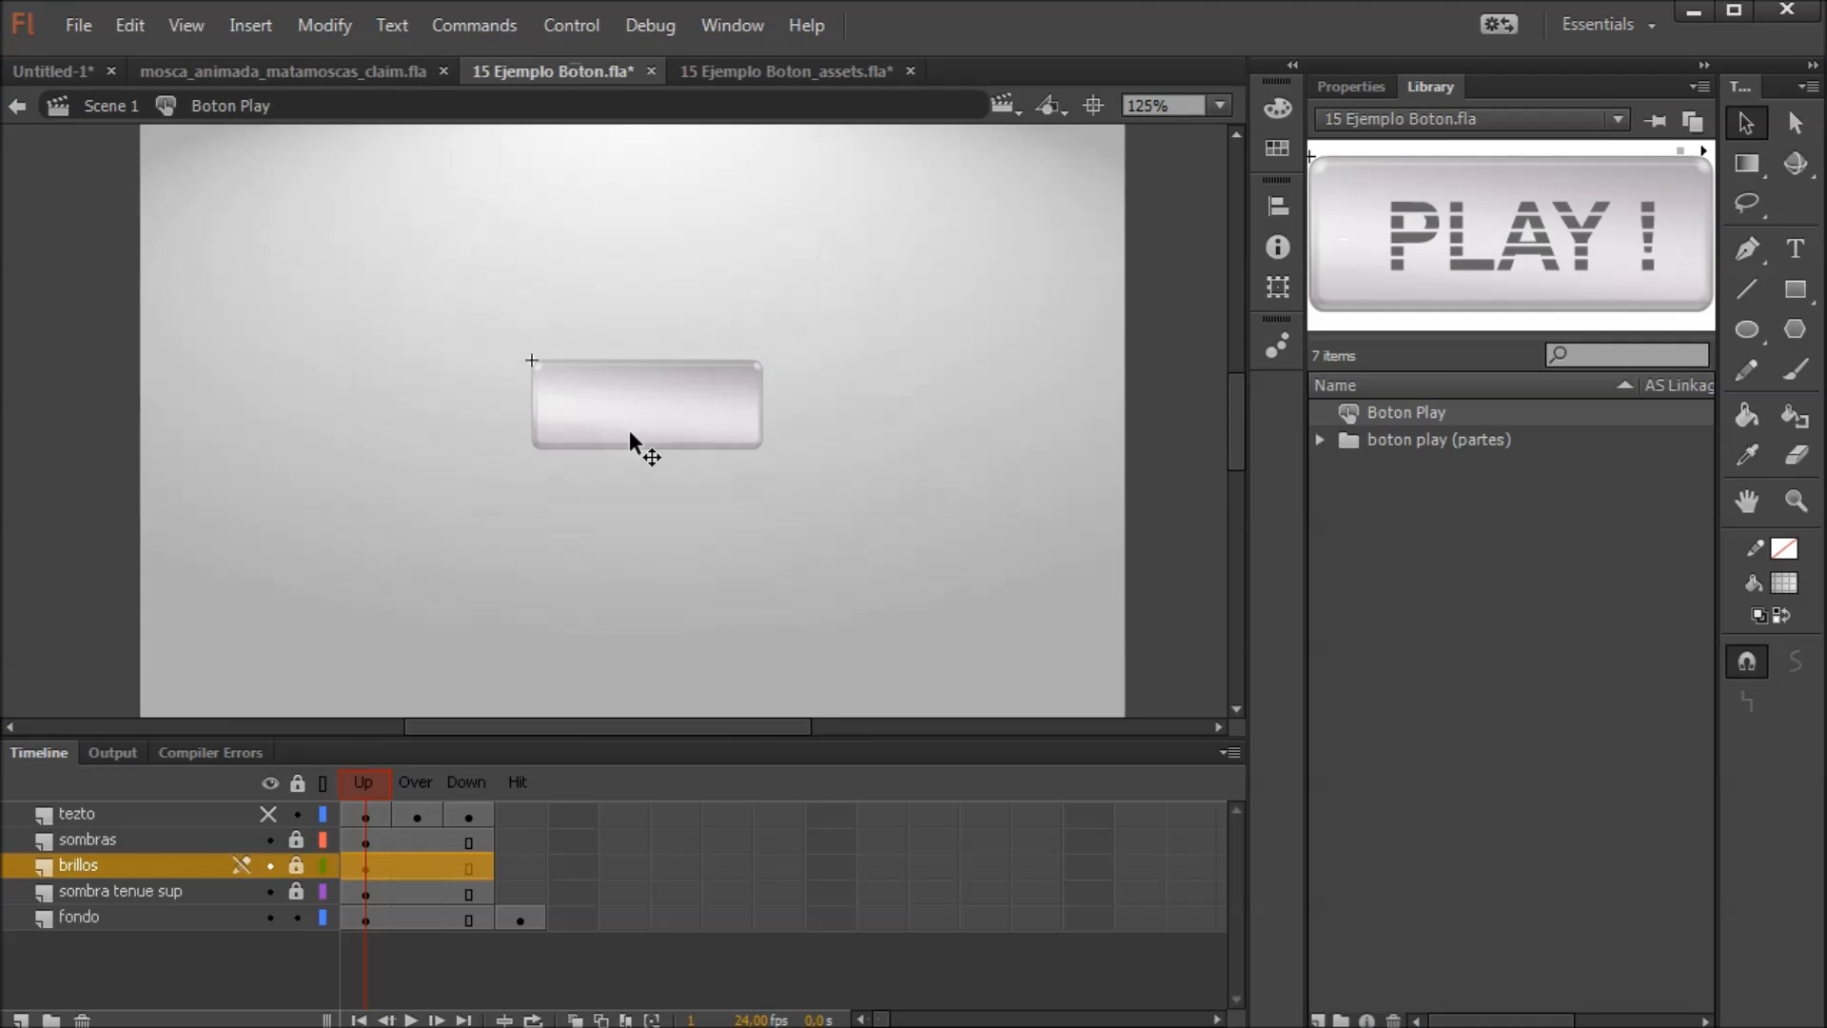
{"action": "scroll", "coordinate": [630, 430], "scroll_direction": "up", "scroll_amount": 1}
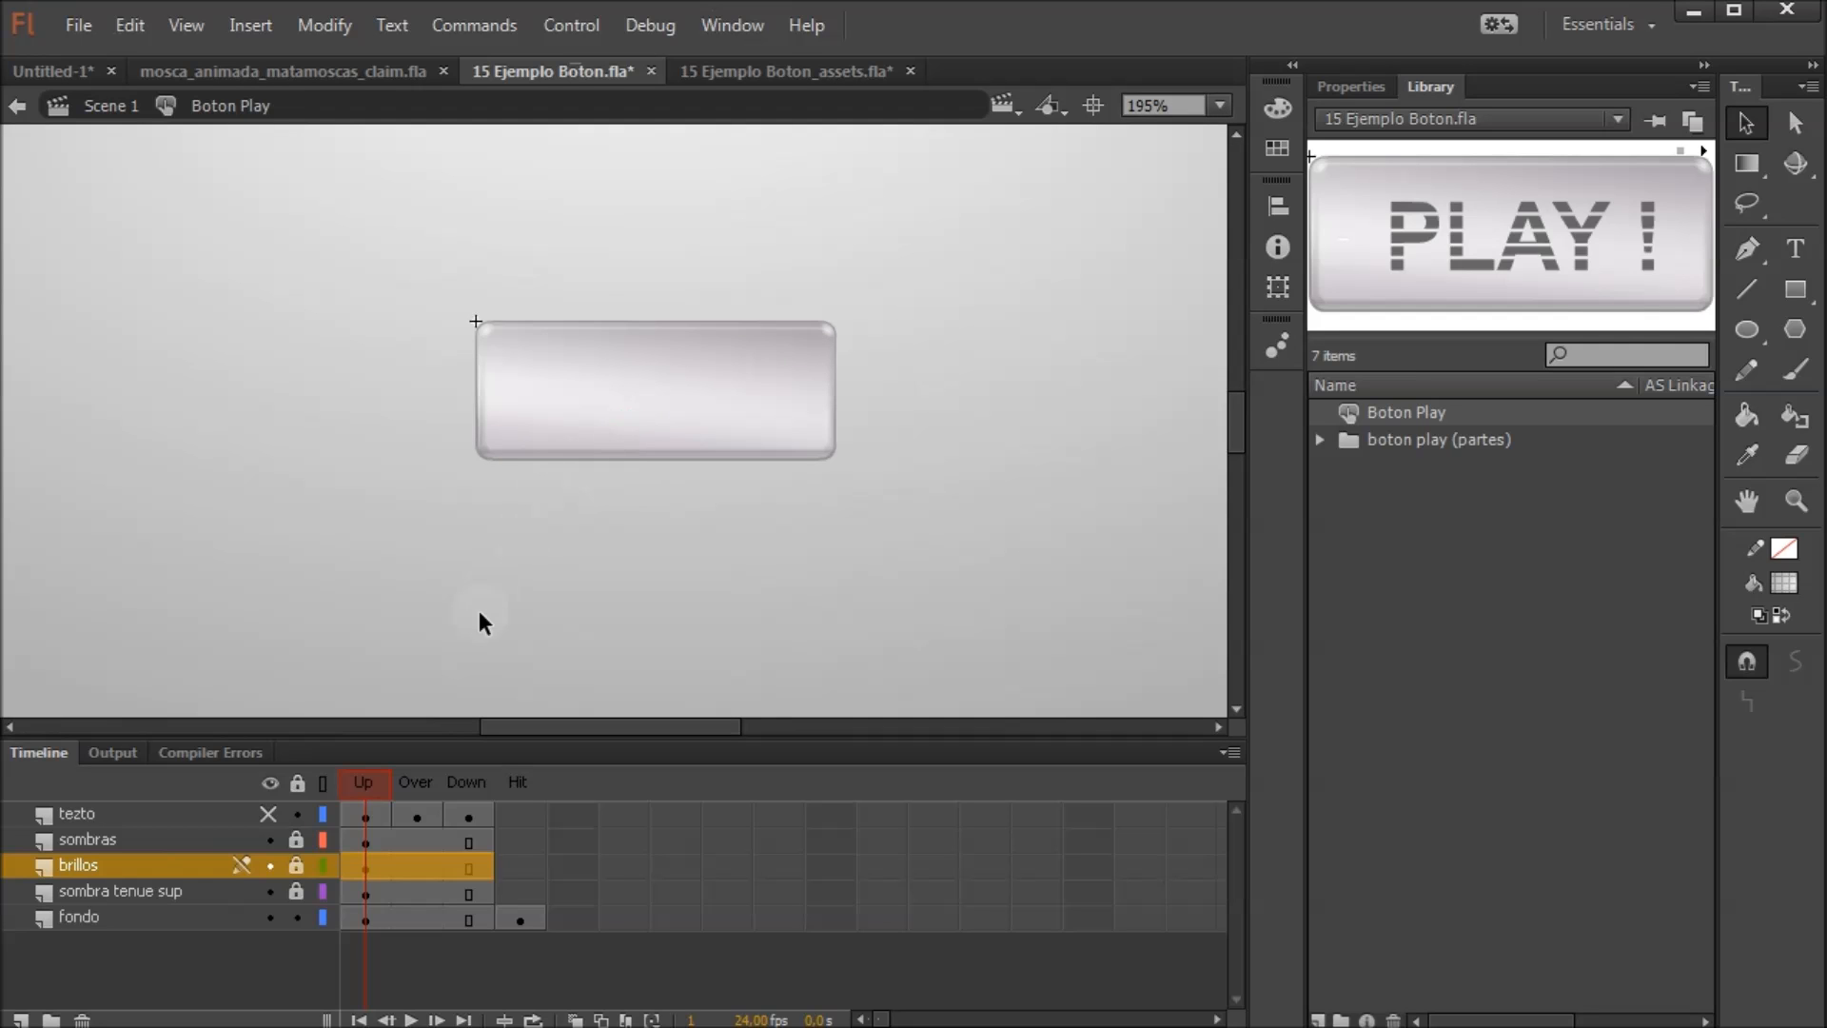
{"action": "left_click", "coordinate": [270, 843]}
Rename the misspelled tezto layer as texto and make it visible again
{"action": "left_click", "coordinate": [73, 813]}
{"action": "double_click", "coordinate": [76, 813]}
{"action": "left_click", "coordinate": [78, 815]}
{"action": "key", "text": "Delete"}
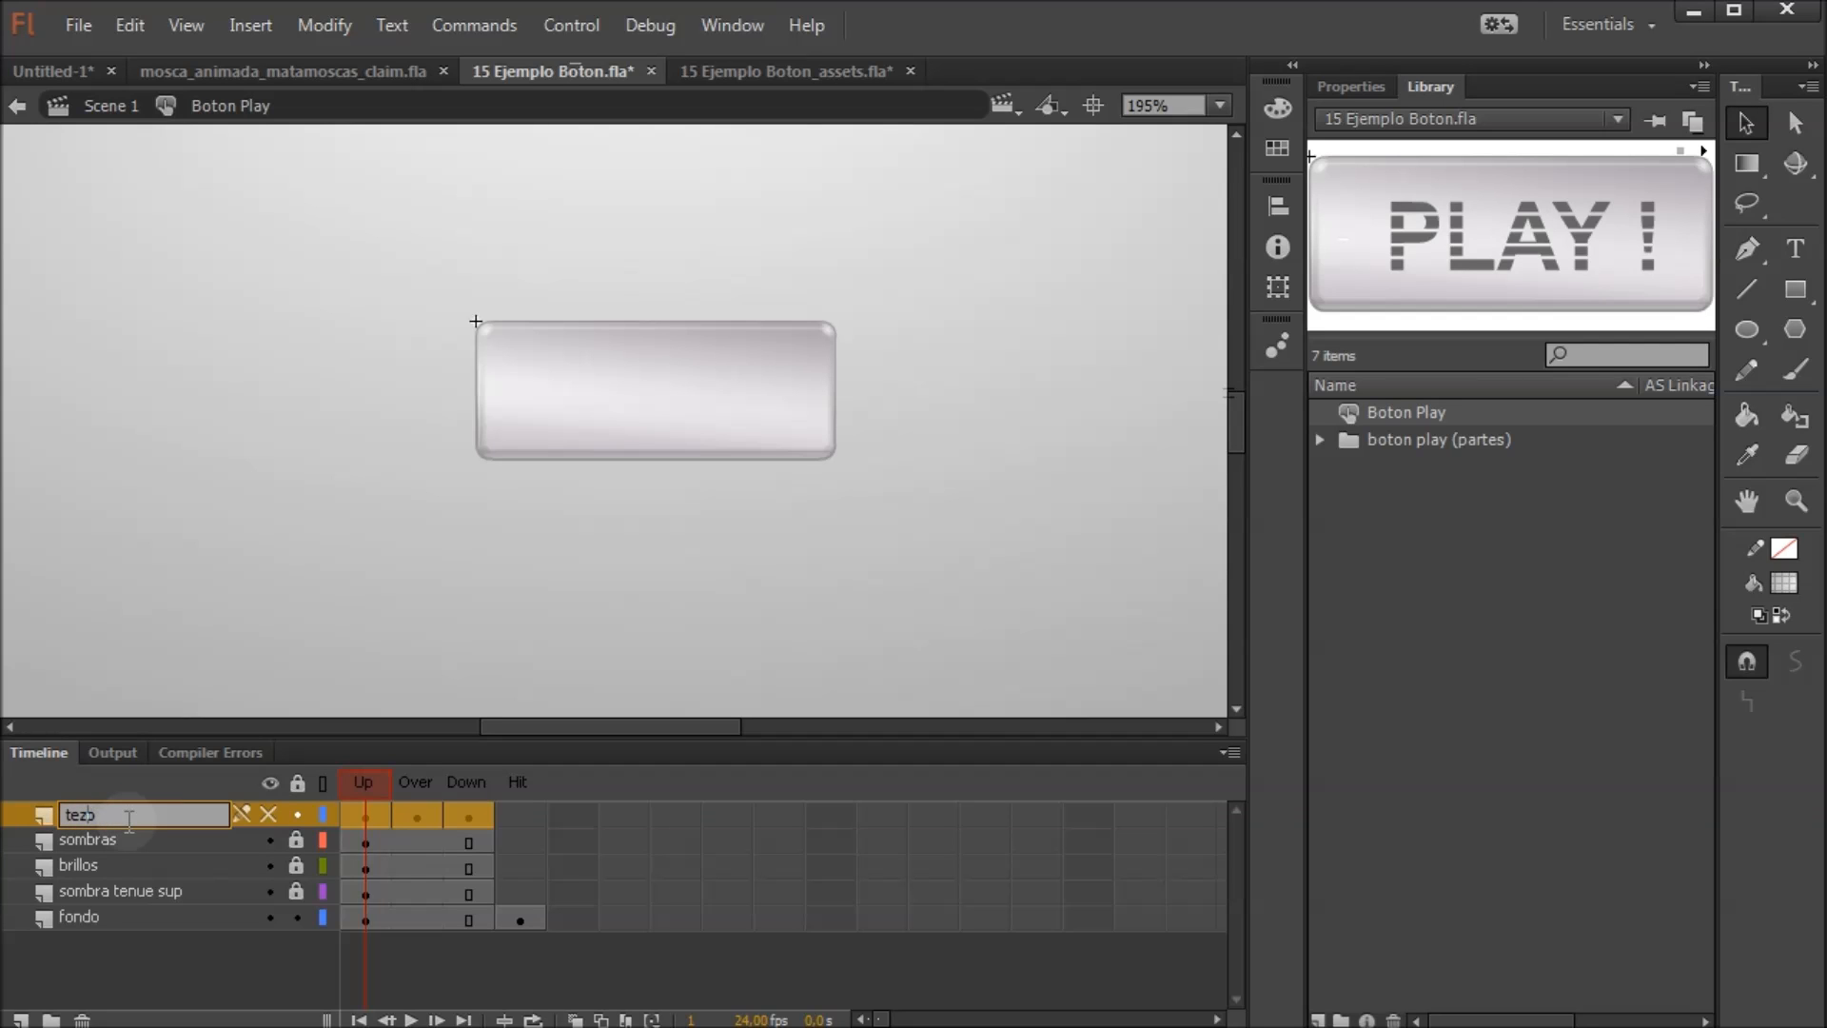
{"action": "key", "text": "BackSpace"}
{"action": "type", "text": "xto"}
{"action": "left_click", "coordinate": [124, 865]}
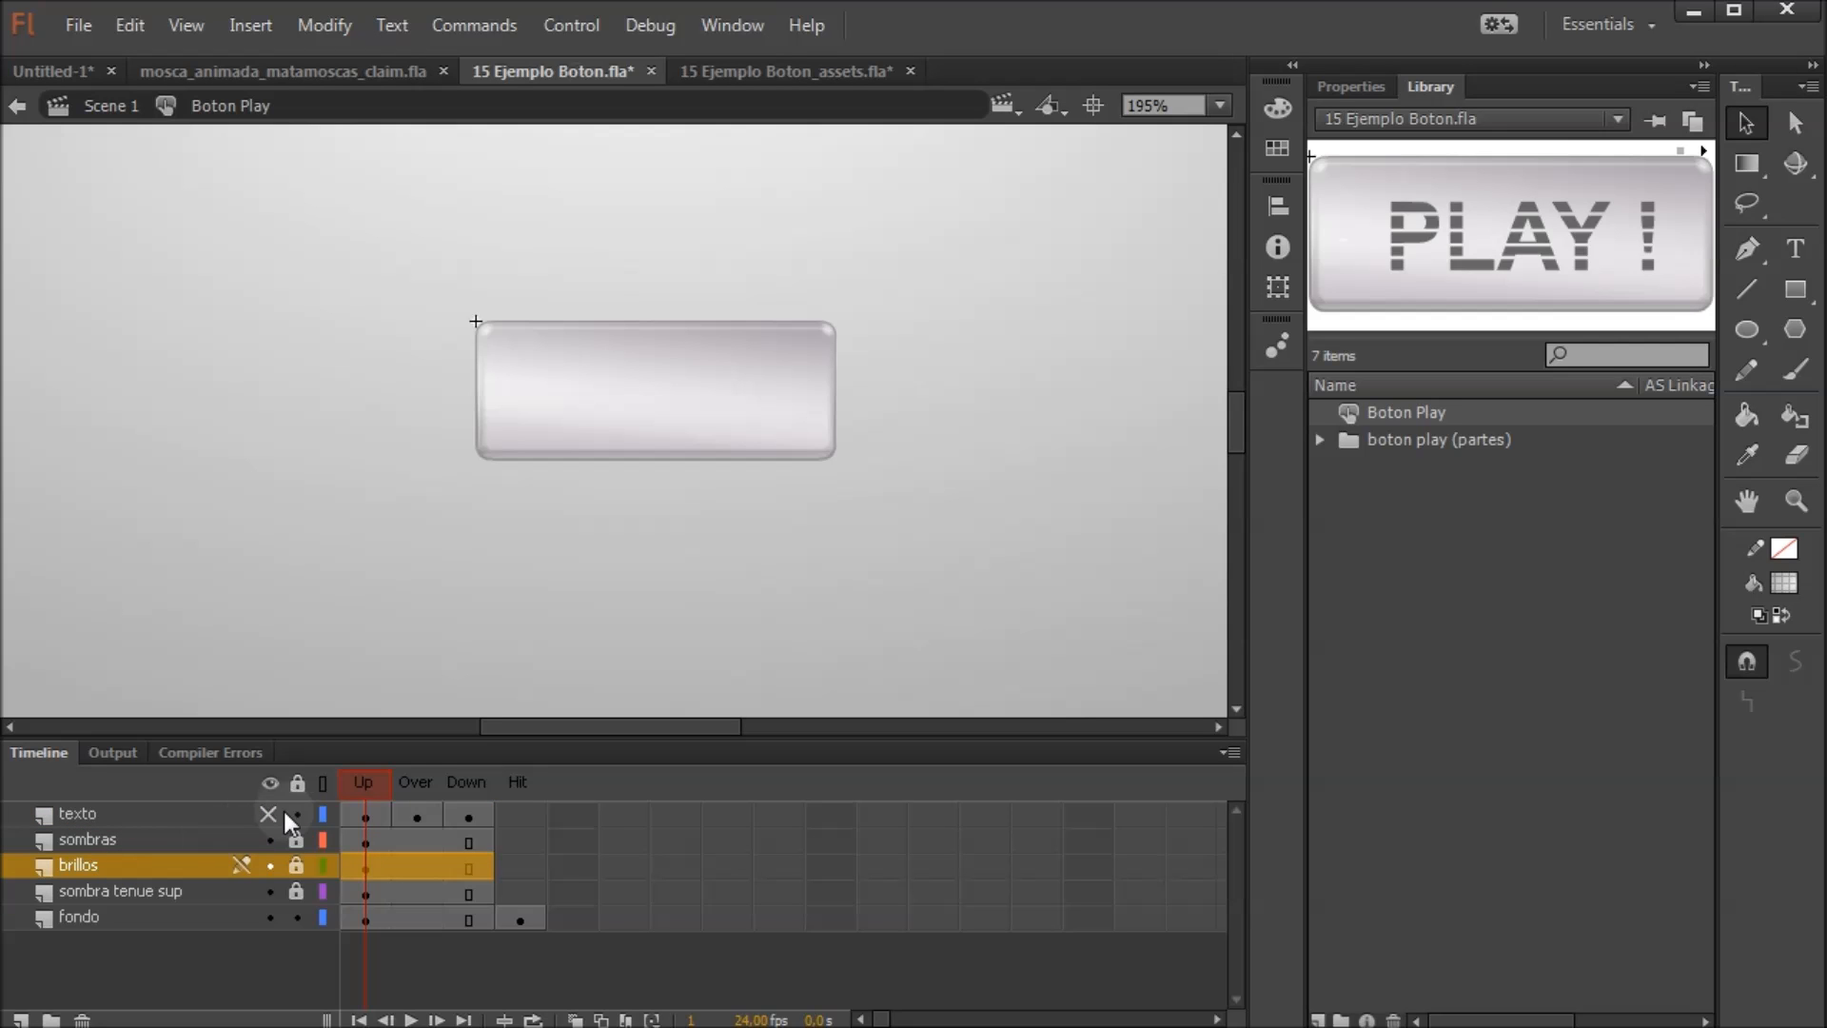
{"action": "left_click", "coordinate": [173, 817]}
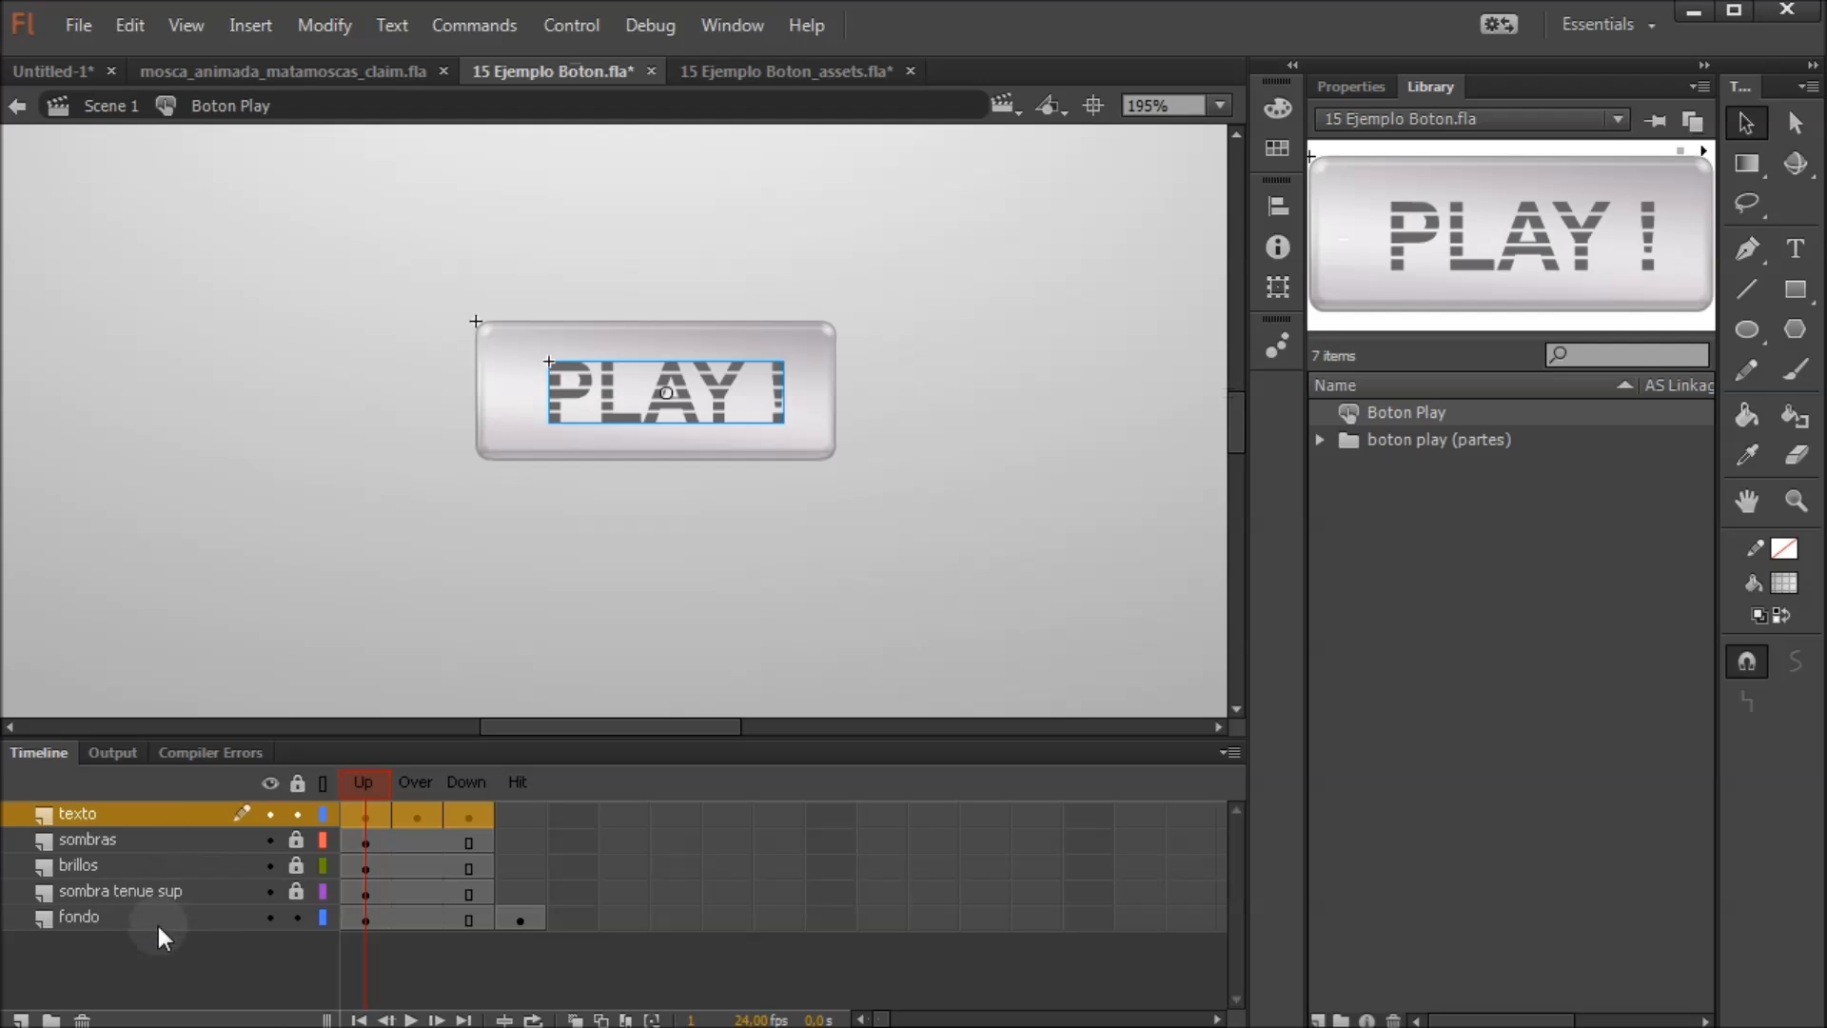
Review the layers beneath the text, from fondo up through sombra tenue sup and brillos to sombras
{"action": "left_click", "coordinate": [123, 911]}
{"action": "left_click", "coordinate": [114, 896]}
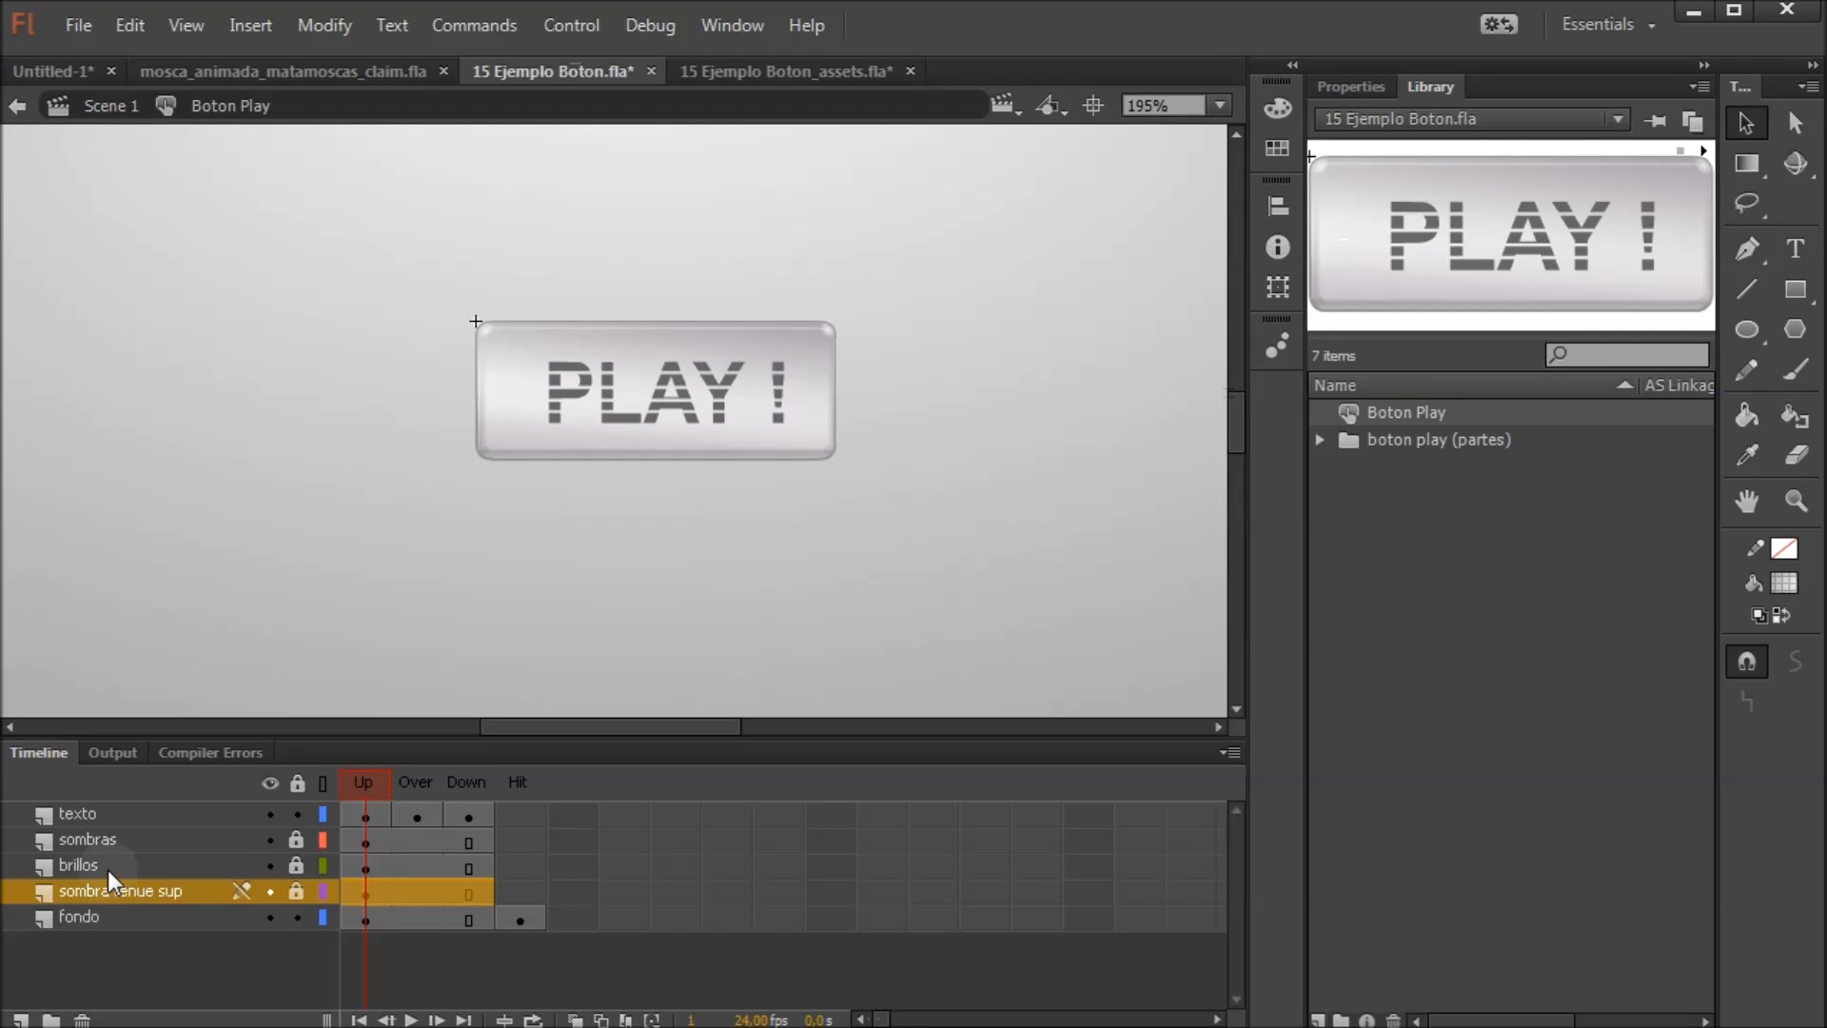
{"action": "left_click", "coordinate": [105, 868]}
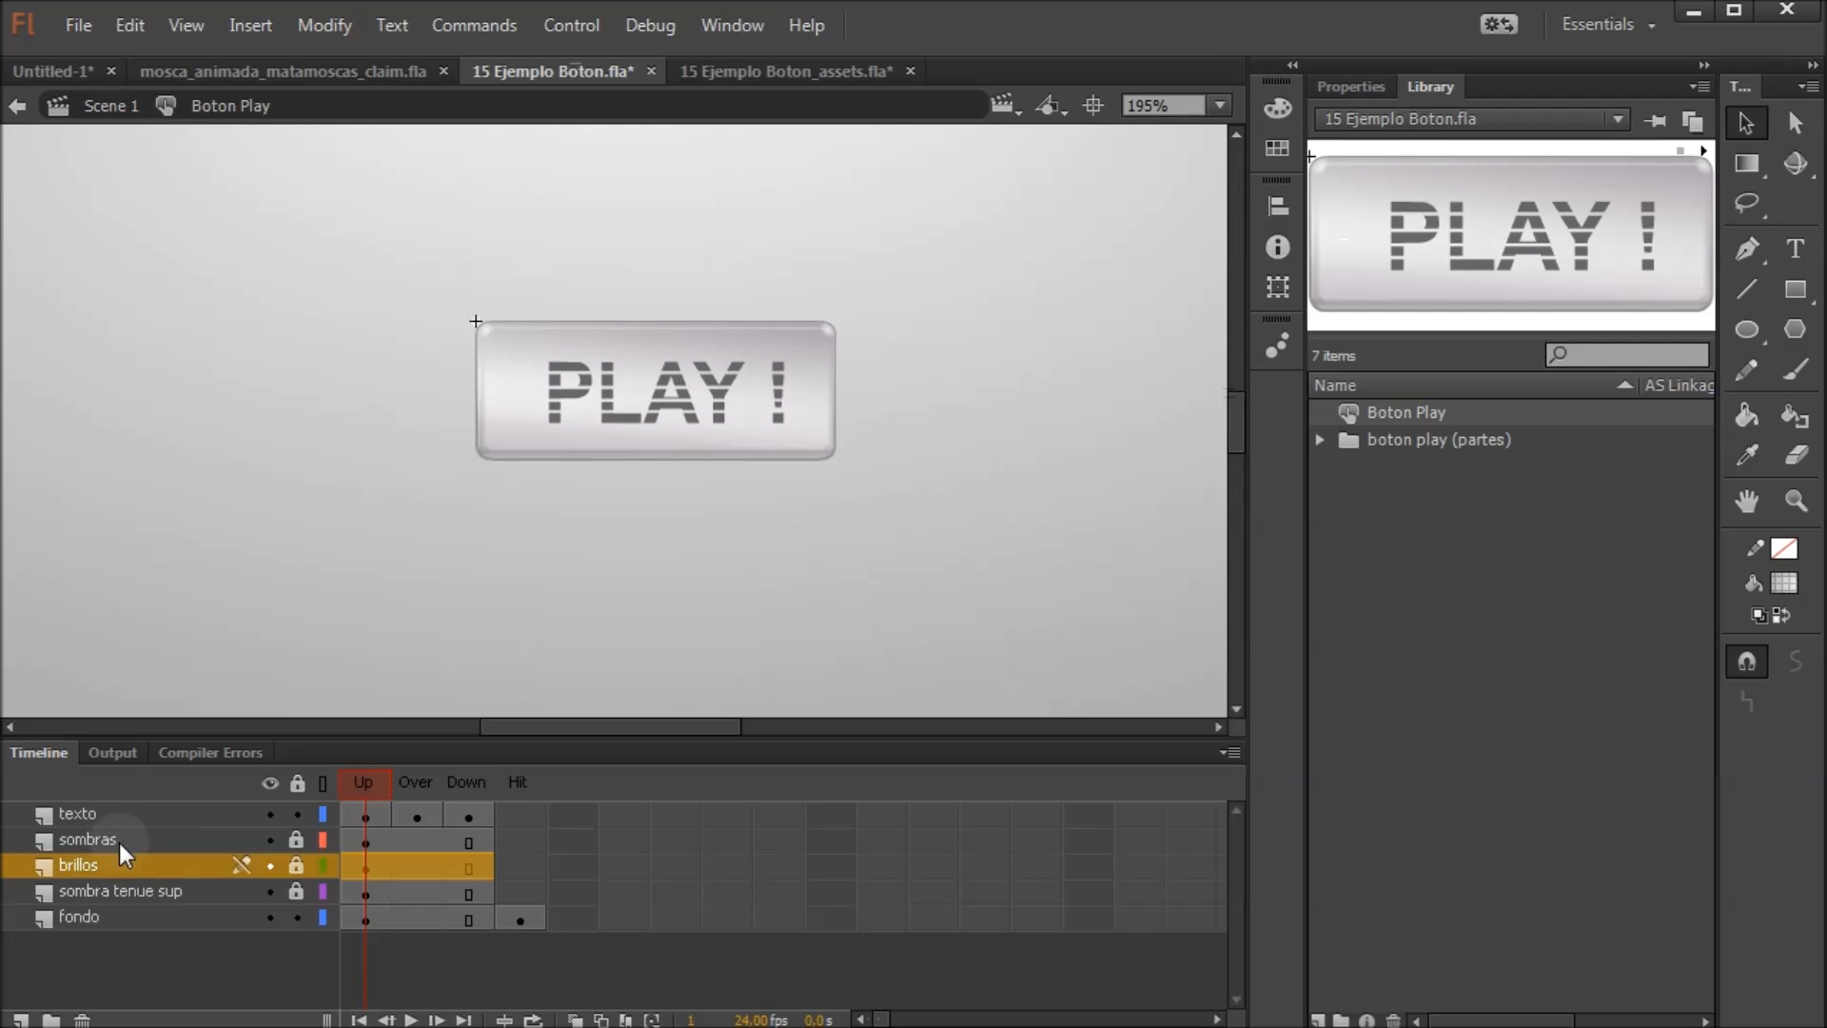
{"action": "left_click", "coordinate": [118, 842]}
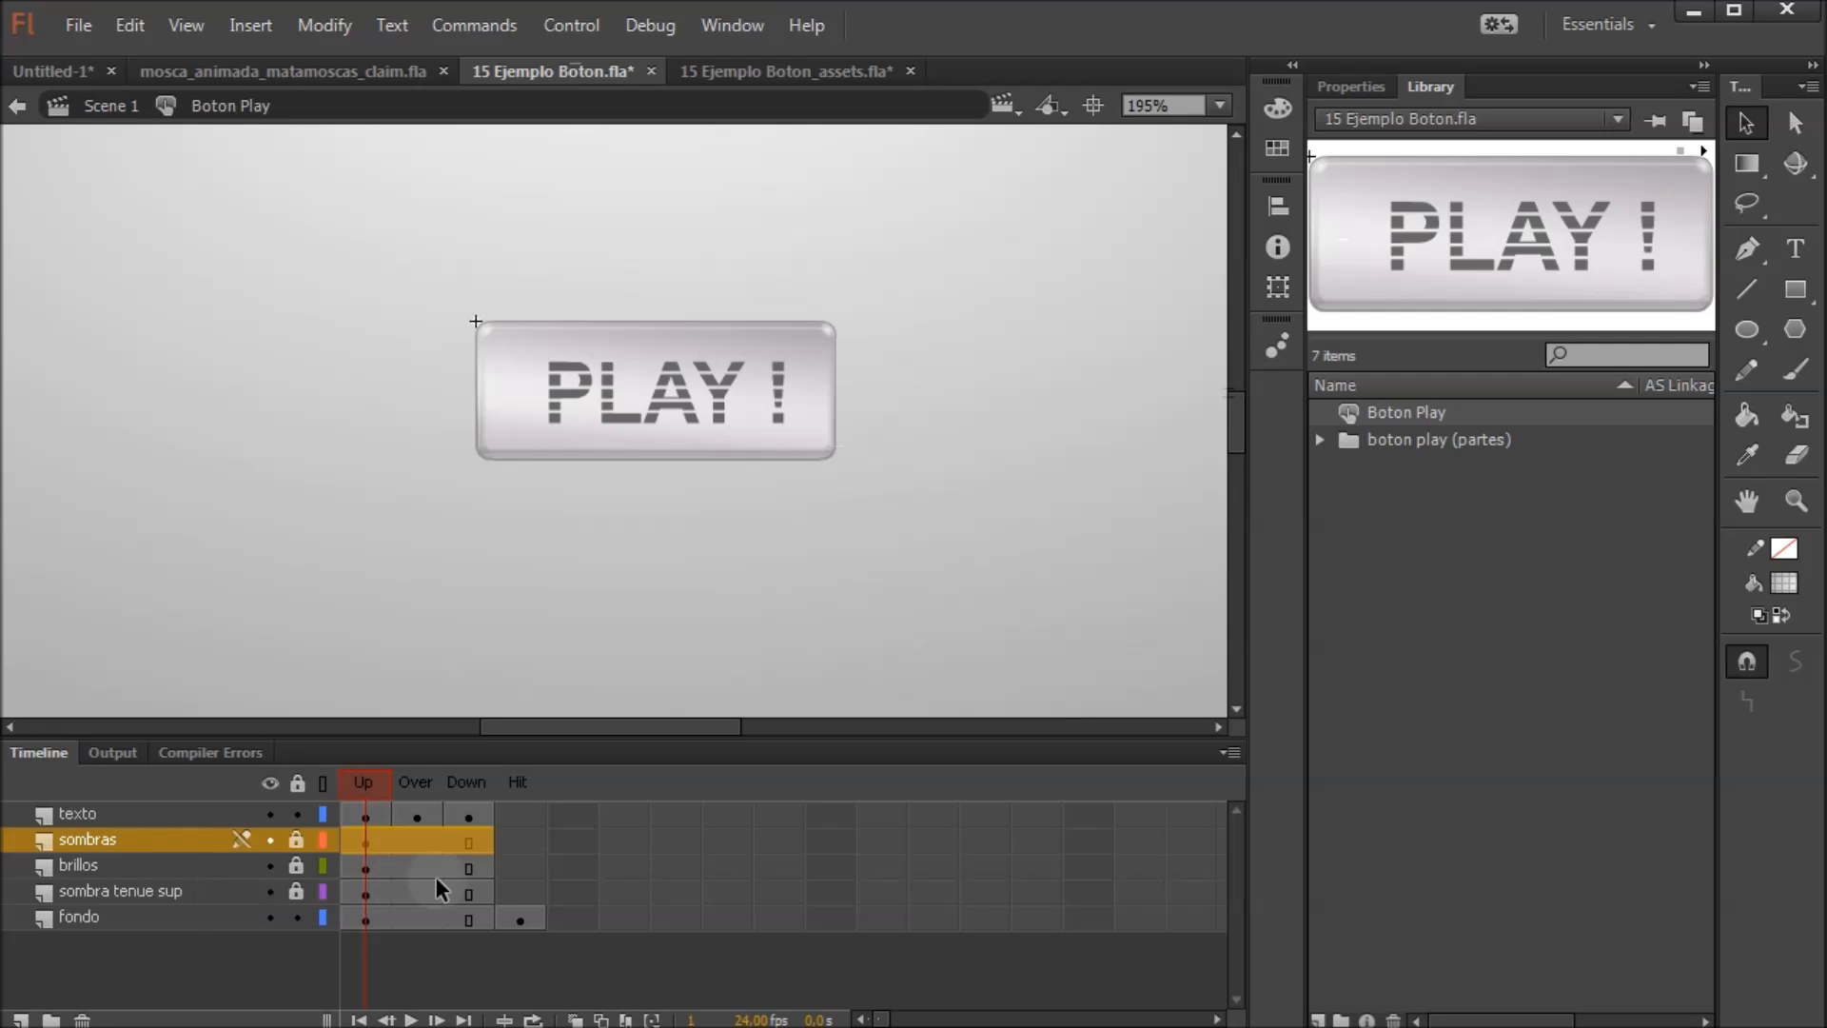
Compare the button's Up, Over and Down states, inspecting the texto layer's keyframe in each one
{"action": "left_click_drag", "start_coordinate": [375, 784], "coordinate": [449, 769]}
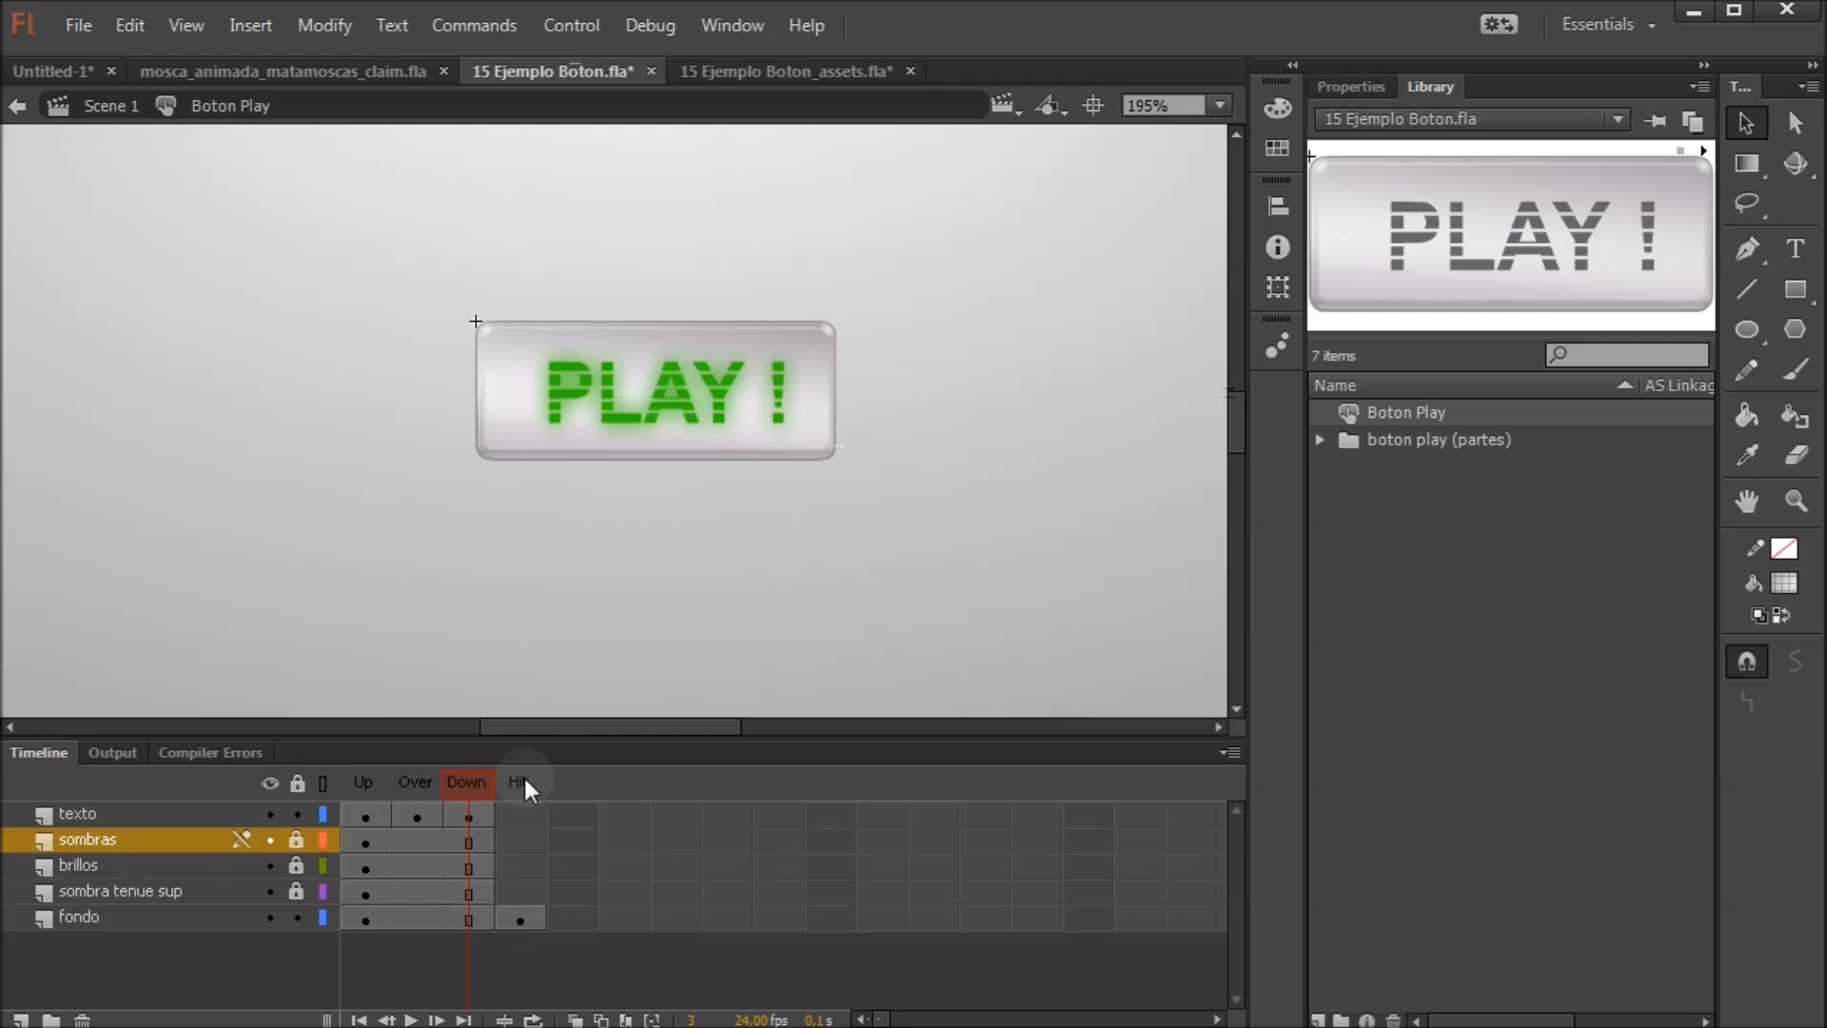
{"action": "mouse_move", "coordinate": [435, 782]}
{"action": "left_mouse_down"}
{"action": "mouse_move", "coordinate": [357, 785]}
{"action": "mouse_move", "coordinate": [453, 778]}
{"action": "left_mouse_up"}
{"action": "left_click", "coordinate": [362, 782]}
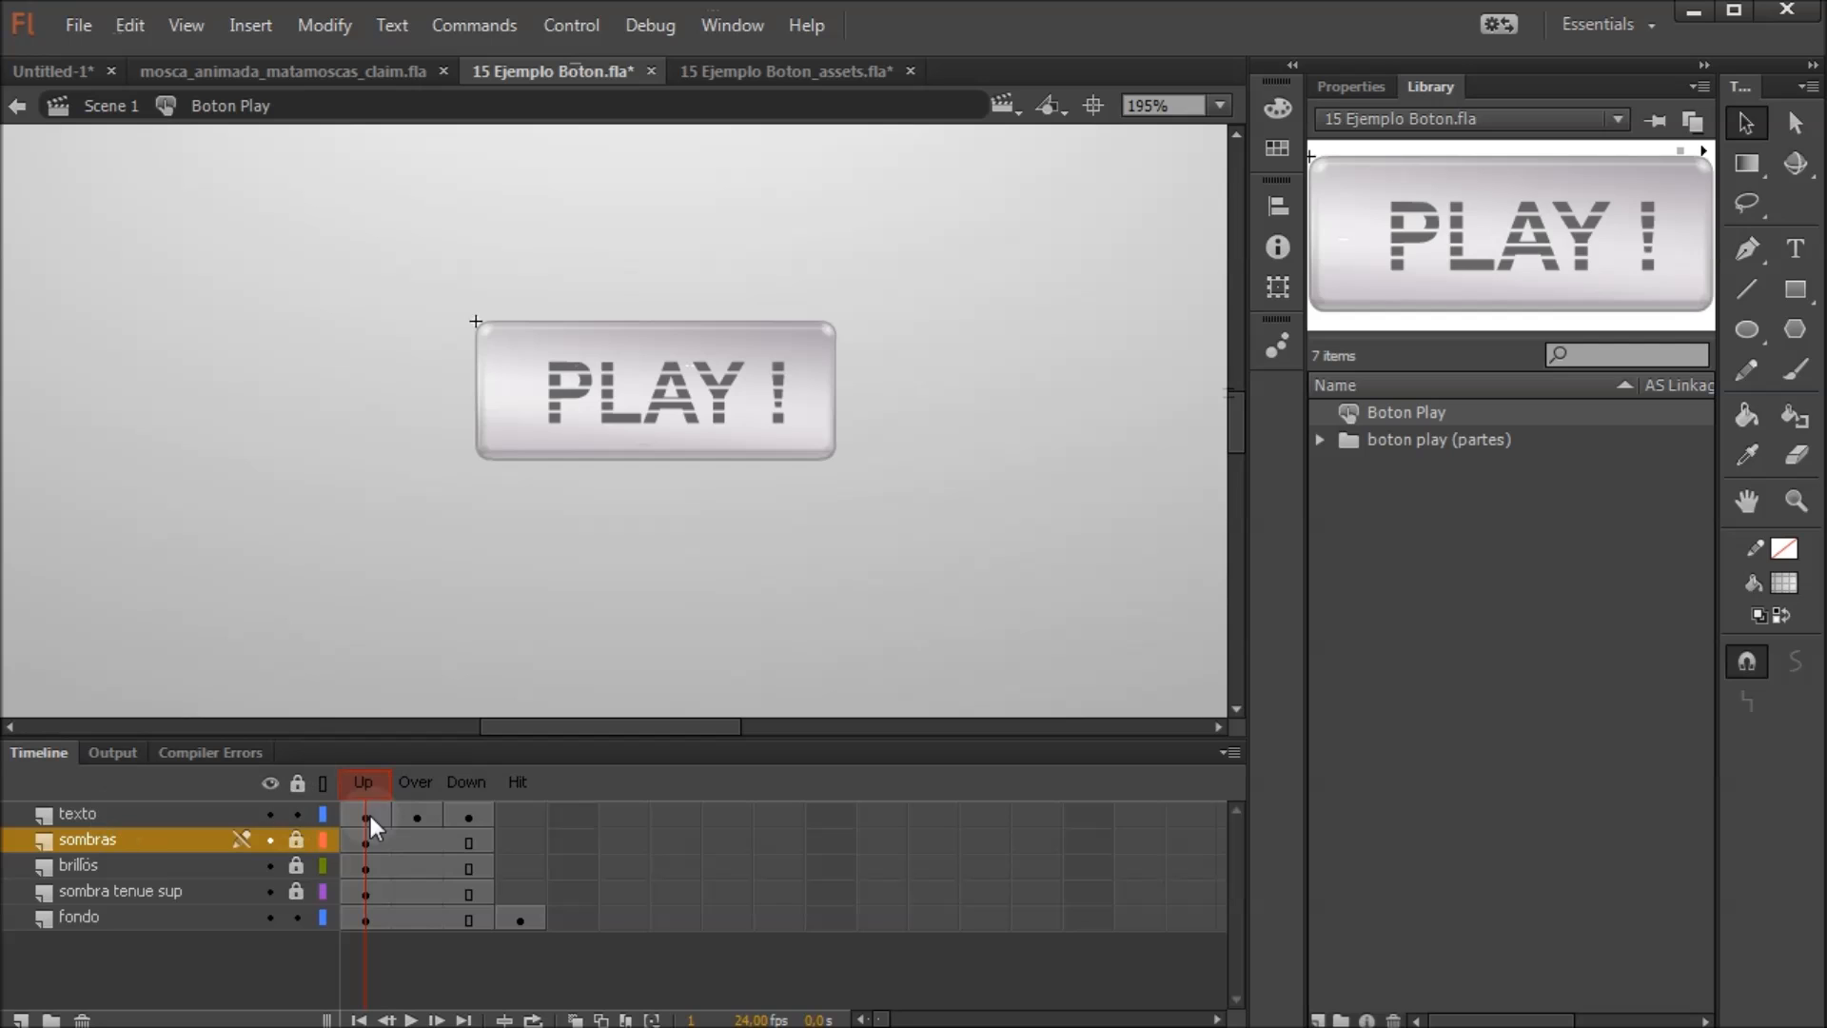
{"action": "left_click", "coordinate": [368, 815]}
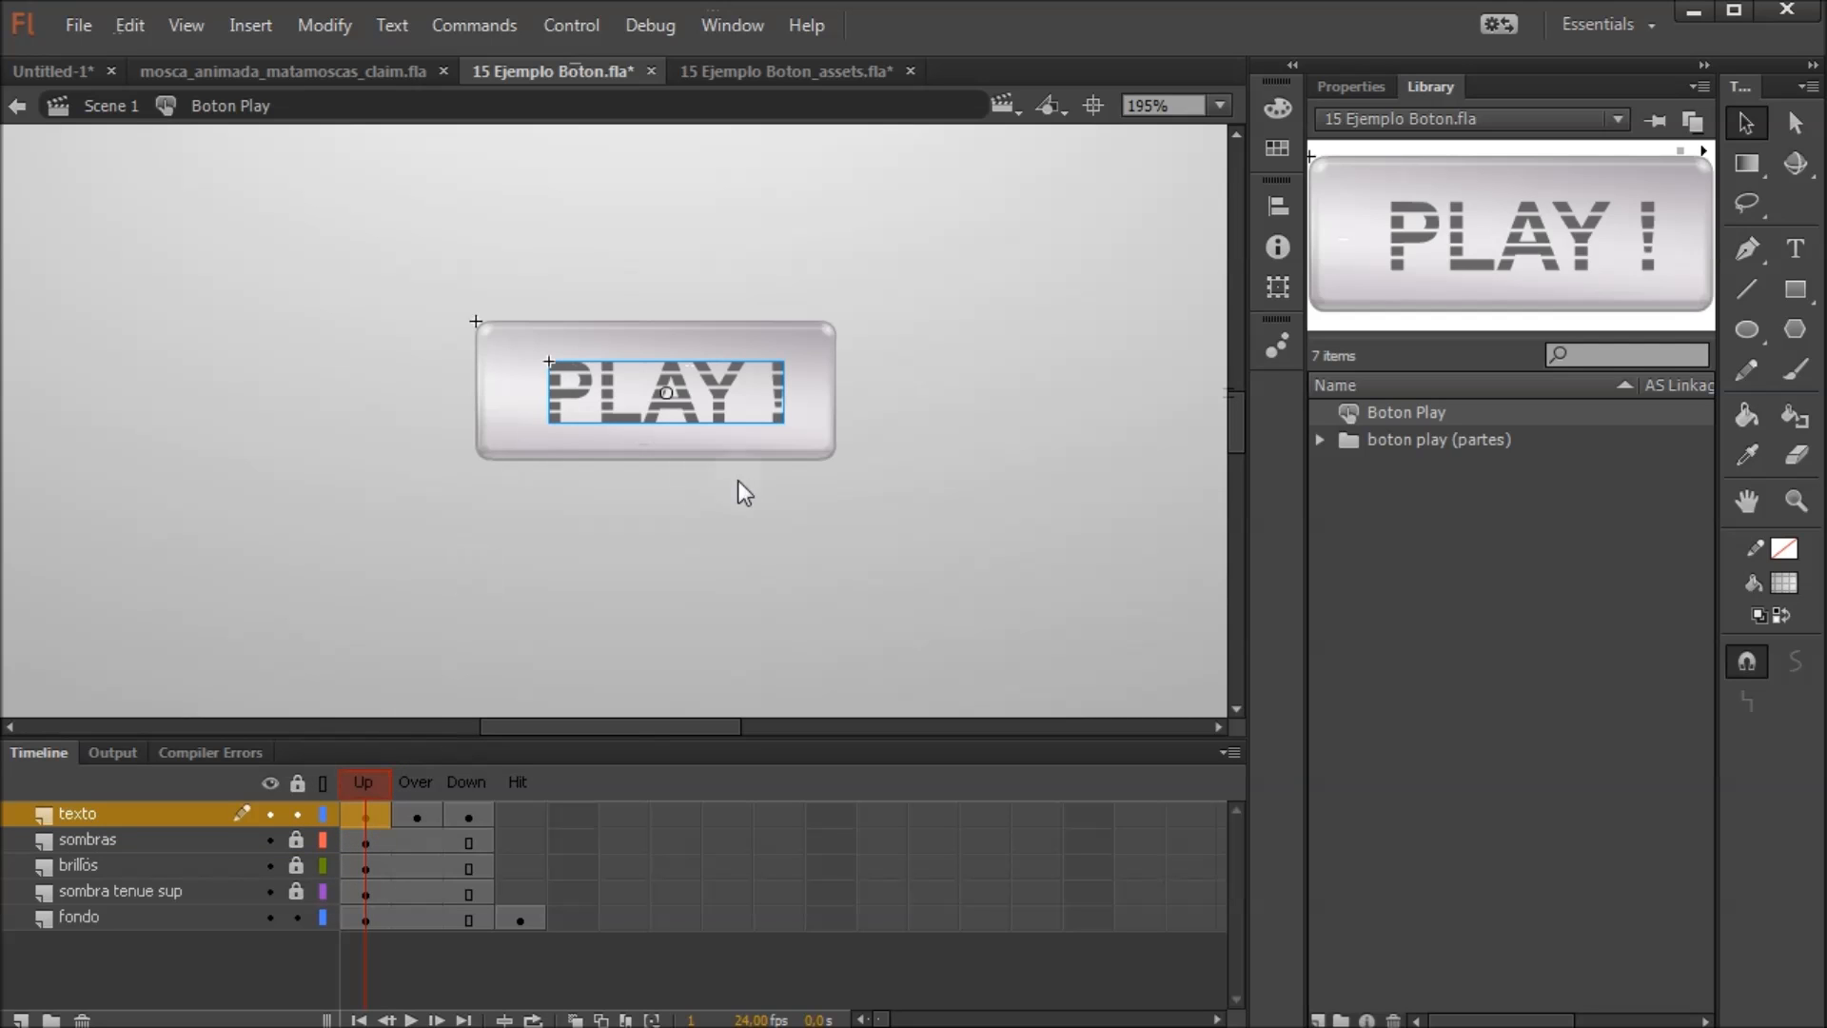
{"action": "left_click", "coordinate": [414, 812]}
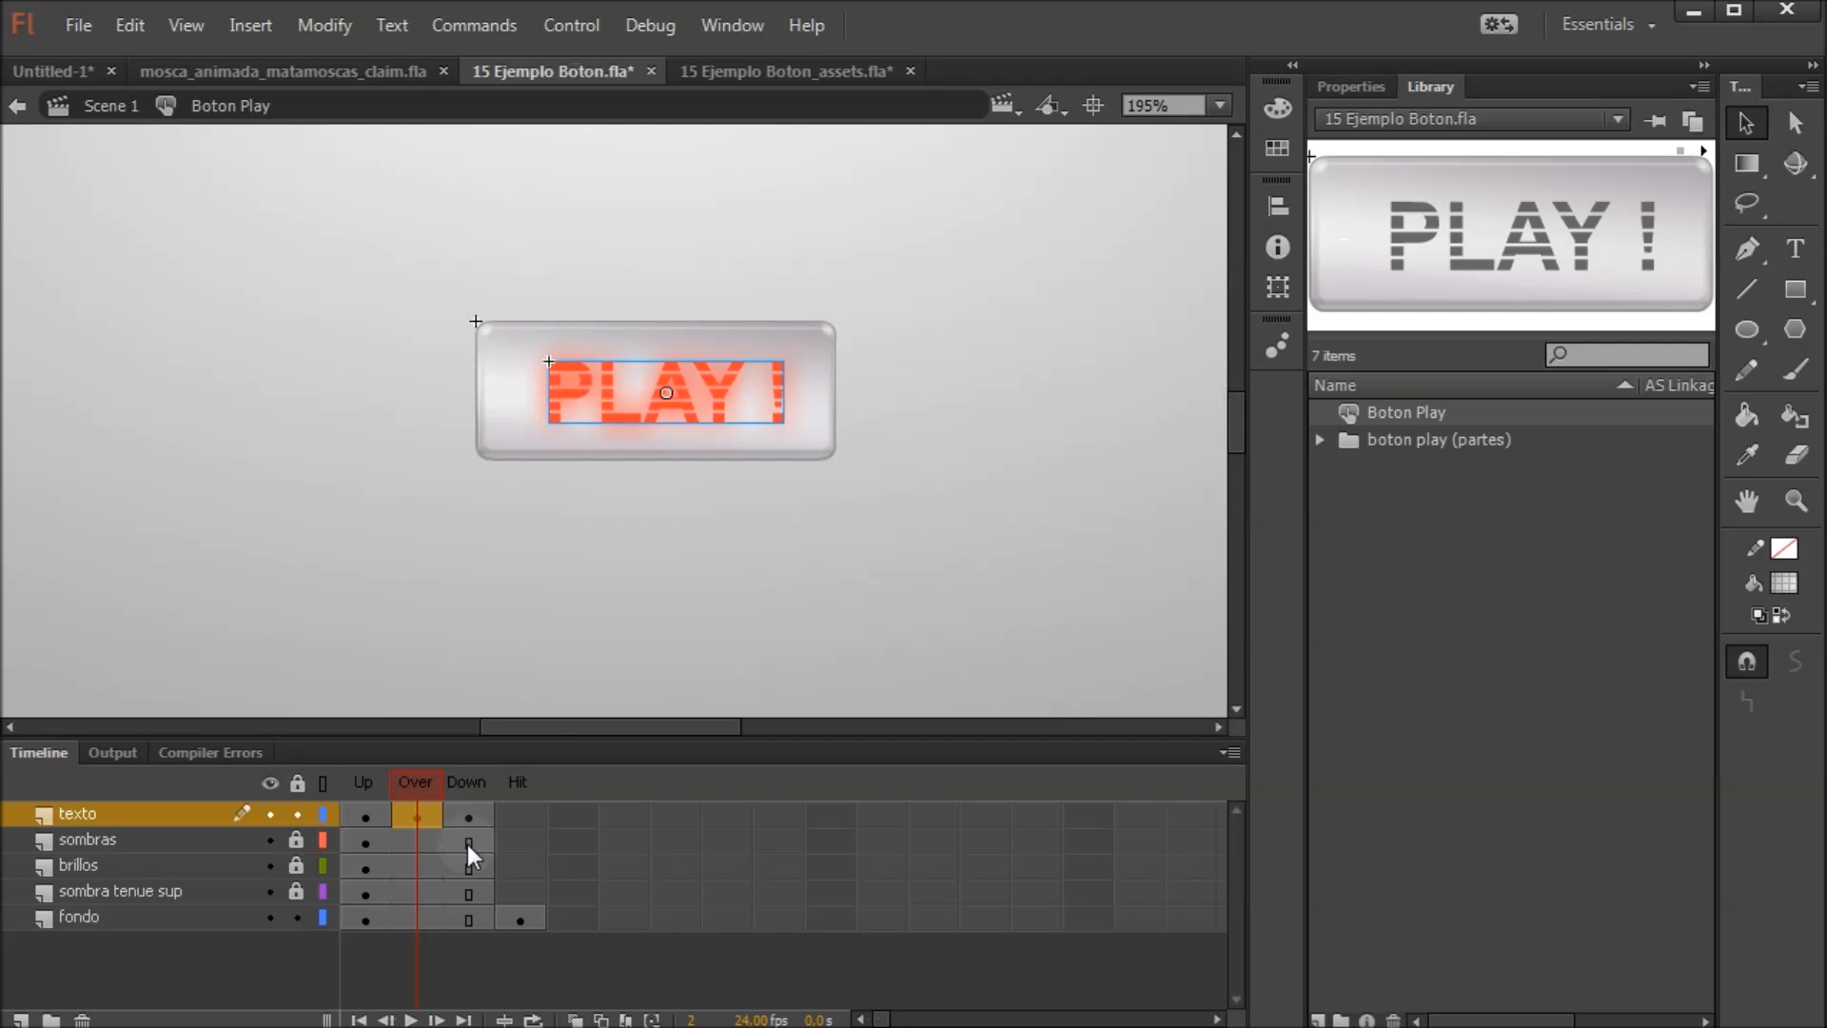
{"action": "left_click", "coordinate": [466, 814]}
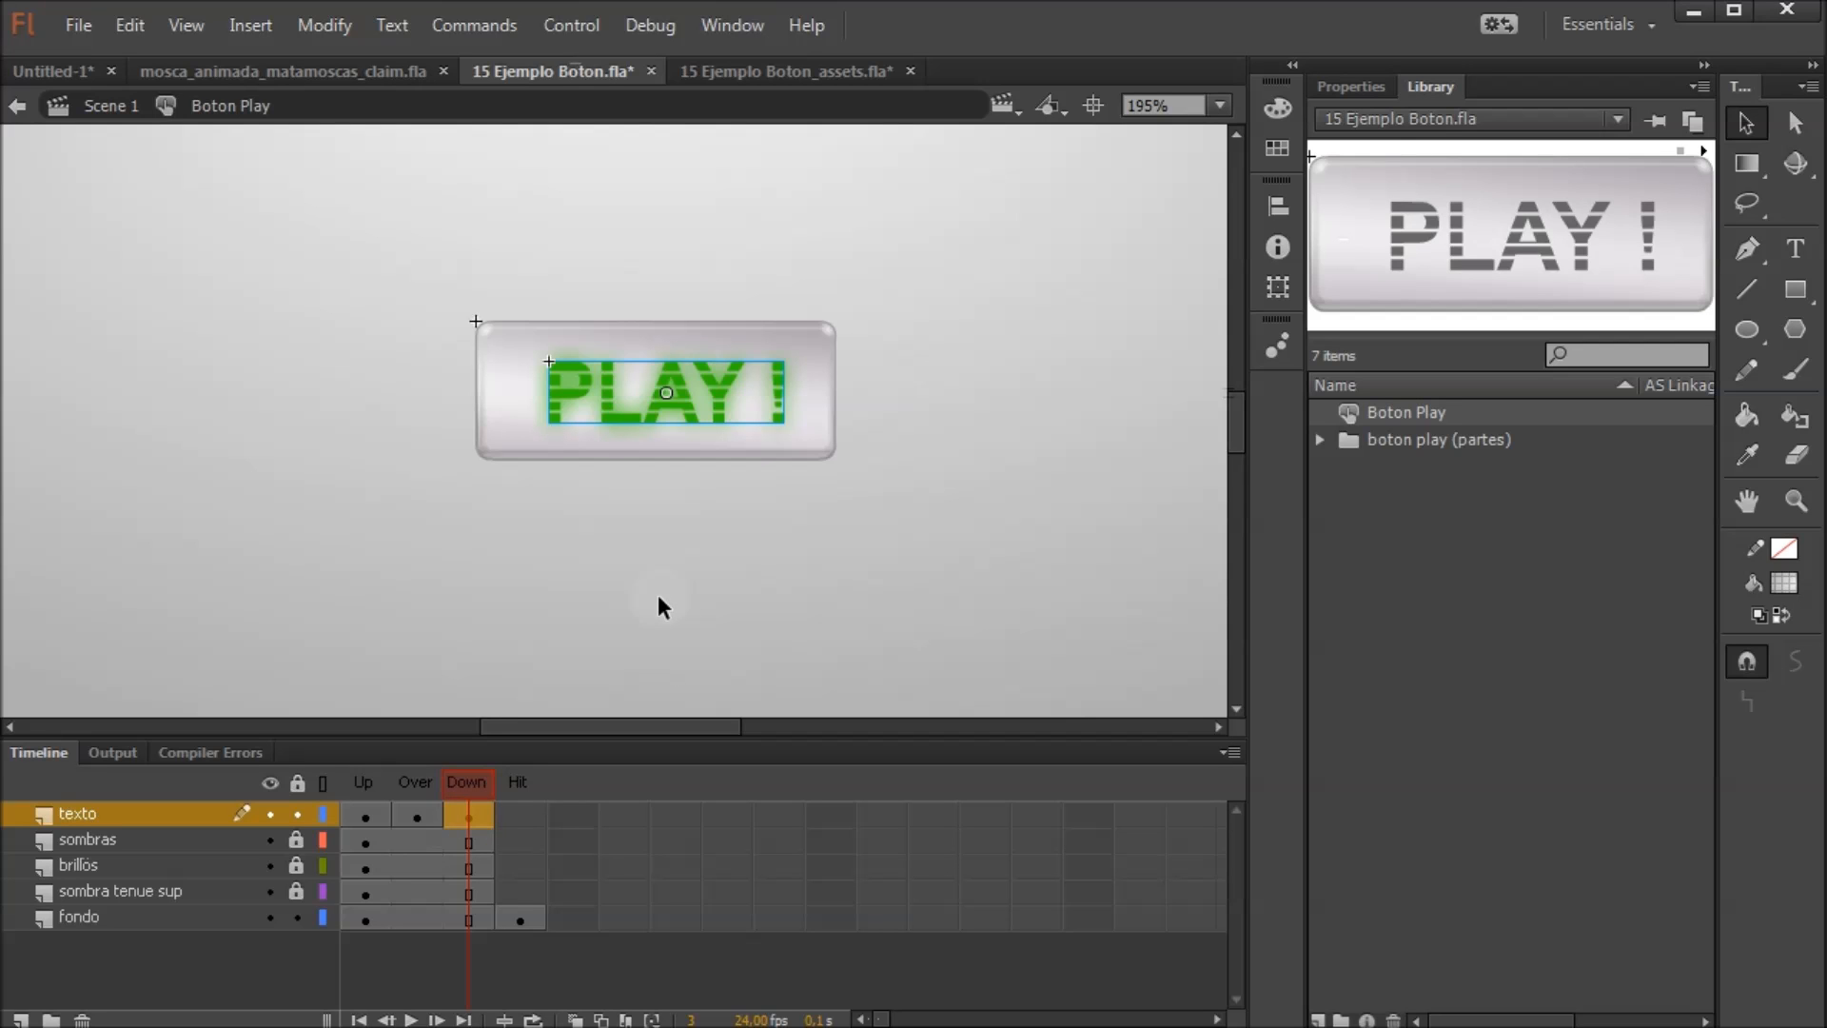
Switch to the 15 Ejemplo Boton_assets.fla document and add a layer named boton above fondo
{"action": "left_click", "coordinate": [788, 76]}
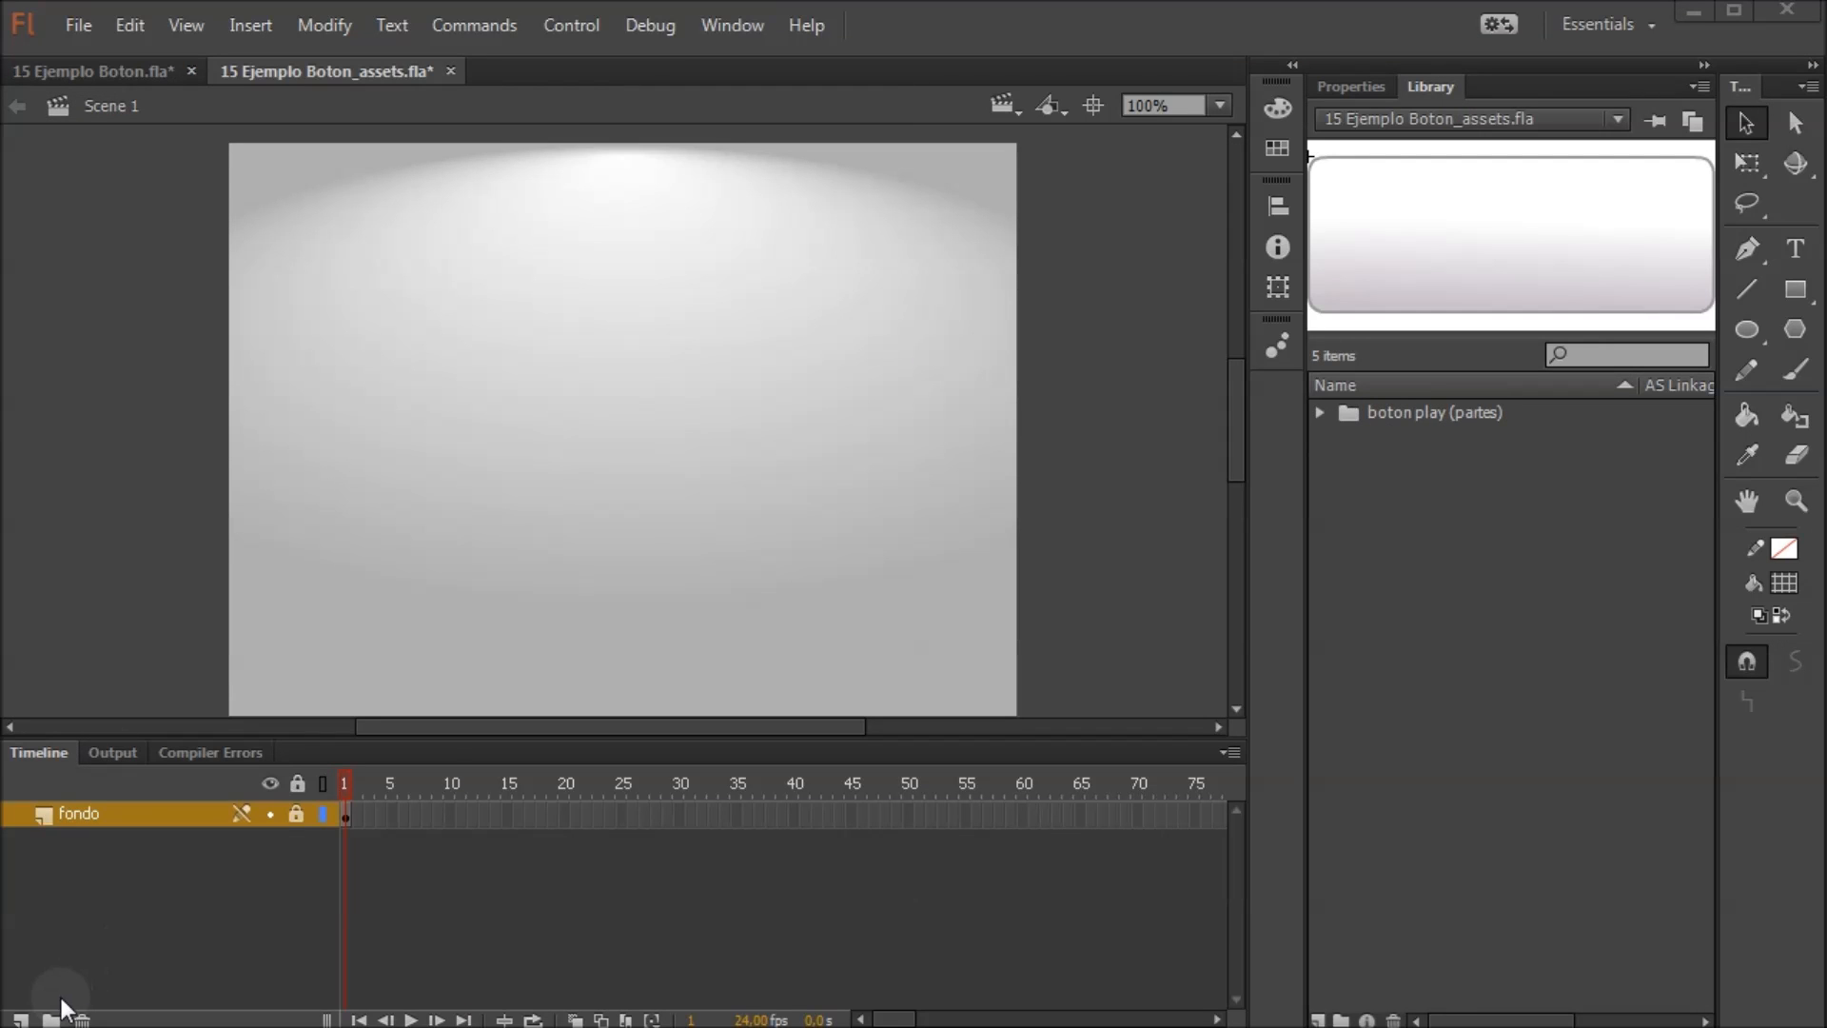
{"action": "left_click", "coordinate": [20, 1019]}
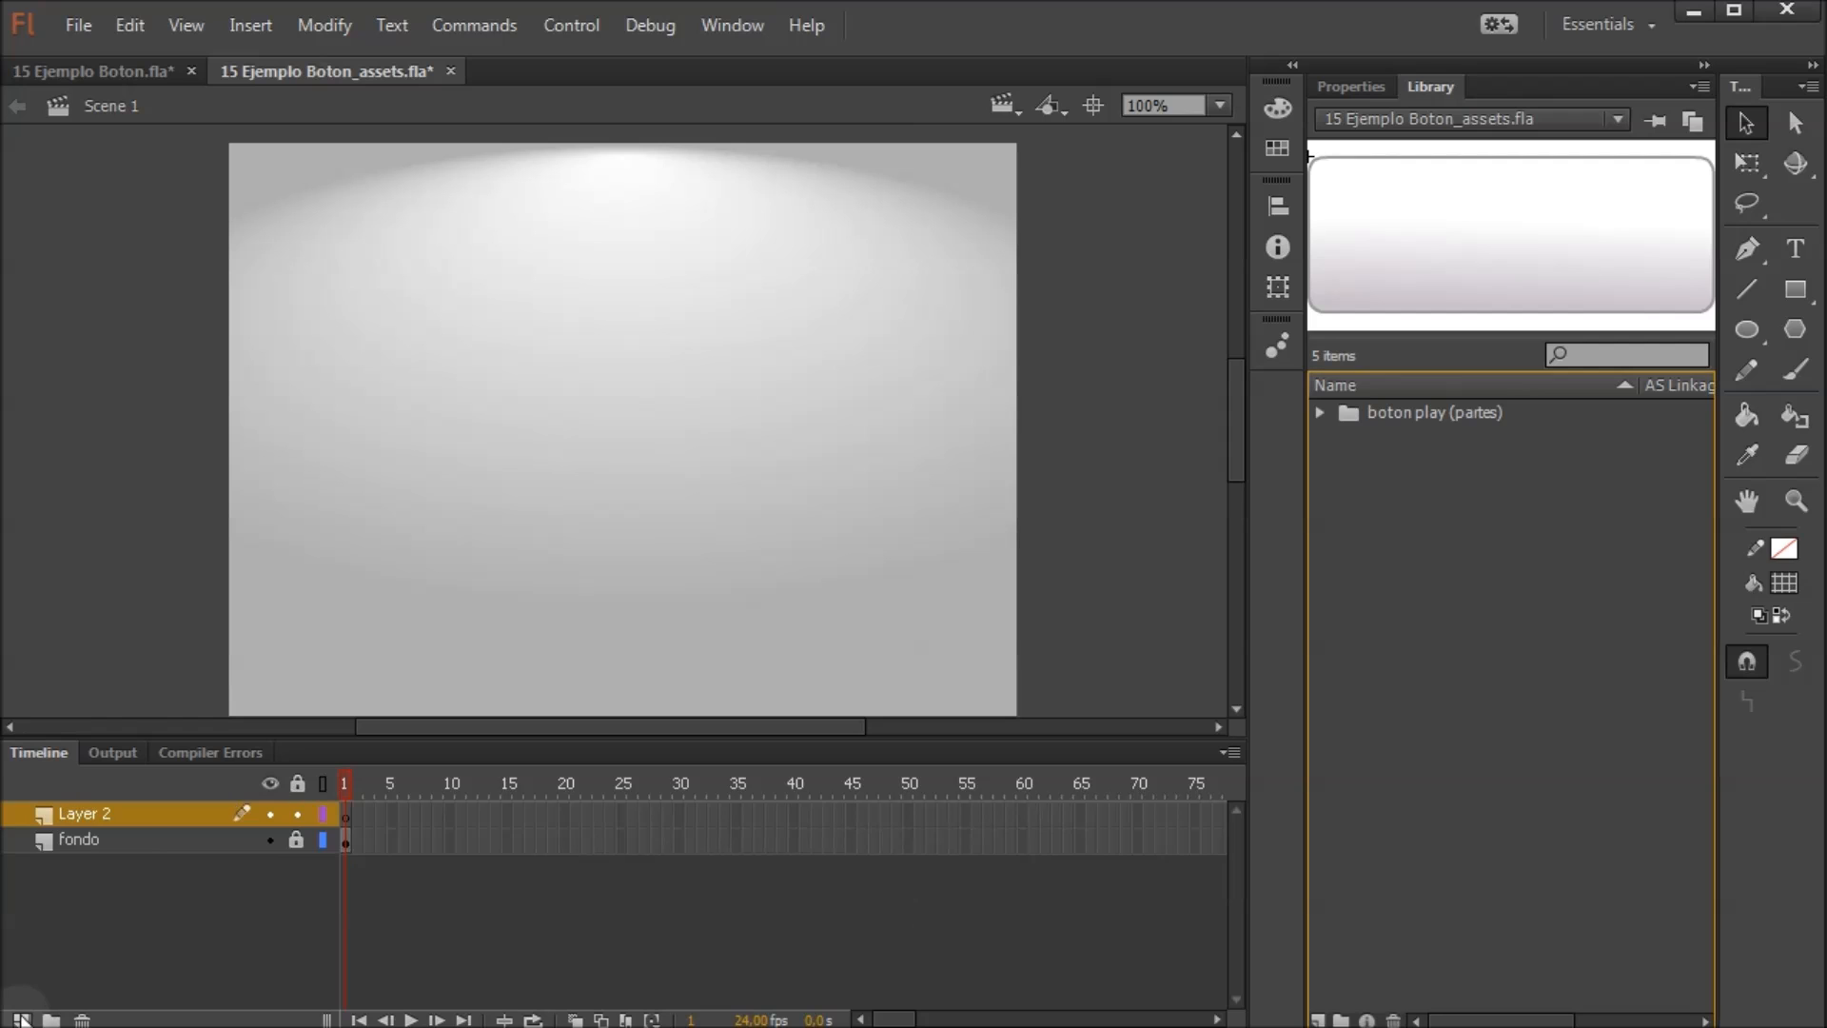
{"action": "double_click", "coordinate": [105, 814]}
{"action": "type", "text": "bo"}
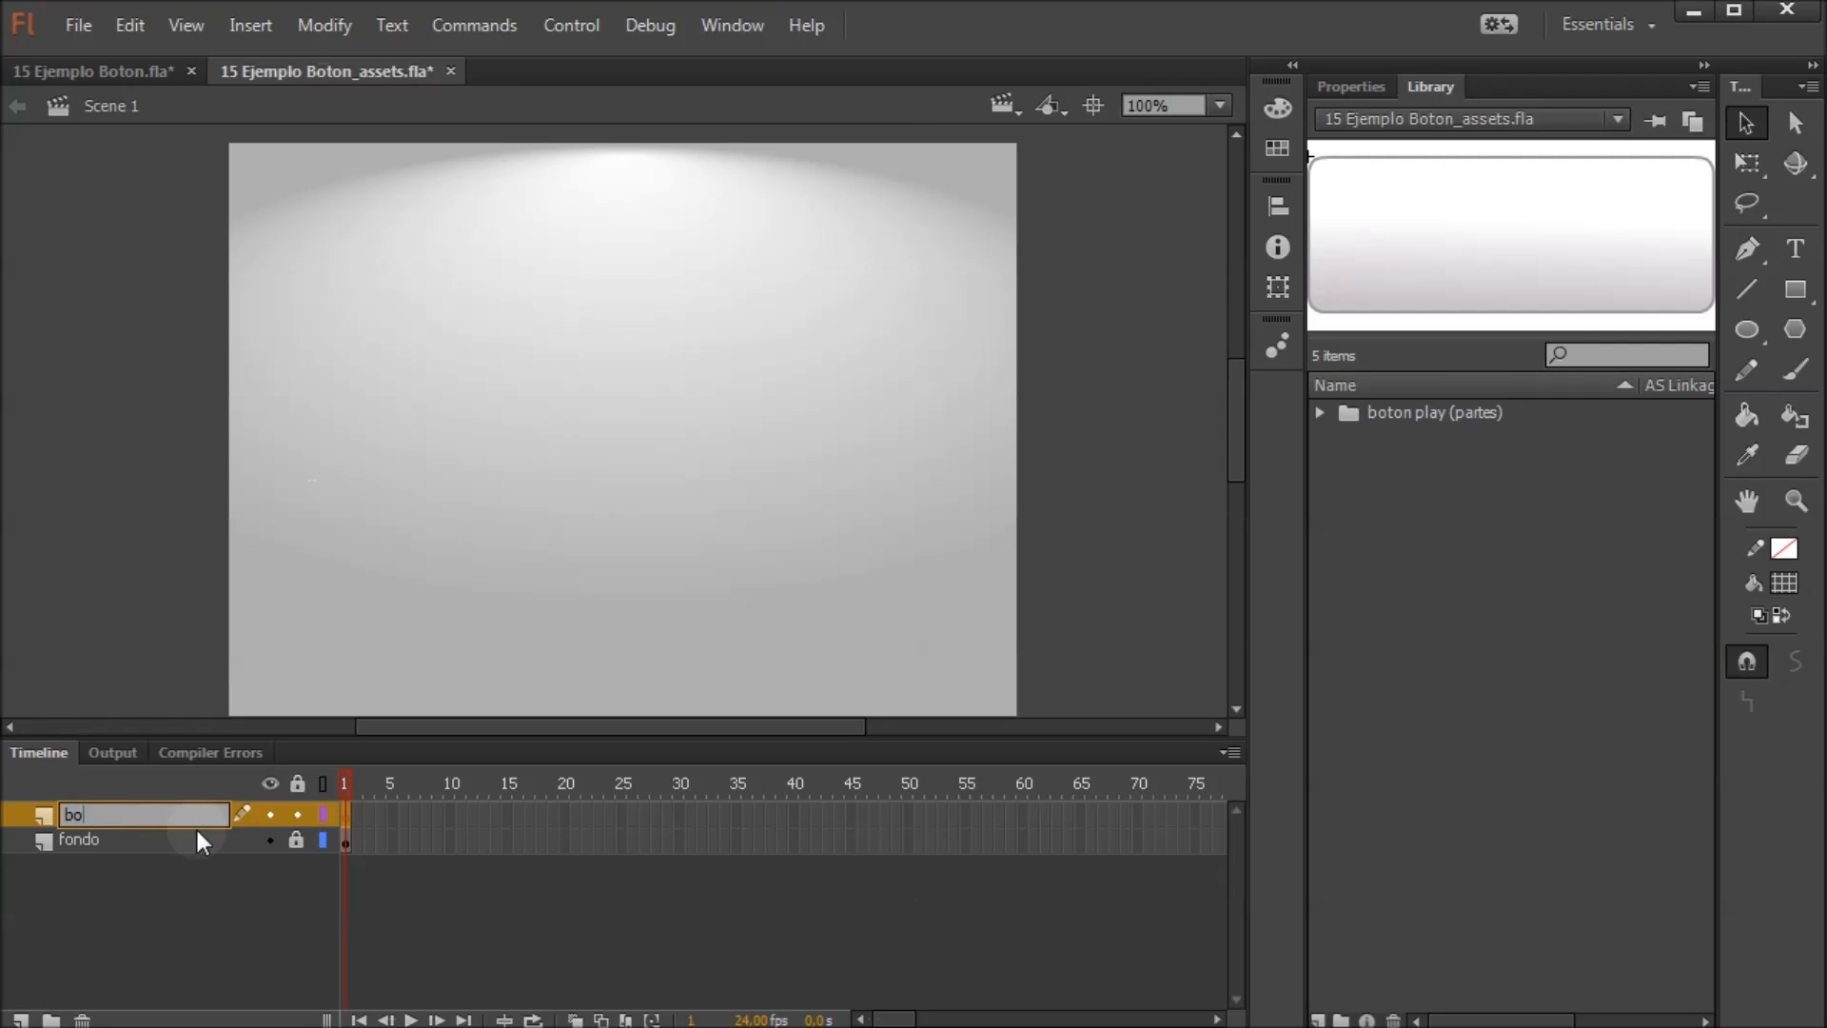
{"action": "type", "text": "ton"}
{"action": "key", "text": "Return"}
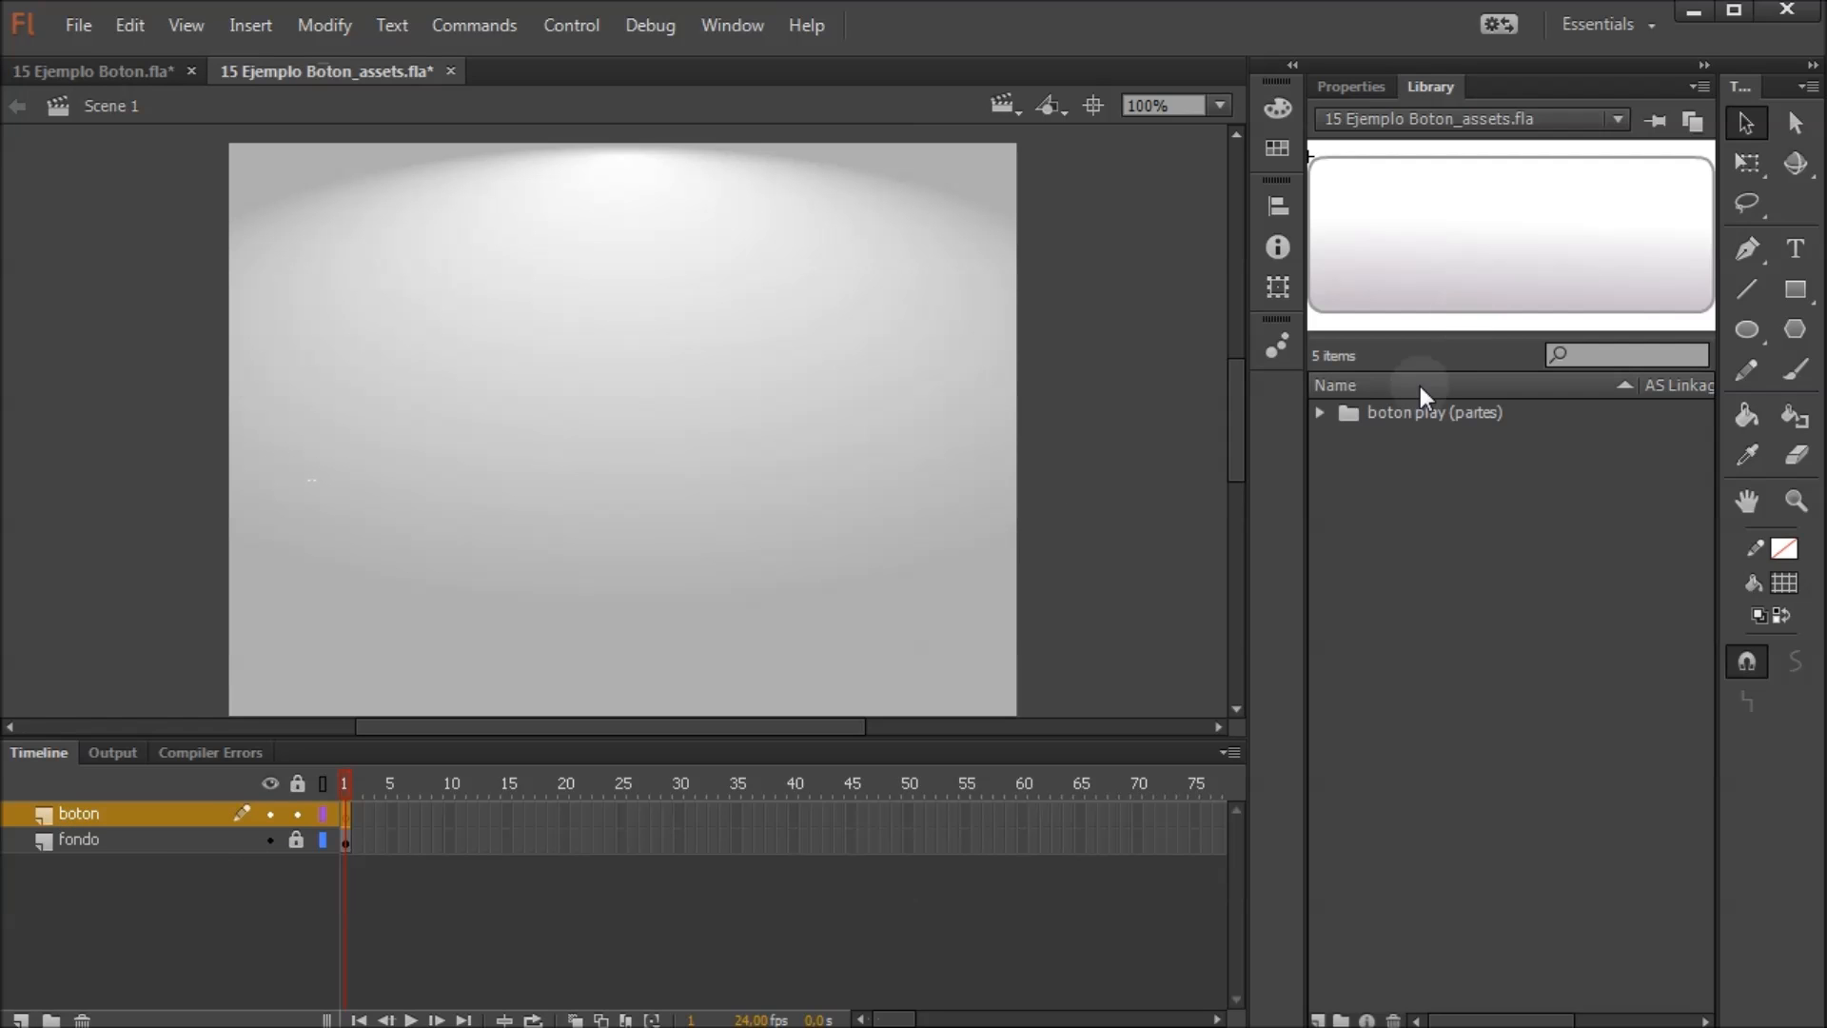
Place the boton_fondo graphic from the boton play (partes) library folder at the horizontal centre of the stage on the boton layer
{"action": "left_click", "coordinate": [1320, 412]}
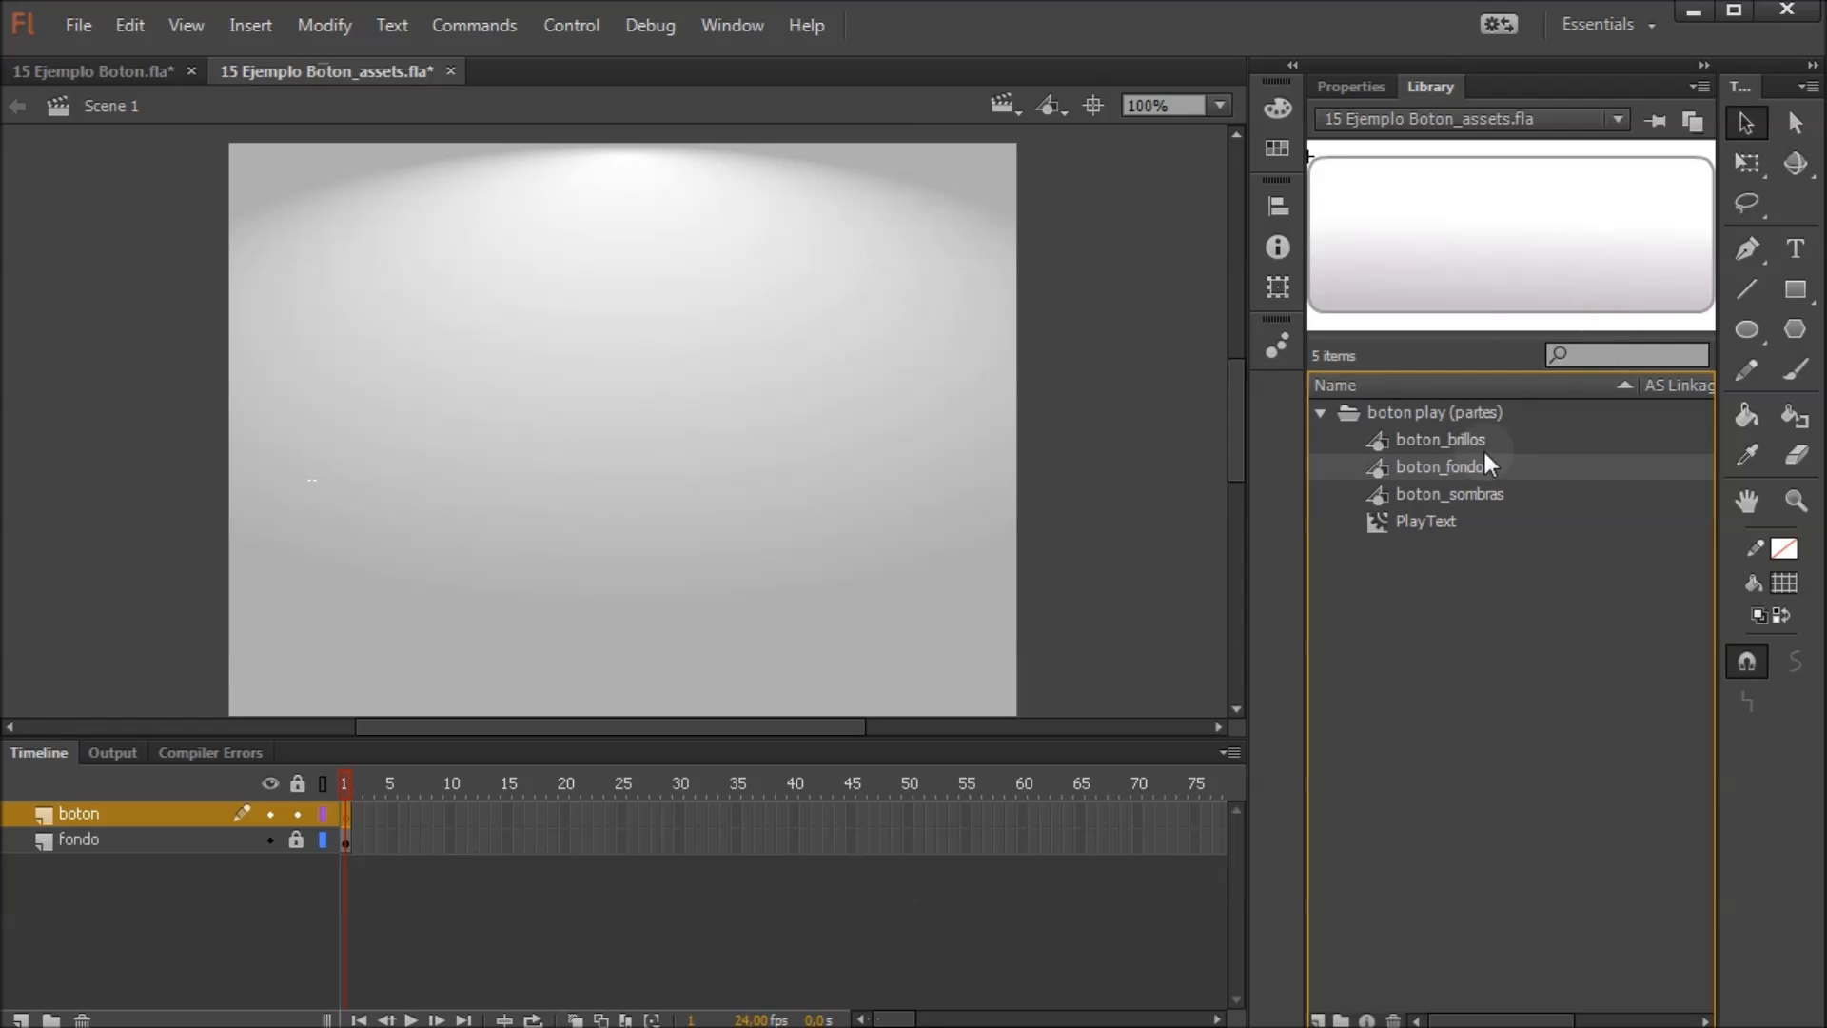
{"action": "left_click", "coordinate": [1393, 415]}
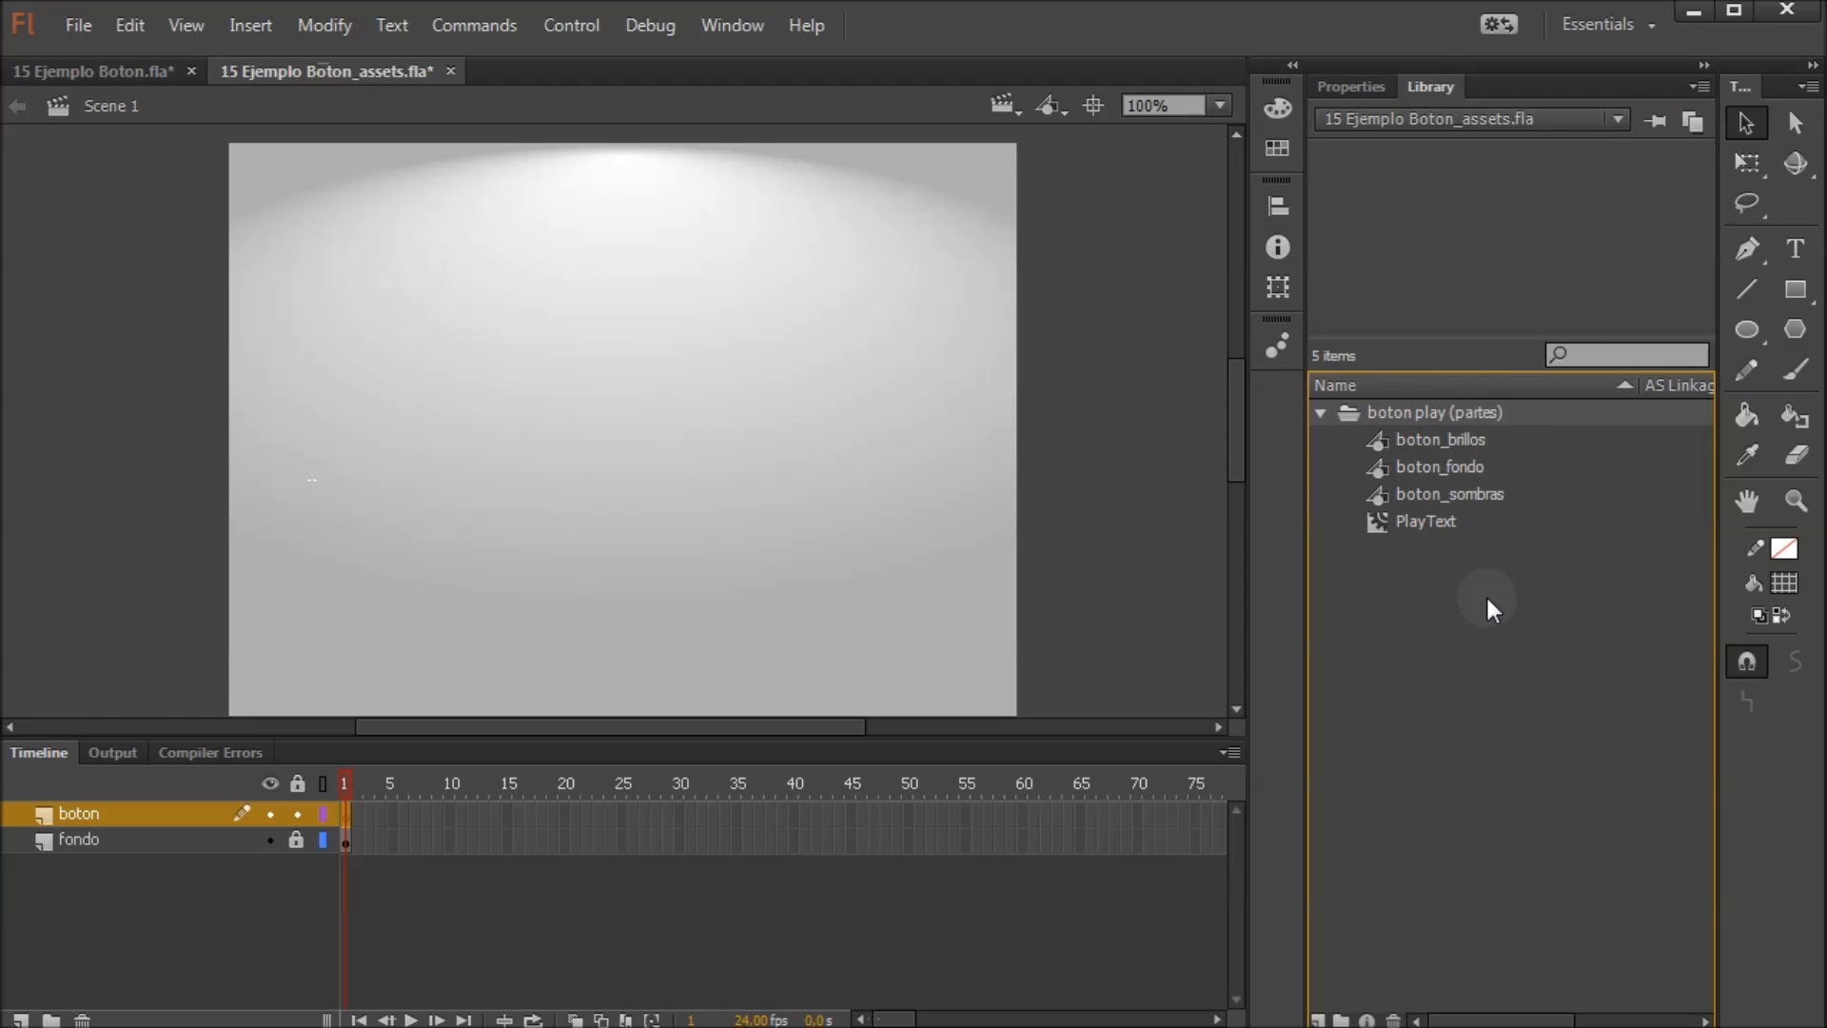
{"action": "left_click", "coordinate": [1407, 505]}
{"action": "left_click", "coordinate": [1407, 471]}
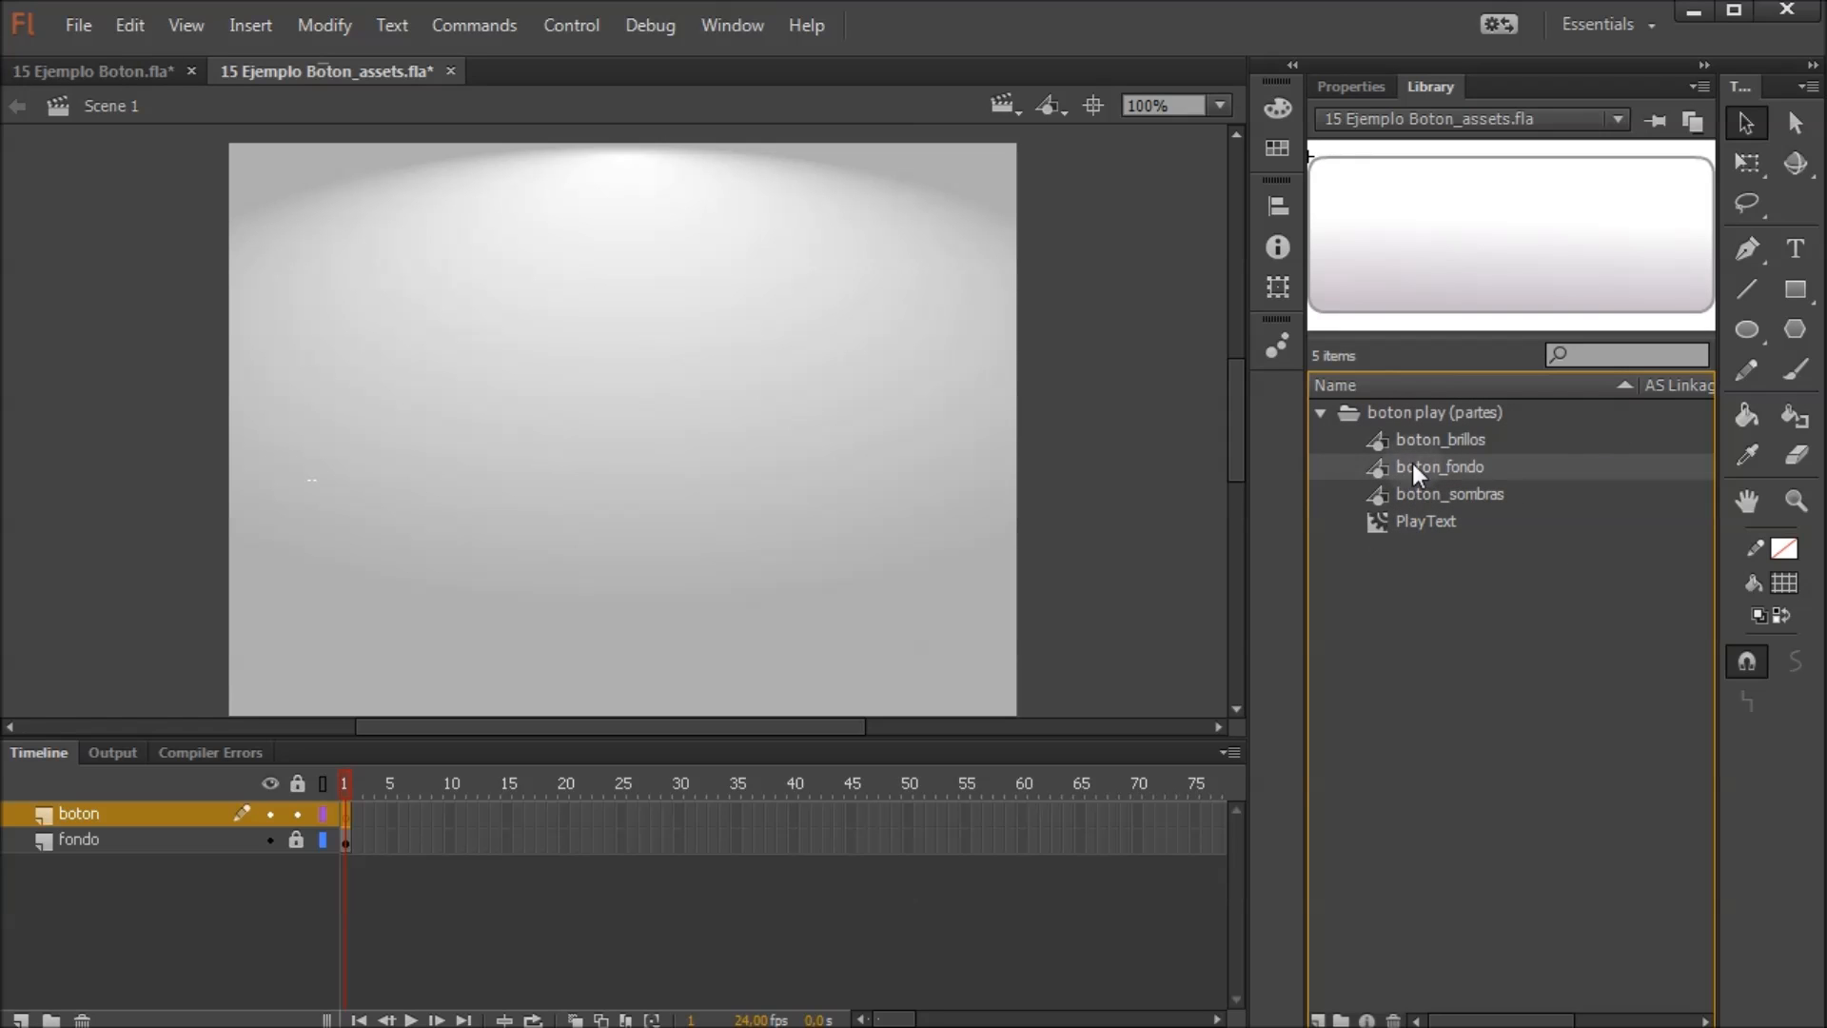
{"action": "left_click_drag", "start_coordinate": [1384, 466], "coordinate": [474, 584]}
{"action": "left_click_drag", "start_coordinate": [603, 453], "coordinate": [622, 455]}
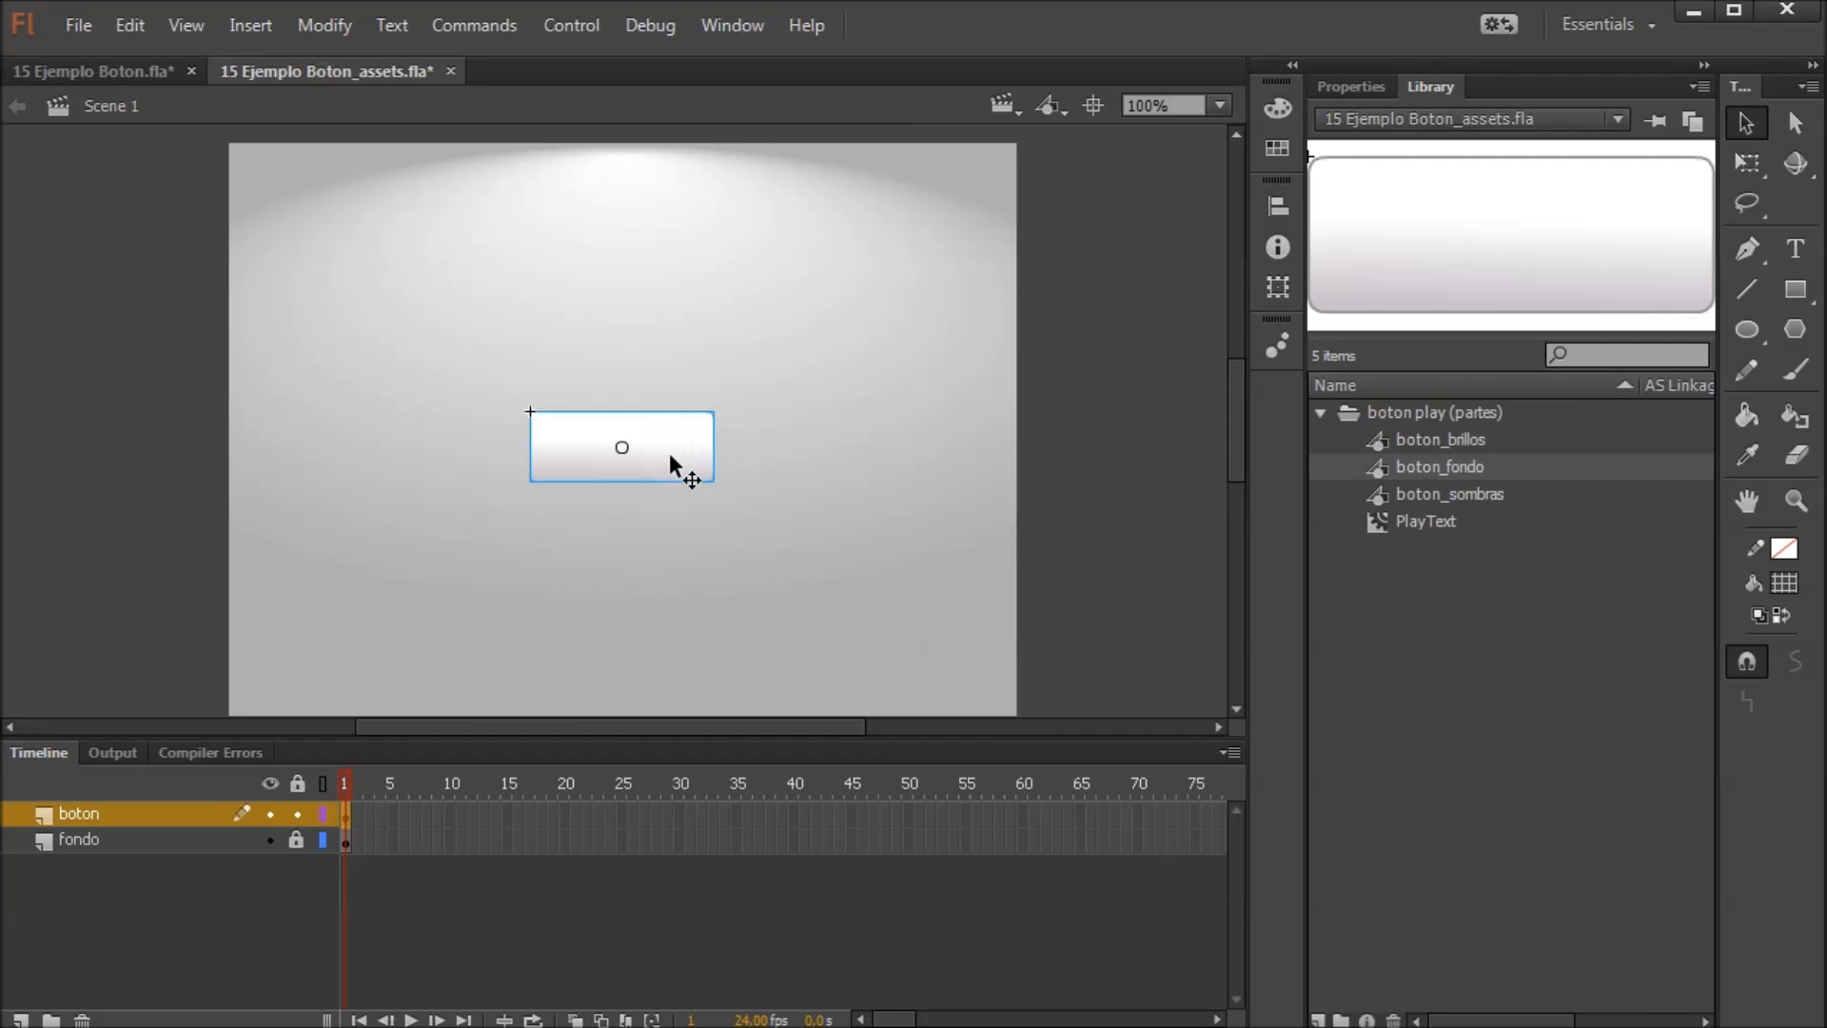
Convert the placed boton_fondo graphic to a Button symbol named botonPlay in the library root
{"action": "key", "text": "F8"}
{"action": "left_click", "coordinate": [354, 286]}
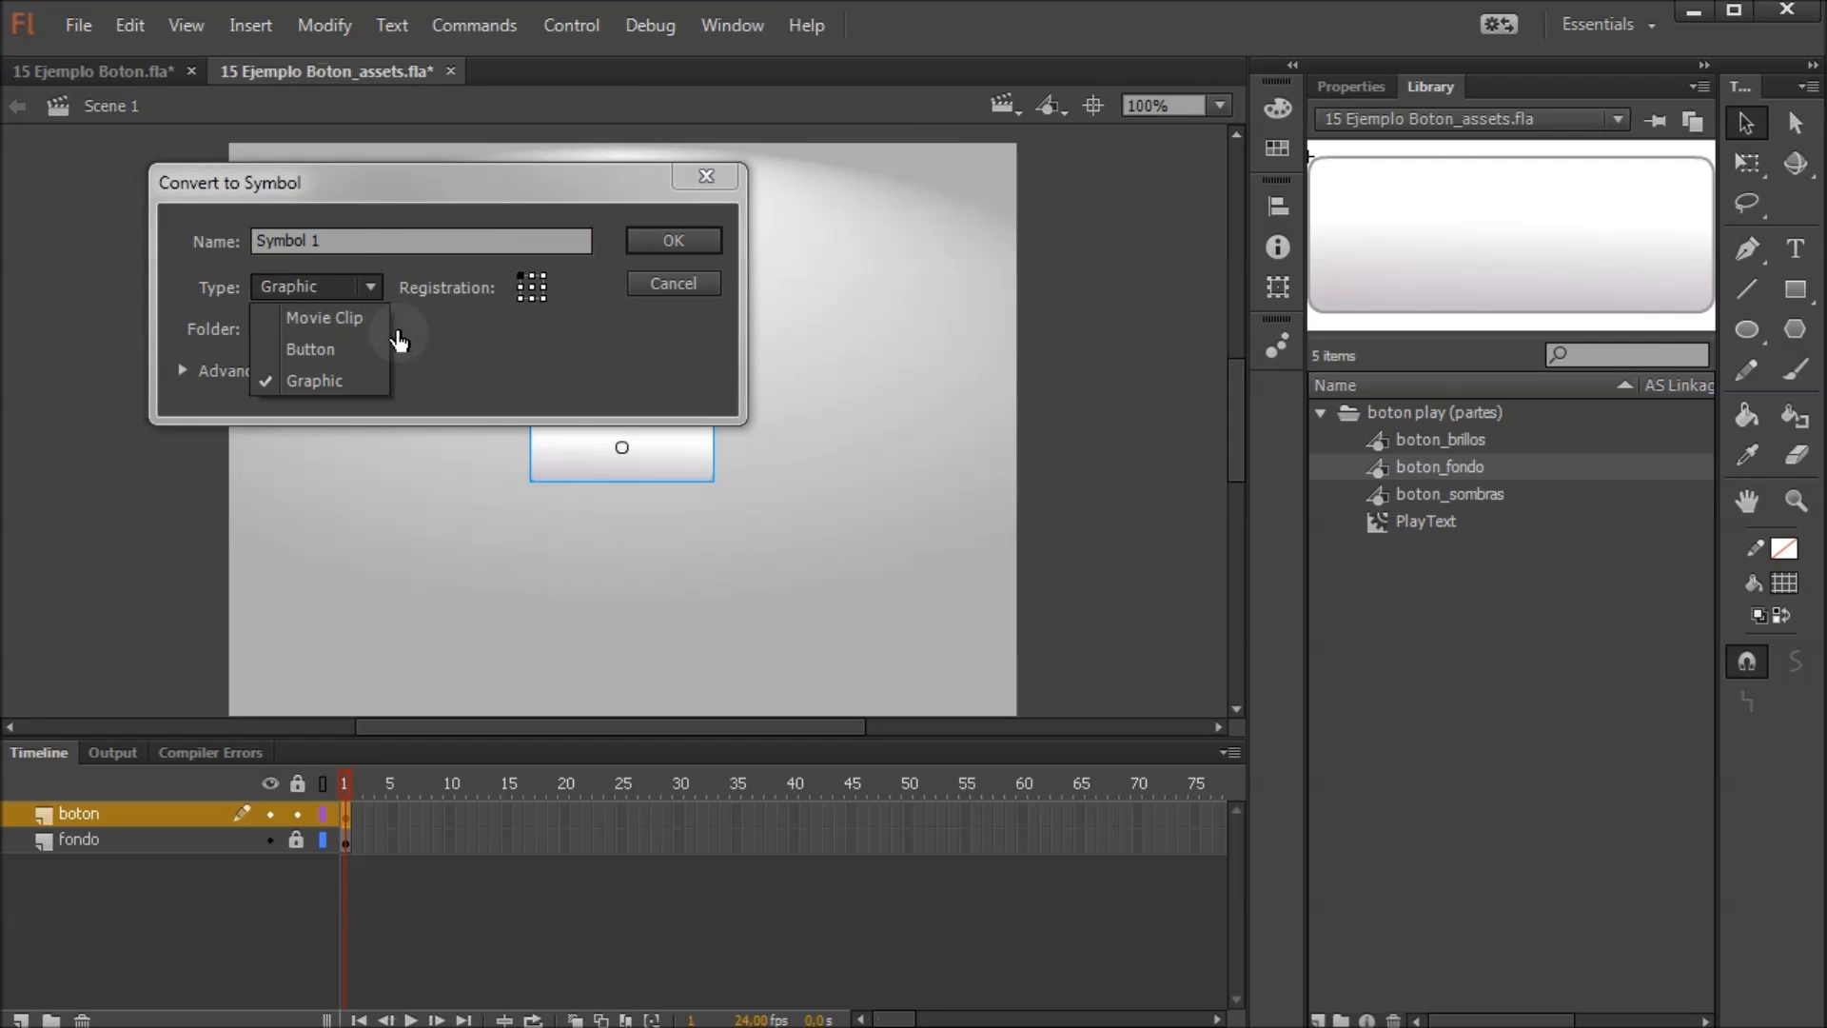
{"action": "left_click", "coordinate": [359, 350]}
{"action": "left_click", "coordinate": [378, 242]}
{"action": "key", "text": "ctrl+a"}
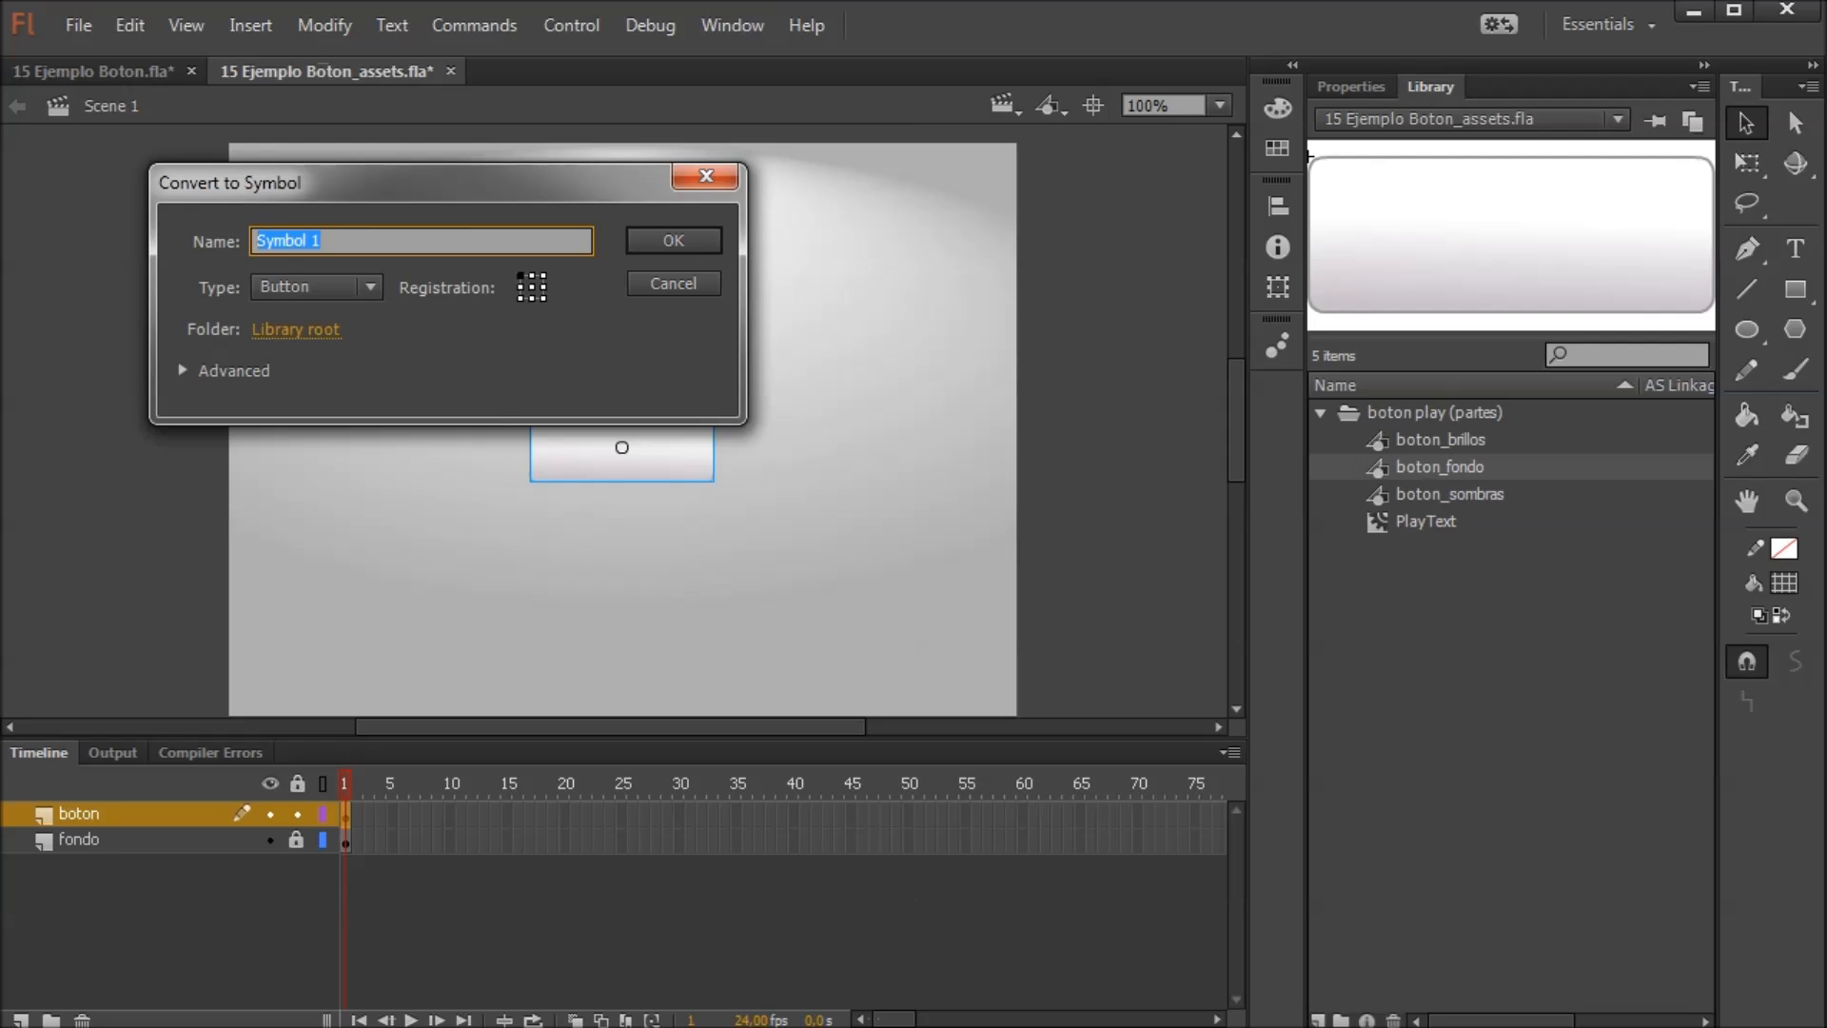
{"action": "type", "text": "botn Play"}
{"action": "left_click", "coordinate": [287, 240]}
{"action": "type", "text": "o"}
{"action": "key", "text": "BackSpace"}
{"action": "type", "text": "o"}
{"action": "left_click", "coordinate": [682, 240]}
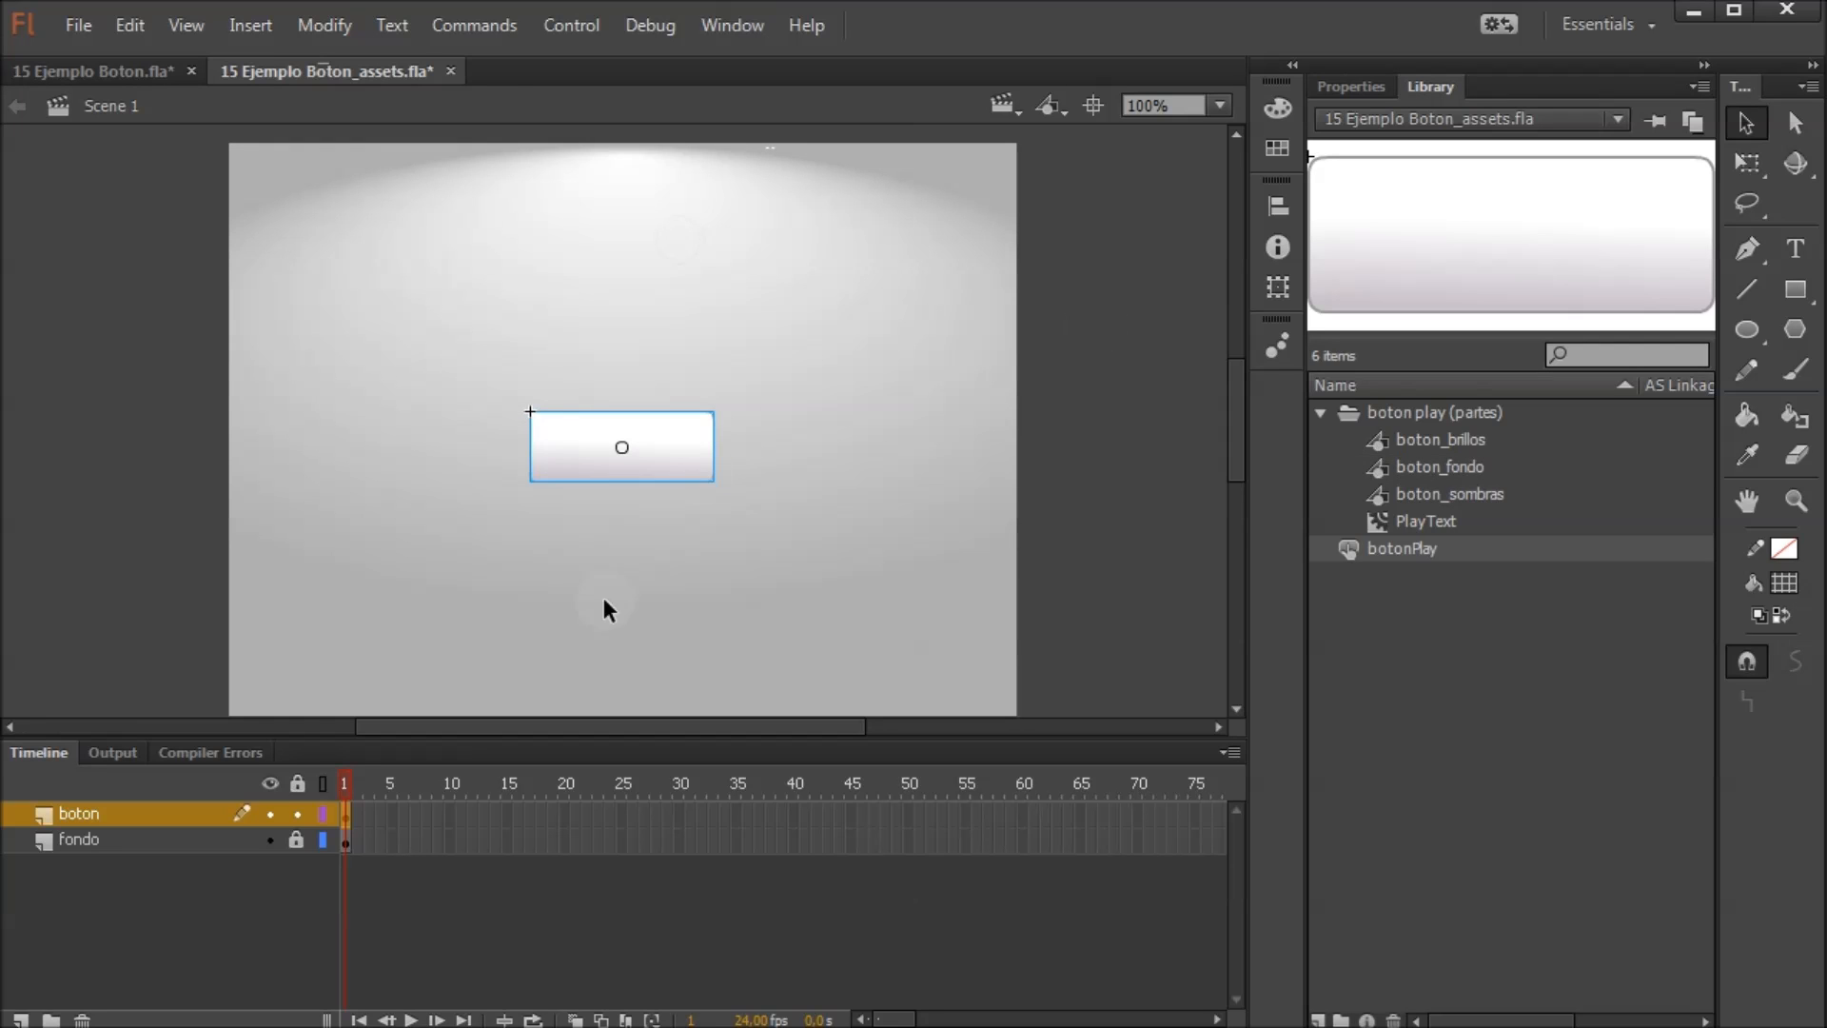
Open the botonPlay button on the stage for editing and rename its only layer as fondo
{"action": "left_click", "coordinate": [1427, 466]}
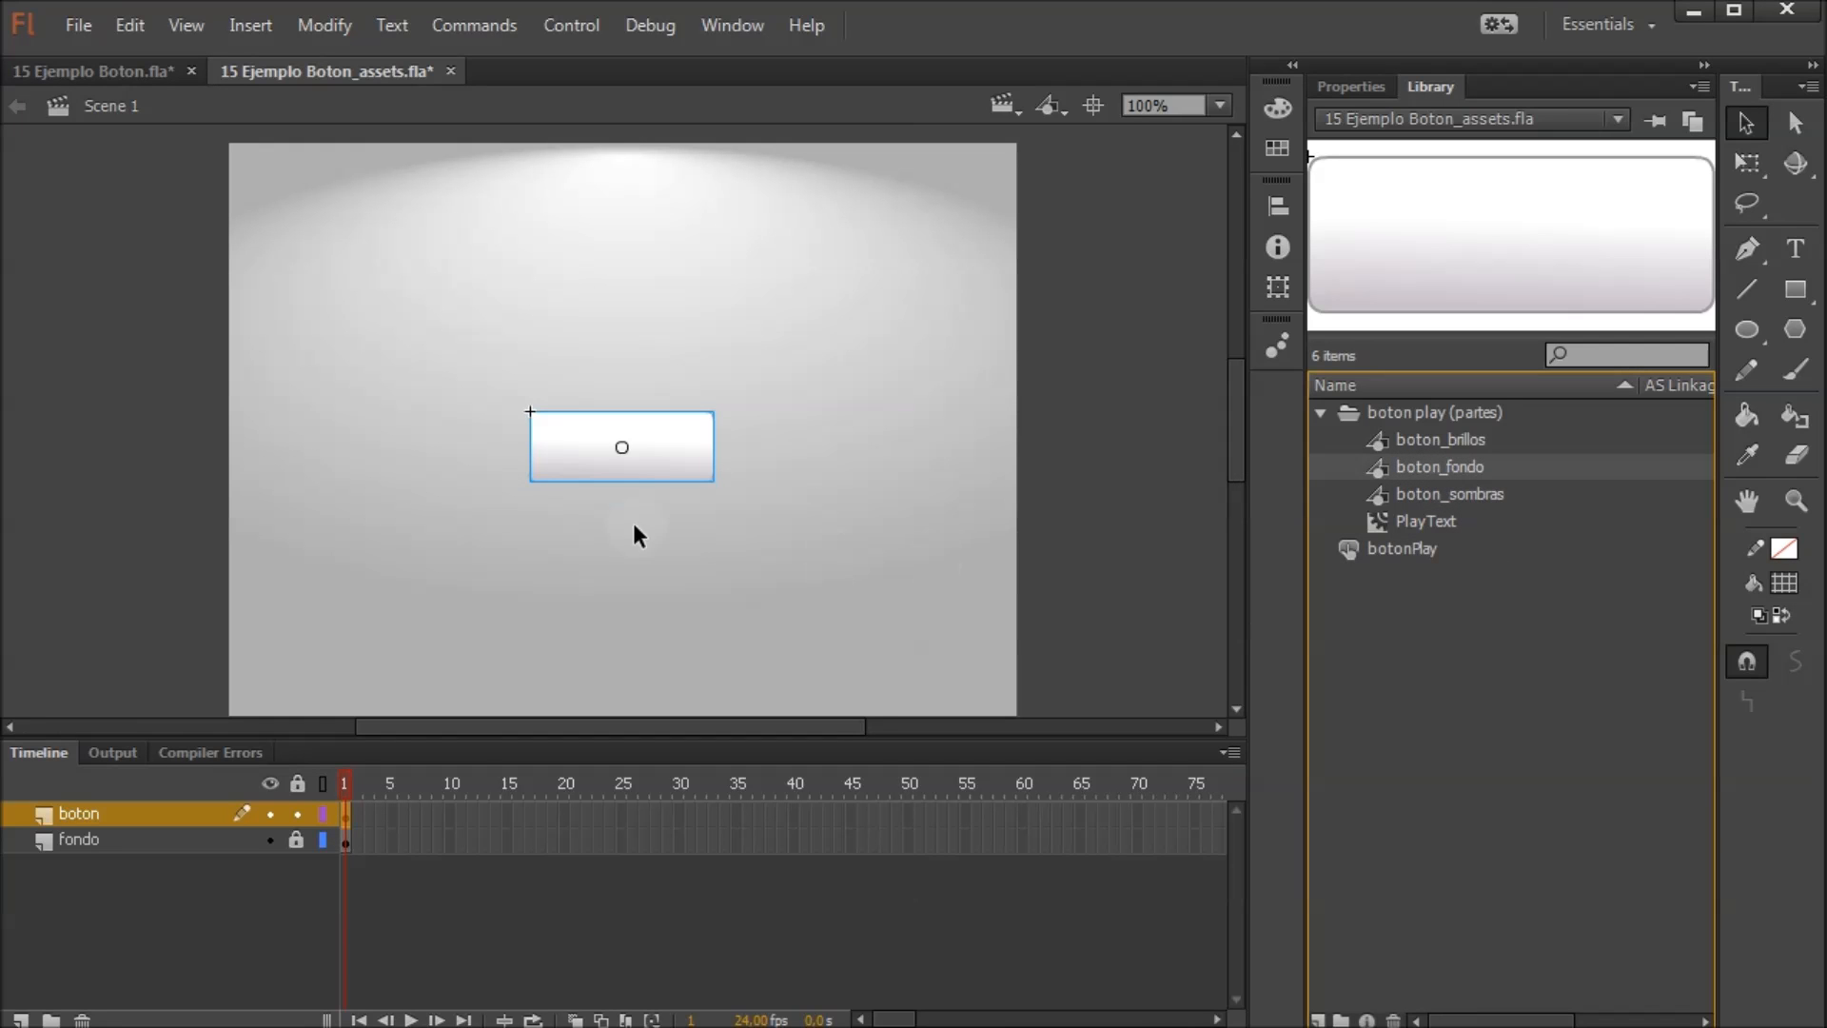
{"action": "left_click", "coordinate": [1395, 550]}
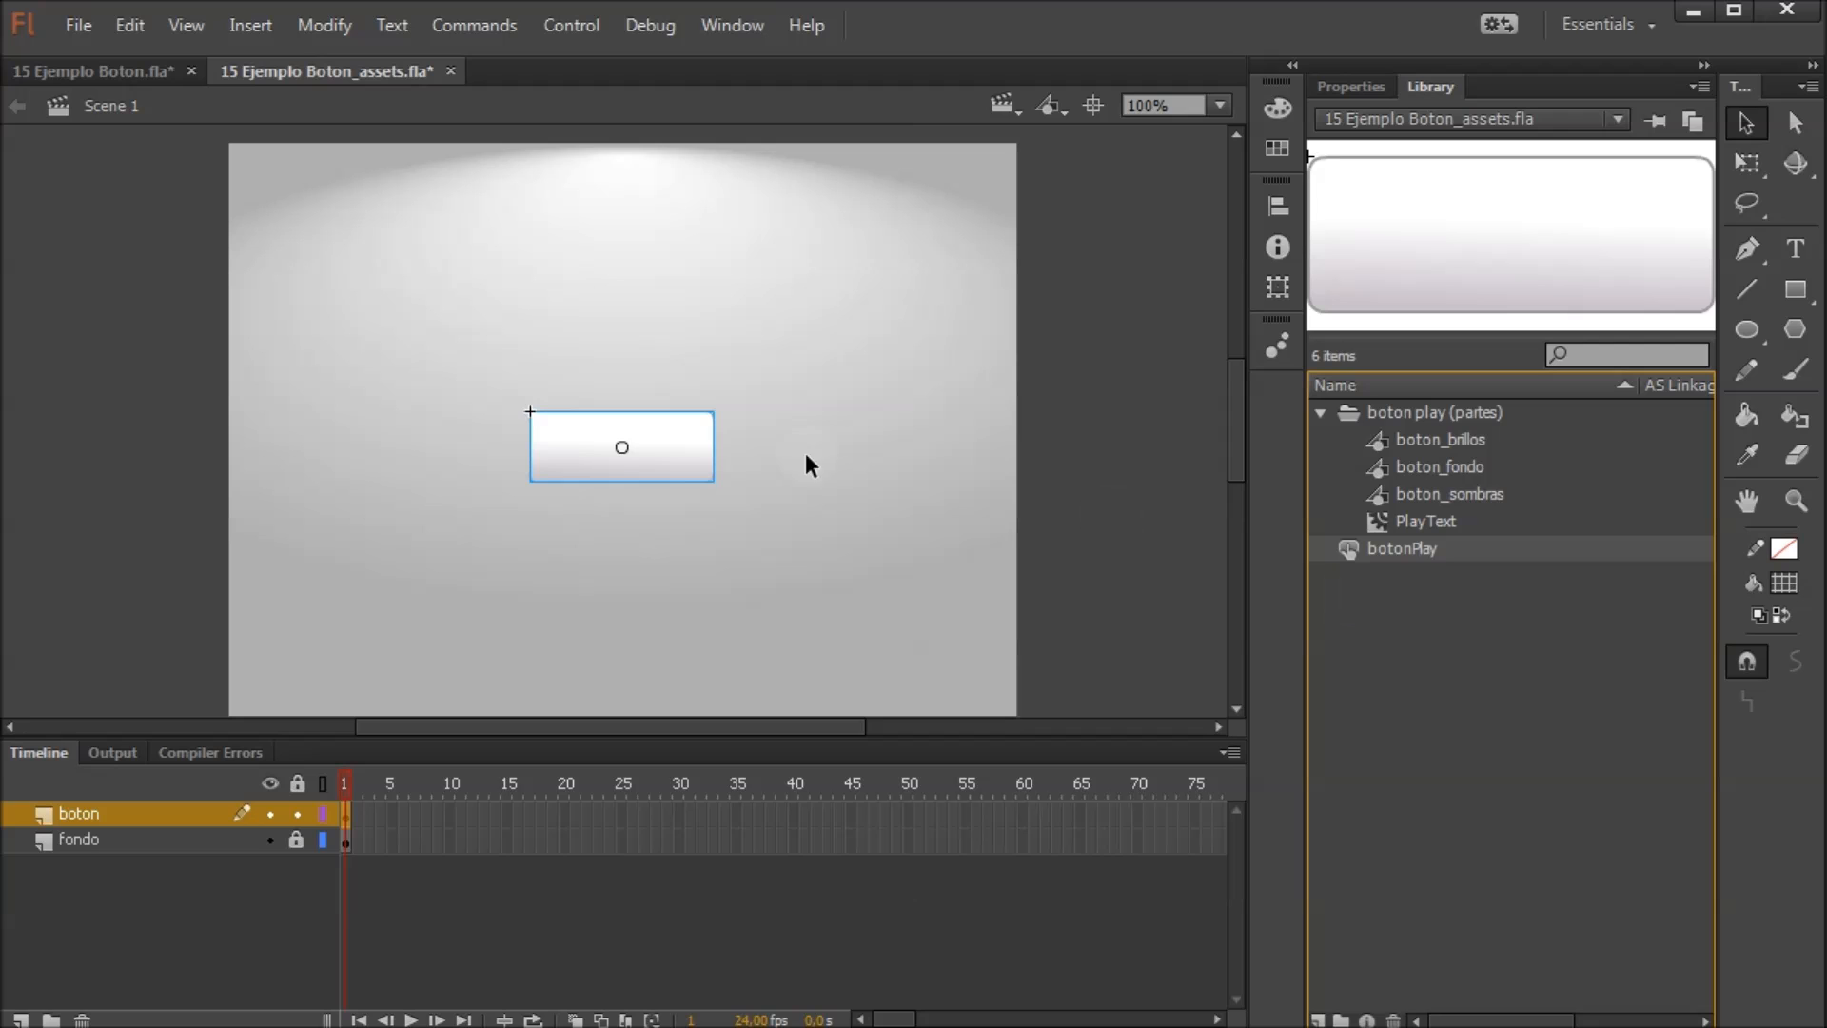
{"action": "double_click", "coordinate": [690, 443]}
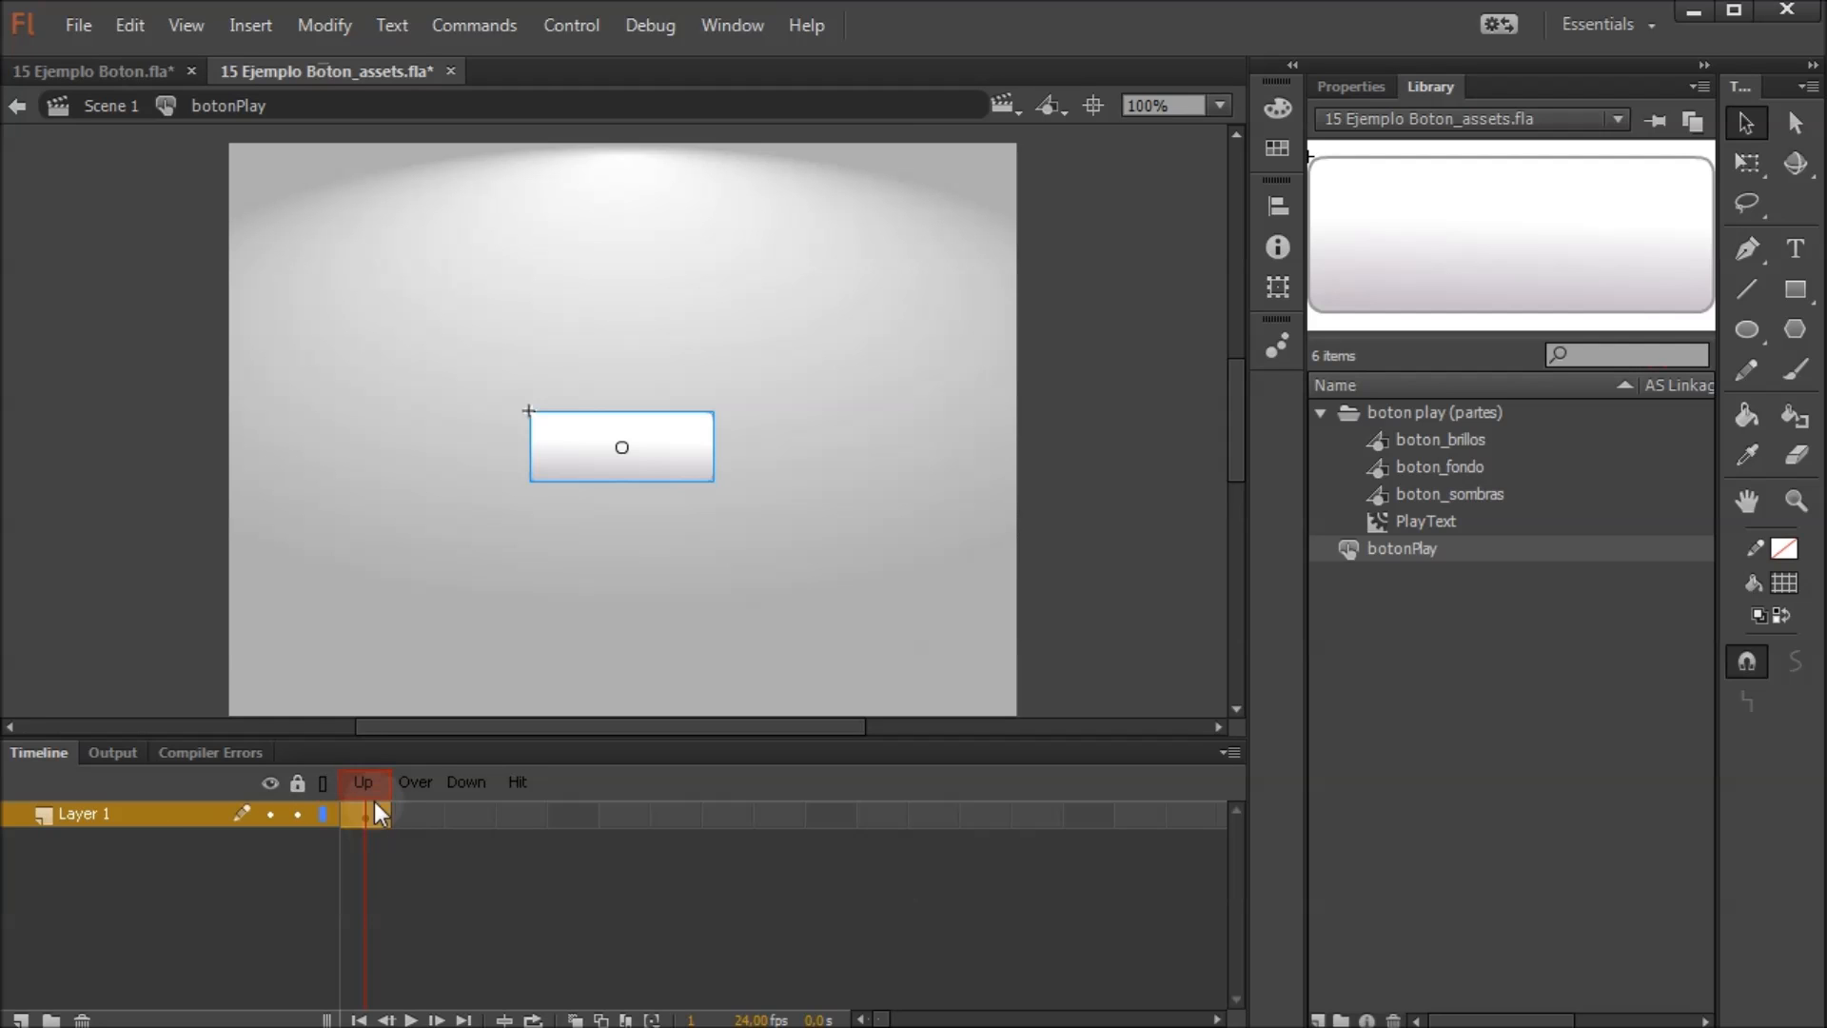
{"action": "left_click", "coordinate": [1417, 469]}
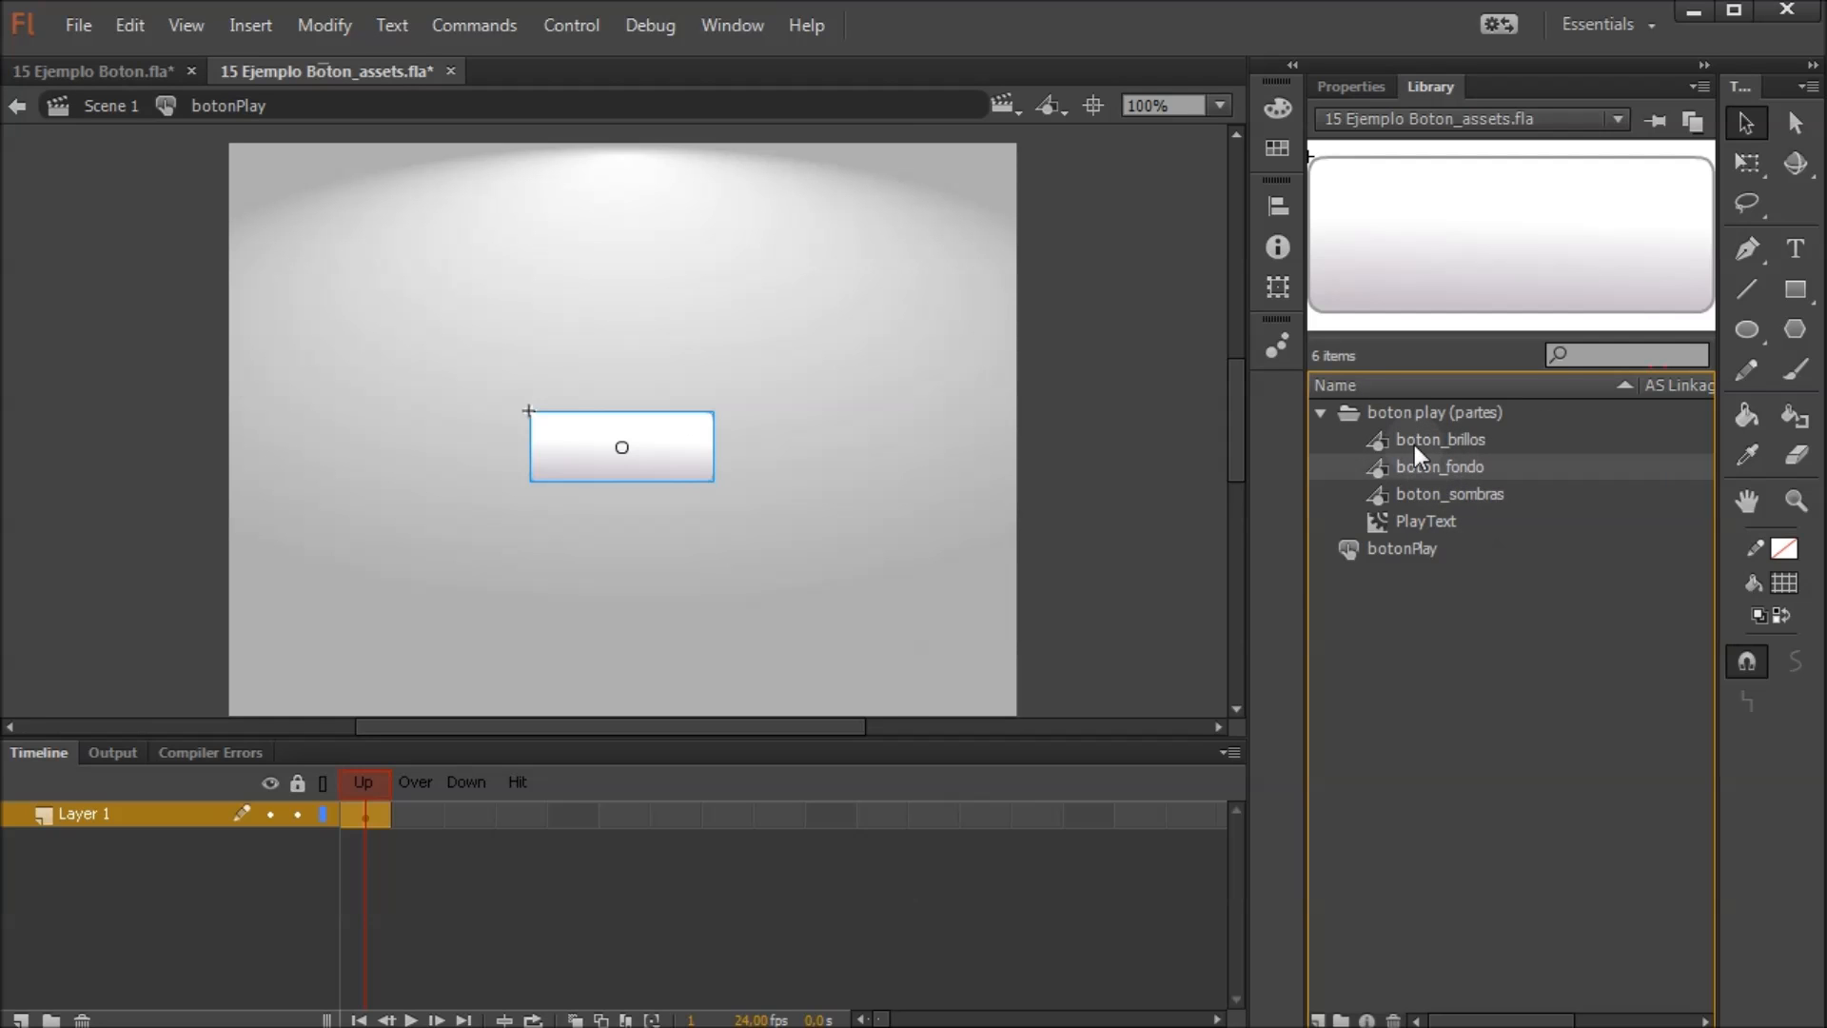
{"action": "double_click", "coordinate": [99, 816]}
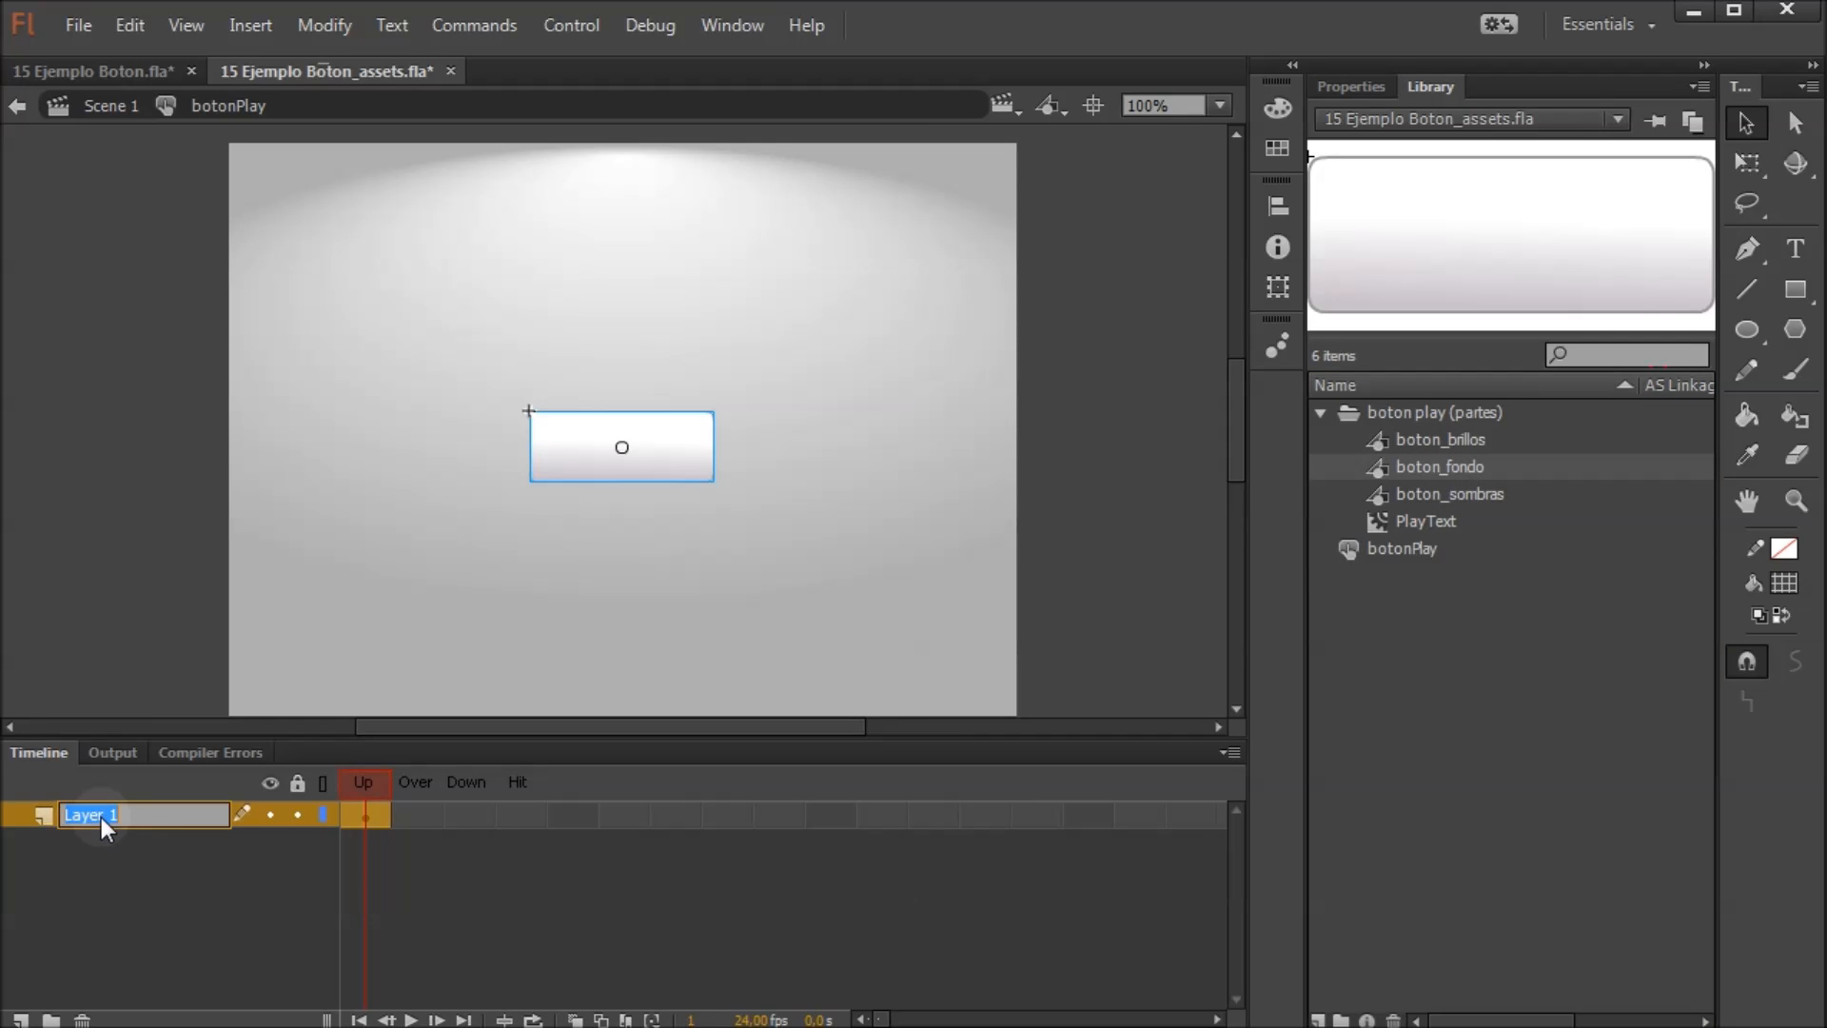
{"action": "type", "text": "fondo"}
{"action": "key", "text": "Return"}
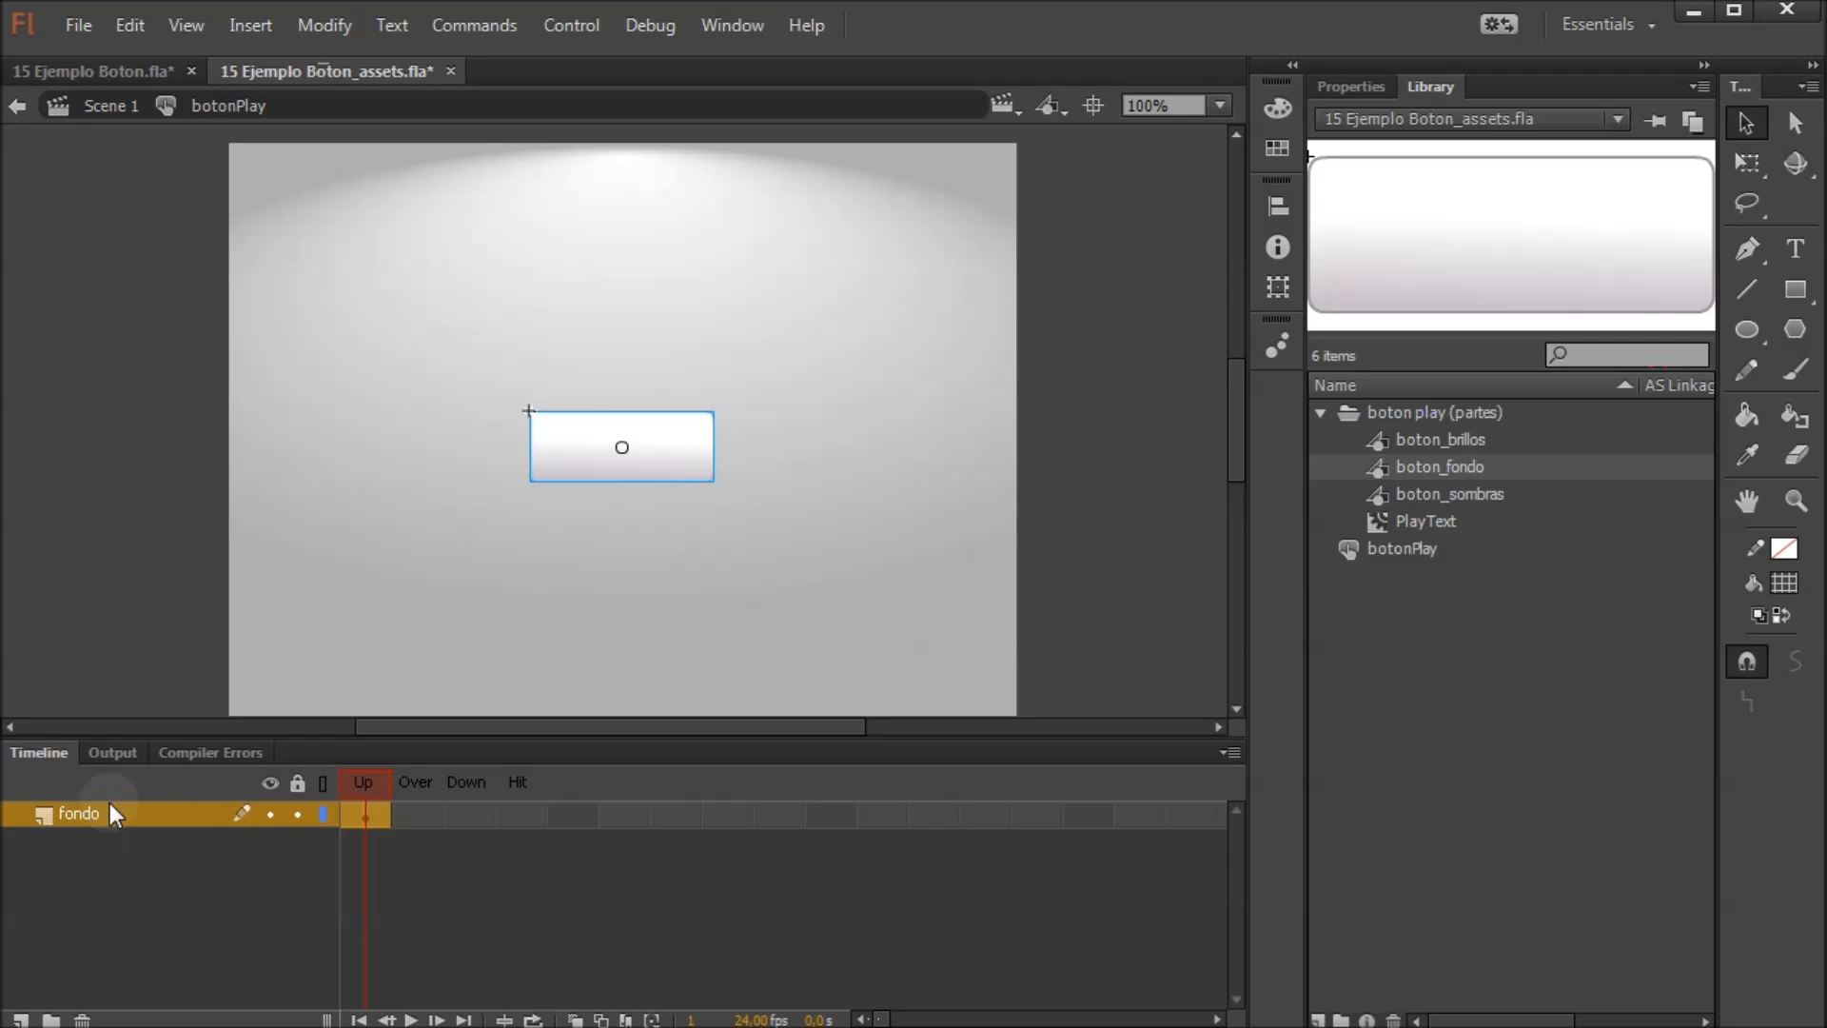
Add three layers above fondo inside botonPlay, named sombras, brillos and texto from the lowest up
{"action": "left_click", "coordinate": [20, 1019]}
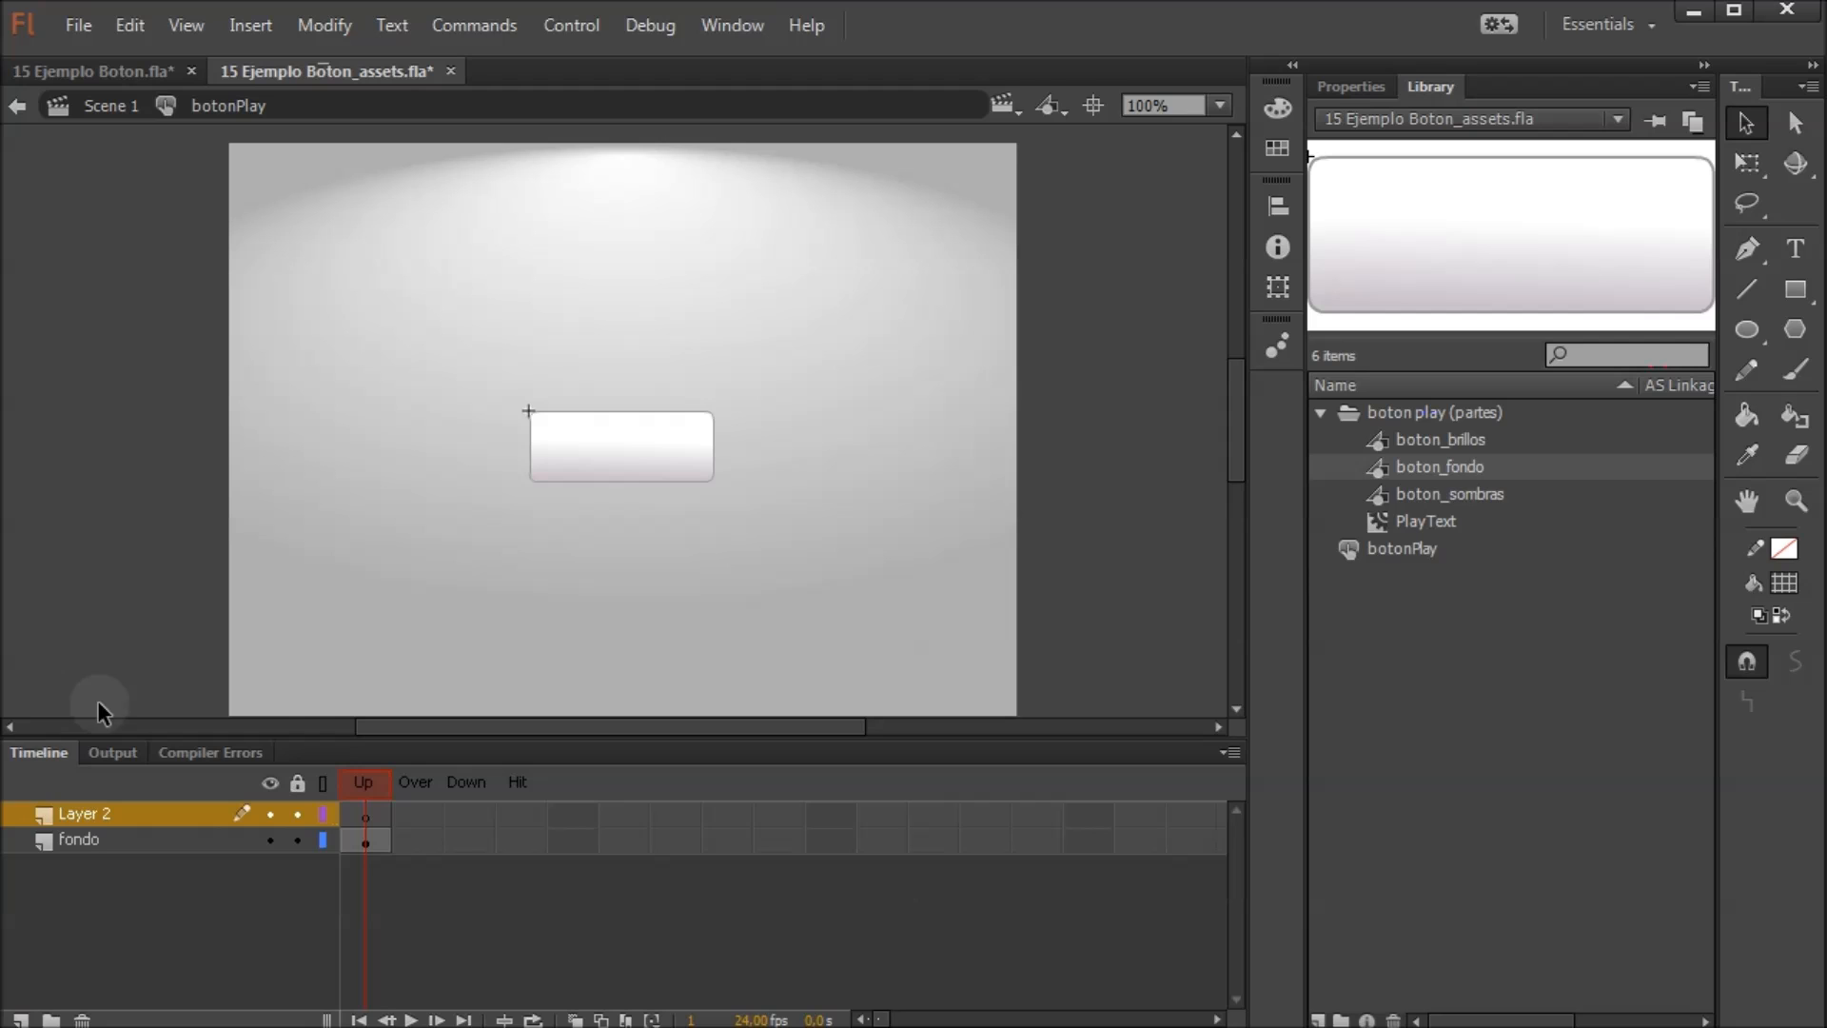
{"action": "double_click", "coordinate": [93, 813]}
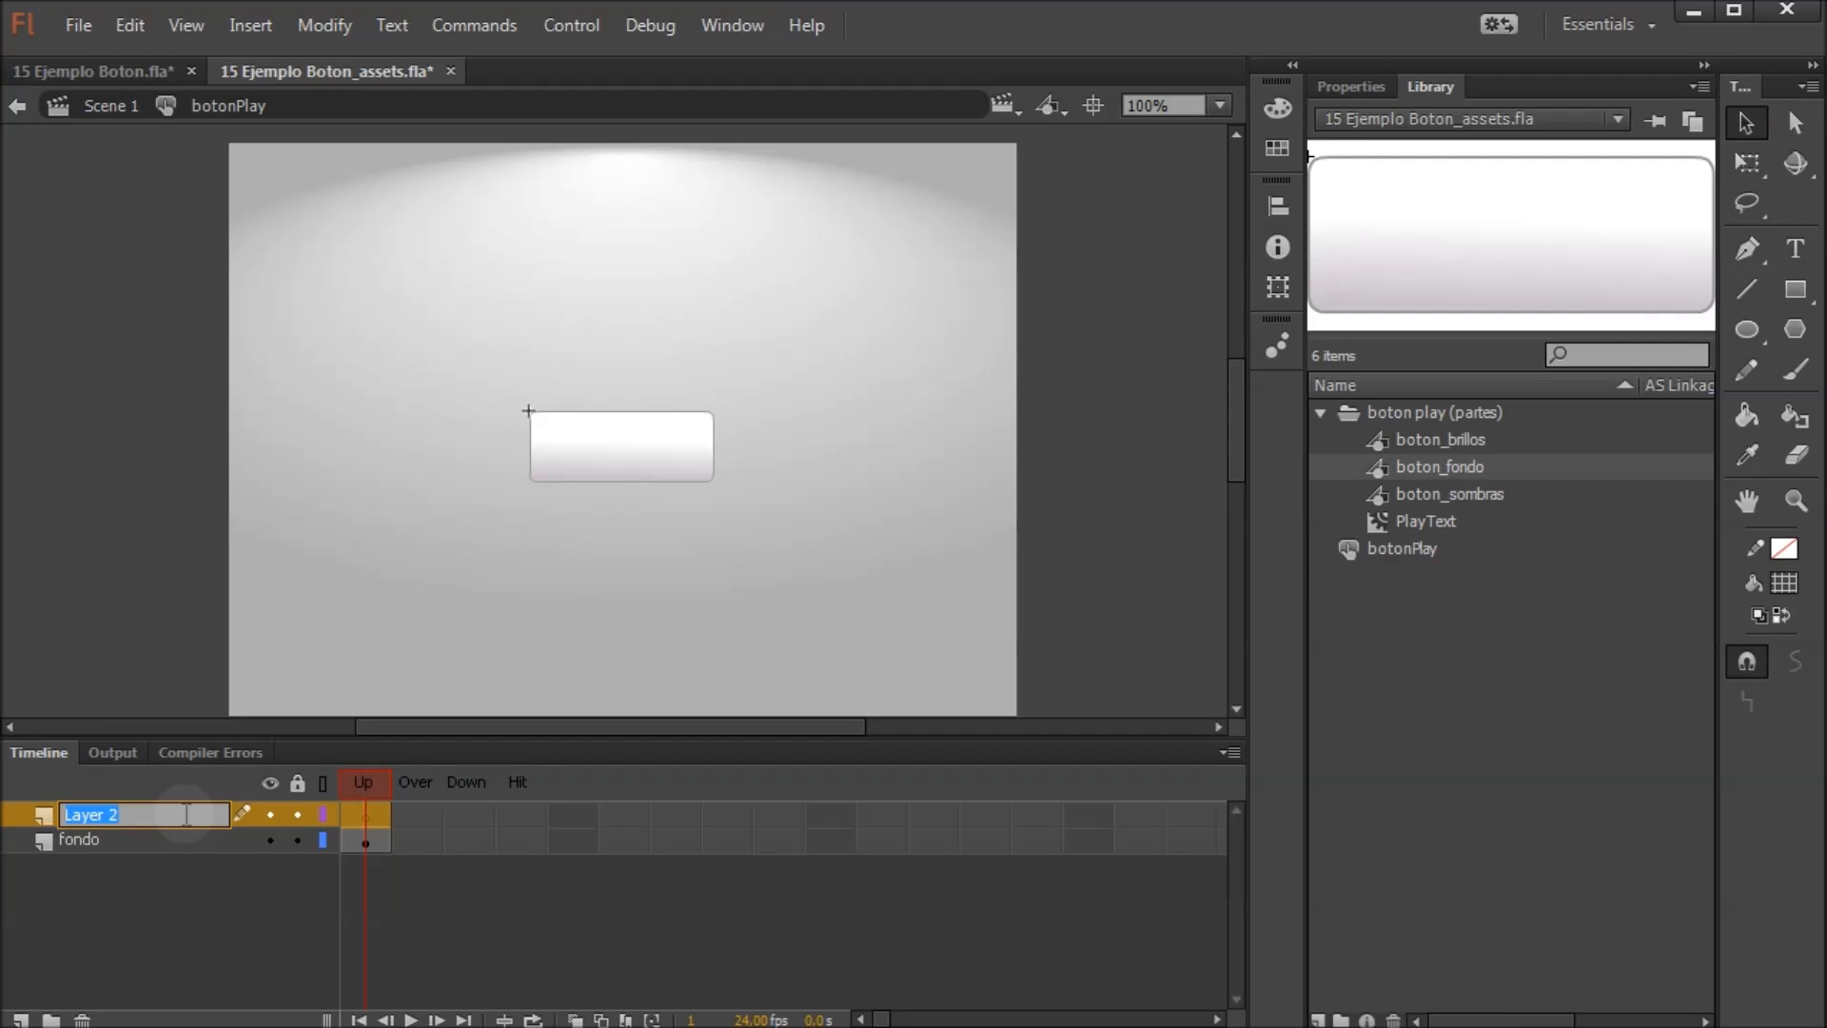
{"action": "type", "text": "sombras"}
{"action": "key", "text": "Return"}
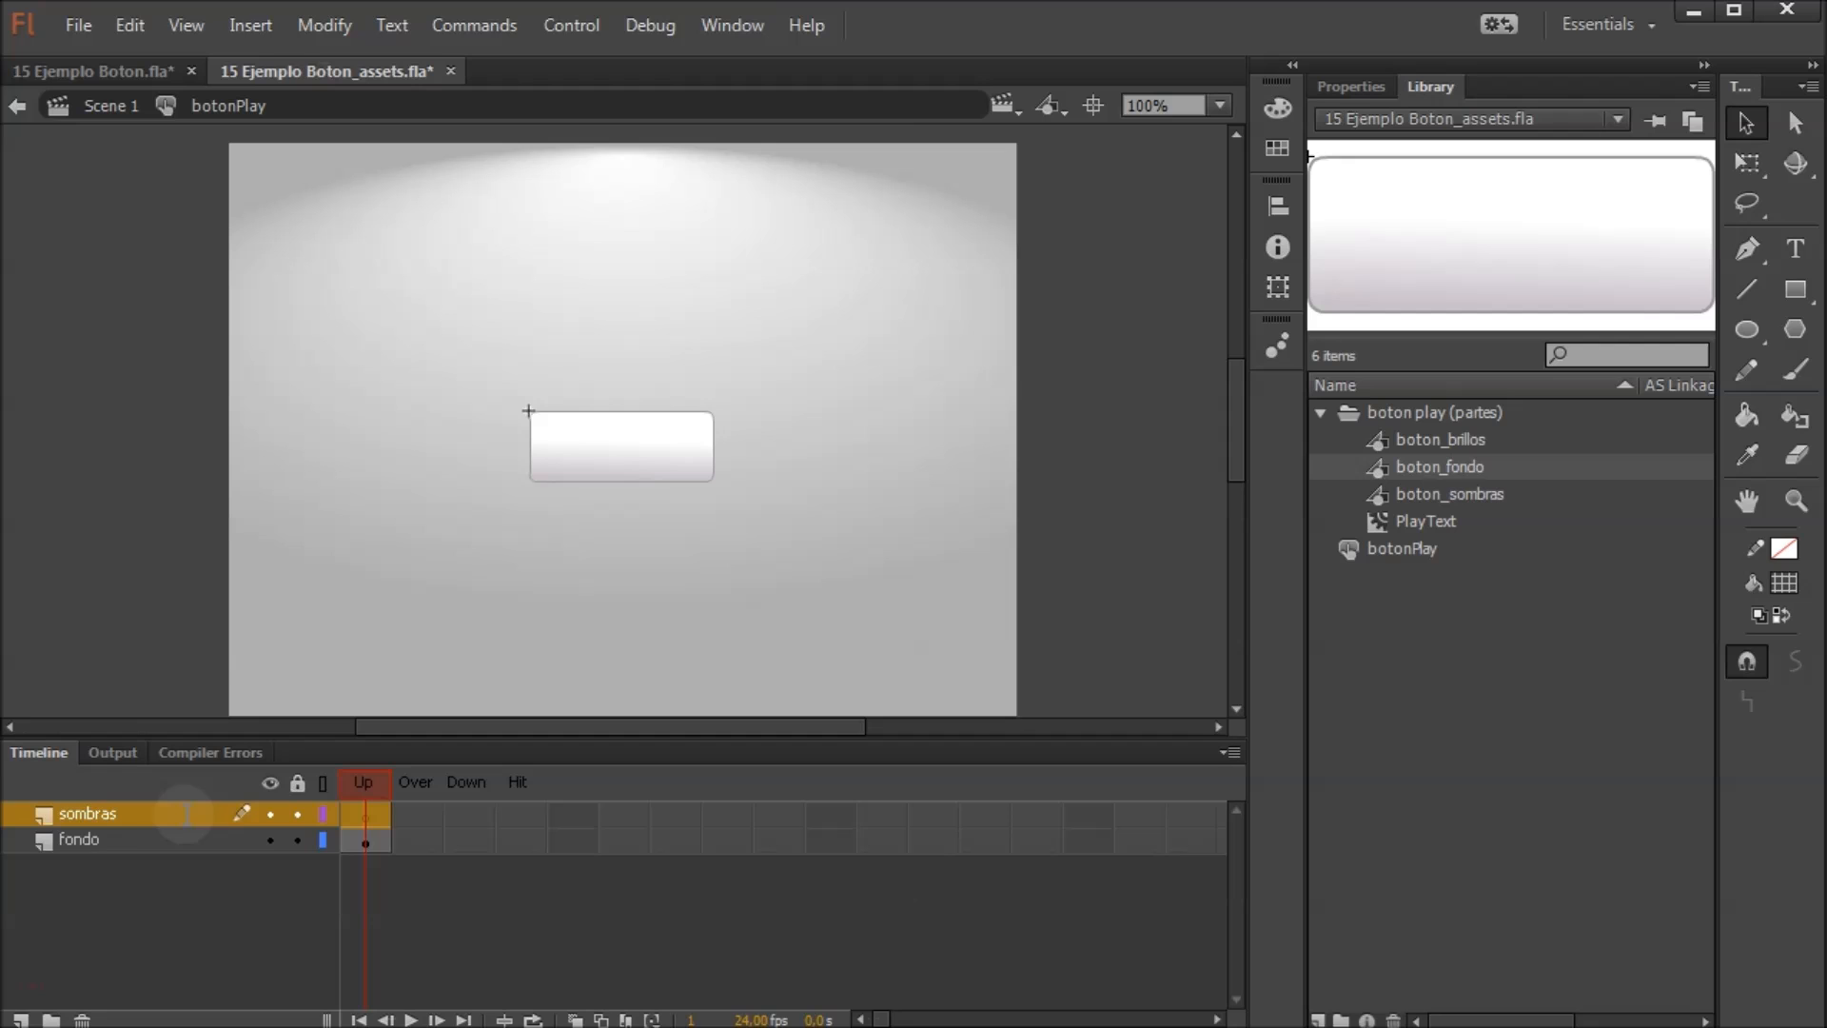
{"action": "left_click", "coordinate": [20, 1019]}
{"action": "double_click", "coordinate": [95, 814]}
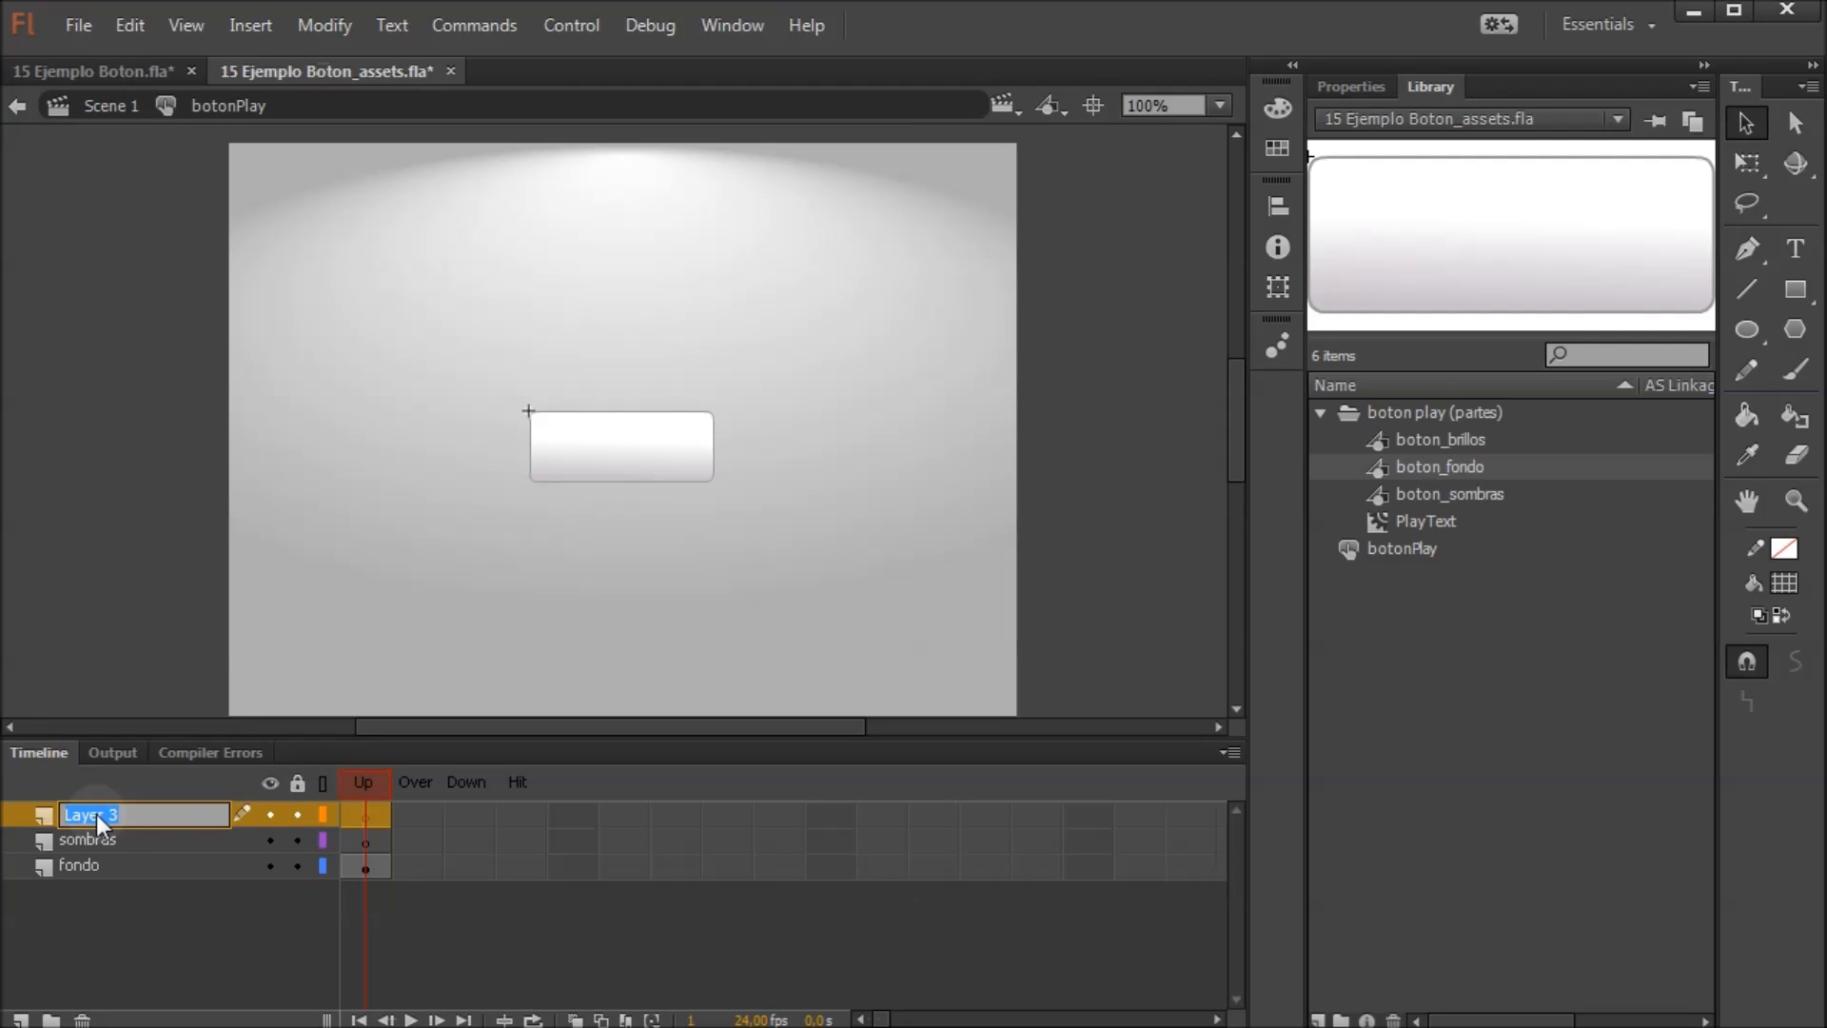
{"action": "type", "text": "brillos"}
{"action": "key", "text": "Return"}
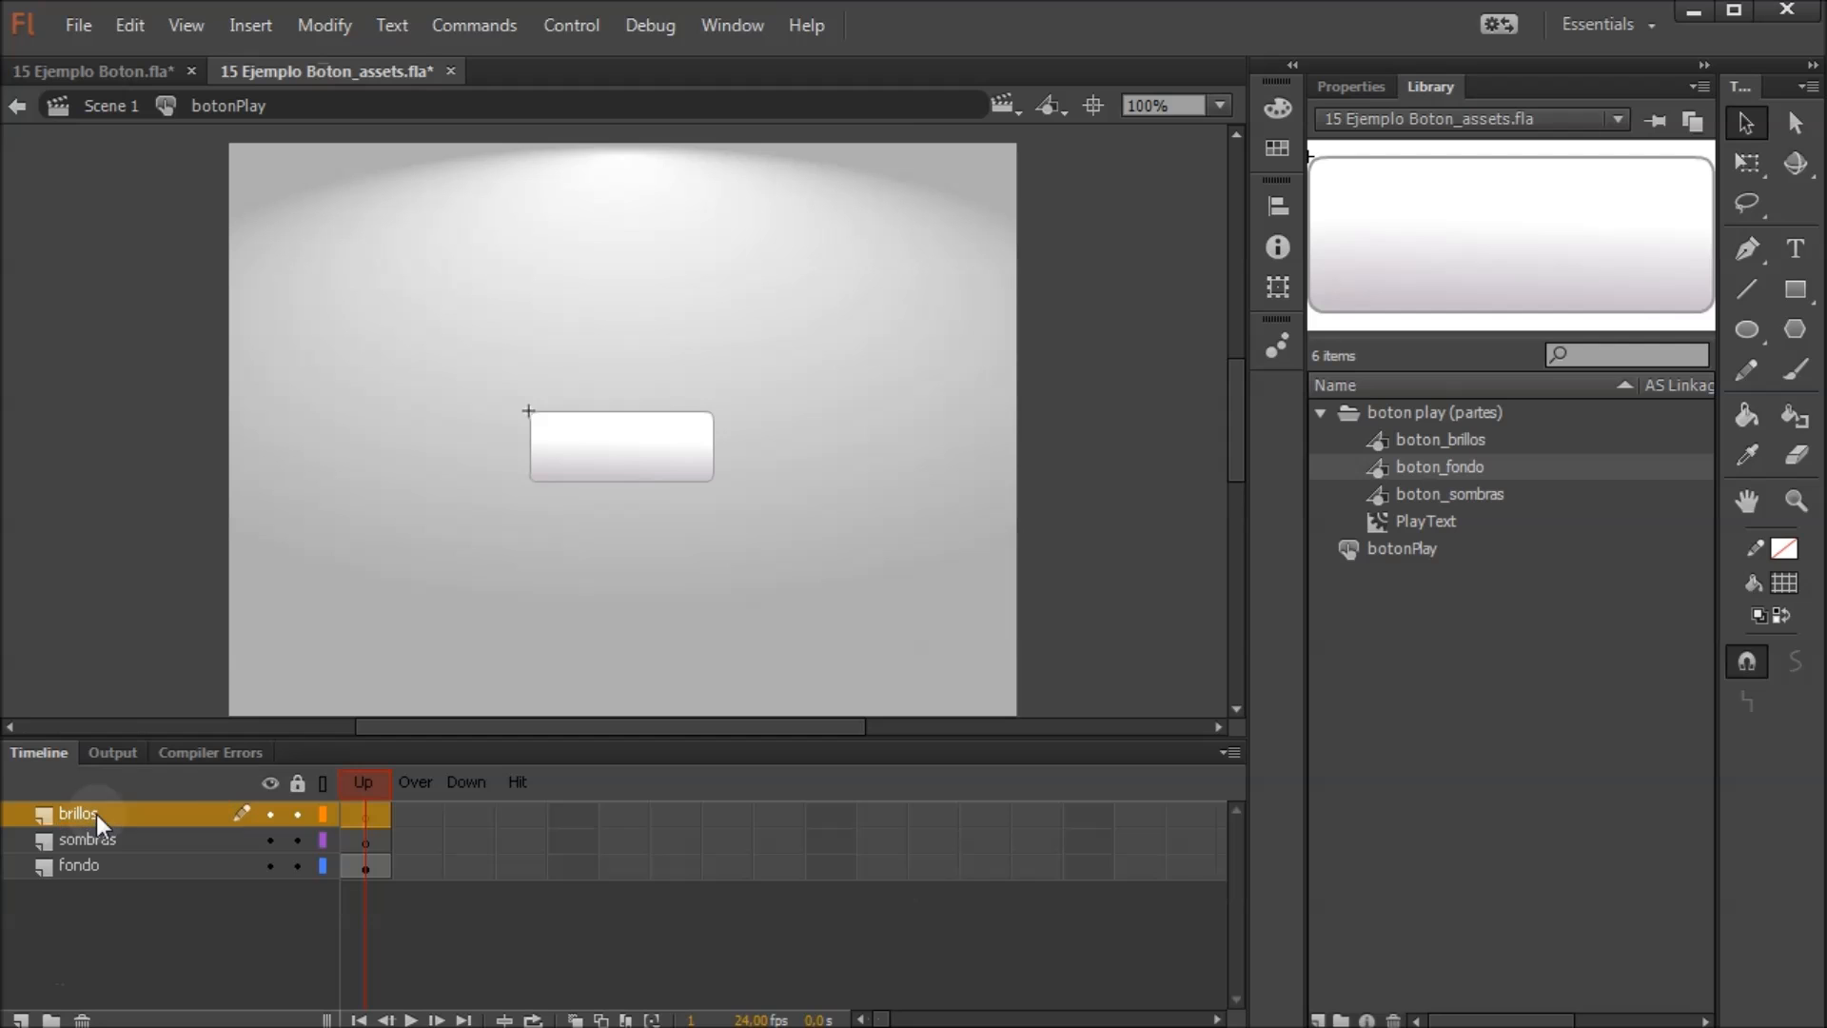
{"action": "left_click", "coordinate": [20, 1018]}
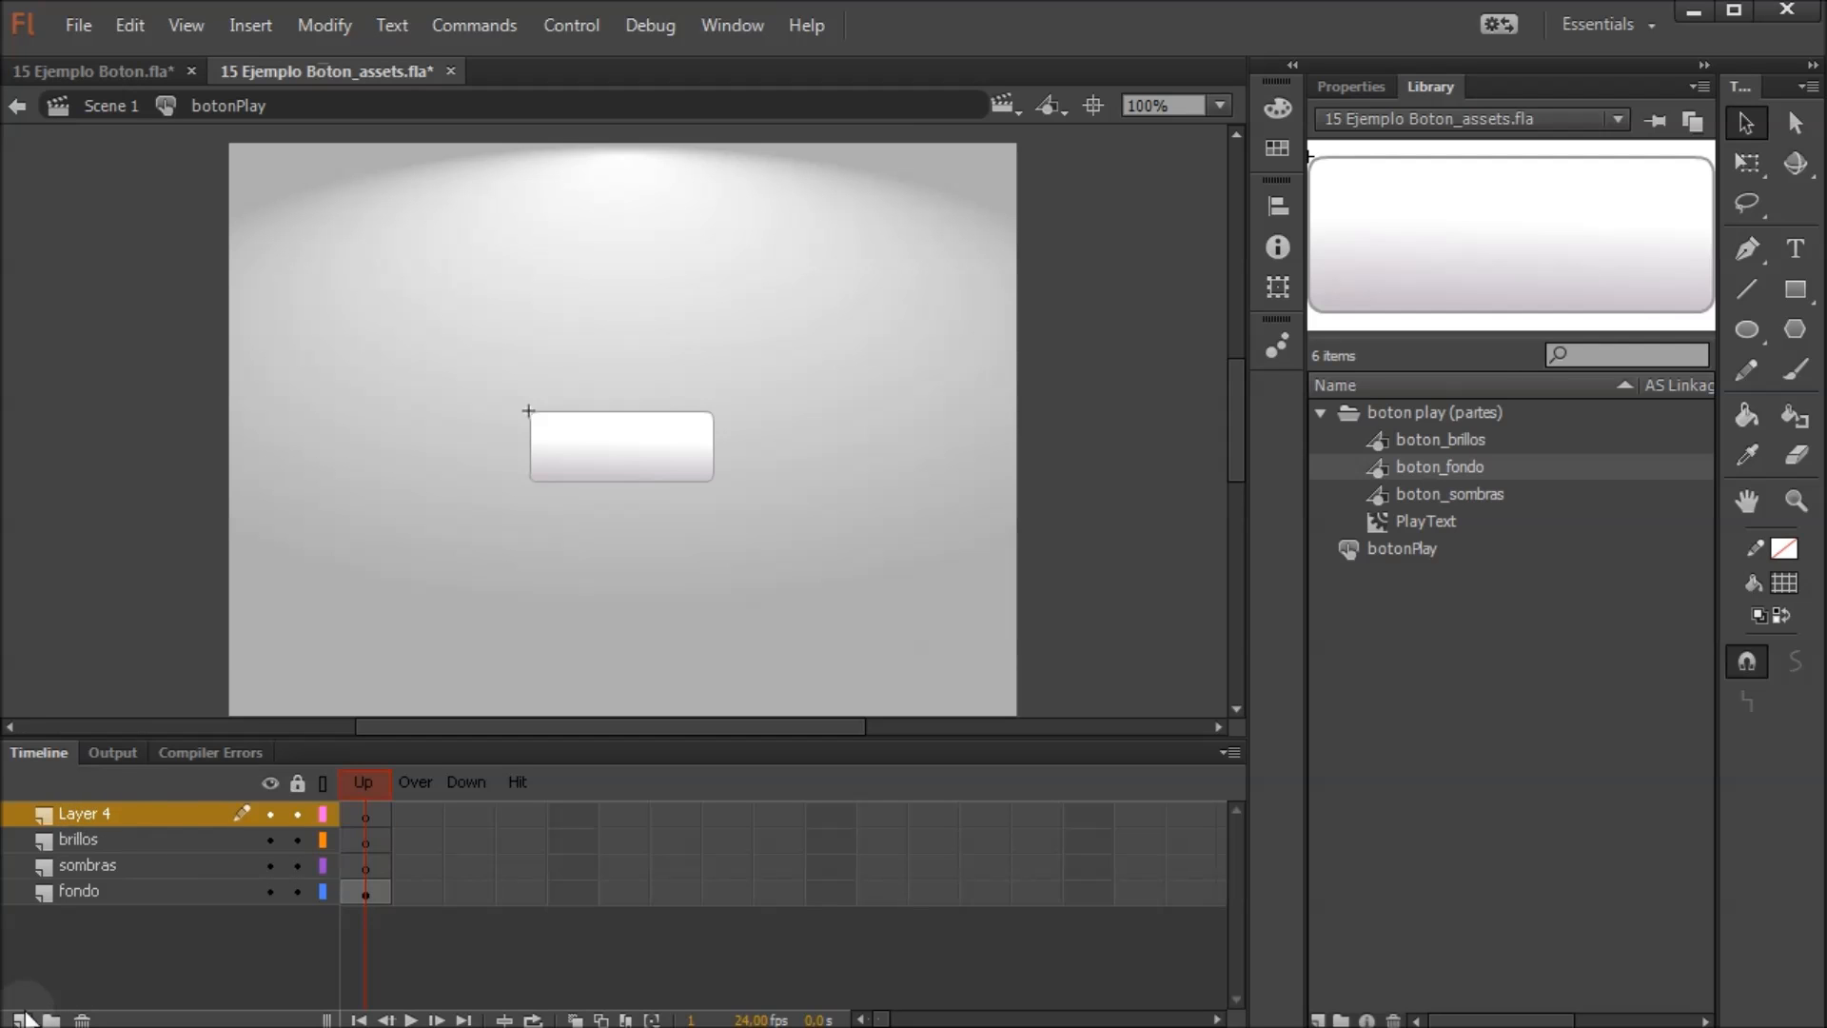
{"action": "double_click", "coordinate": [107, 813]}
{"action": "type", "text": "texto"}
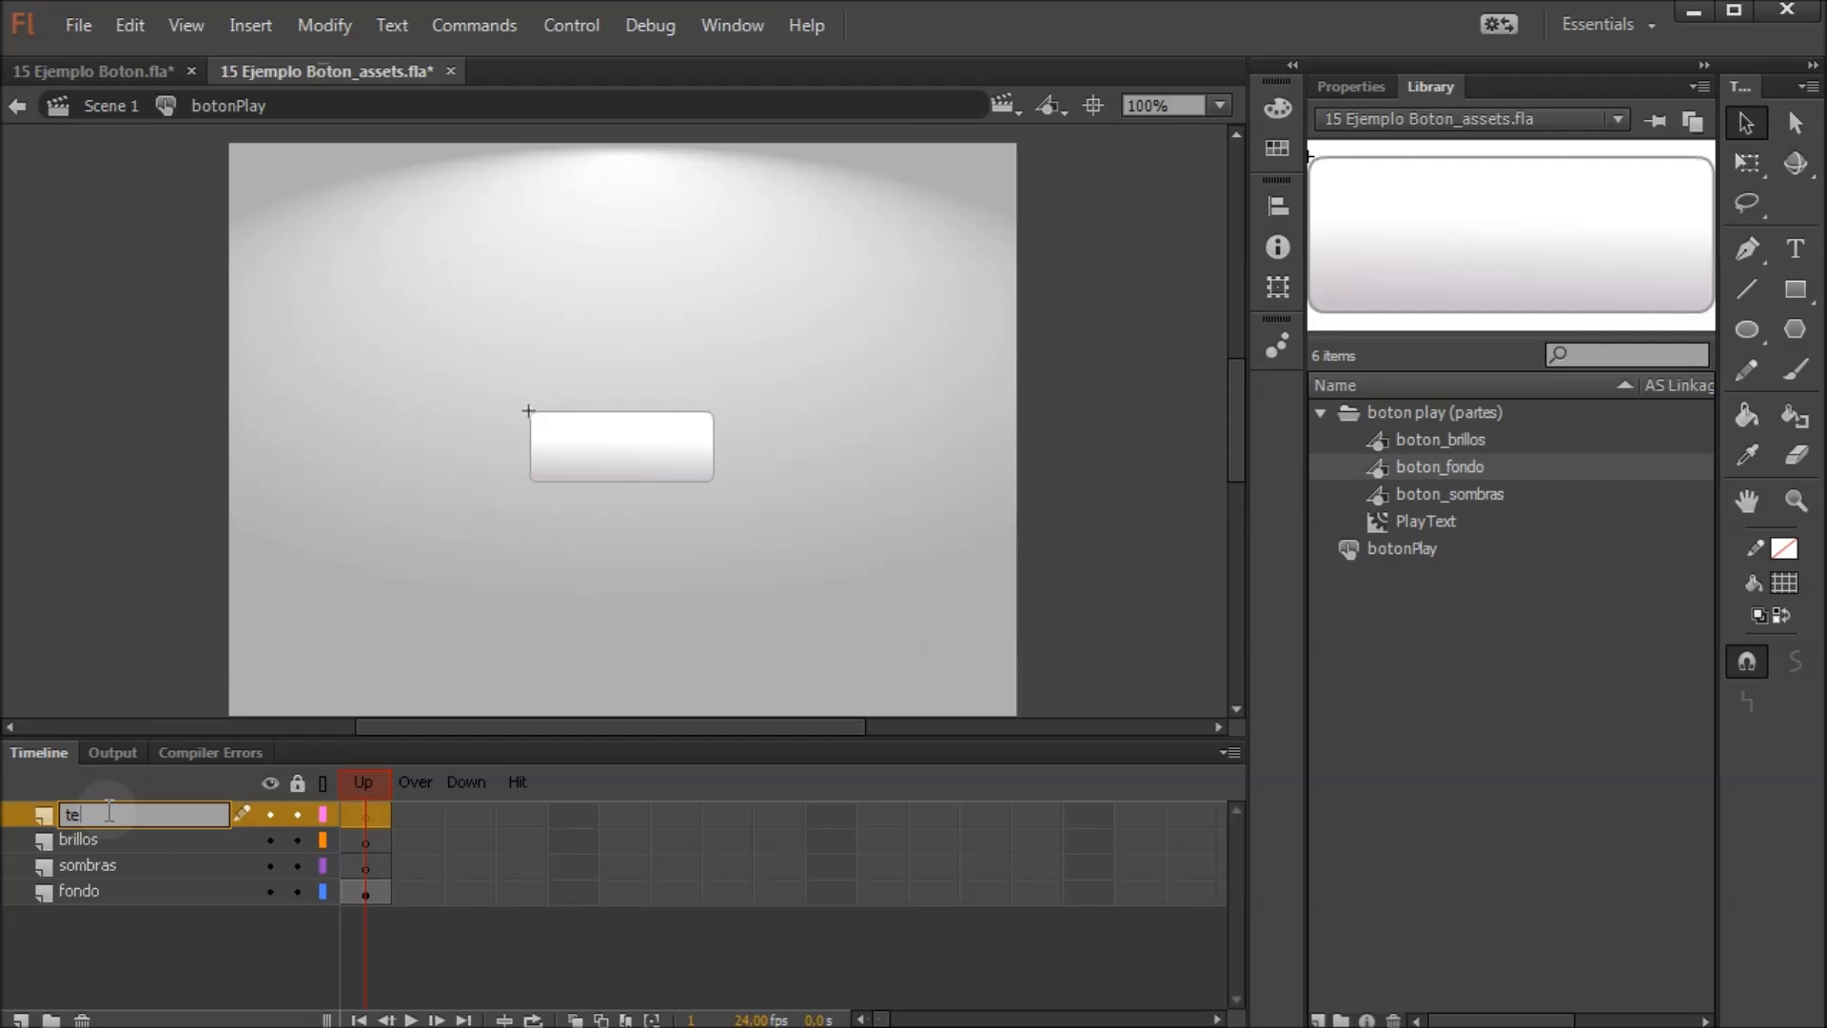
{"action": "key", "text": "Return"}
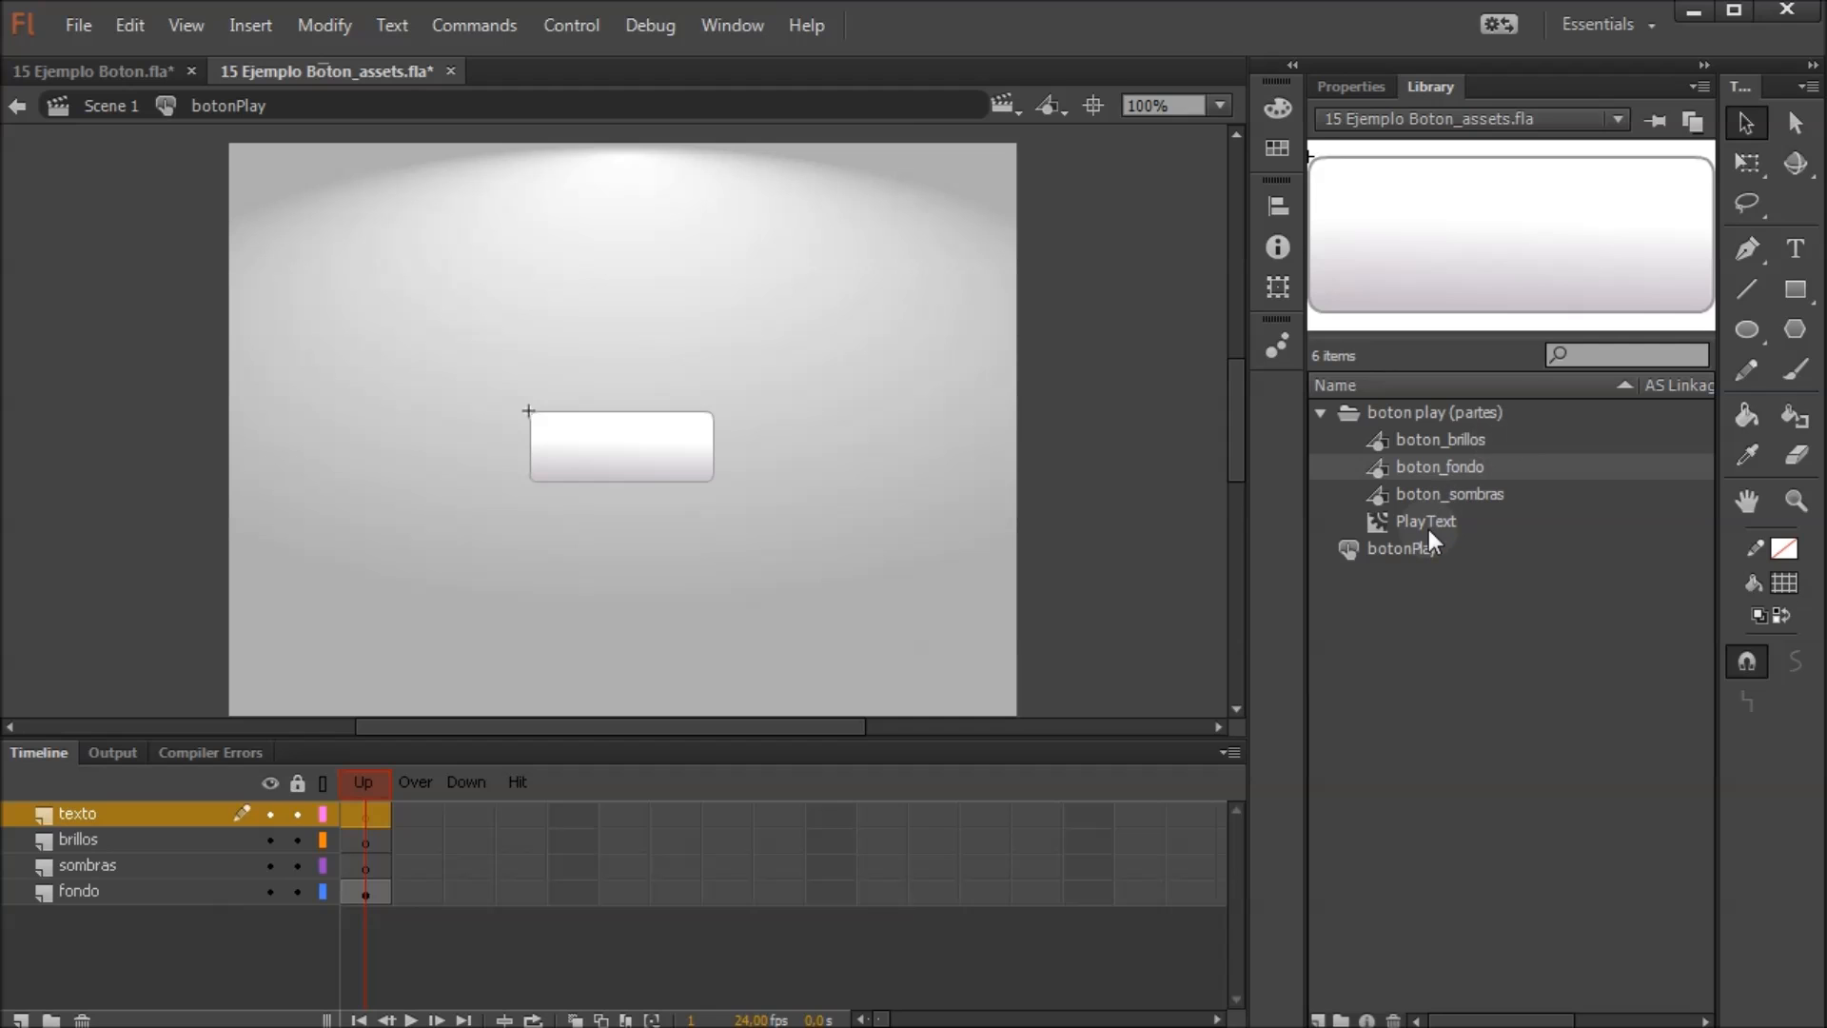
Lock the fondo layer and place the boton_sombras graphic on the sombras layer, overlapping the button background's upper-left corner
{"action": "left_click", "coordinate": [1432, 497]}
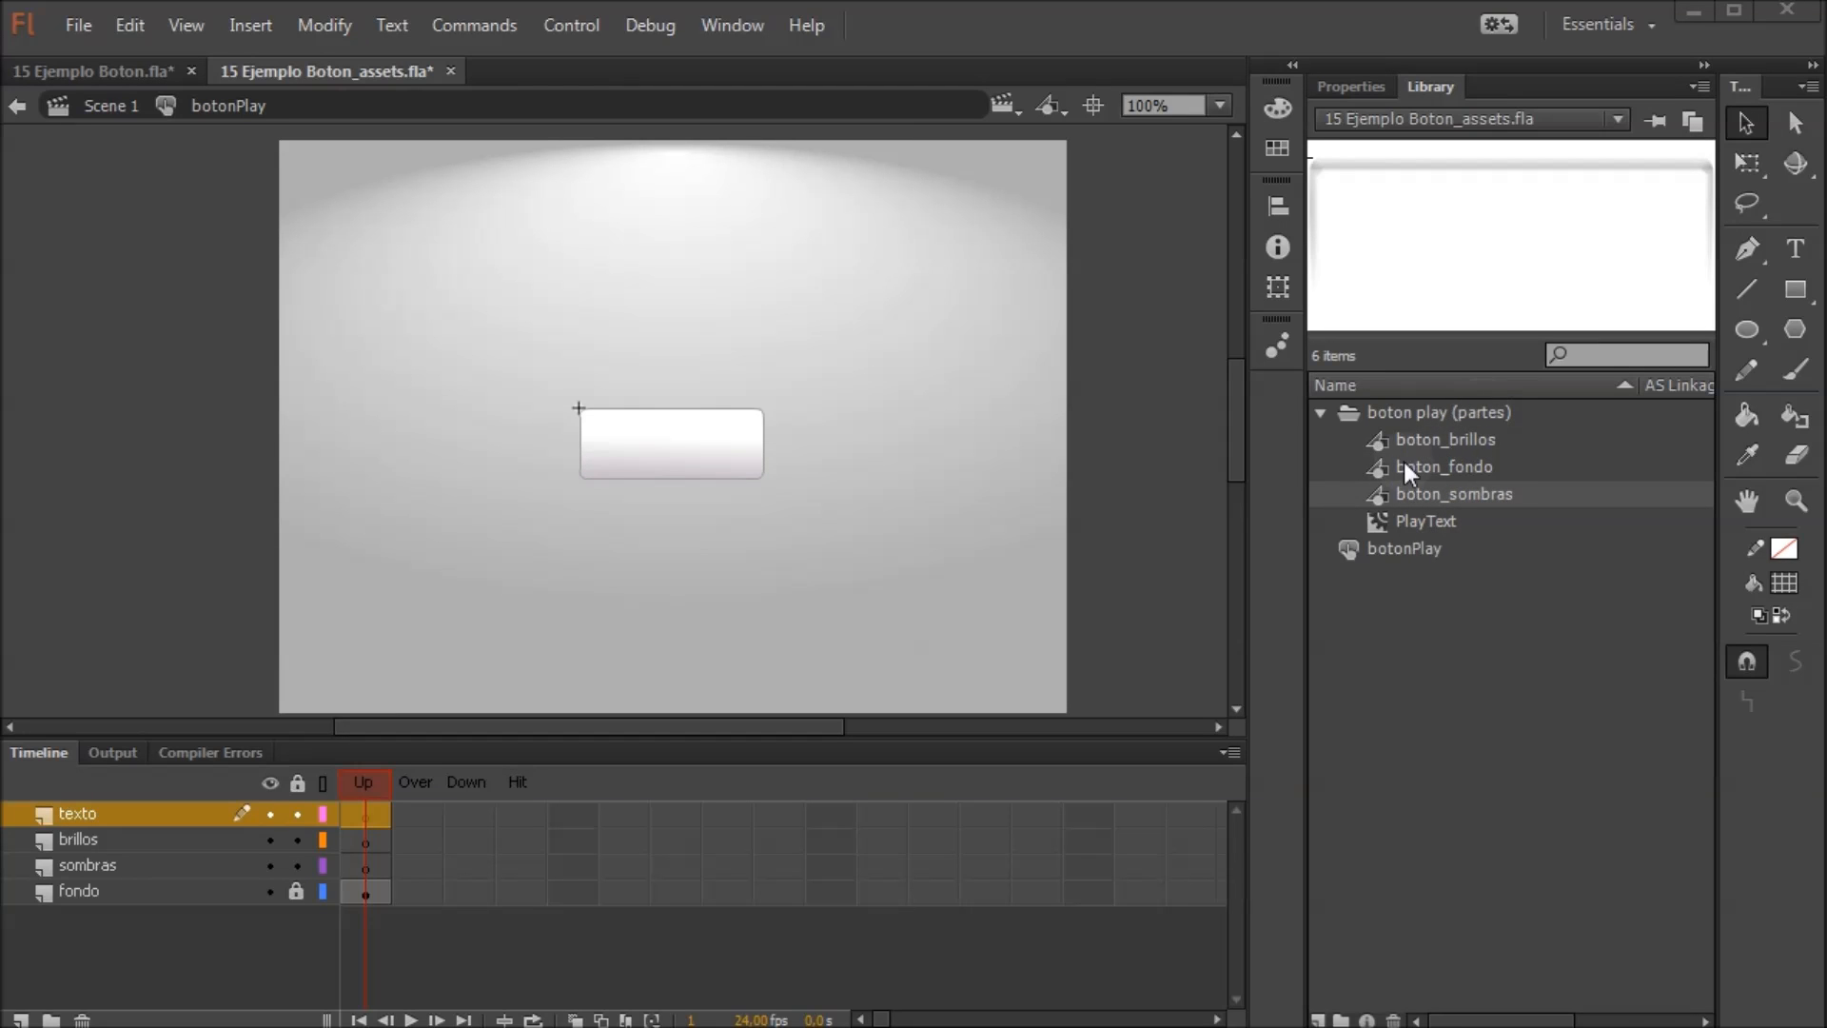
{"action": "left_click", "coordinate": [1422, 499]}
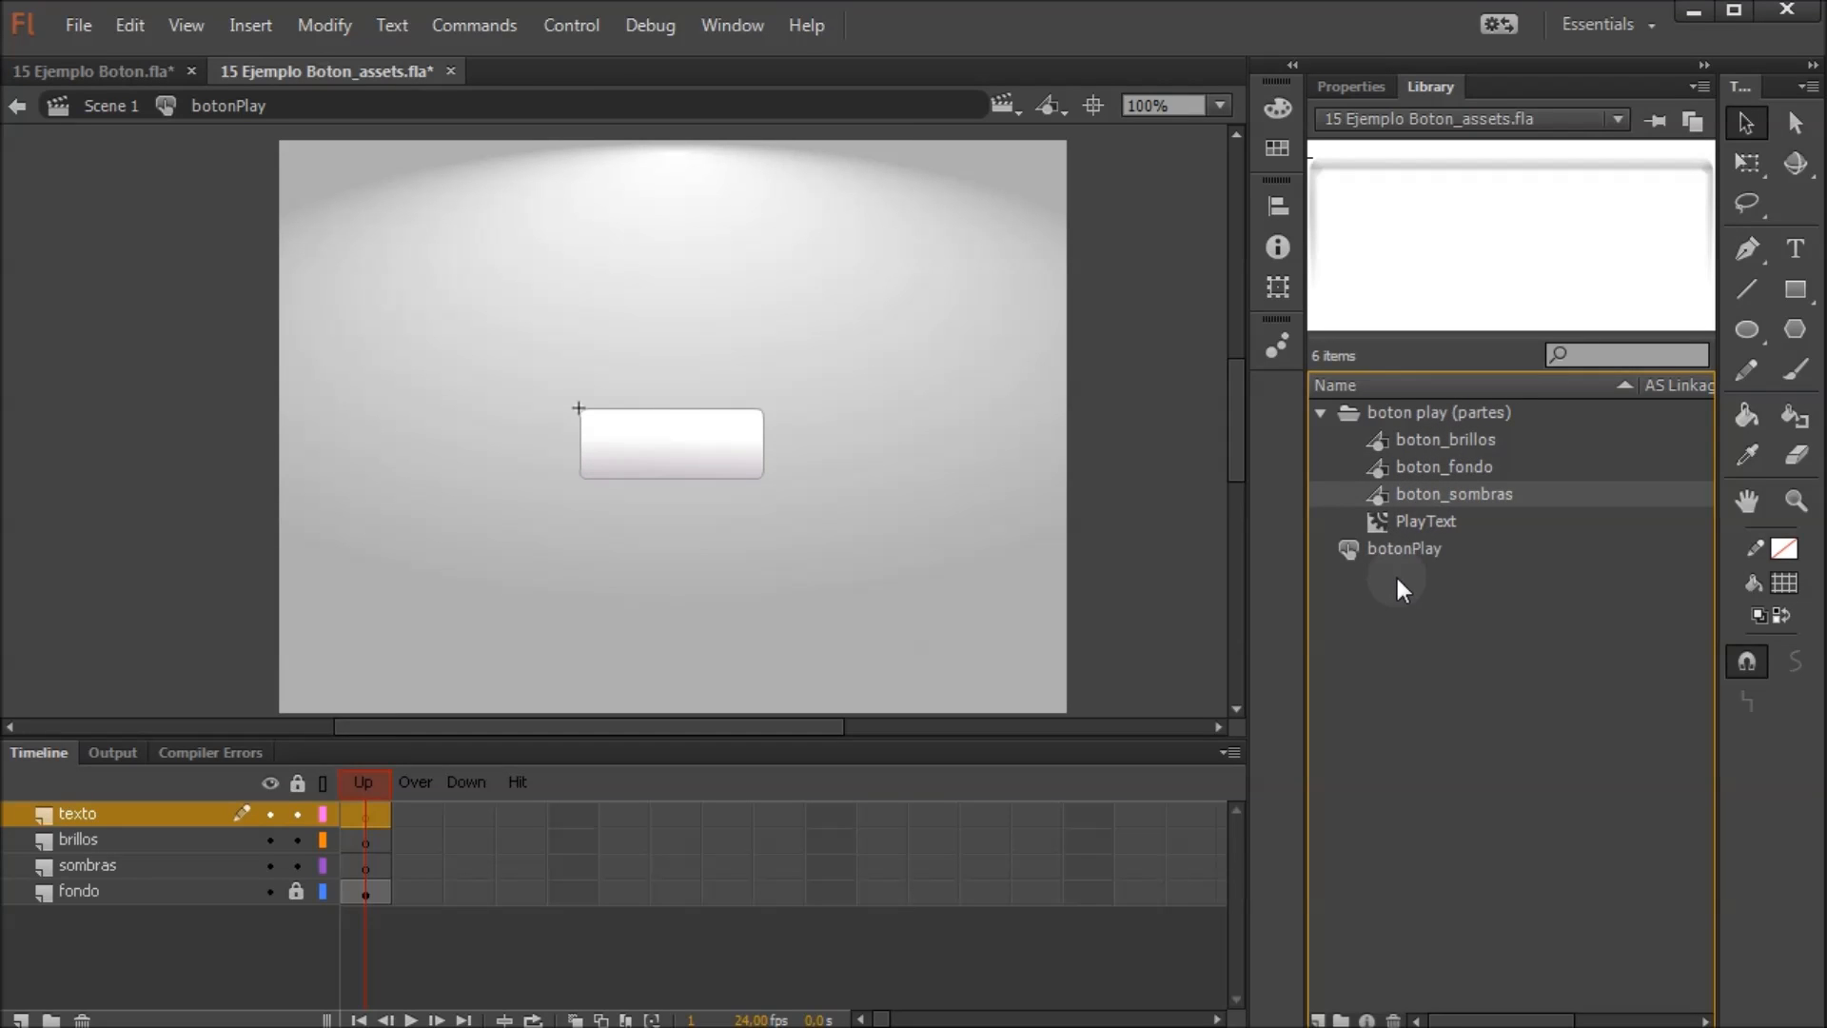
{"action": "left_click", "coordinate": [167, 866]}
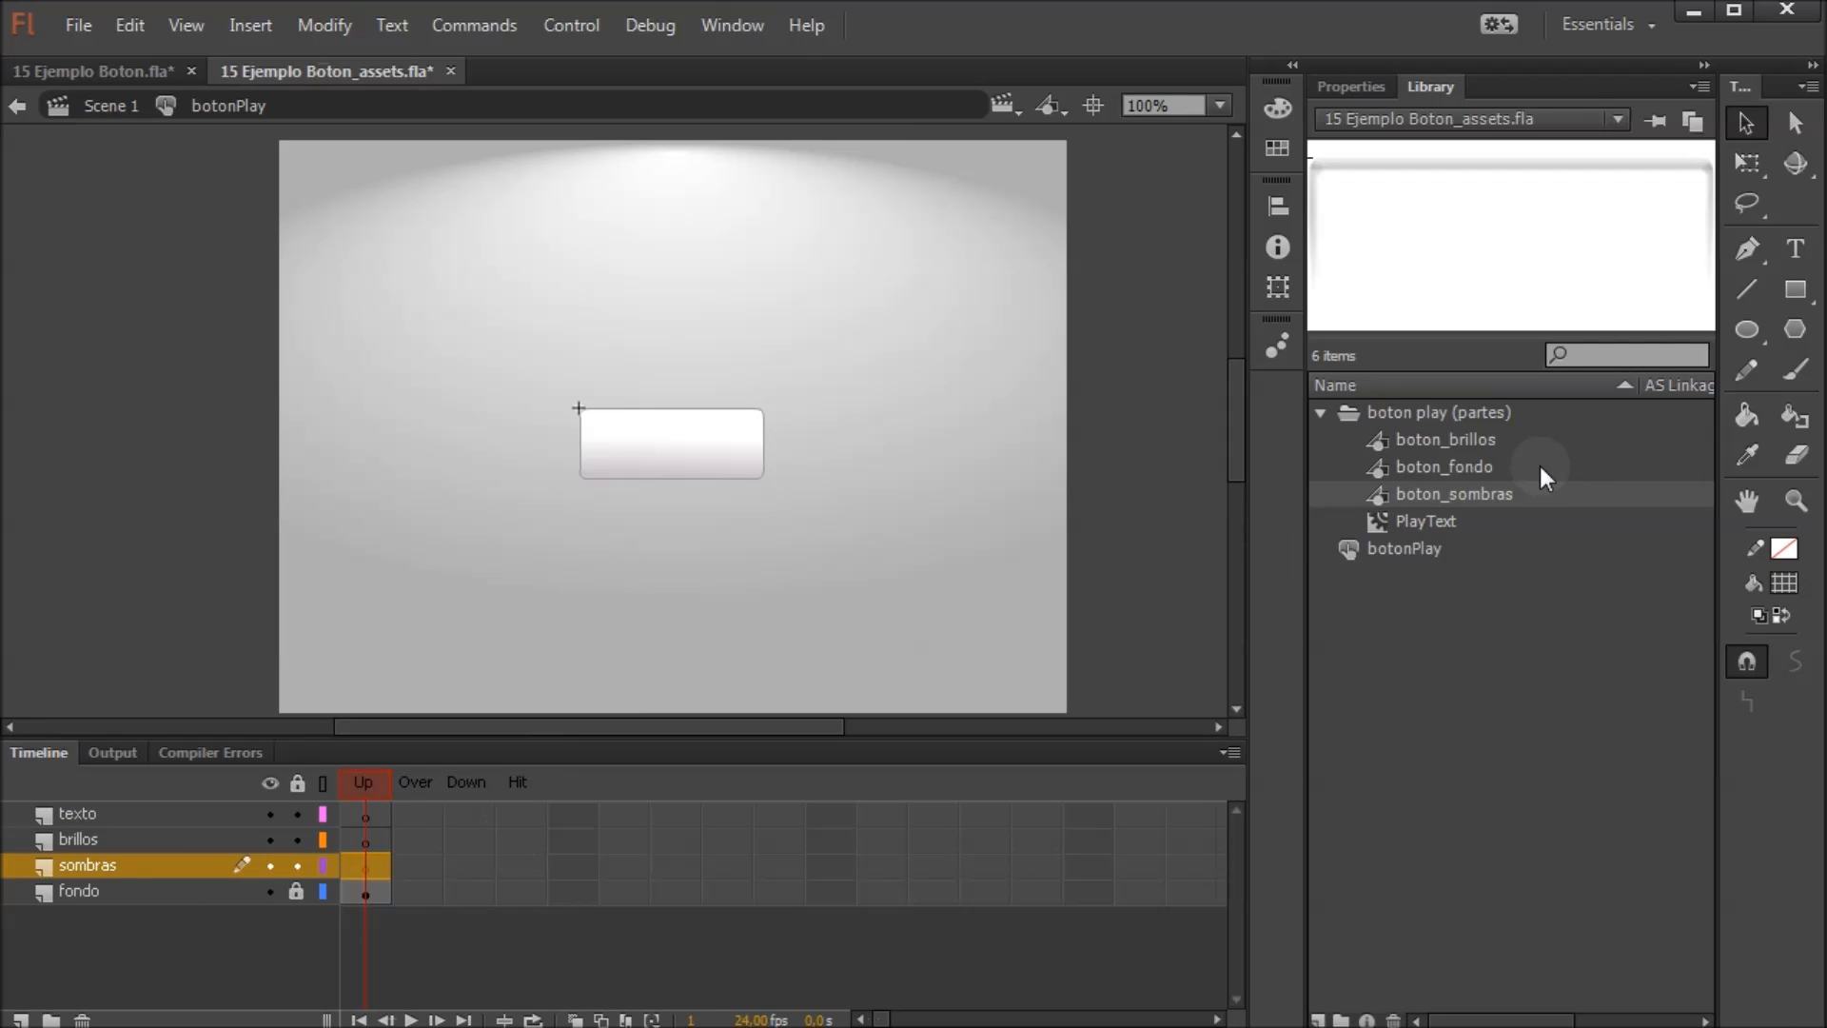
{"action": "left_click_drag", "start_coordinate": [1389, 498], "coordinate": [1048, 510]}
{"action": "left_click_drag", "start_coordinate": [596, 421], "coordinate": [595, 421]}
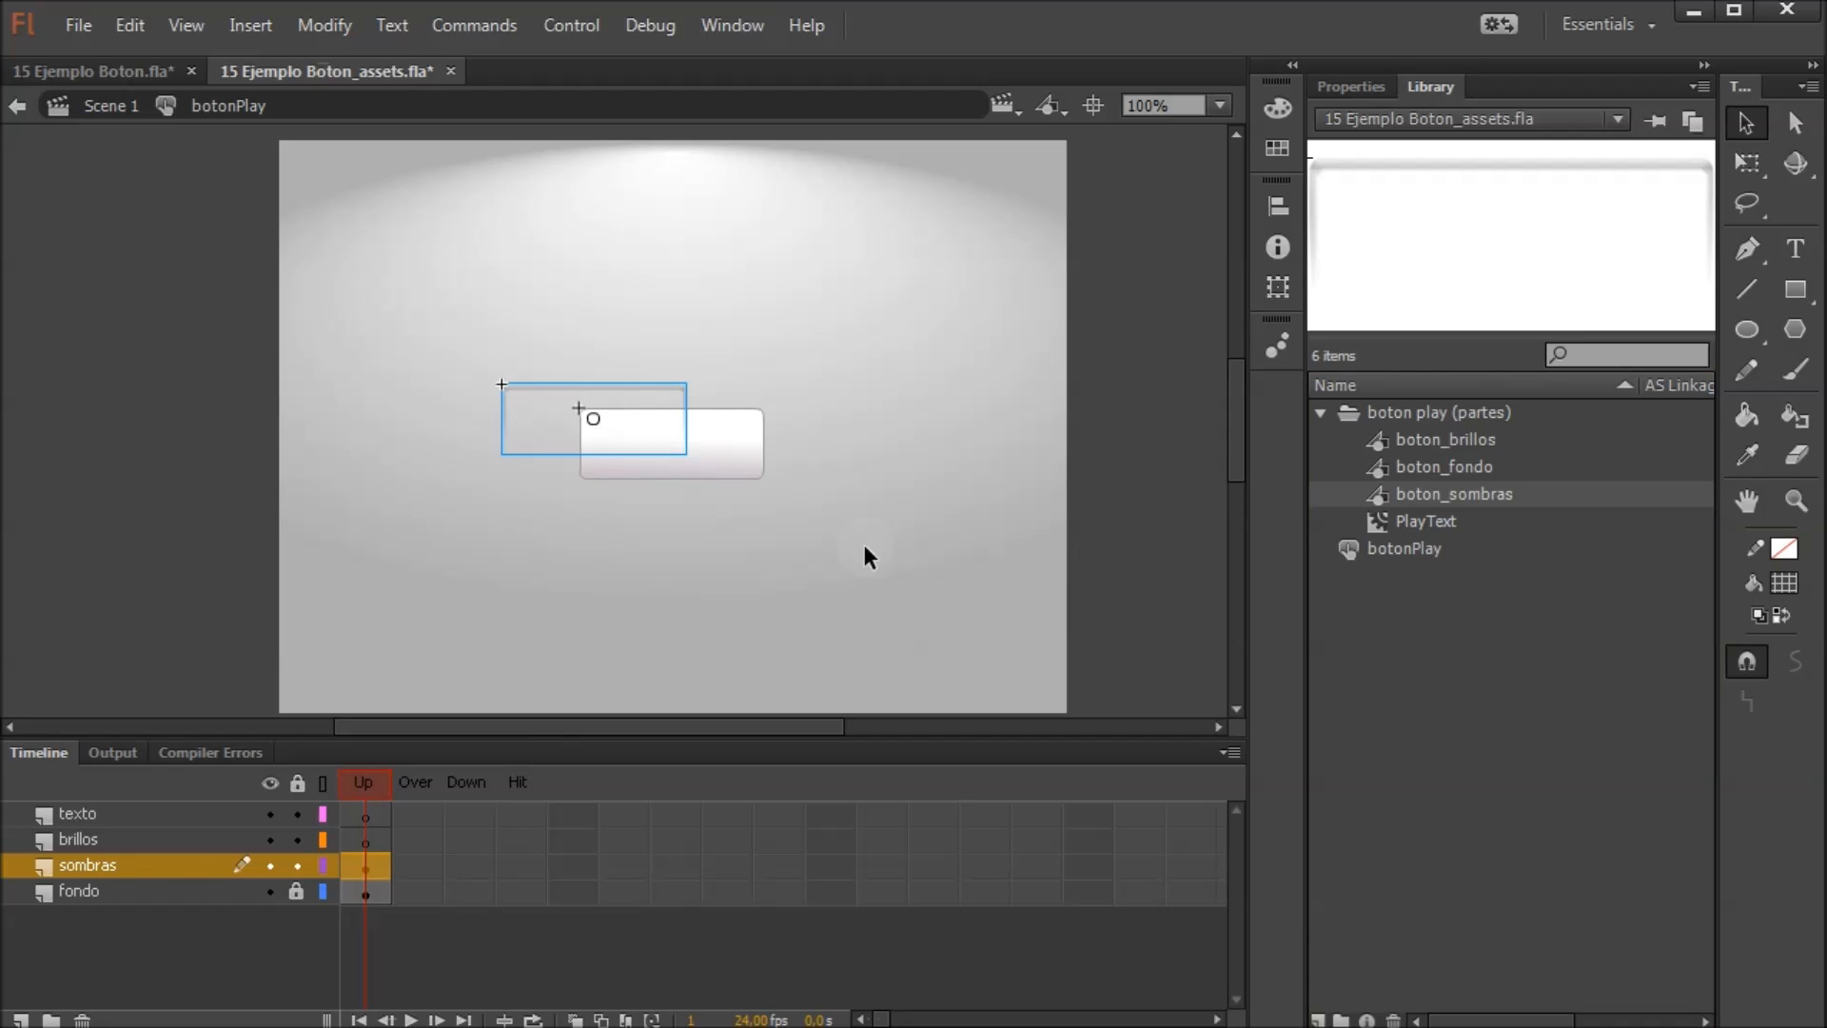
Place the boton_brillos graphic on the brillos layer, overlapping the upper-left part of the button background
{"action": "left_click", "coordinate": [94, 841]}
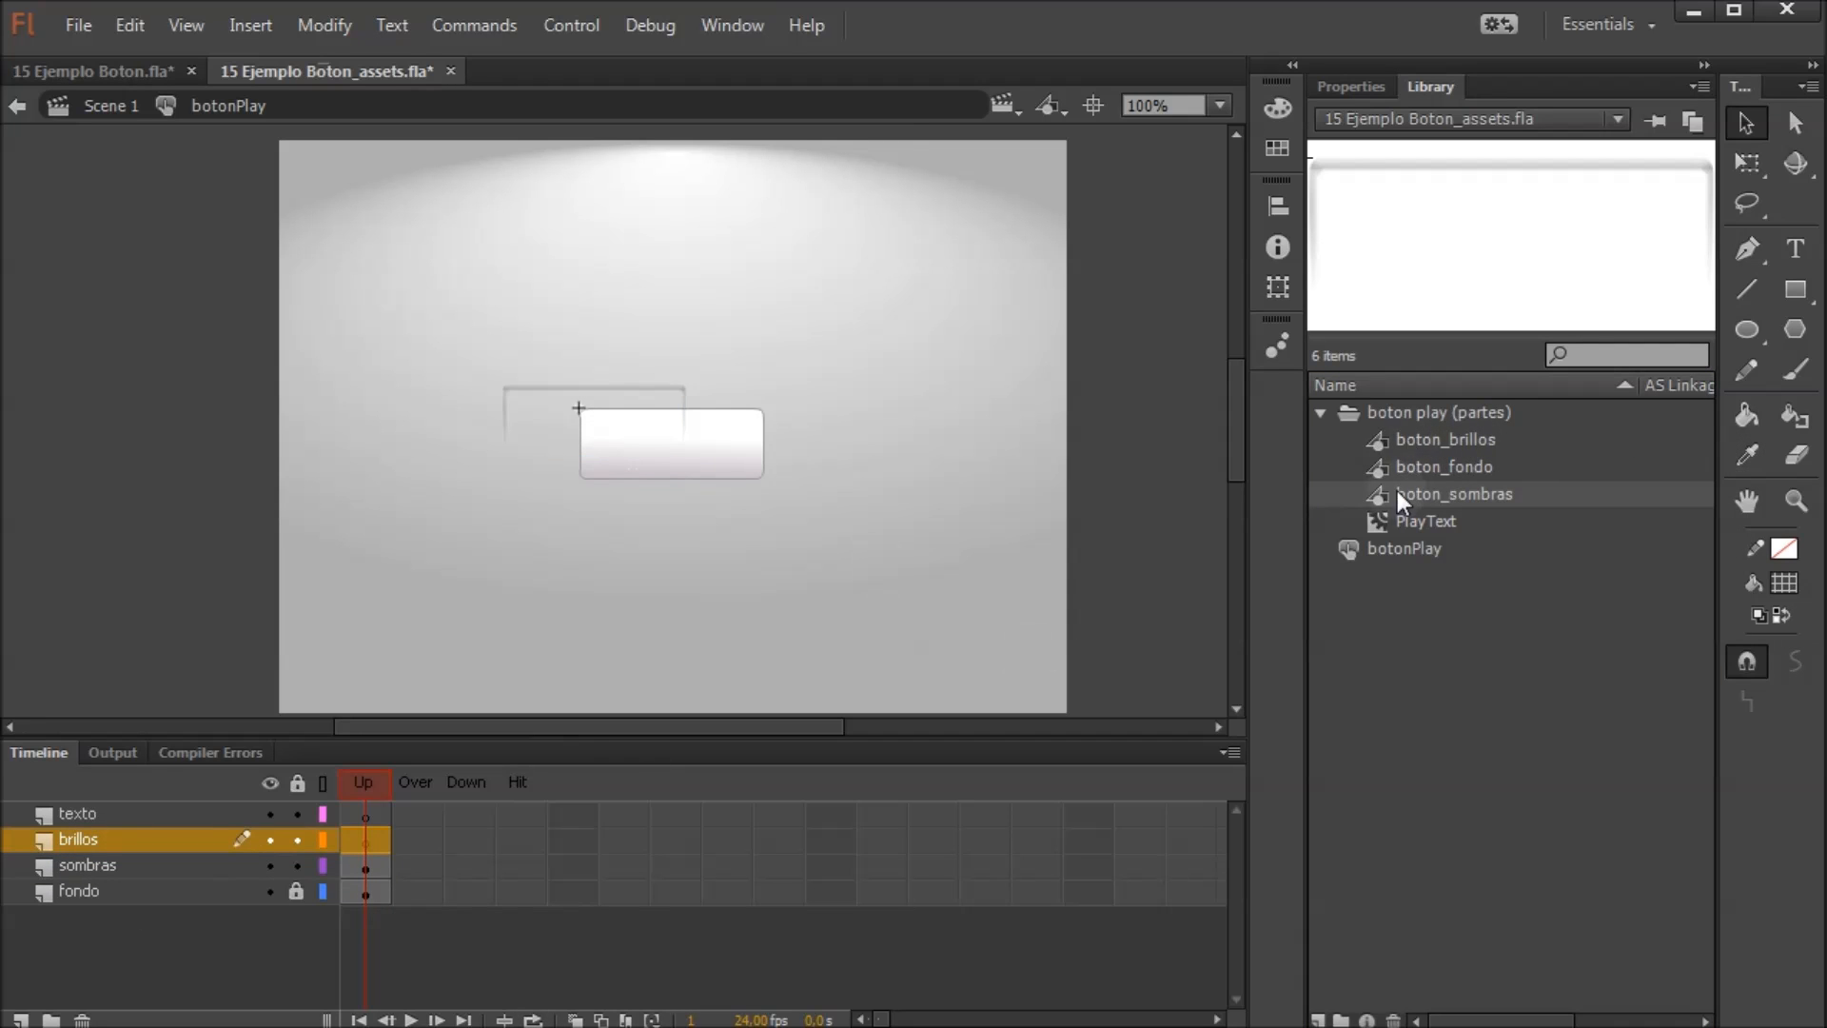
{"action": "left_click_drag", "start_coordinate": [1439, 443], "coordinate": [1178, 524]}
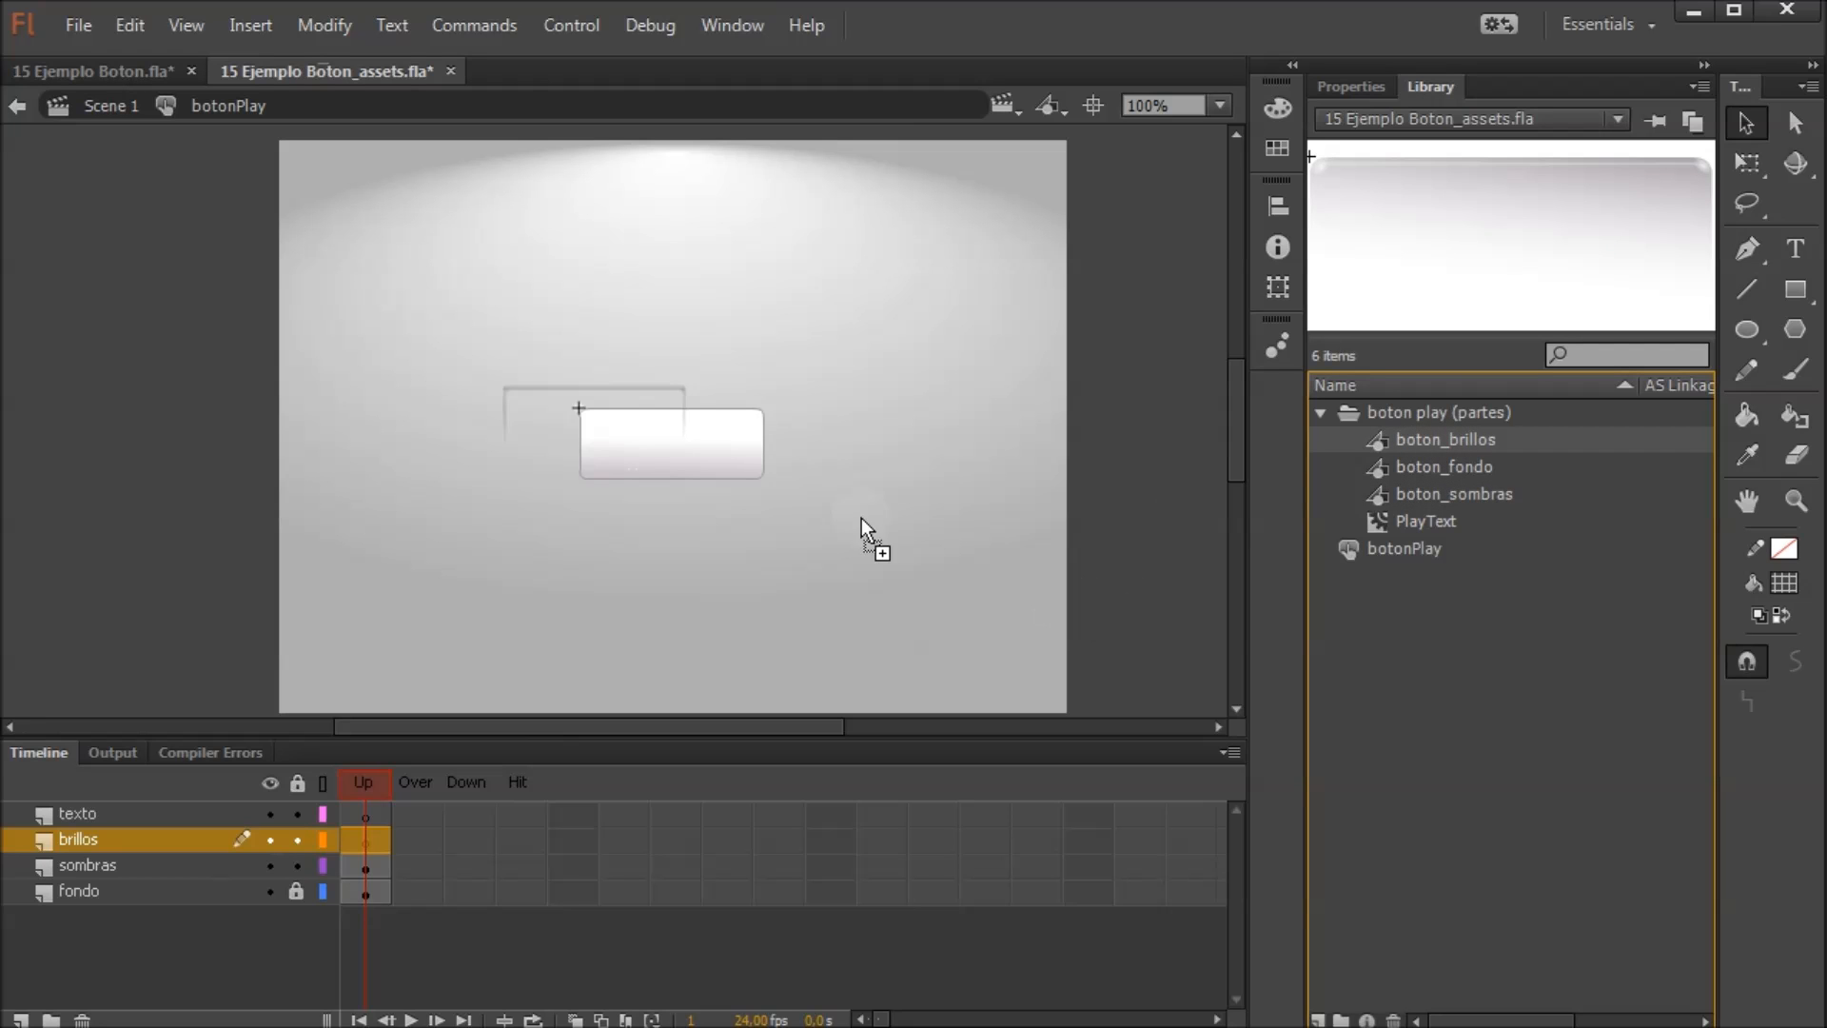
{"action": "left_click_drag", "start_coordinate": [630, 432], "coordinate": [630, 432]}
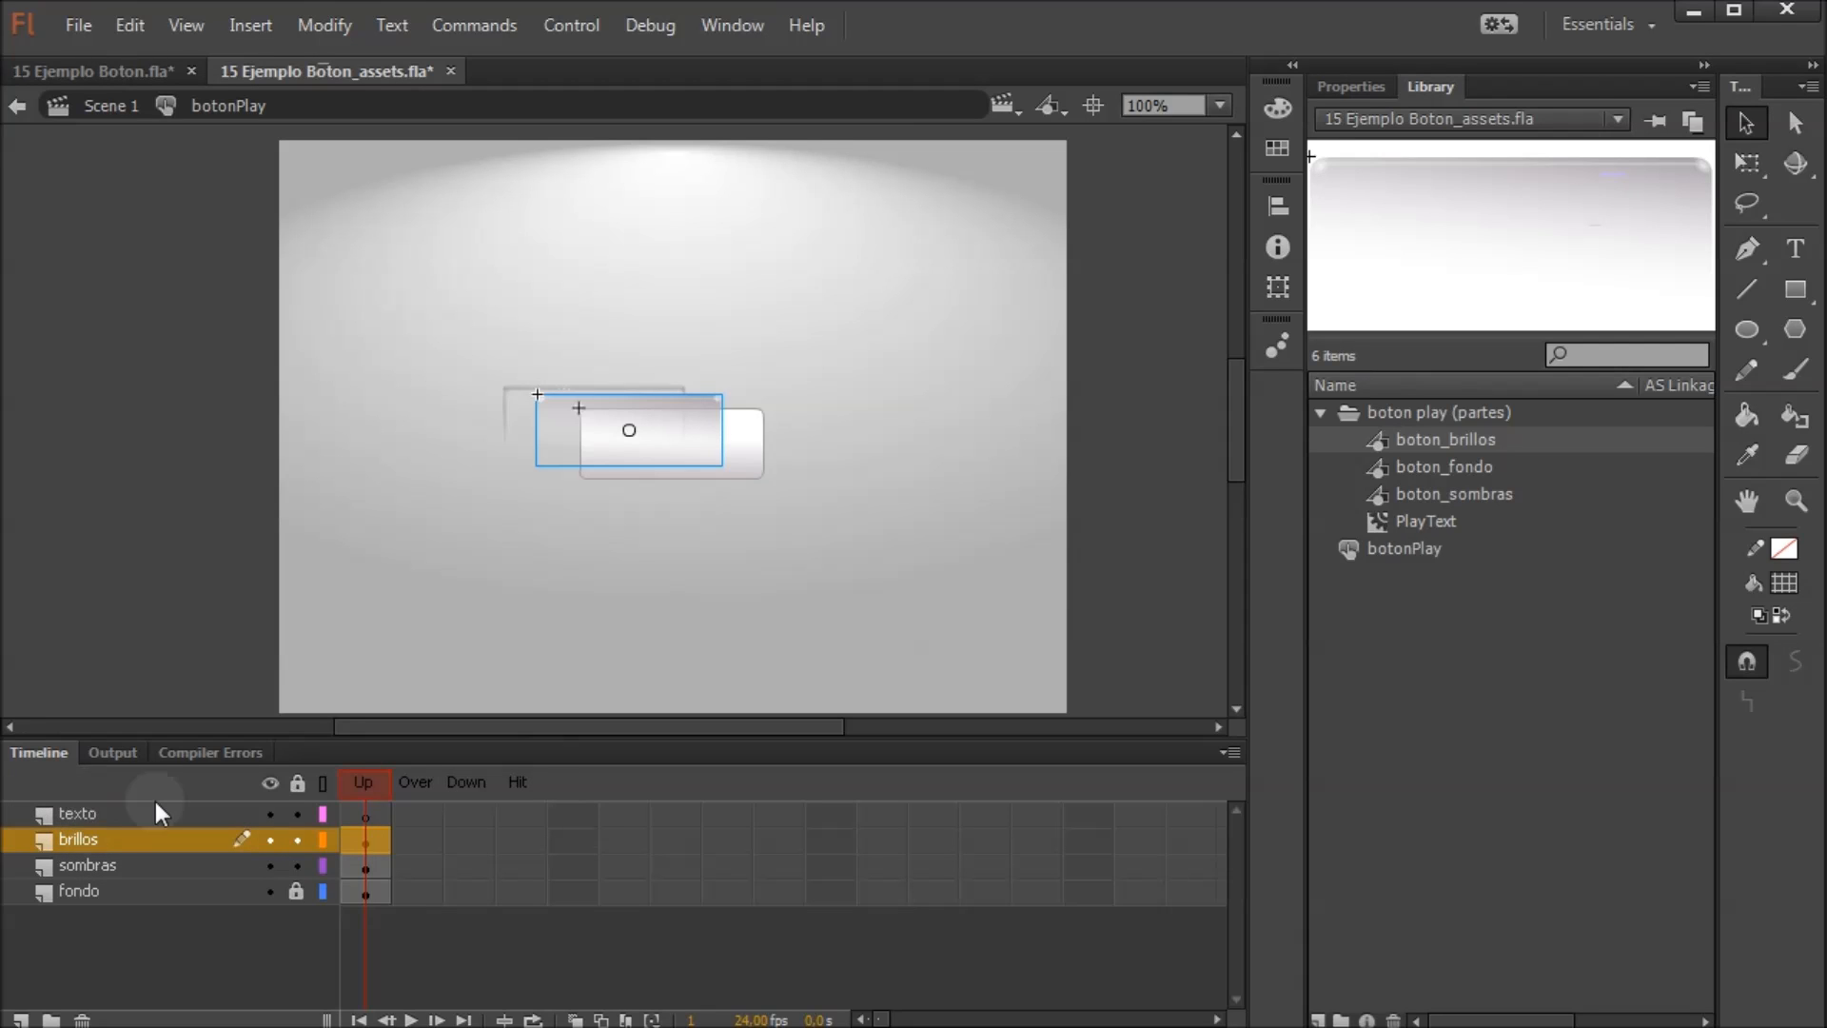
Place the PlayText item on the texto layer over the left part of the button background
{"action": "left_click", "coordinate": [94, 813]}
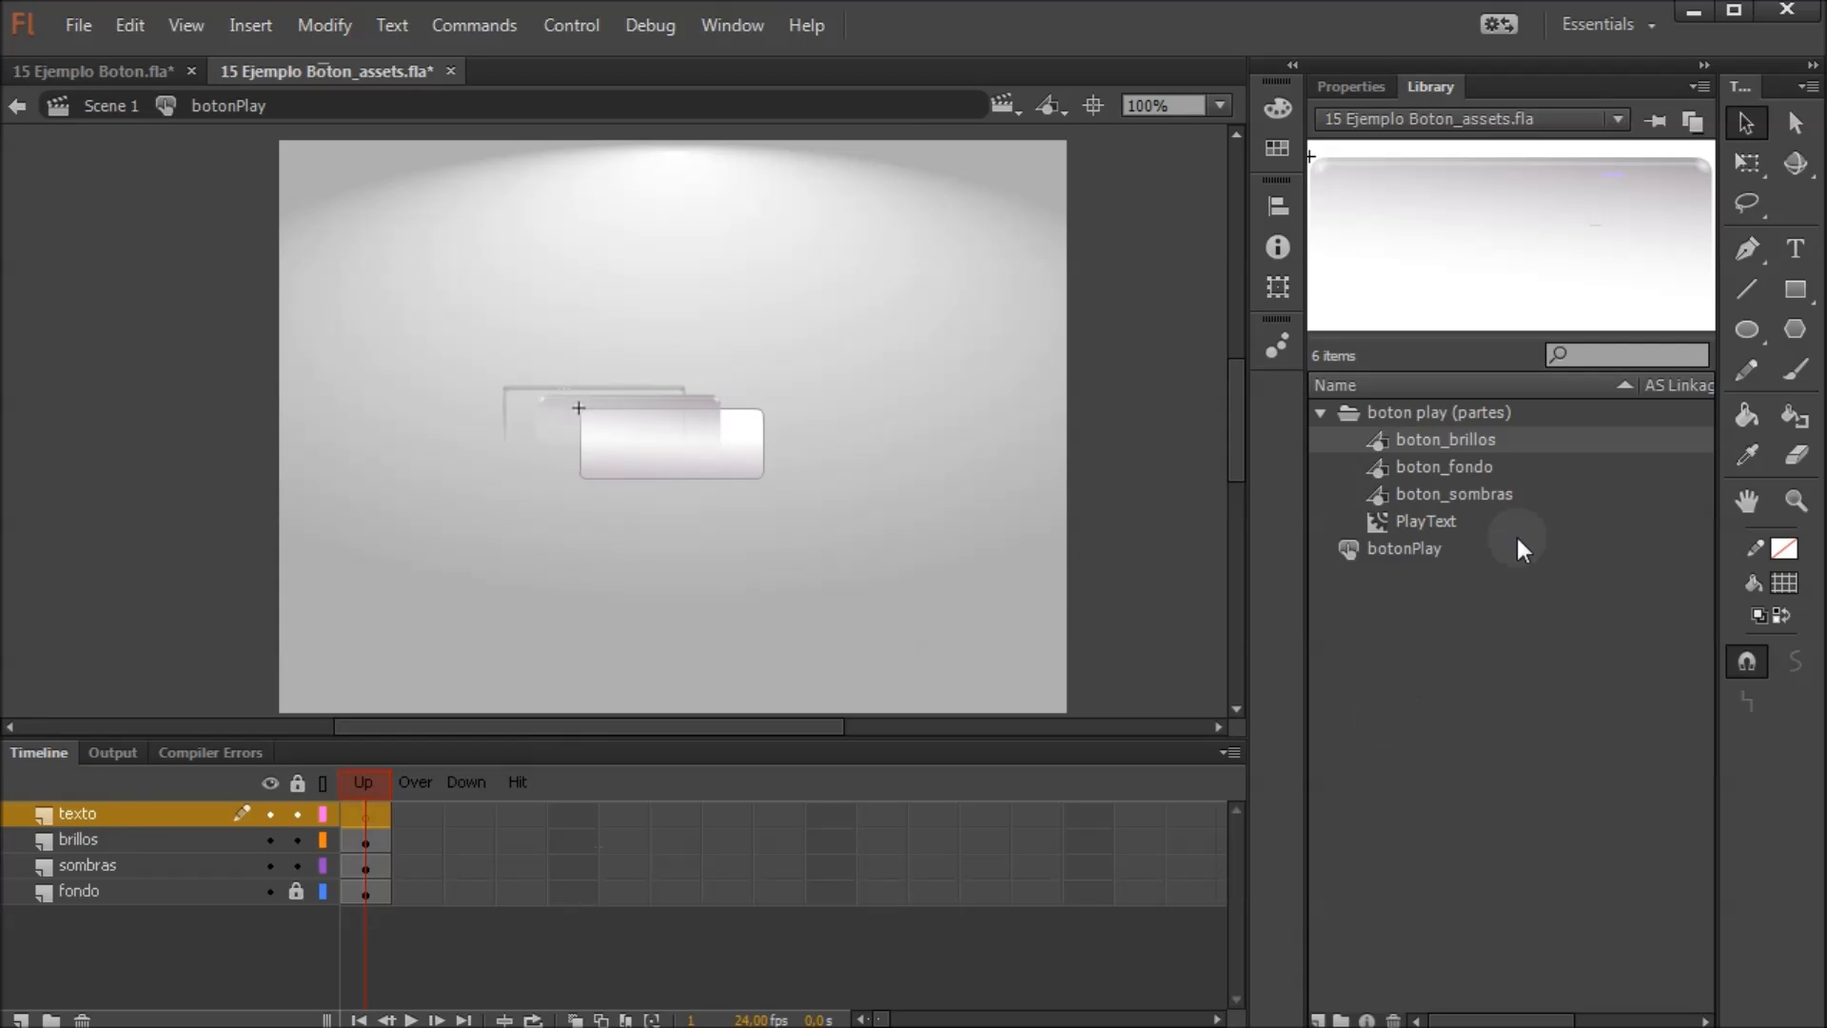
{"action": "left_click", "coordinate": [1420, 522]}
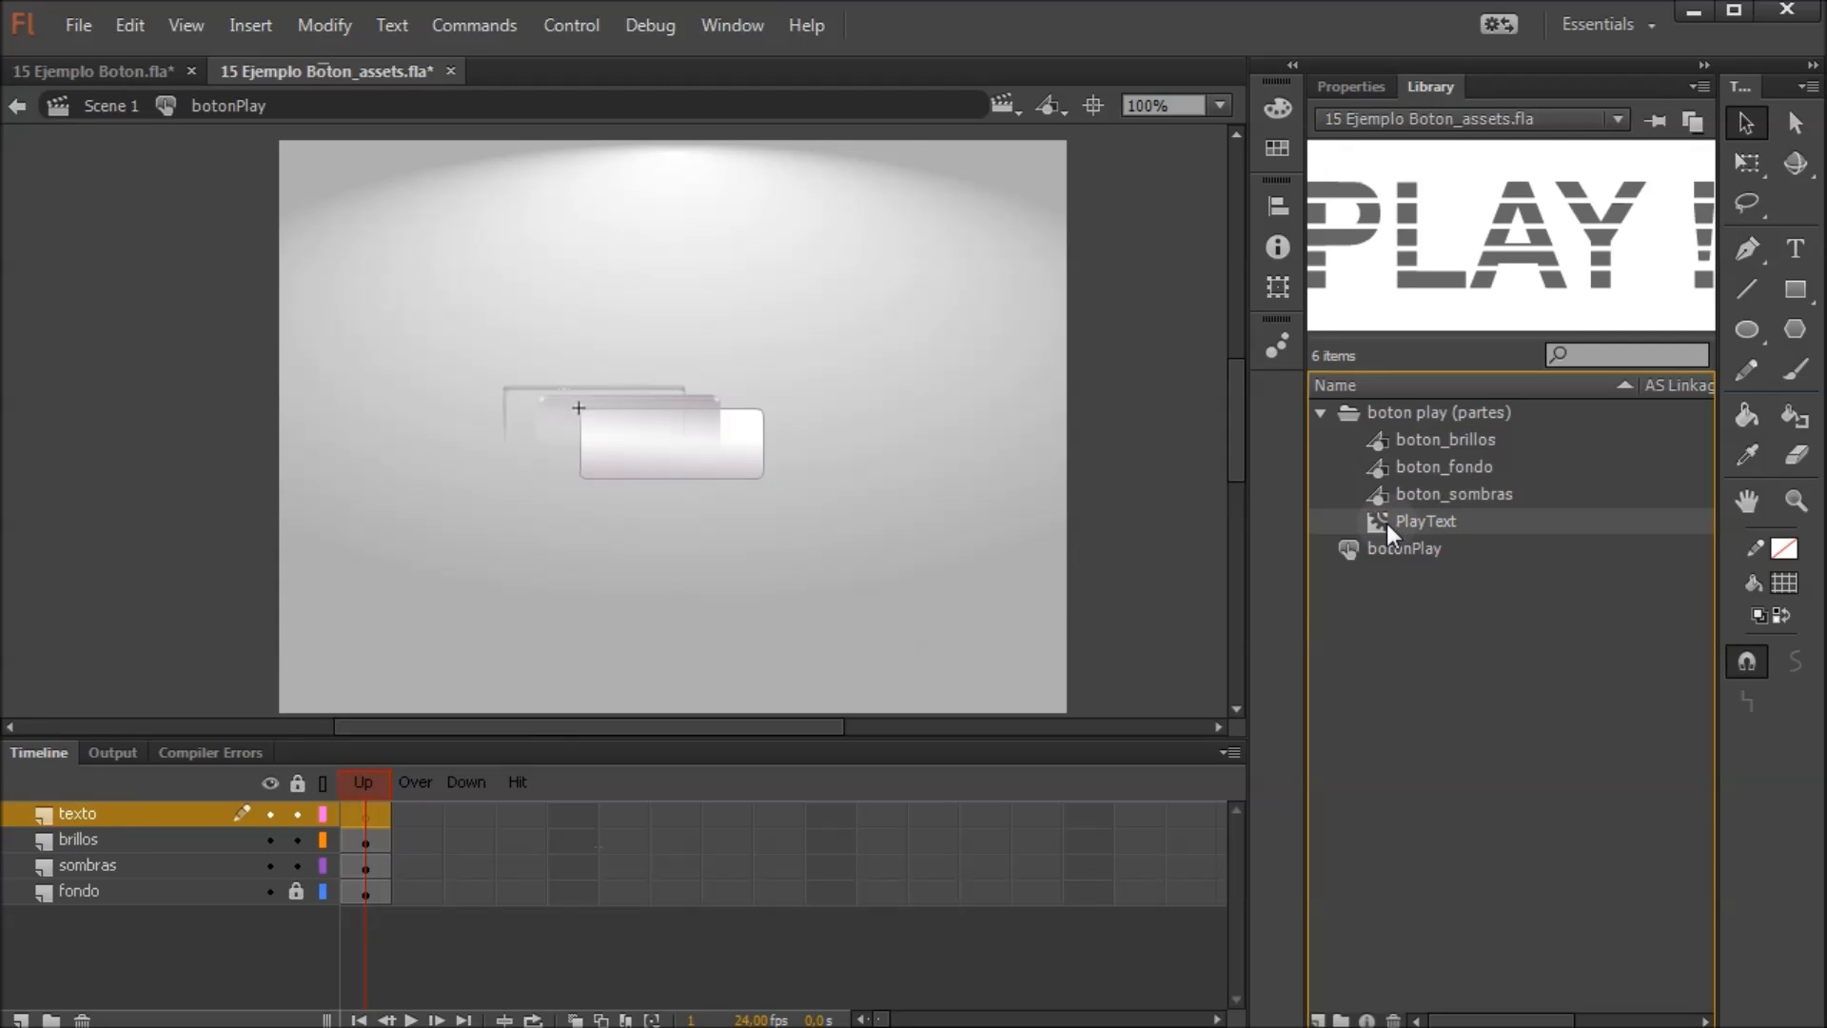
{"action": "left_click_drag", "start_coordinate": [592, 442], "coordinate": [613, 430]}
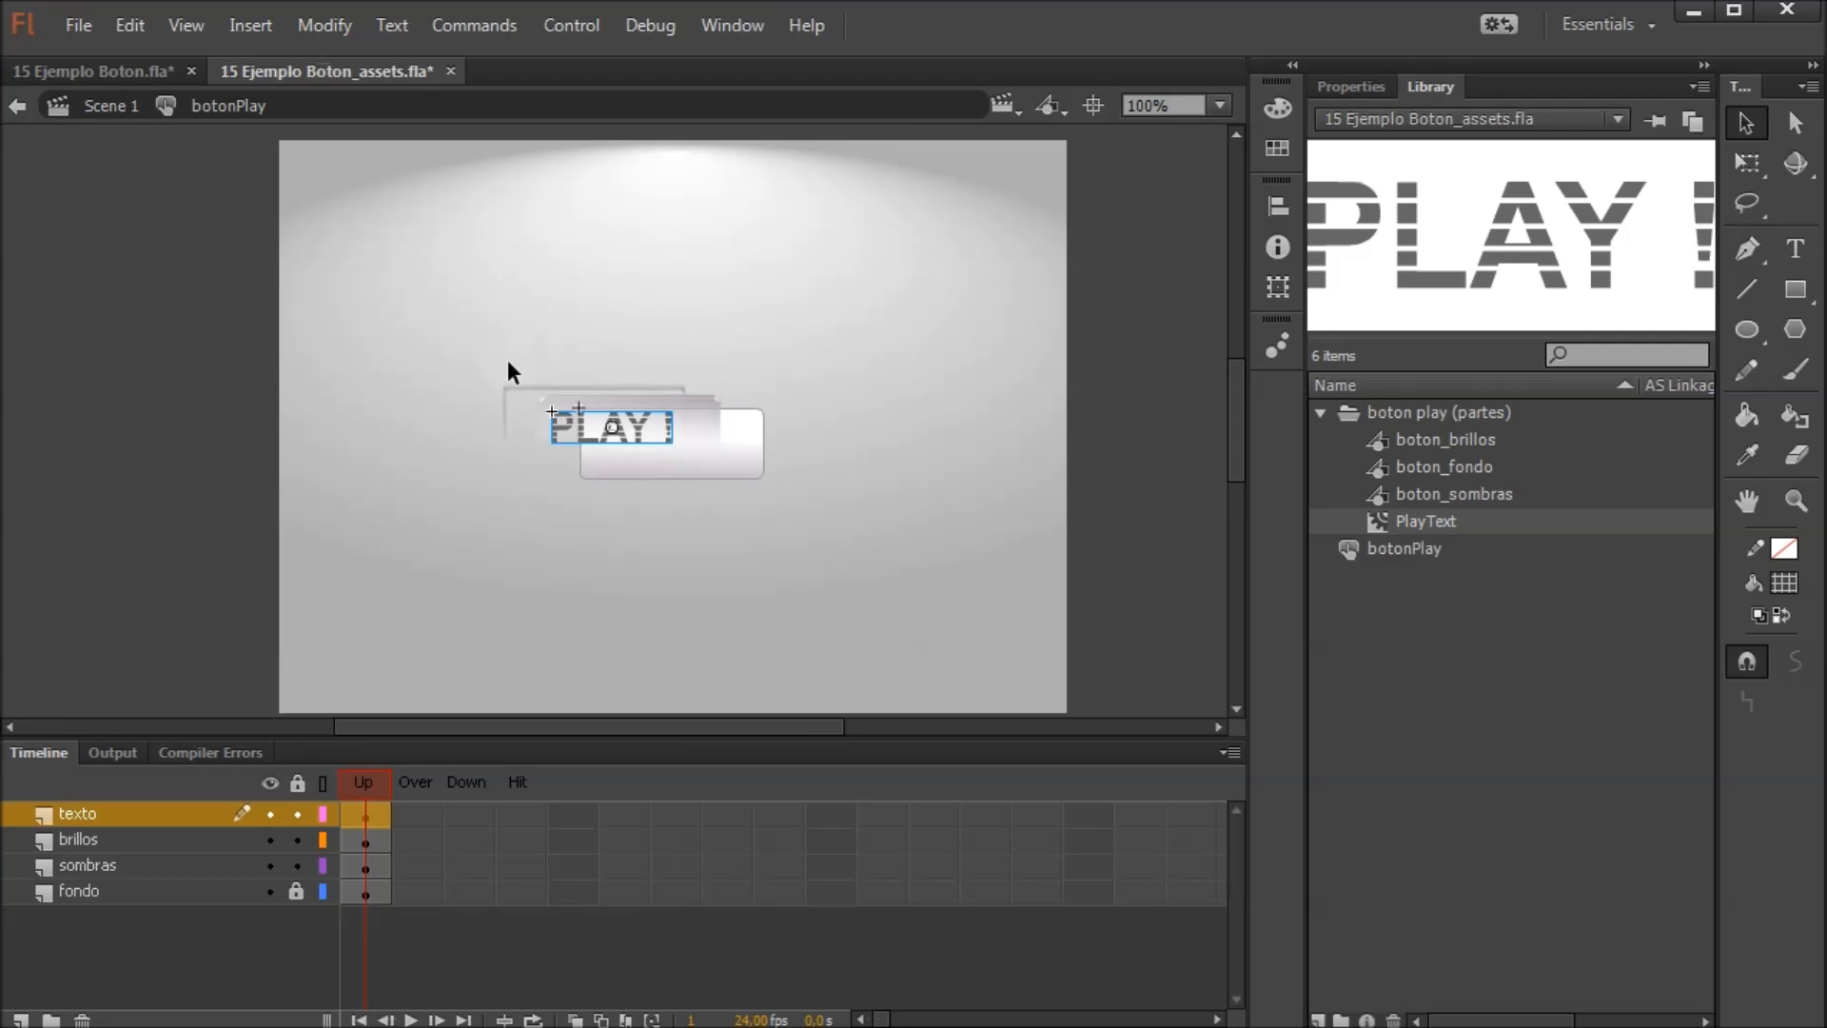
Align the shadow, highlight and PLAY ! text to the left and top edges with Align to stage, and unlock the fondo layer
{"action": "left_click_drag", "start_coordinate": [436, 321], "coordinate": [922, 604]}
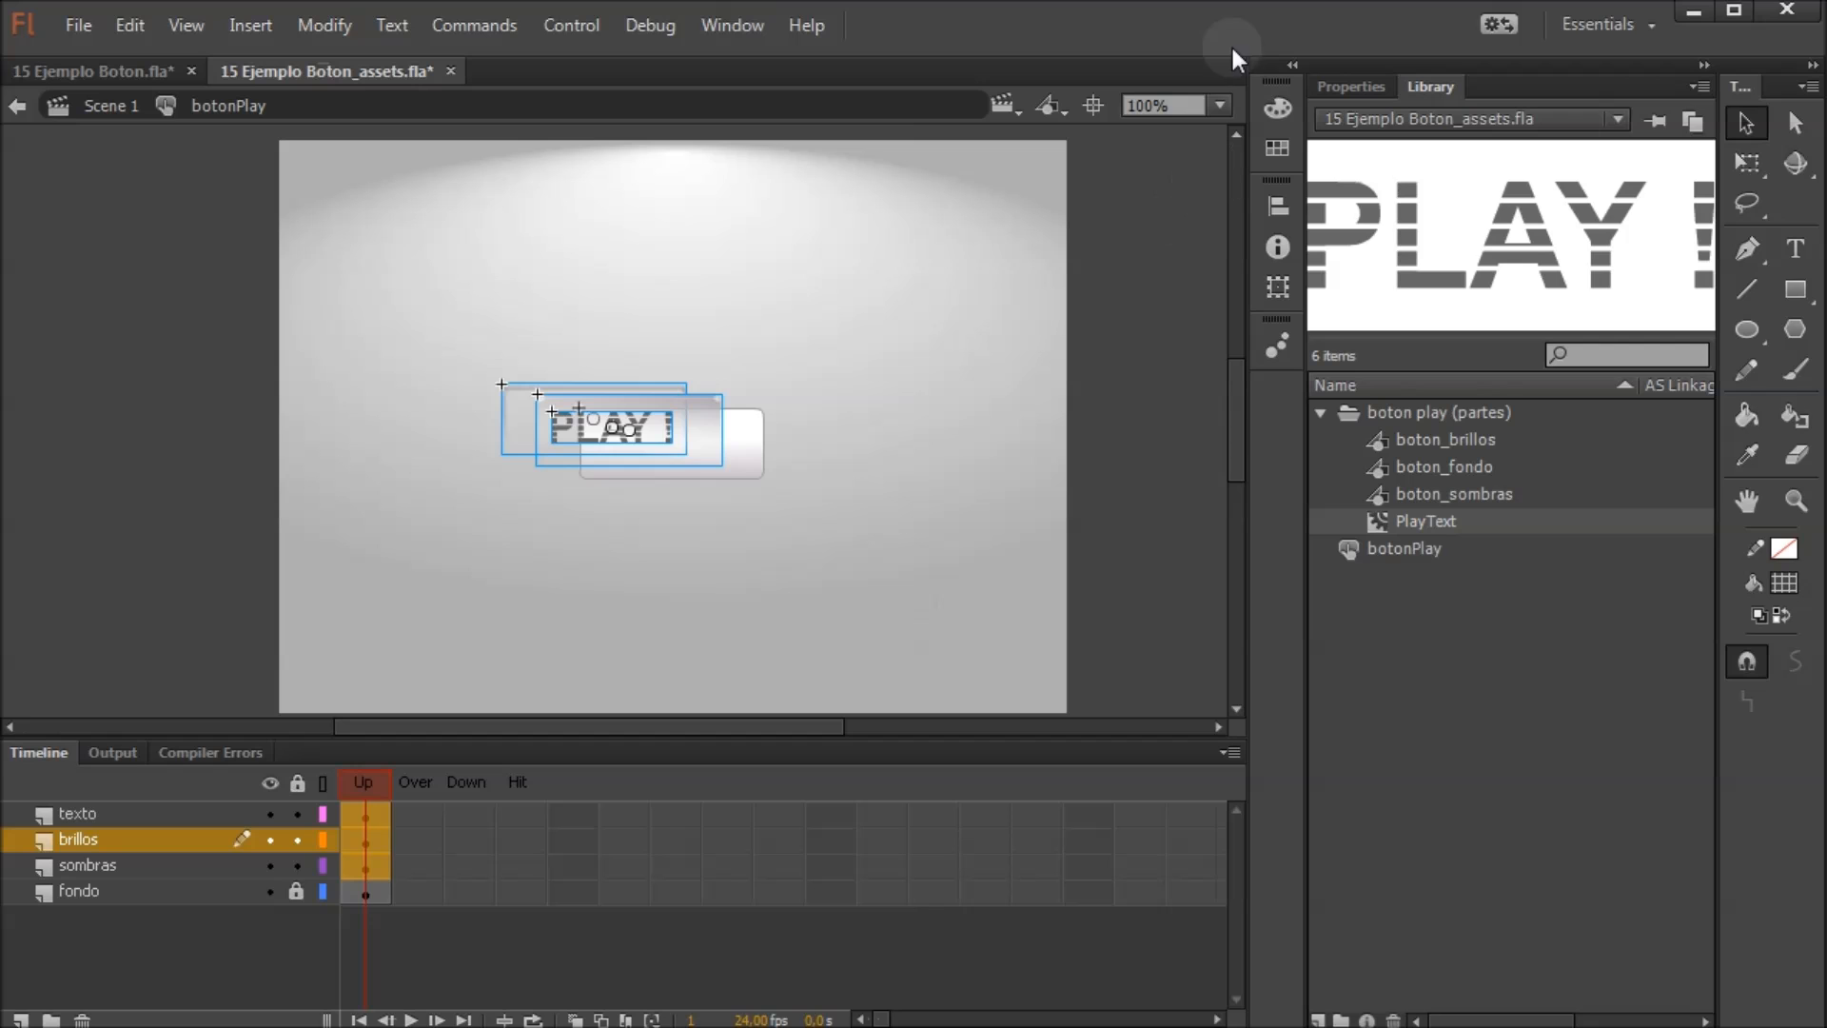
{"action": "left_click", "coordinate": [1277, 205]}
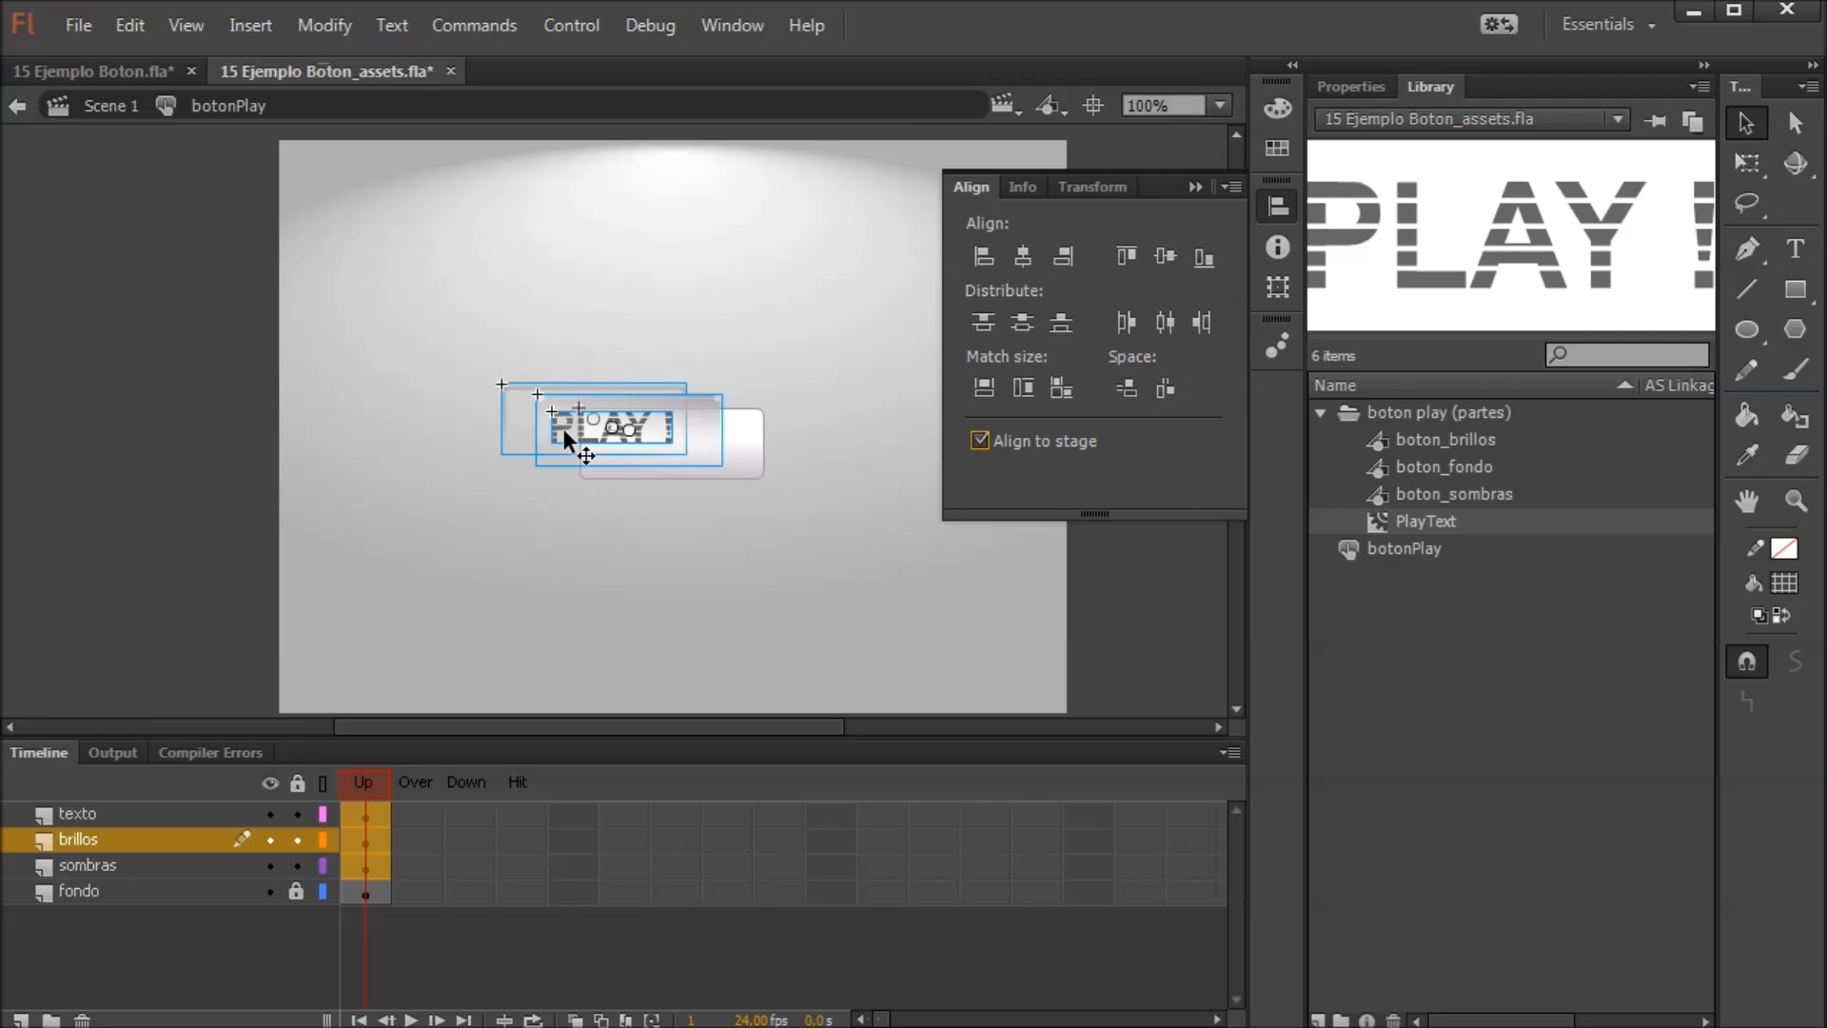
{"action": "left_click", "coordinate": [980, 254]}
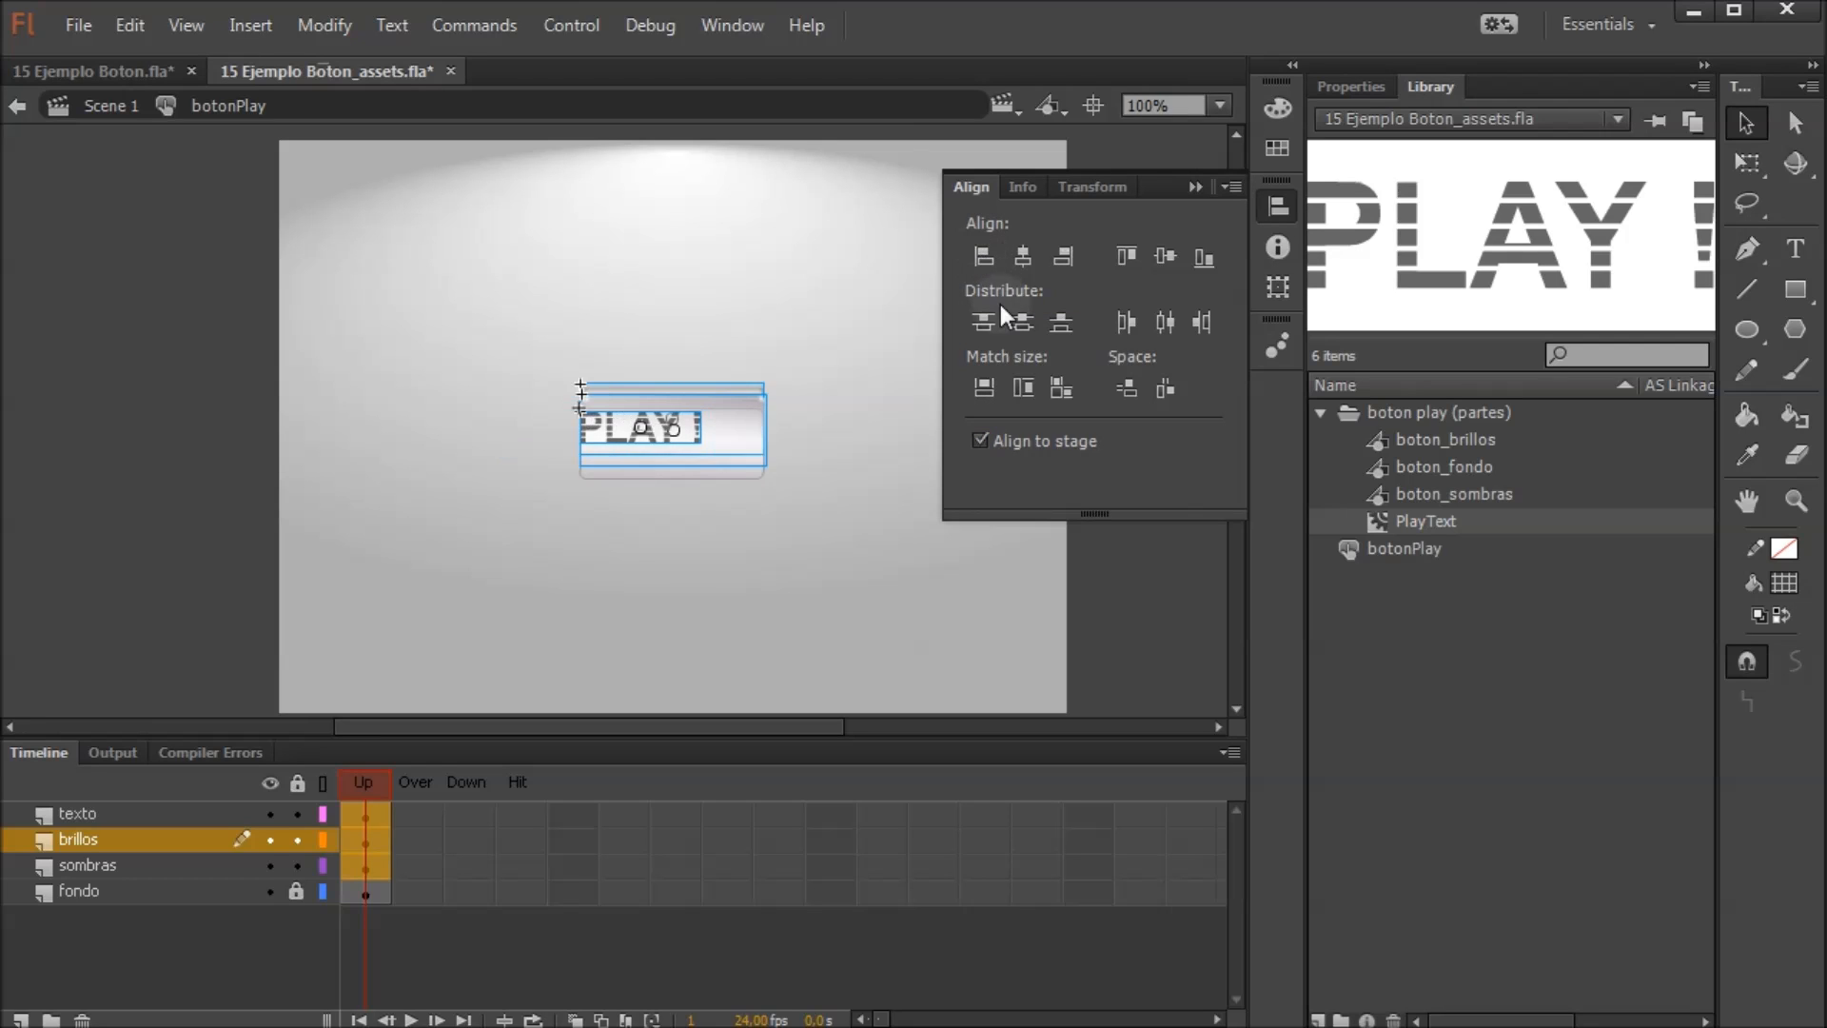
{"action": "left_click", "coordinate": [1127, 255]}
{"action": "left_click", "coordinate": [972, 534]}
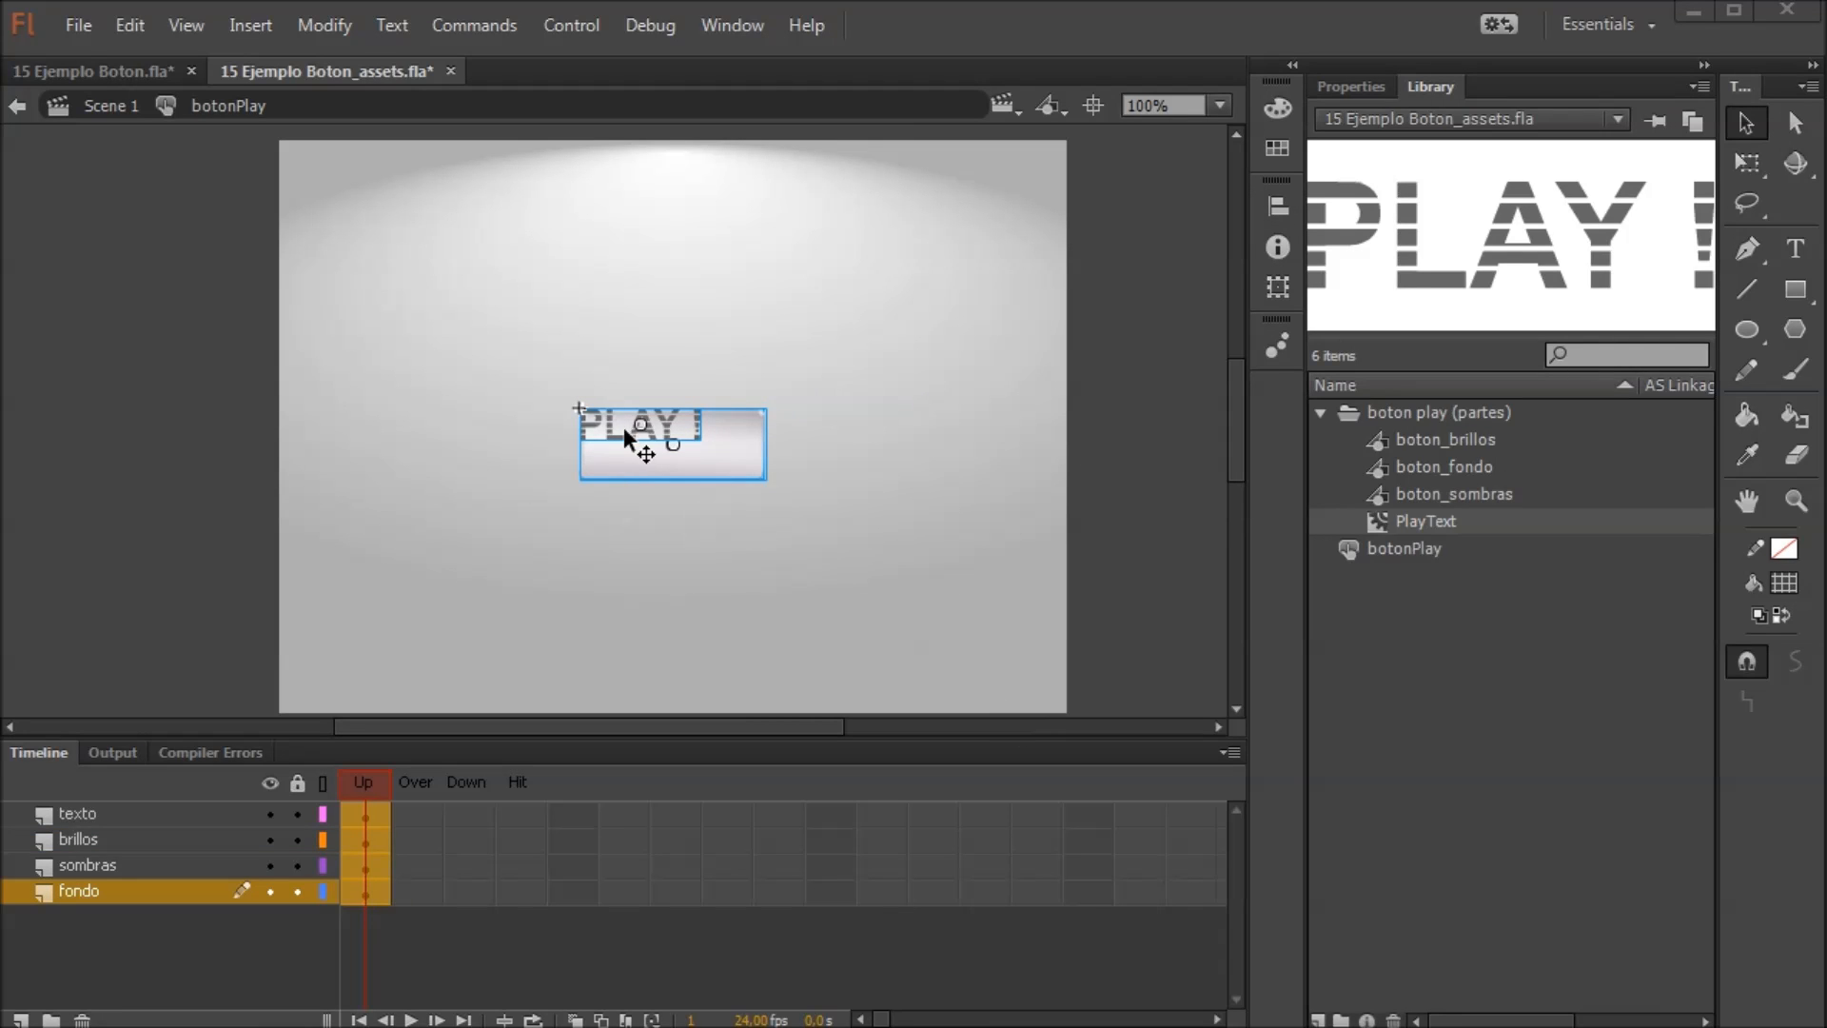
Hide the texto and brillos layers to leave only the button's background and shadow showing
{"action": "scroll", "coordinate": [624, 431], "scroll_direction": "up", "scroll_amount": 3}
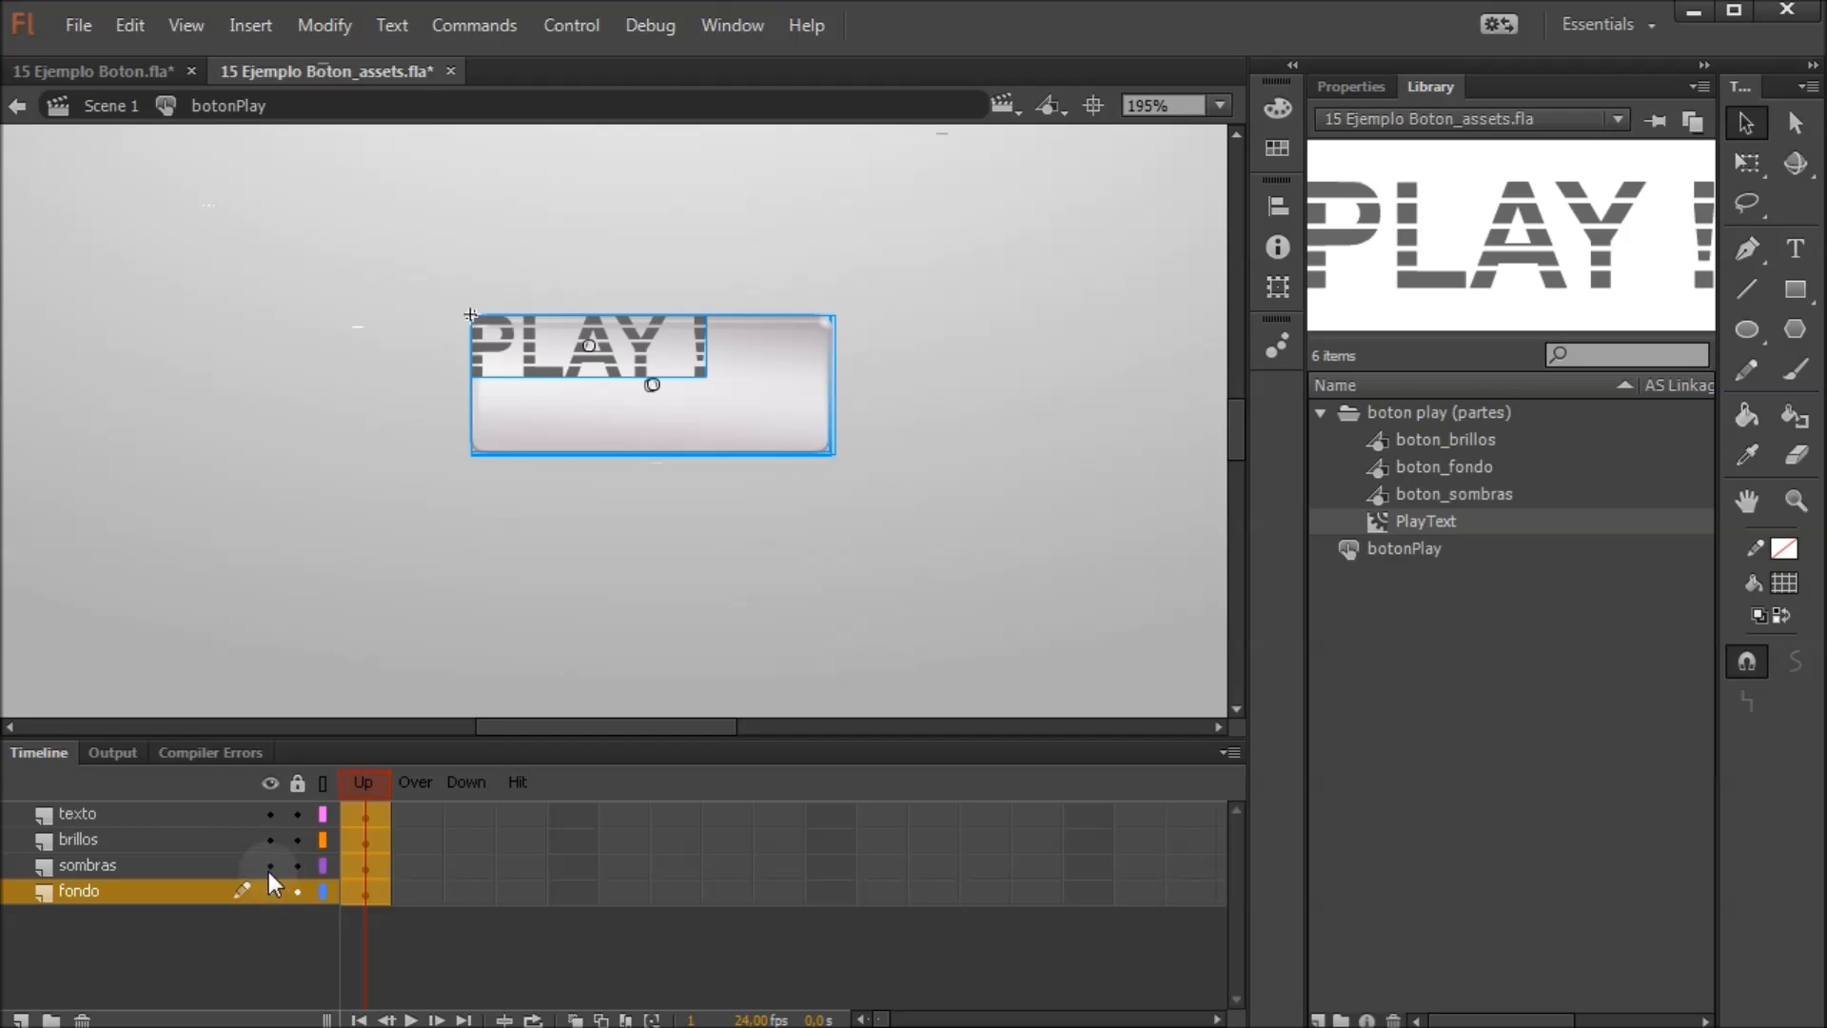
{"action": "left_click", "coordinate": [270, 816]}
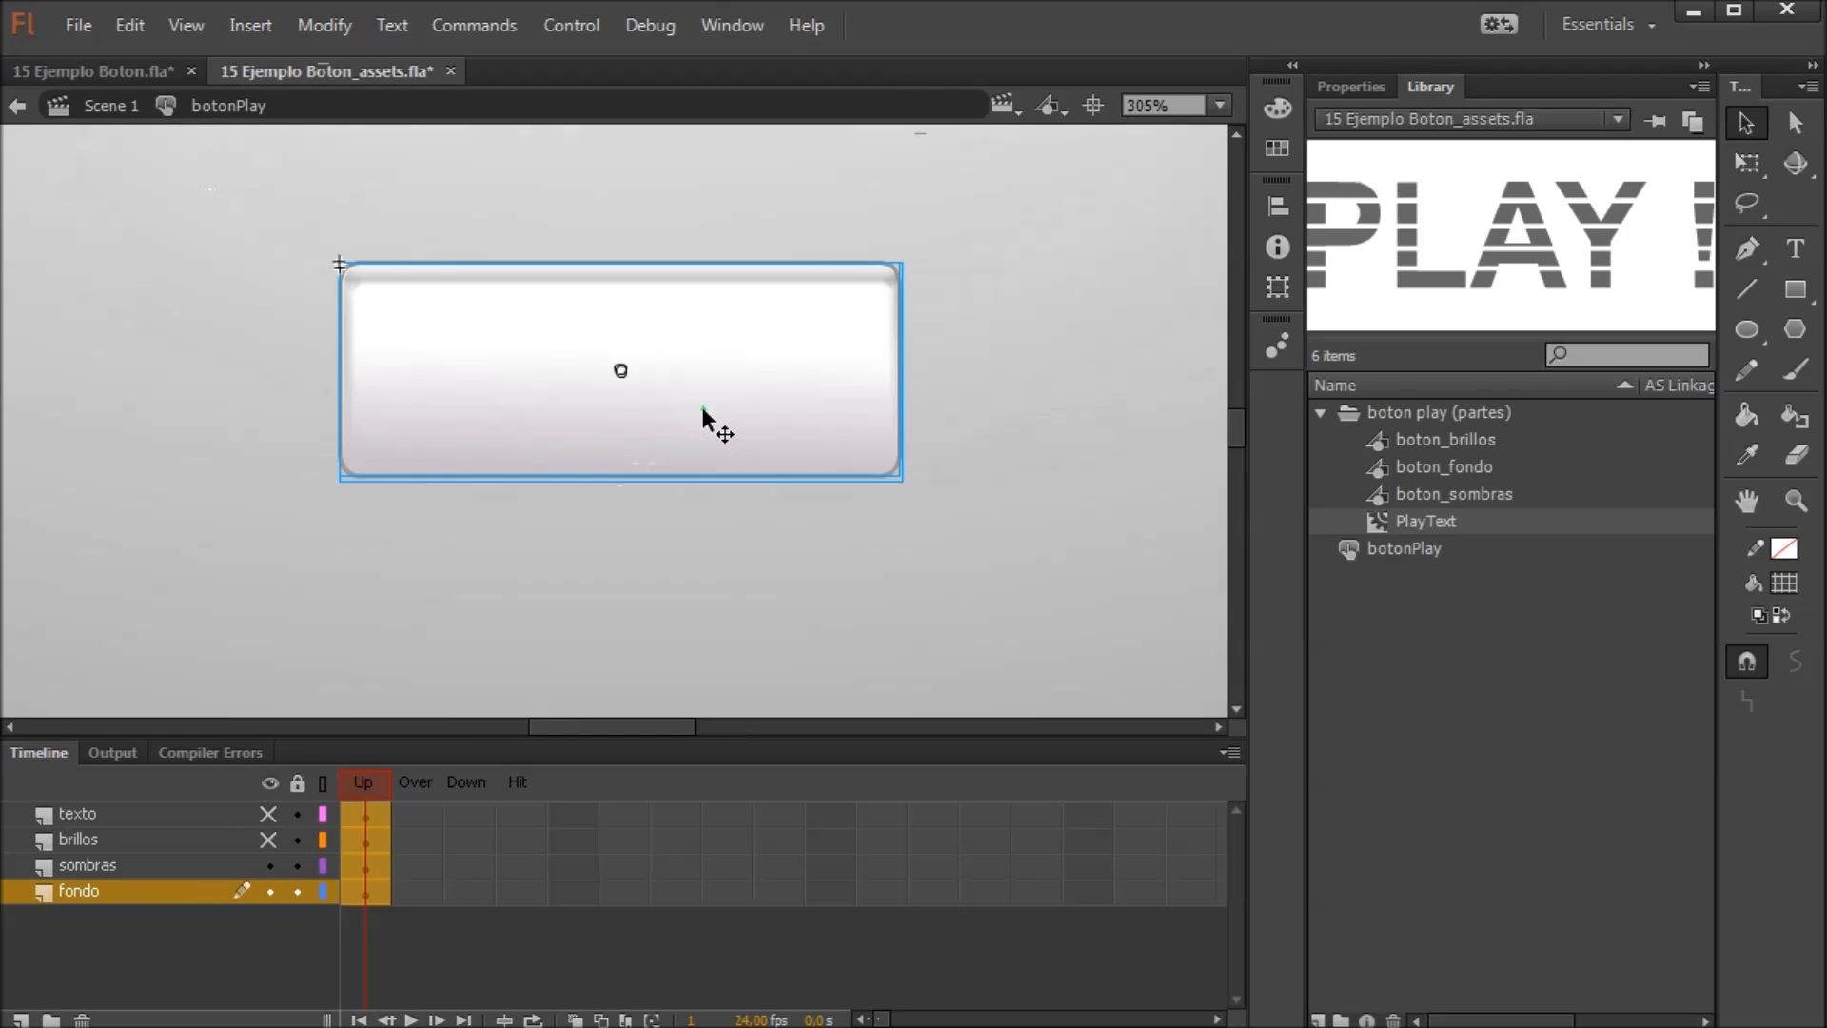
{"action": "scroll", "coordinate": [700, 407], "scroll_direction": "up", "scroll_amount": 3}
{"action": "scroll", "coordinate": [700, 407], "scroll_direction": "down", "scroll_amount": 1}
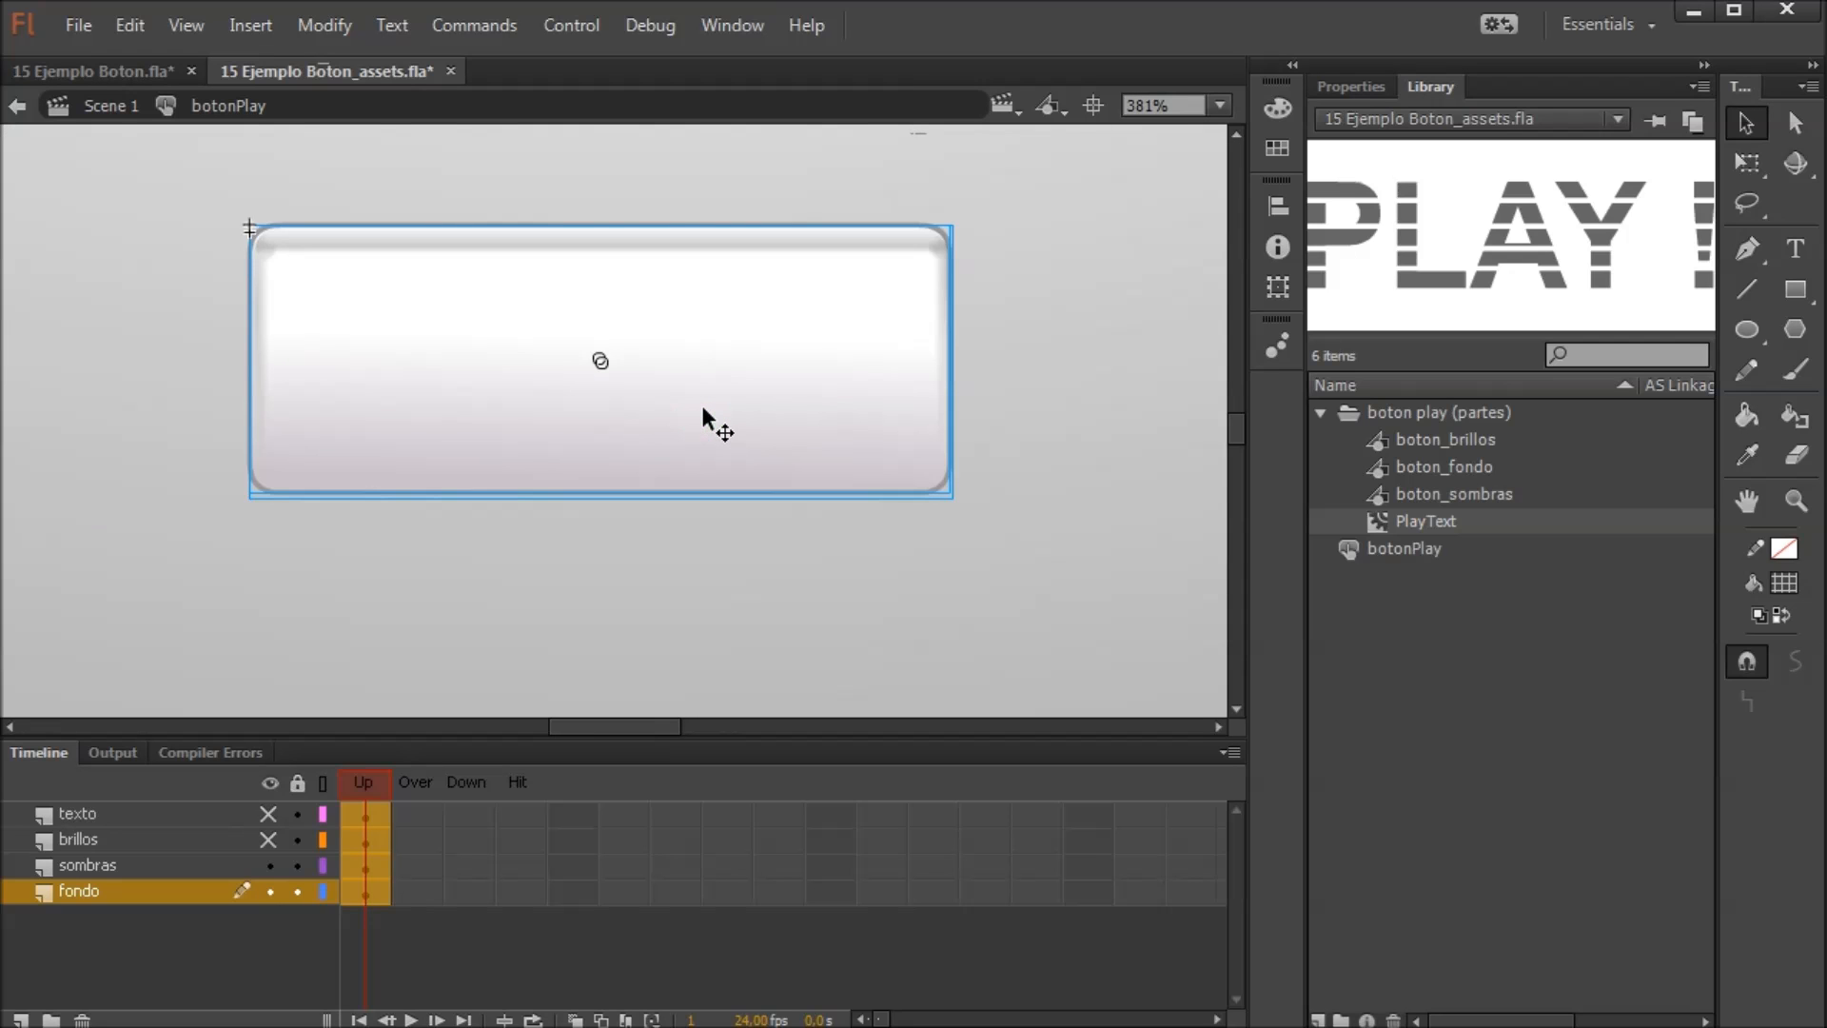
Flip the boton_sombras graphic vertically with Free Transform so the shadow lies along the button's lower edge
{"action": "left_click", "coordinate": [161, 866]}
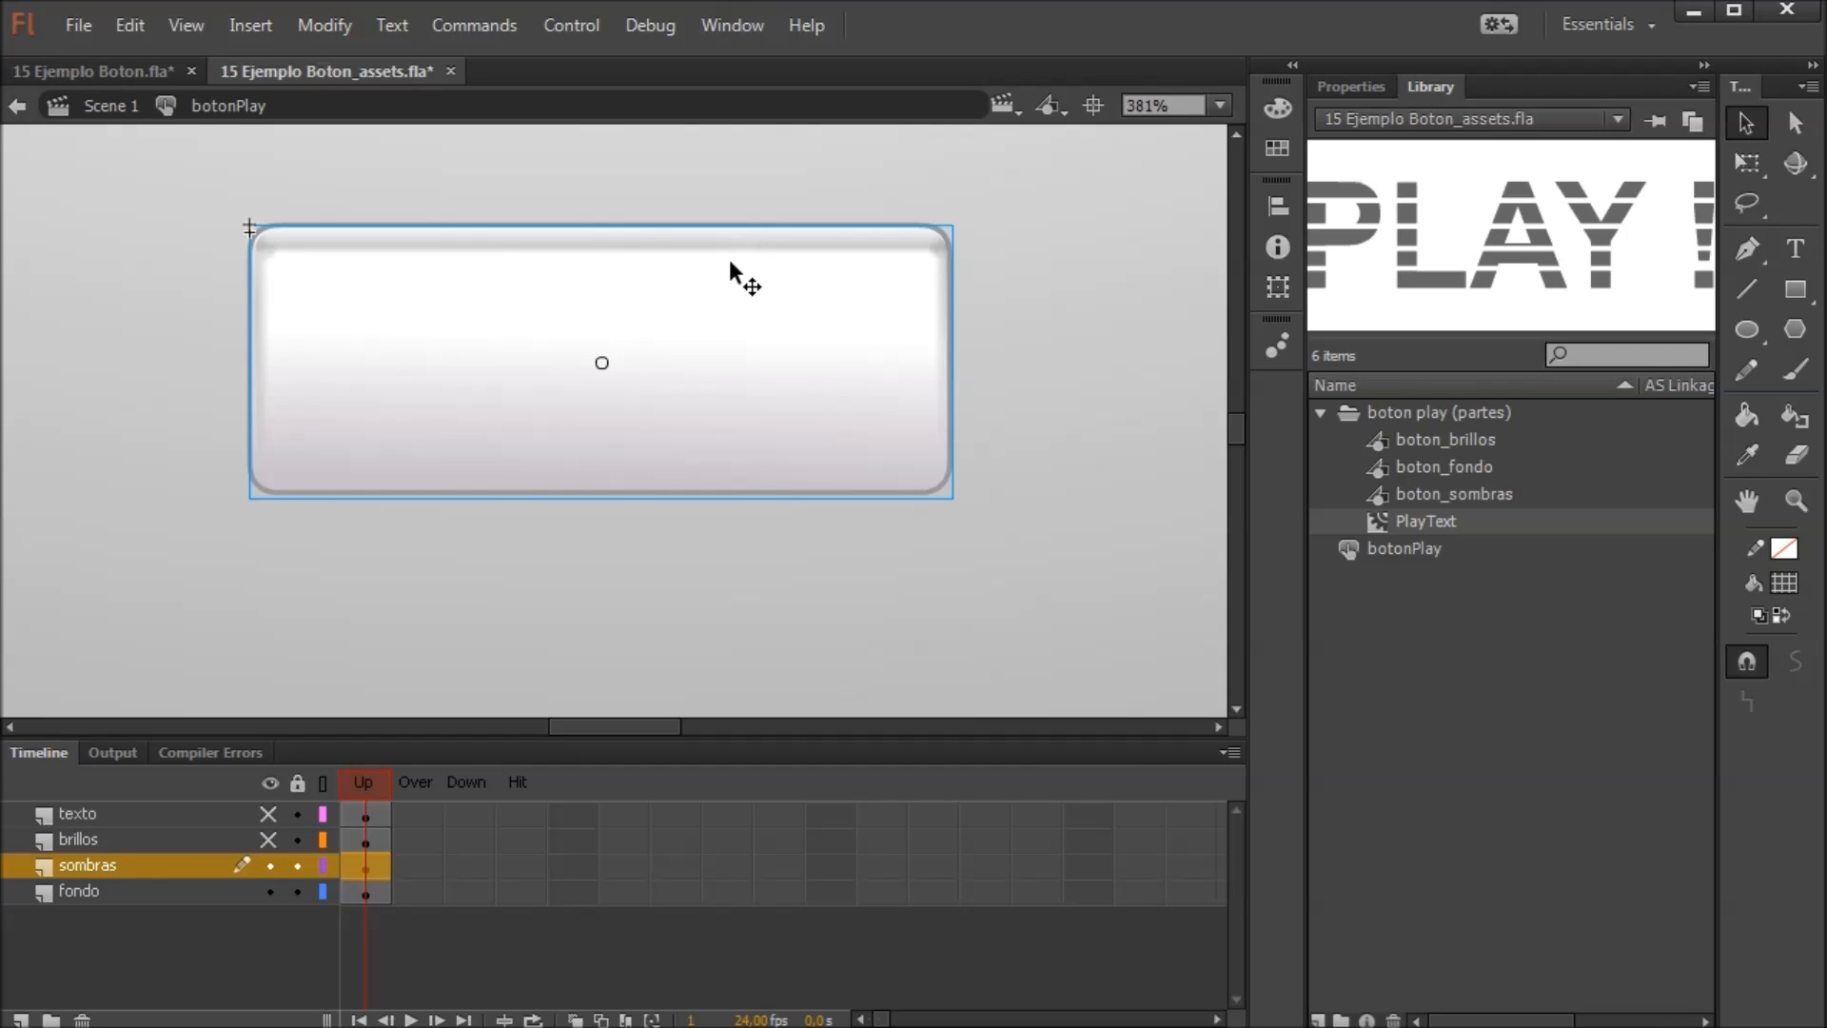
{"action": "key", "text": "q"}
{"action": "mouse_move", "coordinate": [964, 219]}
{"action": "left_mouse_down"}
{"action": "mouse_move", "coordinate": [533, 95]}
{"action": "mouse_move", "coordinate": [127, 265]}
{"action": "mouse_move", "coordinate": [127, 448]}
{"action": "mouse_move", "coordinate": [149, 511]}
{"action": "left_mouse_up"}
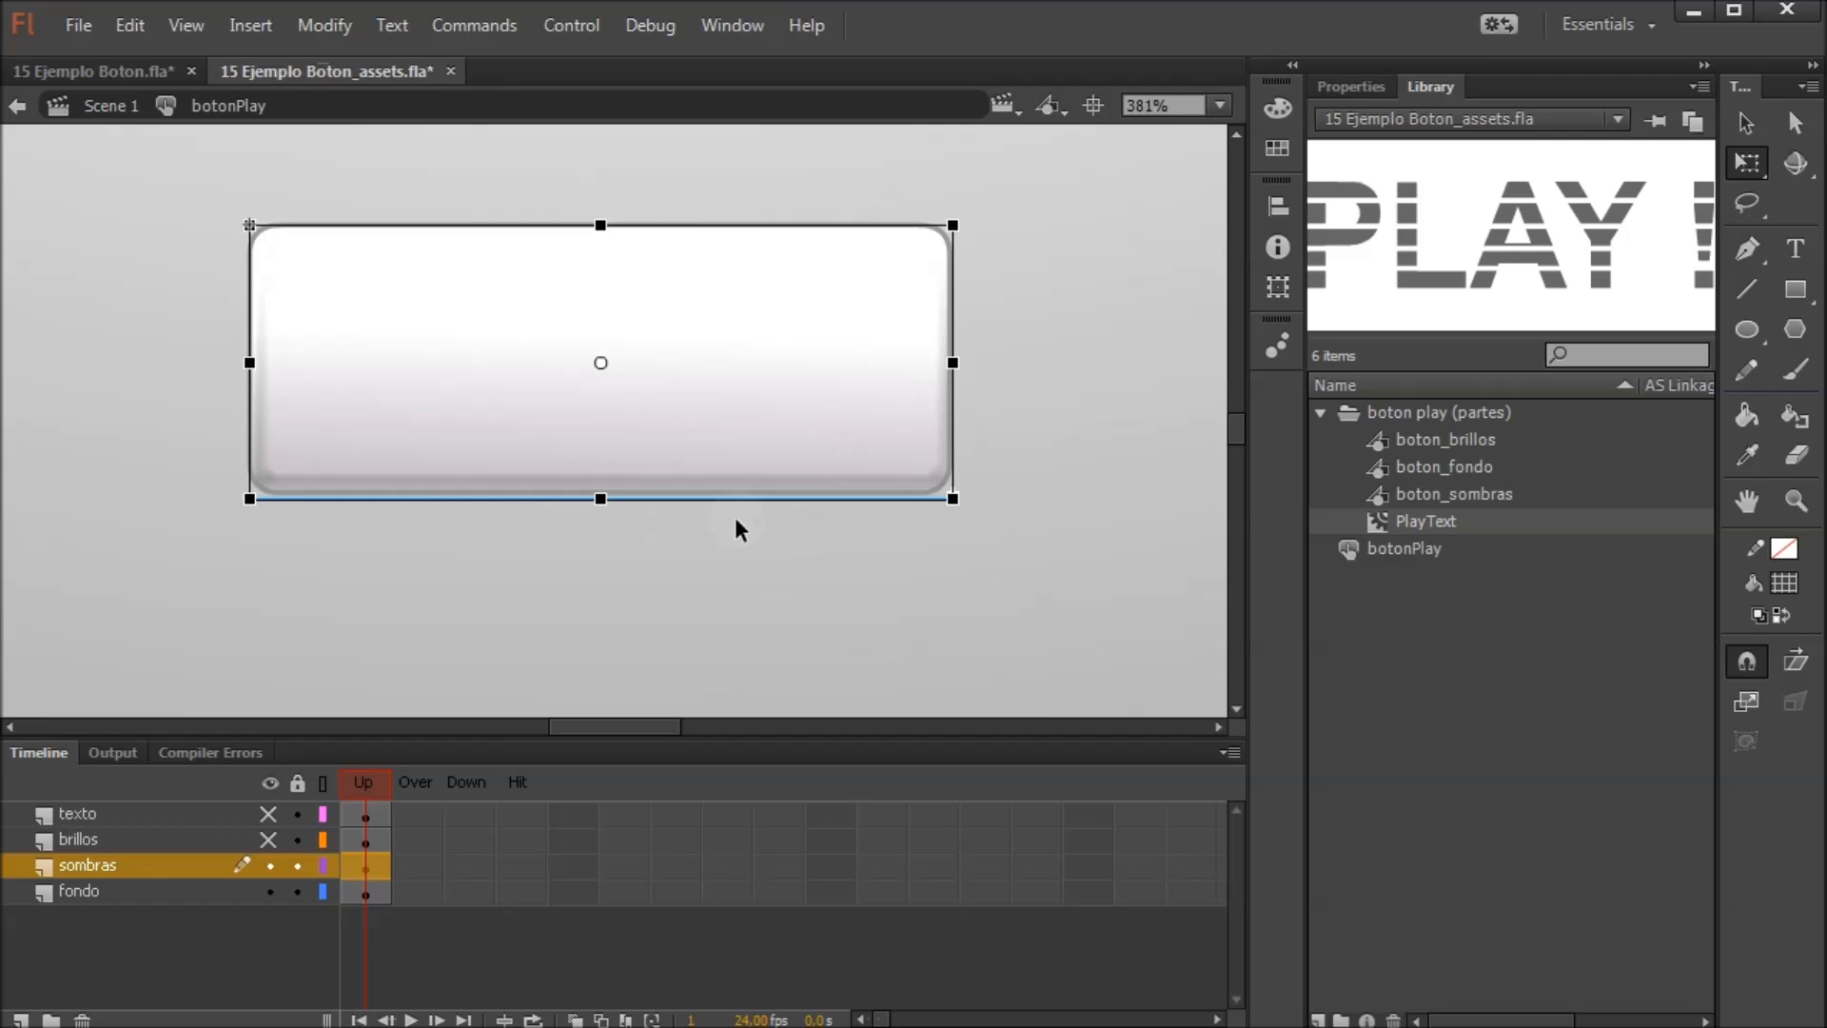
{"action": "left_click", "coordinate": [1038, 495]}
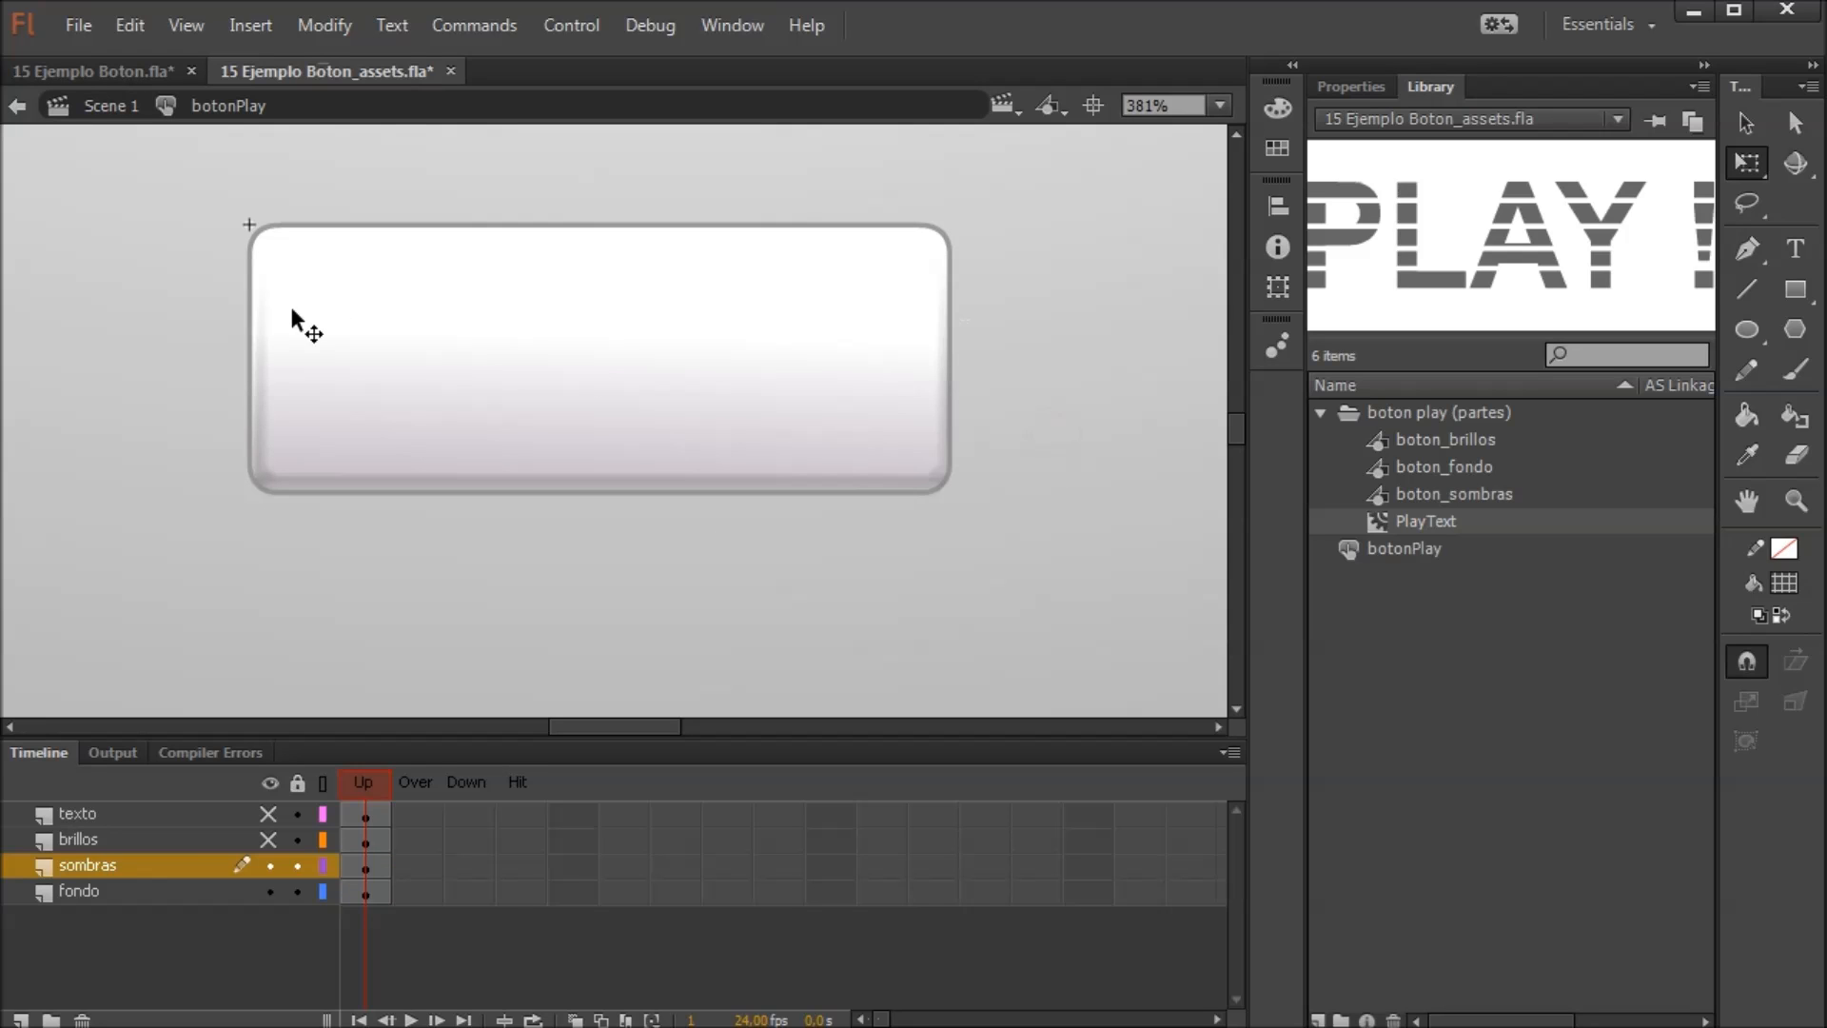
{"action": "left_click", "coordinate": [635, 371]}
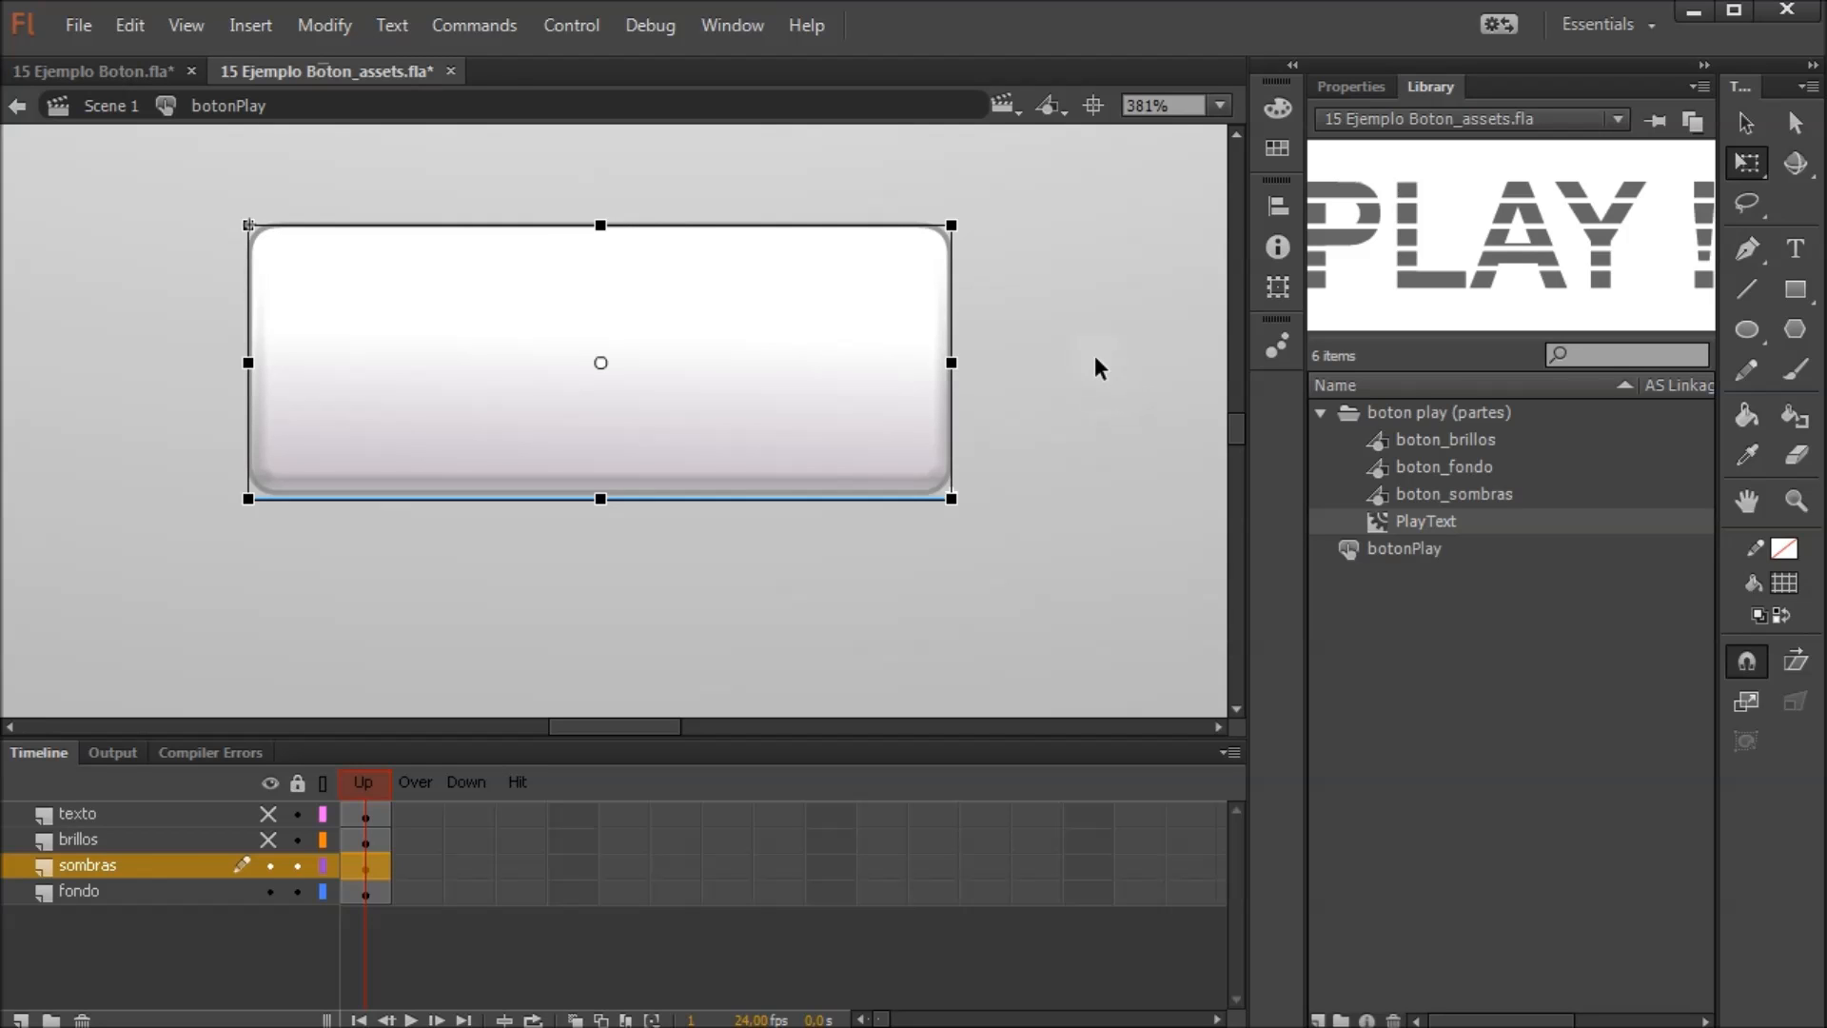
{"action": "left_click", "coordinate": [1065, 395]}
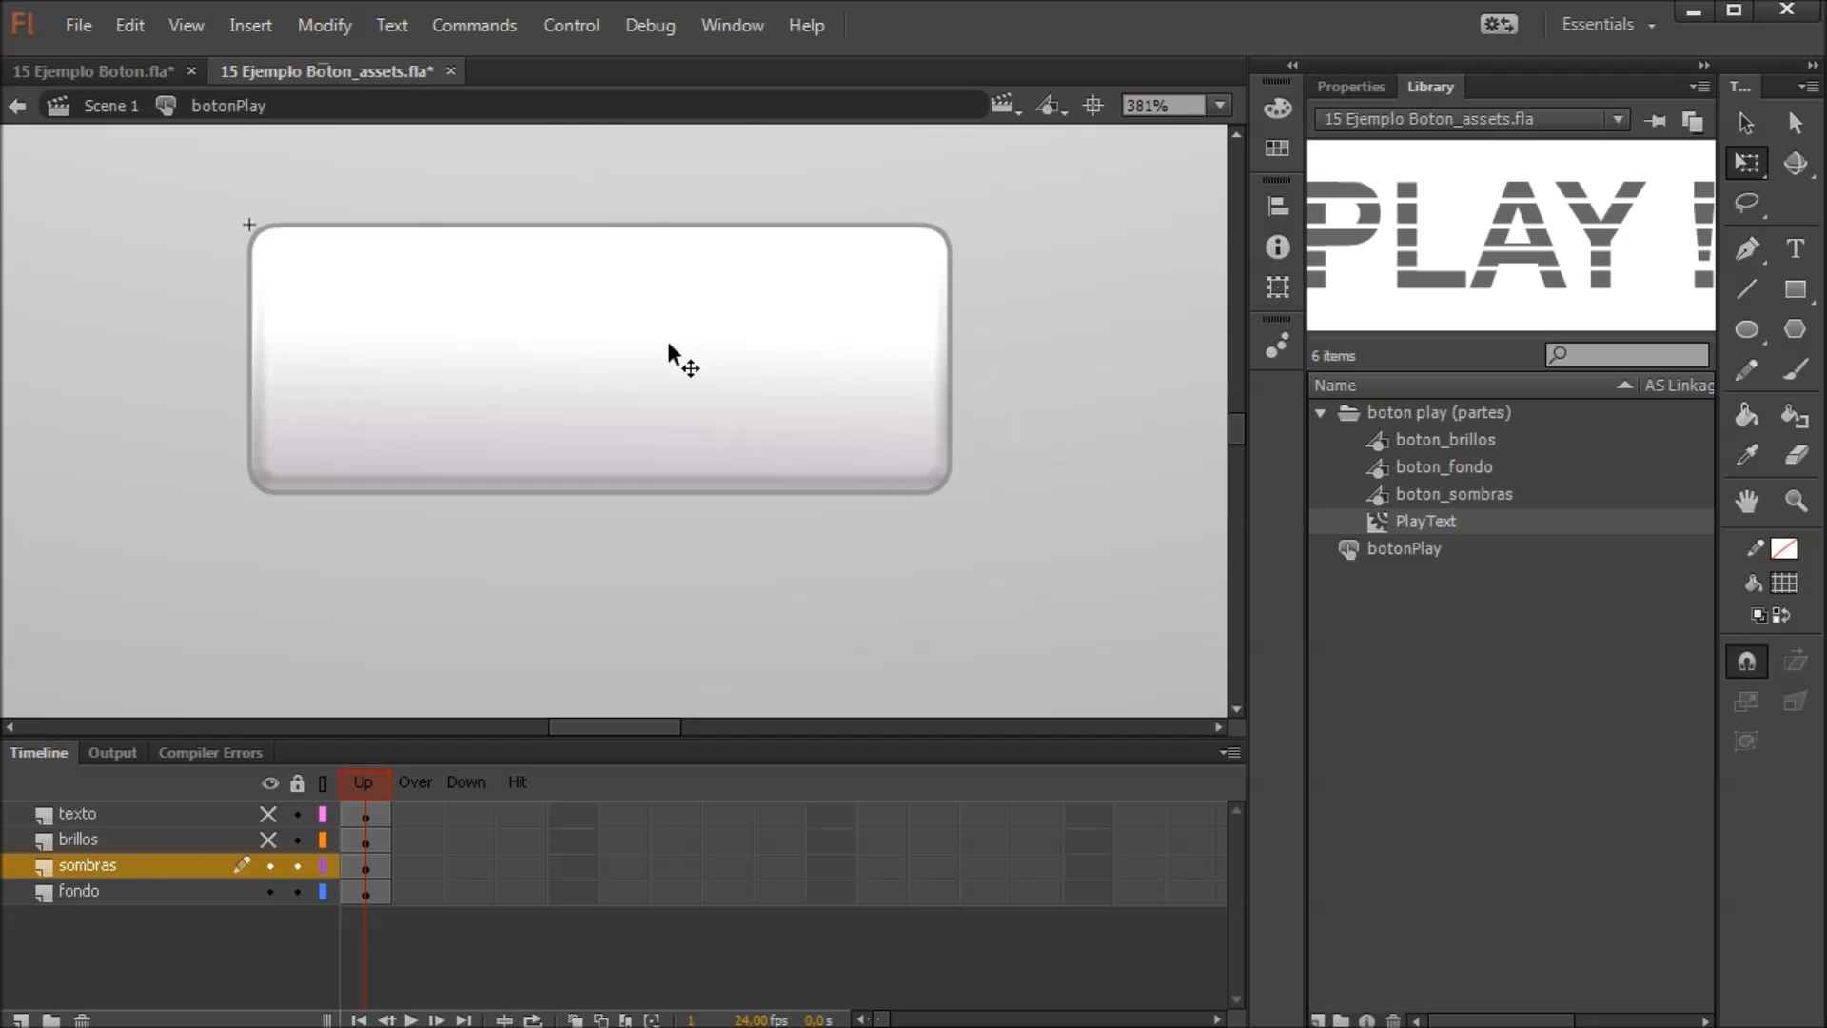
Lock the sombras layer and show the brillos layer again
{"action": "left_click", "coordinate": [267, 865]}
{"action": "left_click", "coordinate": [270, 865]}
{"action": "left_click", "coordinate": [267, 839]}
{"action": "left_click", "coordinate": [373, 876]}
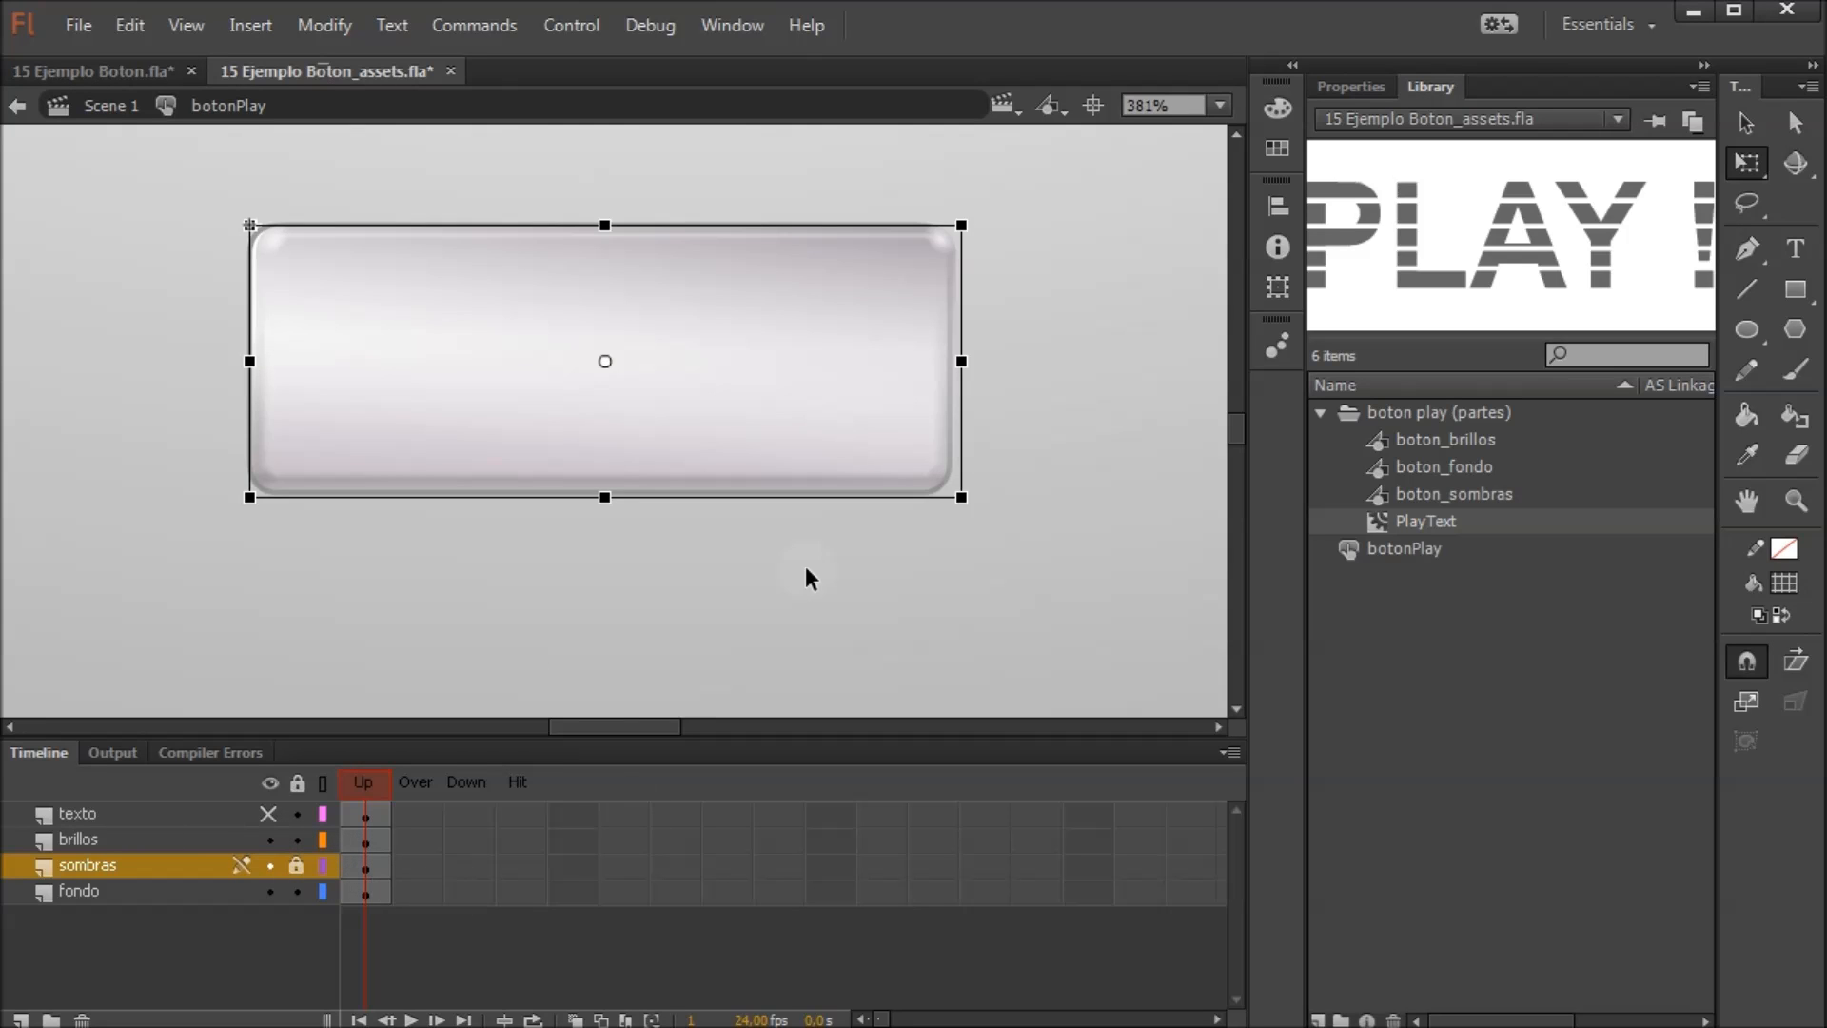
Nudge the boton_brillos highlight slightly left and down to centre it over the button background
{"action": "left_click", "coordinate": [694, 316]}
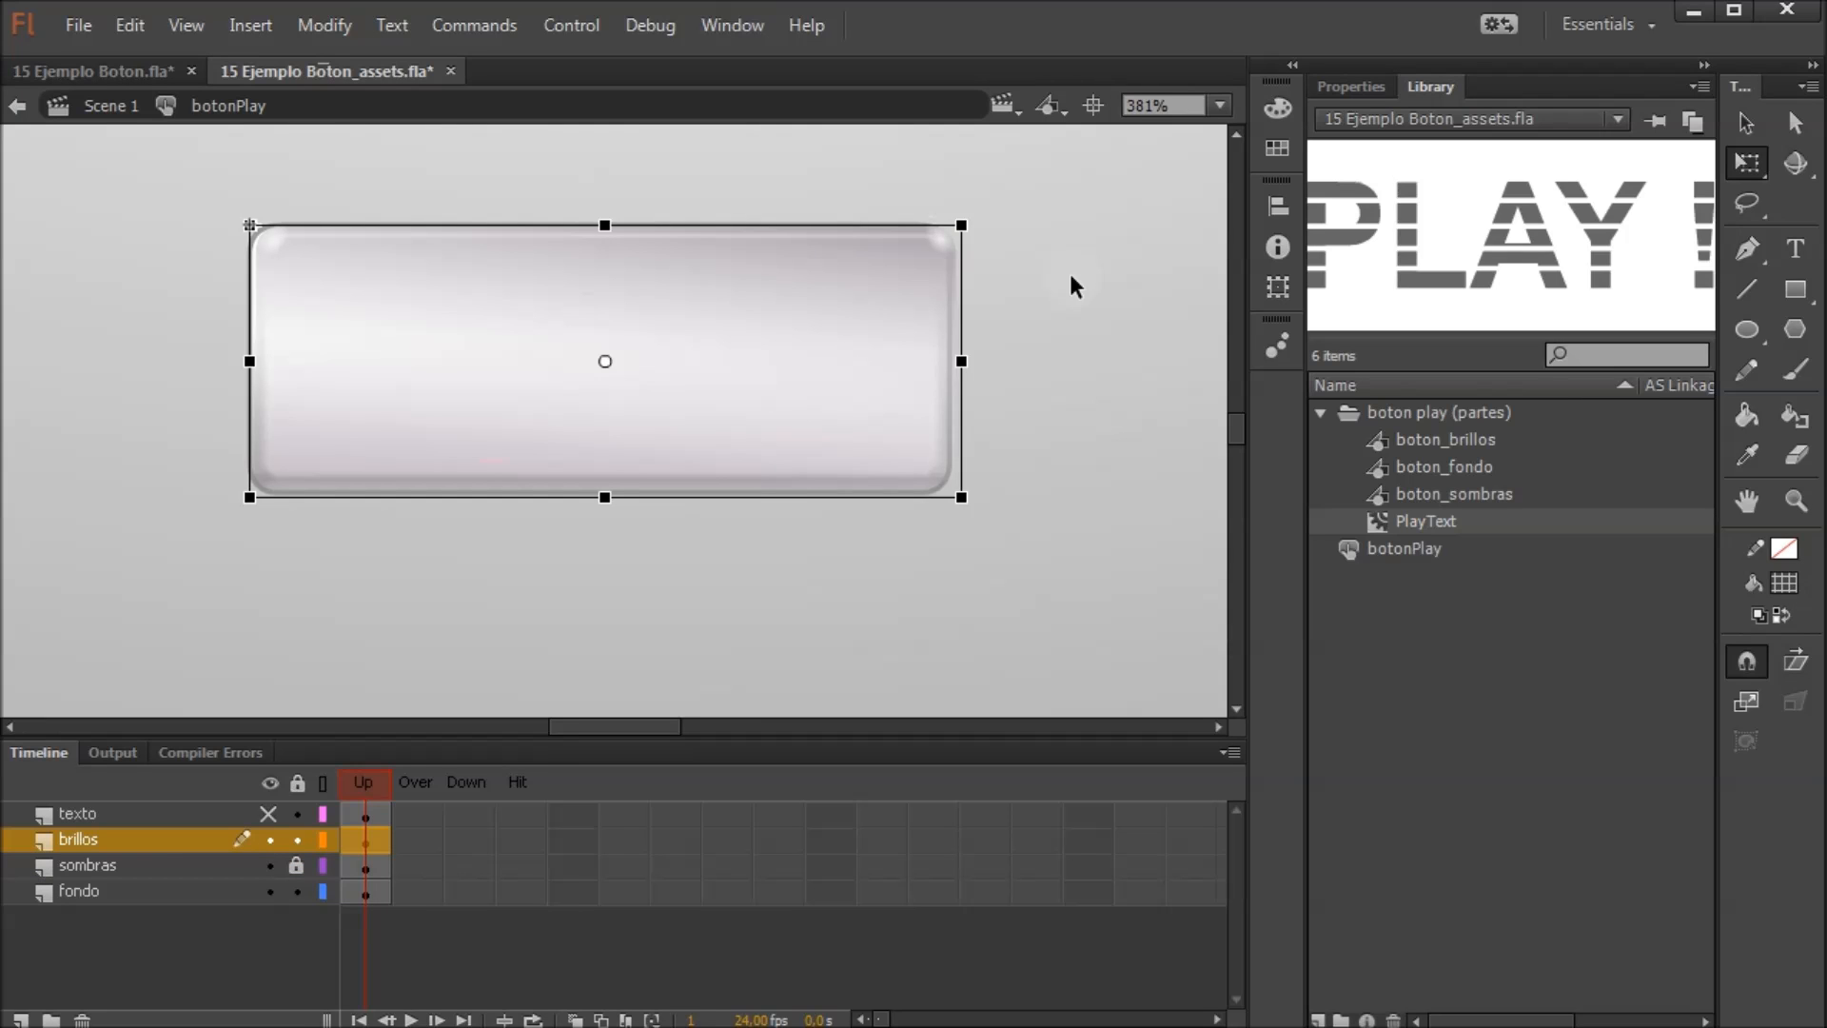
{"action": "key", "text": "Left"}
{"action": "key", "text": "Left"}
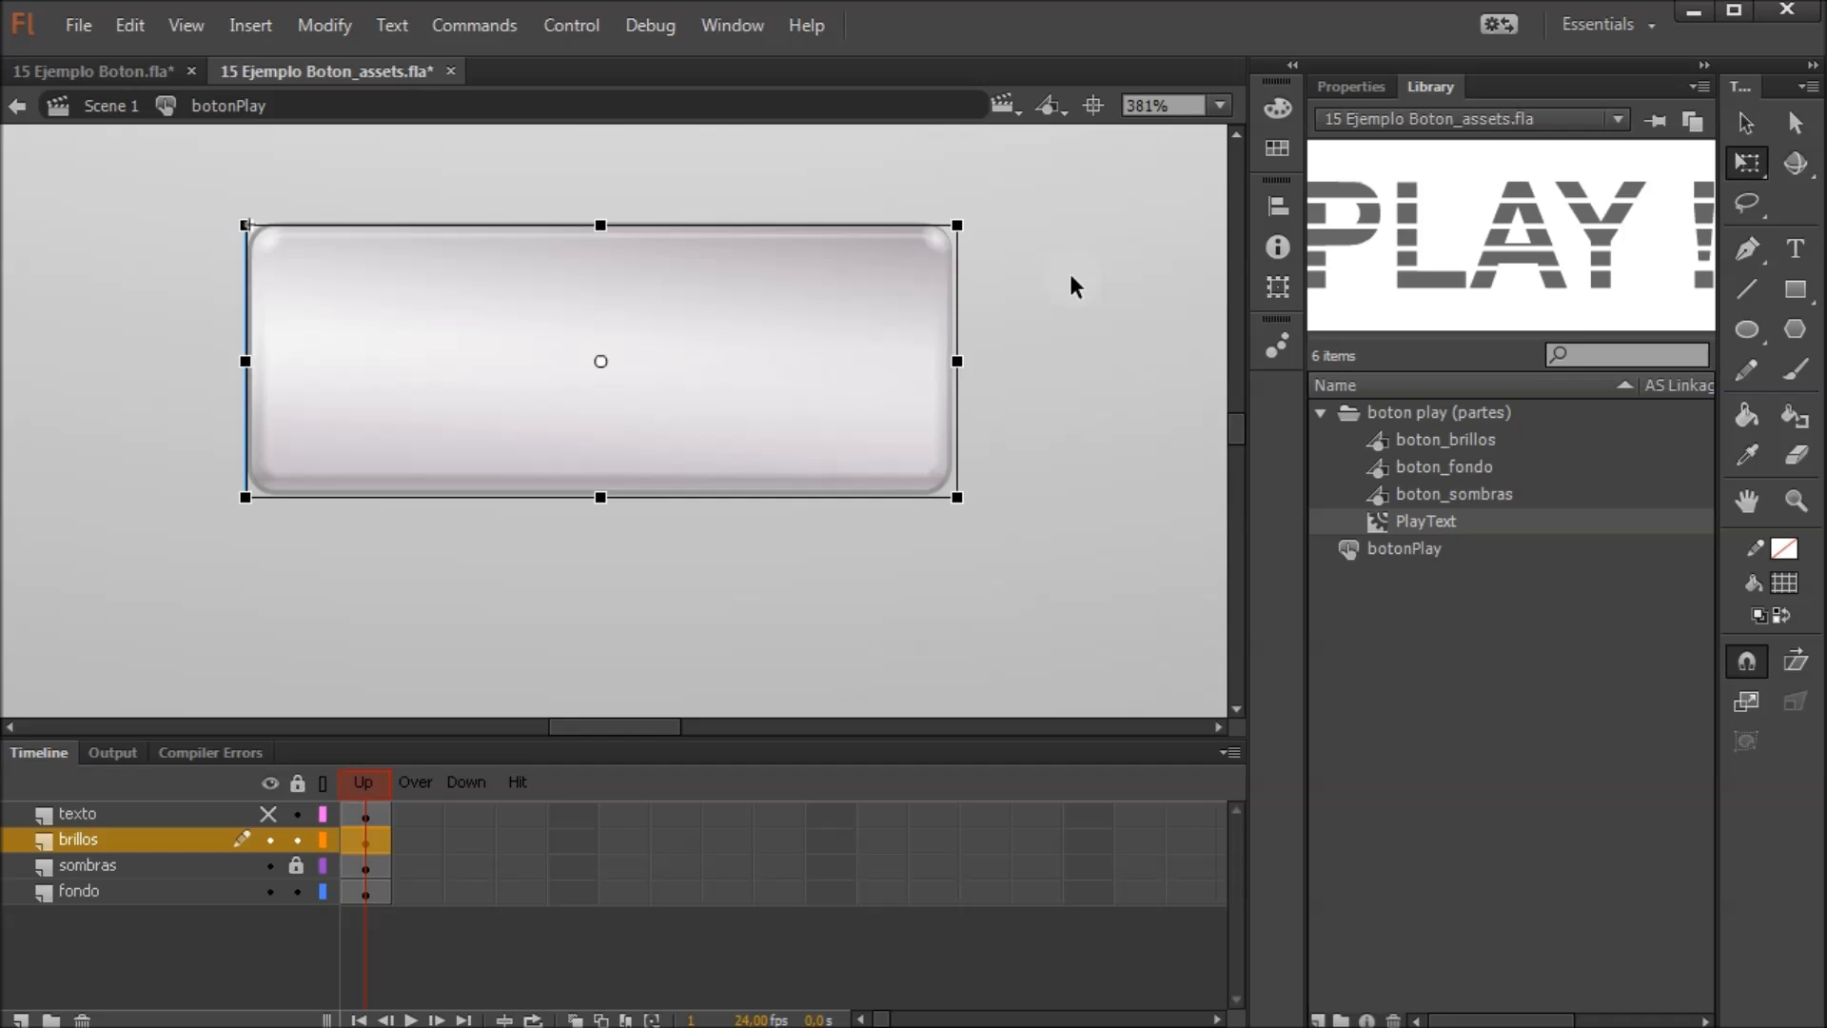
{"action": "key", "text": "Right"}
{"action": "key", "text": "Left"}
{"action": "key", "text": "Down"}
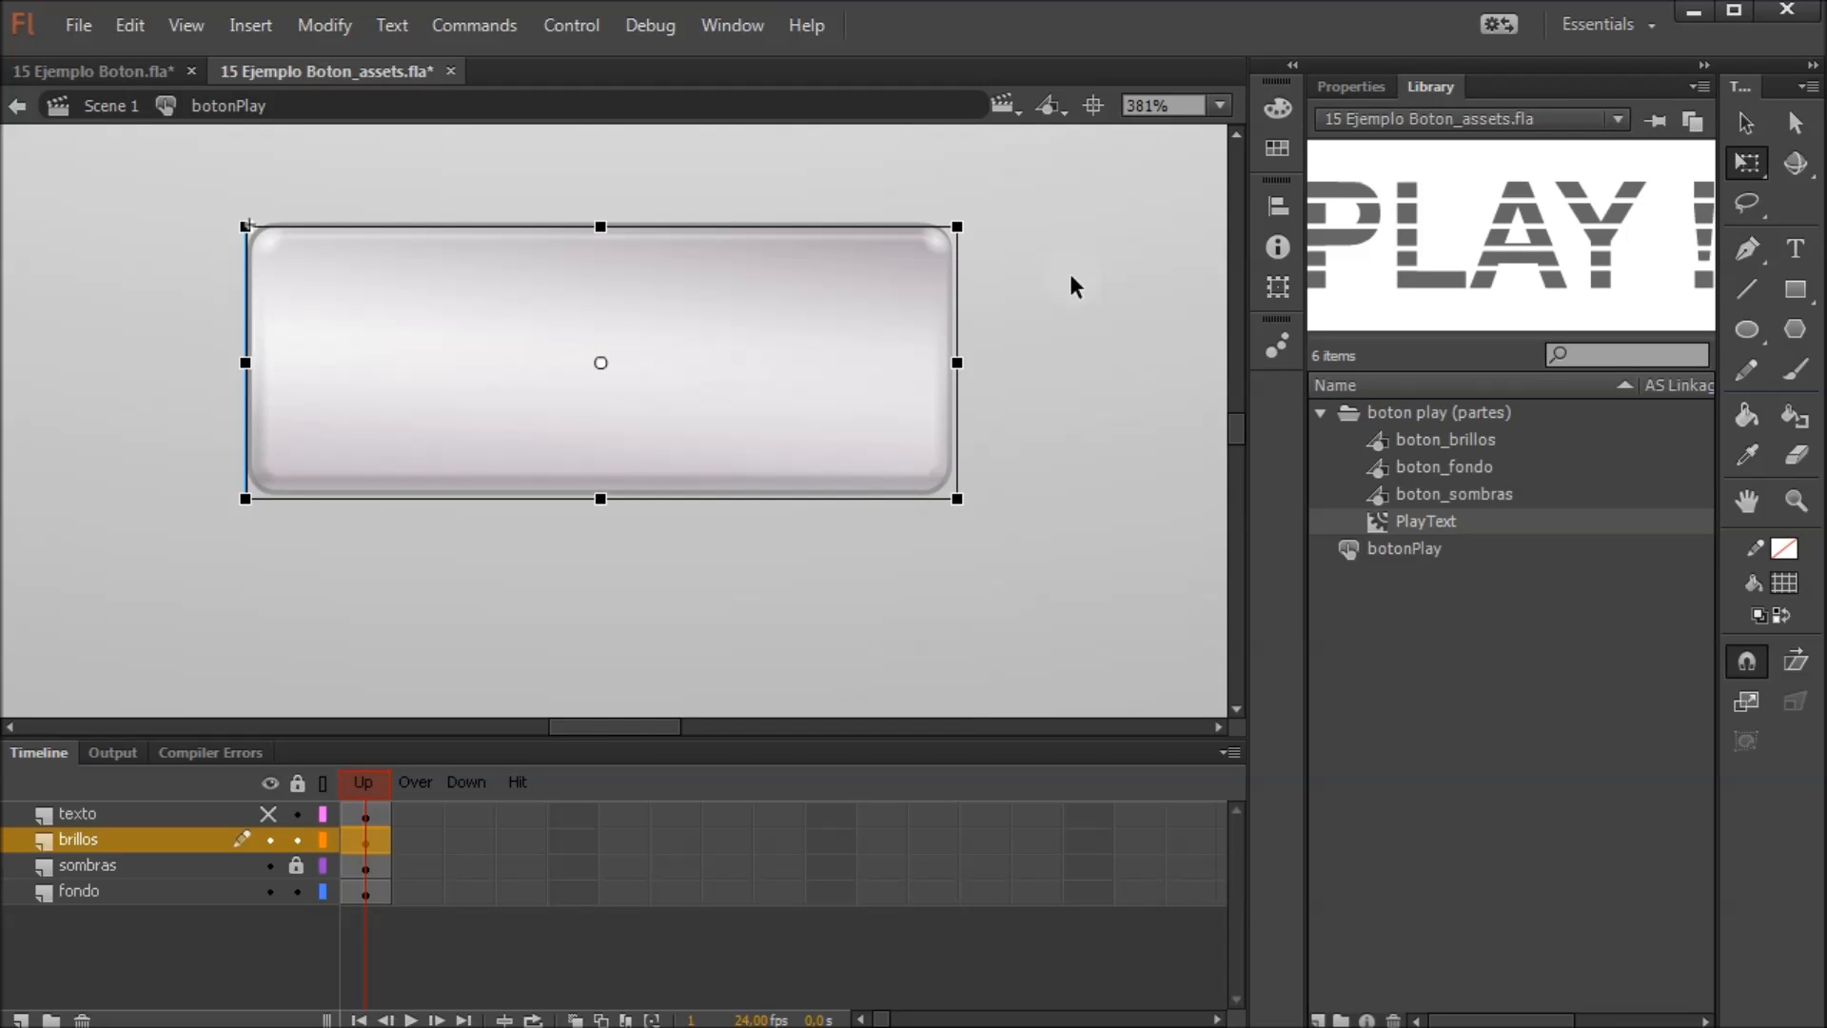
{"action": "key", "text": "Down"}
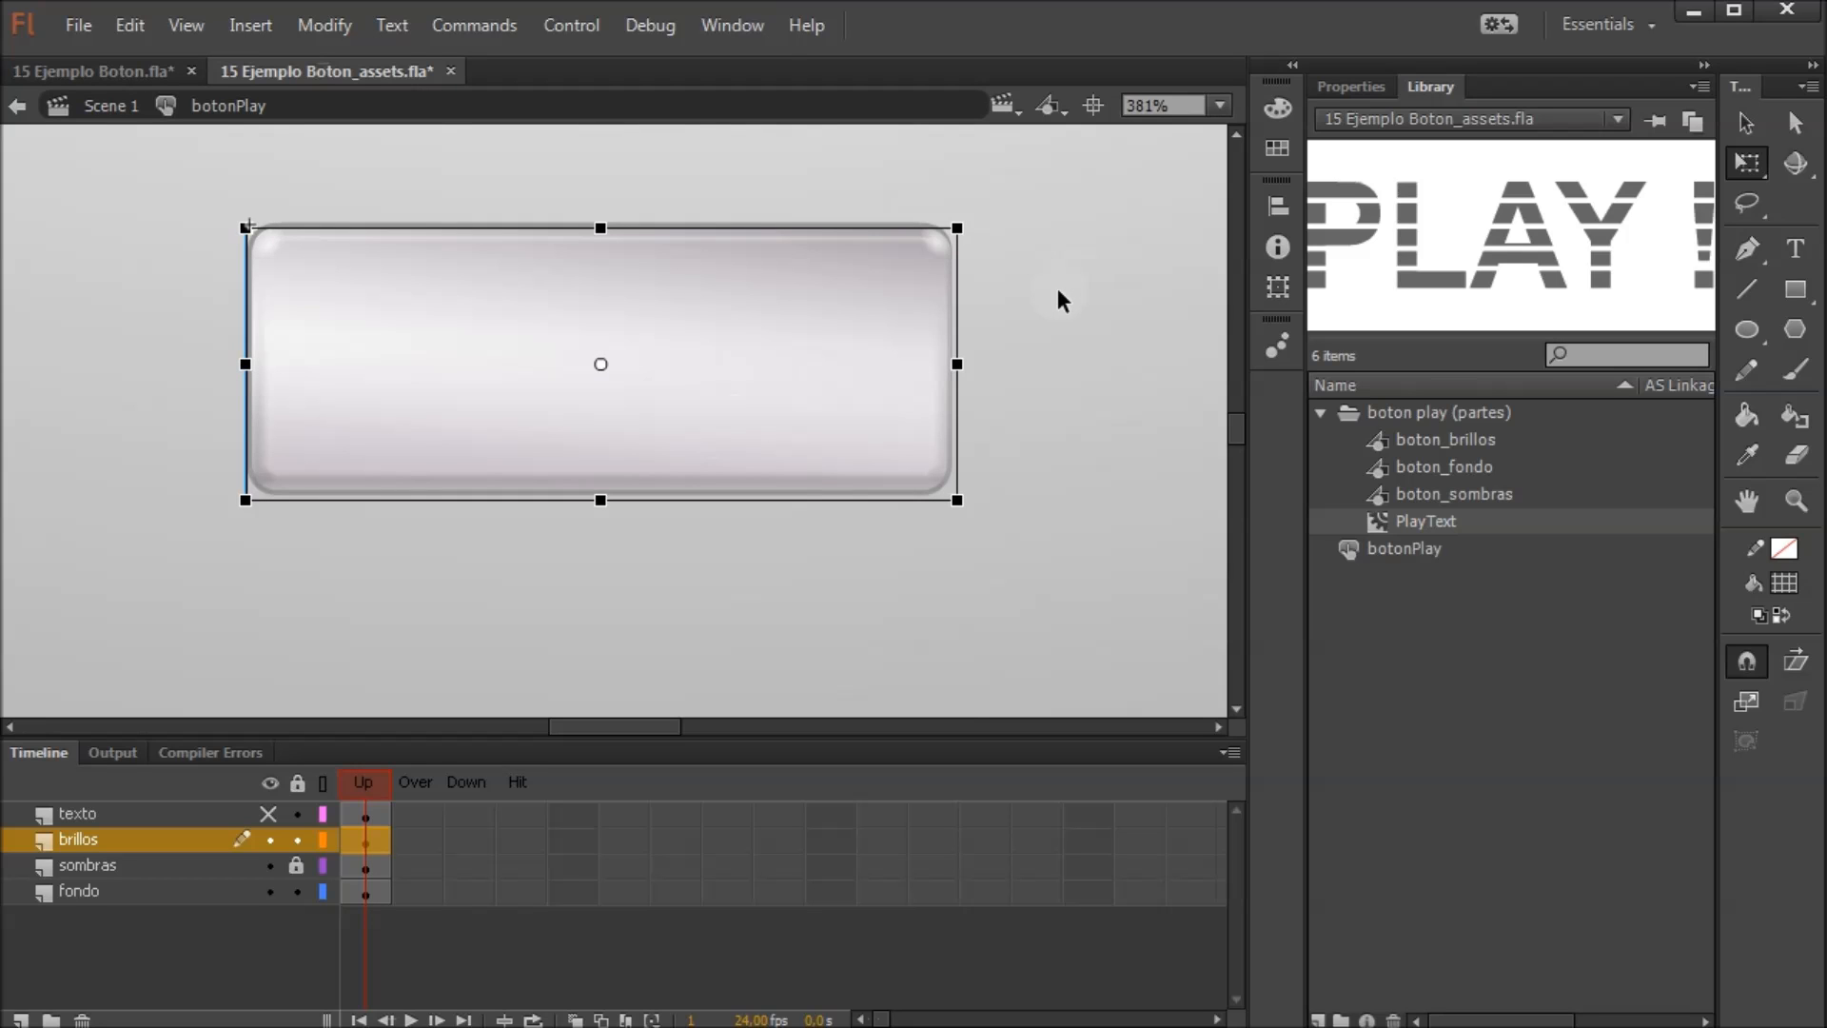
{"action": "key", "text": "Left"}
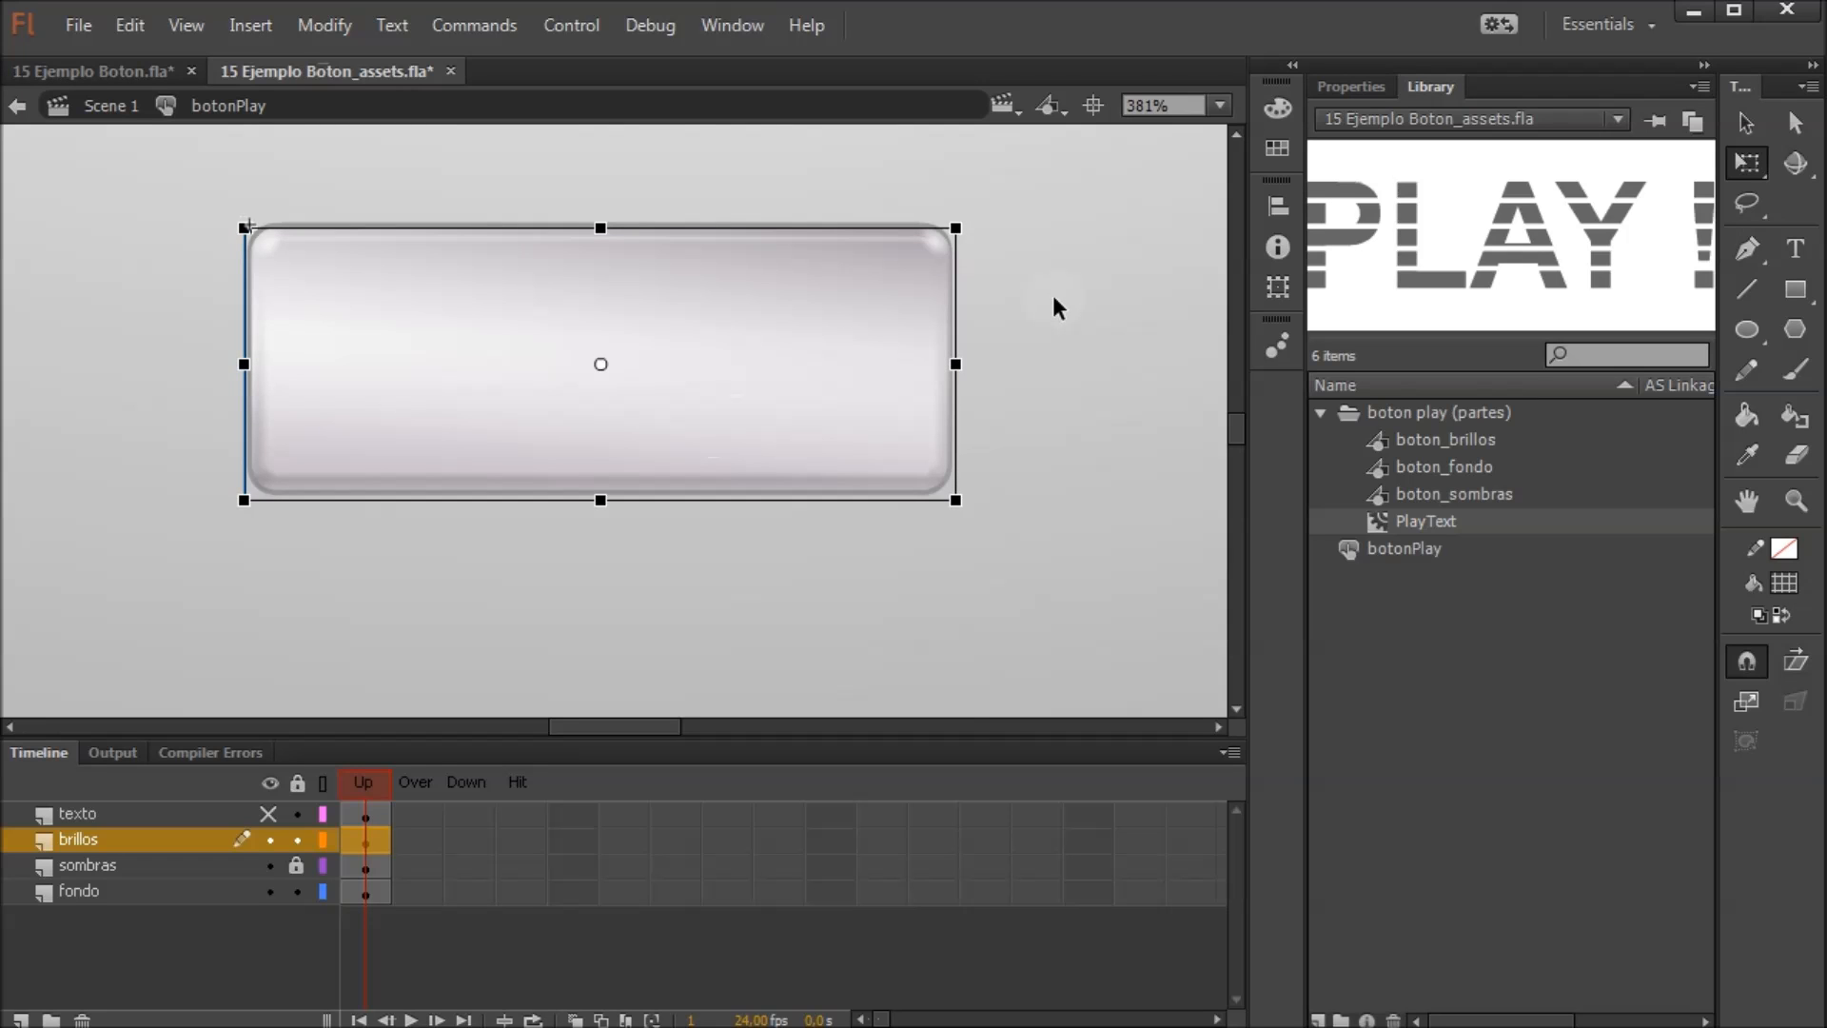
{"action": "left_click", "coordinate": [1056, 295]}
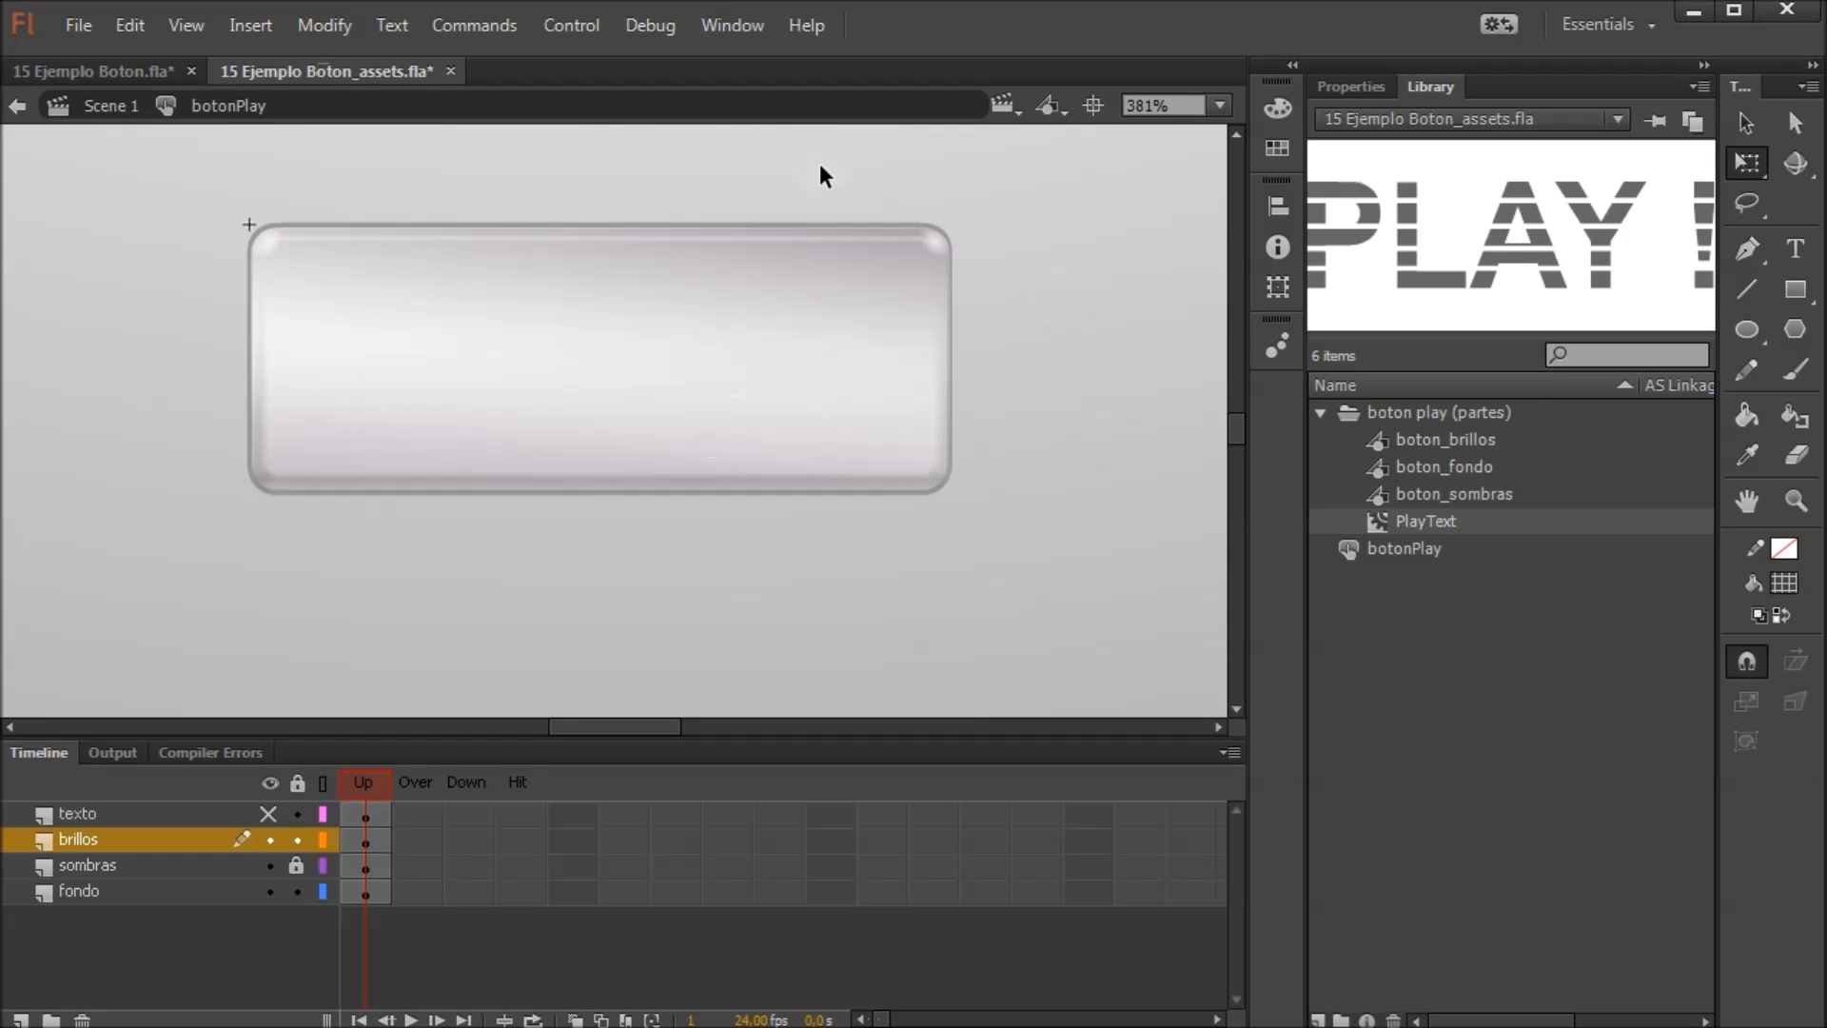
Show the texto layer again and move the PLAY ! text to the centre of the button
{"action": "left_click", "coordinate": [268, 813]}
{"action": "left_click", "coordinate": [155, 813]}
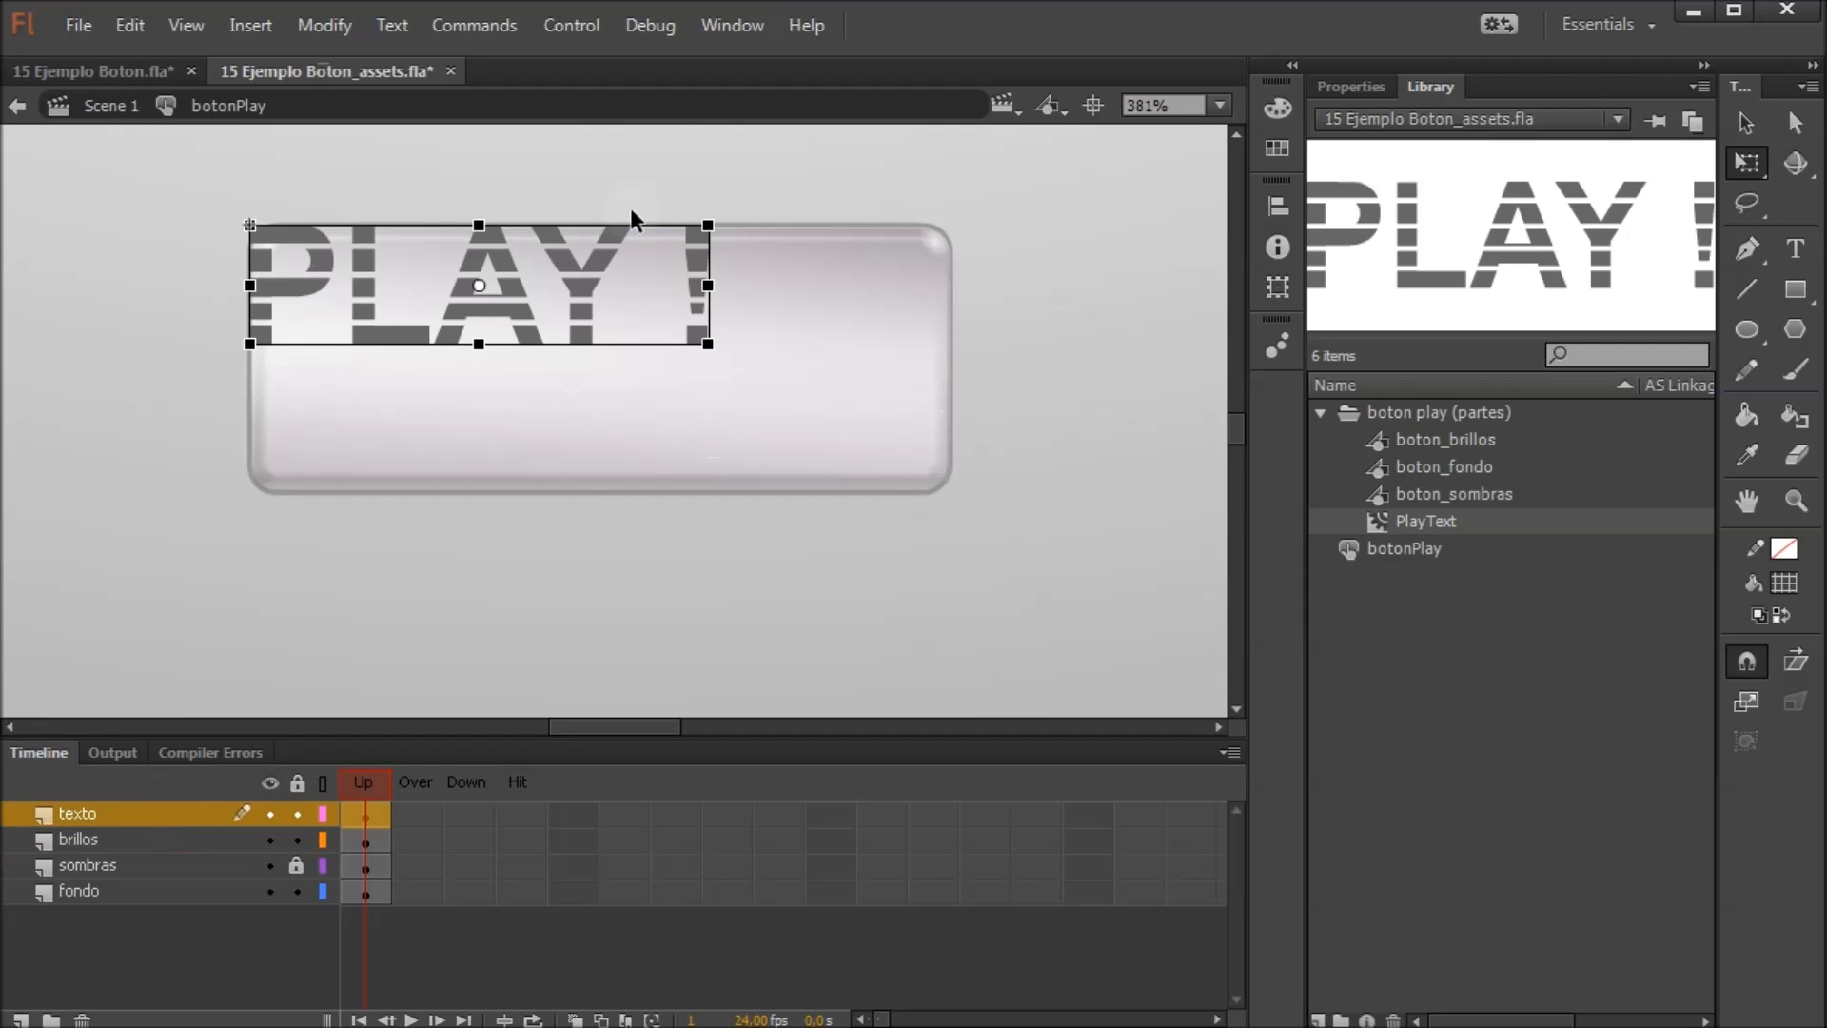
{"action": "left_click_drag", "start_coordinate": [599, 314], "coordinate": [712, 360]}
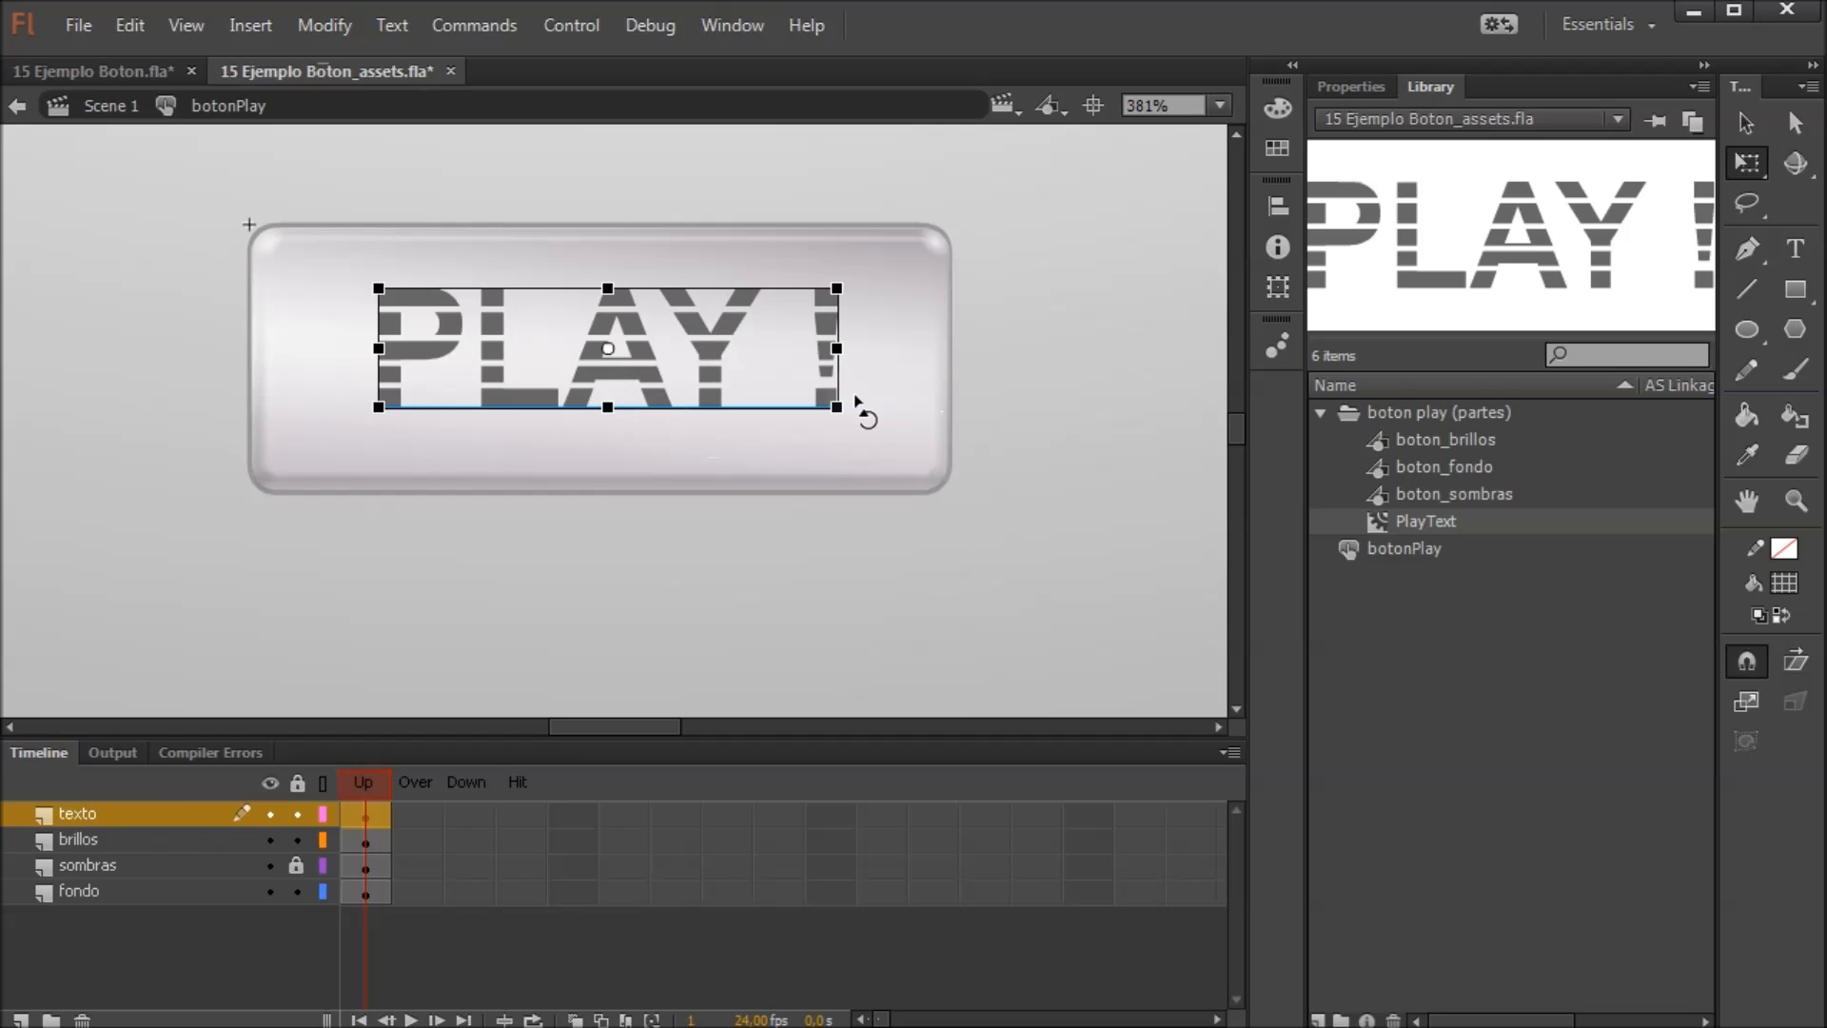
{"action": "key", "text": "Down"}
{"action": "key", "text": "Down"}
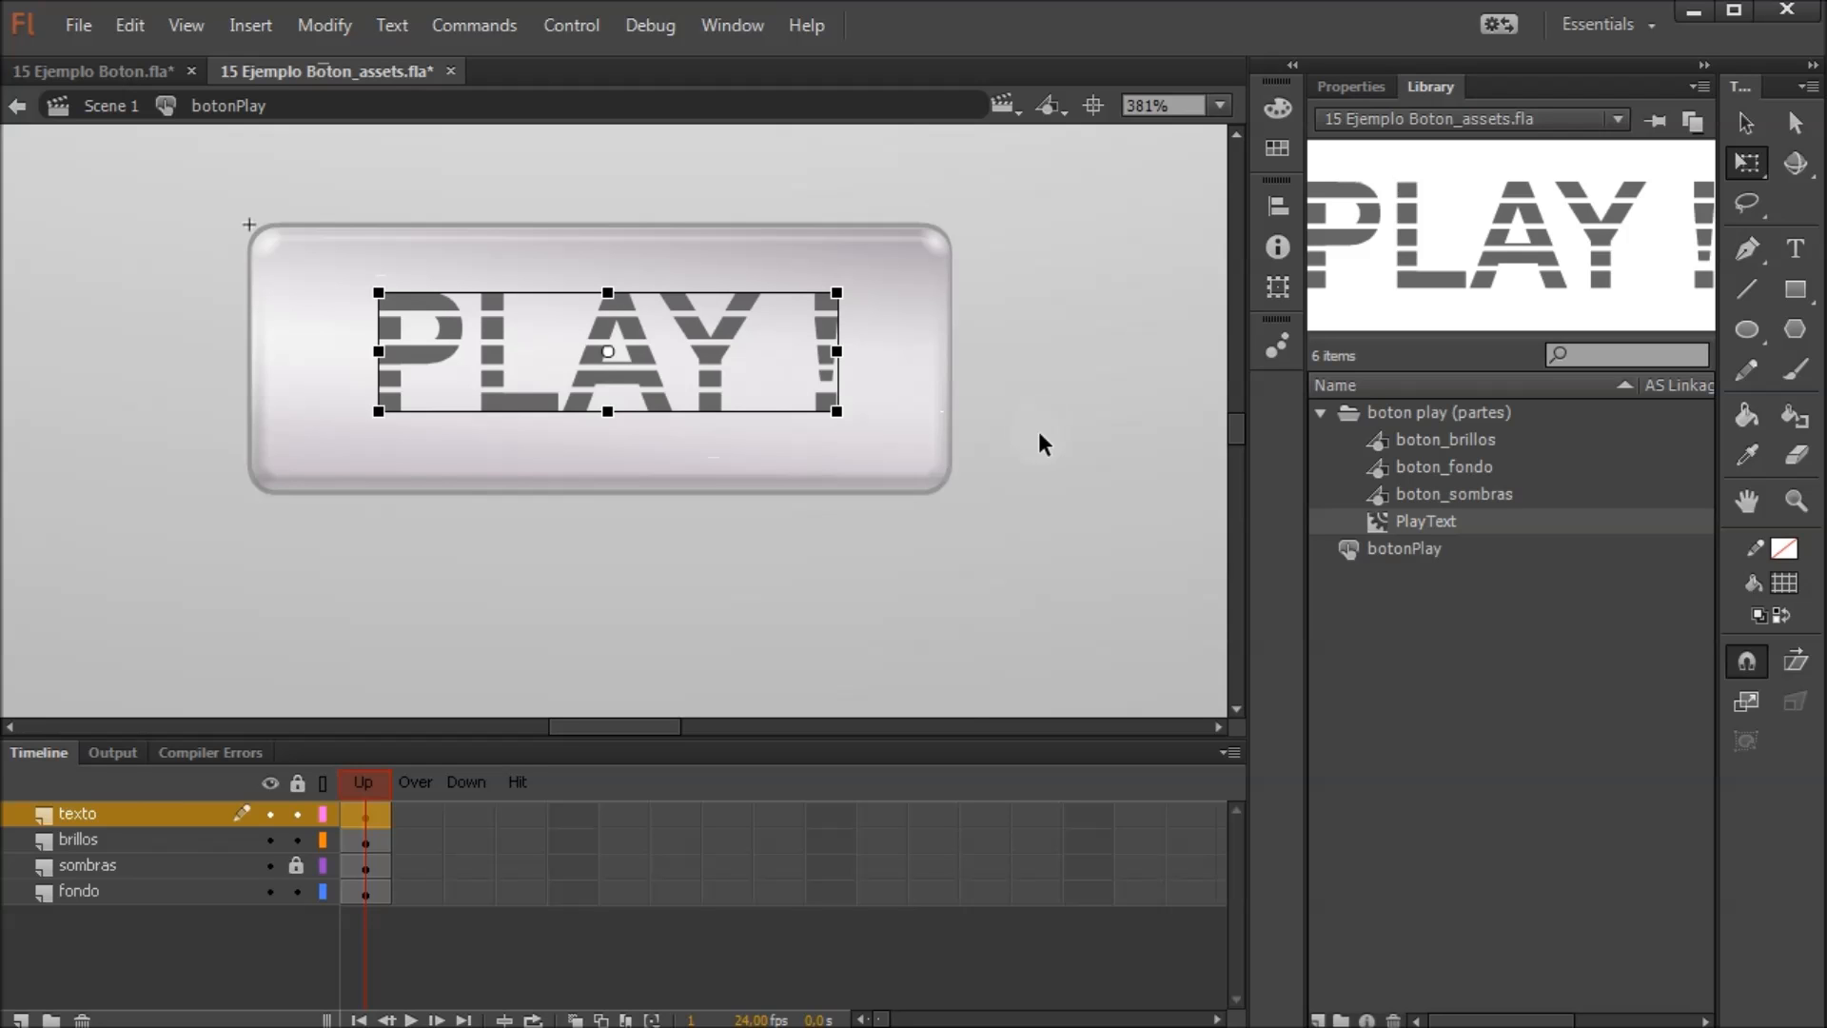
{"action": "left_click", "coordinate": [1056, 403]}
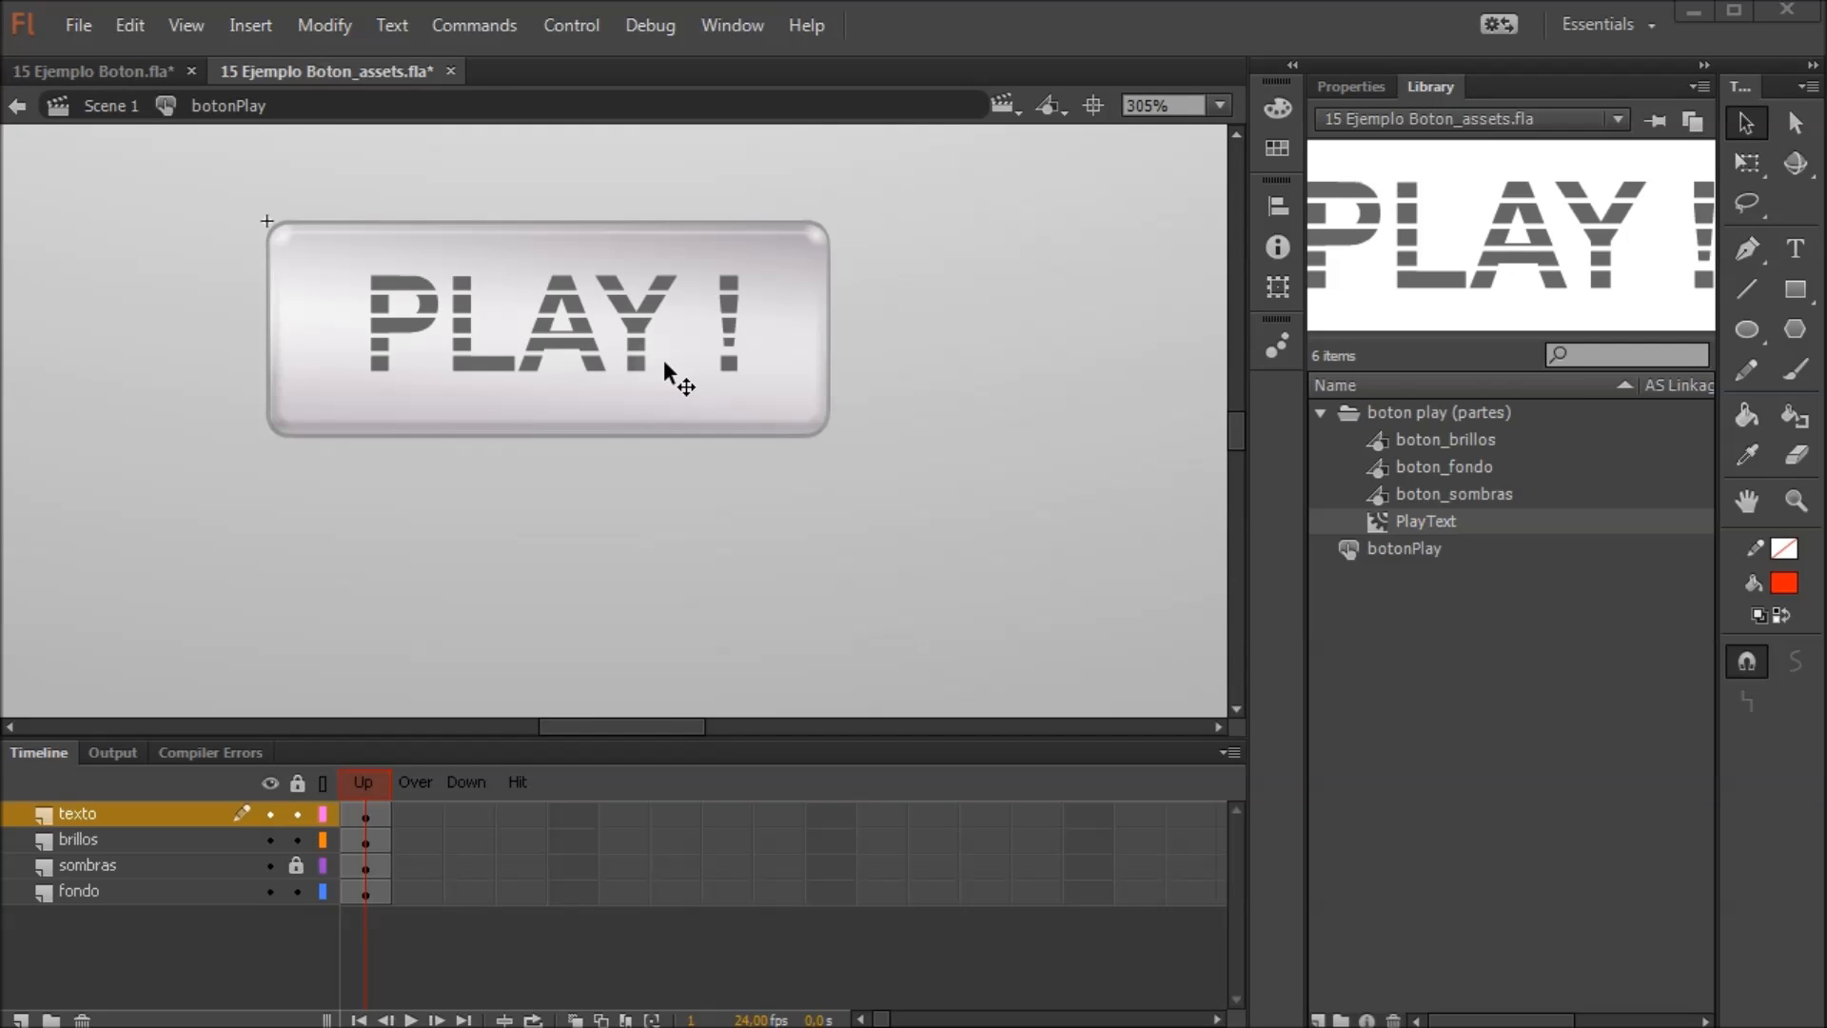
Open boton_brillos in place for editing and examine its sup, brillo der, brillo izq and sombra fondo layers one by one
{"action": "left_click", "coordinate": [92, 839]}
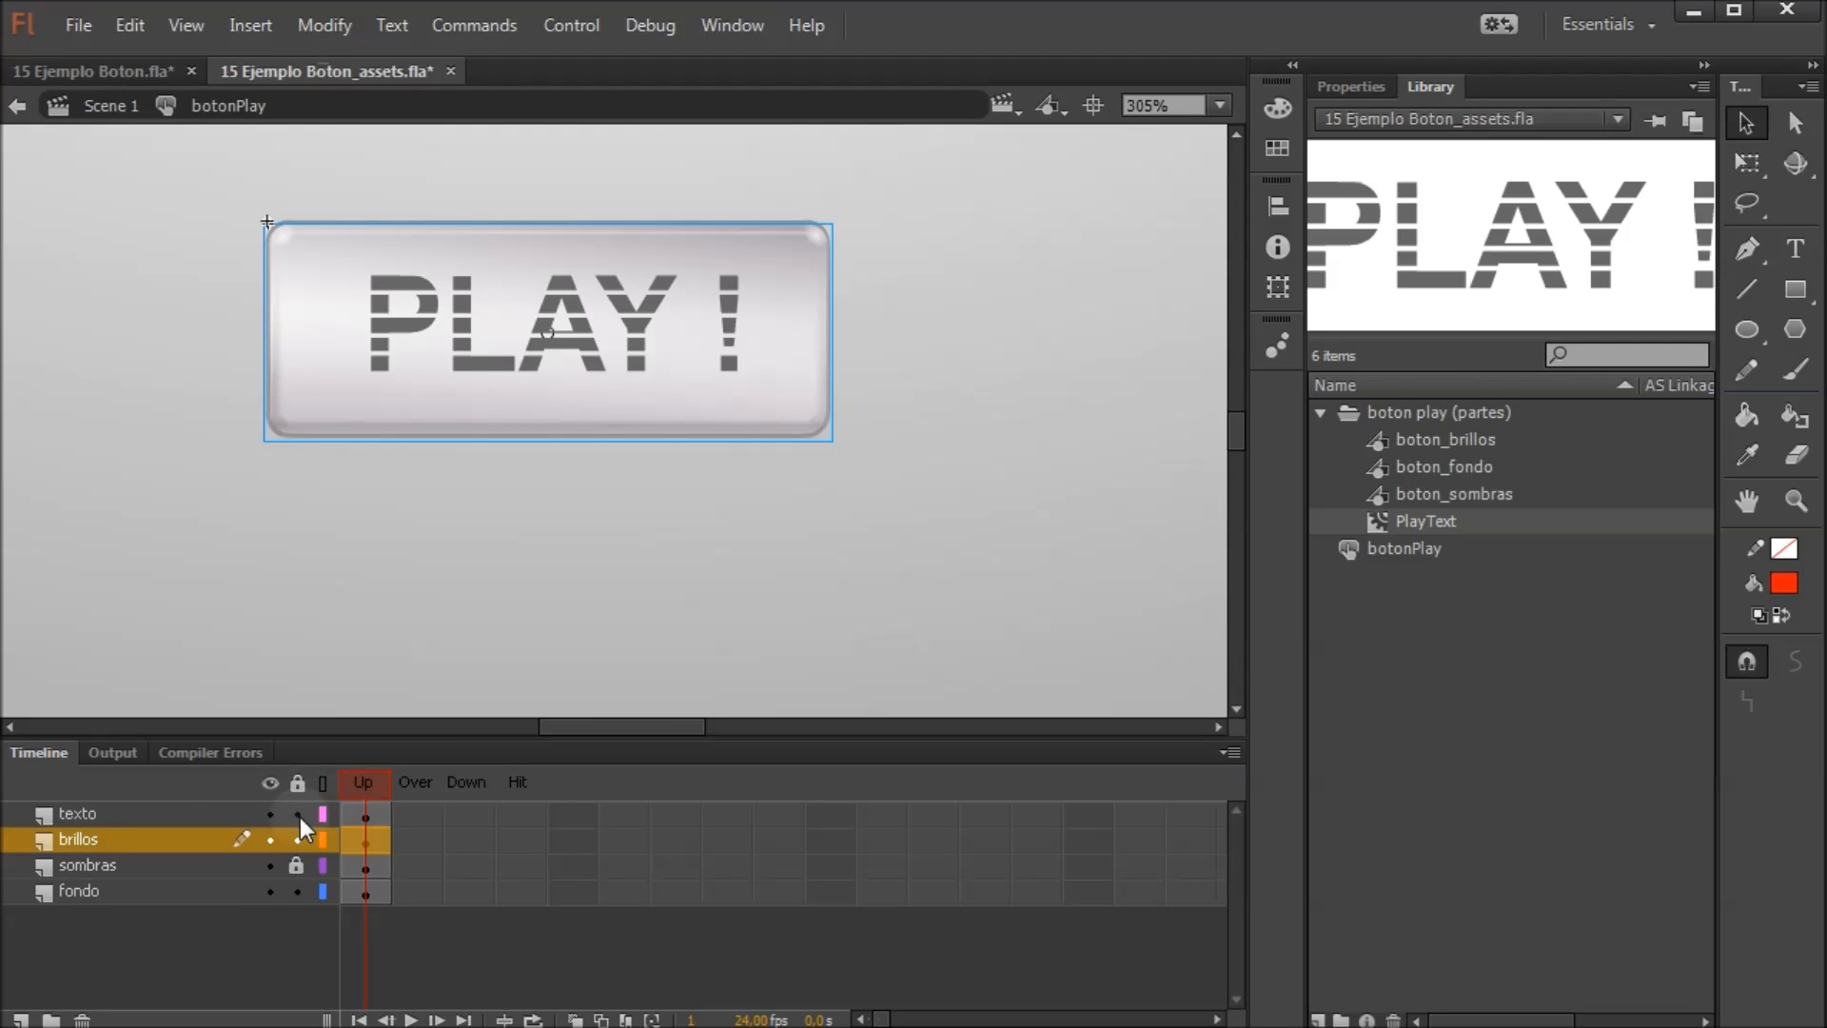
{"action": "double_click", "coordinate": [295, 241]}
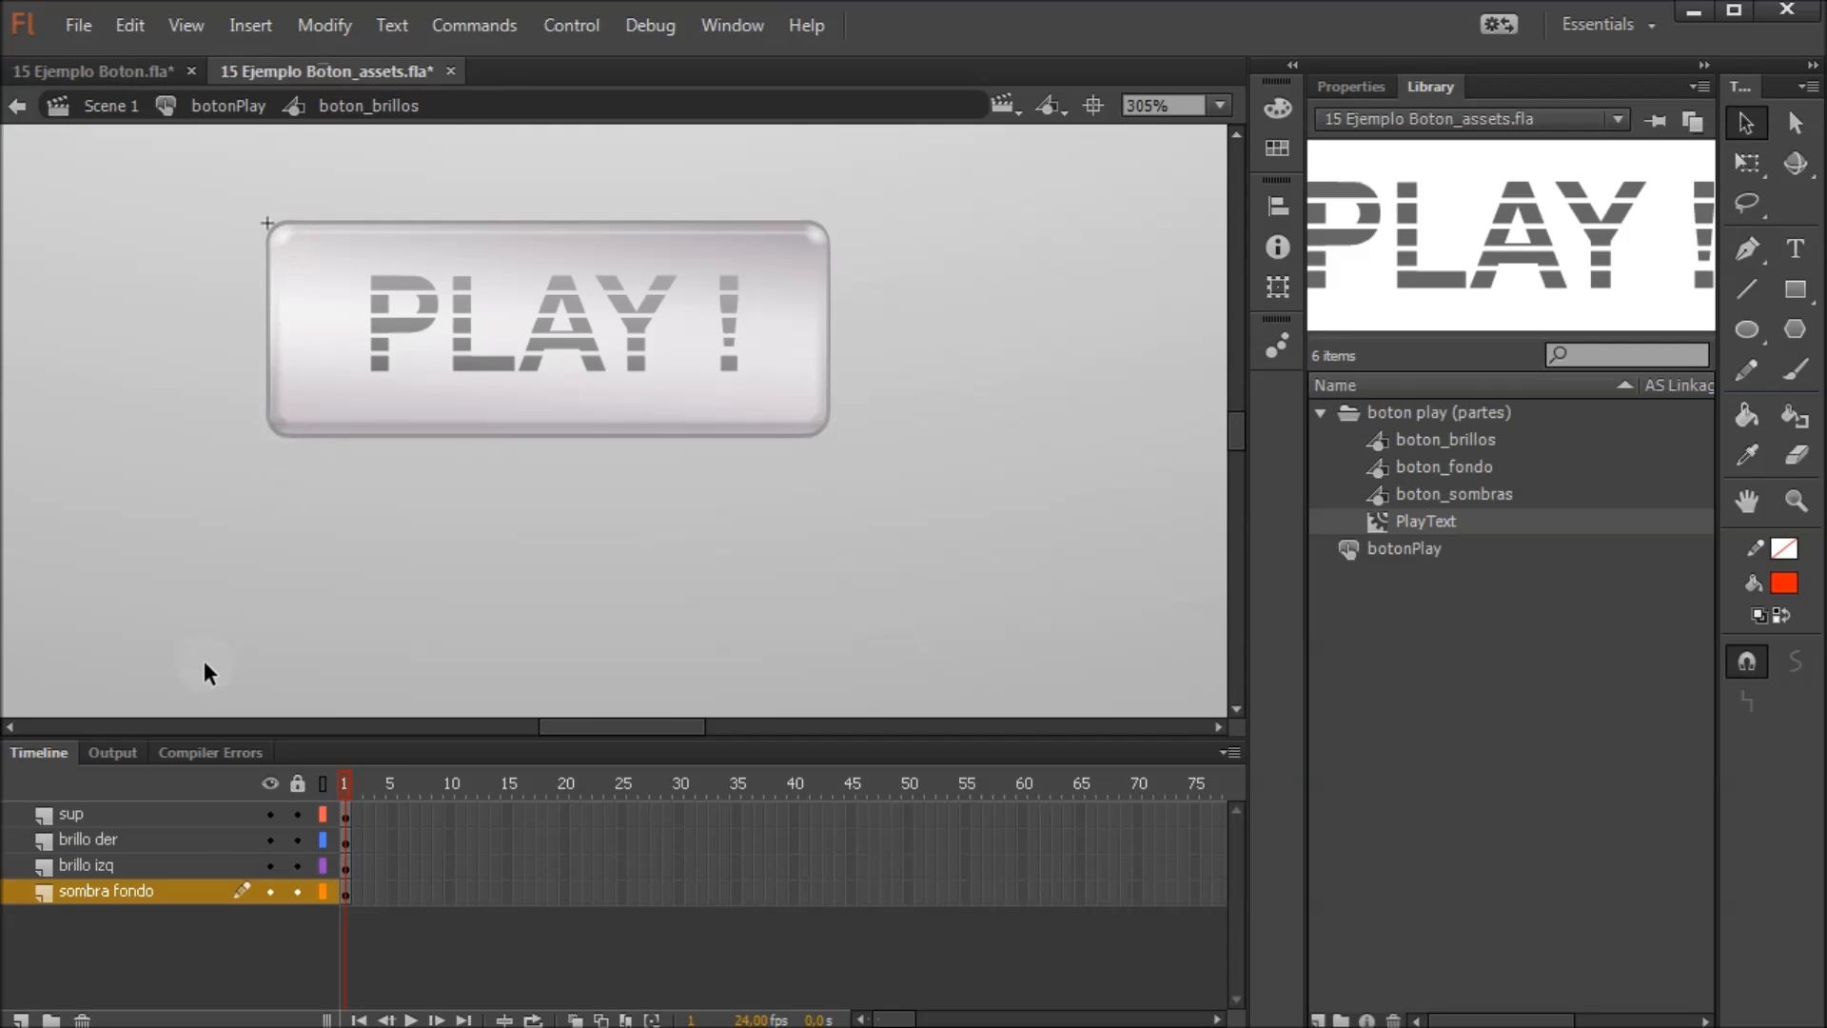
{"action": "left_click", "coordinate": [91, 824]}
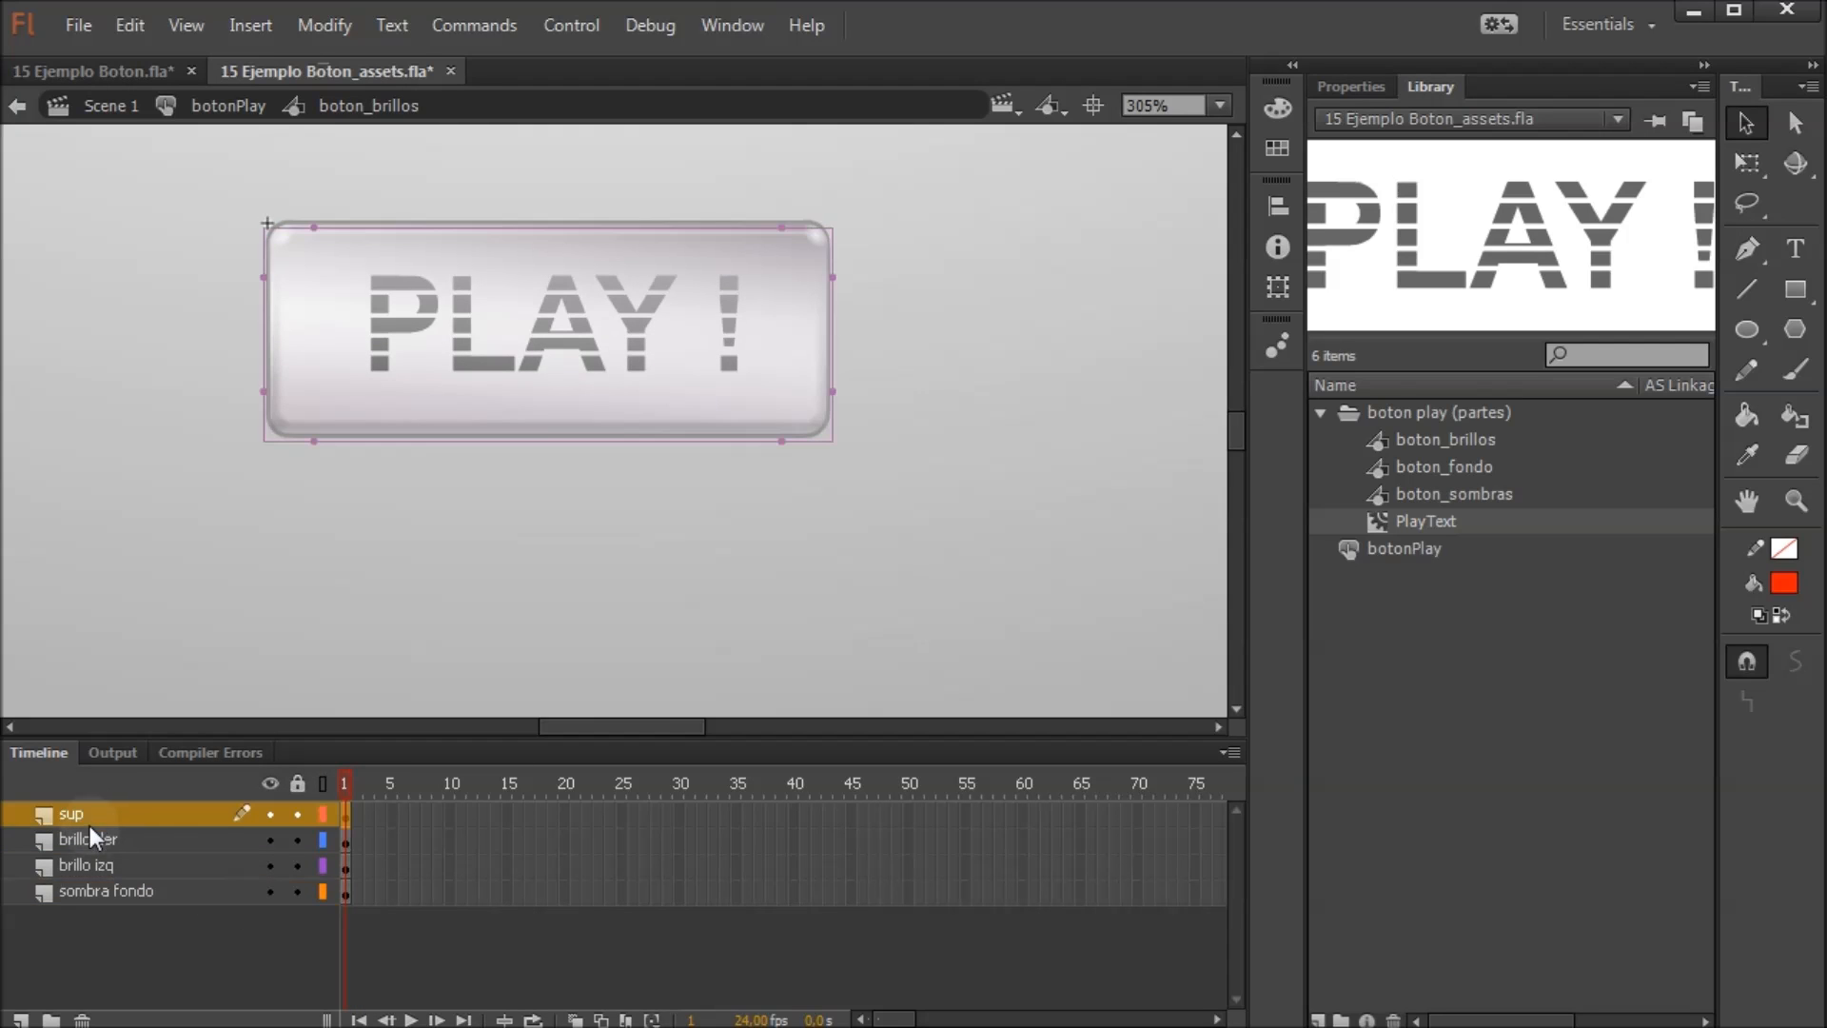
{"action": "left_click", "coordinate": [101, 846]}
{"action": "left_click", "coordinate": [99, 863]}
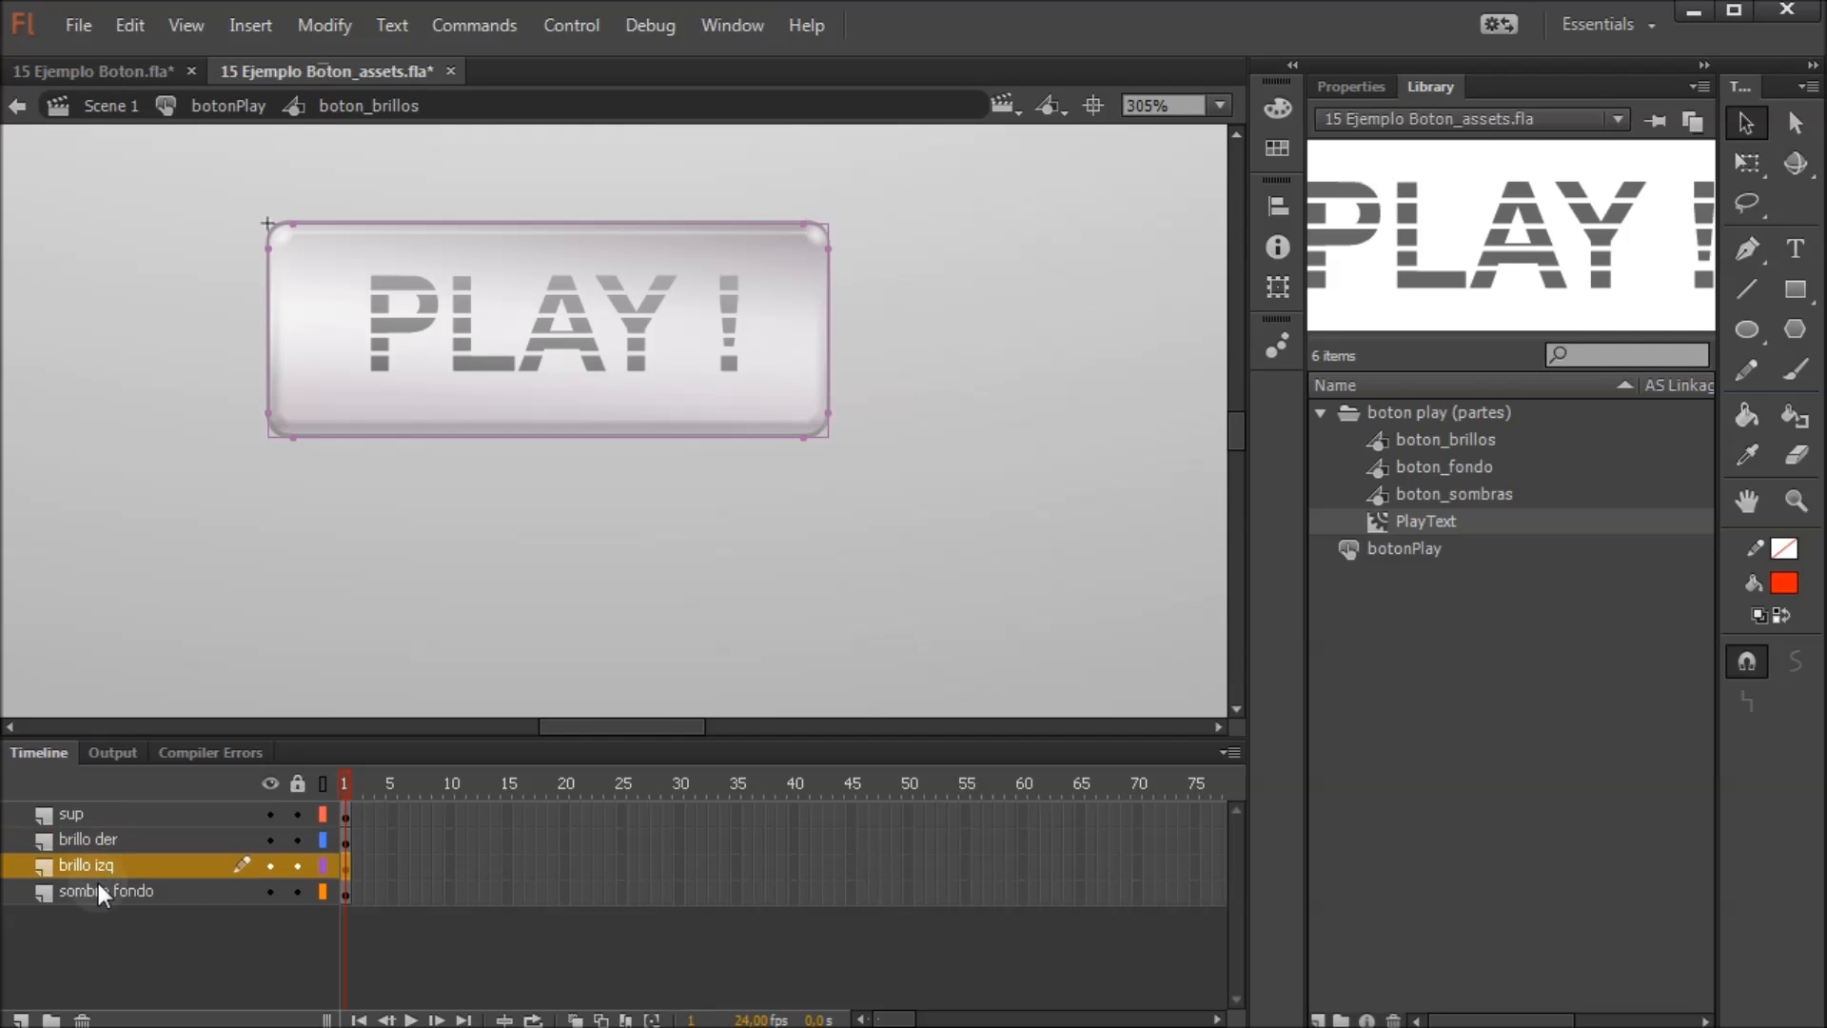
{"action": "left_click", "coordinate": [95, 887]}
Hide the sup, brillo der and brillo izq layers and move the sombra fondo shape down and right, partly off the button
{"action": "left_click_drag", "start_coordinate": [259, 814], "coordinate": [268, 865]}
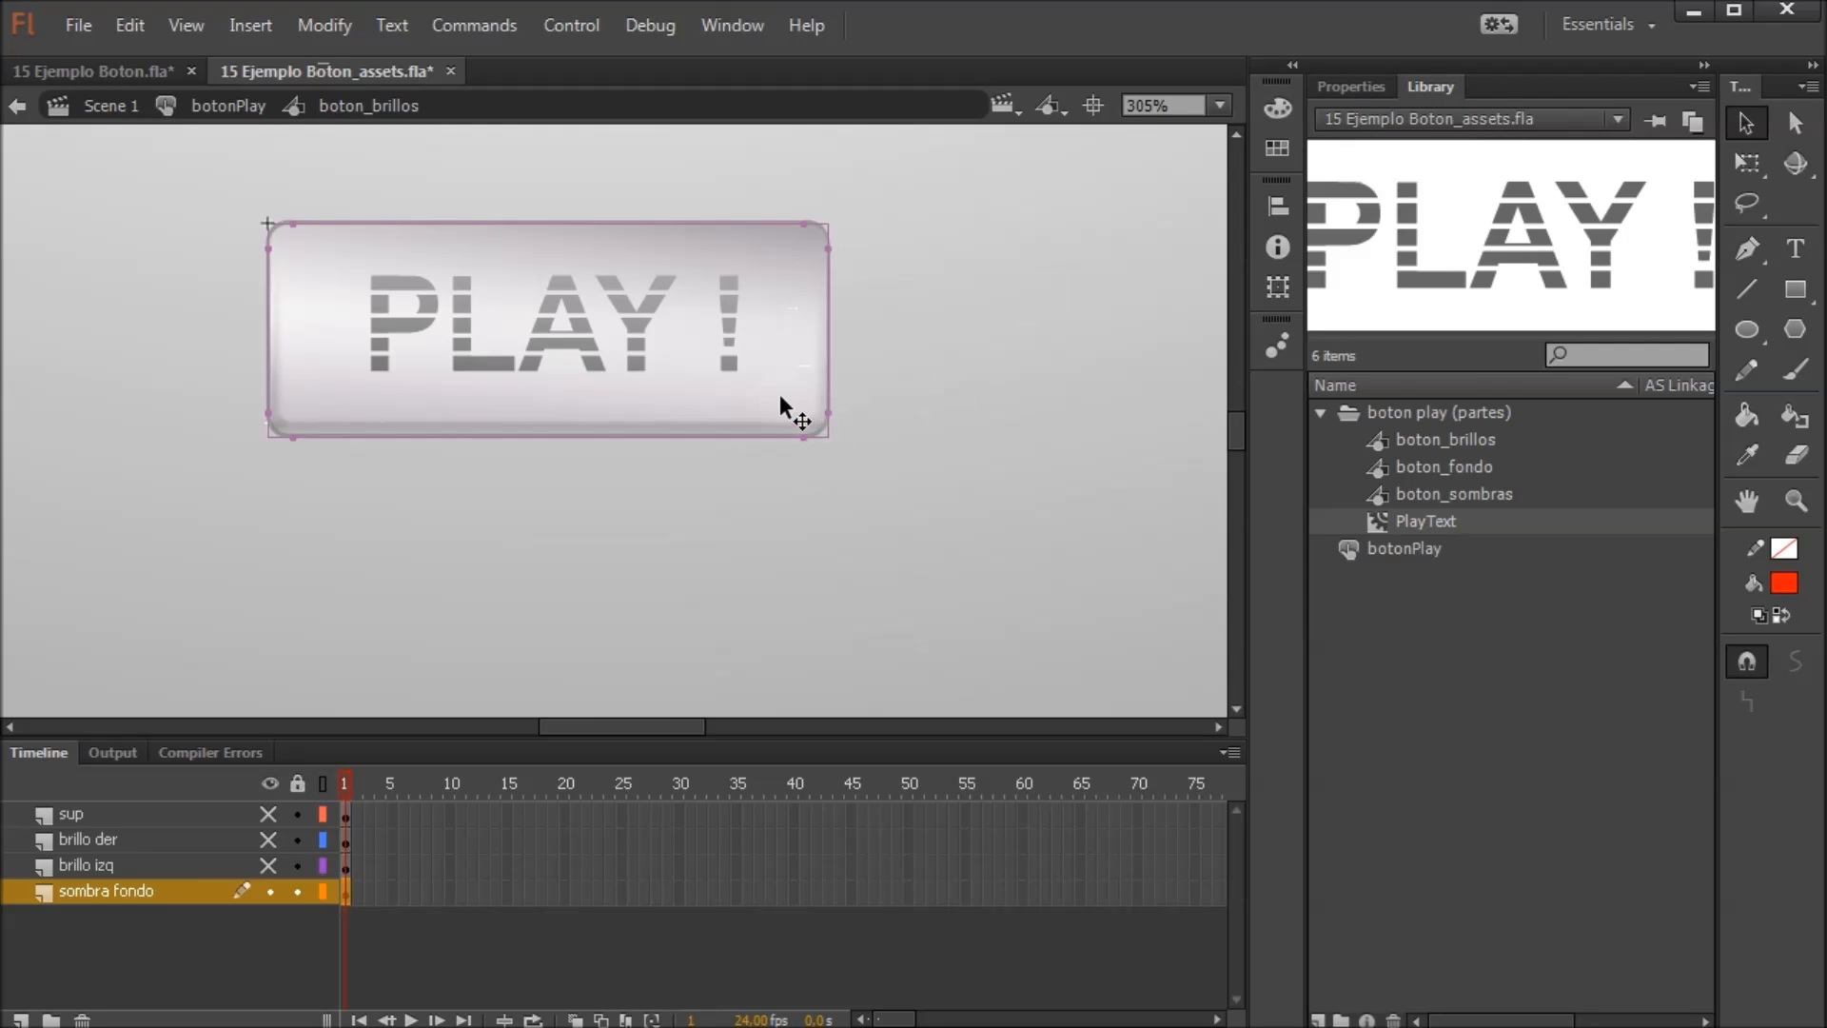
{"action": "scroll", "coordinate": [751, 392], "scroll_direction": "up", "scroll_amount": 3}
{"action": "scroll", "coordinate": [752, 392], "scroll_direction": "down", "scroll_amount": 2}
{"action": "left_click_drag", "start_coordinate": [591, 318], "coordinate": [916, 354]}
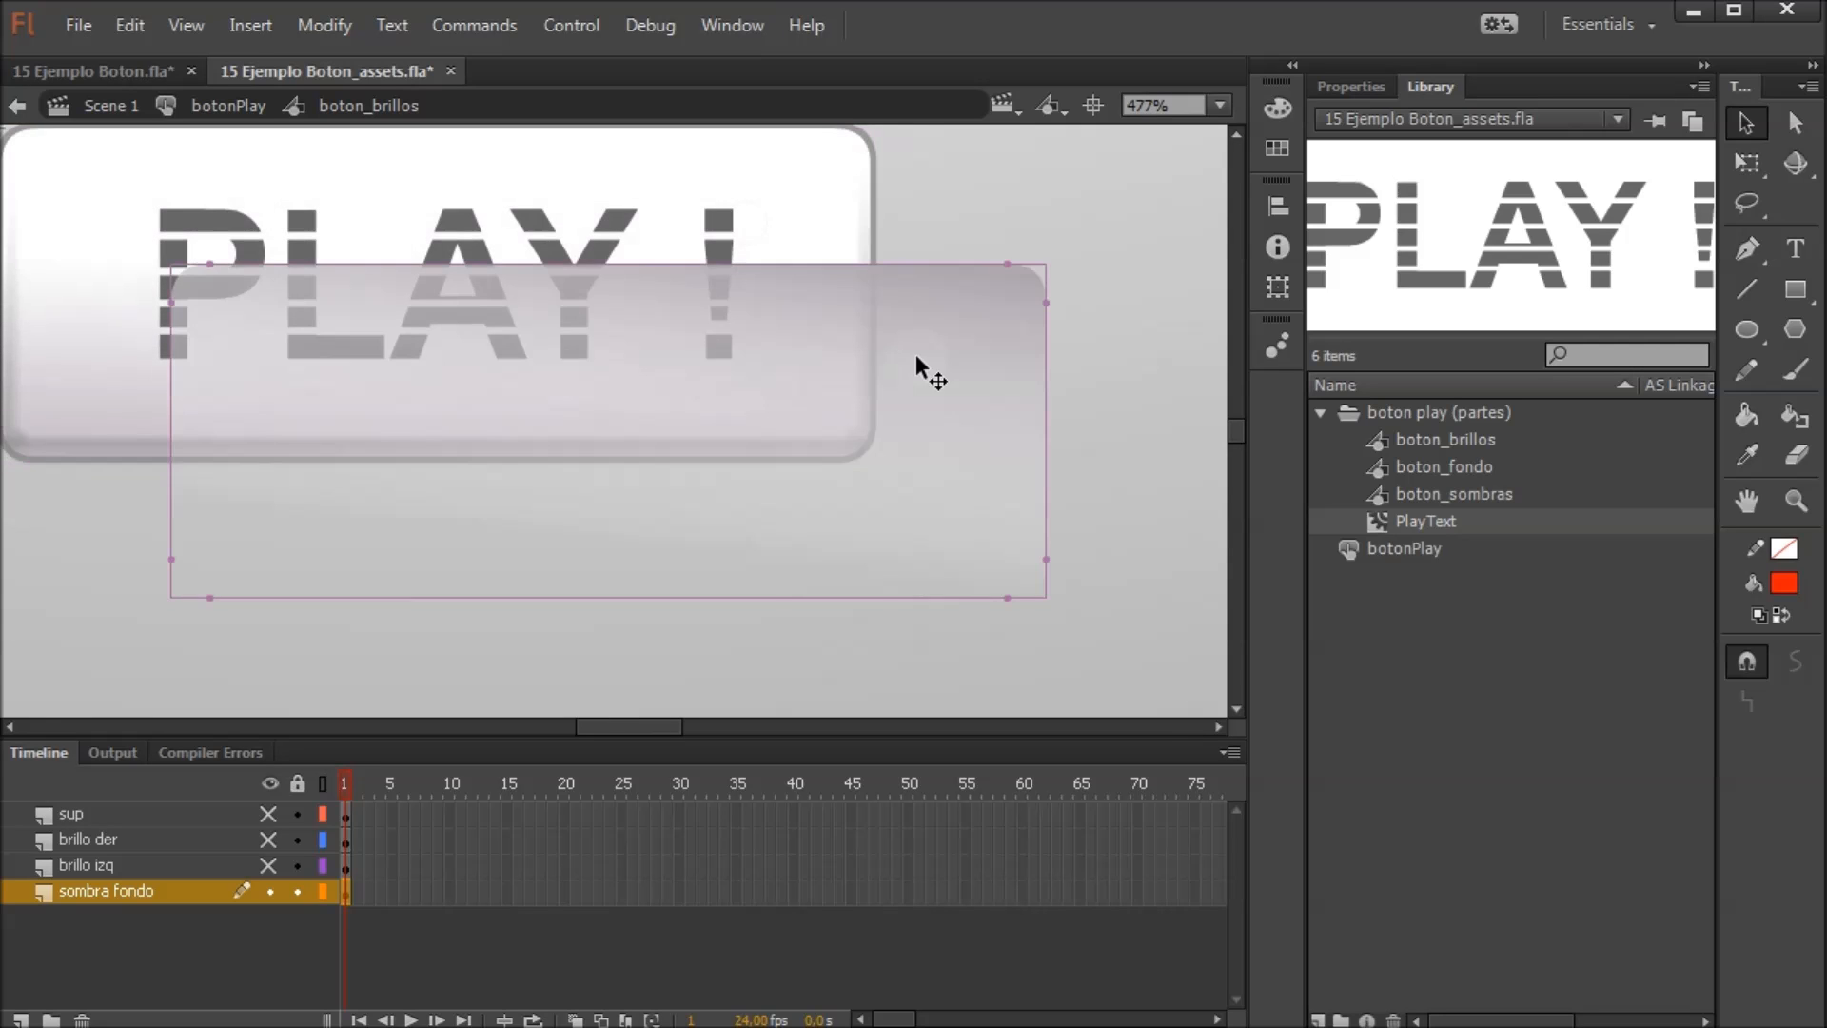
Move the sombra fondo shape off the button to examine both colour stops of its linear gradient, and undo the move
{"action": "key", "text": "ctrl+z"}
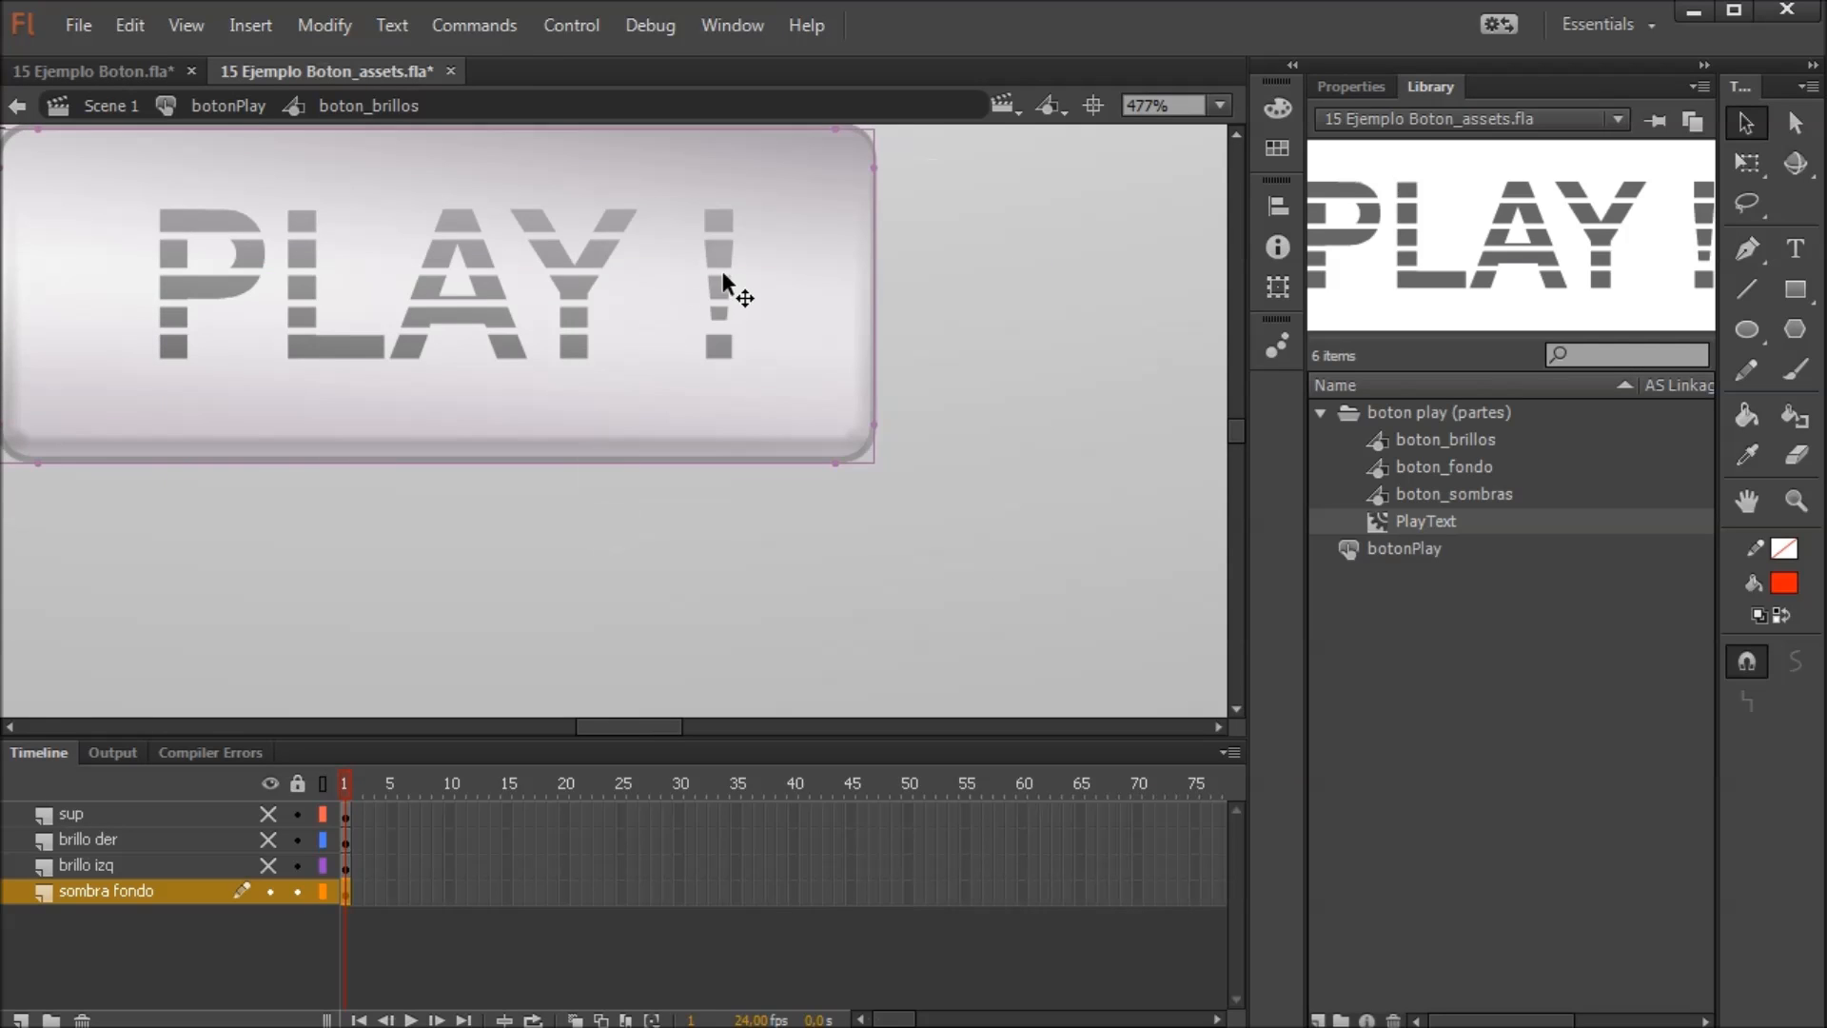
{"action": "left_click_drag", "start_coordinate": [725, 278], "coordinate": [980, 468]}
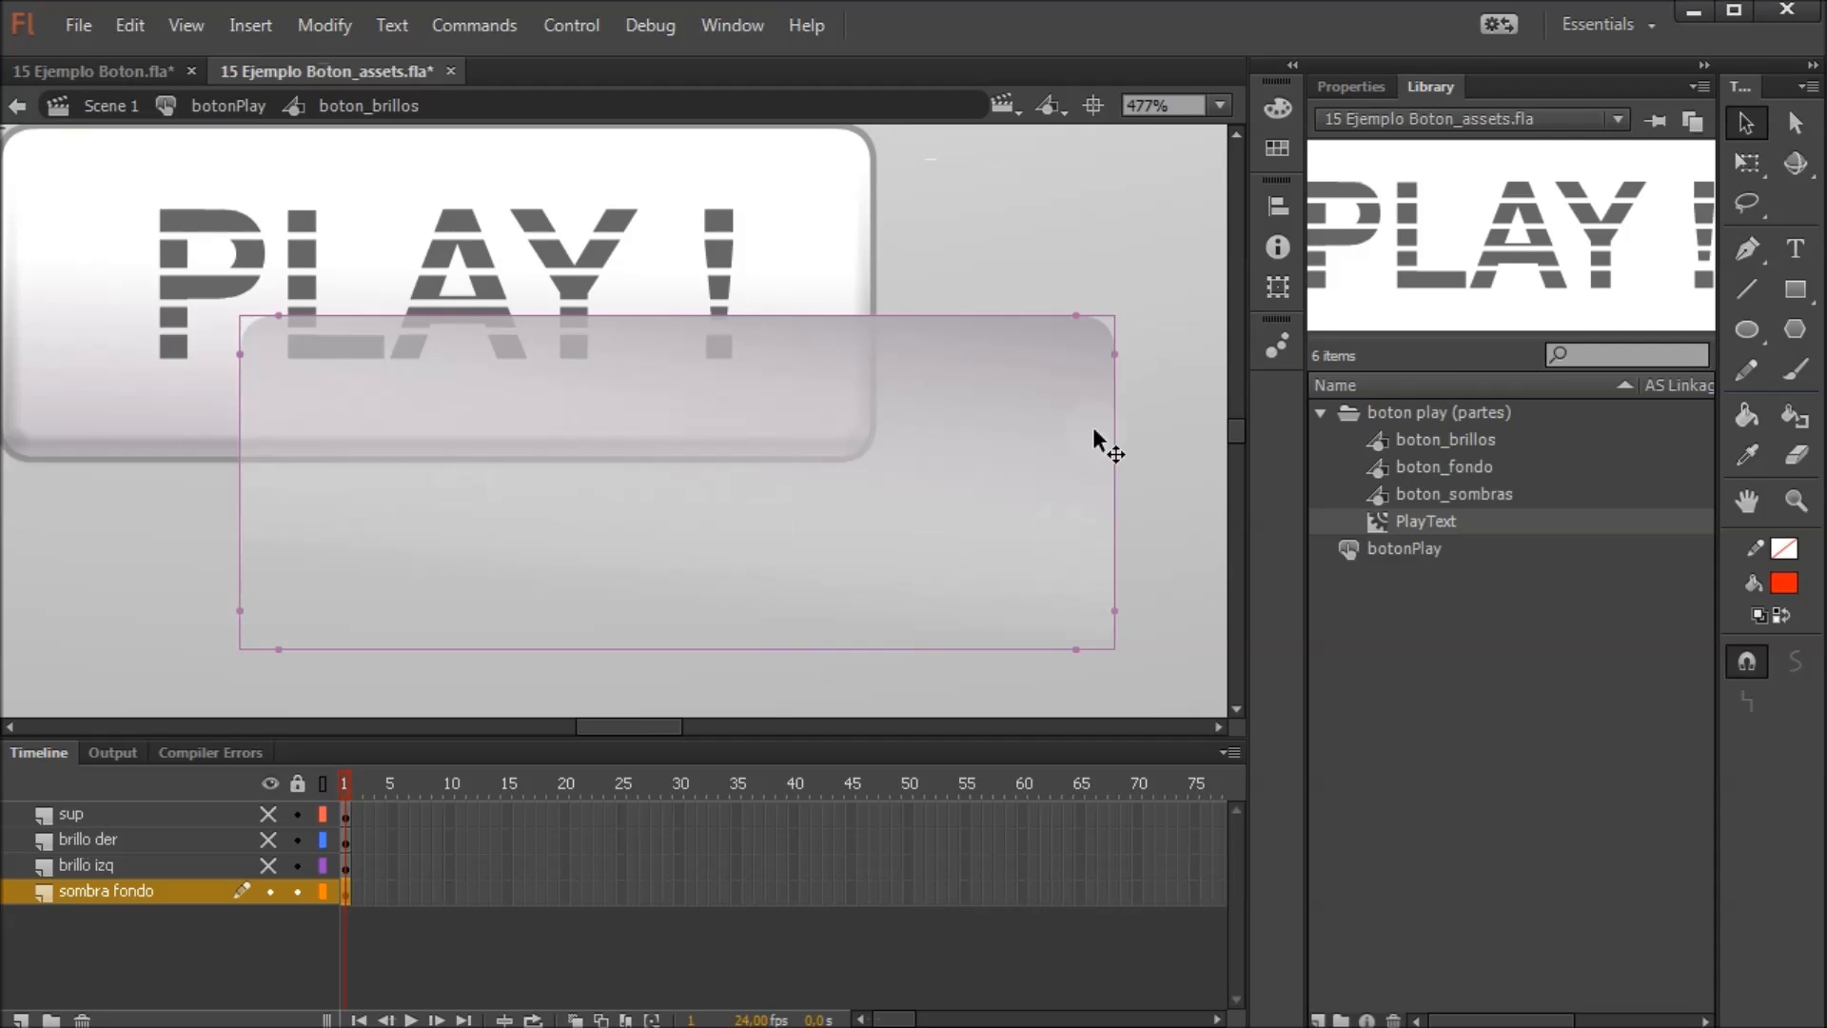
{"action": "left_click", "coordinate": [1276, 110]}
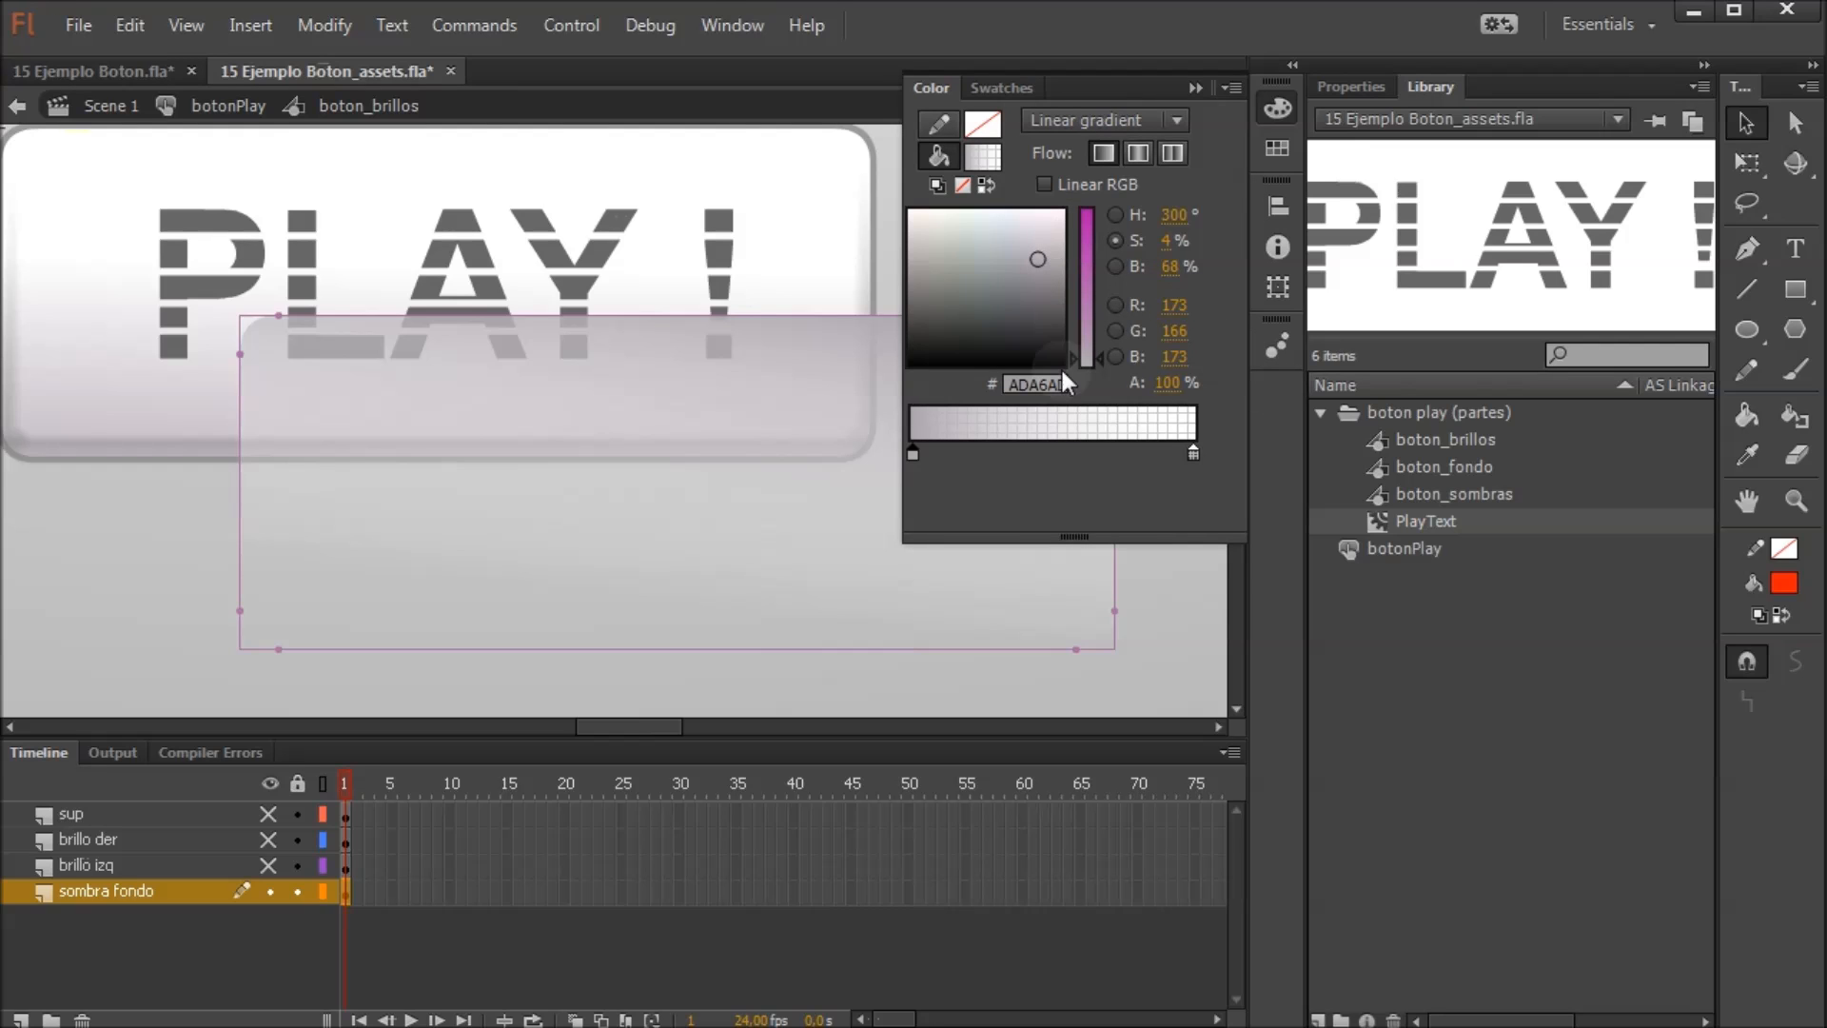
{"action": "left_click", "coordinate": [1194, 454]}
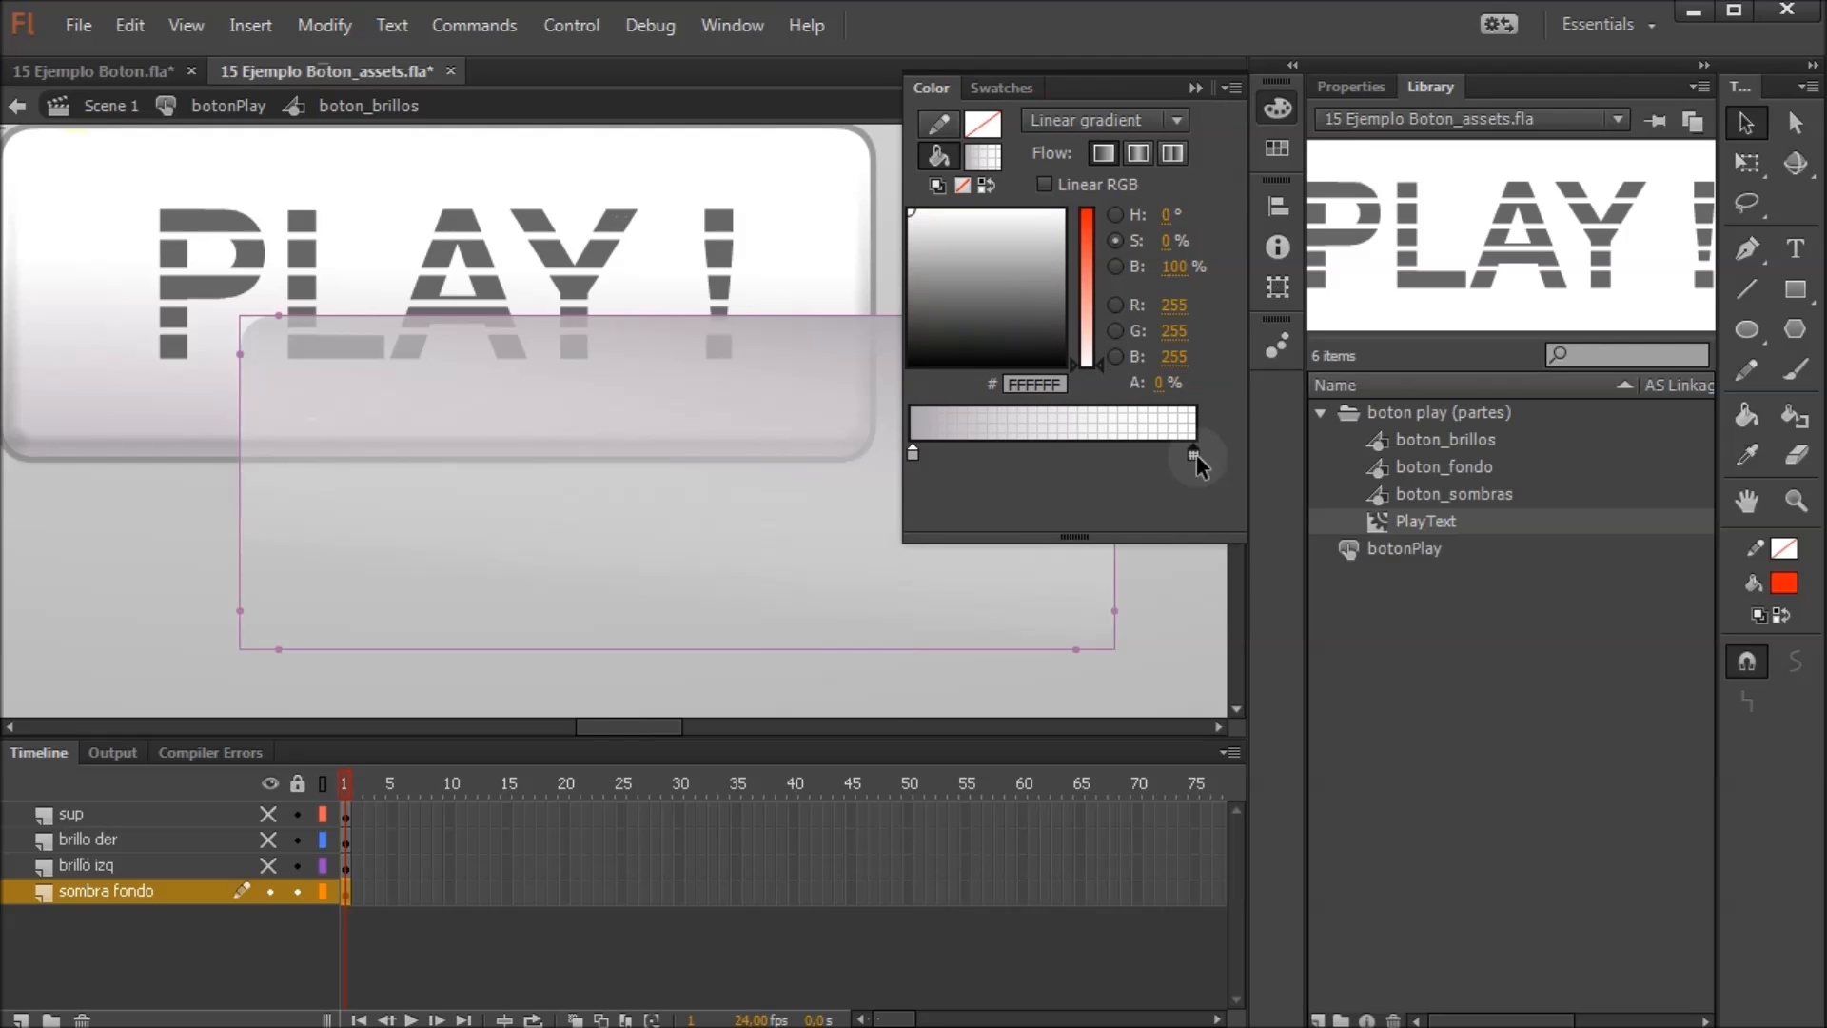
{"action": "left_click", "coordinate": [912, 450]}
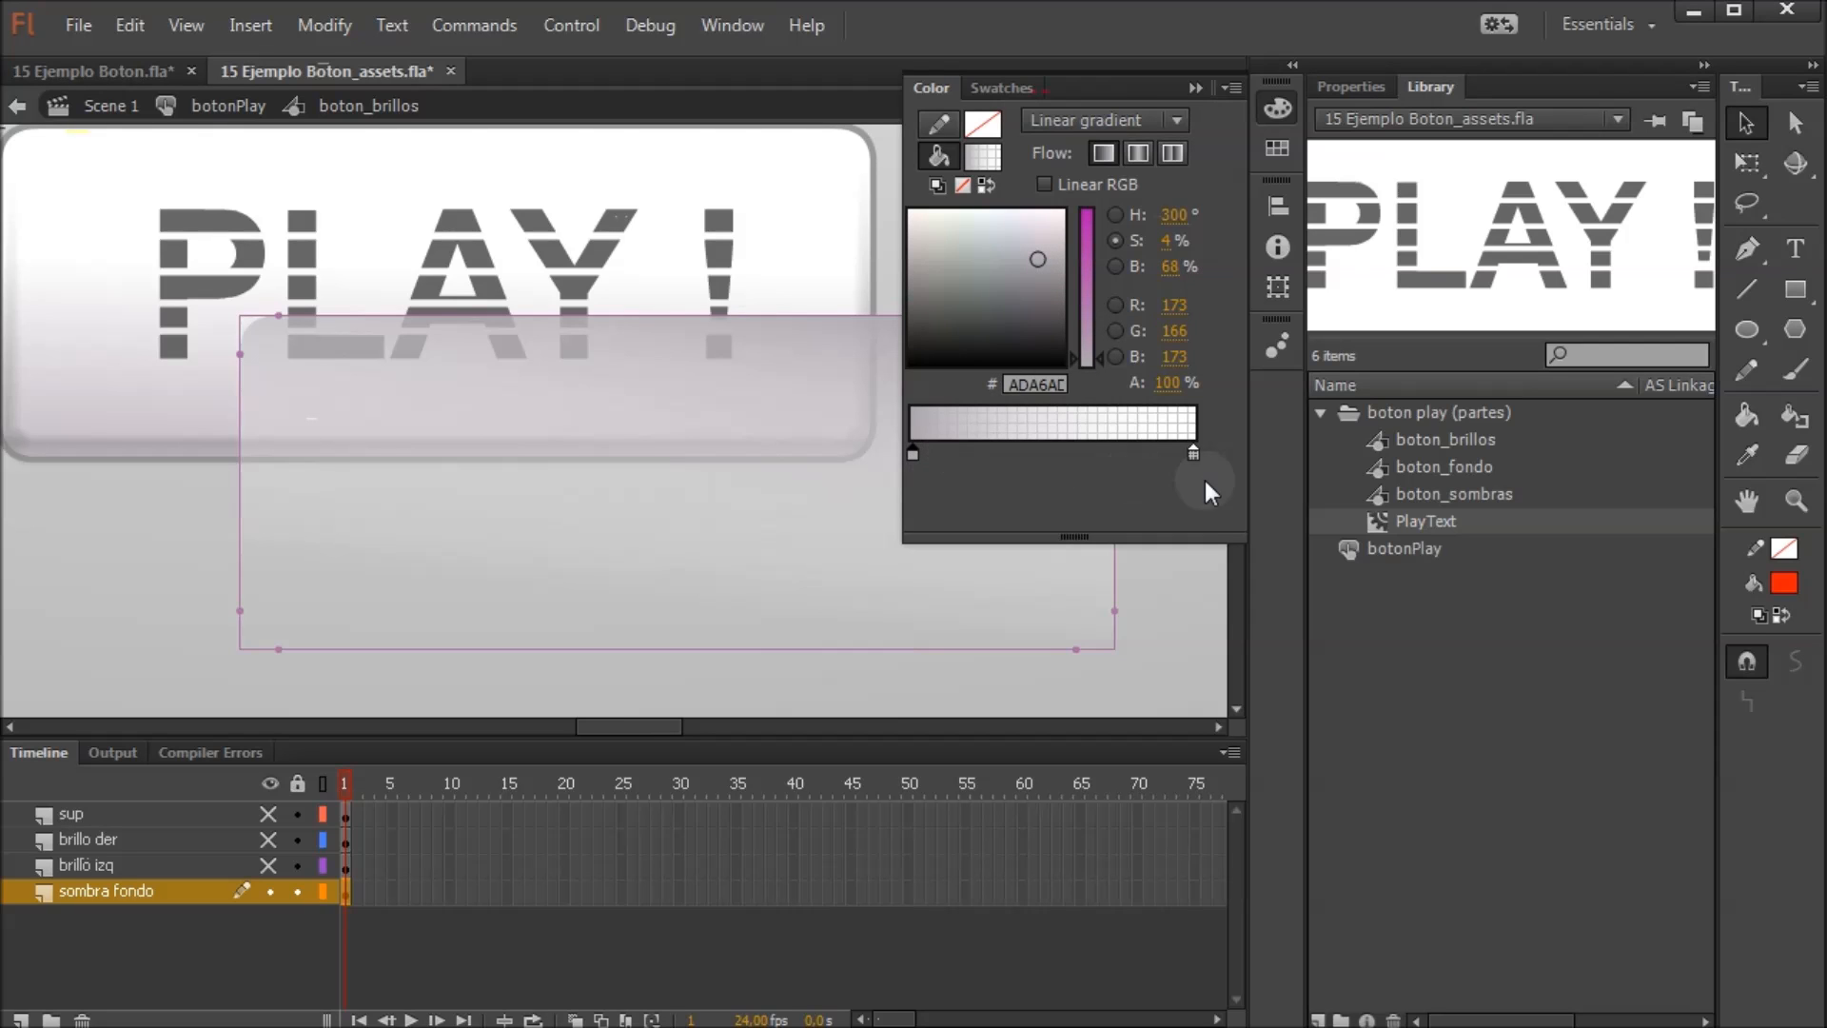
{"action": "left_click", "coordinate": [267, 891]}
{"action": "left_click", "coordinate": [268, 891]}
{"action": "key", "text": "ctrl+z"}
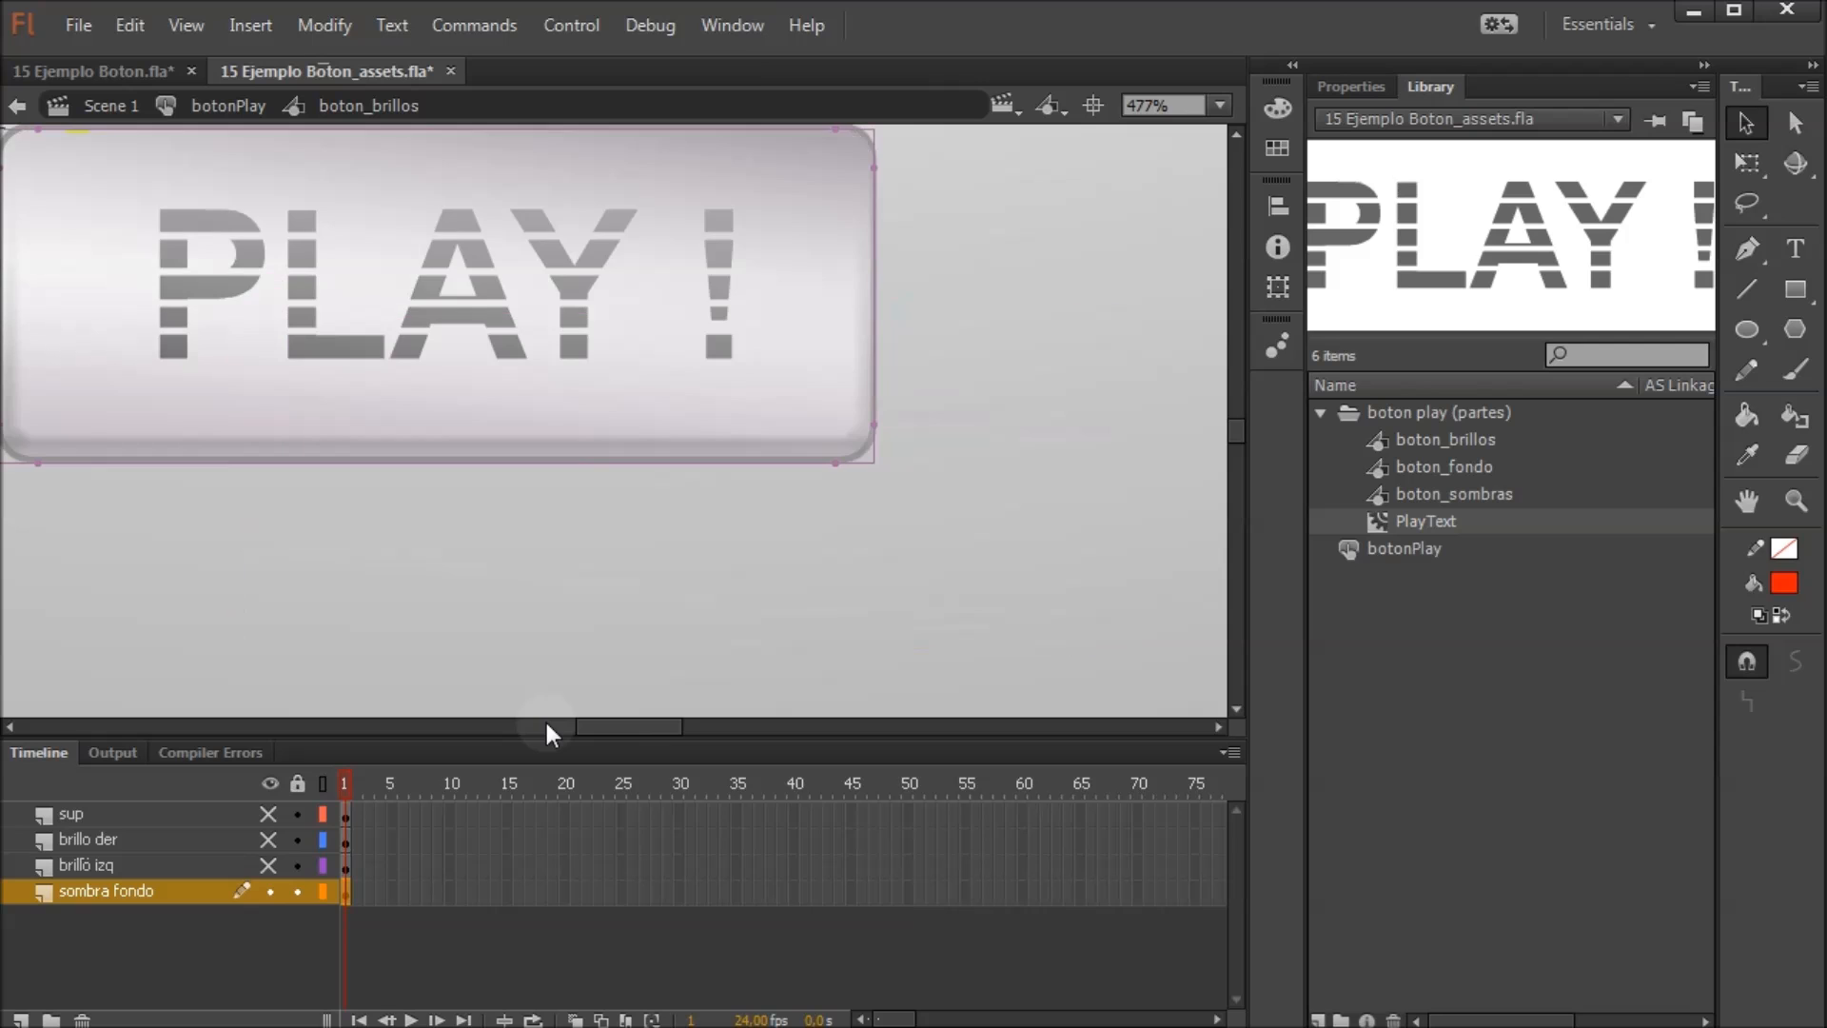
Show the brillo izq layer instead of sombra fondo and move its highlight shape down to the button's lower-left corner
{"action": "left_click", "coordinate": [270, 865]}
{"action": "left_click", "coordinate": [270, 891]}
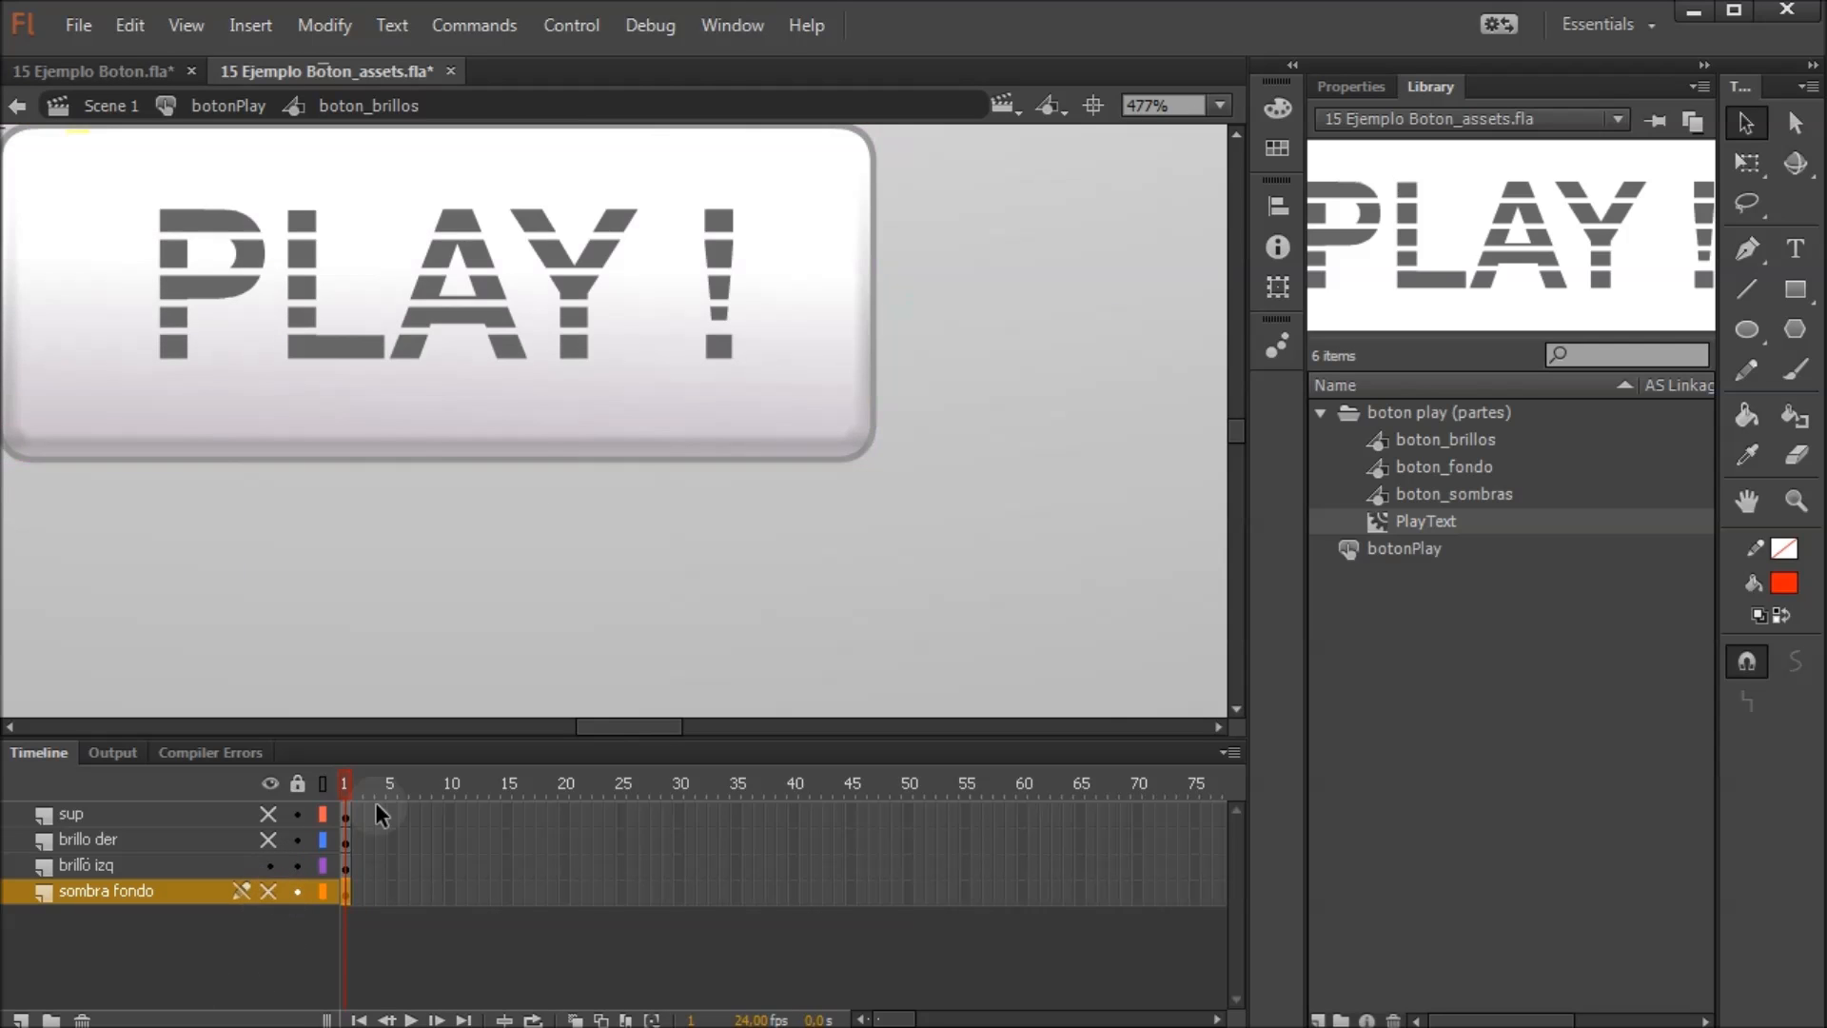
{"action": "left_click_drag", "start_coordinate": [656, 729], "coordinate": [640, 729]}
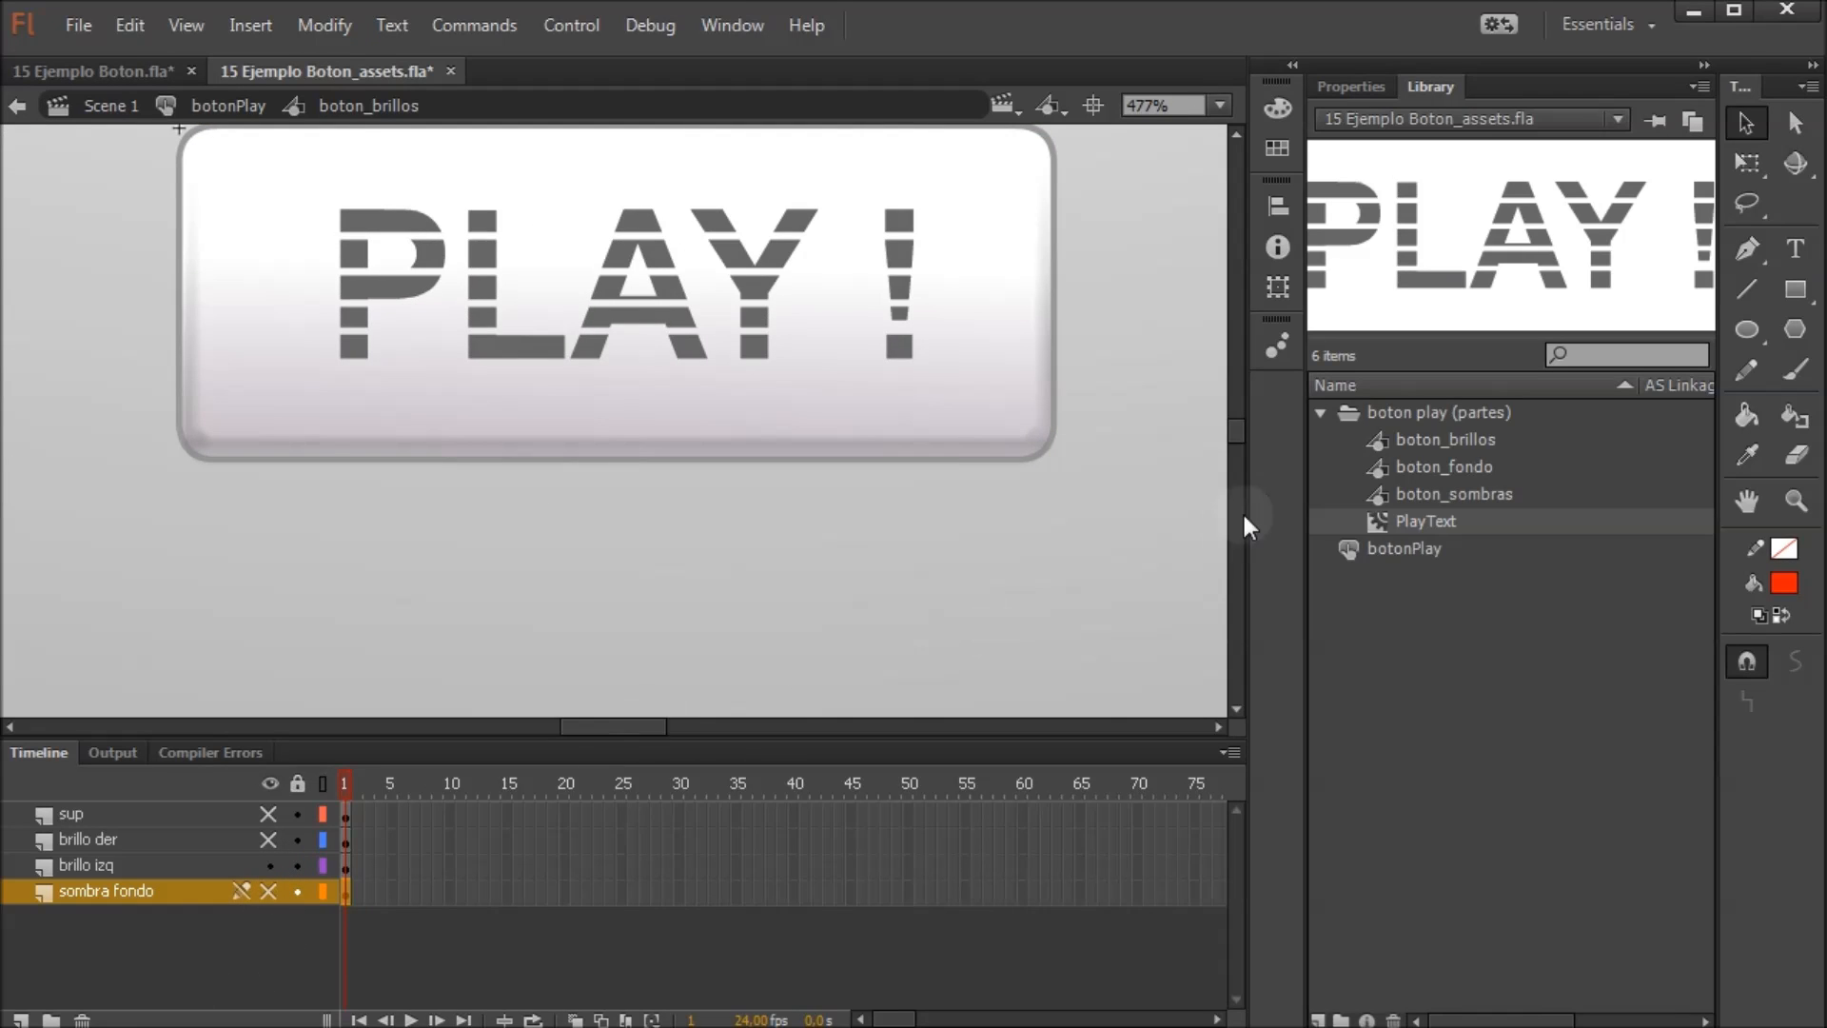
{"action": "left_click_drag", "start_coordinate": [1237, 436], "coordinate": [1237, 428]}
{"action": "left_click", "coordinate": [1021, 379]}
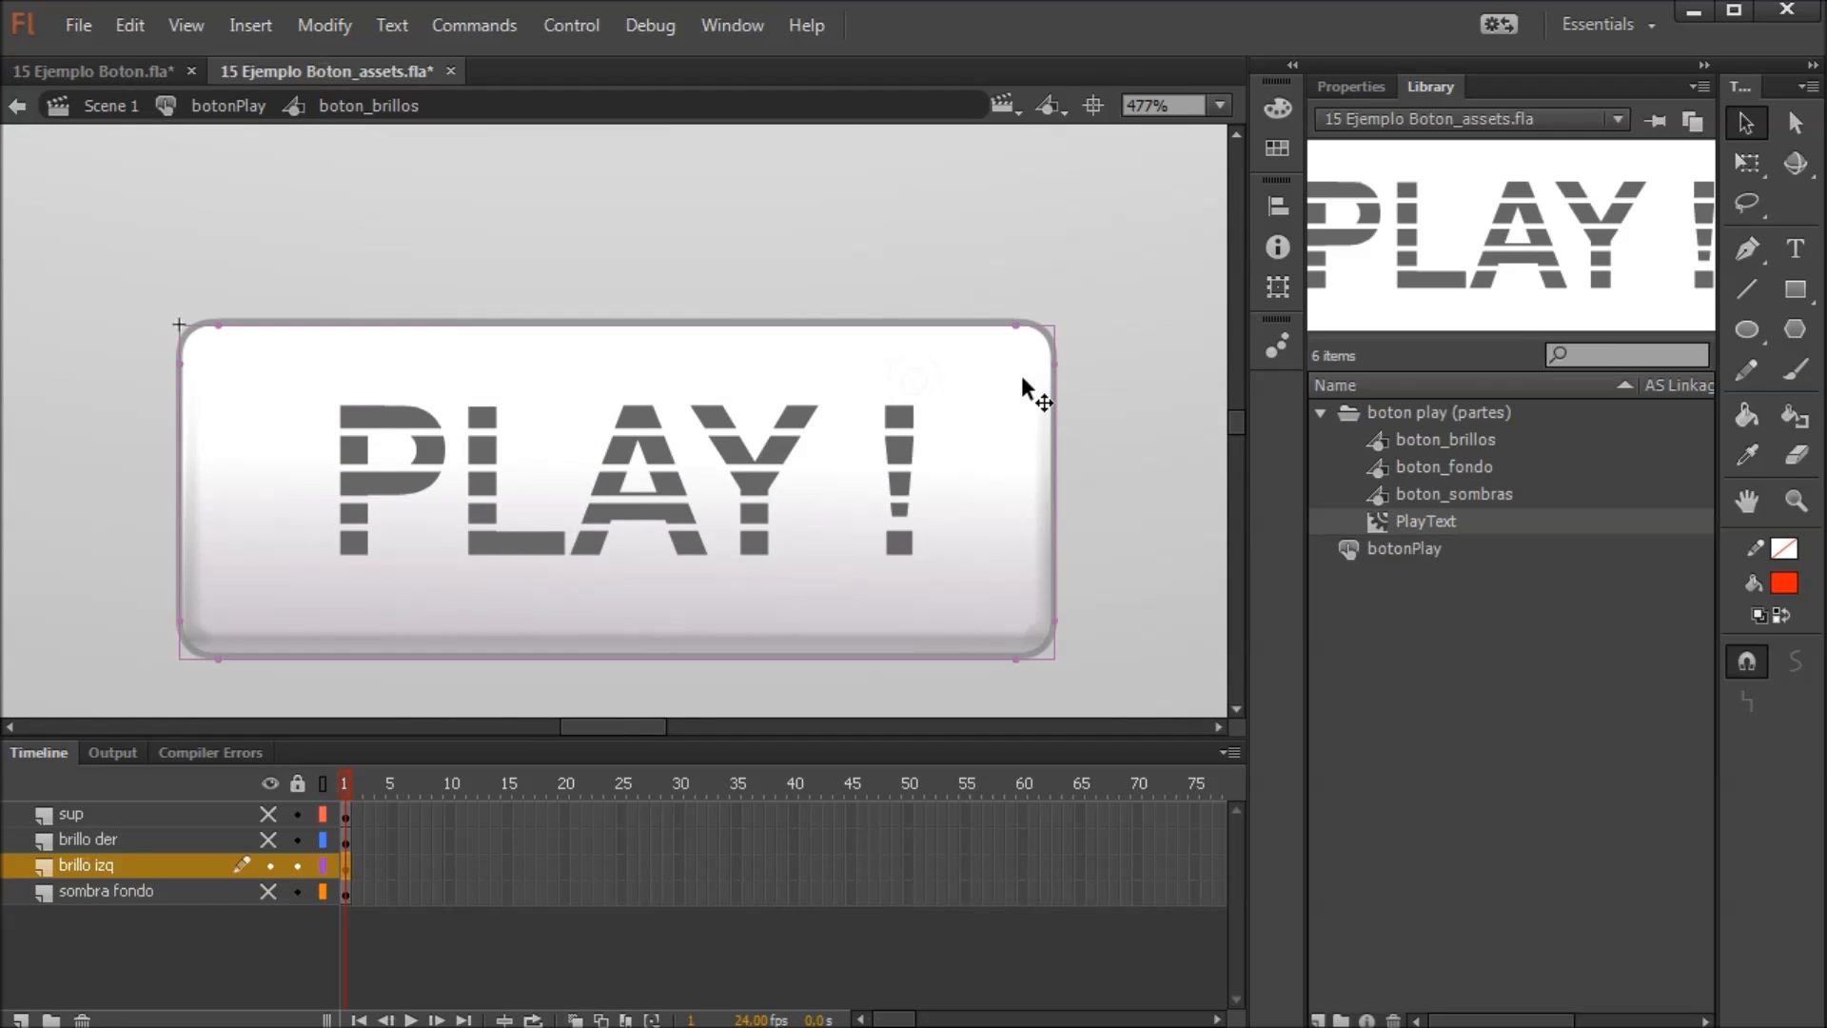
{"action": "left_click_drag", "start_coordinate": [955, 361], "coordinate": [1053, 561]}
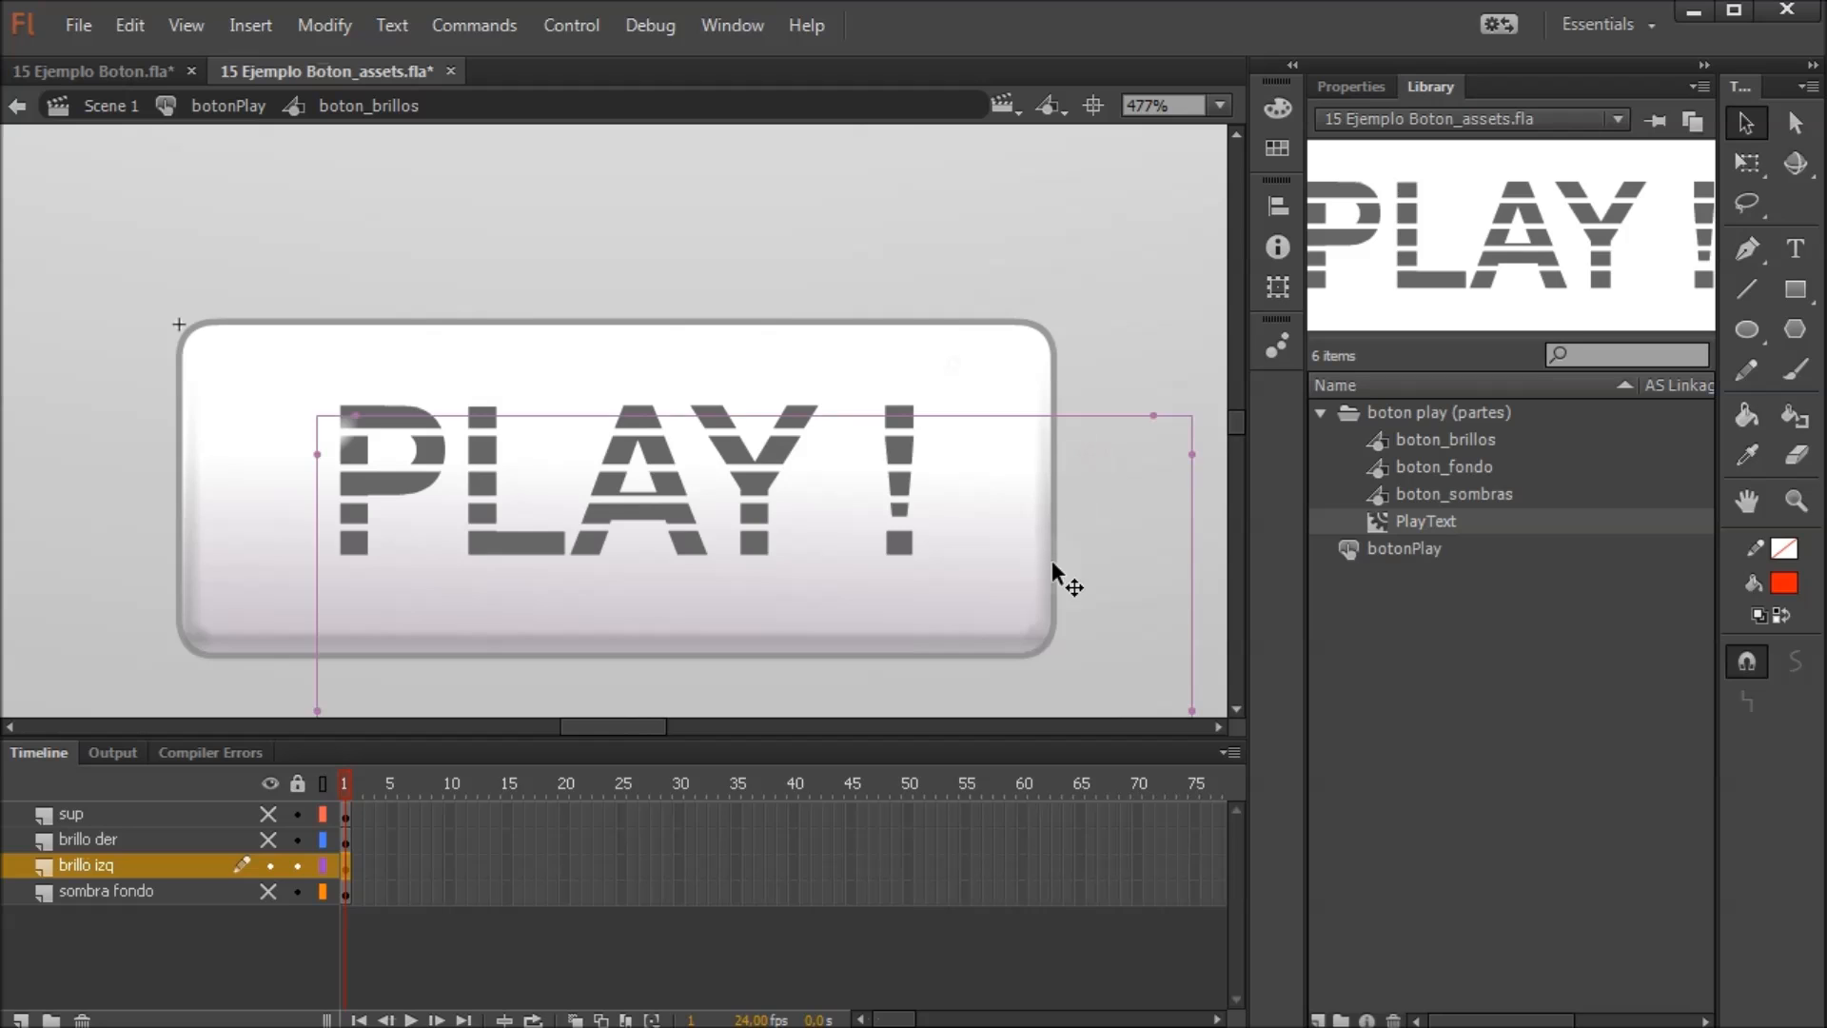
{"action": "left_click_drag", "start_coordinate": [561, 444], "coordinate": [459, 631]}
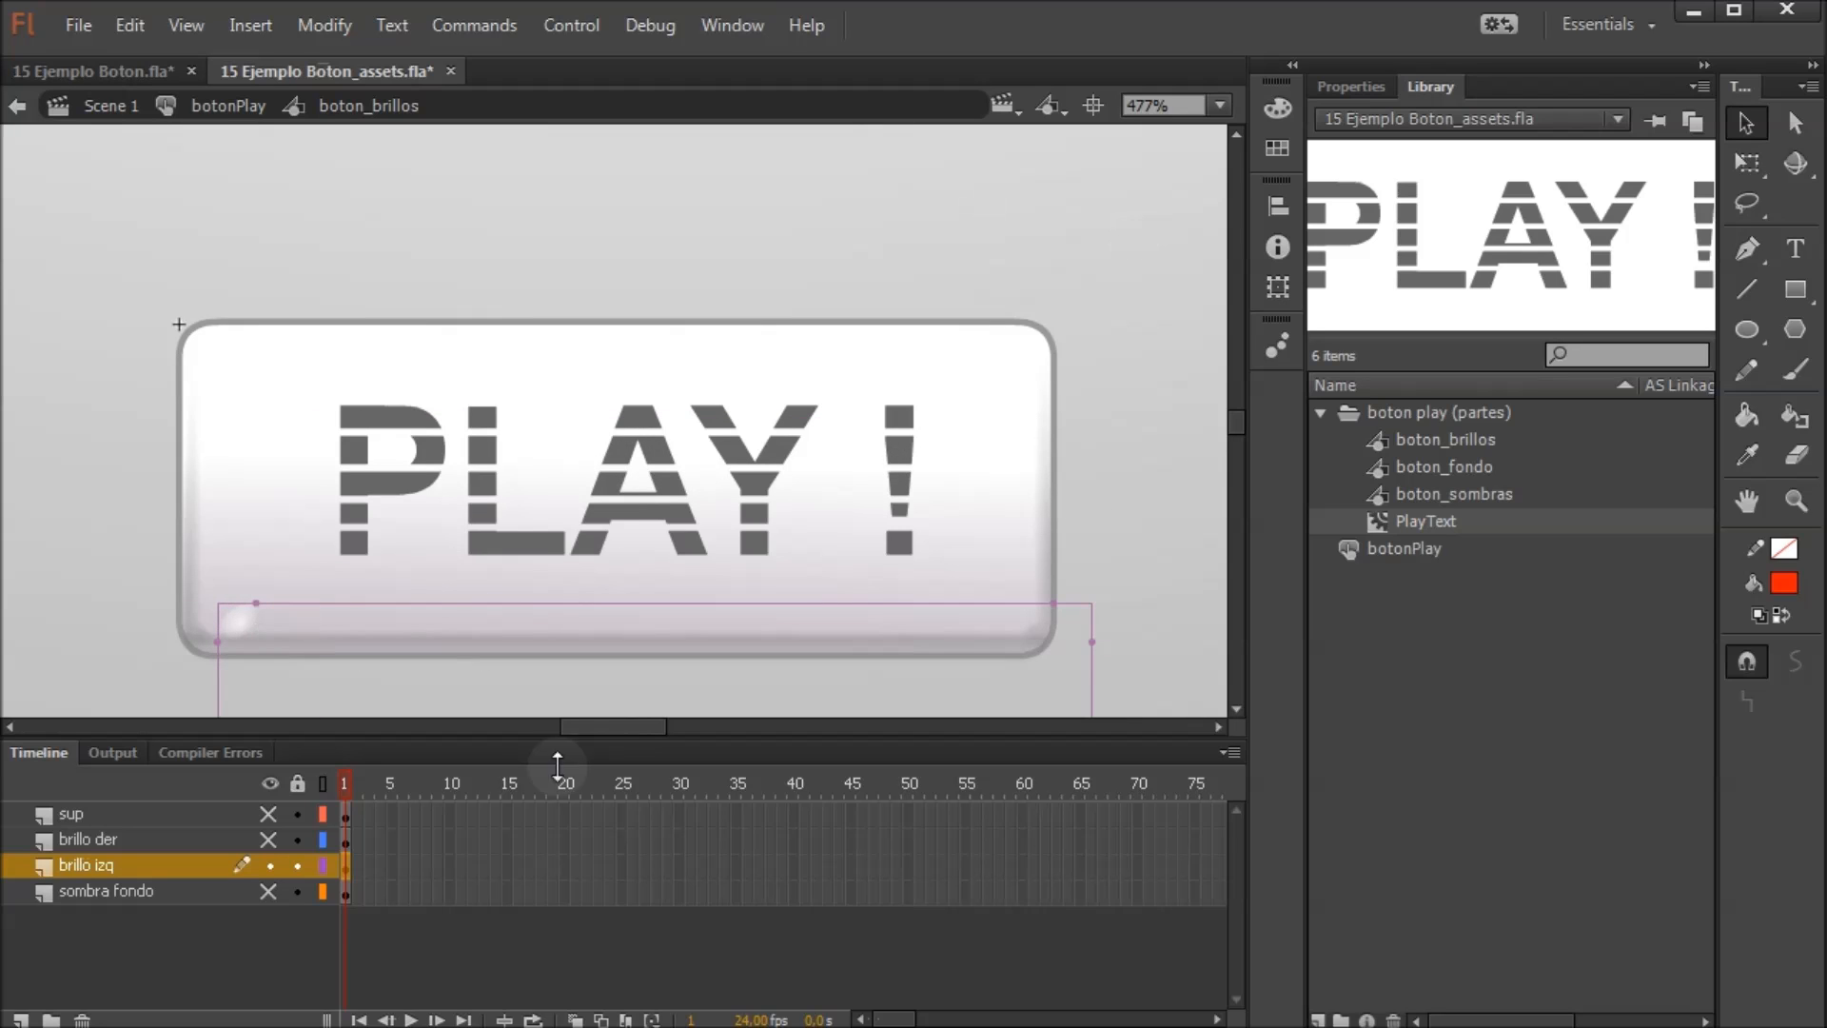
Examine the radial gradient of the brillo izq shape and its gradient transform handles, and undo the shape's displacement
{"action": "left_click", "coordinate": [1277, 111]}
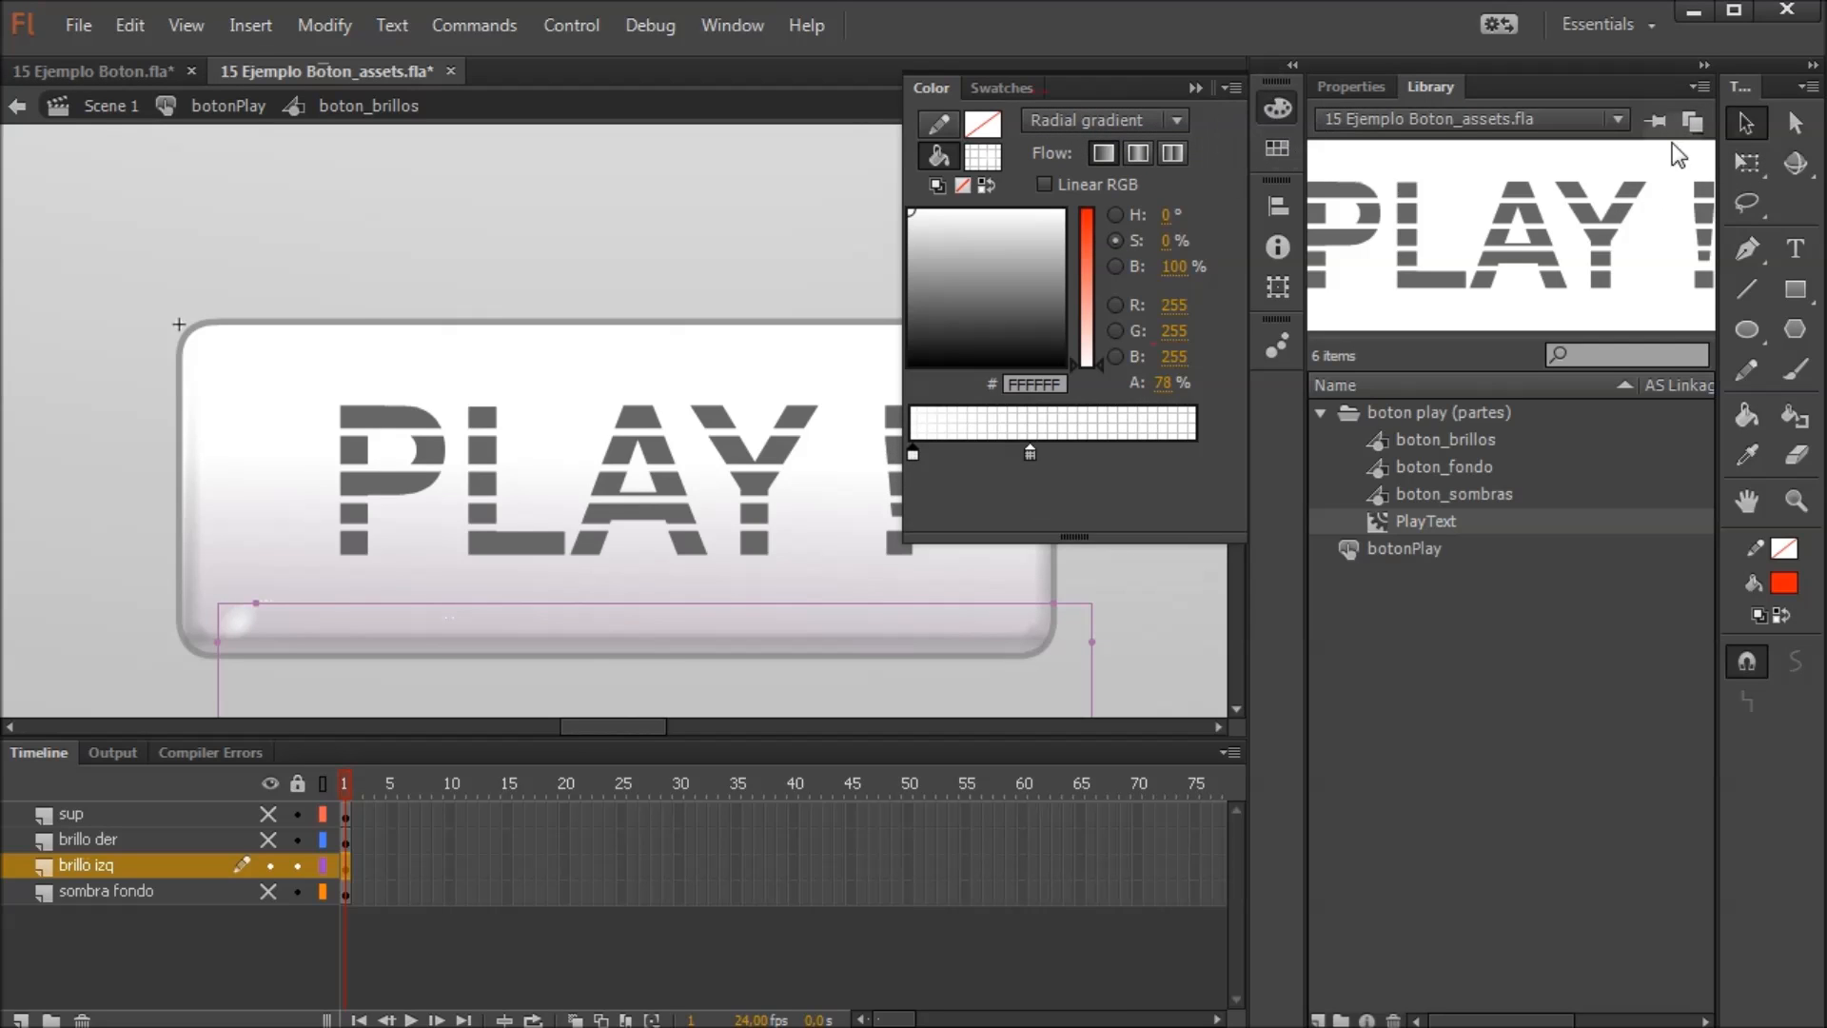
{"action": "left_click", "coordinate": [1747, 163]}
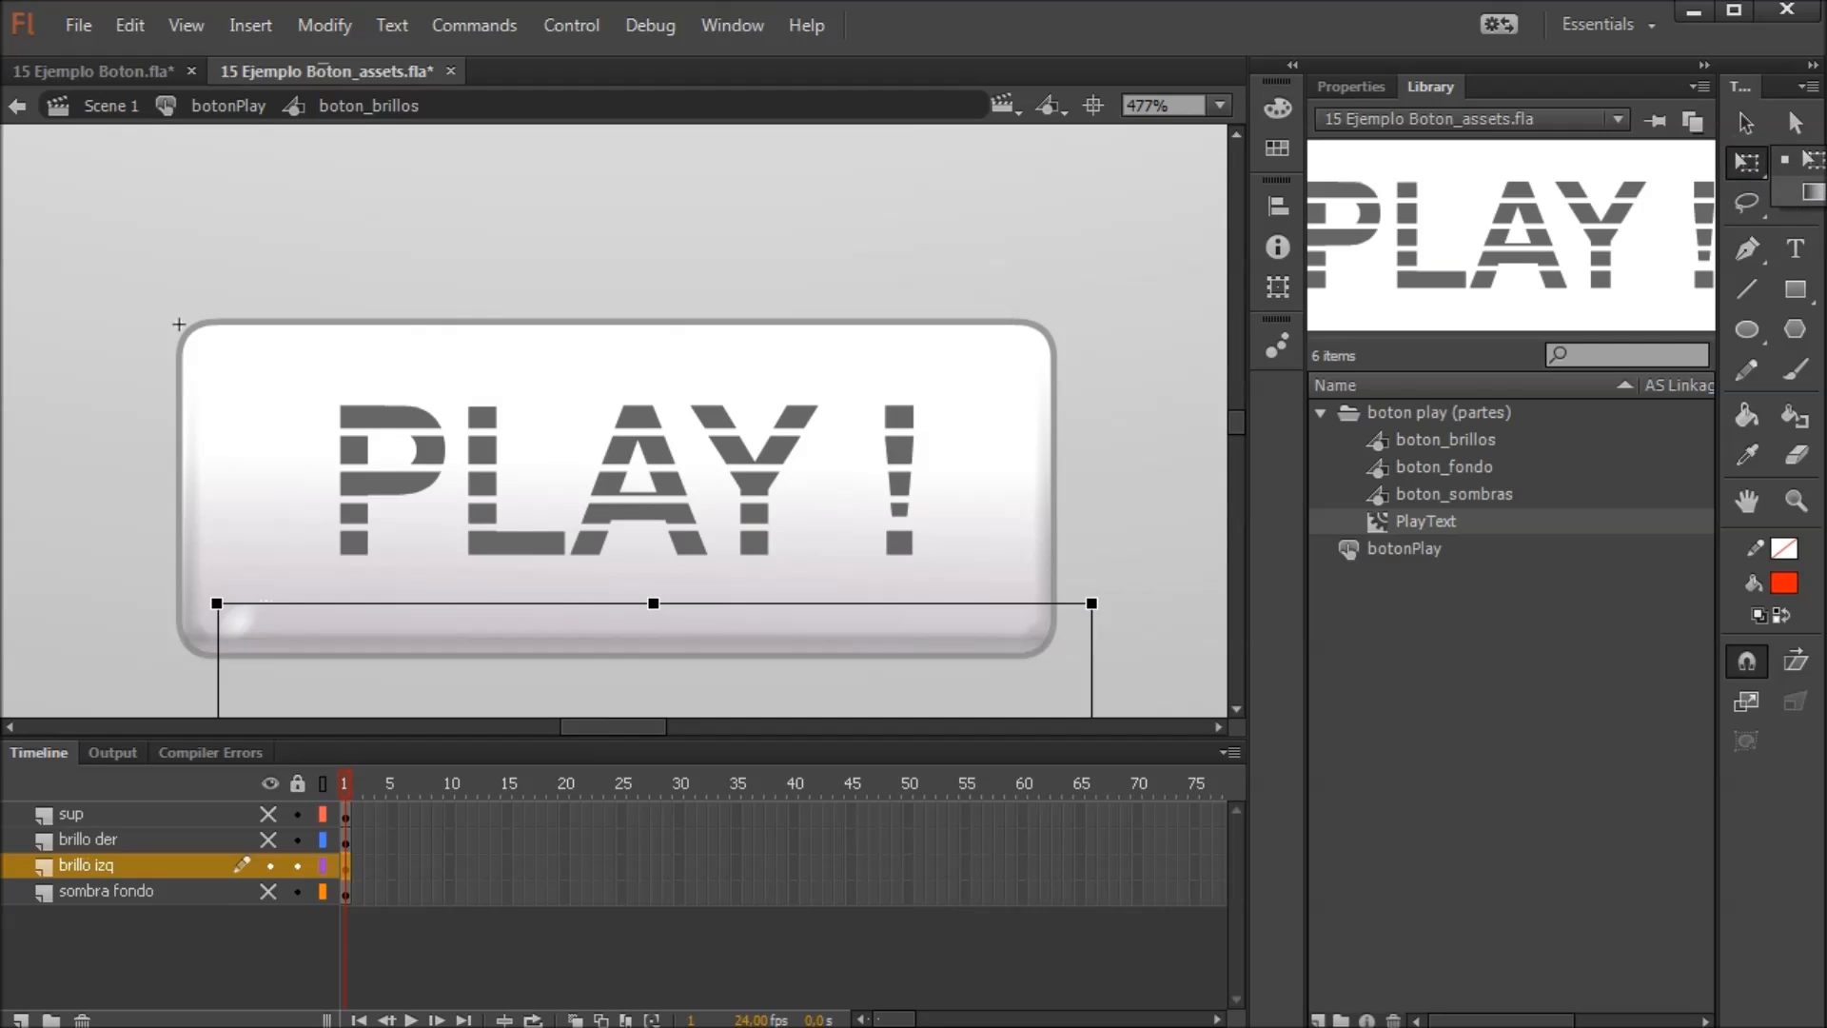
{"action": "key", "text": "f"}
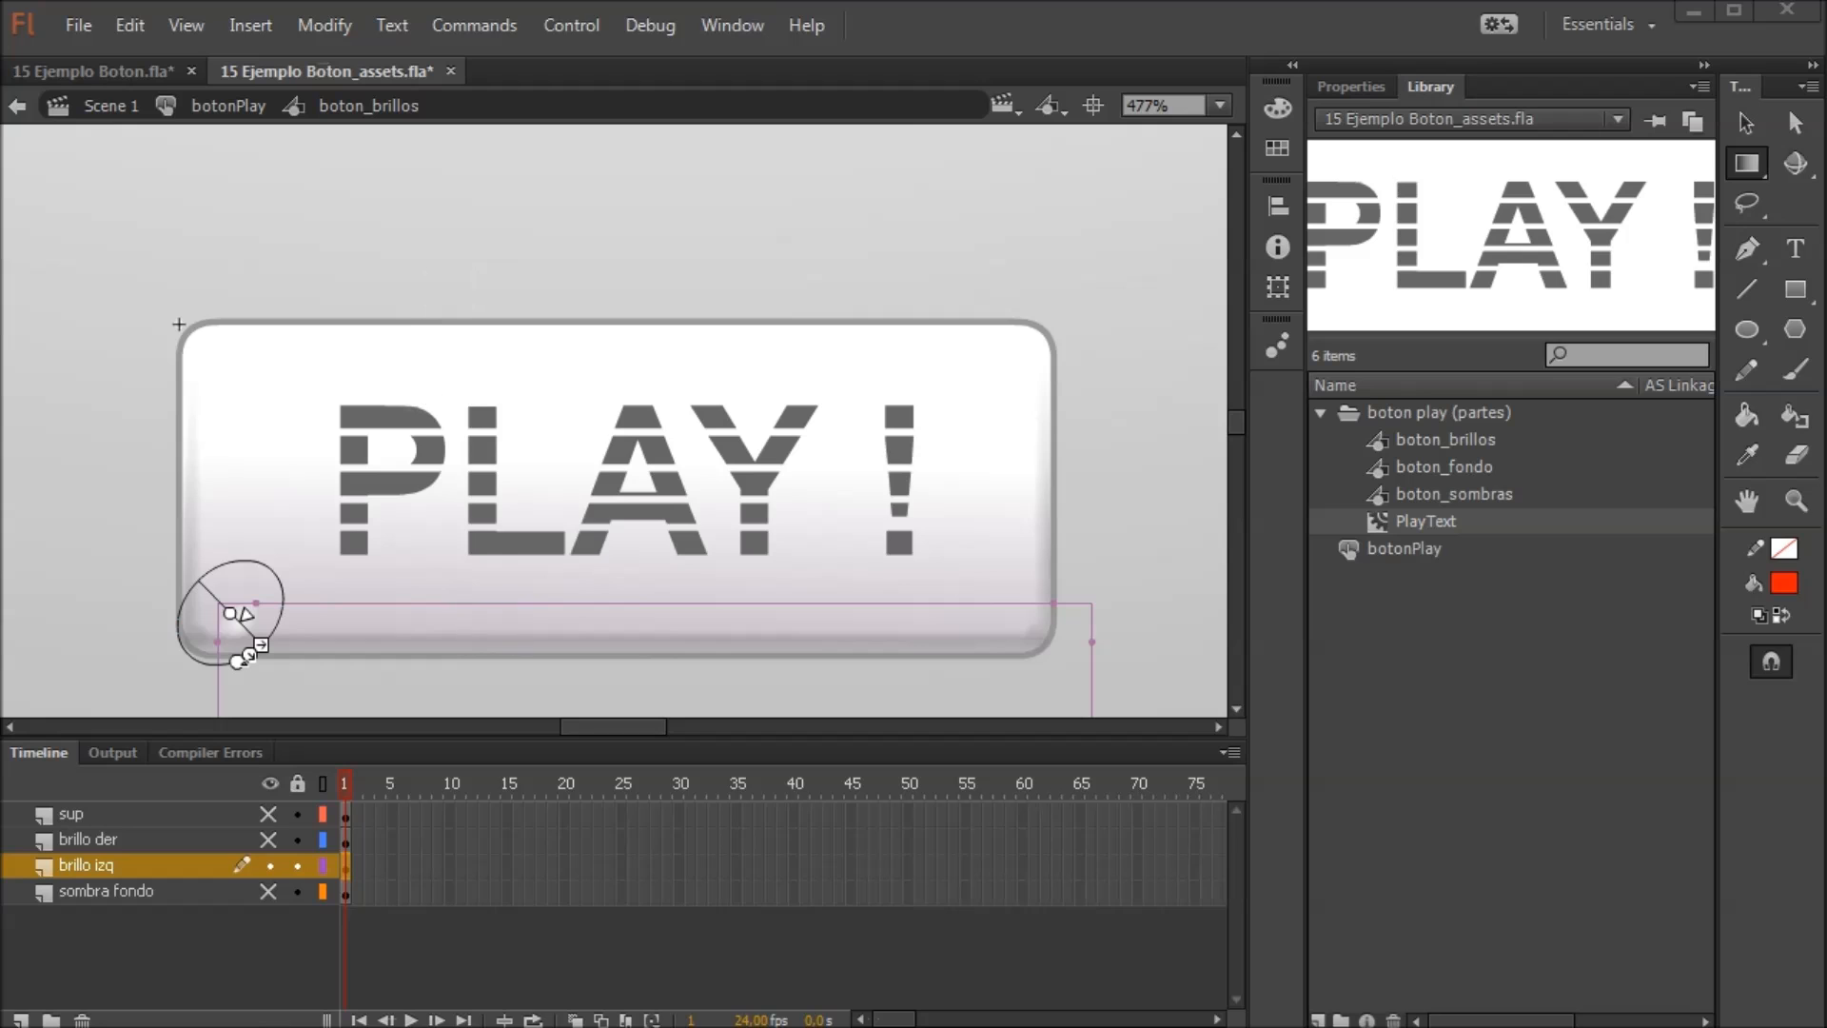
{"action": "left_click", "coordinate": [269, 864]}
{"action": "left_click", "coordinate": [270, 865]}
{"action": "left_click", "coordinate": [457, 666]}
{"action": "left_click_drag", "start_coordinate": [461, 665], "coordinate": [566, 477]}
{"action": "key", "text": "ctrl+z"}
Show brillo der instead of brillo izq, examine its gradient handles and highlight away from the corner, and restore its position
{"action": "left_click", "coordinate": [187, 855]}
{"action": "left_click", "coordinate": [268, 837]}
{"action": "left_click", "coordinate": [273, 864]}
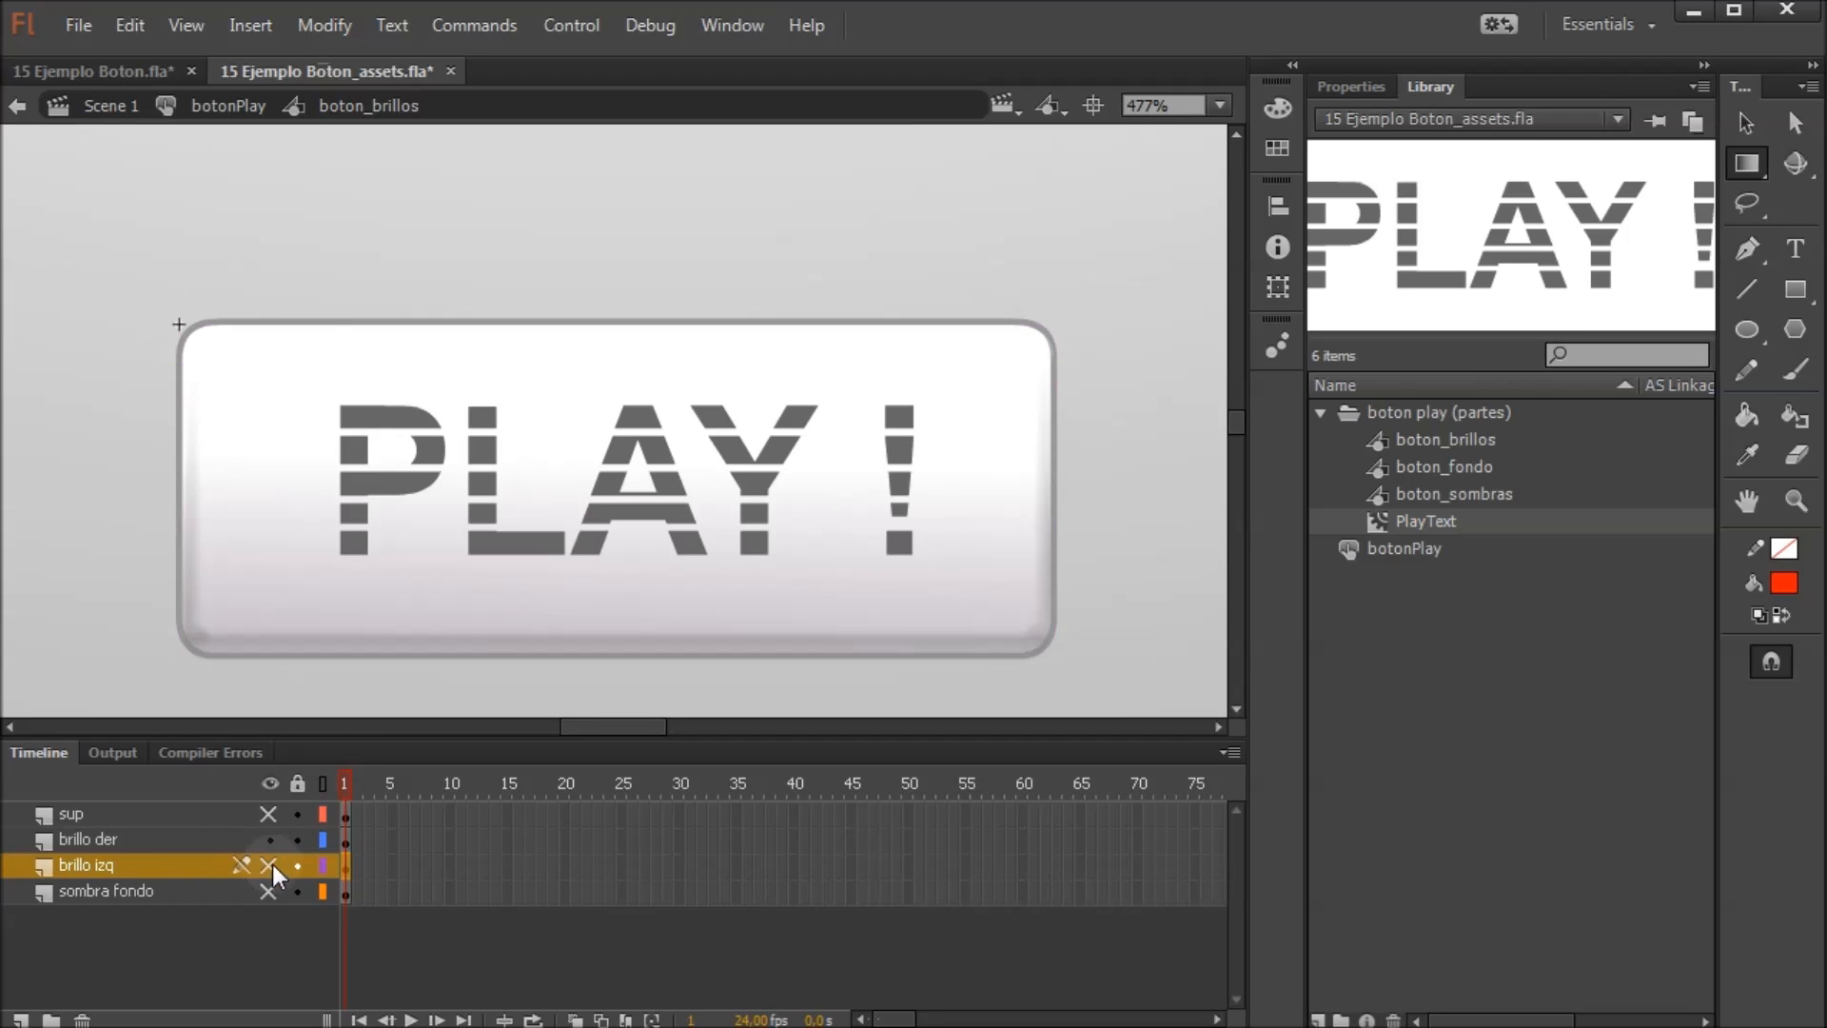
{"action": "left_click", "coordinate": [61, 837]}
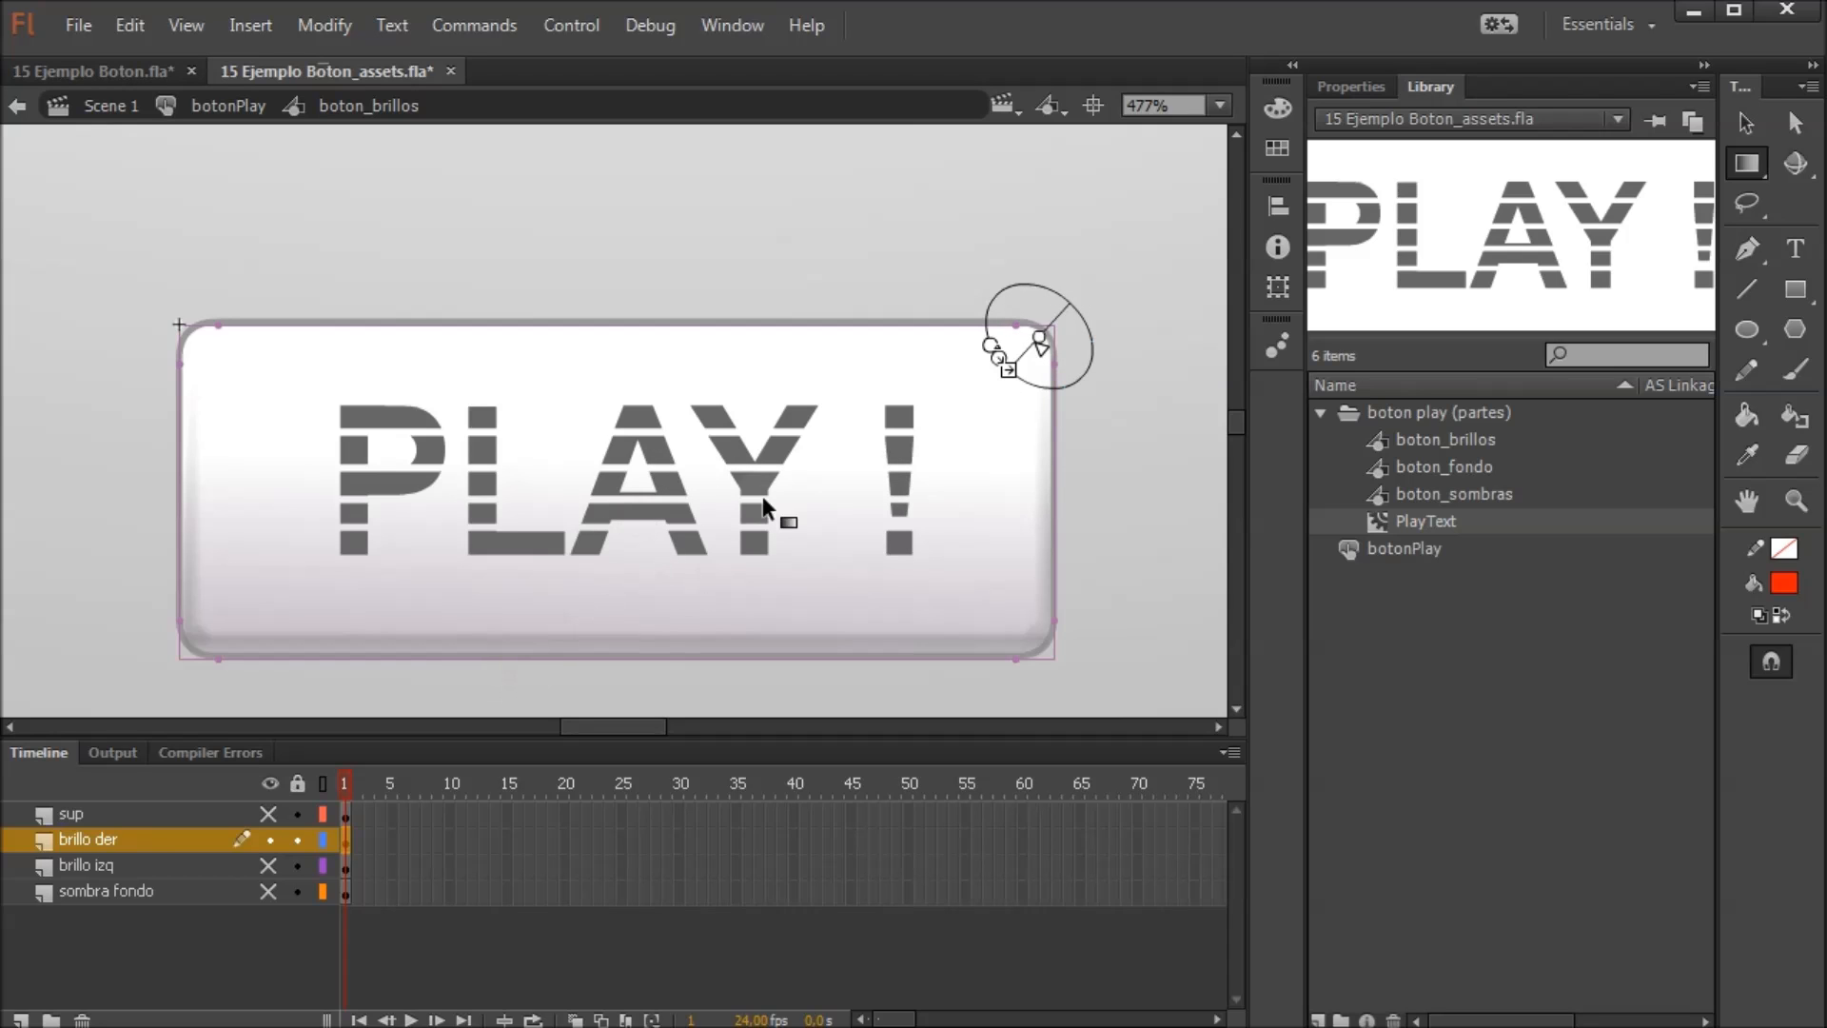
{"action": "key", "text": "v"}
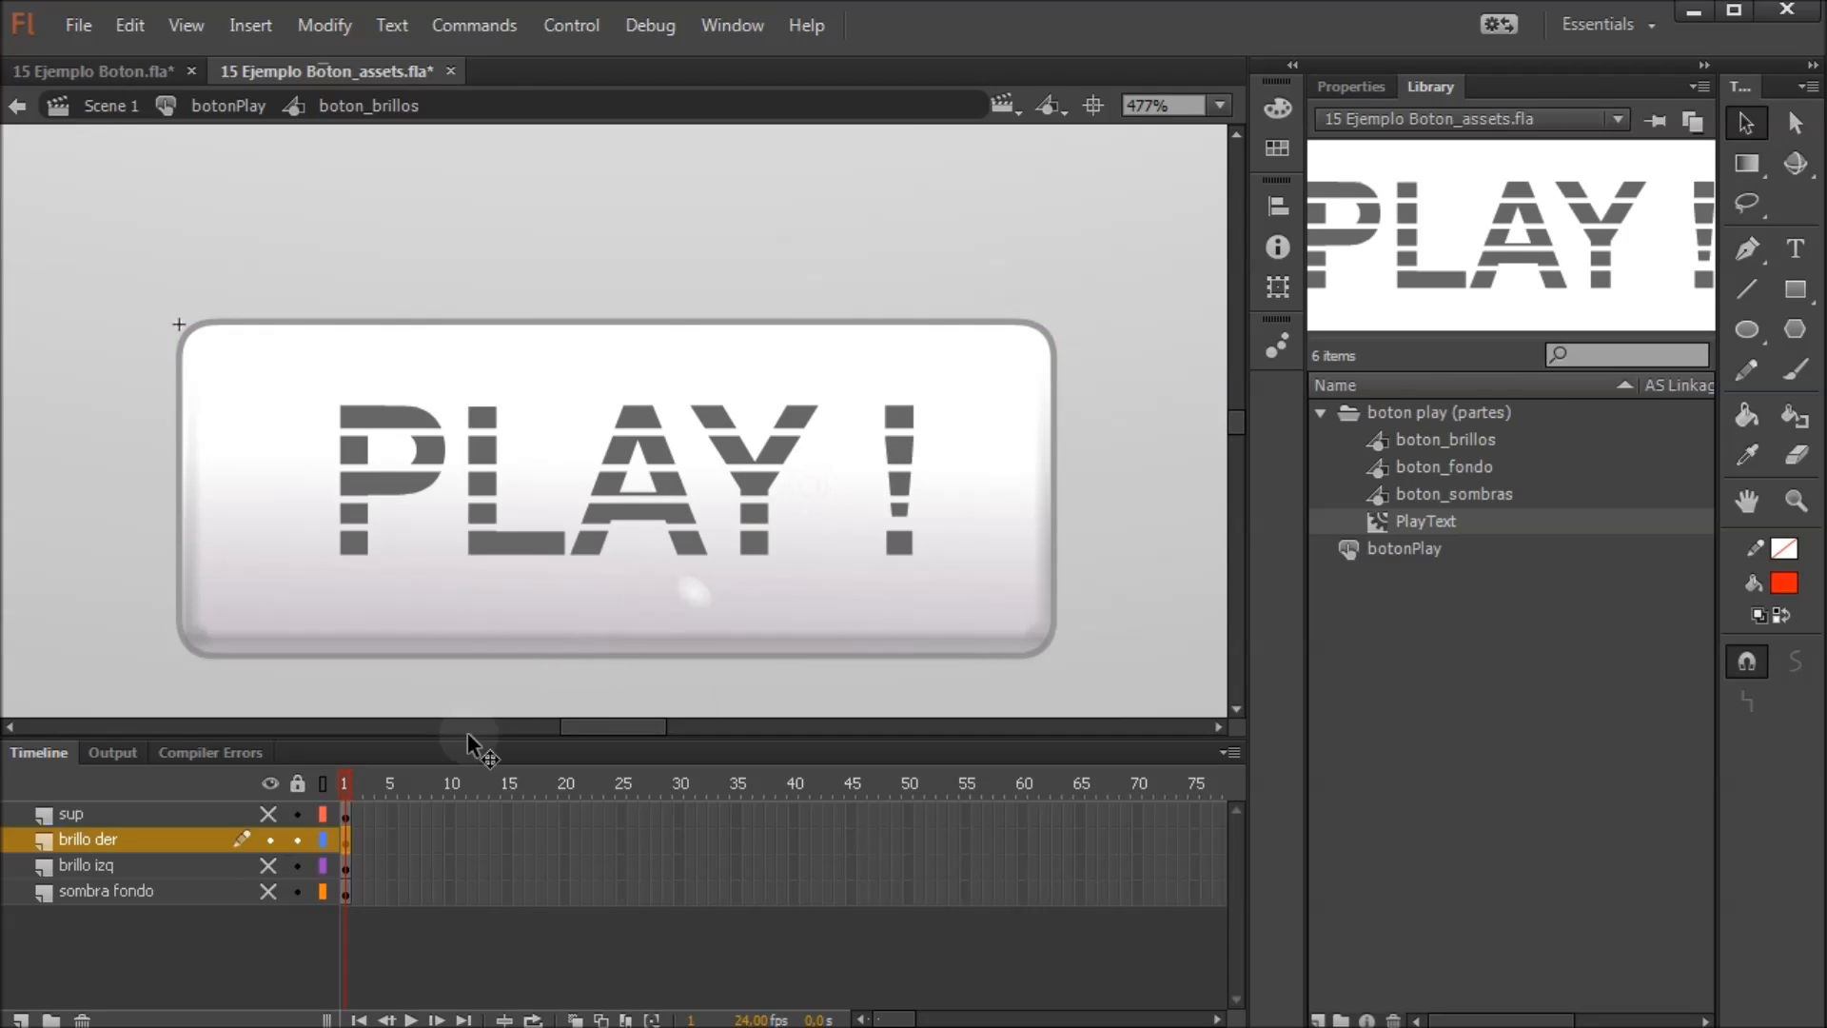
{"action": "key", "text": "ctrl+z"}
{"action": "left_click", "coordinate": [272, 840]}
Show only the sup layer and move its shape down so its highlight lies over the button's lower edge
{"action": "left_click", "coordinate": [133, 815]}
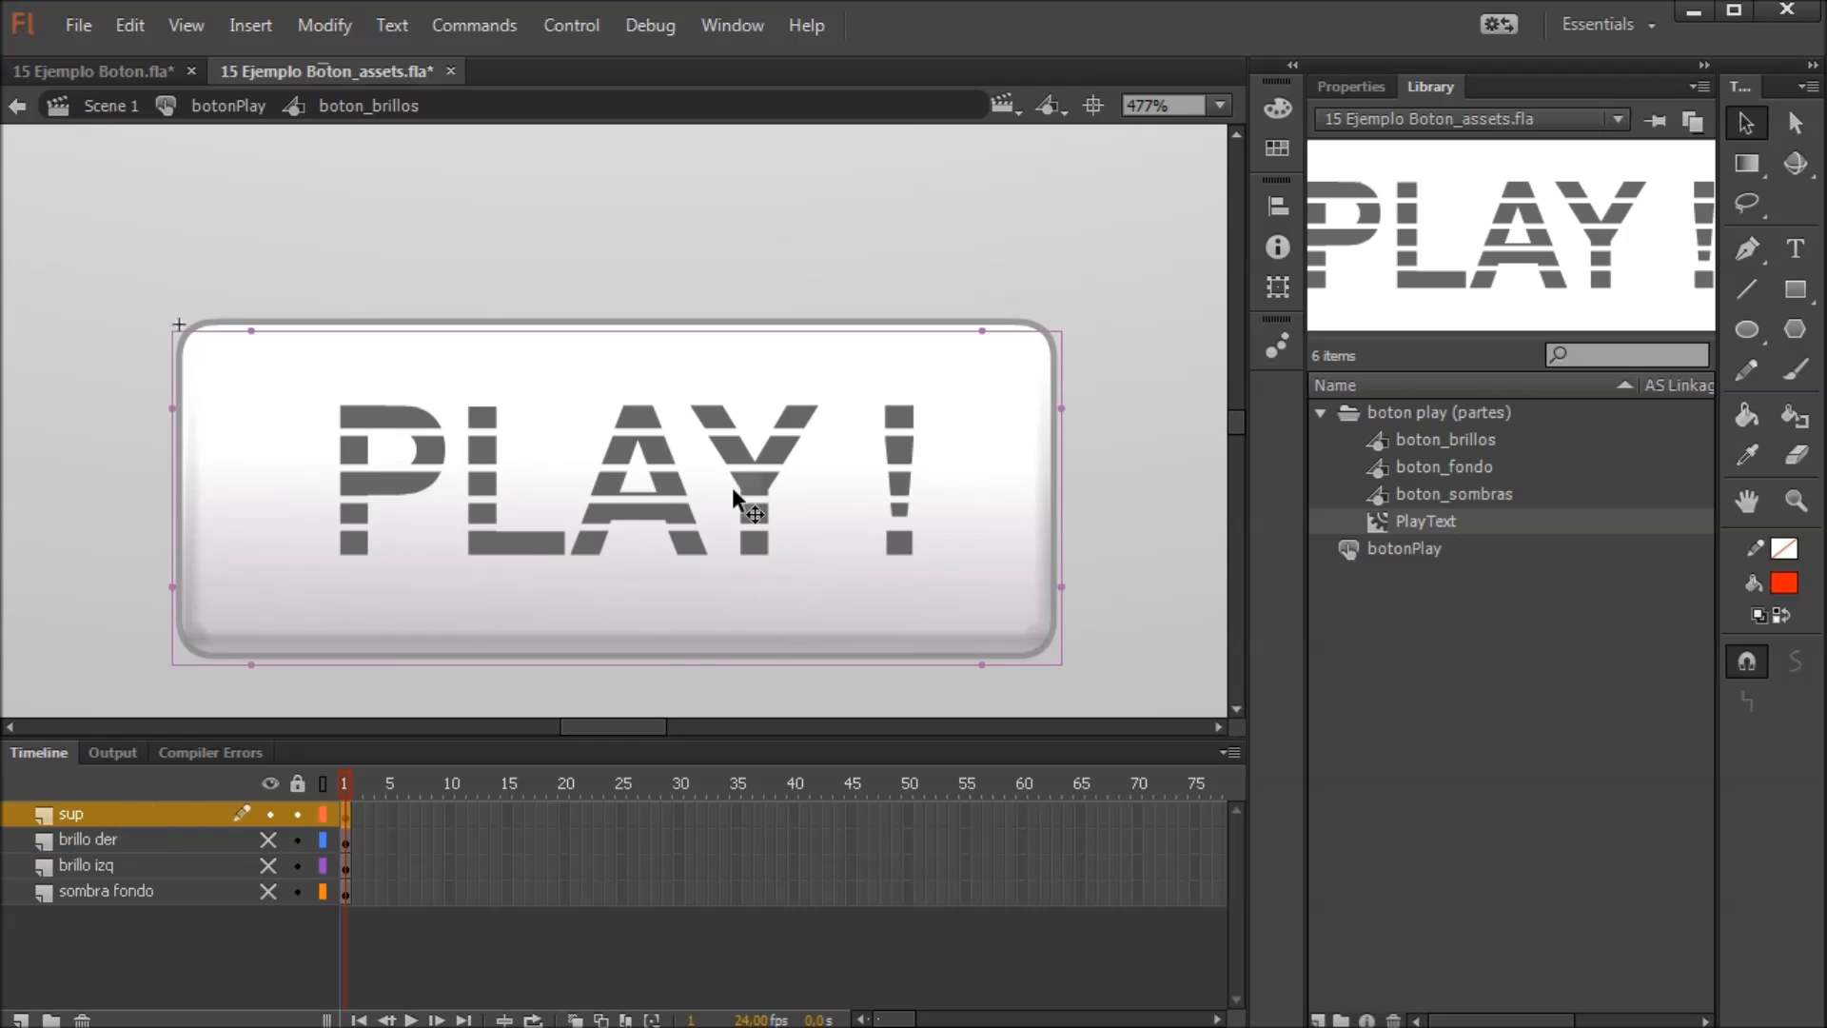
{"action": "left_click", "coordinate": [691, 596]}
{"action": "left_click_drag", "start_coordinate": [691, 598], "coordinate": [702, 727]}
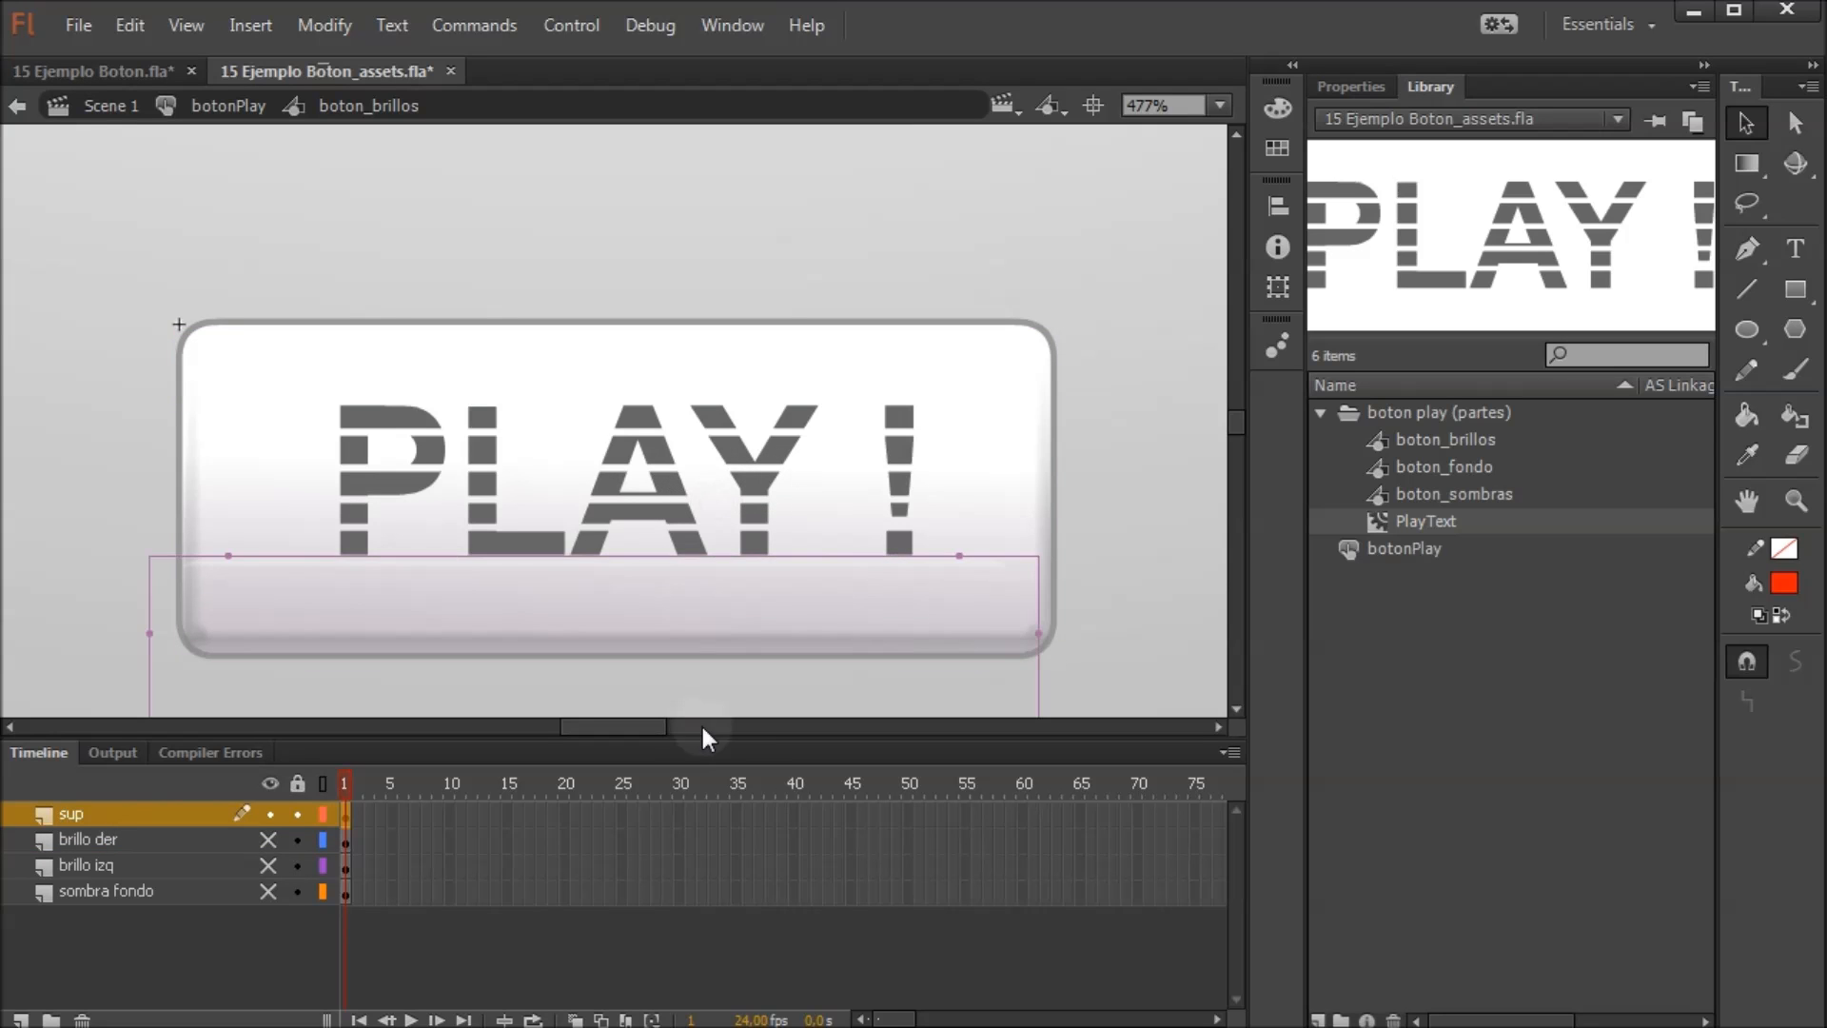
{"action": "left_click_drag", "start_coordinate": [706, 604], "coordinate": [721, 644]}
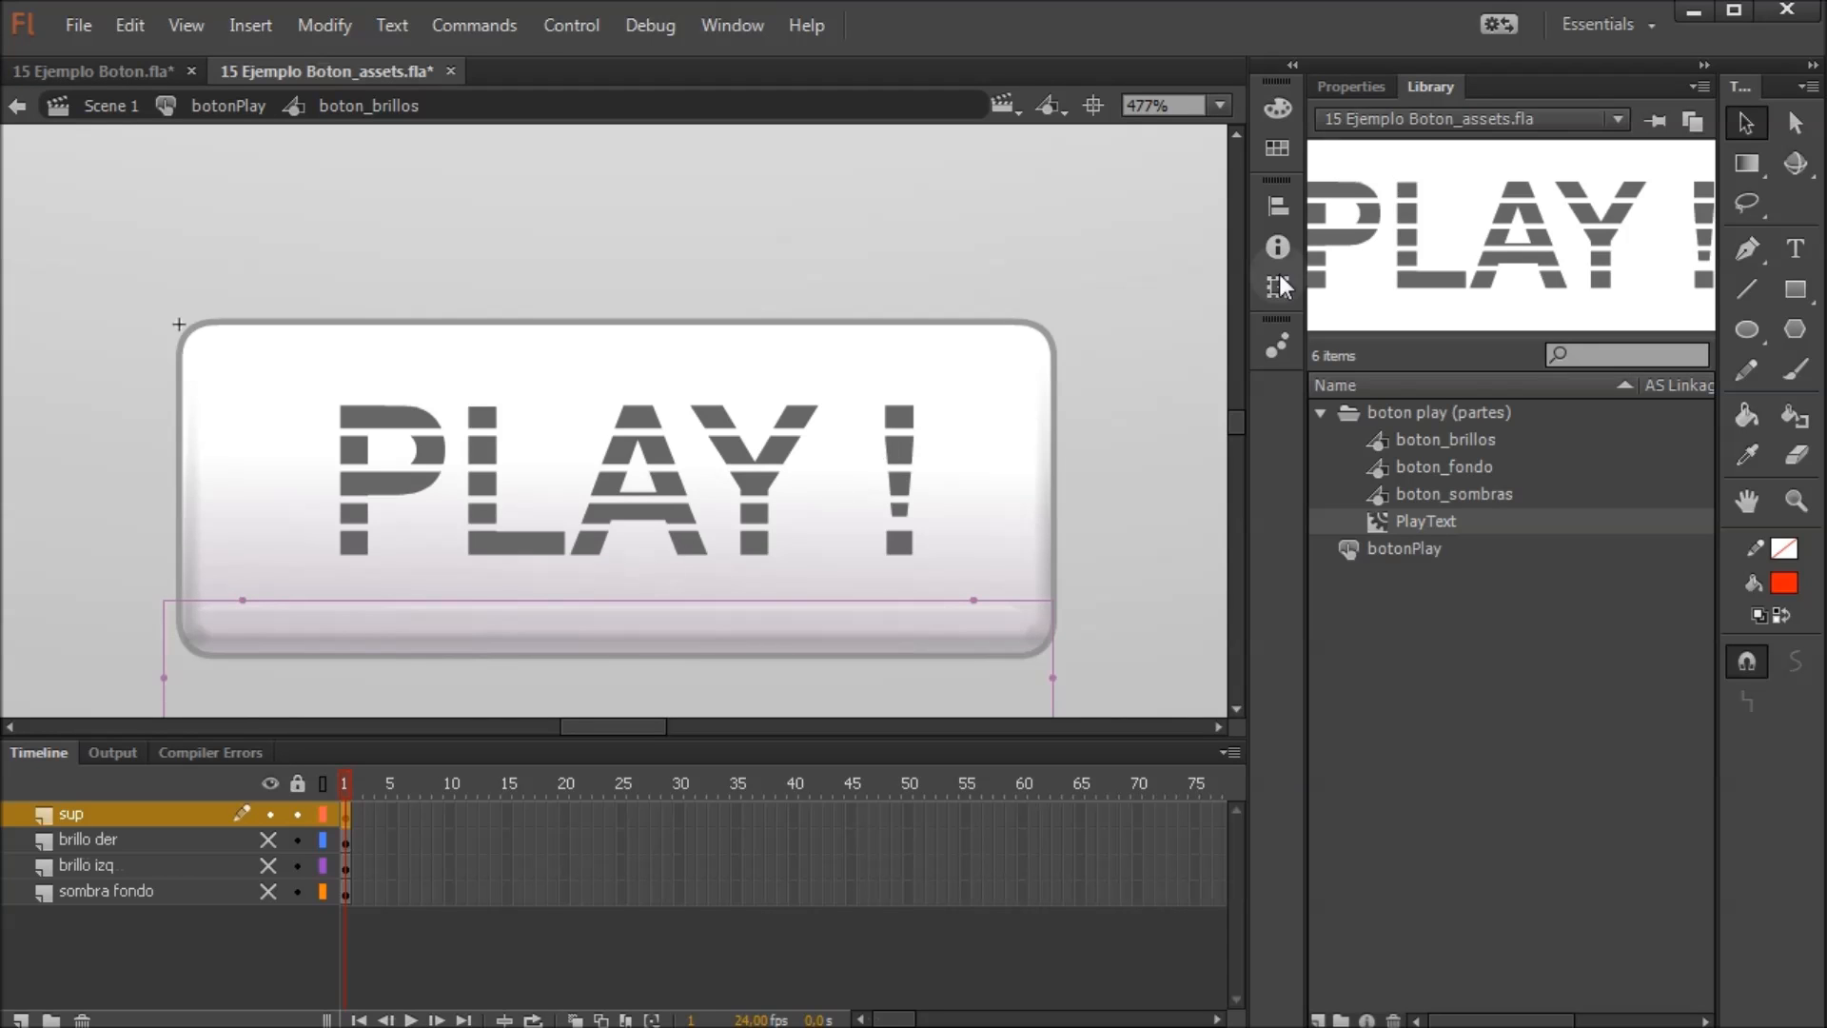
Examine the colour stops of the sup shape's linear gradient and restore the shape's position on the button
{"action": "left_click", "coordinate": [1277, 110]}
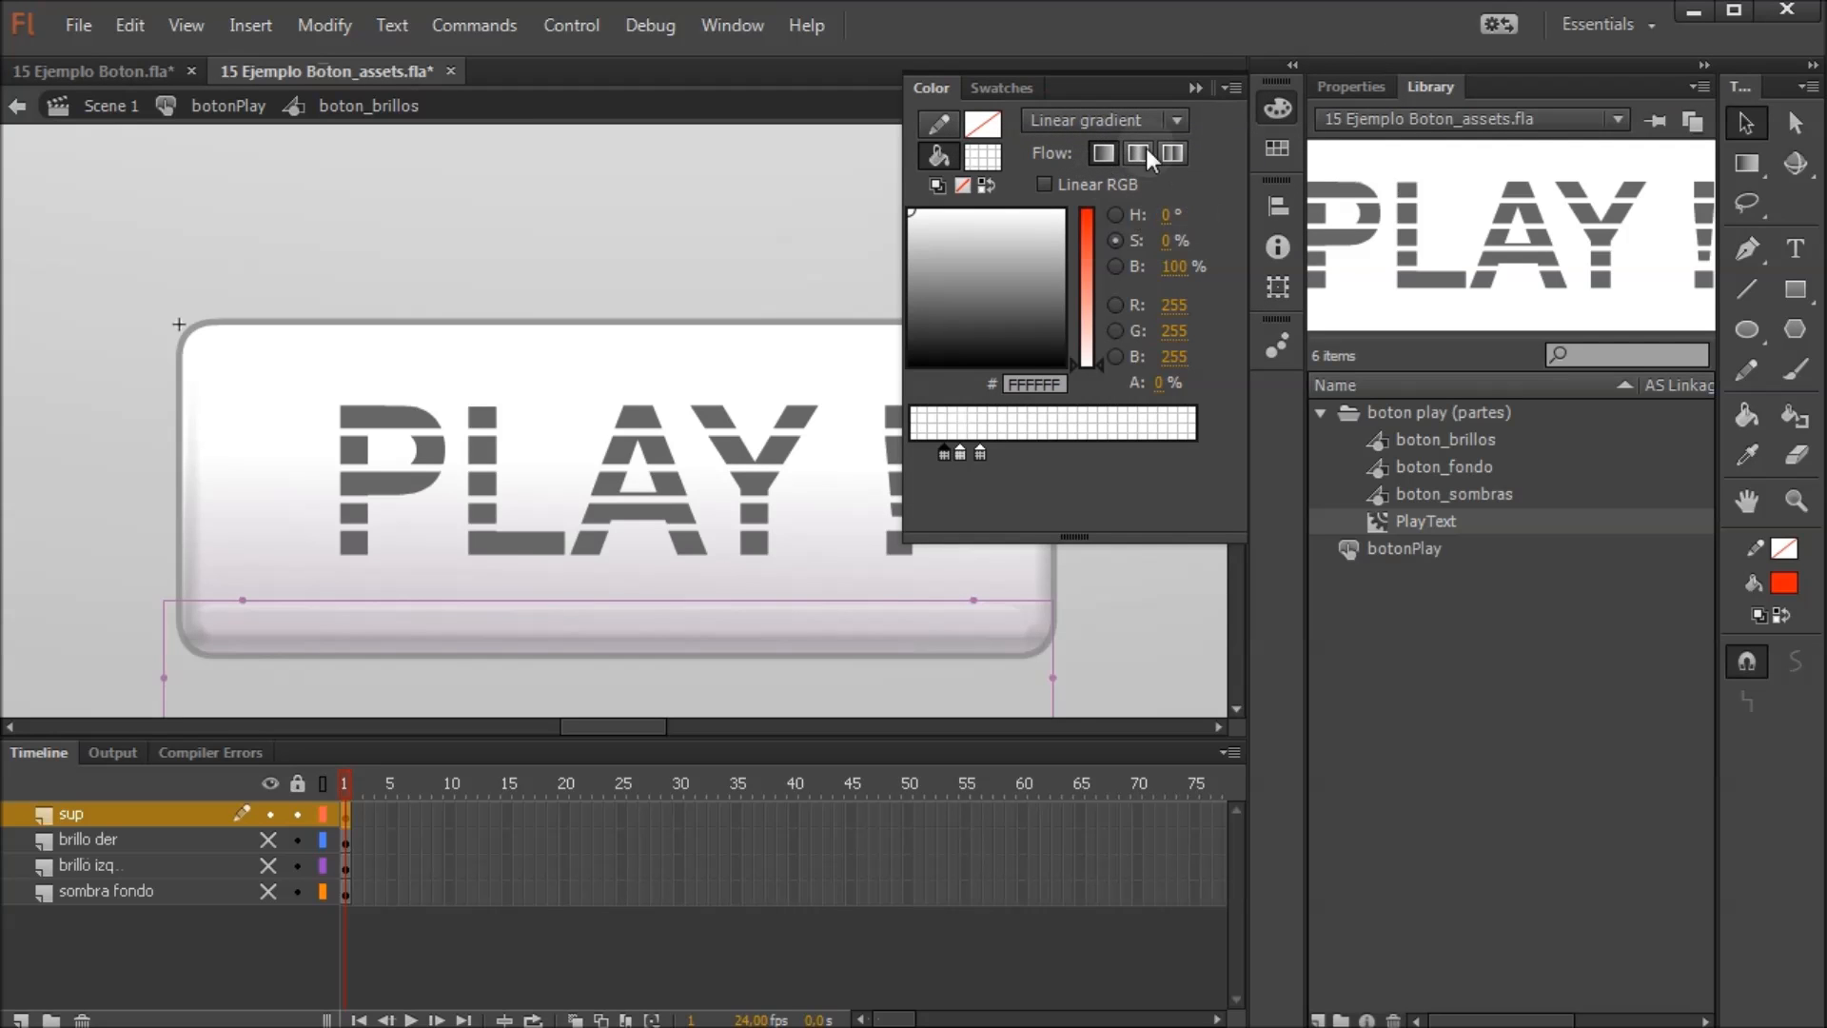
{"action": "left_click", "coordinate": [959, 452]}
{"action": "left_click", "coordinate": [944, 453]}
{"action": "left_click", "coordinate": [670, 643]}
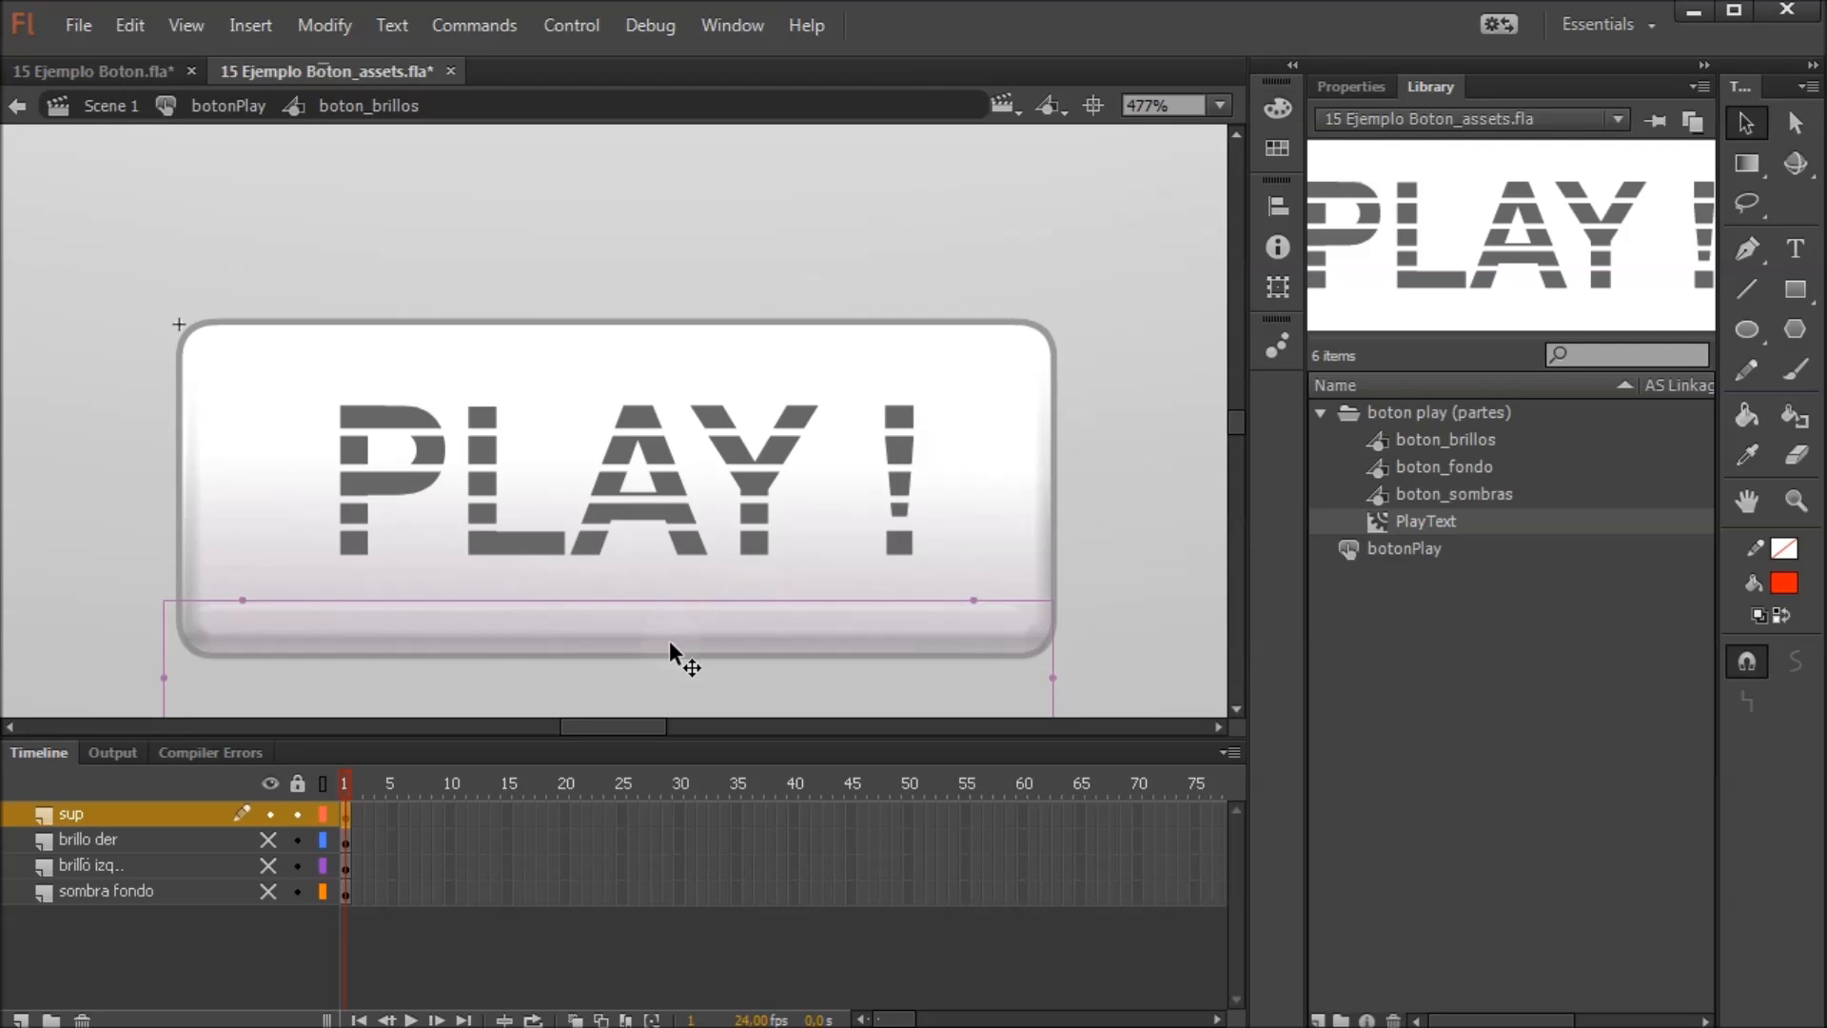
{"action": "left_click", "coordinate": [721, 625]}
{"action": "left_click", "coordinate": [874, 241]}
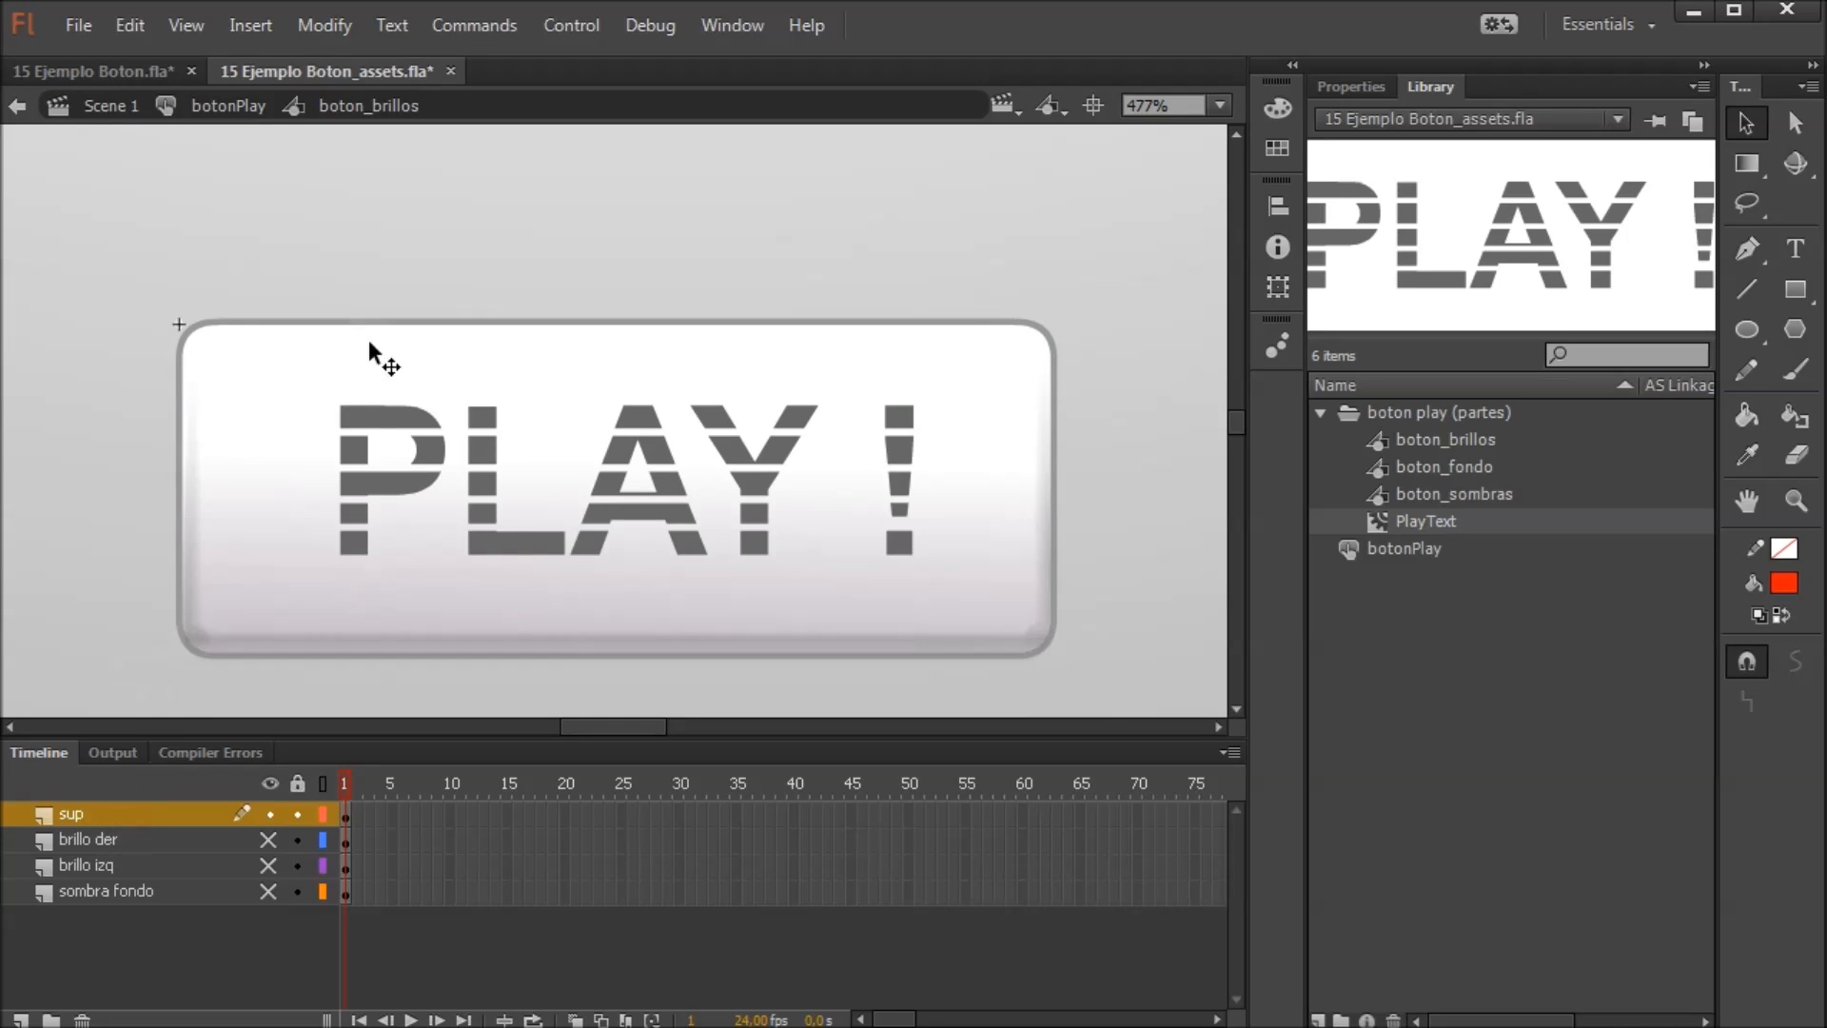
Return to botonPlay, lock the brillos layer, unlock sombras, and open boton_sombras in place for editing
{"action": "left_click", "coordinate": [228, 108]}
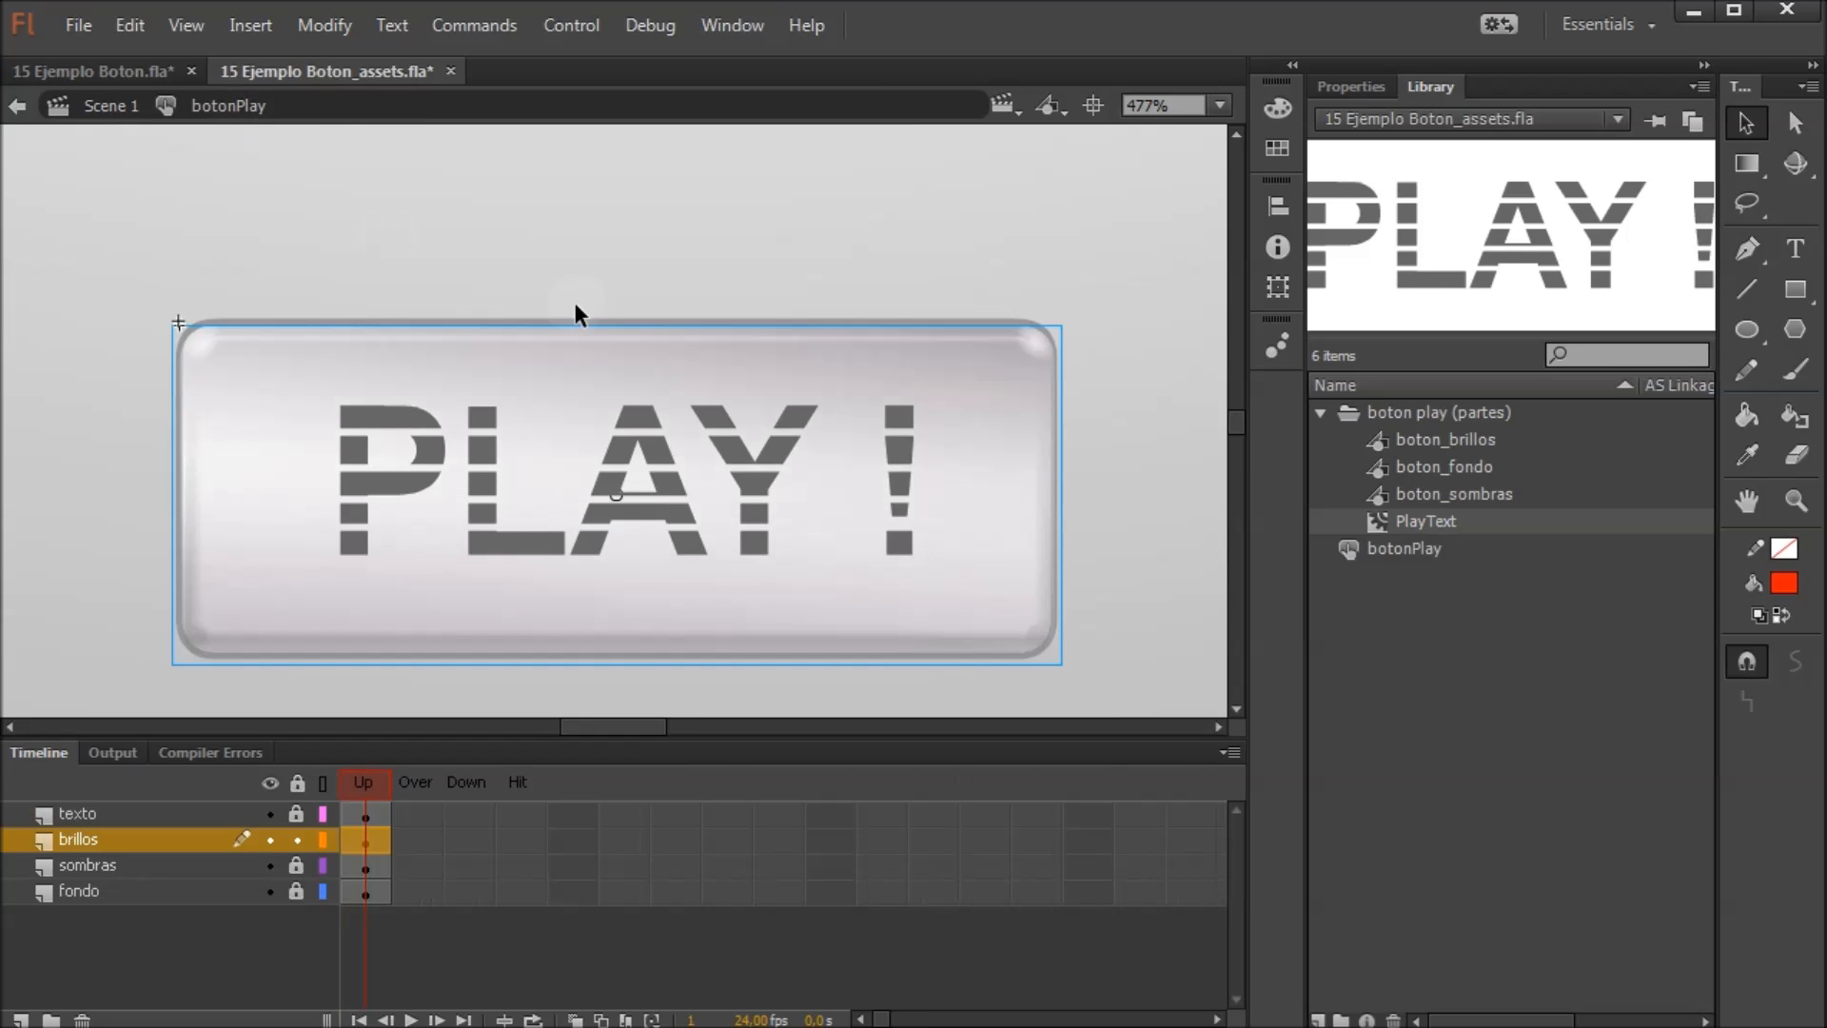
{"action": "left_click", "coordinate": [295, 839]}
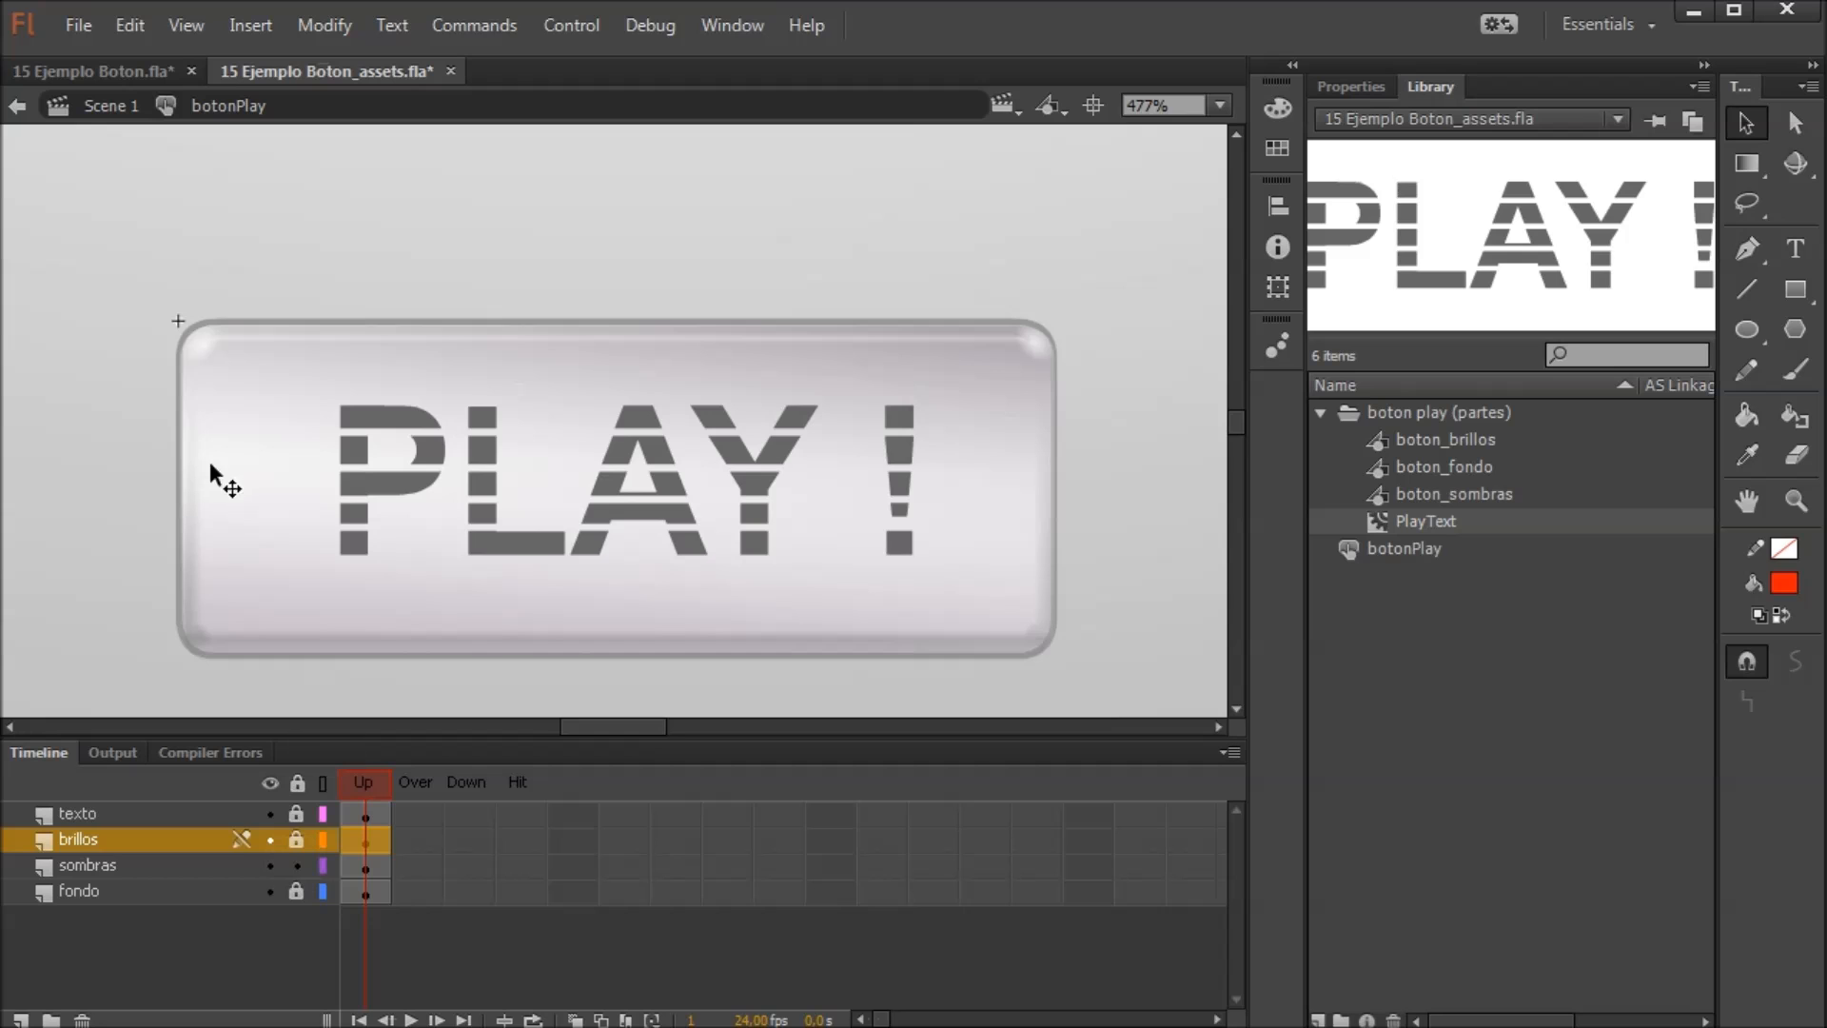
{"action": "left_click", "coordinate": [278, 423]}
{"action": "double_click", "coordinate": [301, 424]}
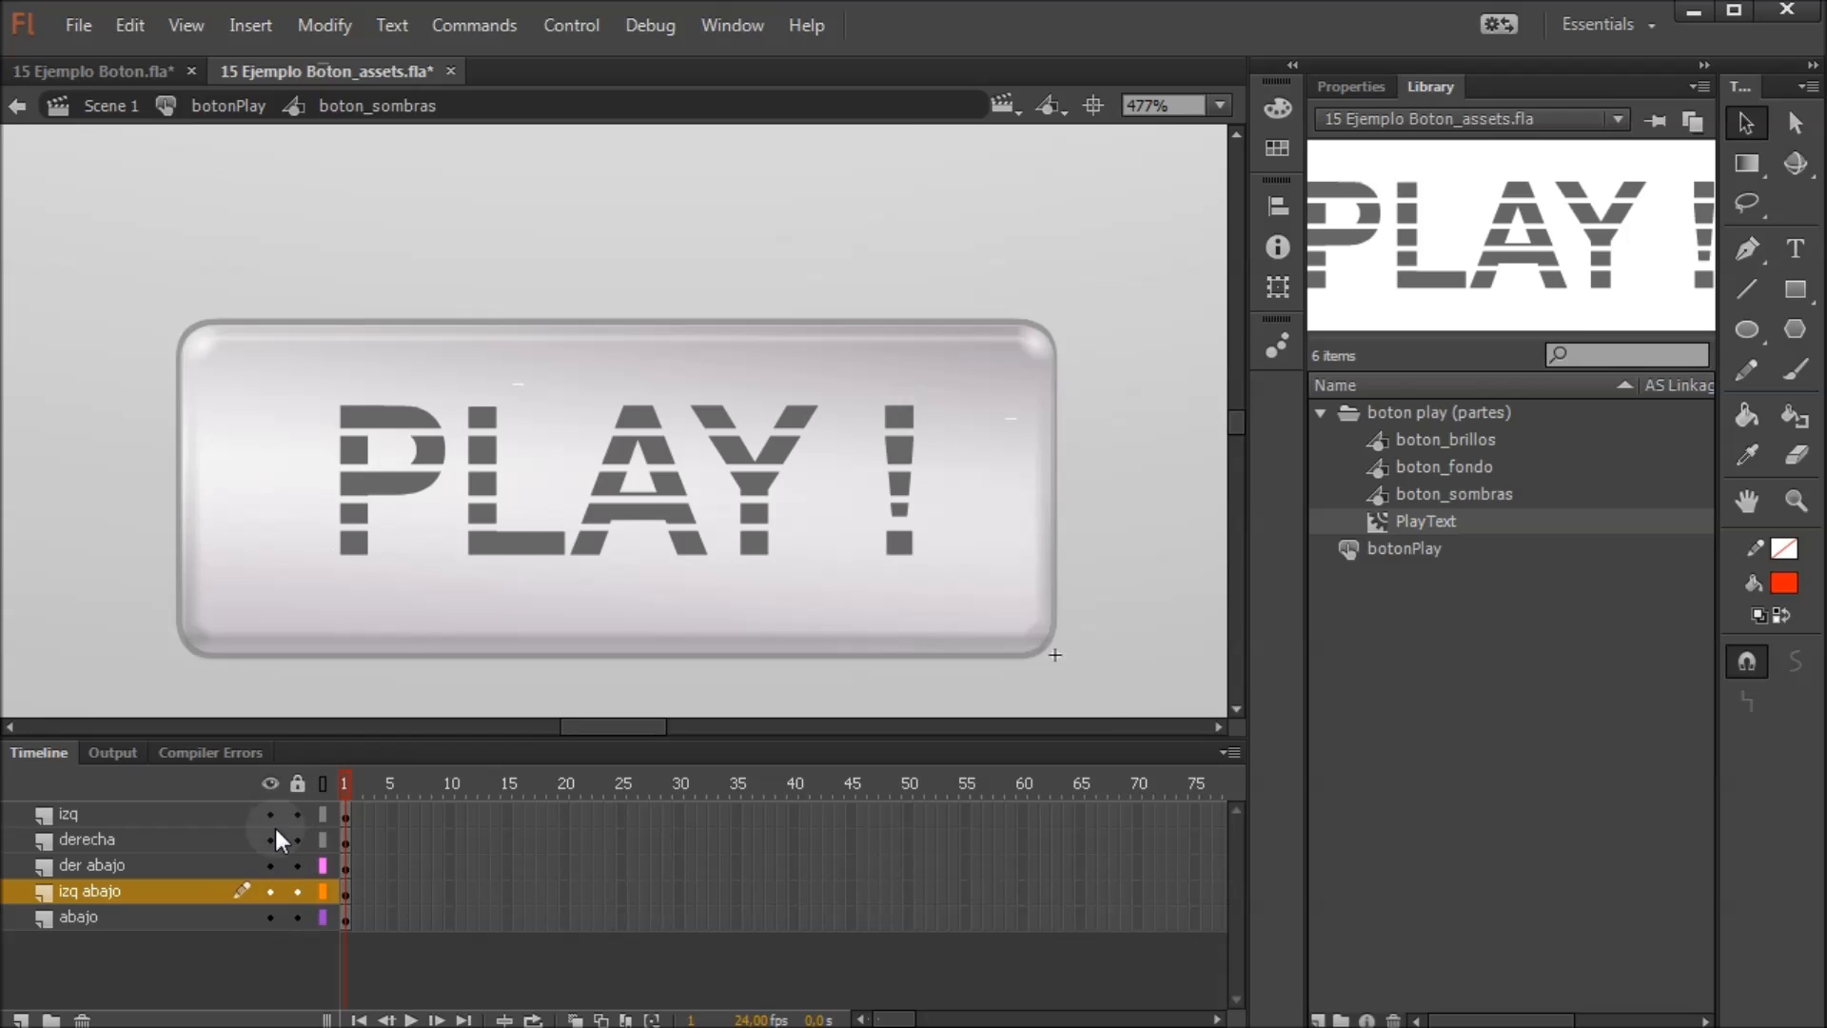
Check the izq shadow with the other layers hidden, and lock derecha, der abajo, izq abajo and abajo
{"action": "left_click", "coordinate": [276, 590]}
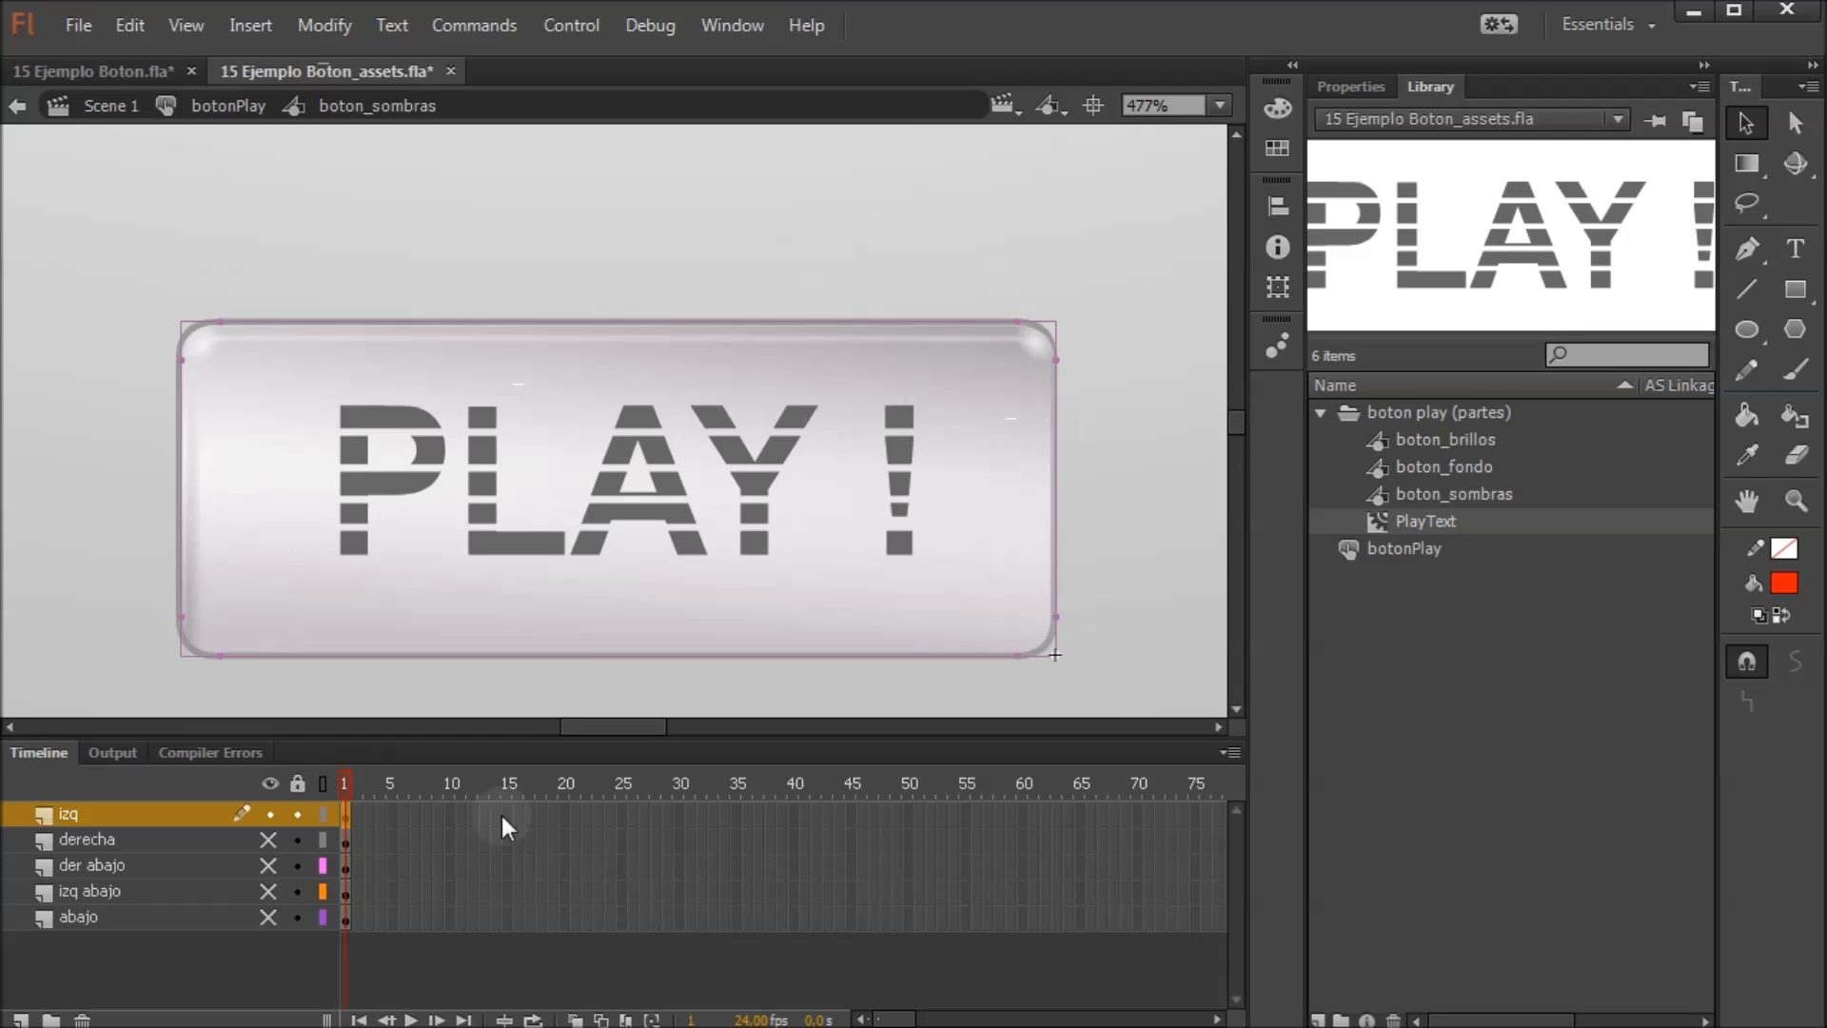
{"action": "left_click_drag", "start_coordinate": [273, 865], "coordinate": [271, 916]}
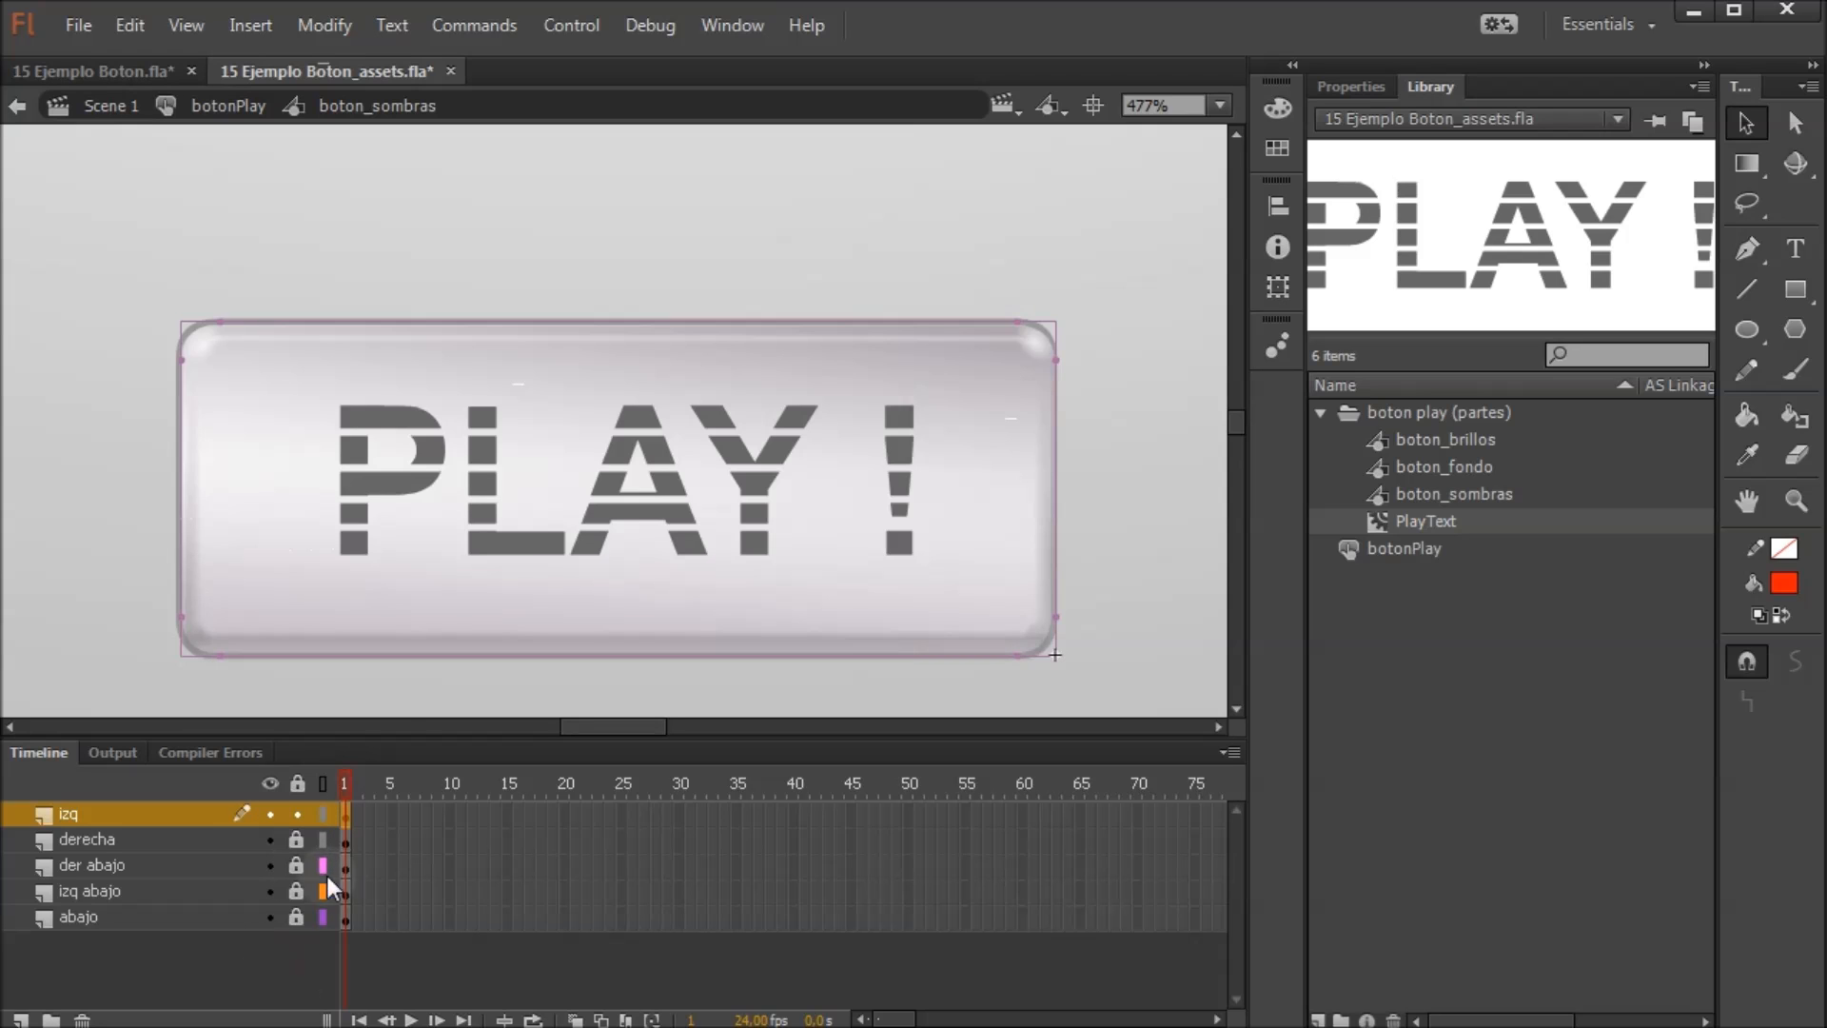
Shift the izq shadow shape left off the button to examine its radial gradient and transform handles, and undo the shift
{"action": "mouse_move", "coordinate": [201, 510]}
{"action": "left_mouse_down"}
{"action": "mouse_move", "coordinate": [101, 569]}
{"action": "mouse_move", "coordinate": [203, 538]}
{"action": "mouse_move", "coordinate": [128, 569]}
{"action": "left_mouse_up"}
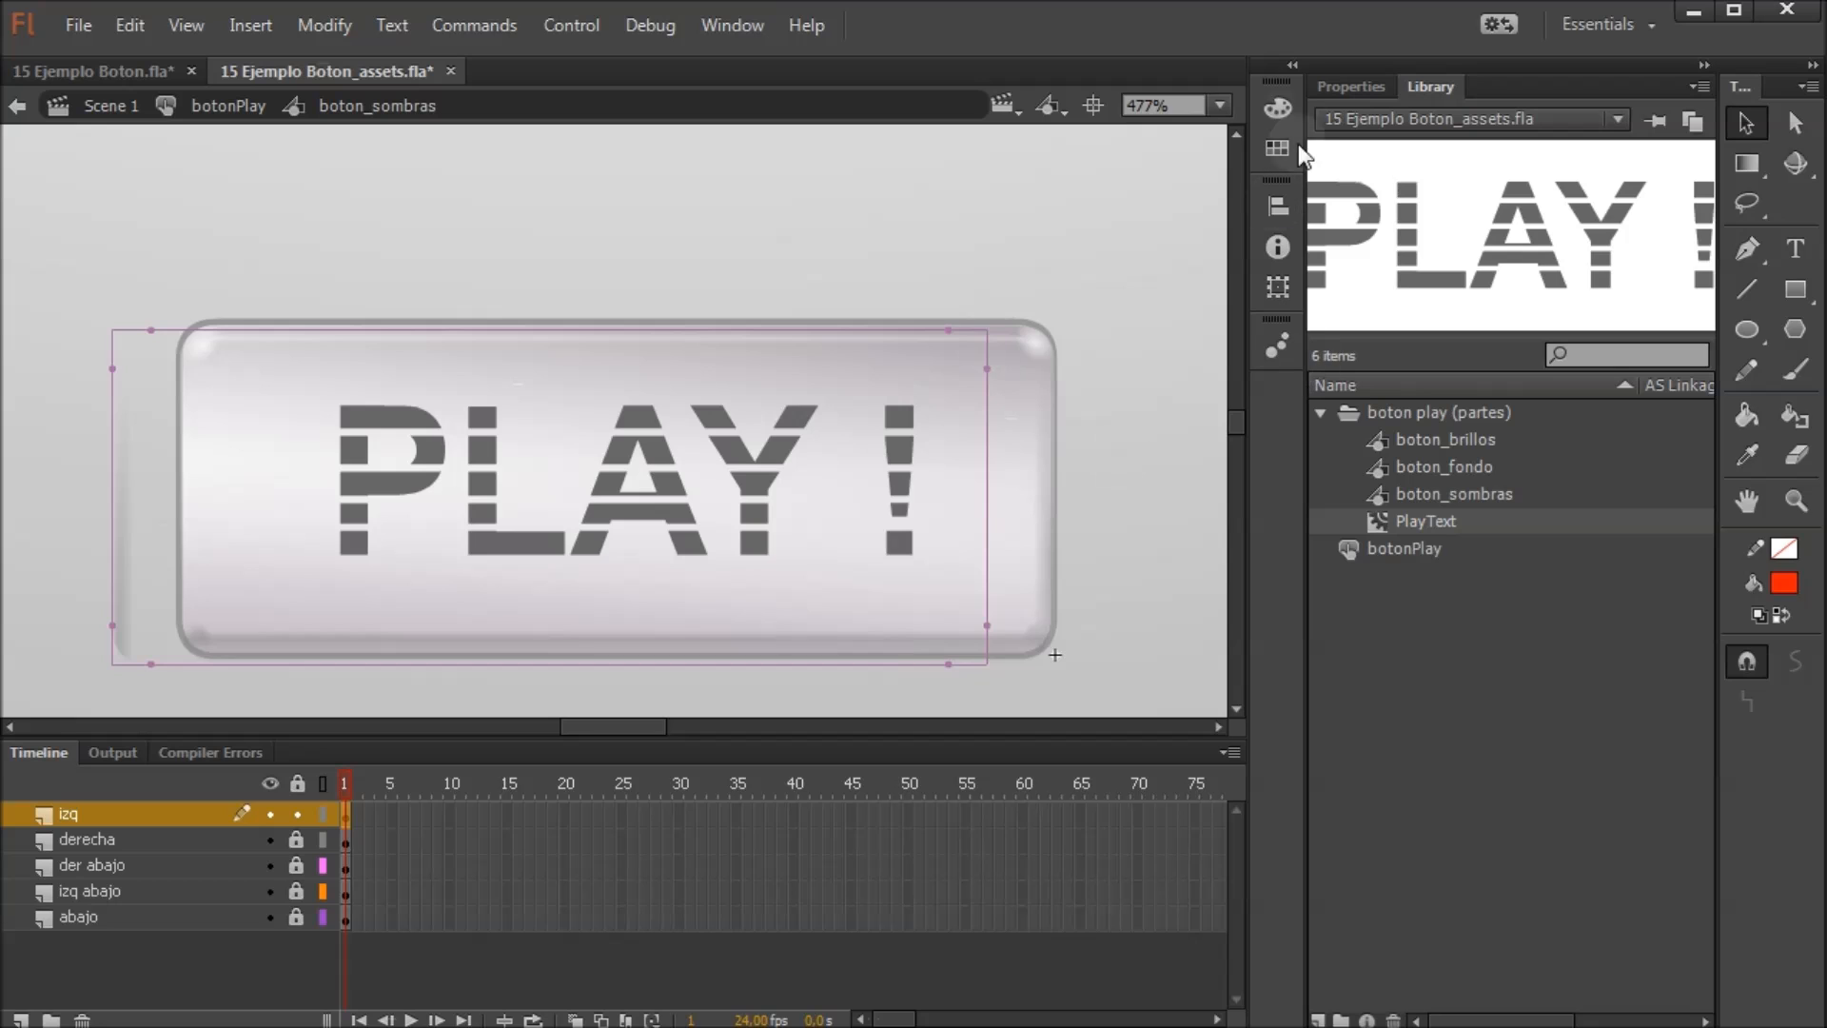
{"action": "left_click", "coordinate": [1278, 108]}
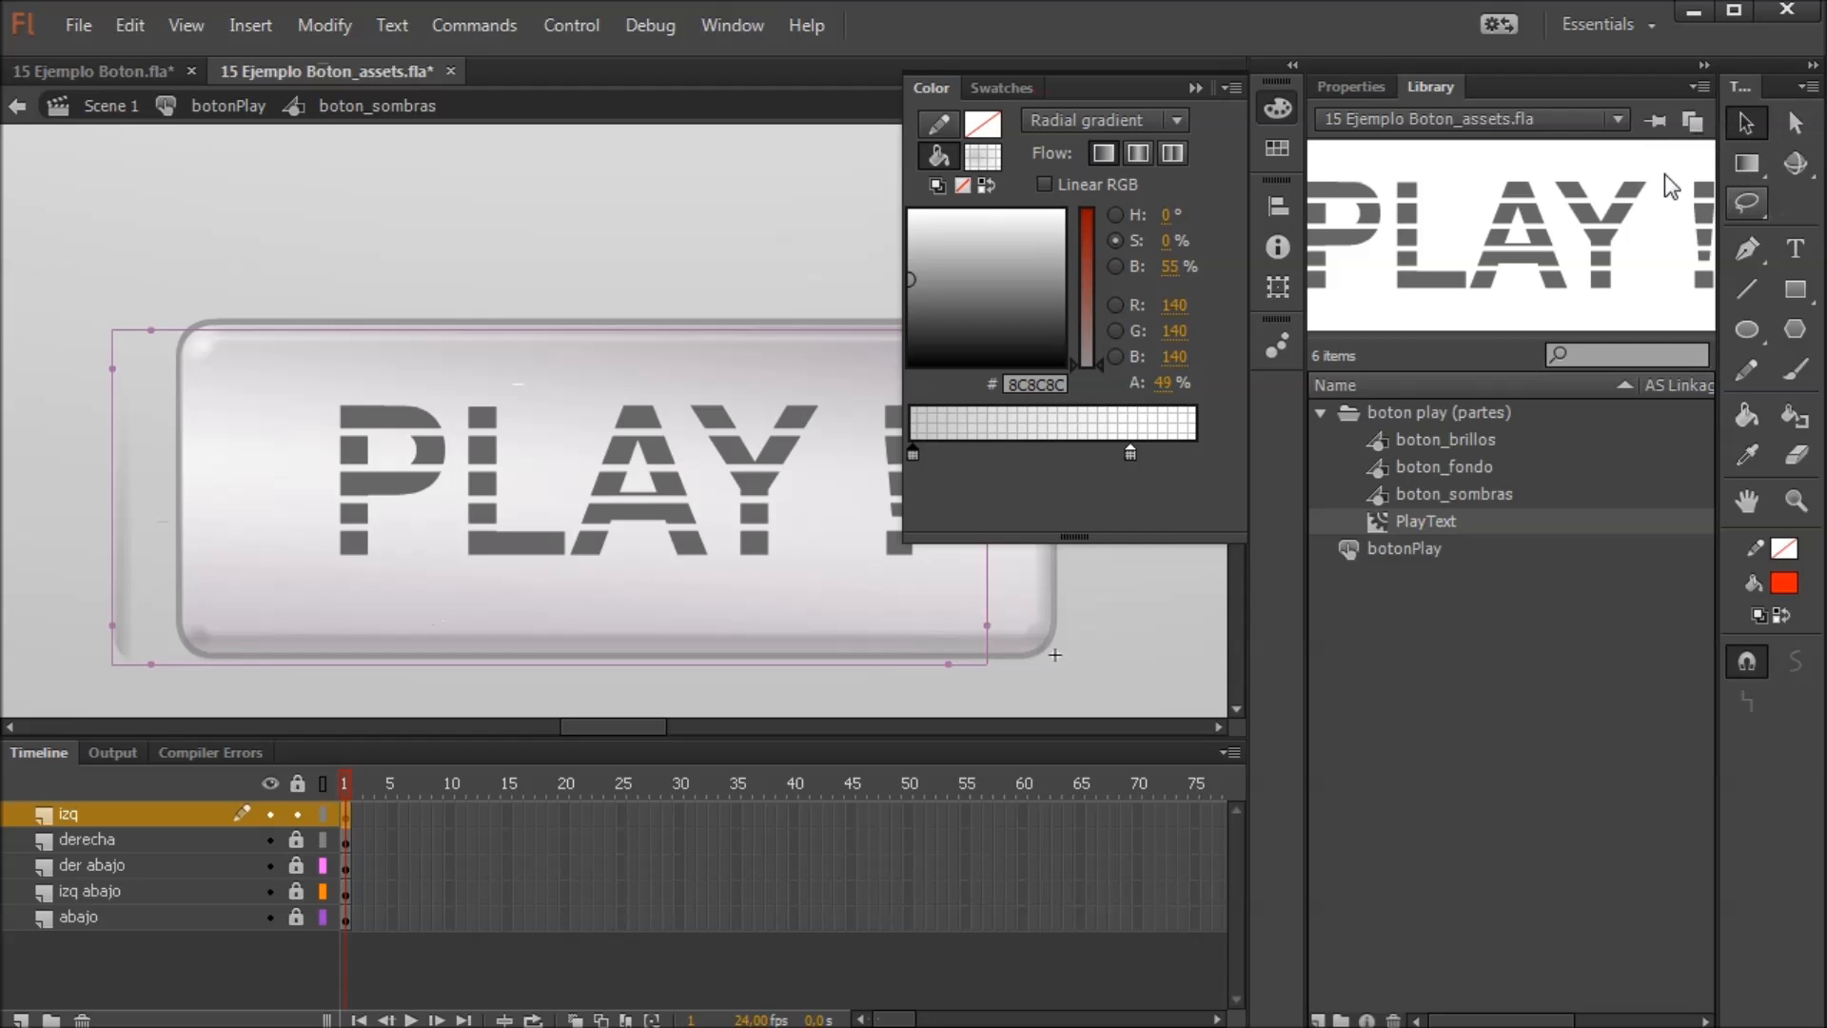
{"action": "left_click", "coordinate": [1747, 163]}
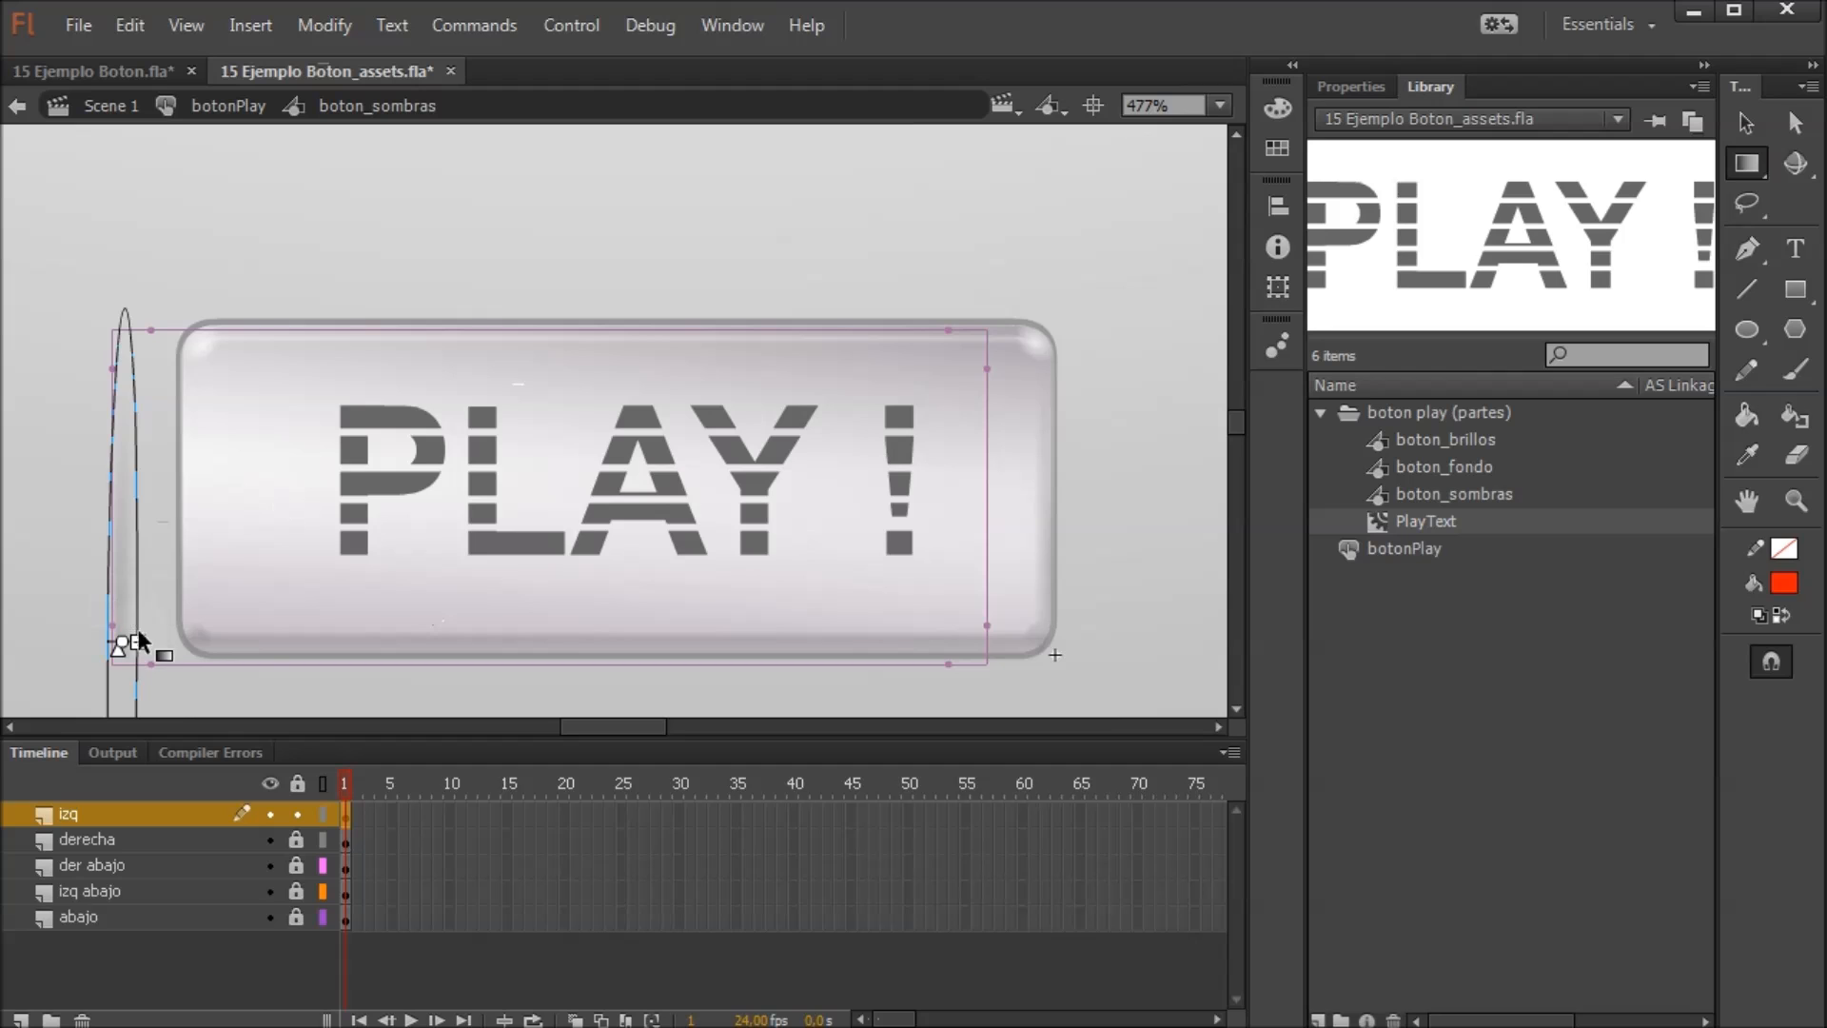
{"action": "scroll", "coordinate": [247, 643], "scroll_direction": "down", "scroll_amount": 3}
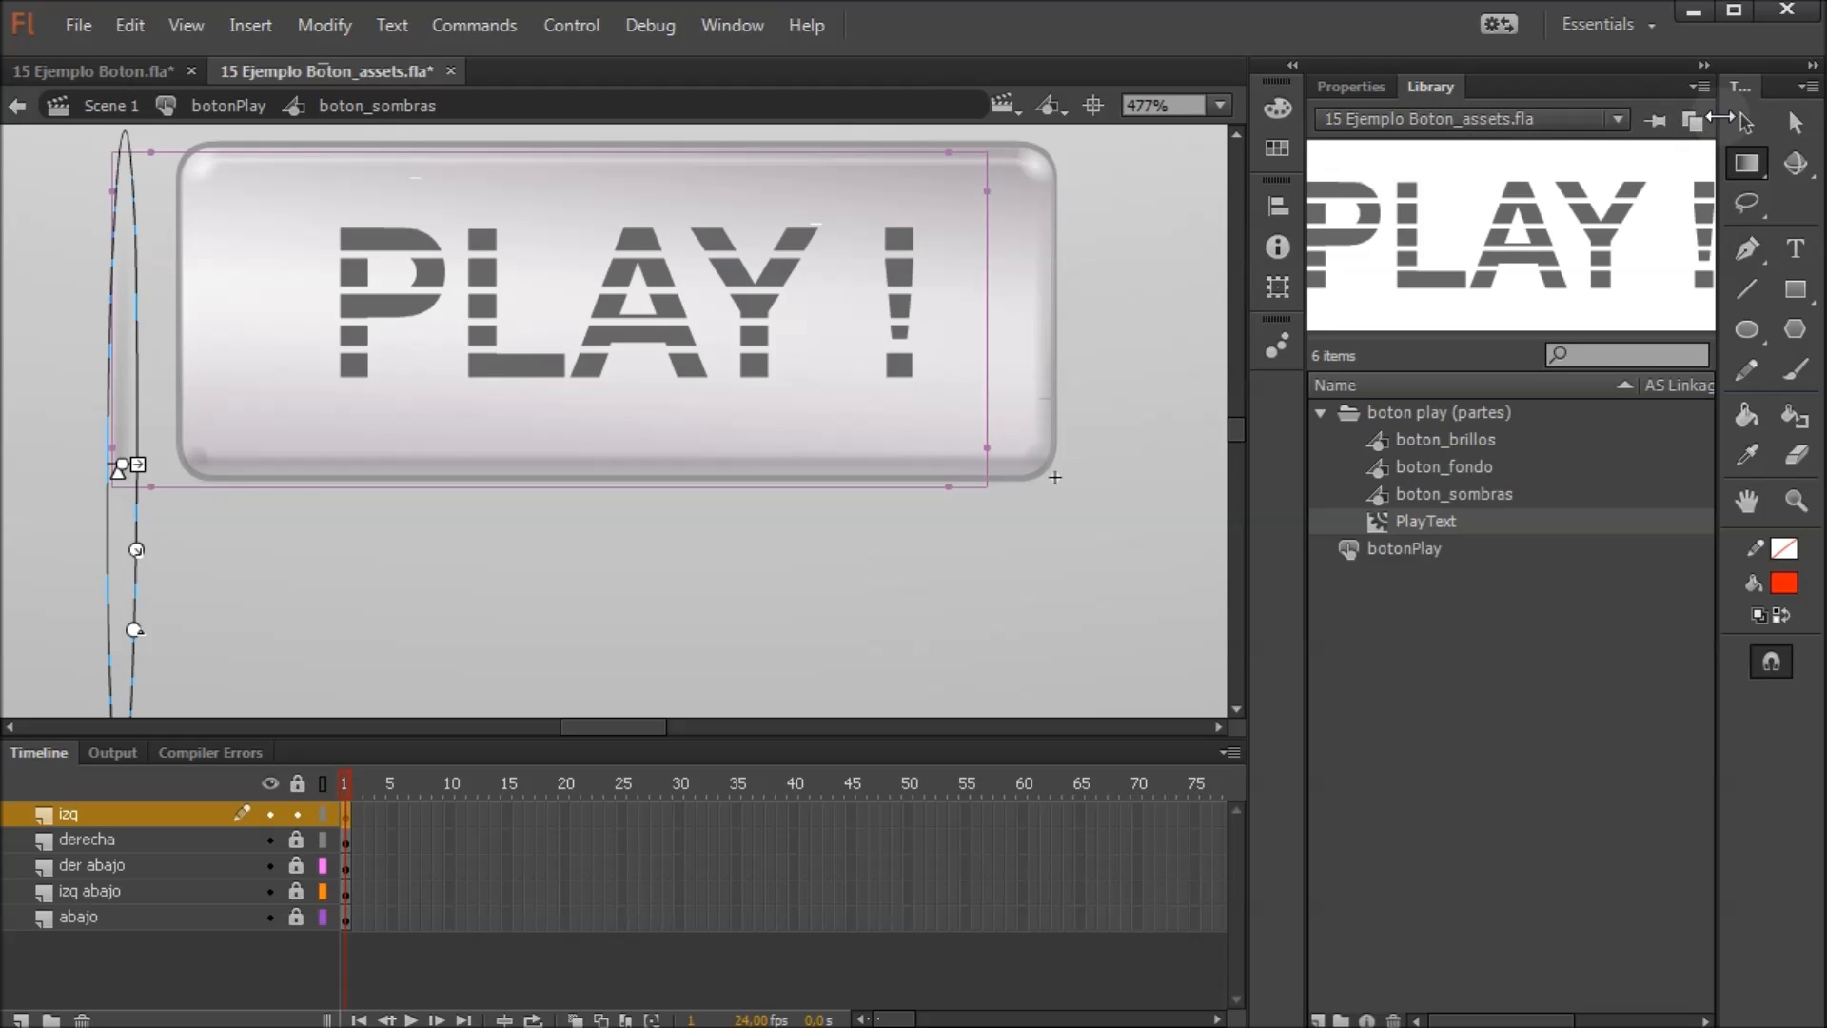
{"action": "left_click", "coordinate": [1750, 169]}
{"action": "left_click", "coordinate": [1750, 170]}
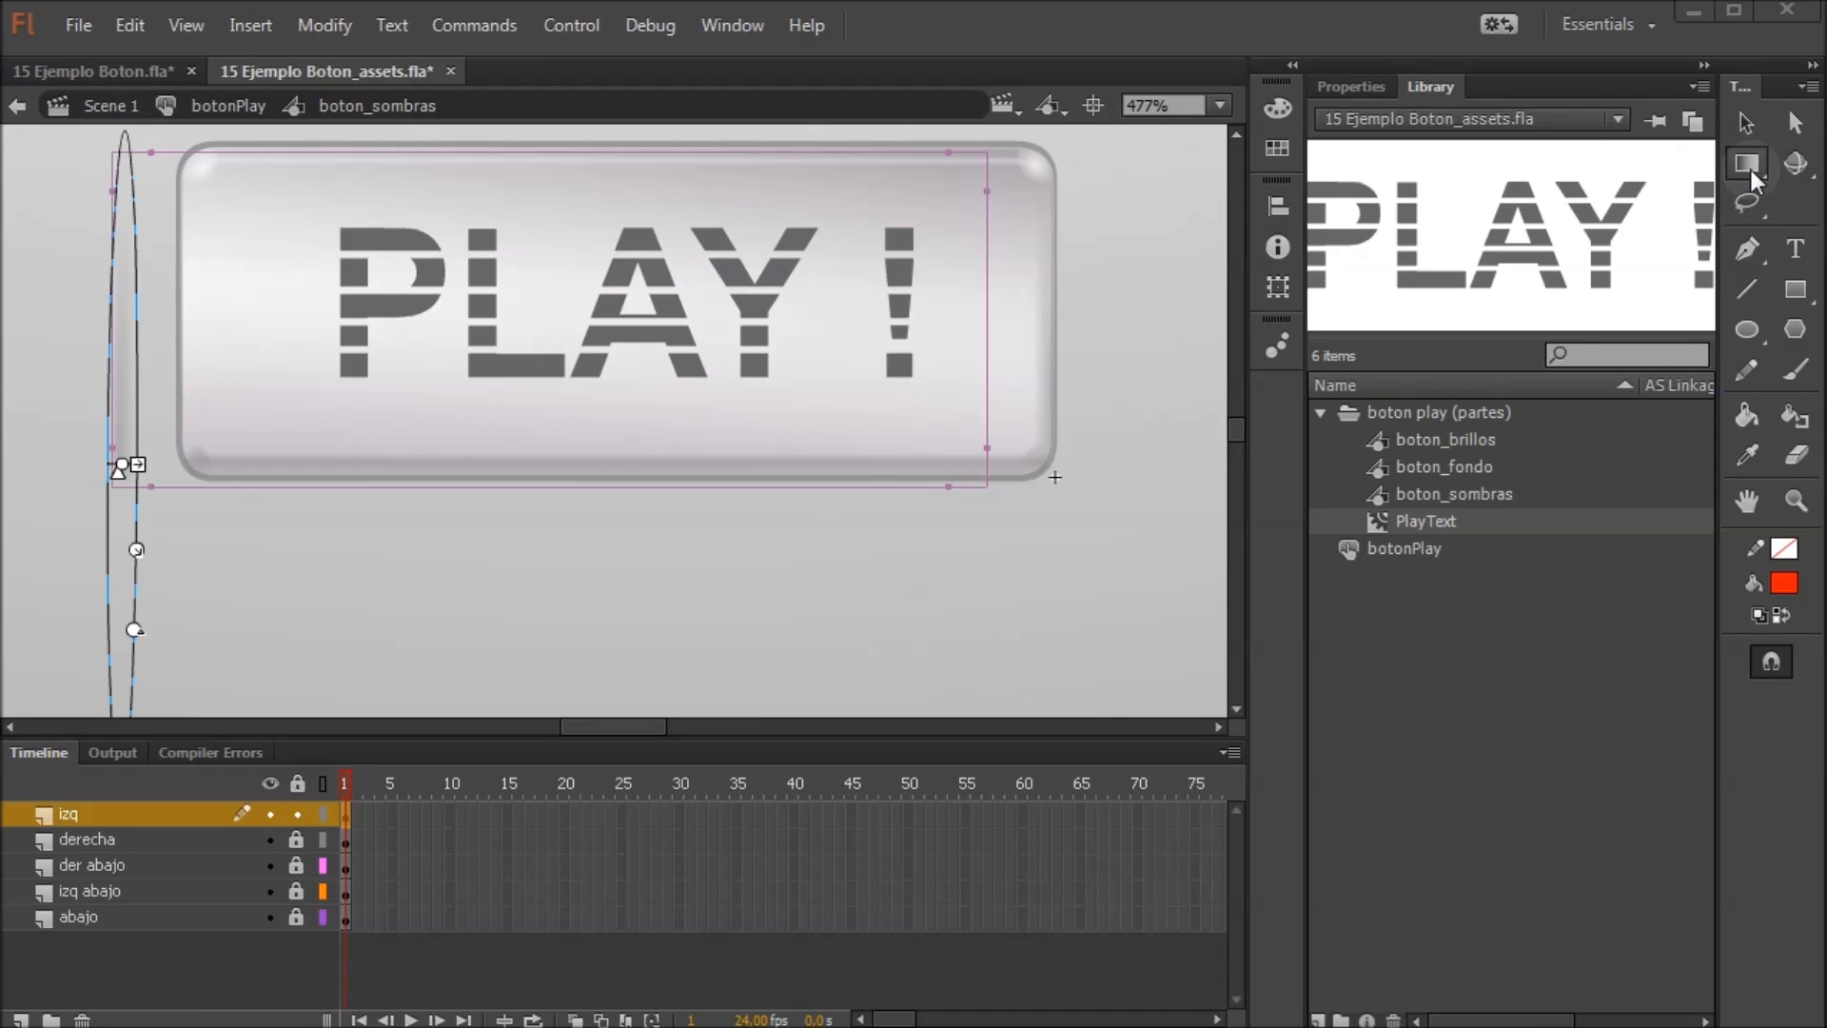
{"action": "left_click", "coordinate": [1746, 122]}
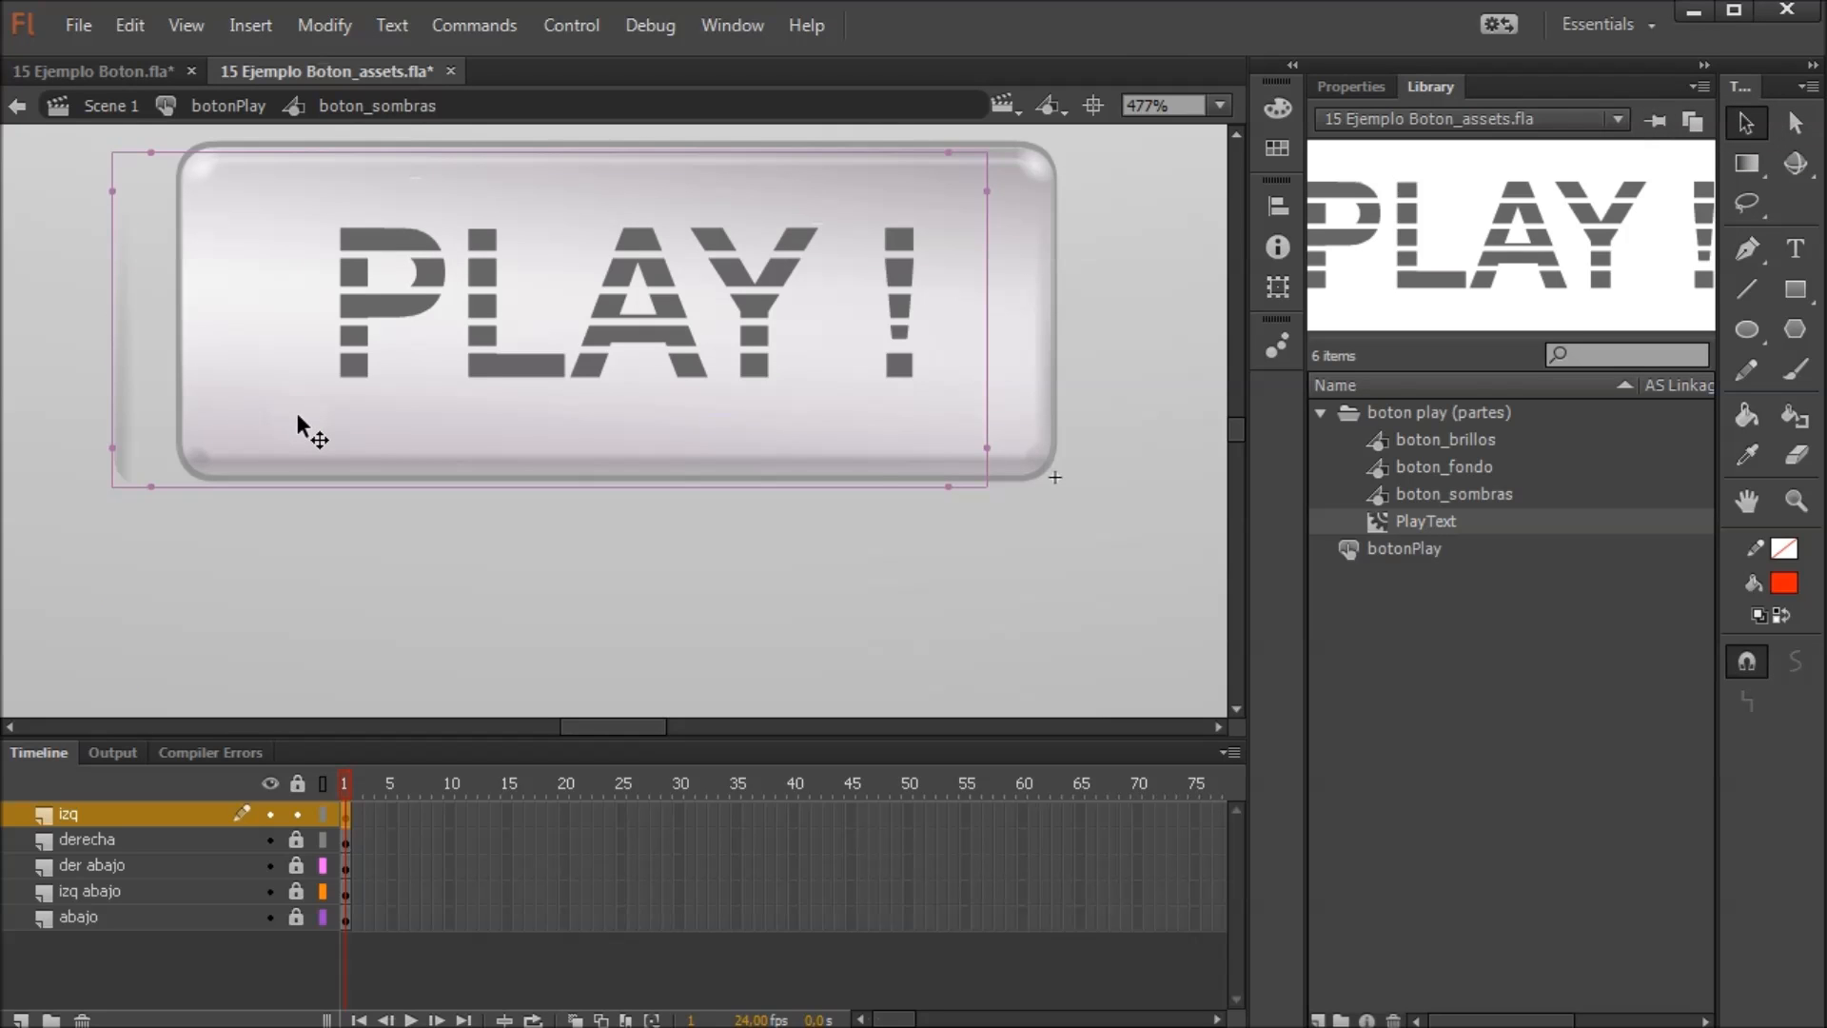
{"action": "key", "text": "ctrl+z"}
{"action": "key", "text": "ctrl+z"}
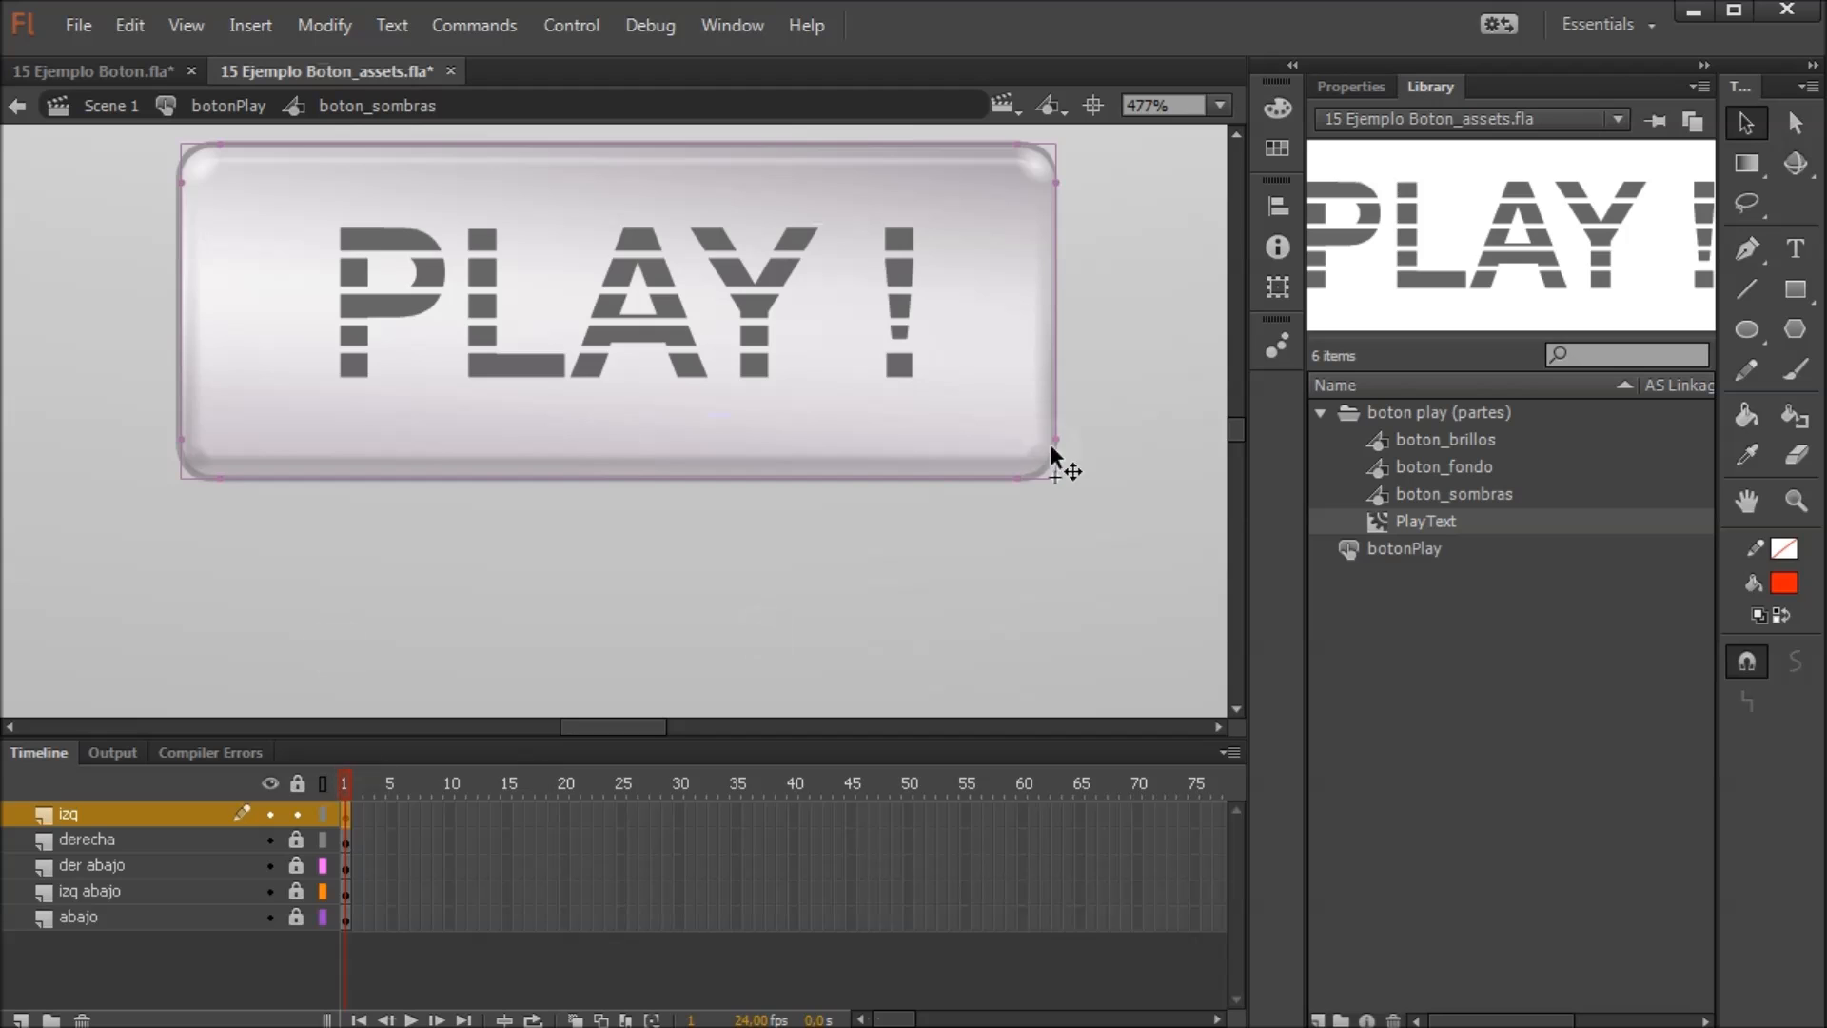
Lock izq and unlock derecha, shift its shadow shape left to examine it, undo the shift, and lock the layer again
{"action": "left_click_drag", "start_coordinate": [1239, 425], "coordinate": [1241, 416]}
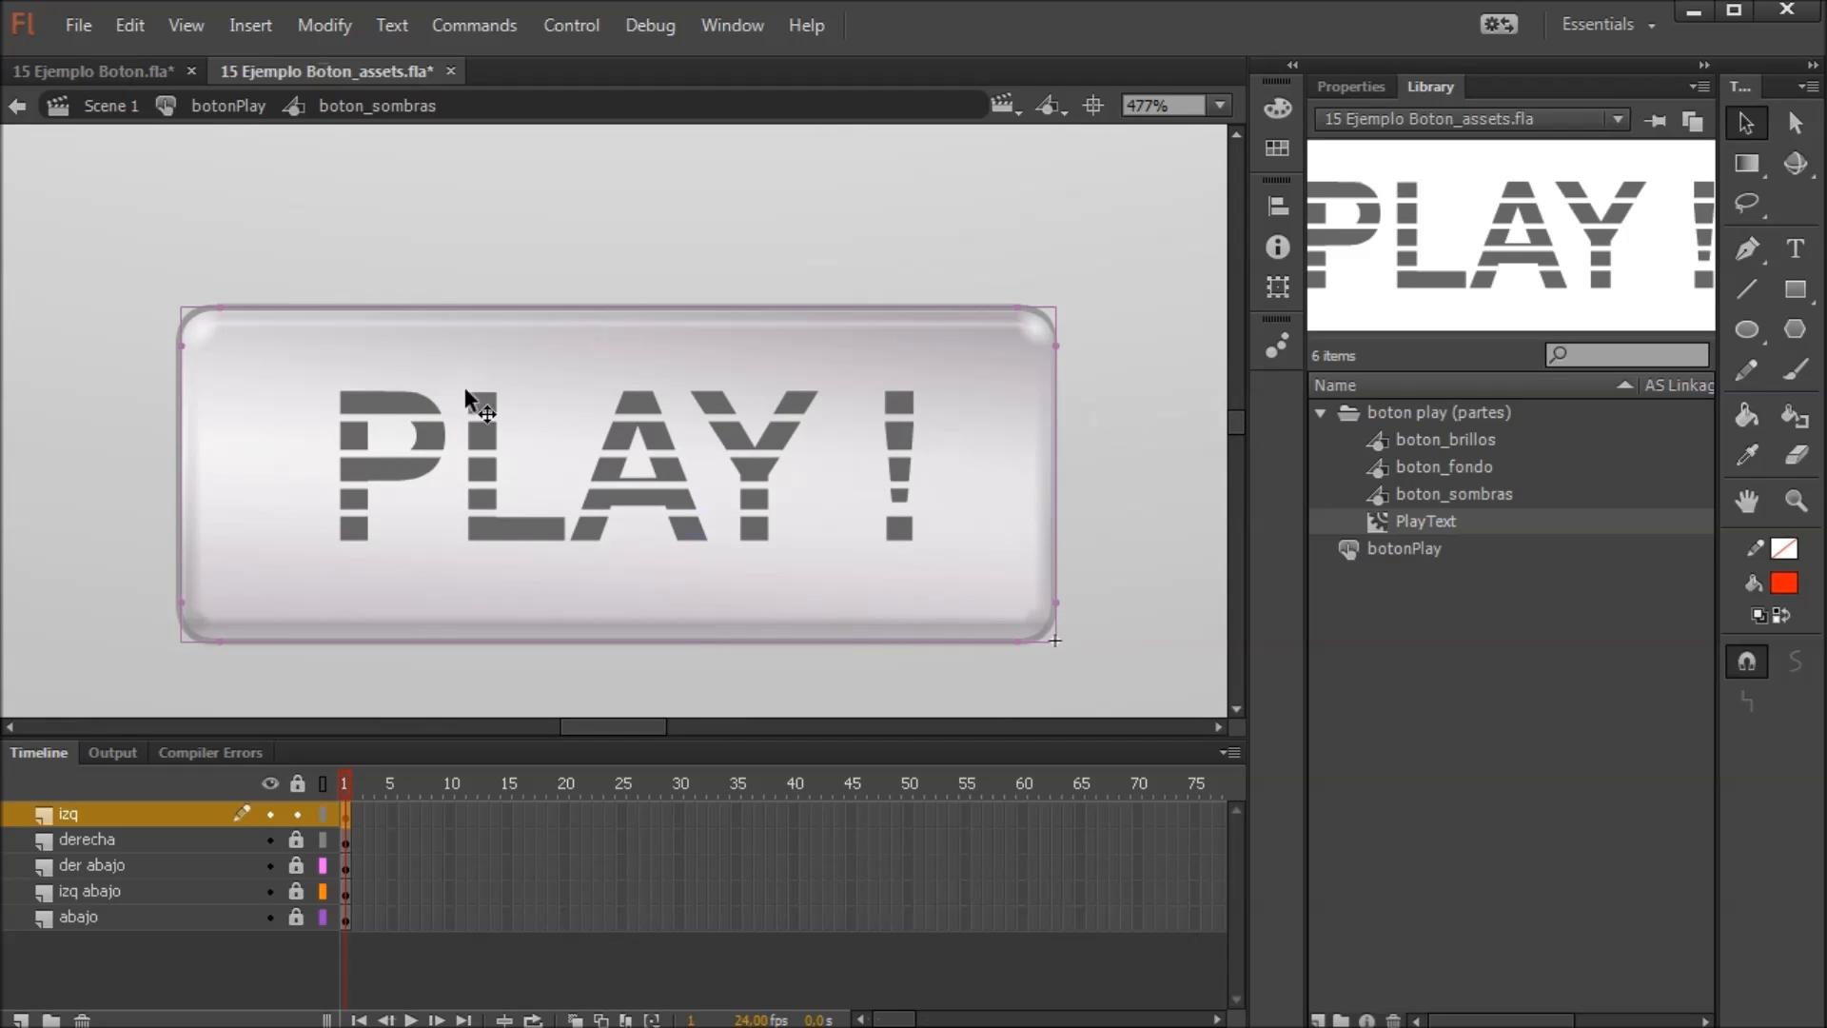
{"action": "left_click", "coordinate": [301, 814]}
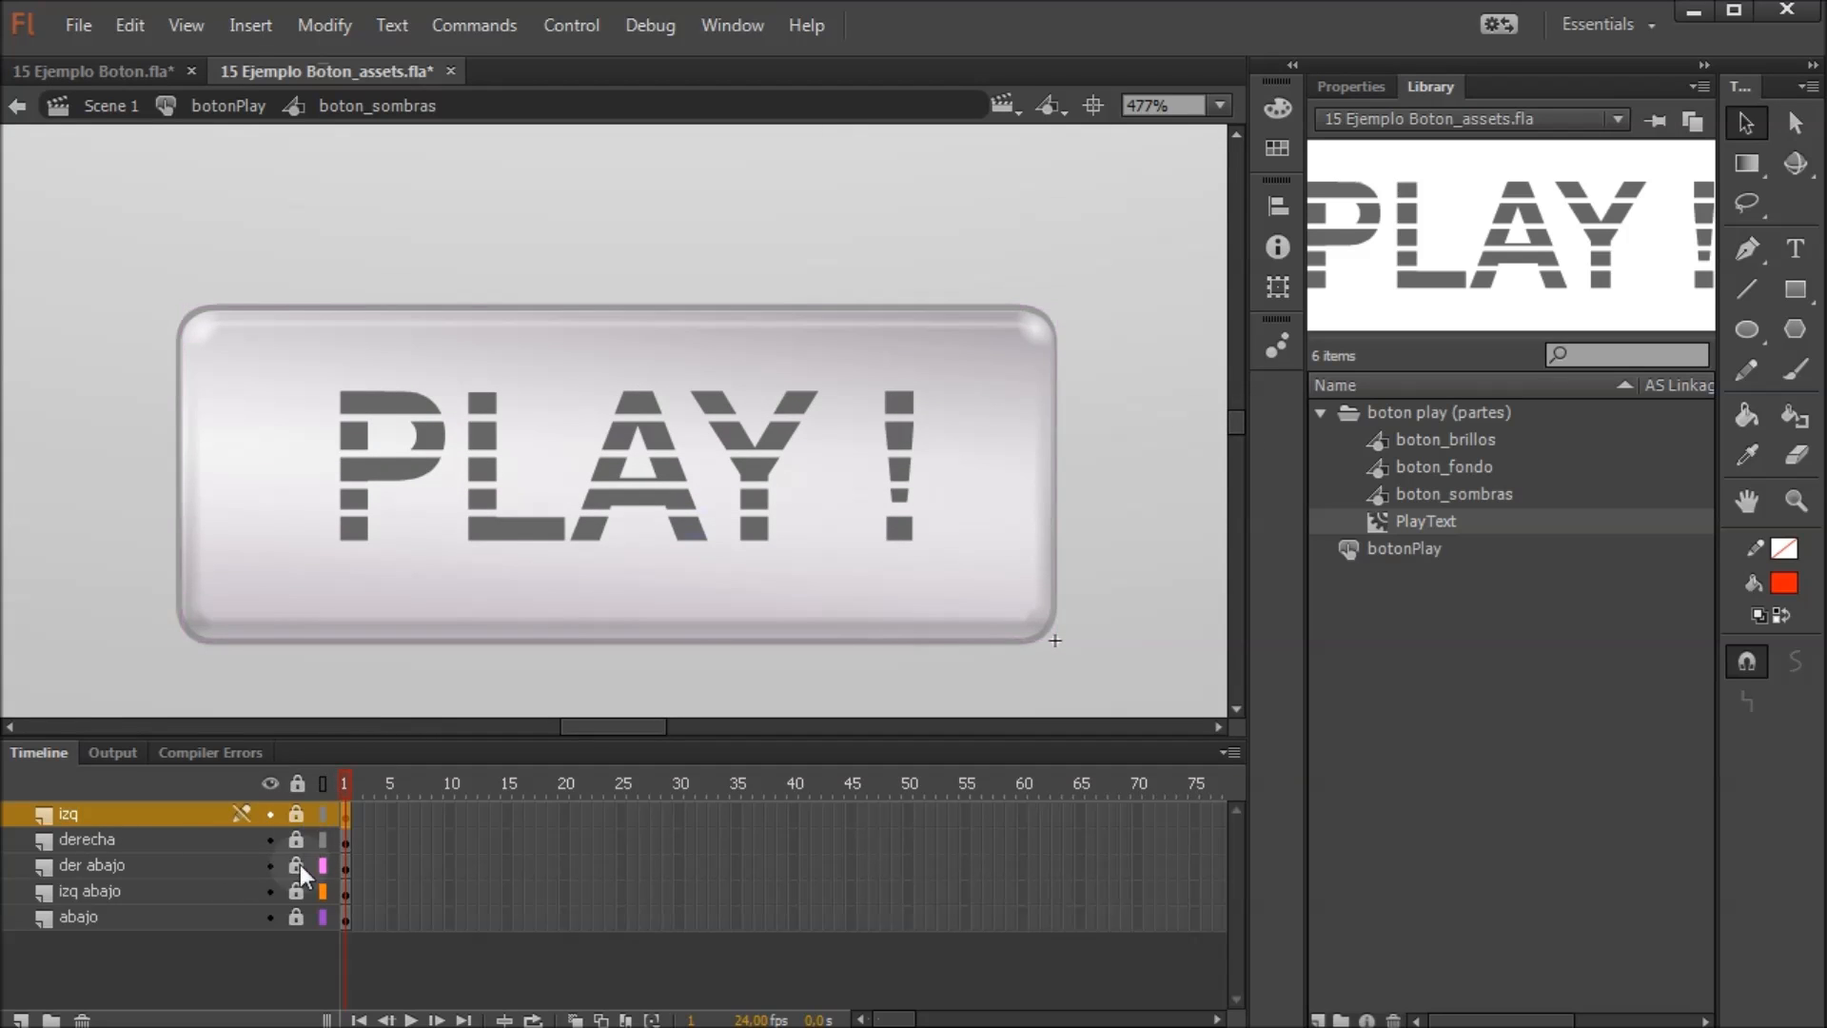
{"action": "left_click", "coordinate": [60, 835]}
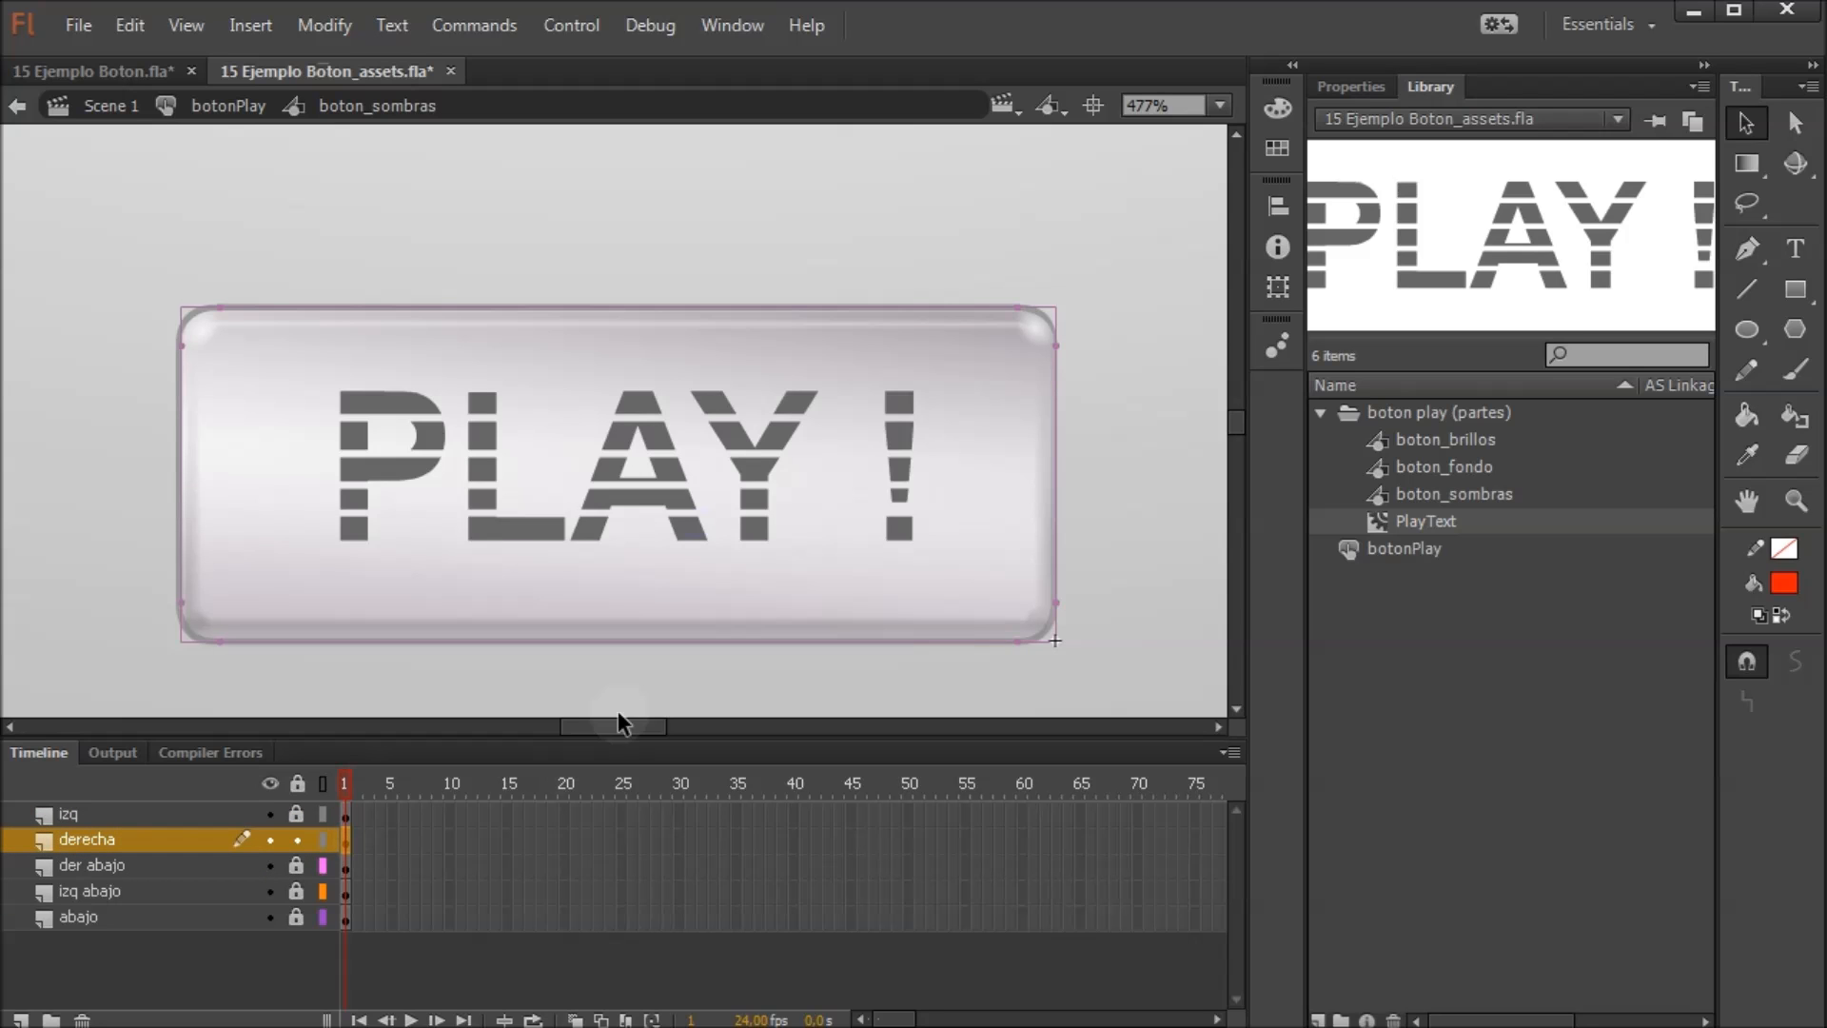
{"action": "left_click_drag", "start_coordinate": [209, 568], "coordinate": [20, 631]}
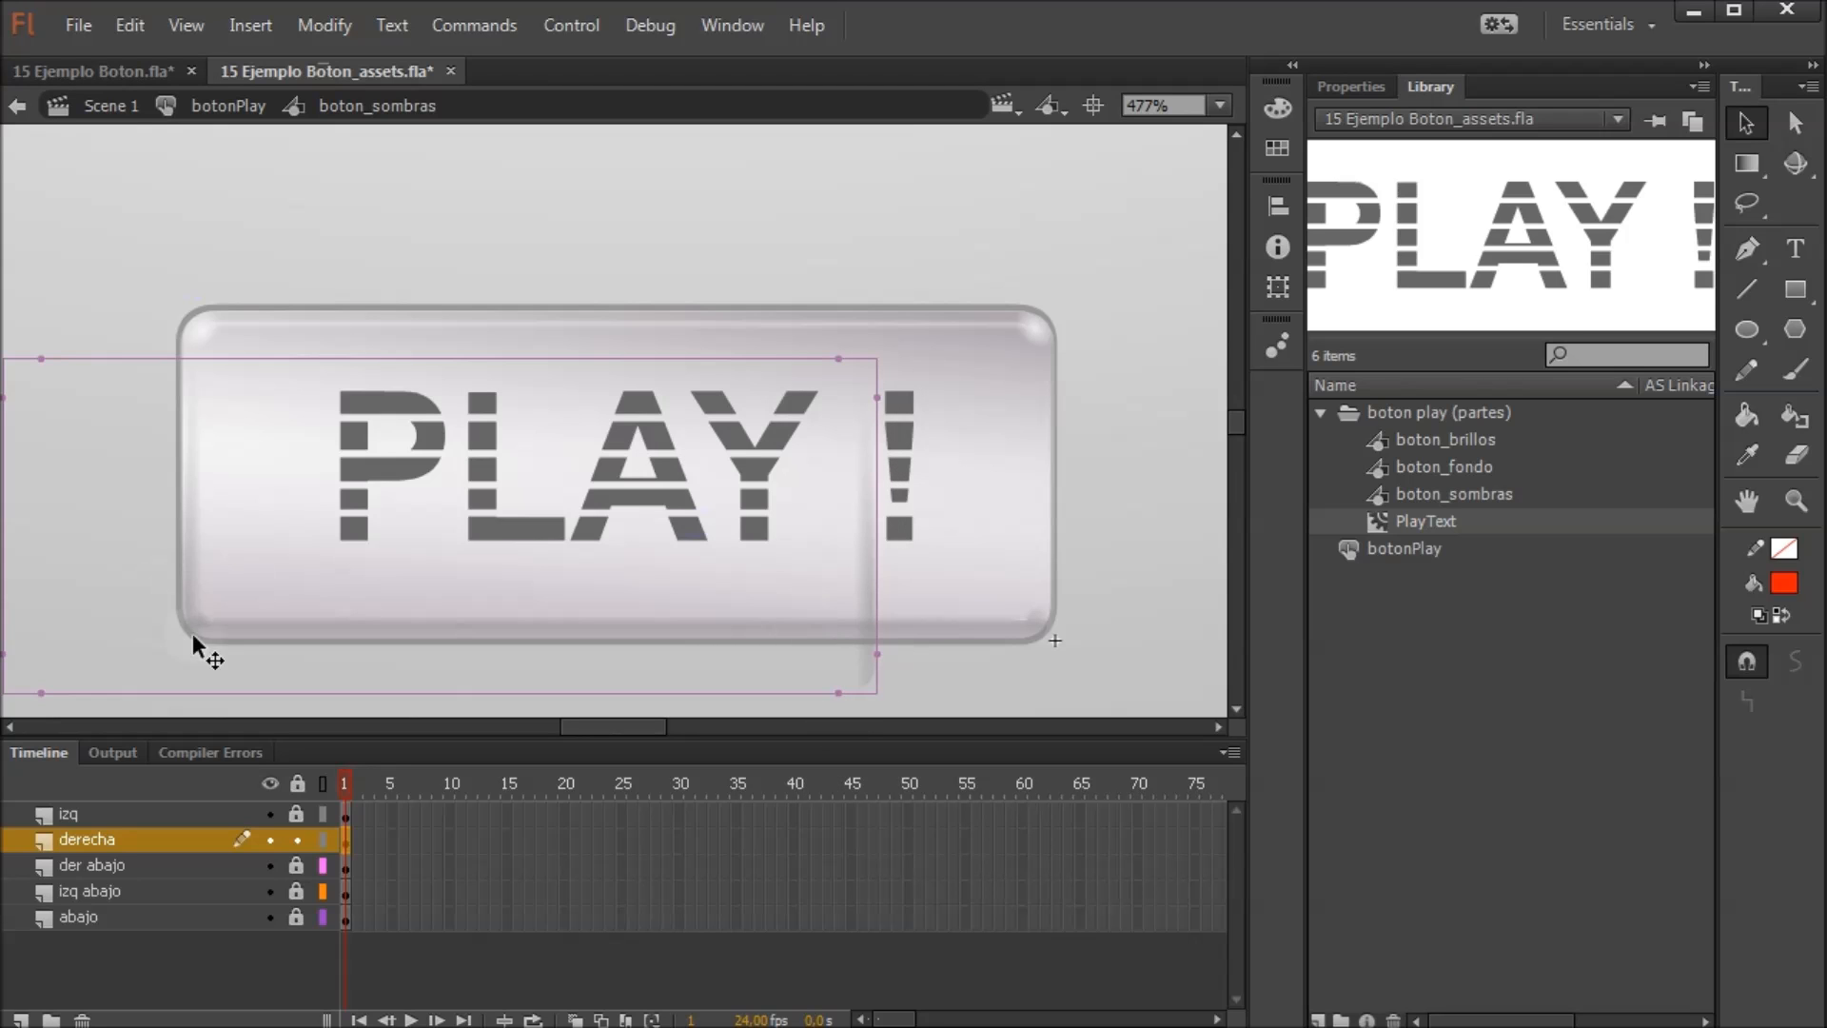
{"action": "key", "text": "ctrl+z"}
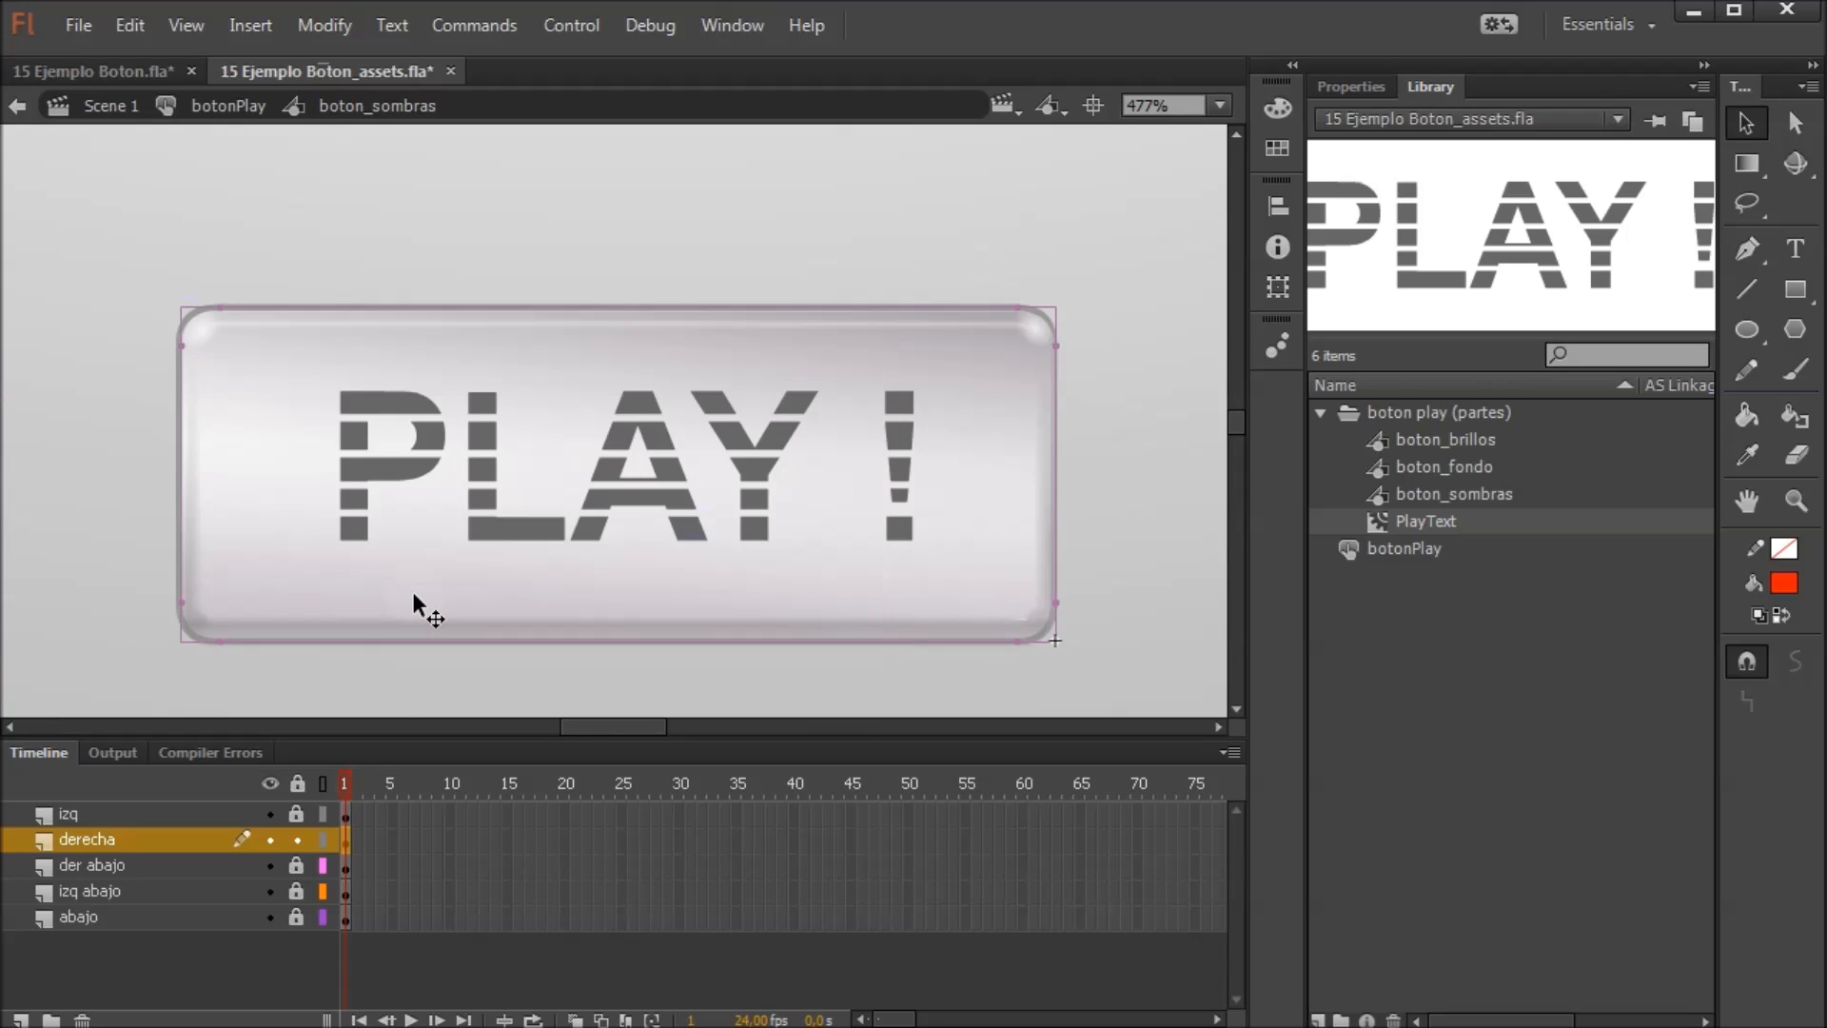
{"action": "left_click", "coordinate": [298, 838]}
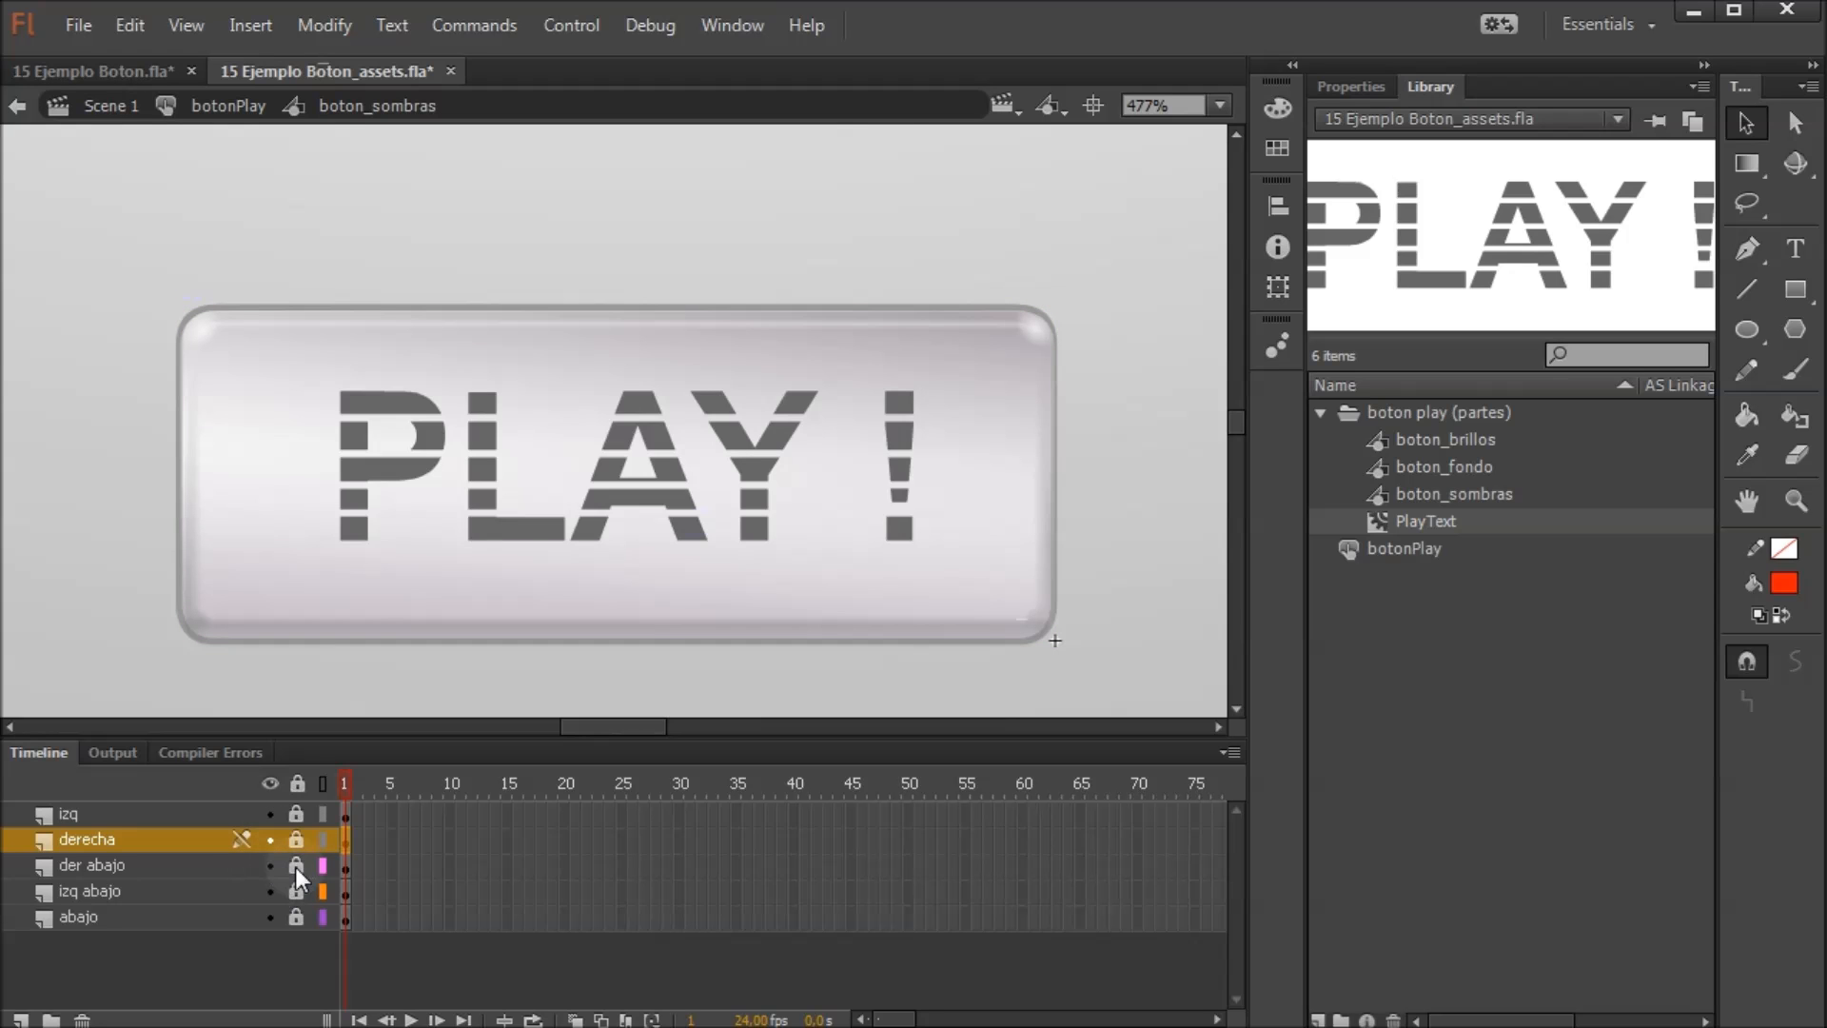
Unlock der abajo, shift its corner shadow off the button to examine it, and undo the shift
{"action": "left_click", "coordinate": [296, 865]}
{"action": "left_click", "coordinate": [1060, 659]}
{"action": "left_click_drag", "start_coordinate": [1065, 662], "coordinate": [1105, 666]}
{"action": "key", "text": "ctrl+z"}
{"action": "key", "text": "ctrl+z"}
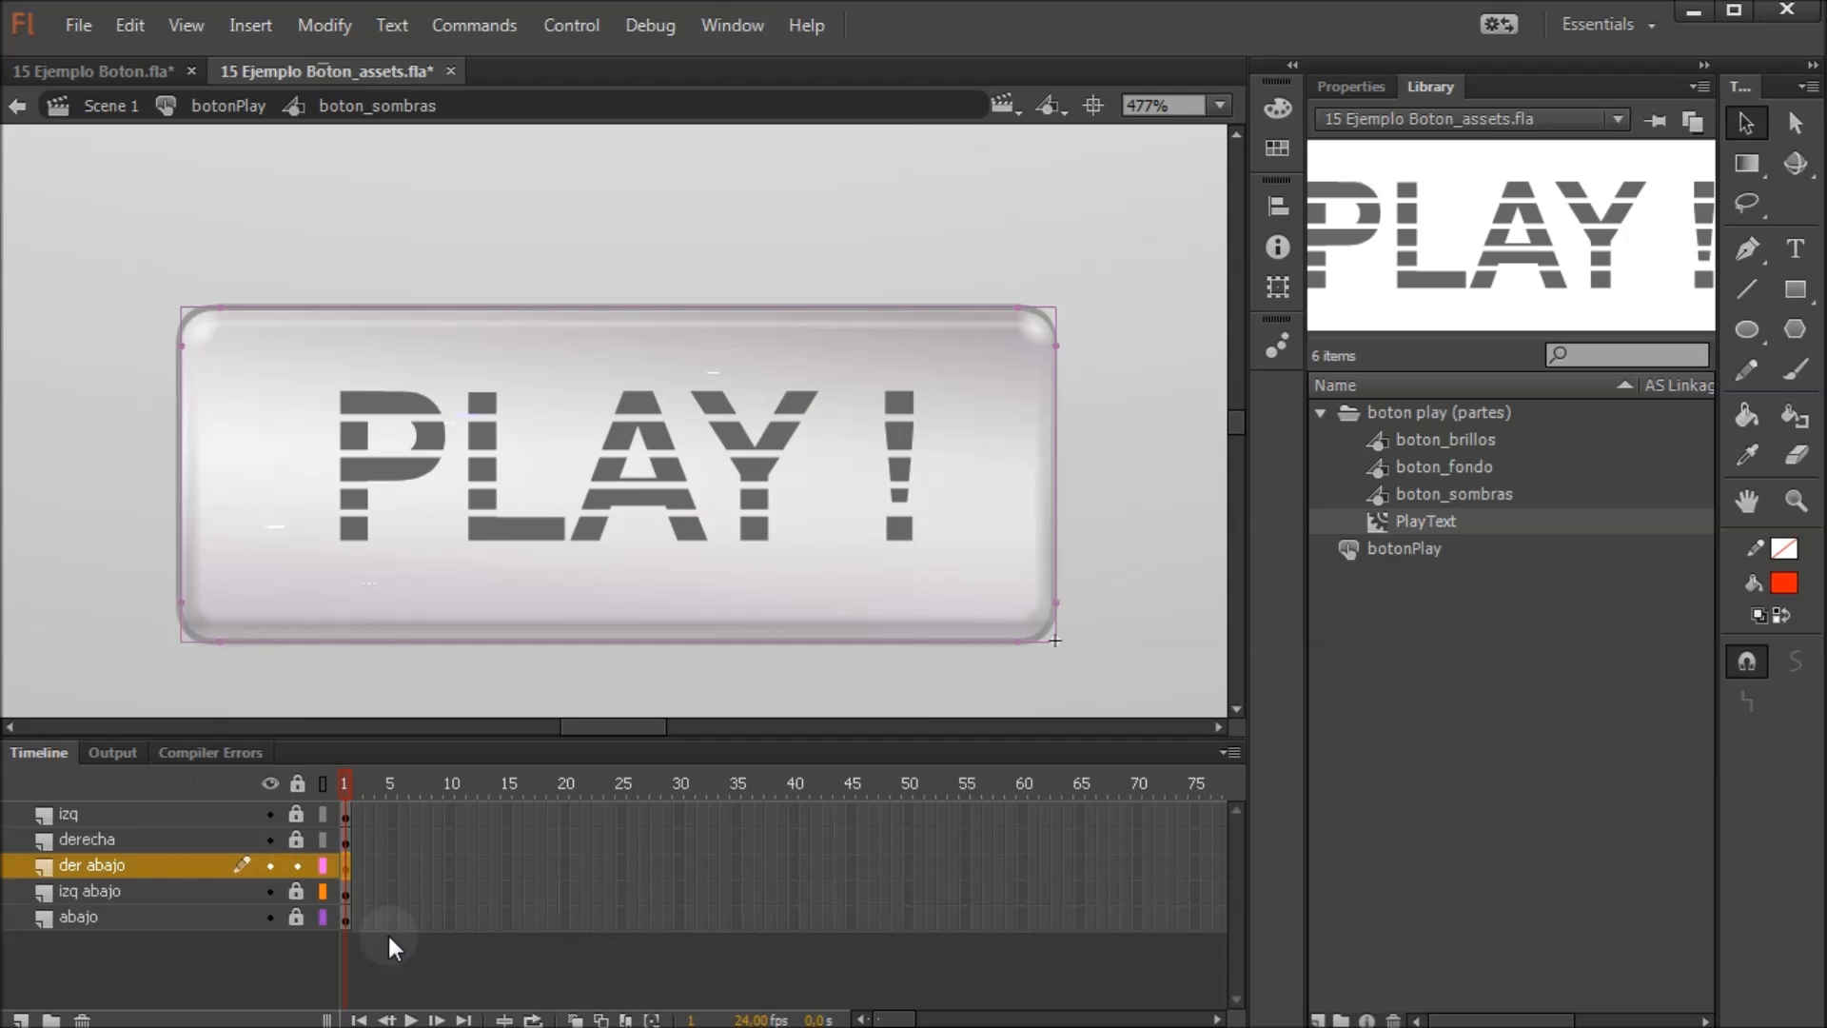
Lock der abajo and unlock izq abajo, shift its corner shadow off the button to examine it, and undo the shift
{"action": "left_click", "coordinate": [298, 889], "text": "alt"}
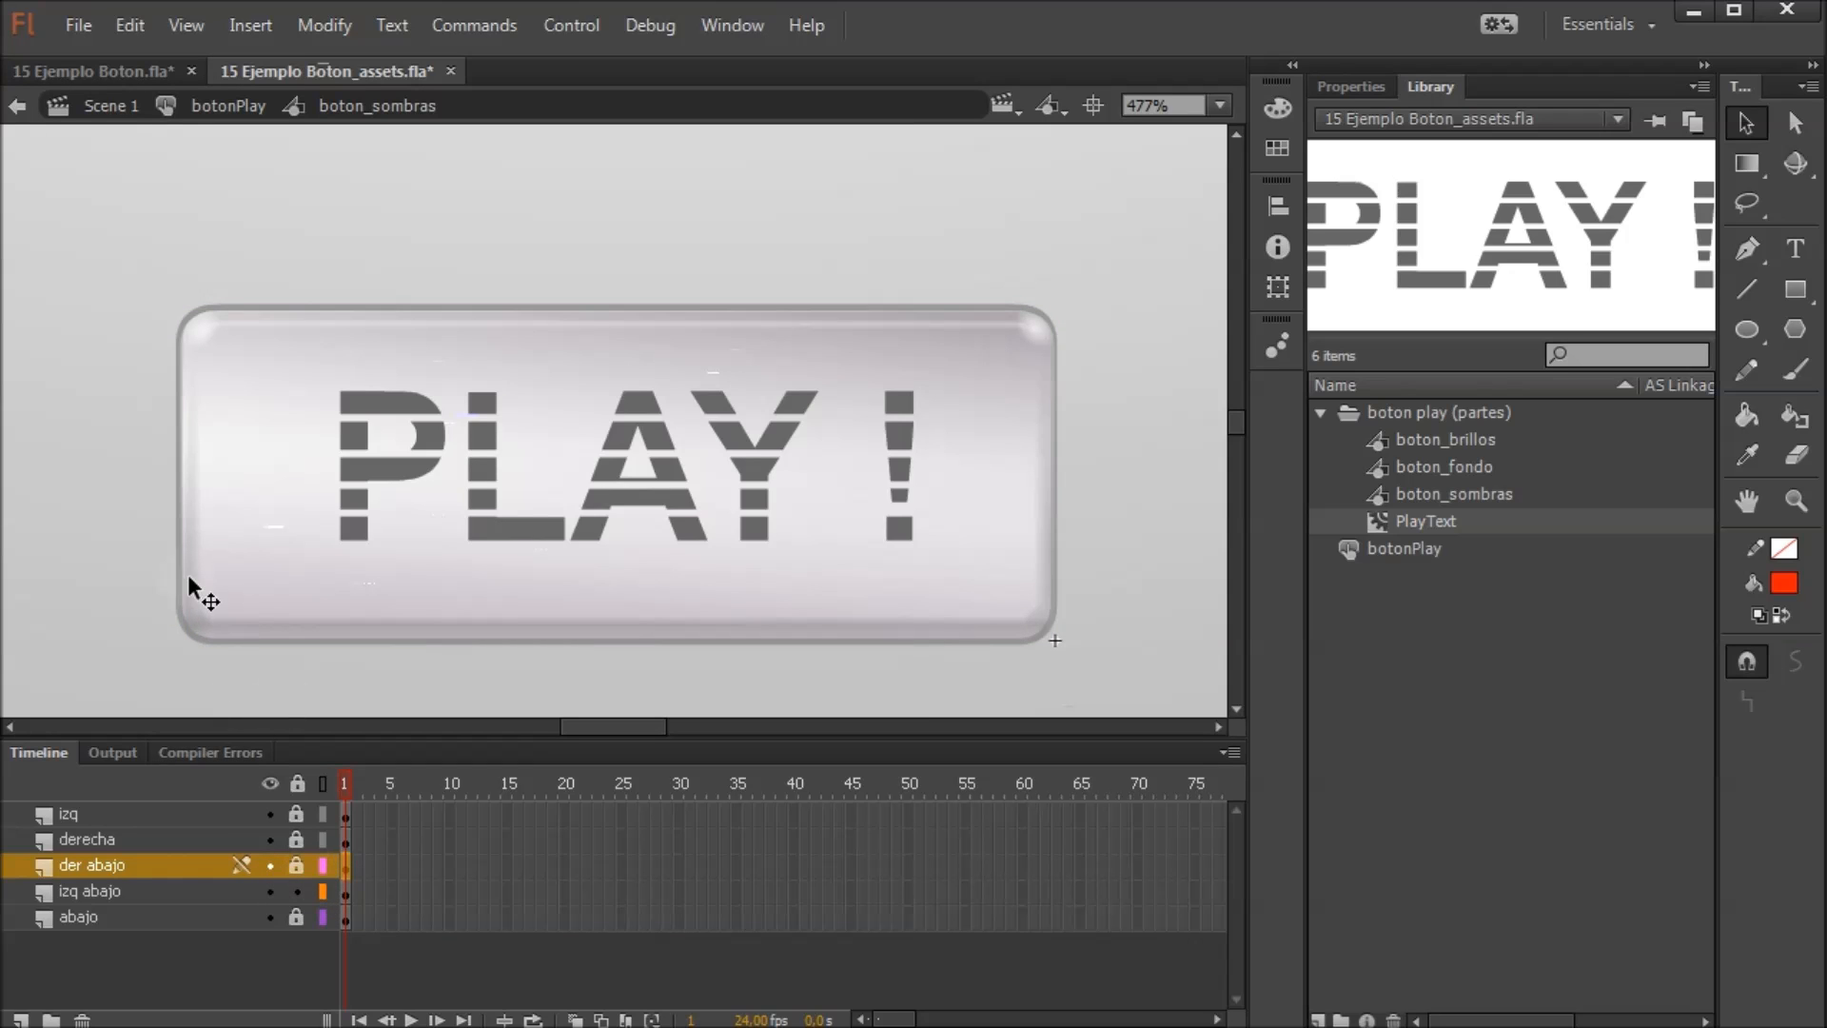
{"action": "left_click", "coordinate": [141, 670]}
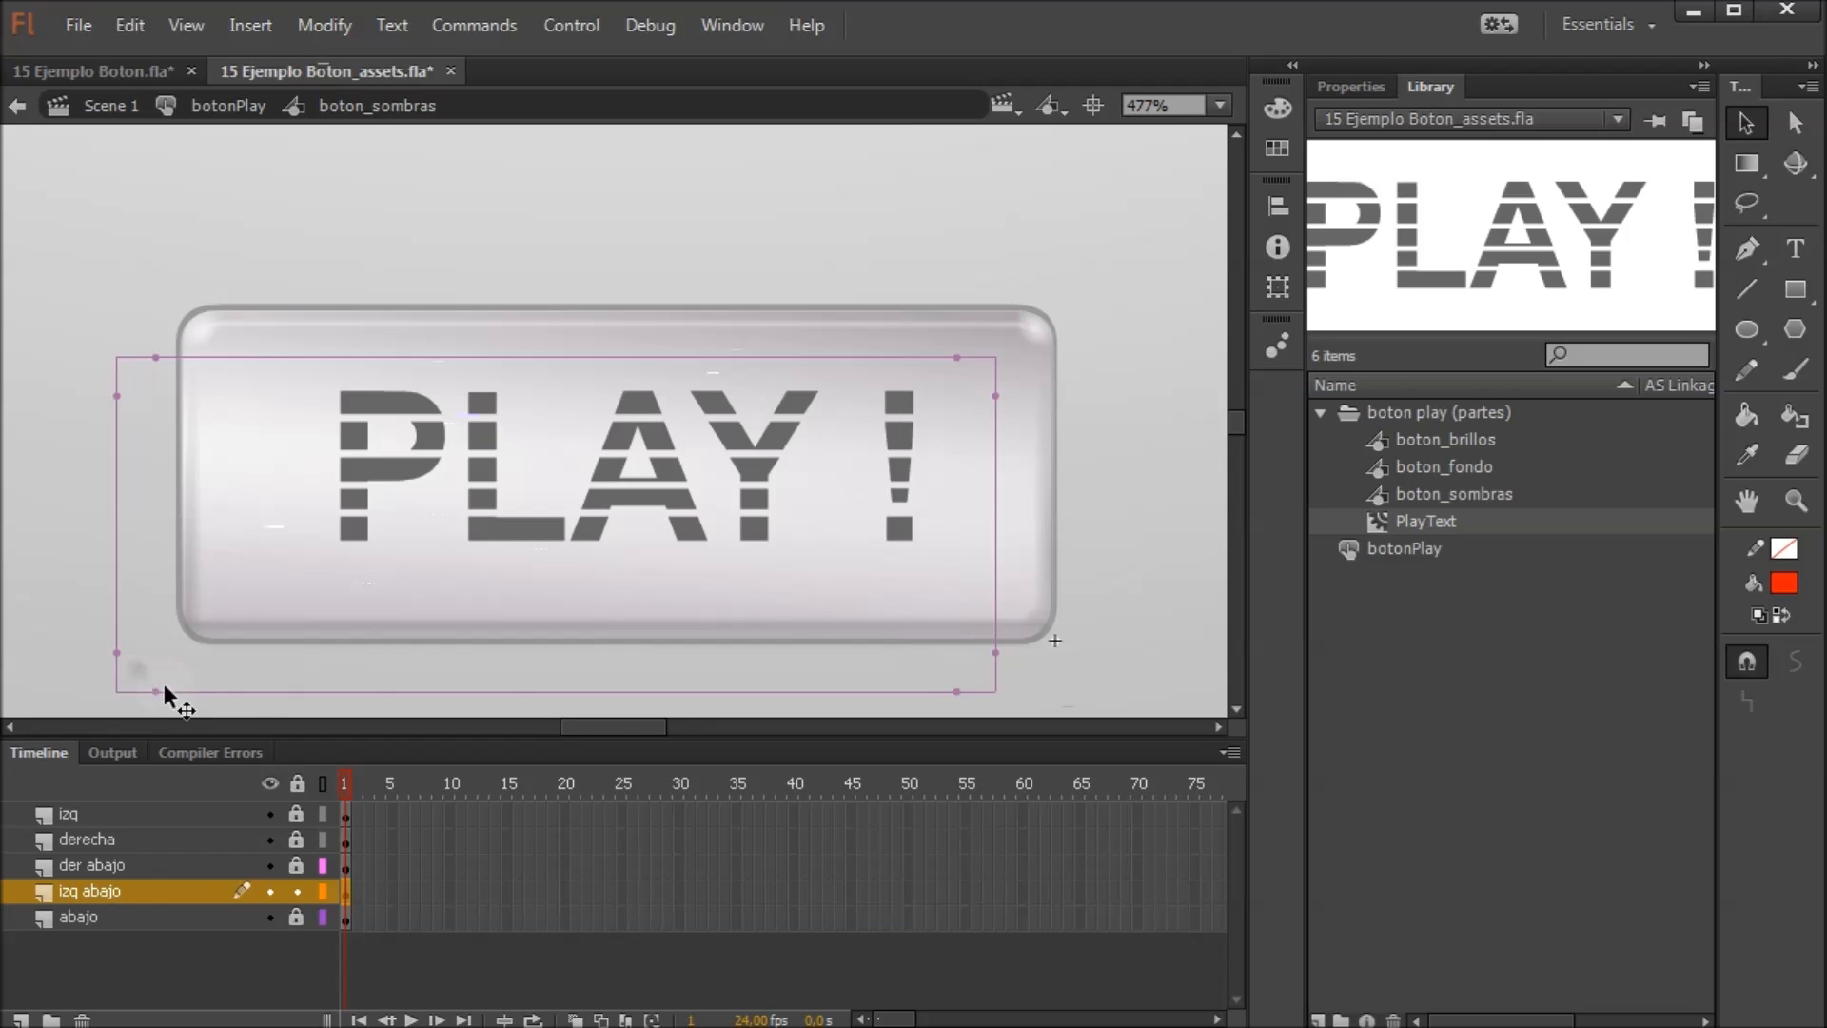
{"action": "key", "text": "ctrl+z"}
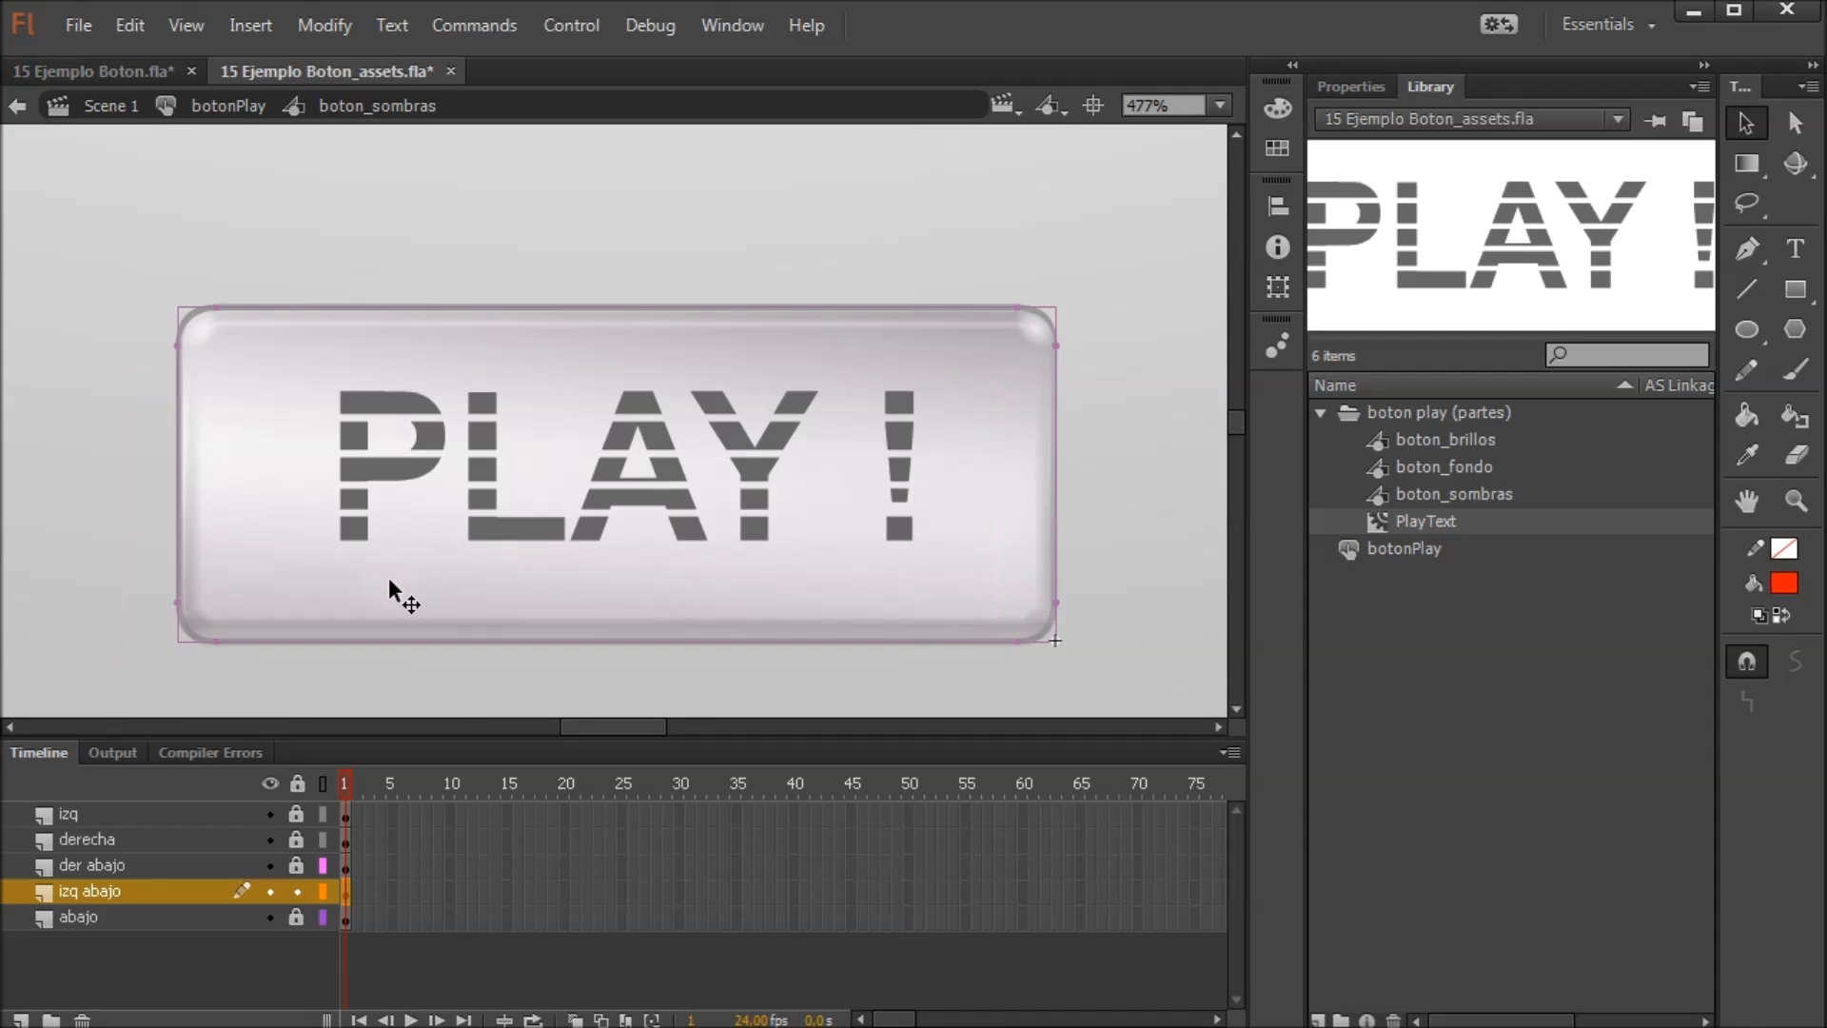
Make abajo the only unlocked layer, shift its shadow upward and undo it, and examine its gradient with the Gradient Transform tool
{"action": "left_click", "coordinate": [233, 916]}
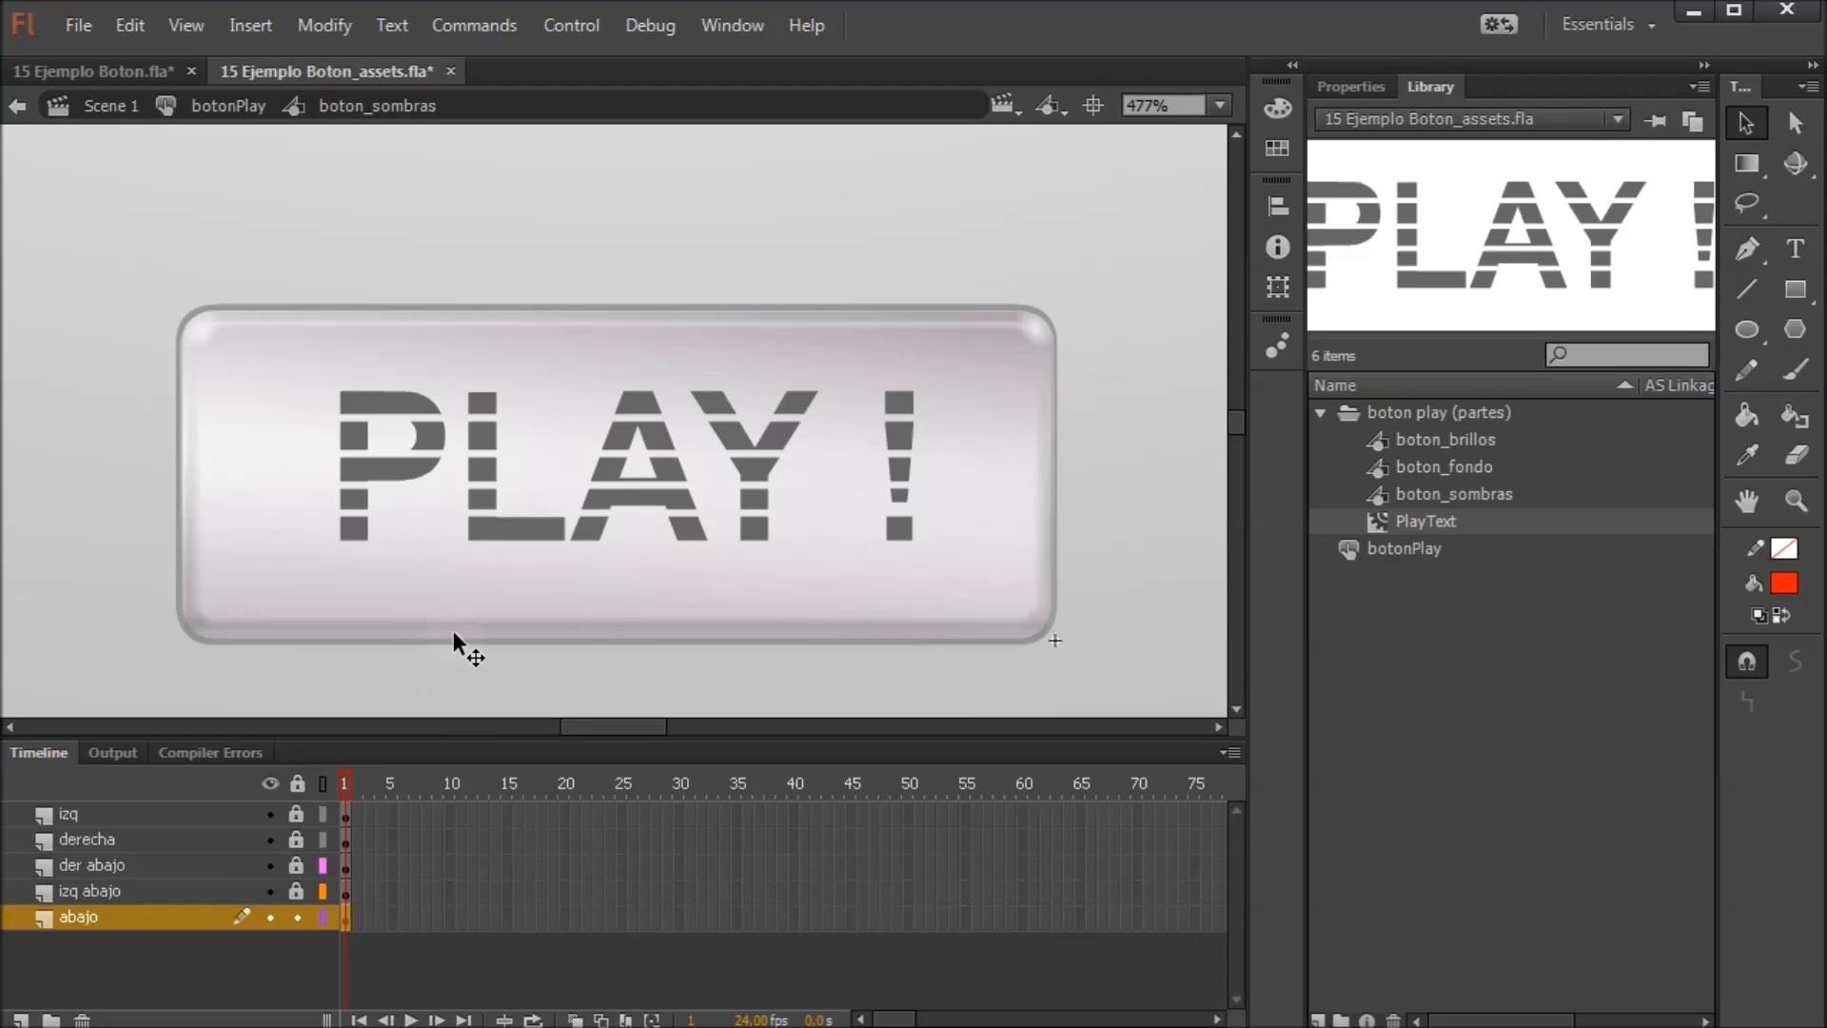
{"action": "left_click_drag", "start_coordinate": [452, 630], "coordinate": [461, 575]}
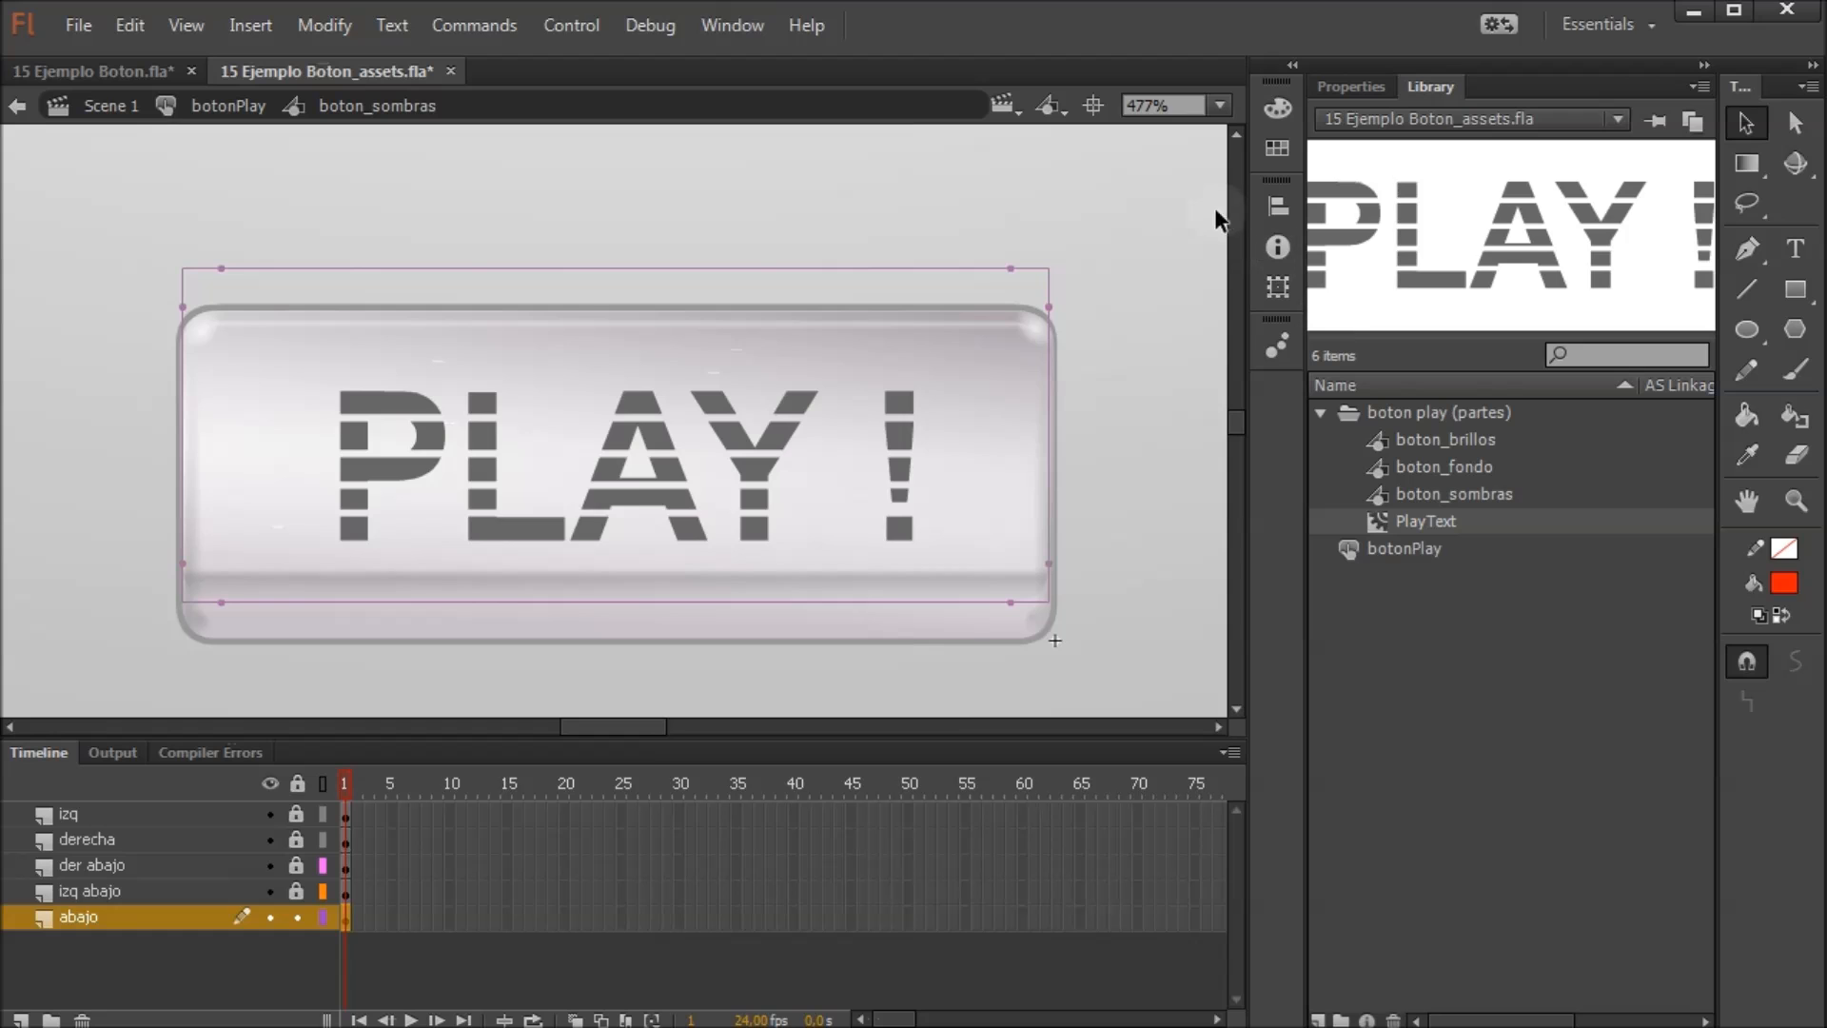
{"action": "key", "text": "ctrl+z"}
{"action": "key", "text": "ctrl+y"}
{"action": "key", "text": "ctrl+z"}
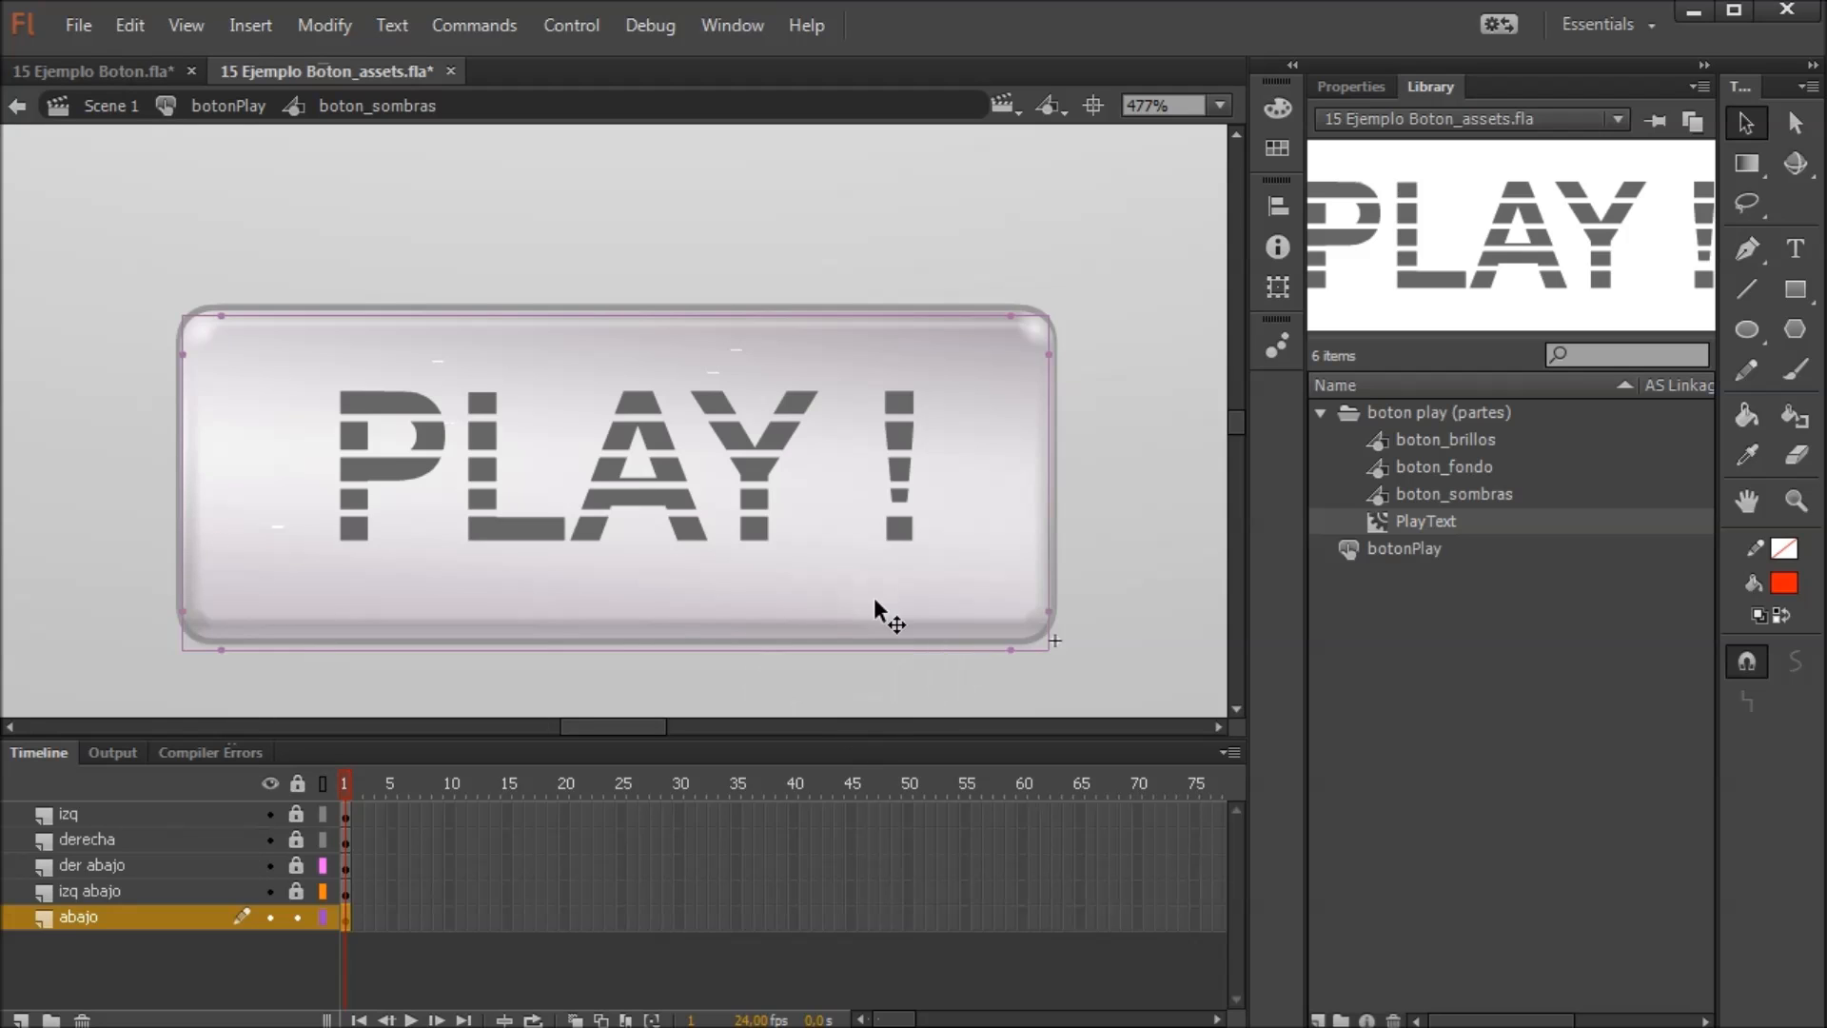
{"action": "left_click", "coordinate": [1746, 165]}
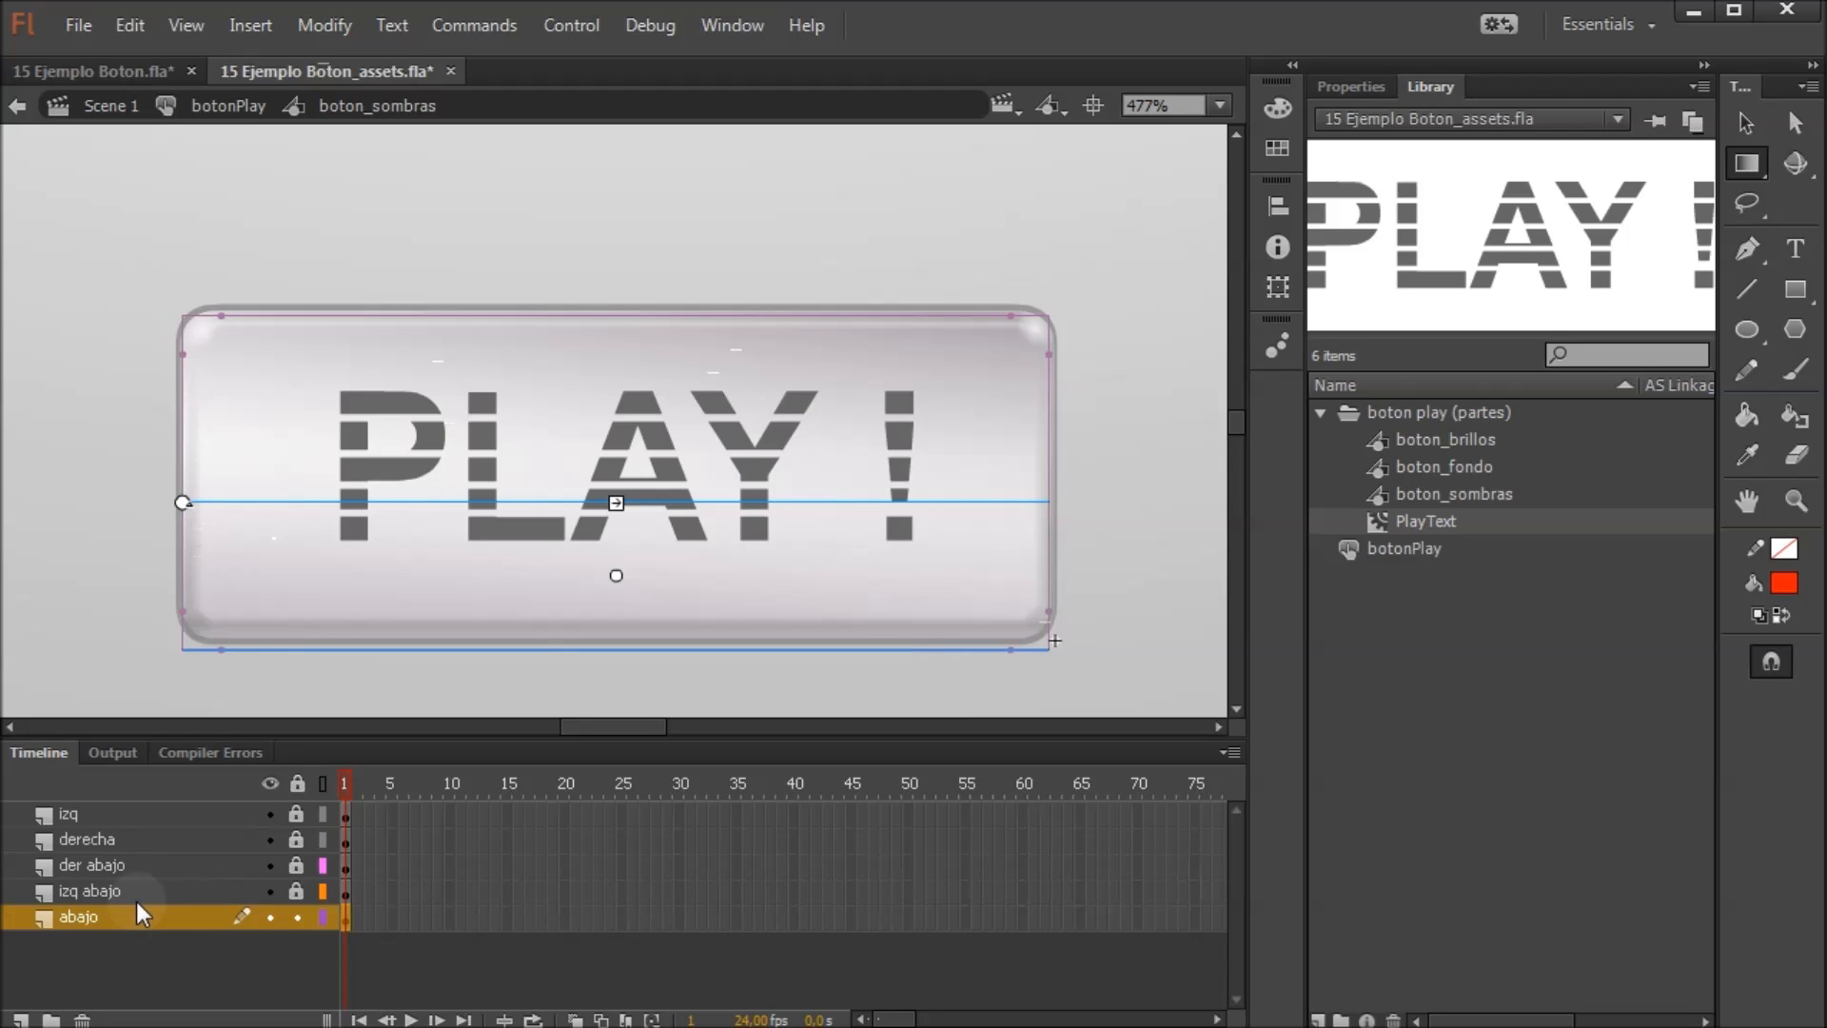
Lock the abajo layer and return to the botonPlay symbol with the Selection tool
{"action": "left_click", "coordinate": [296, 916]}
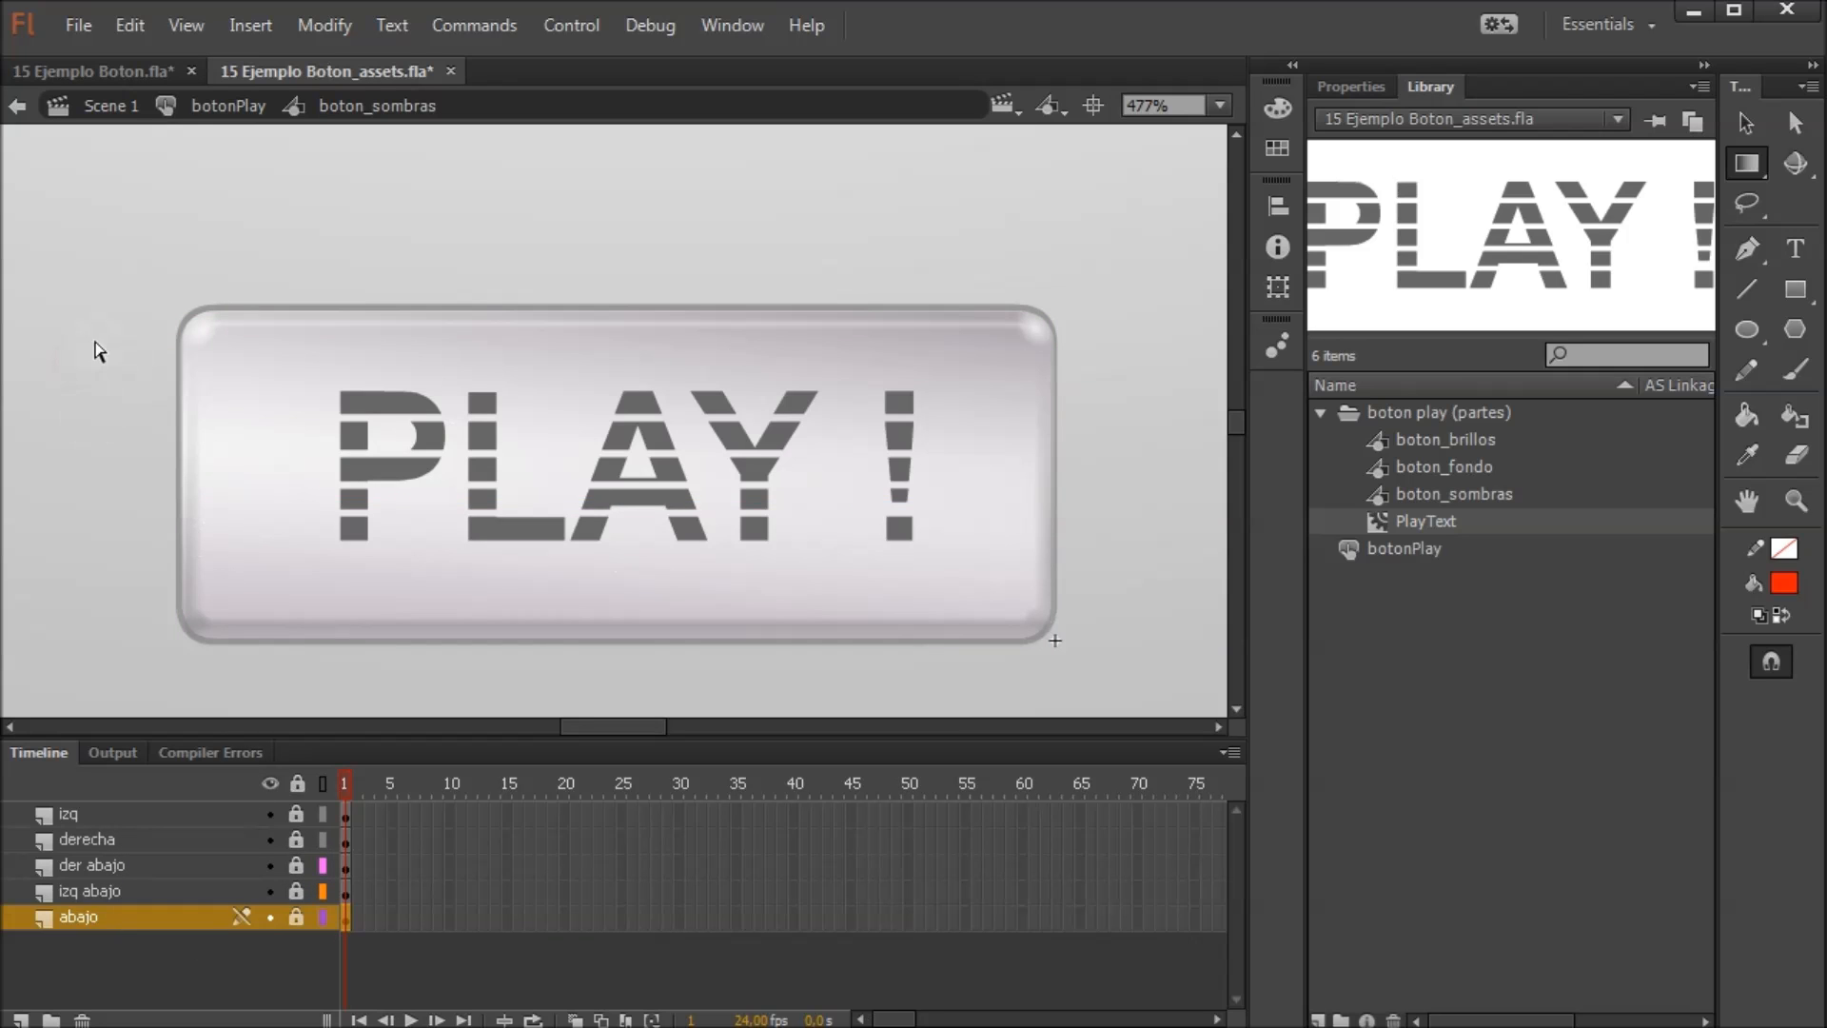
{"action": "left_click", "coordinate": [223, 105]}
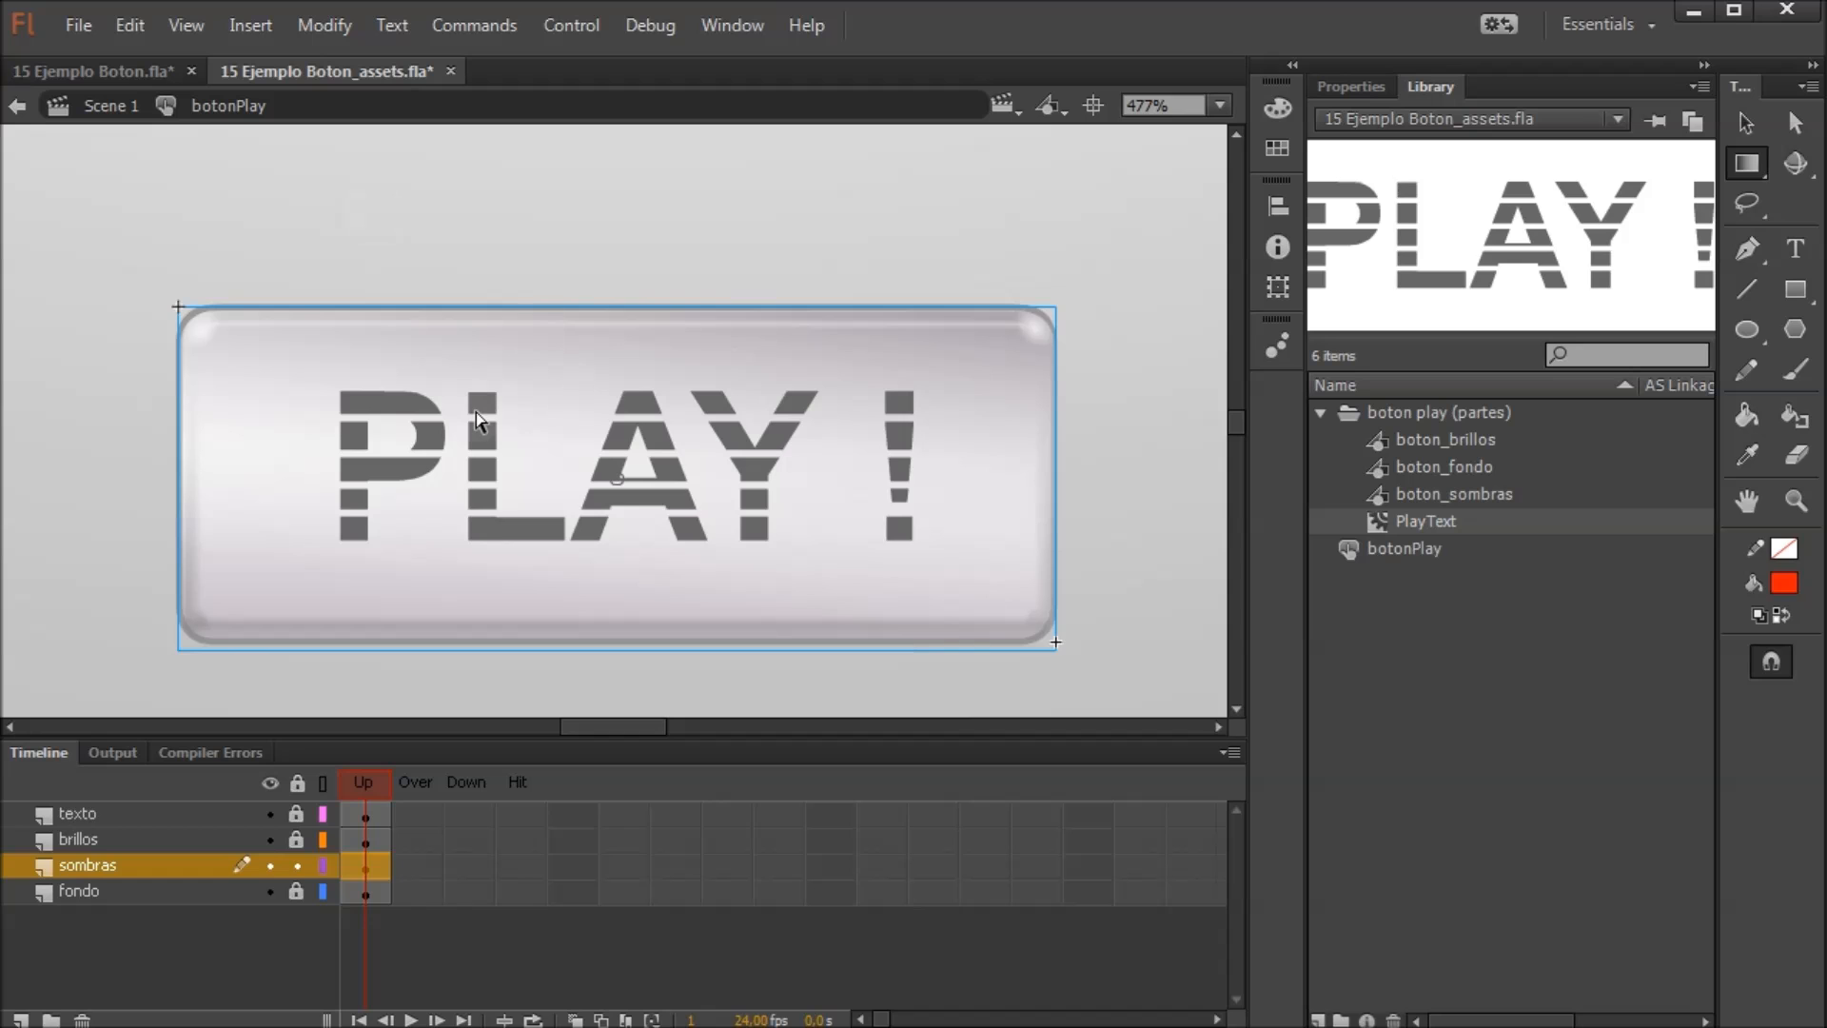
{"action": "key", "text": "v"}
{"action": "scroll", "coordinate": [700, 443], "scroll_direction": "down", "scroll_amount": 3}
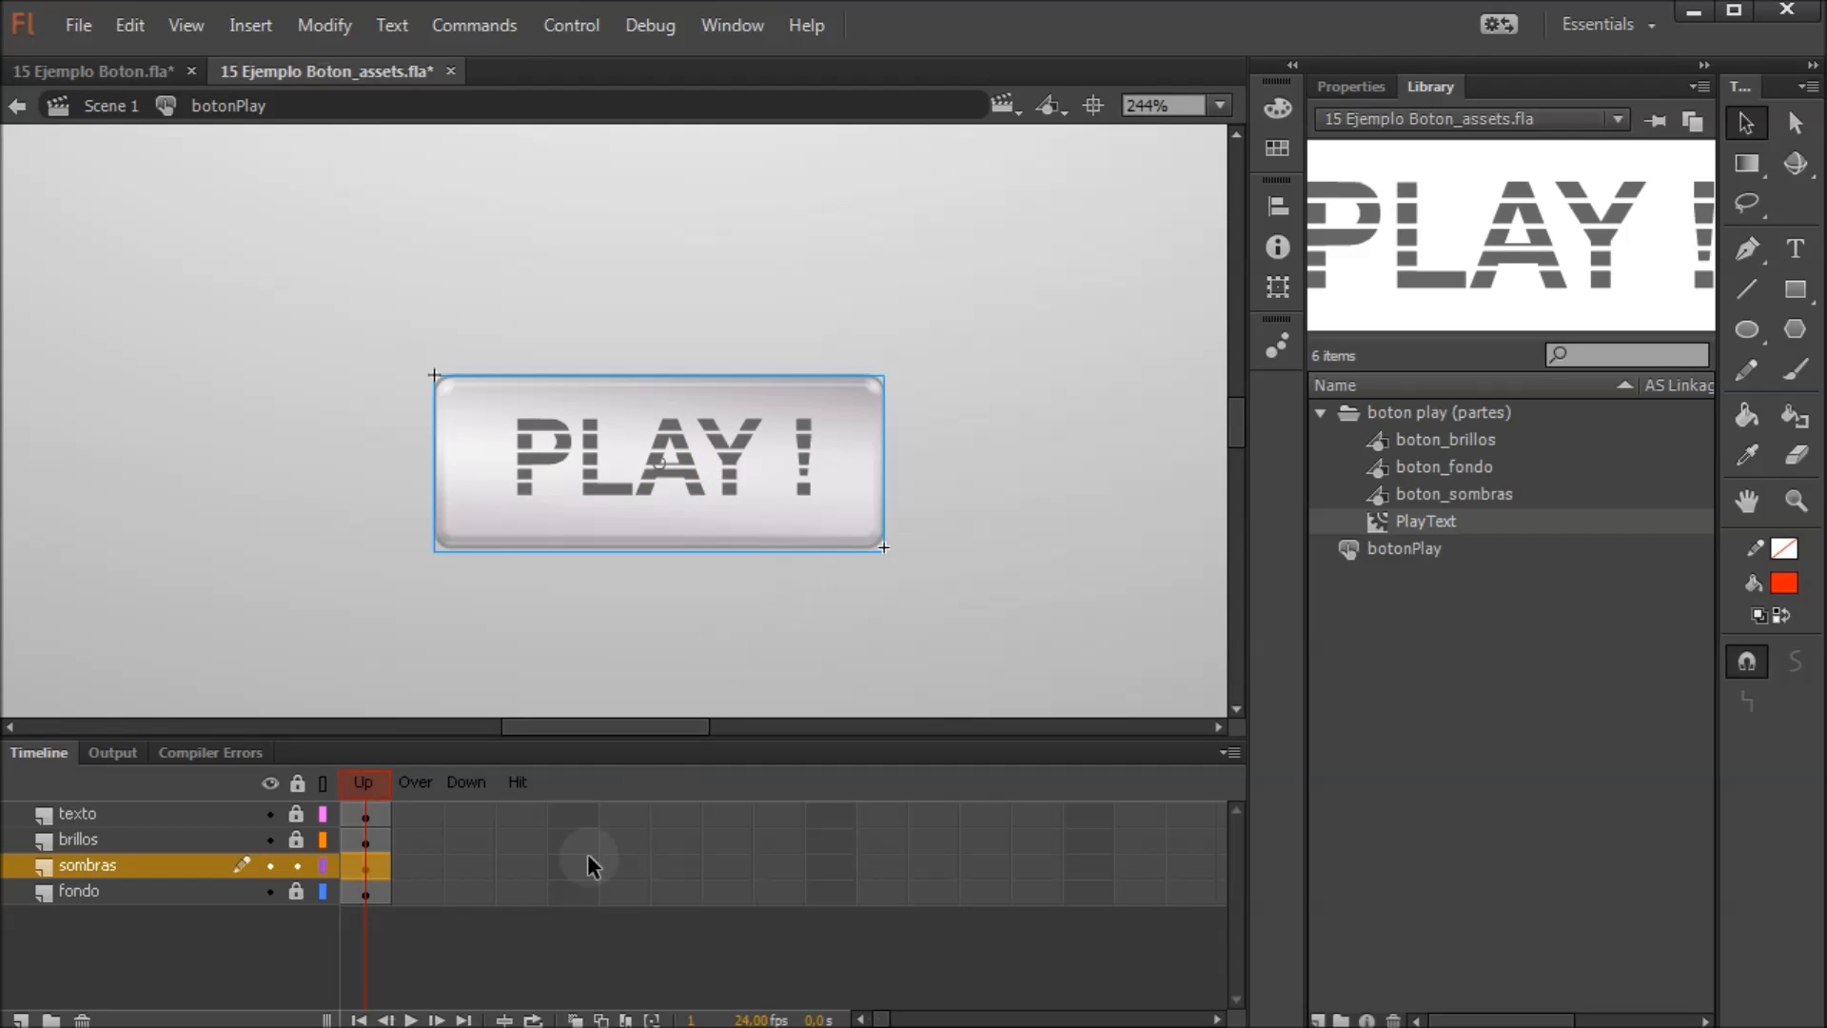
Unlock brillos, sombras and fondo, and extend their frames through the Over and Down states
{"action": "left_click_drag", "start_coordinate": [295, 842], "coordinate": [296, 890]}
{"action": "left_click_drag", "start_coordinate": [416, 841], "coordinate": [464, 894]}
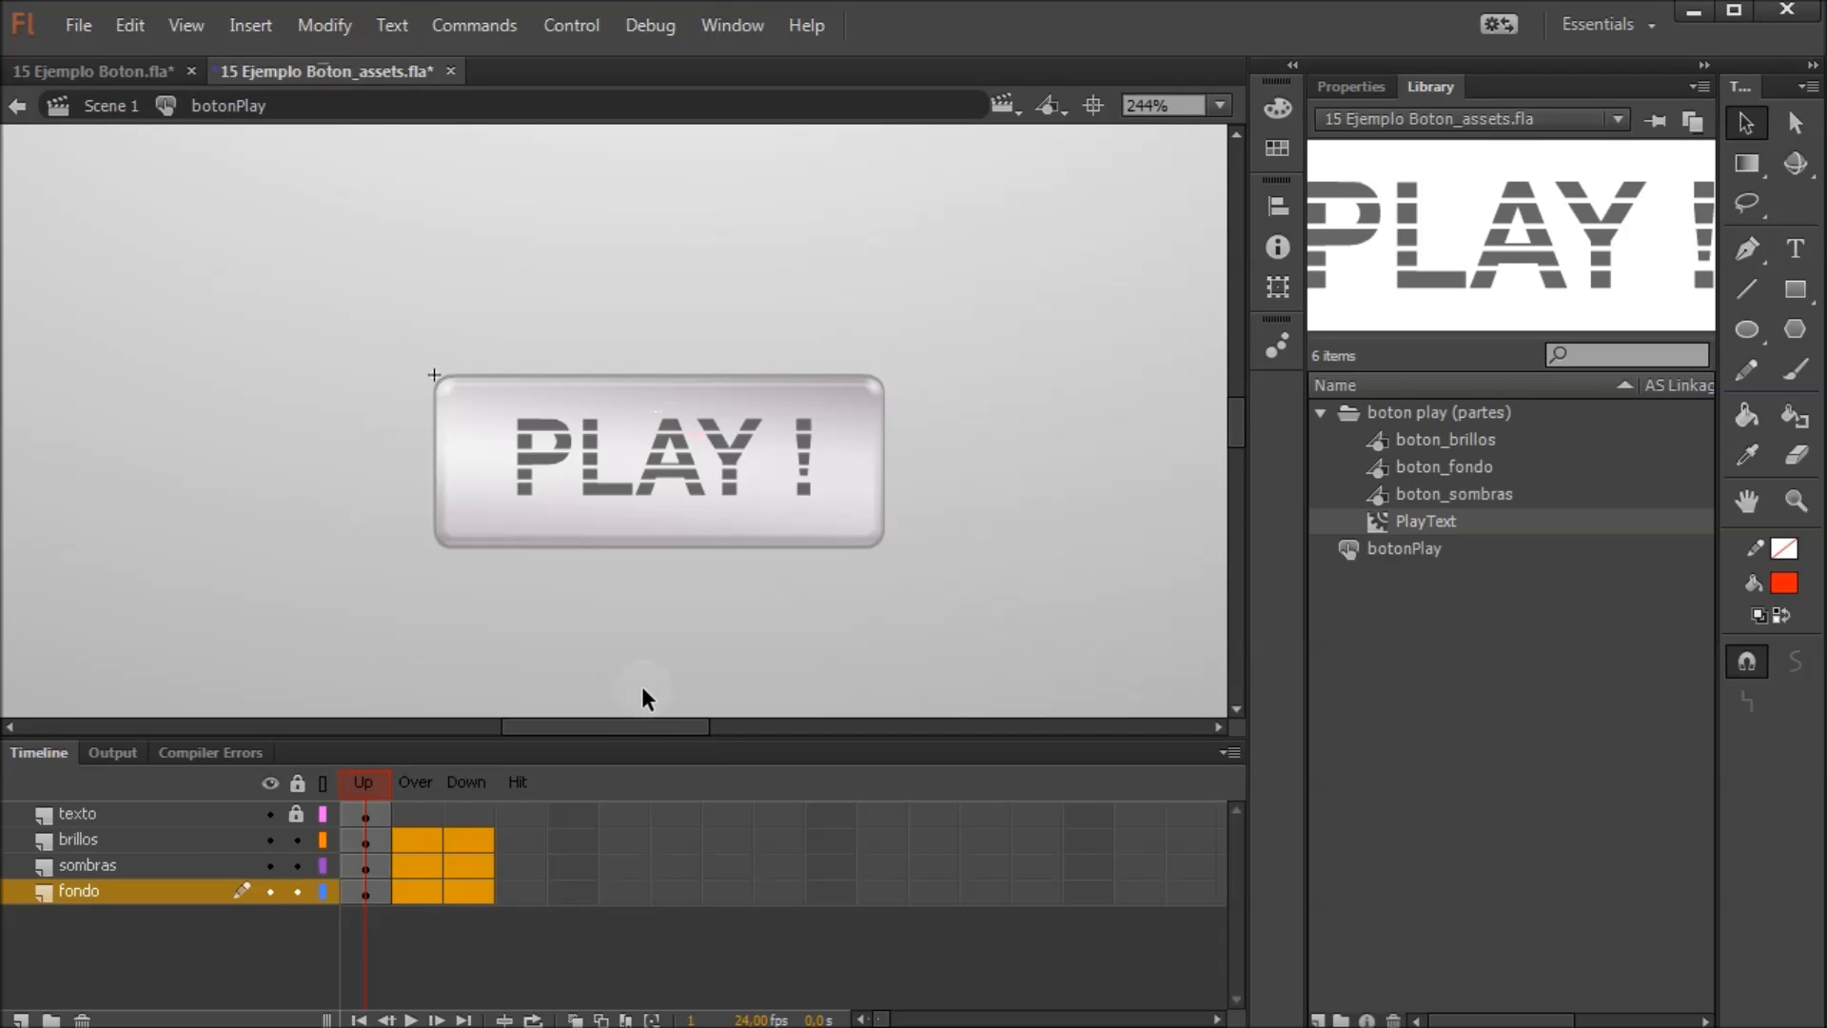
{"action": "key", "text": "F5"}
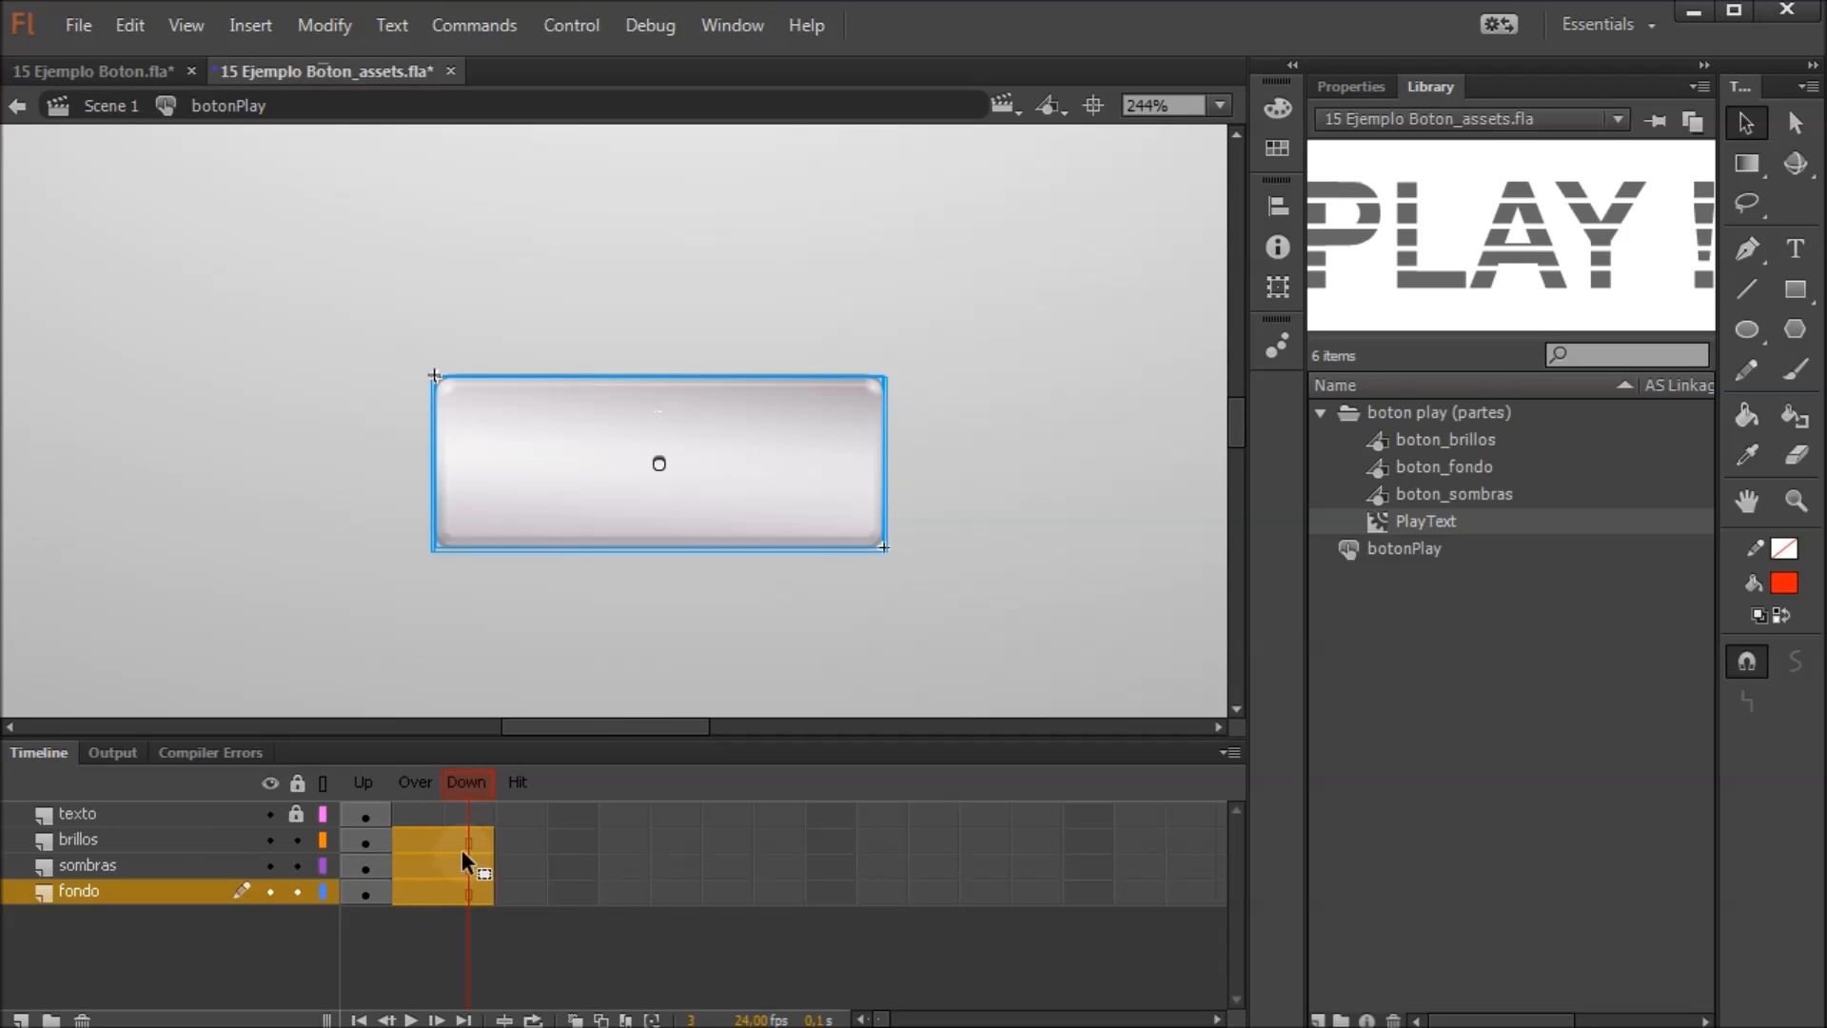
Check the Over and Down frames of the brillos, sombras and fondo layers
{"action": "left_click", "coordinate": [416, 845]}
{"action": "left_click", "coordinate": [479, 843]}
{"action": "left_click", "coordinate": [409, 862]}
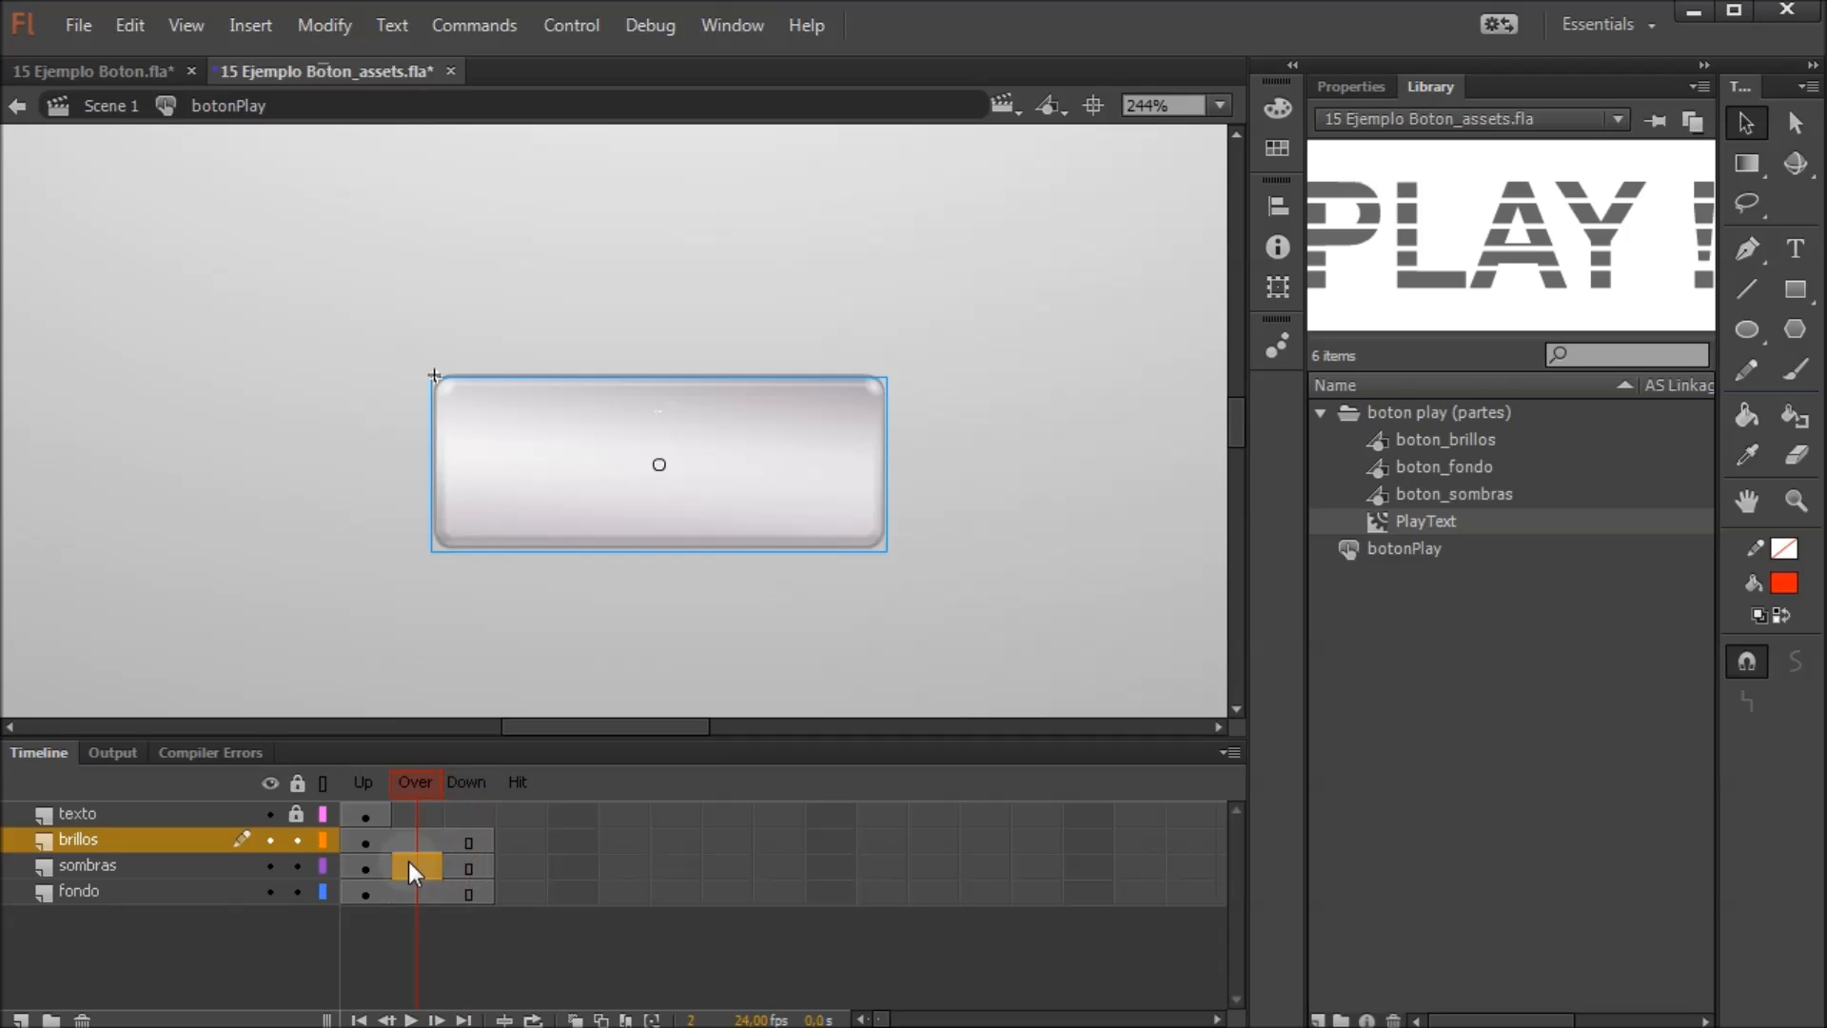
{"action": "left_click", "coordinate": [468, 865]}
{"action": "left_click", "coordinate": [460, 895]}
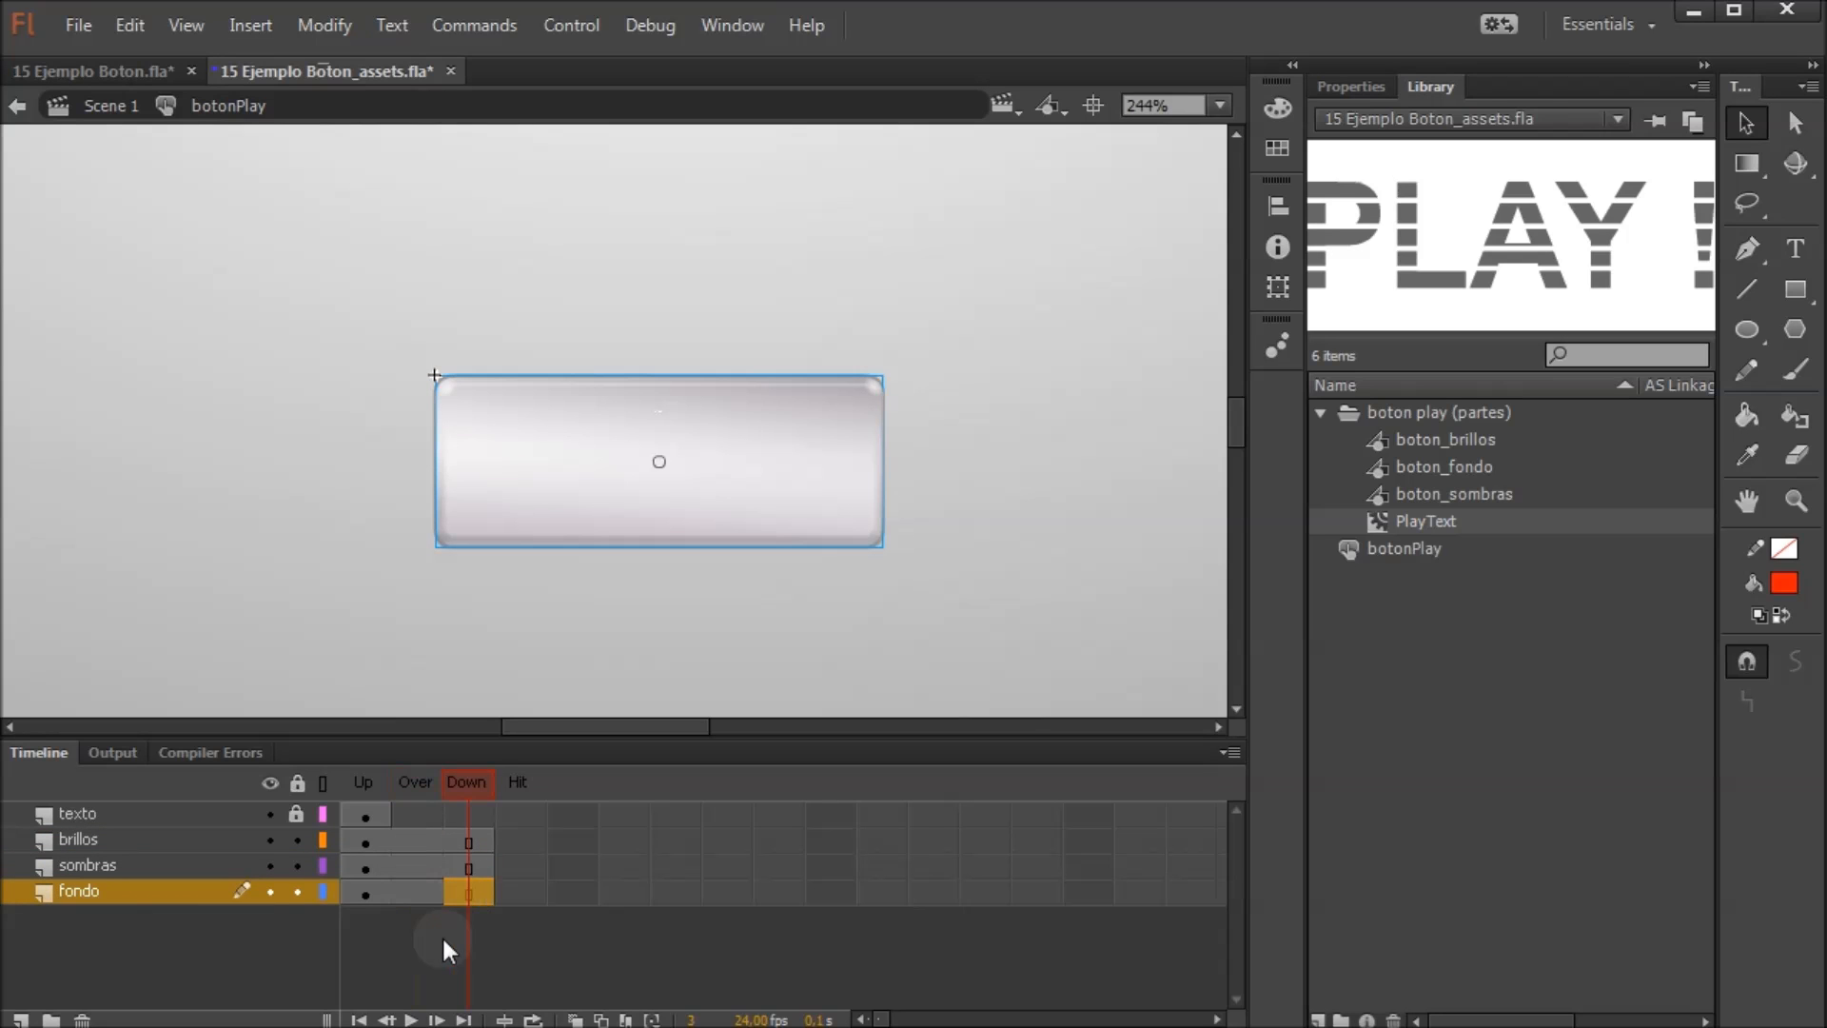
Insert keyframes on the texto layer in the Over and Down states
{"action": "left_click", "coordinate": [378, 818]}
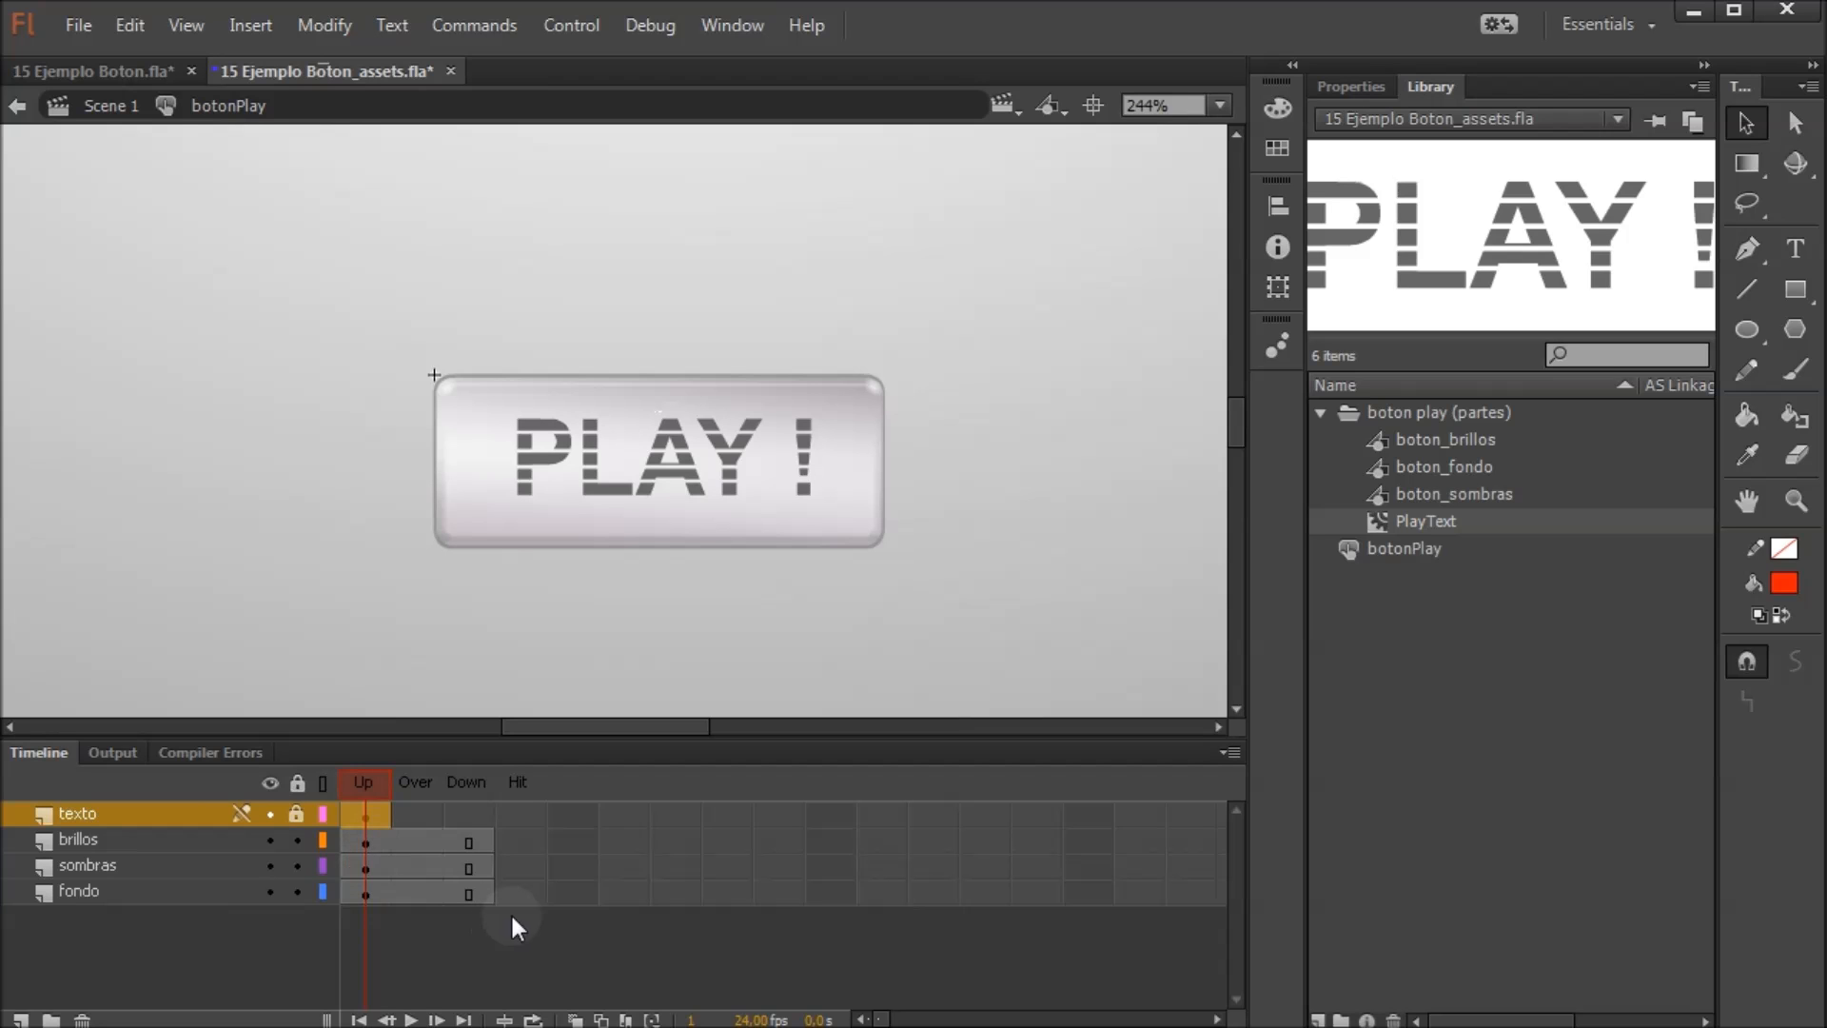
{"action": "left_click", "coordinate": [407, 814]}
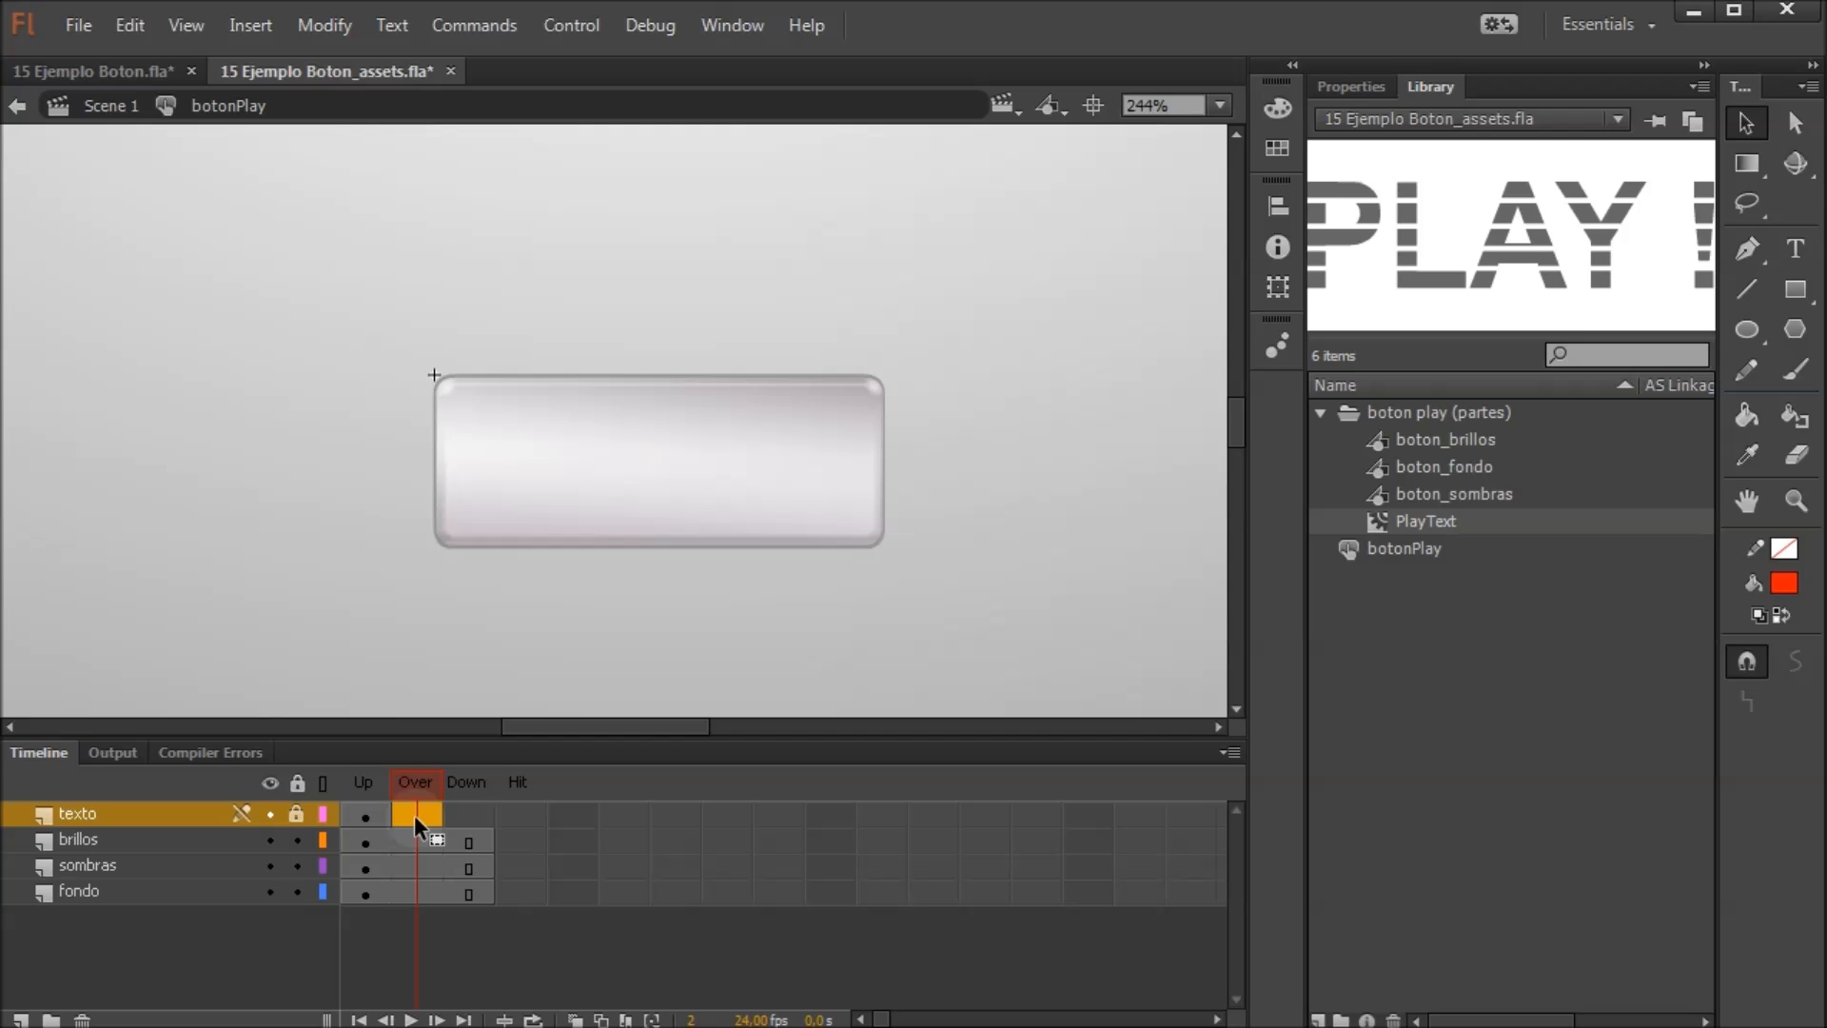
{"action": "key", "text": "F6"}
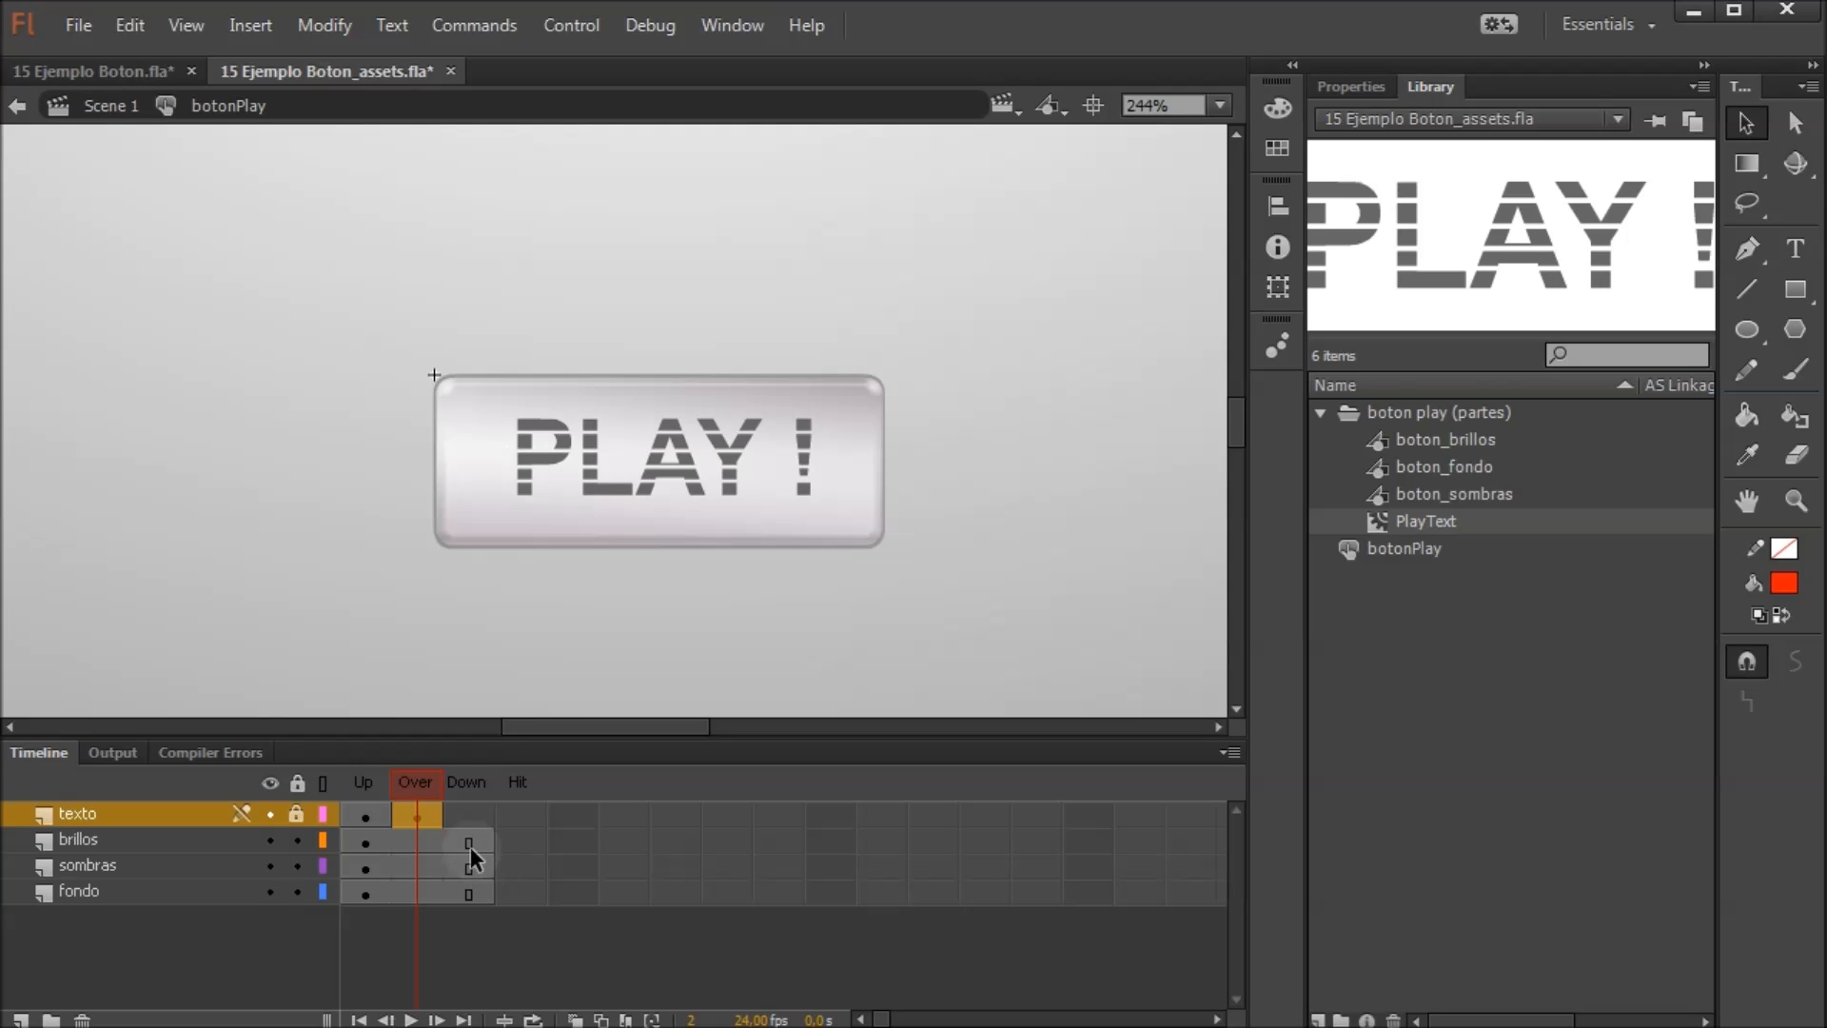
{"action": "left_click", "coordinate": [472, 818]}
{"action": "key", "text": "F6"}
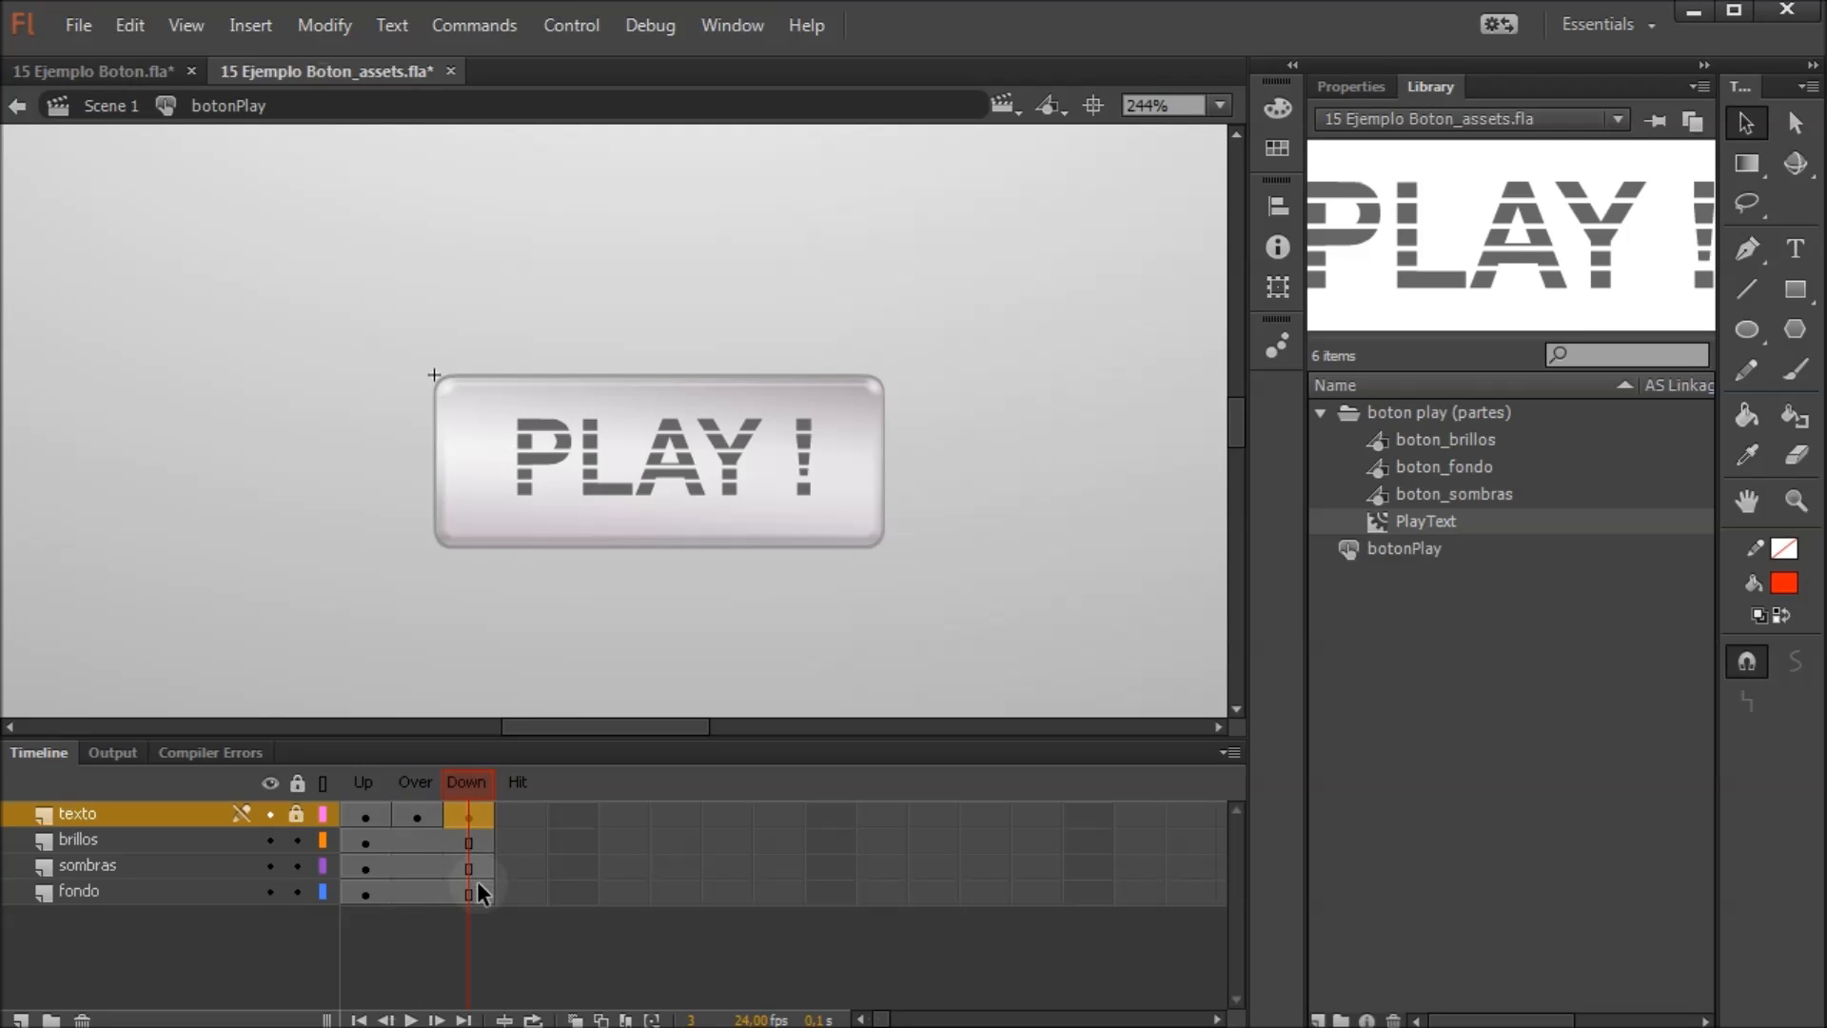
Go to the Over keyframe, unlock the texto layer, and lock brillos, sombras and fondo
{"action": "left_click", "coordinate": [415, 815]}
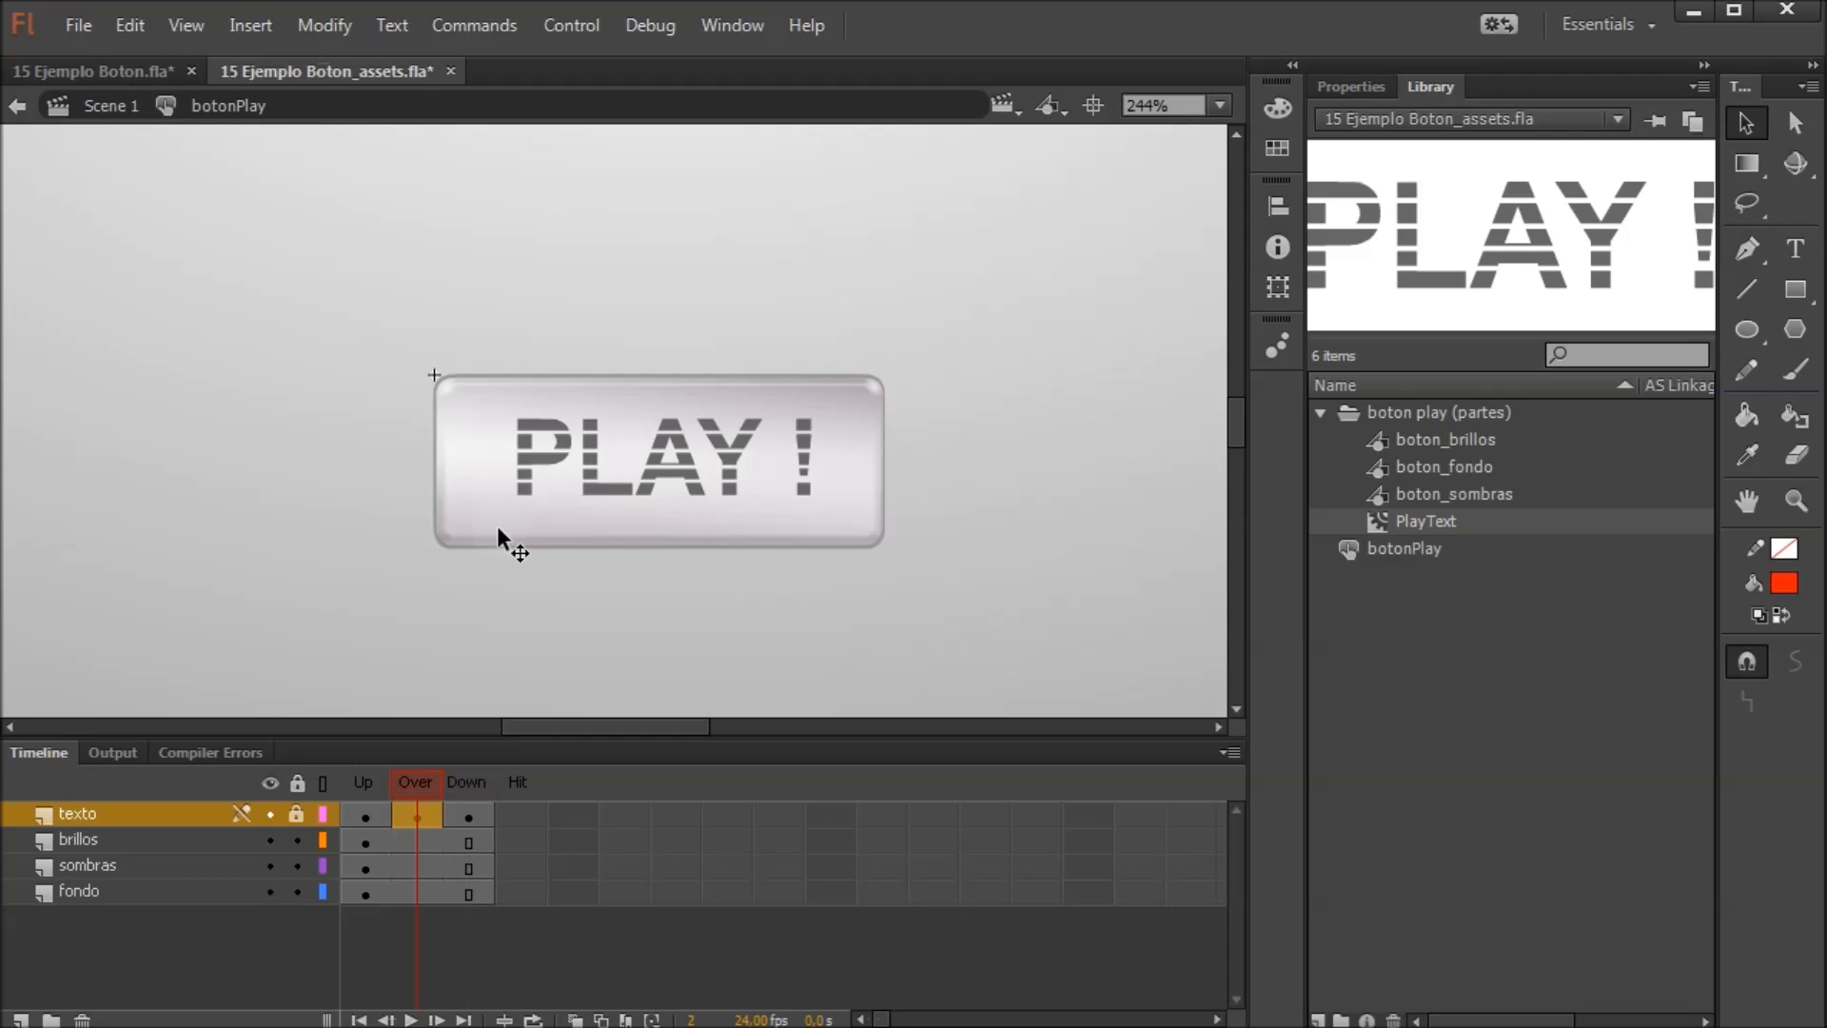
{"action": "left_click", "coordinate": [615, 533]}
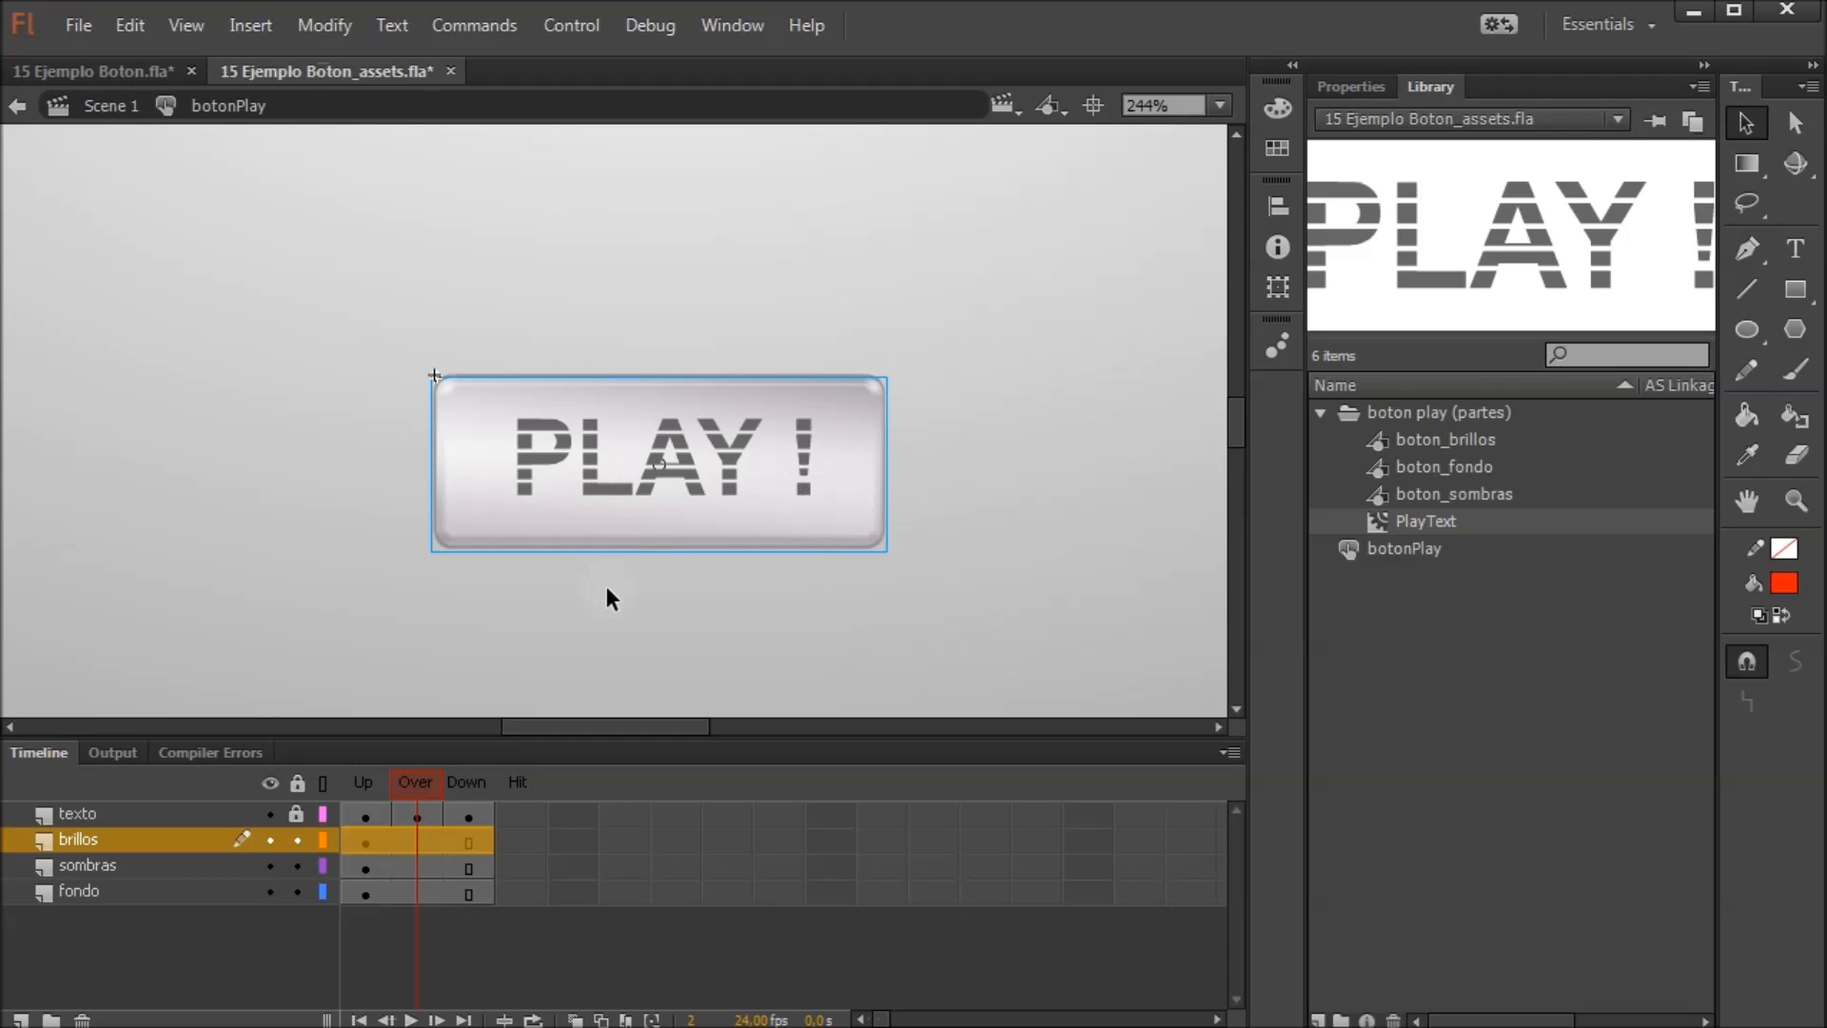
{"action": "left_click", "coordinate": [291, 925]}
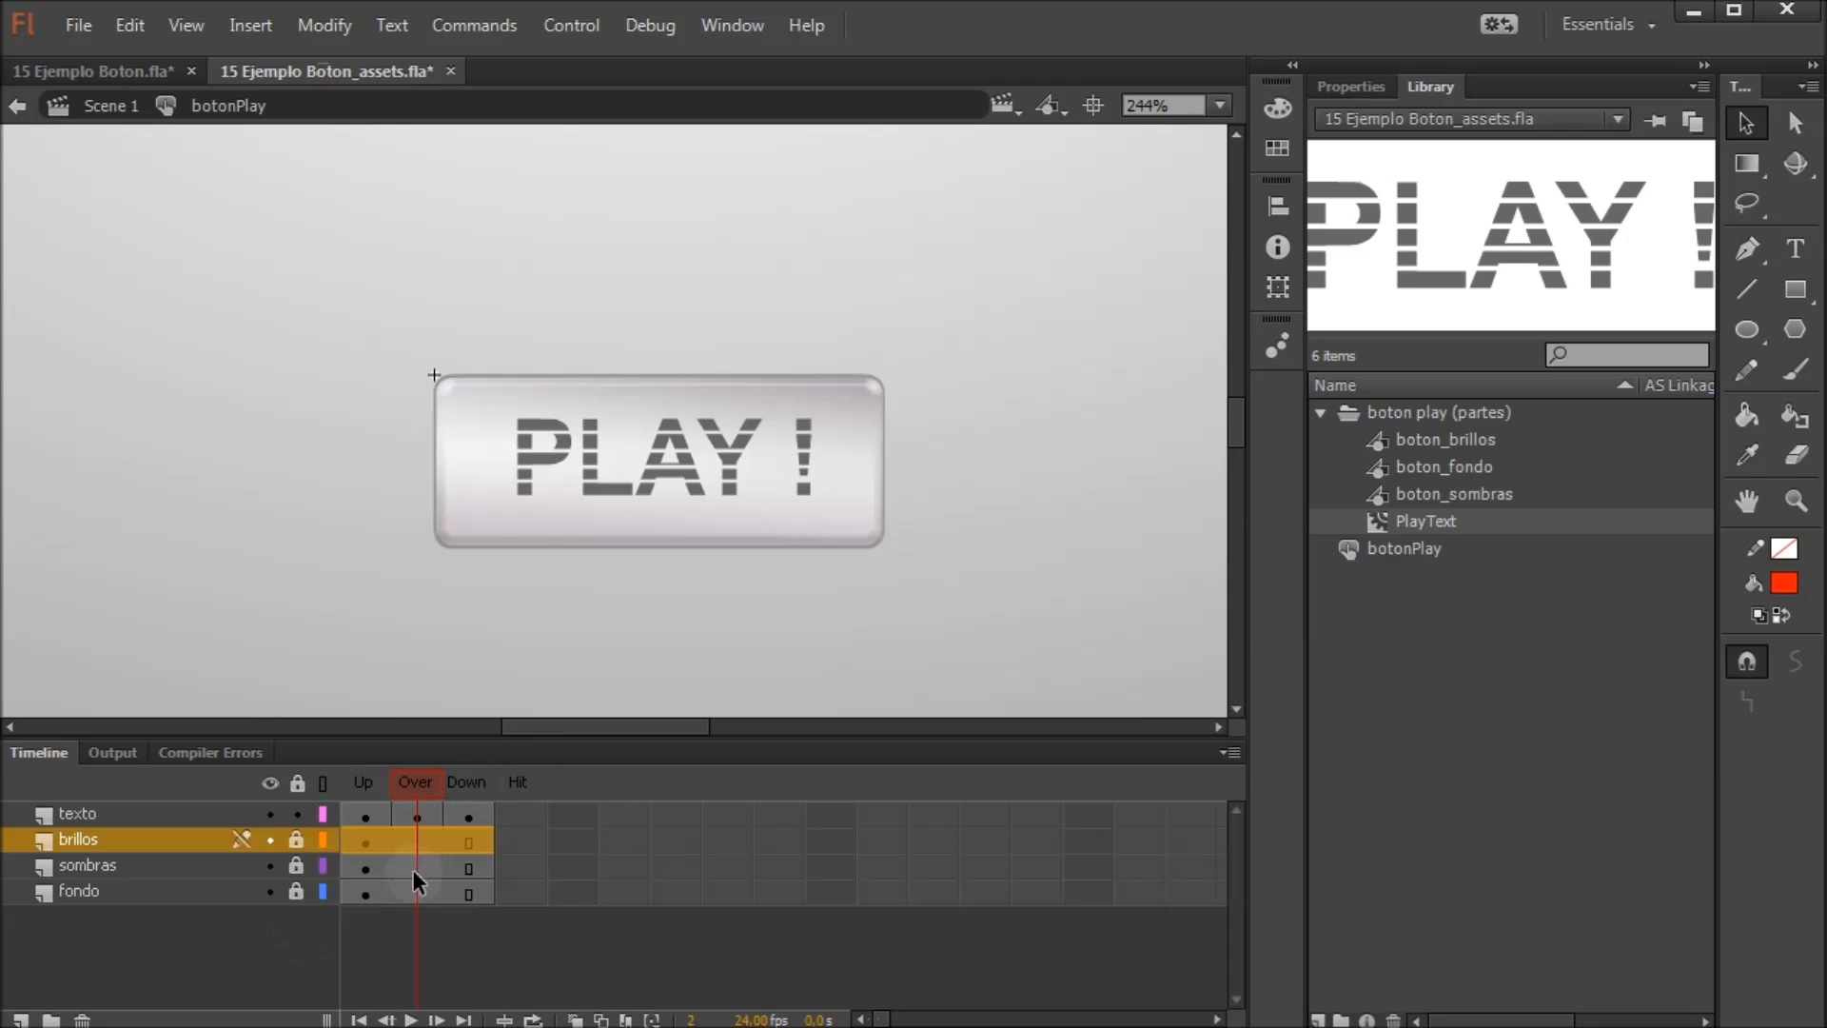
Apply a Tint color effect to the PlayText instance in the Over state, using red (255, 0, 0) at 100%
{"action": "left_click", "coordinate": [660, 449]}
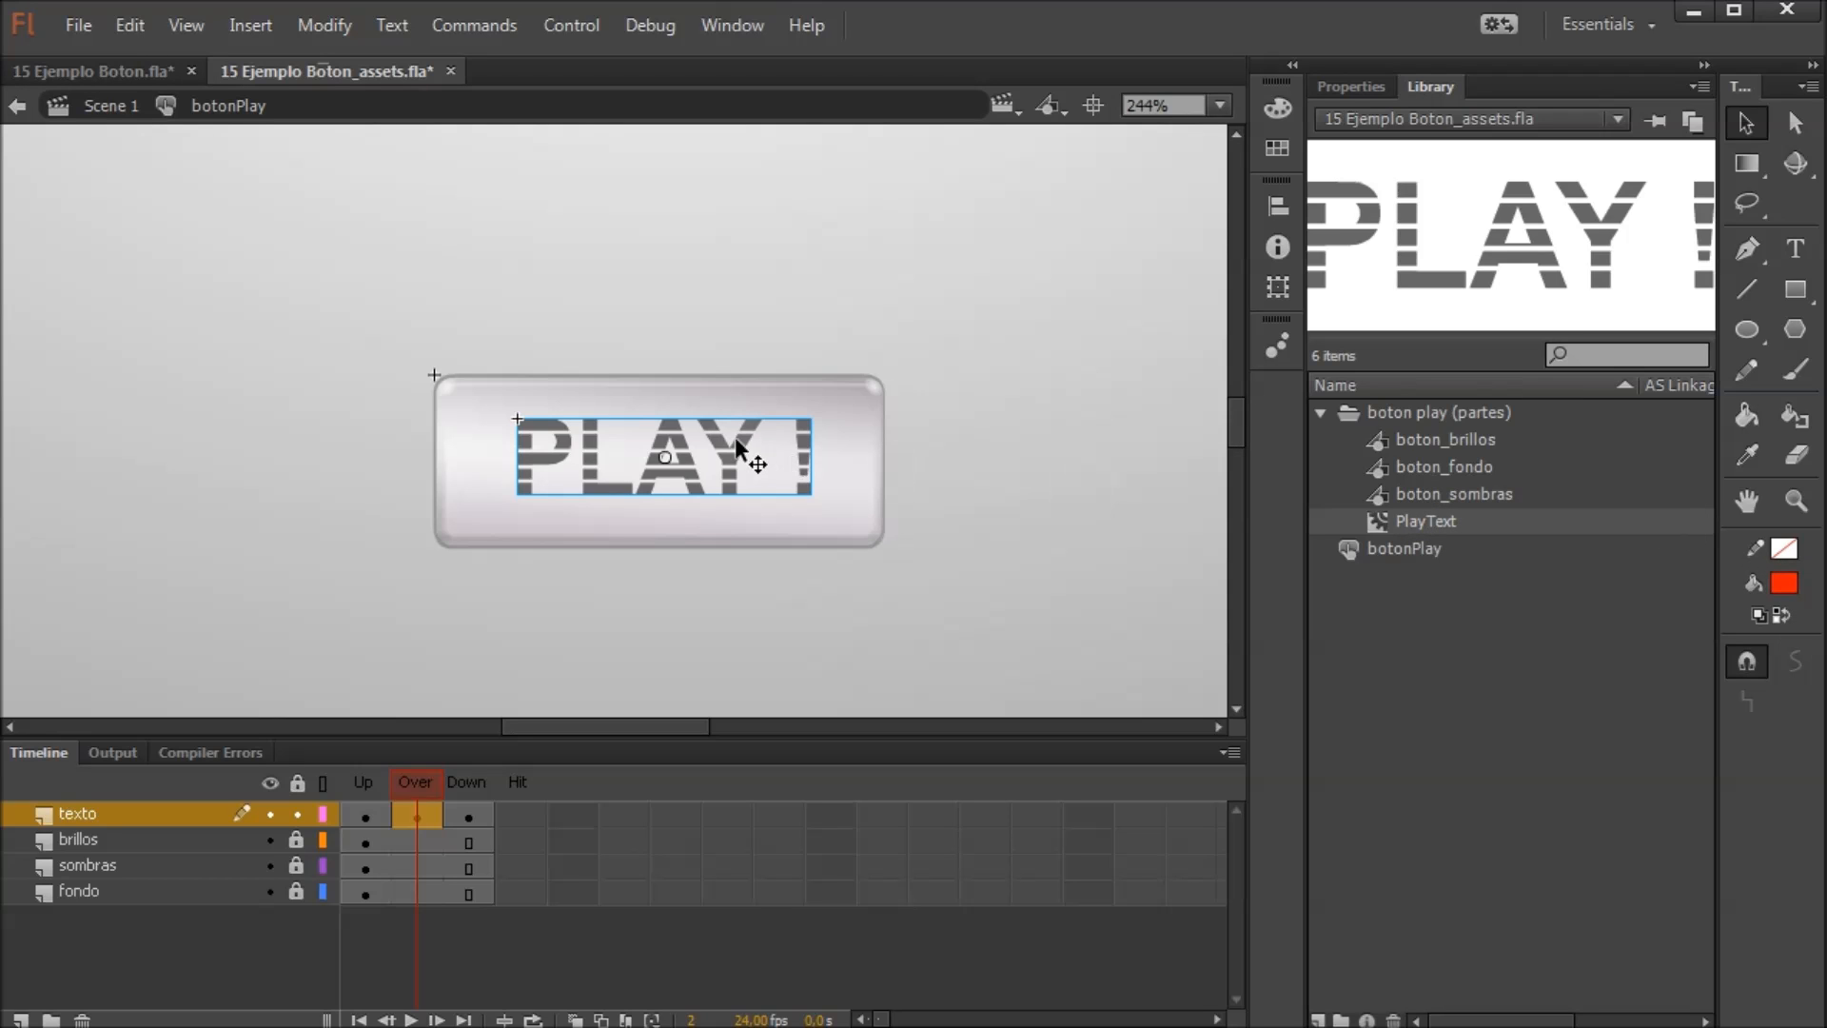
{"action": "left_click_drag", "start_coordinate": [730, 460], "coordinate": [1396, 533]}
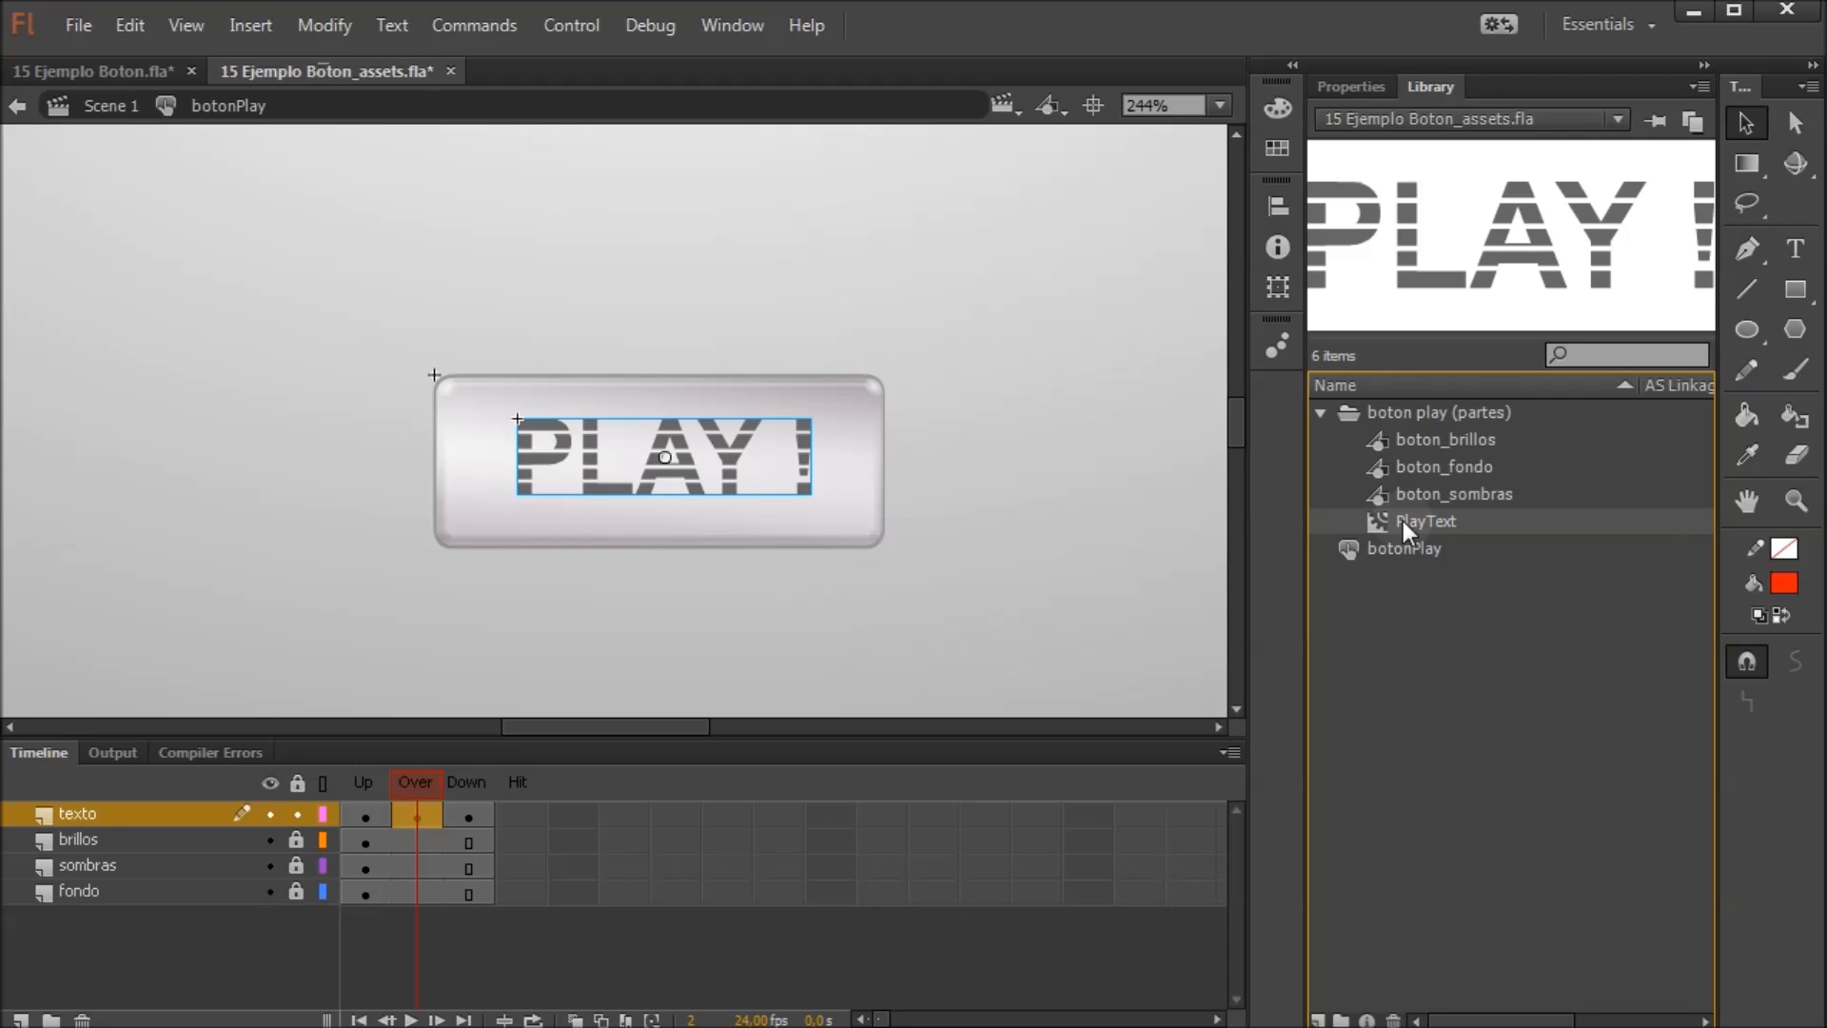
{"action": "left_click", "coordinate": [1355, 80]}
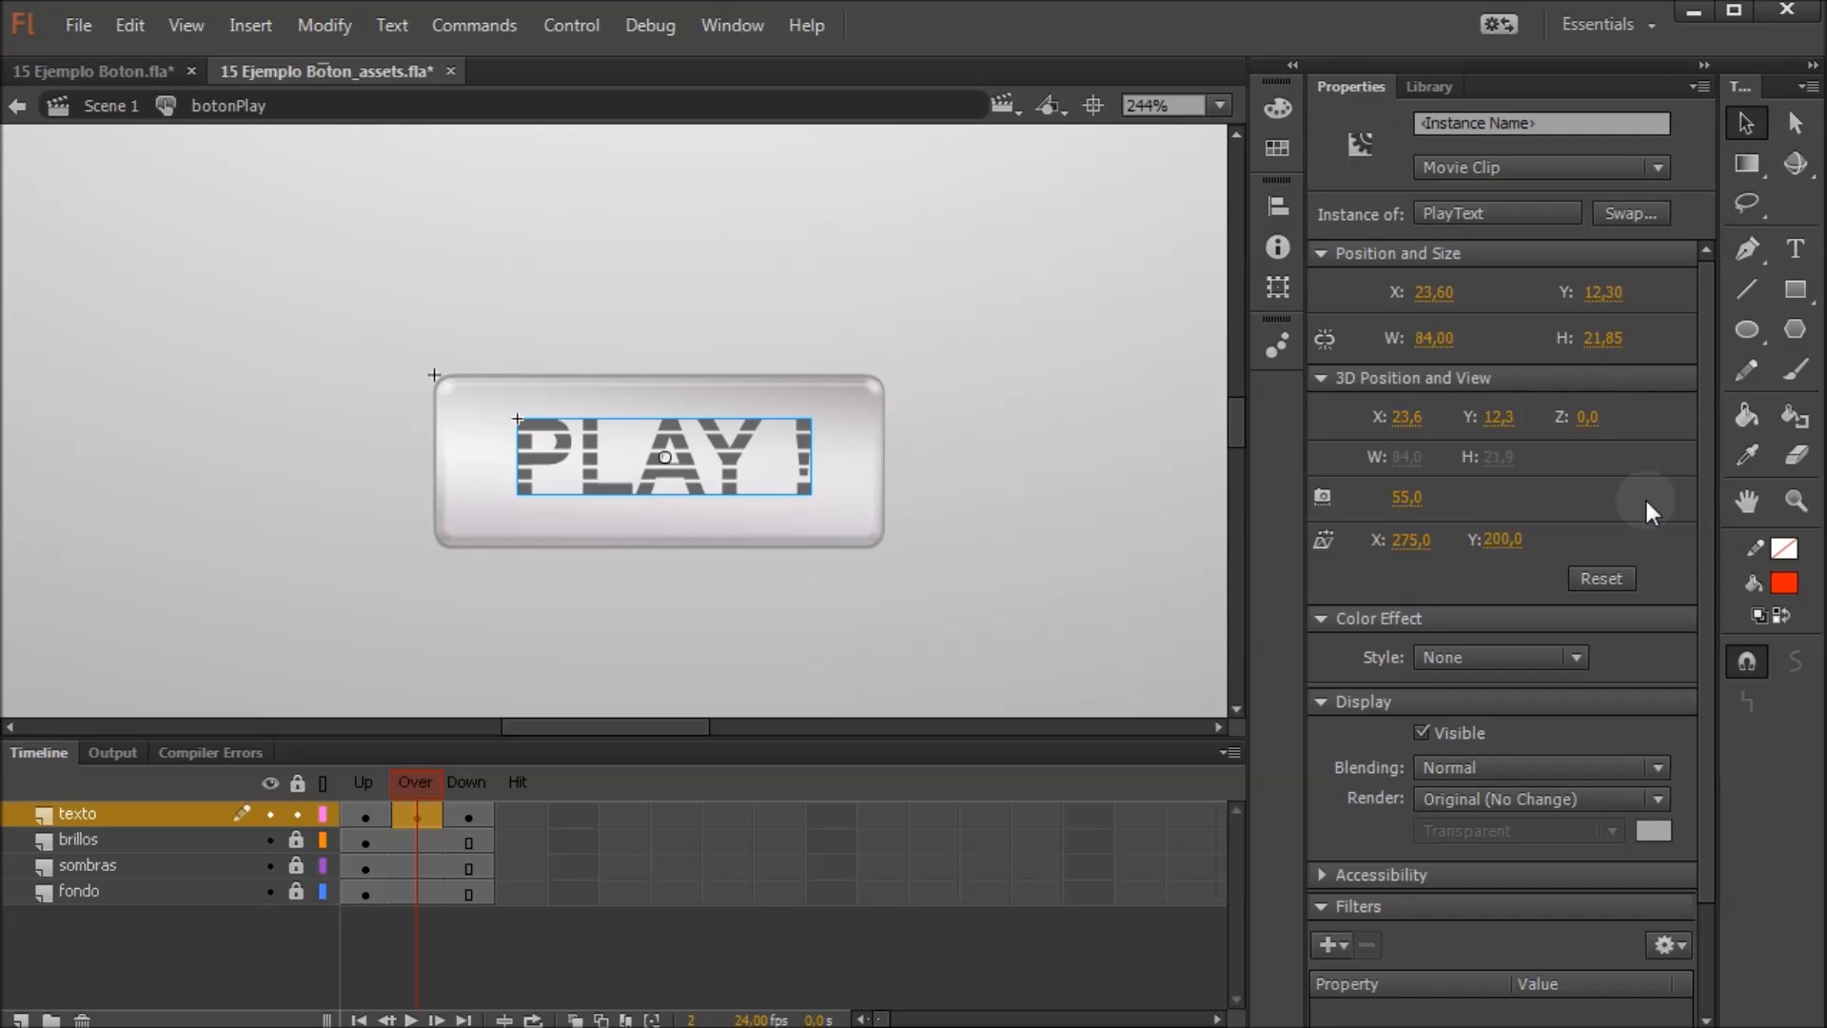
{"action": "left_click_drag", "start_coordinate": [1704, 301], "coordinate": [1718, 449]}
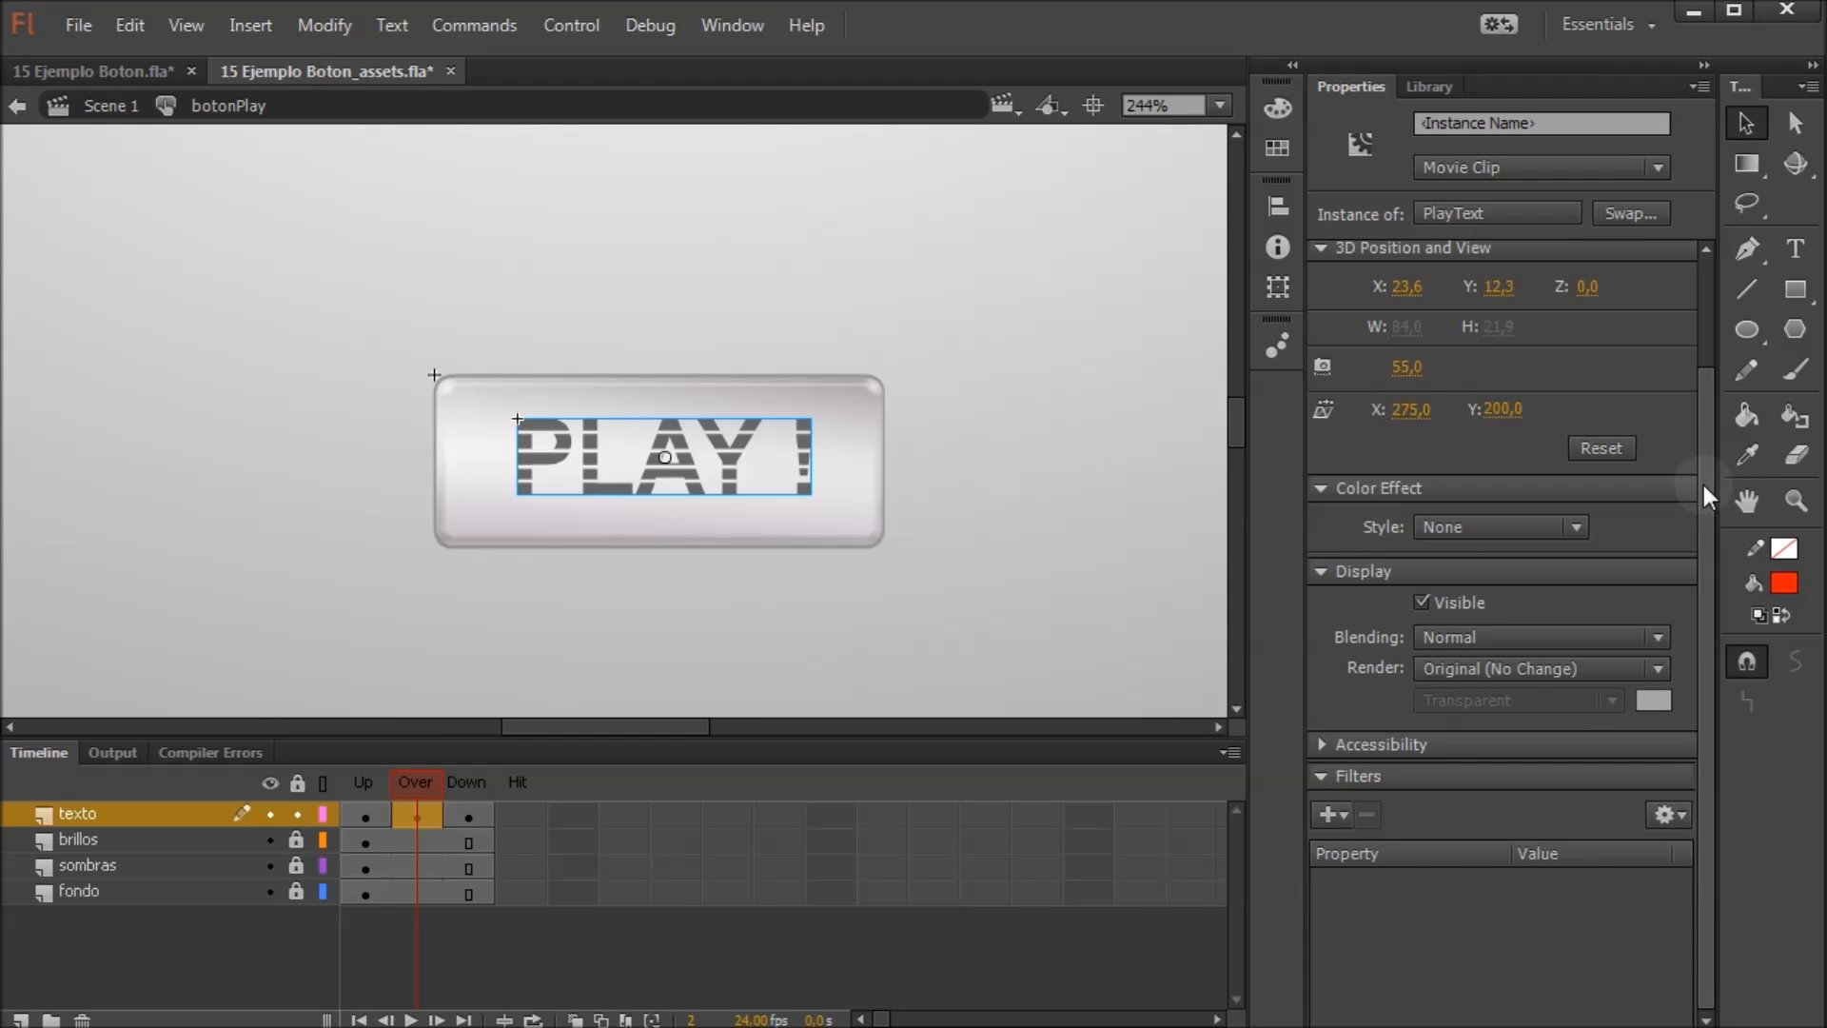
{"action": "left_click", "coordinate": [1575, 528]}
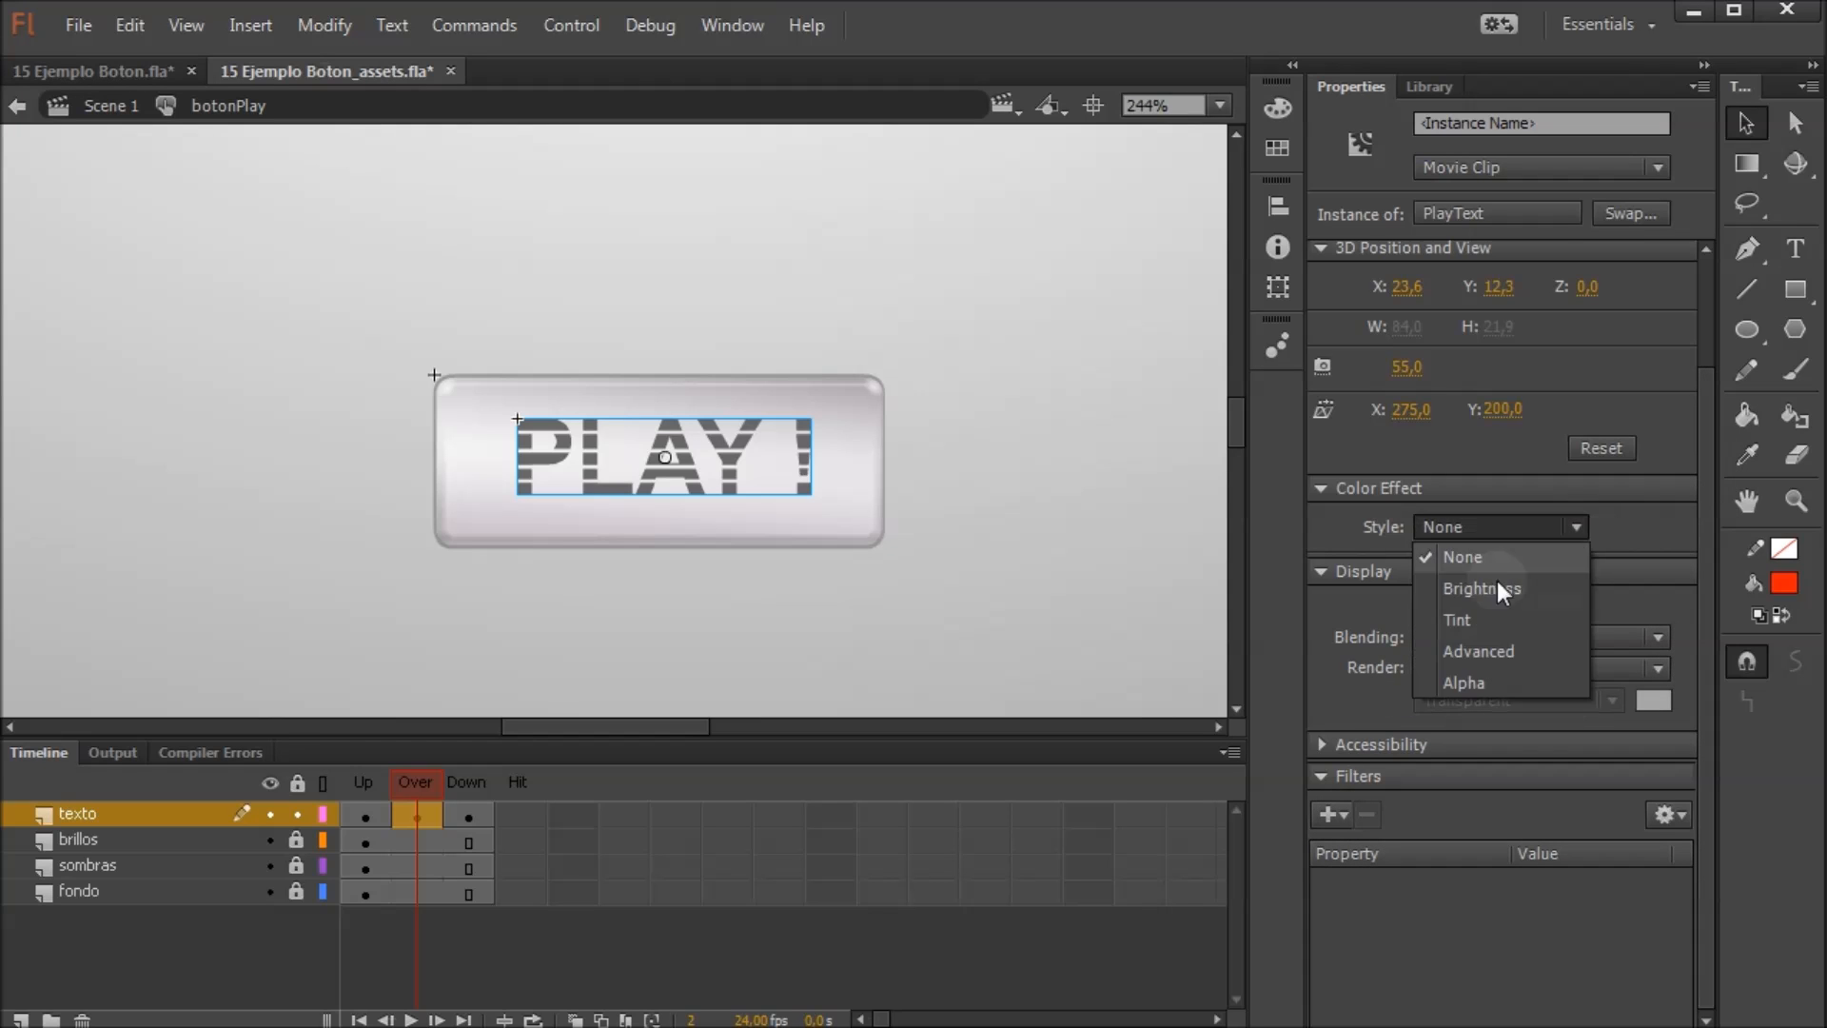
{"action": "left_click", "coordinate": [1465, 621]}
{"action": "left_click", "coordinate": [1625, 530]}
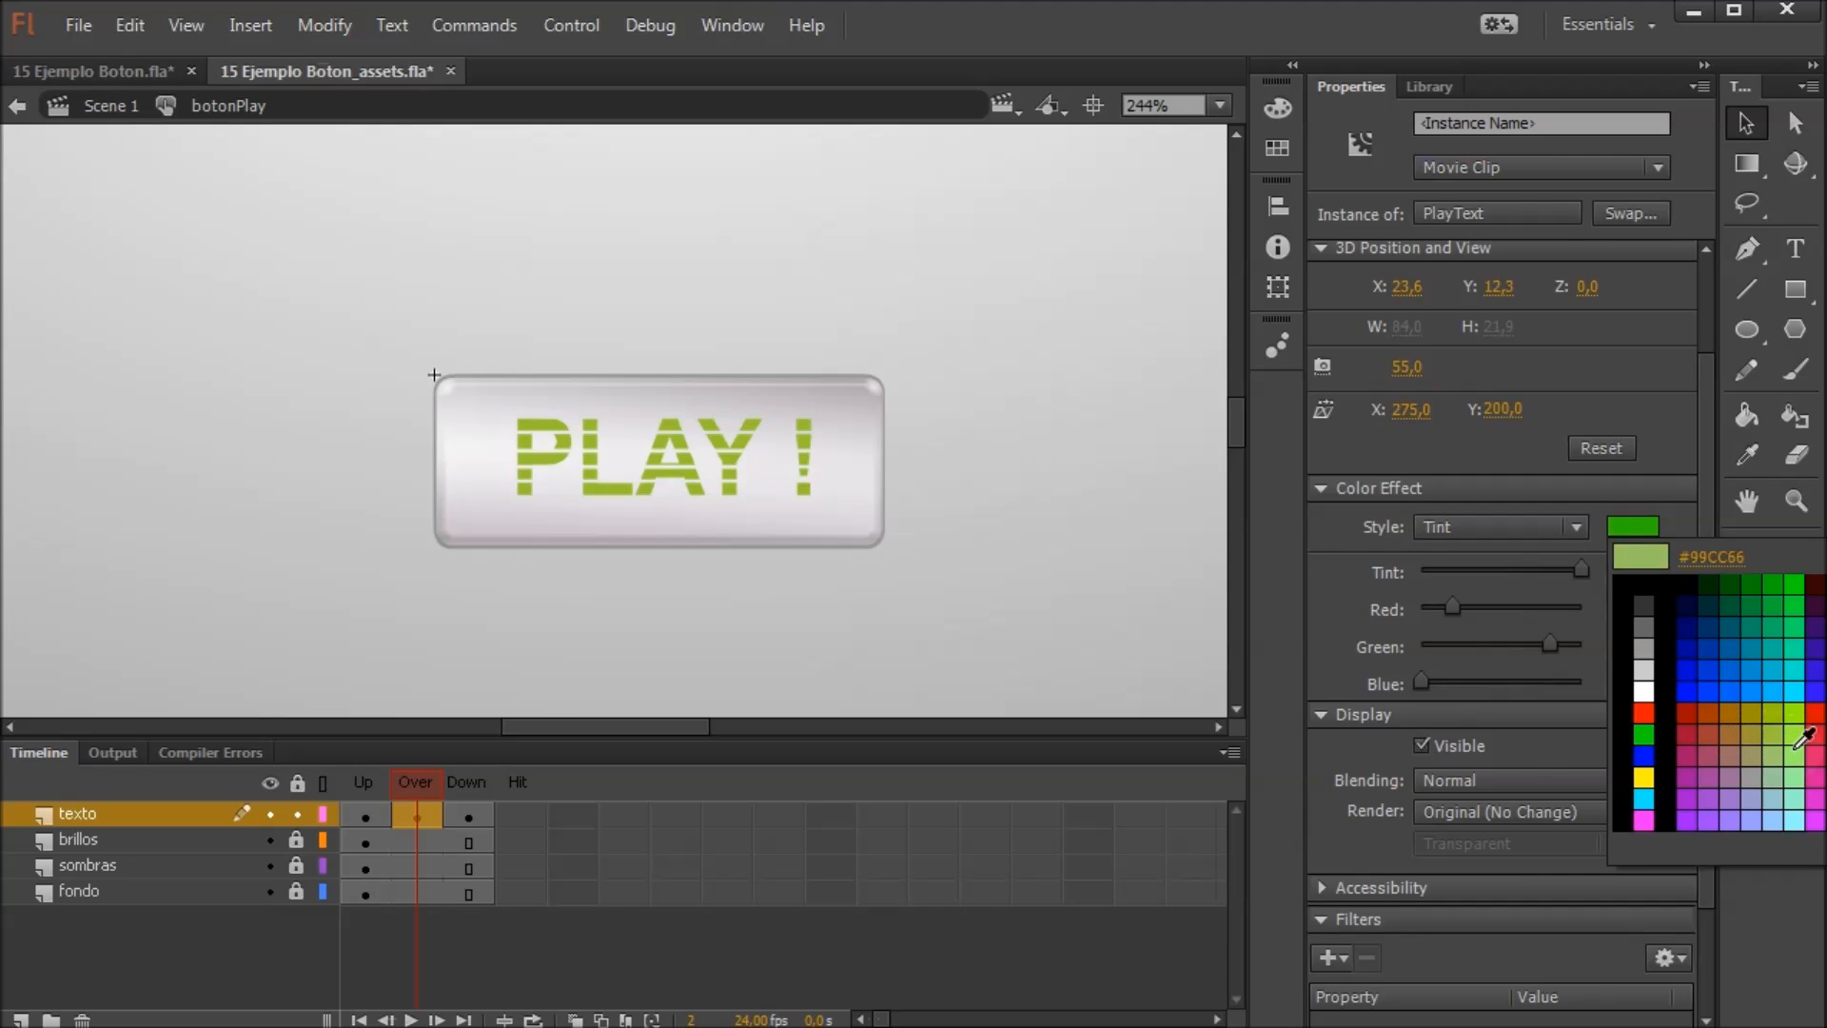
{"action": "left_click", "coordinate": [1824, 716]}
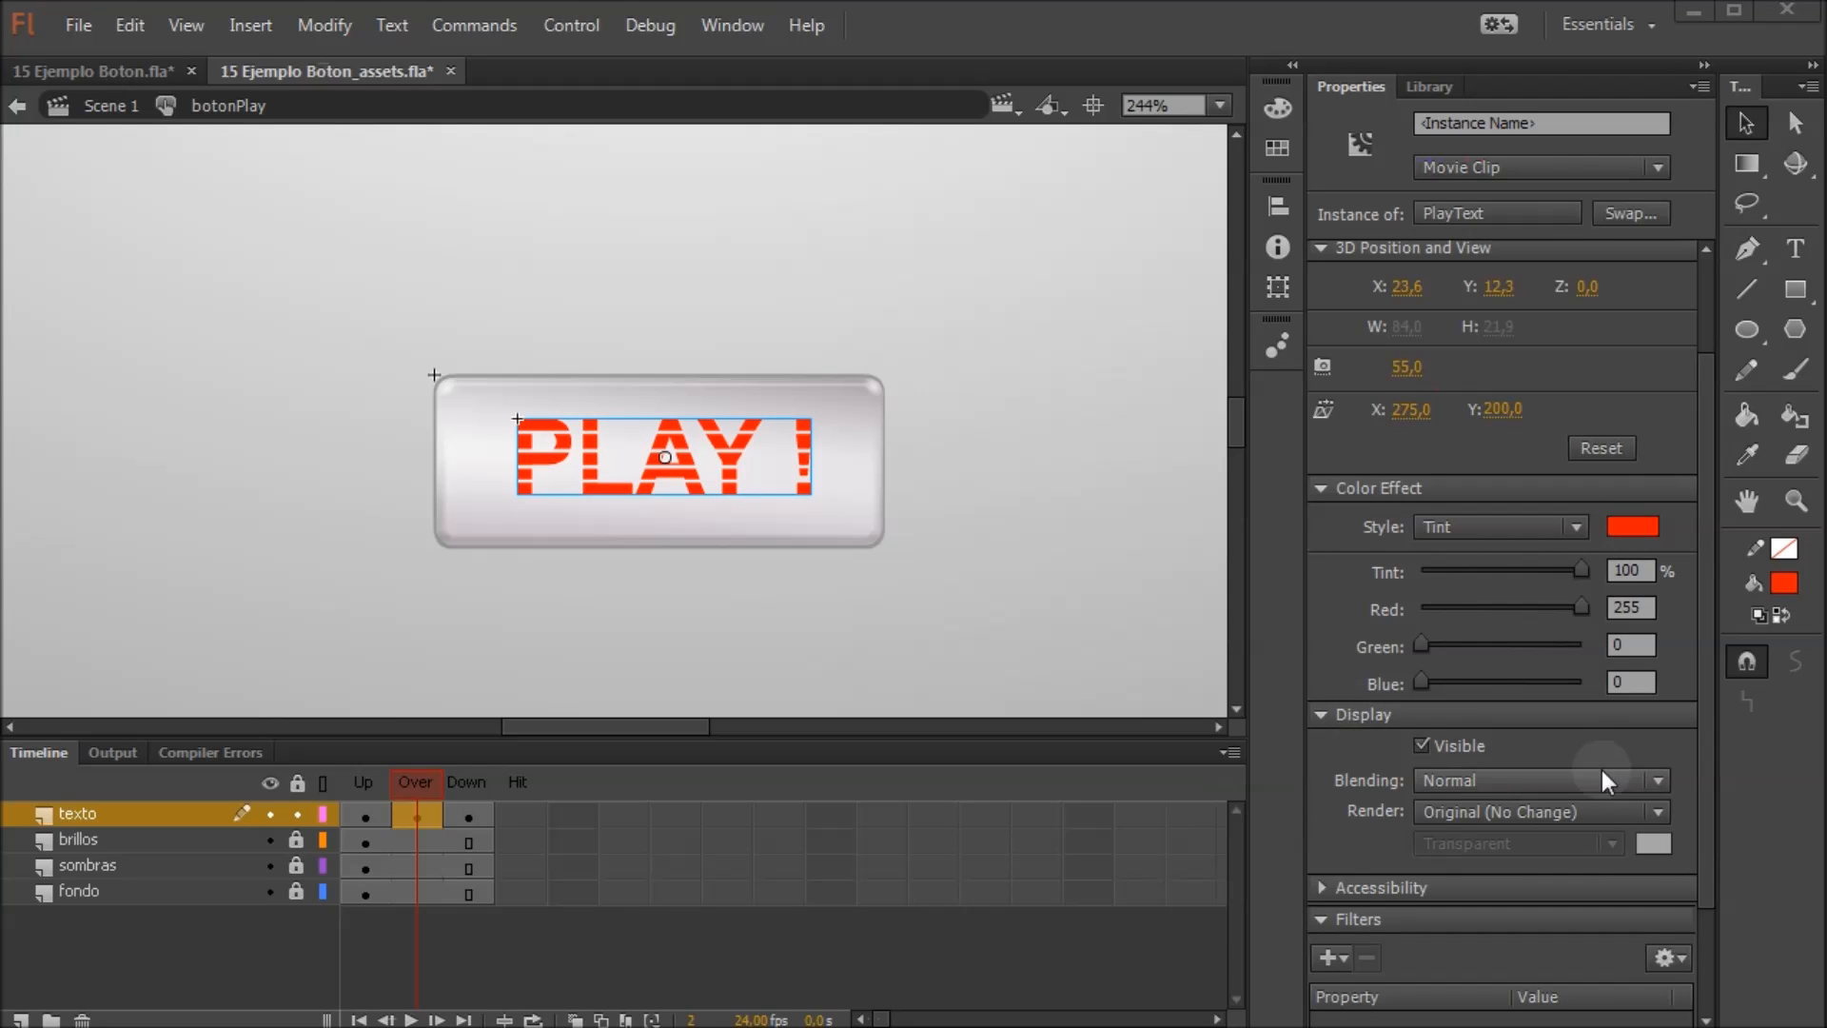
Try a turquoise Glow filter with a 15 px blur on the red-tinted PlayText instance
{"action": "scroll", "coordinate": [1687, 677], "scroll_direction": "down", "scroll_amount": 3}
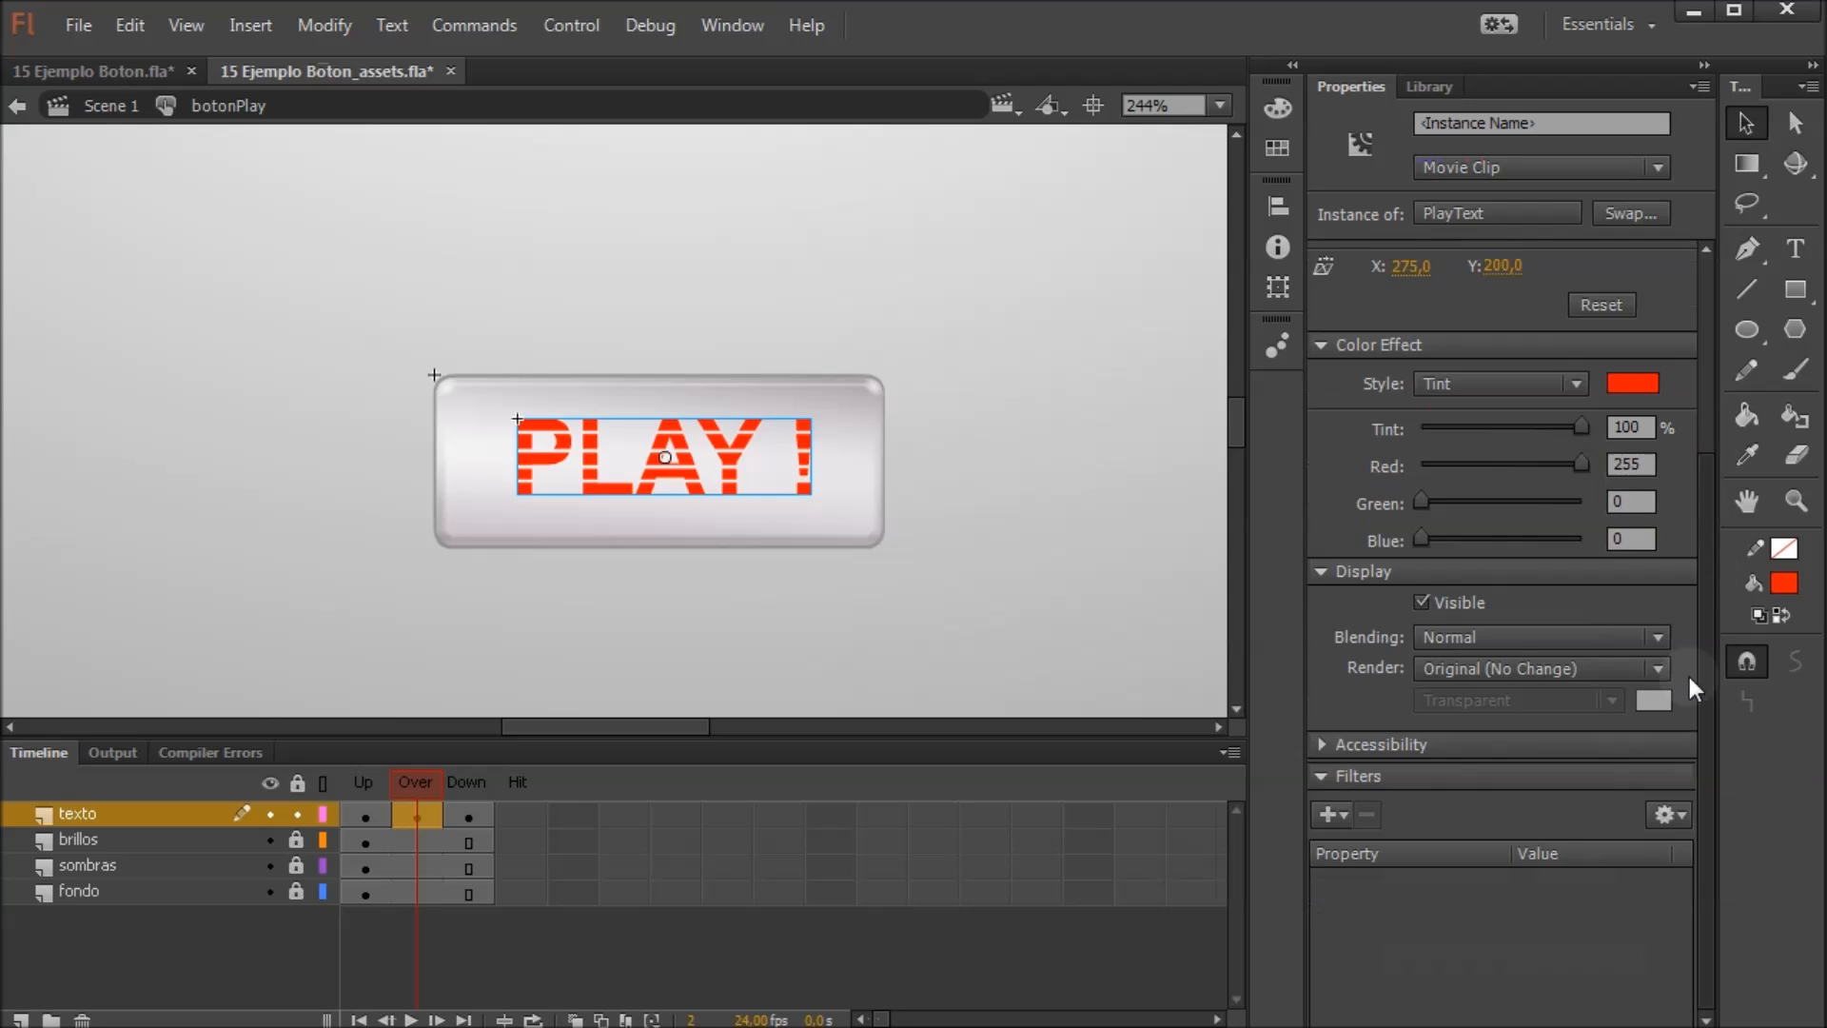
{"action": "left_click", "coordinate": [1330, 814]}
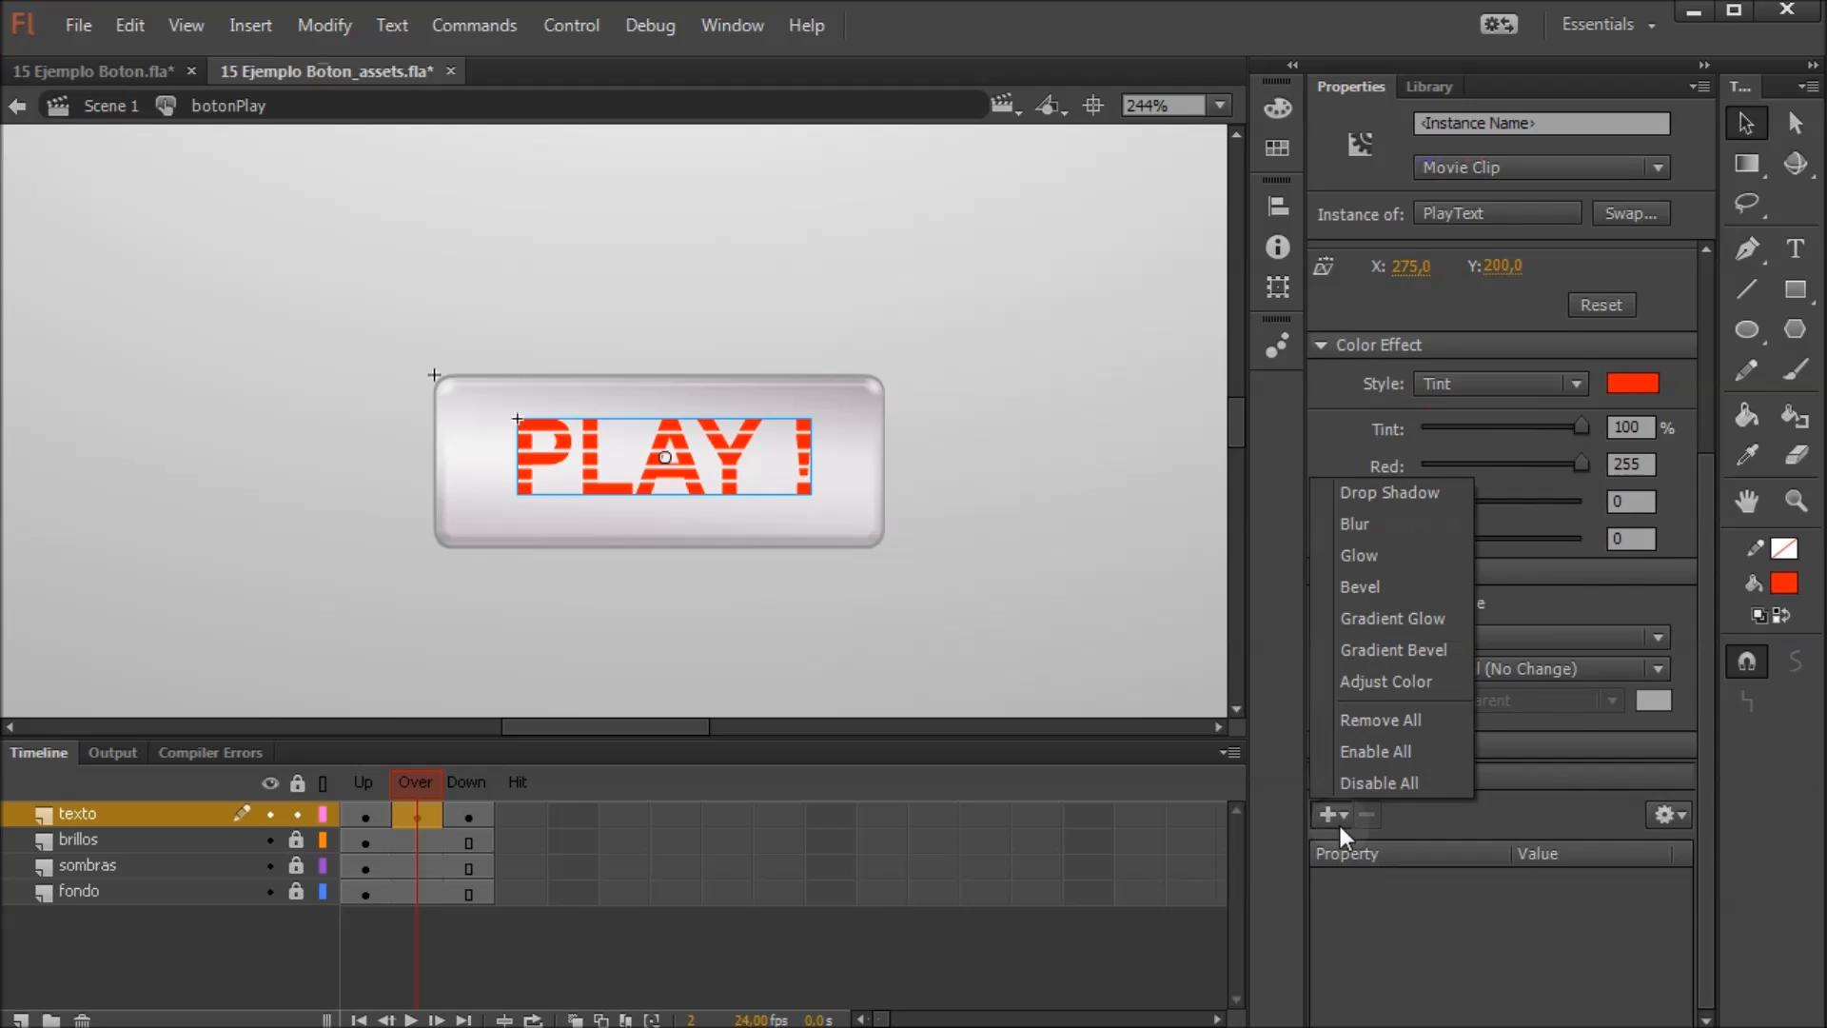
{"action": "left_click", "coordinate": [1389, 536]}
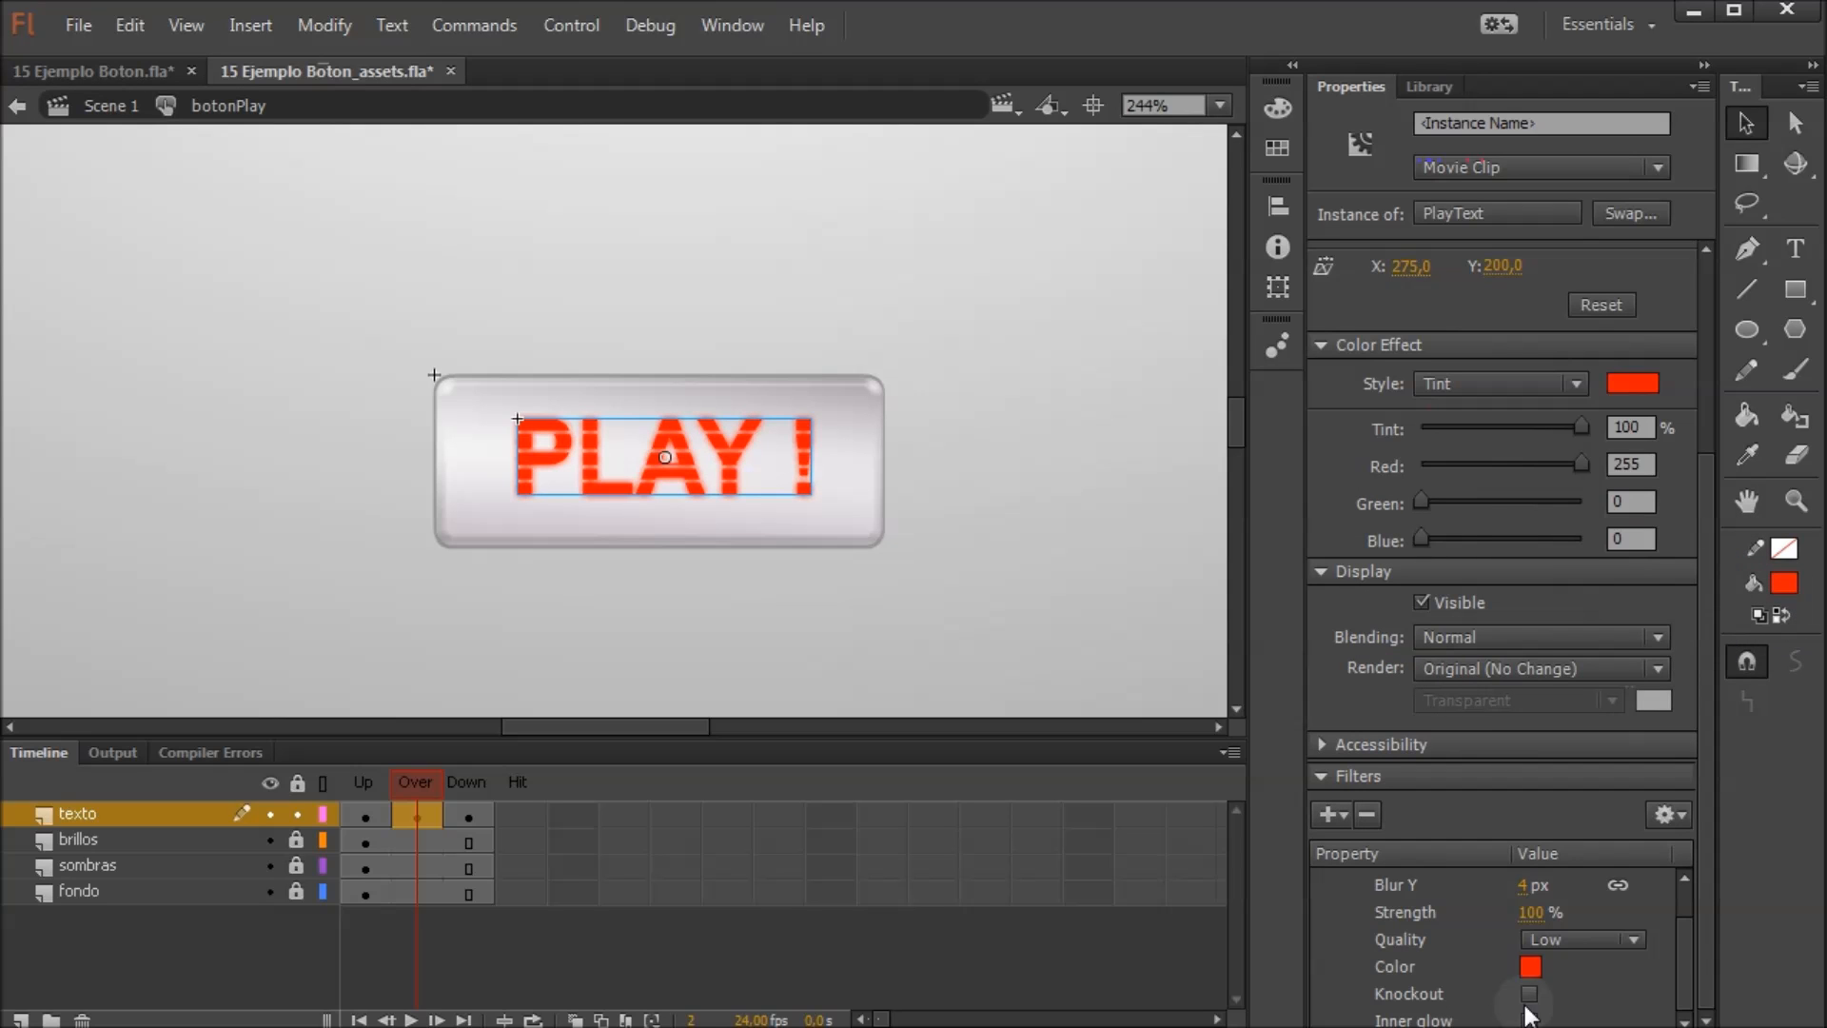
{"action": "left_click", "coordinate": [1530, 967]}
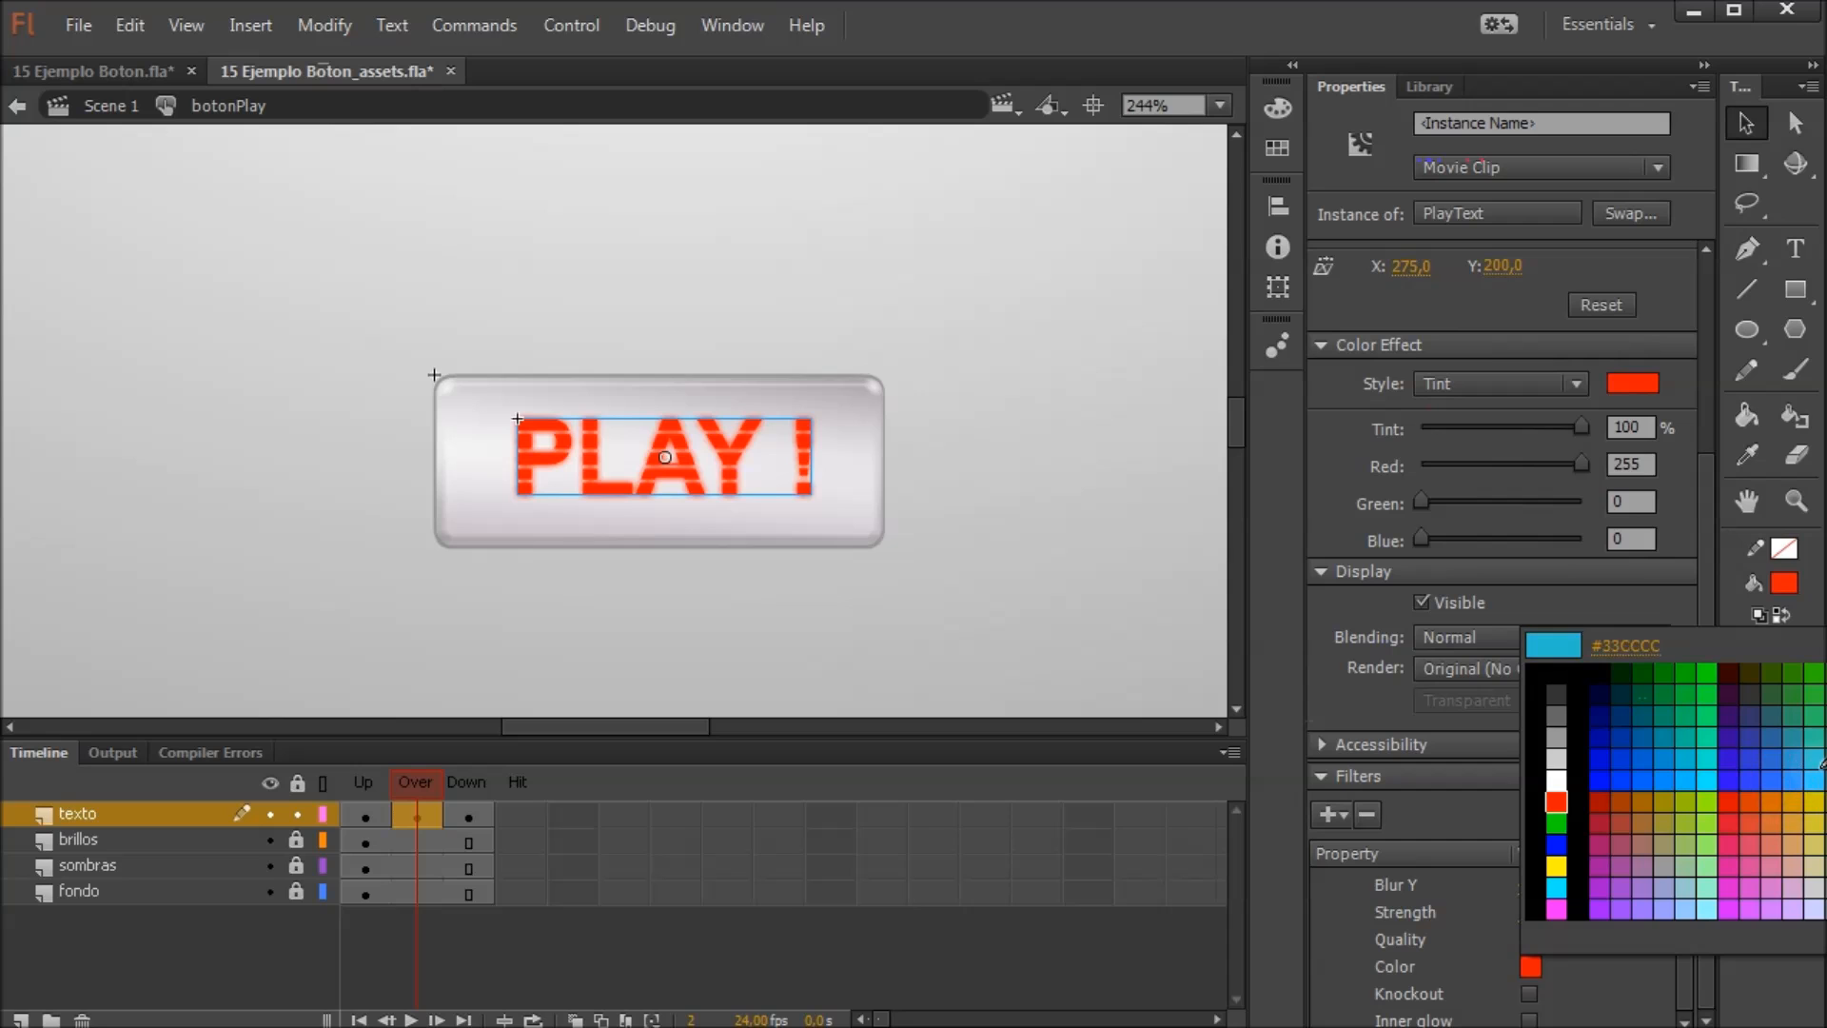
{"action": "left_click", "coordinate": [1794, 776]}
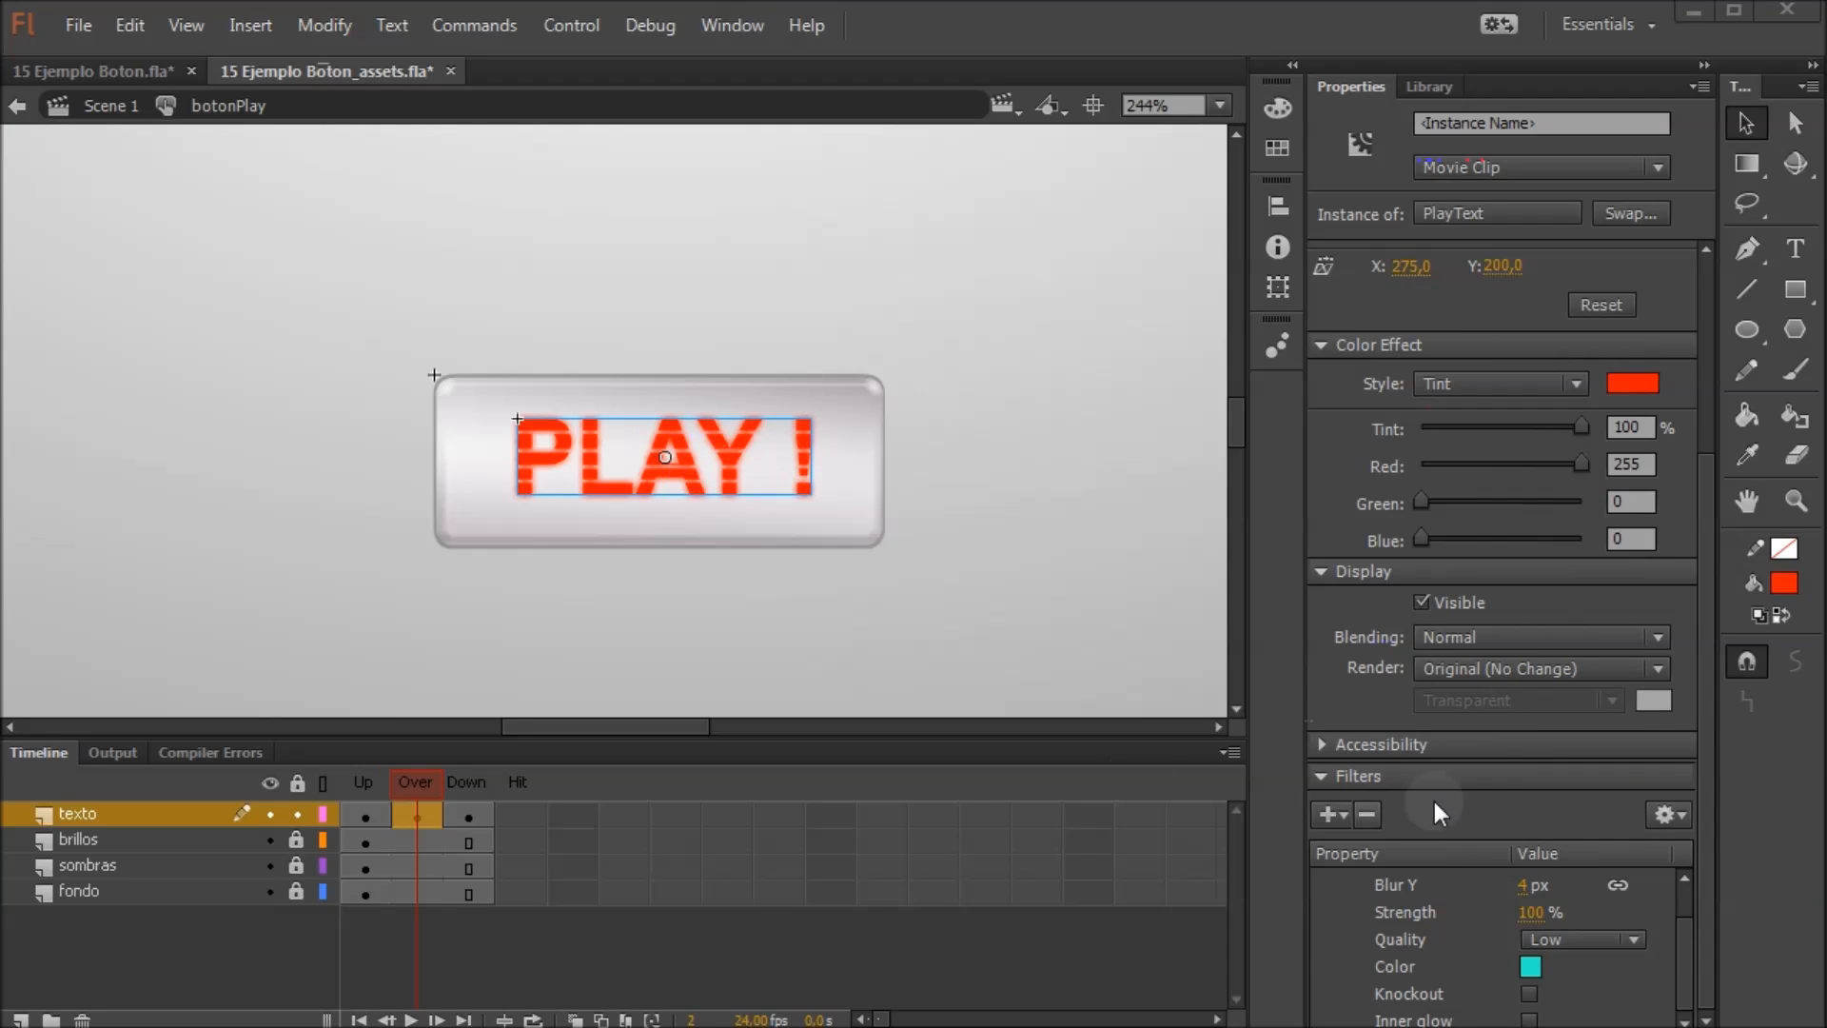
{"action": "left_click_drag", "start_coordinate": [1543, 899], "coordinate": [1555, 895]}
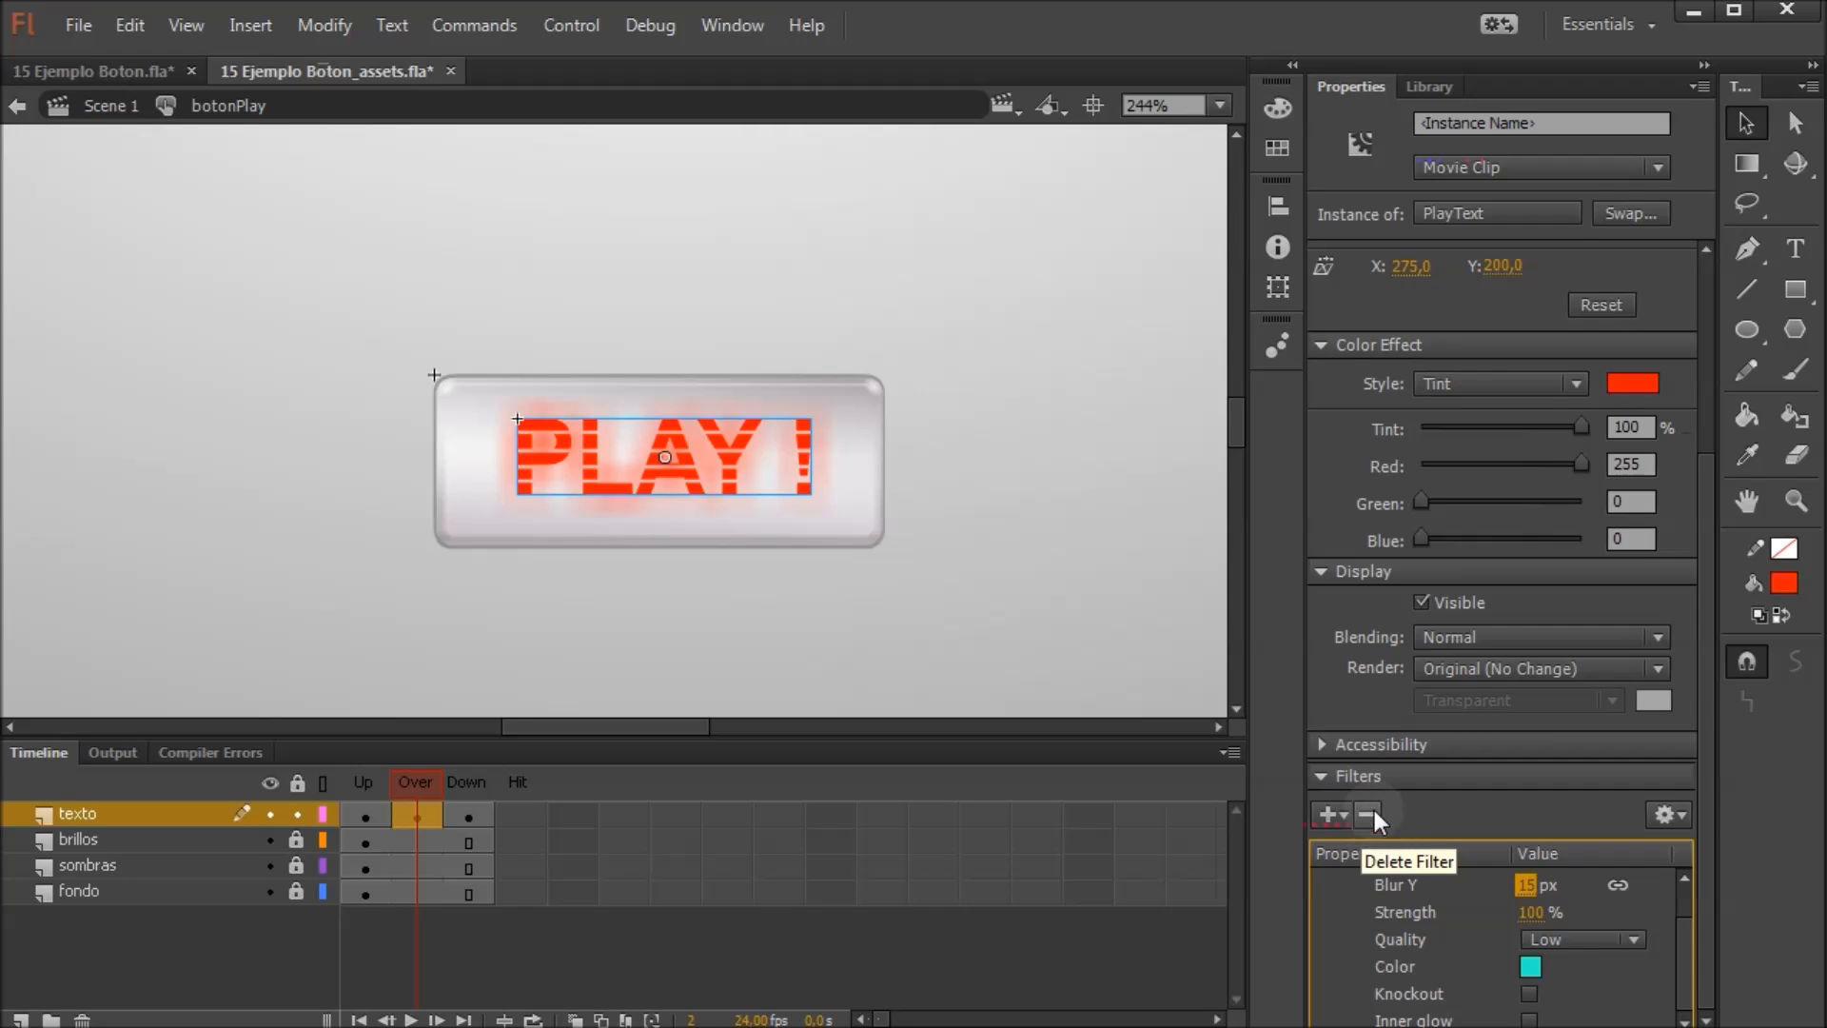
Delete the Glow filter from the PlayText instance
{"action": "scroll", "coordinate": [1670, 895], "scroll_direction": "up", "scroll_amount": 2}
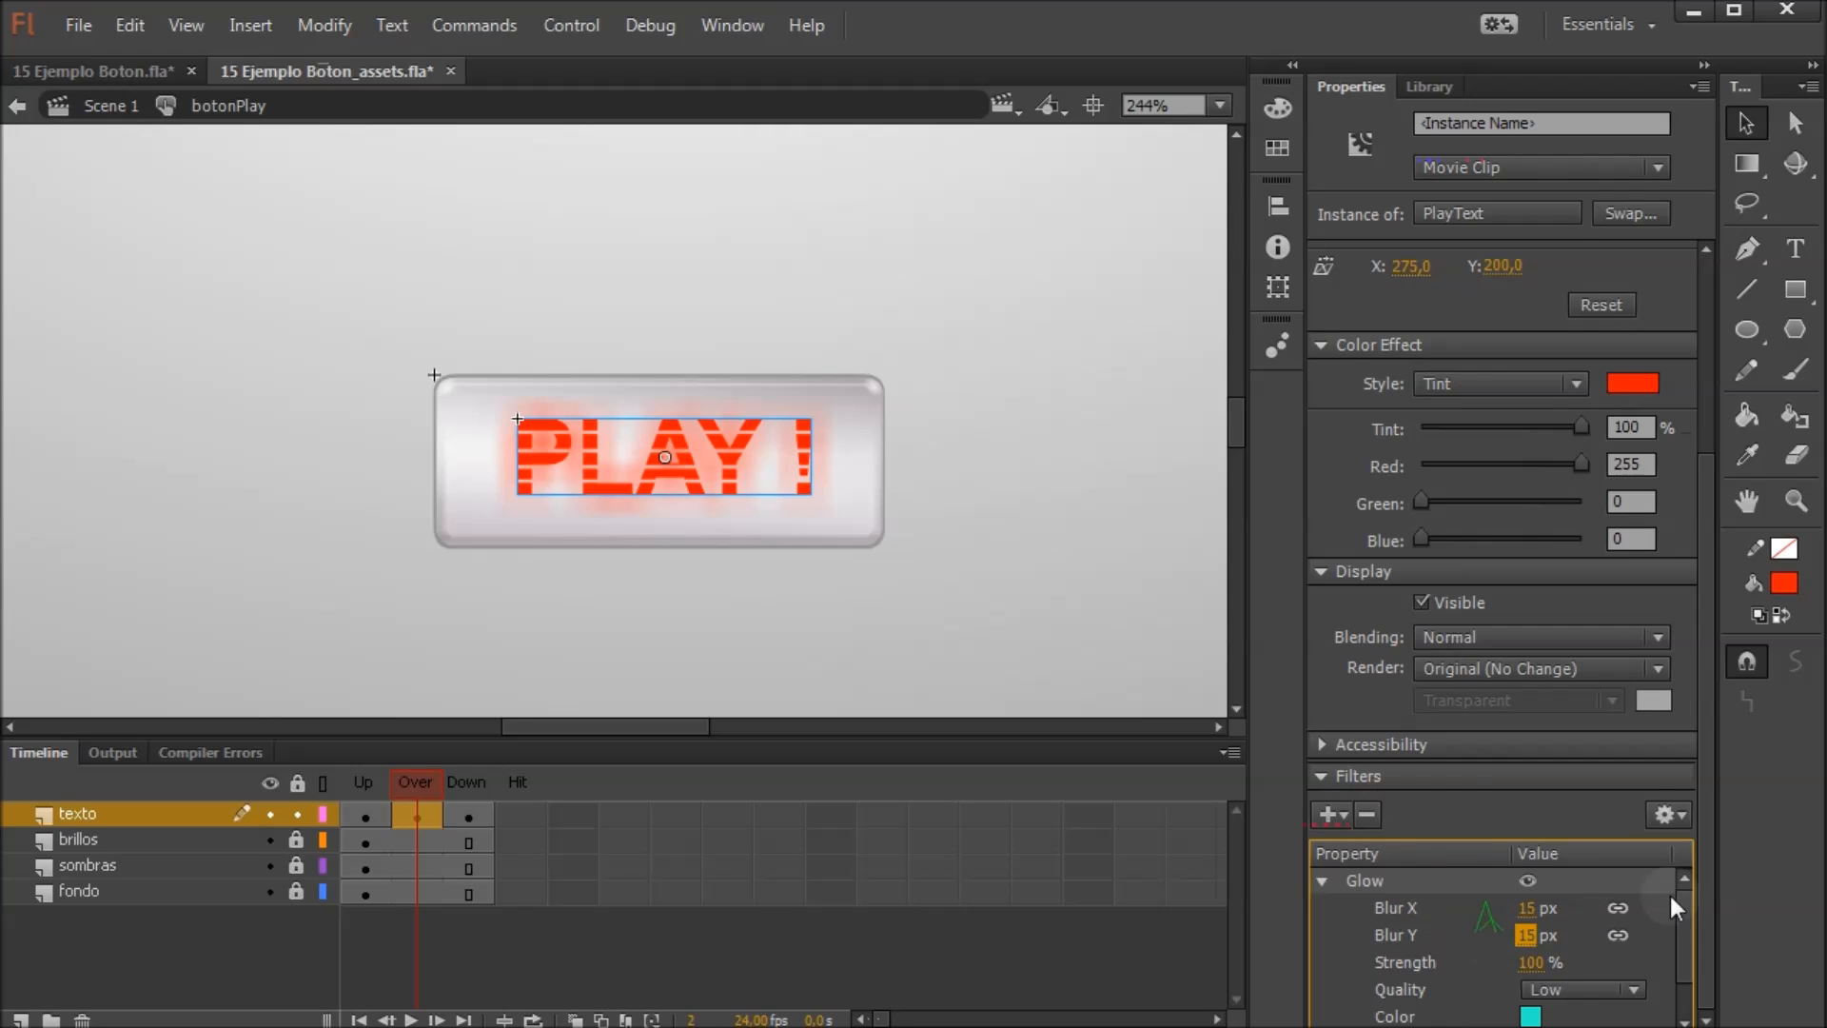
{"action": "left_click", "coordinate": [1369, 883]}
{"action": "left_click", "coordinate": [1367, 815]}
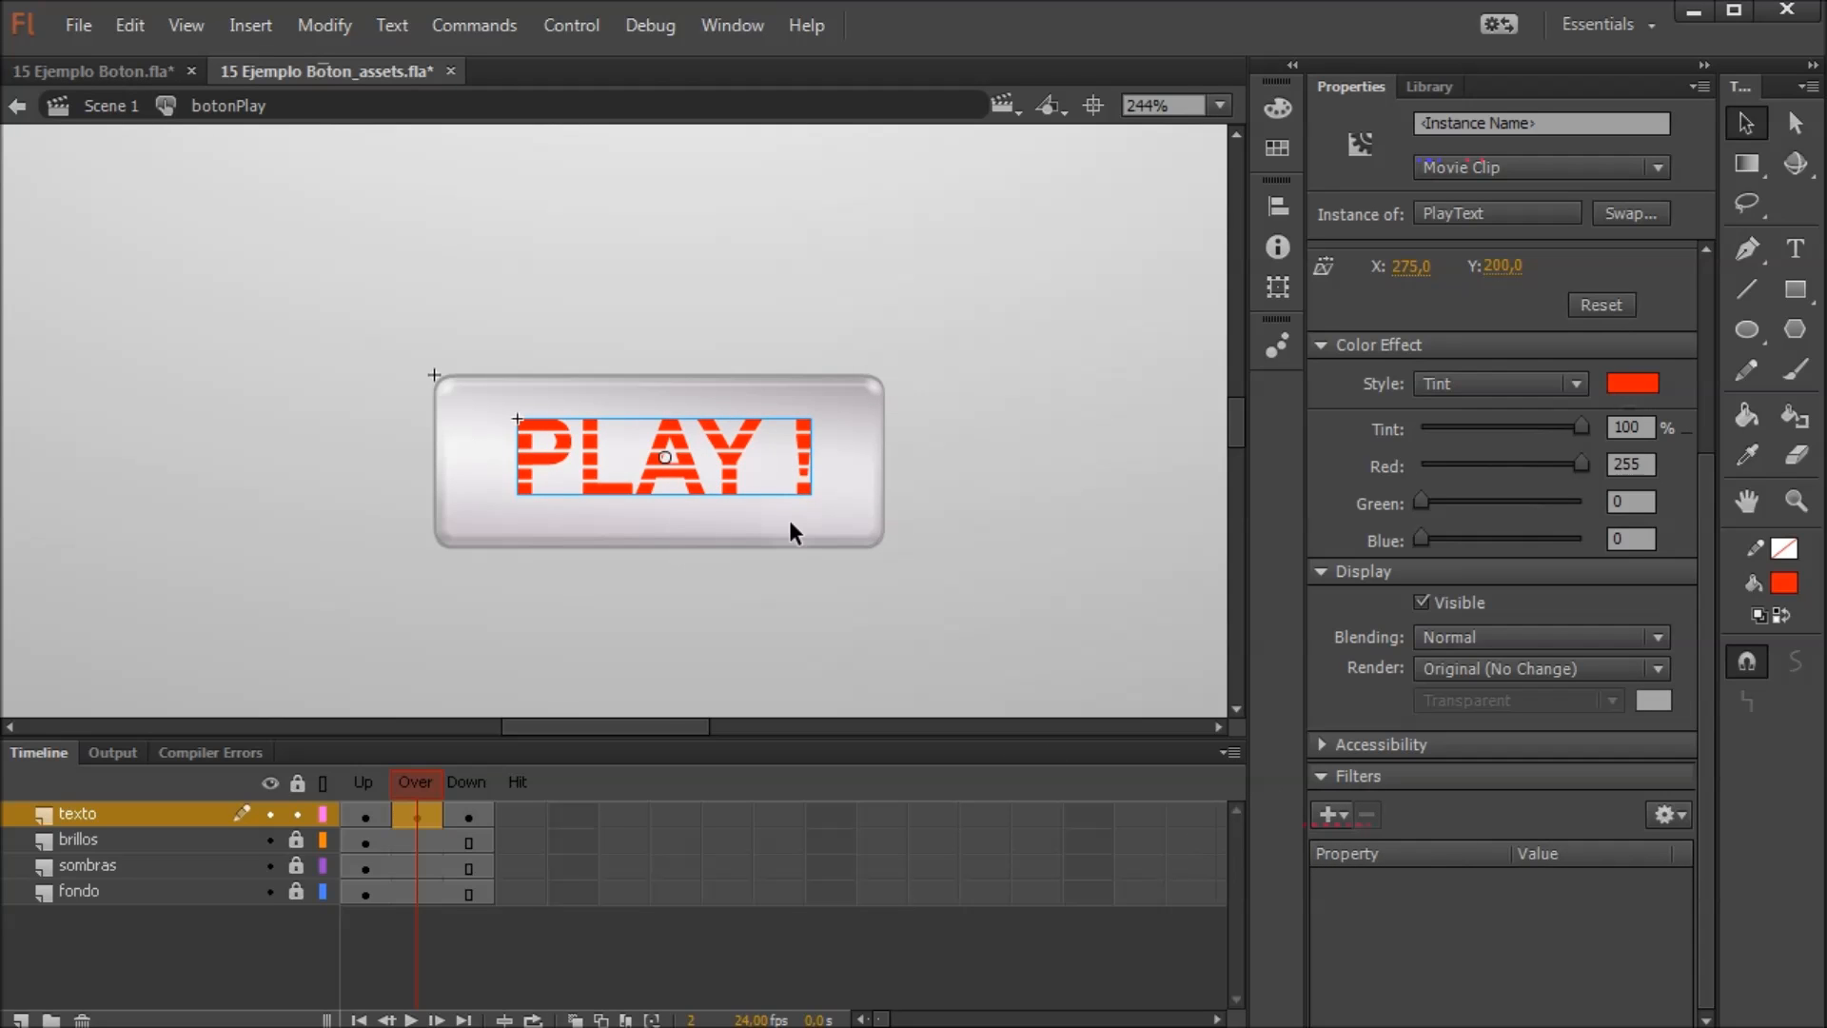
Convert the tinted PlayText instance in the Over state to a symbol, choosing the Movie Clip type
{"action": "left_click", "coordinate": [1423, 87]}
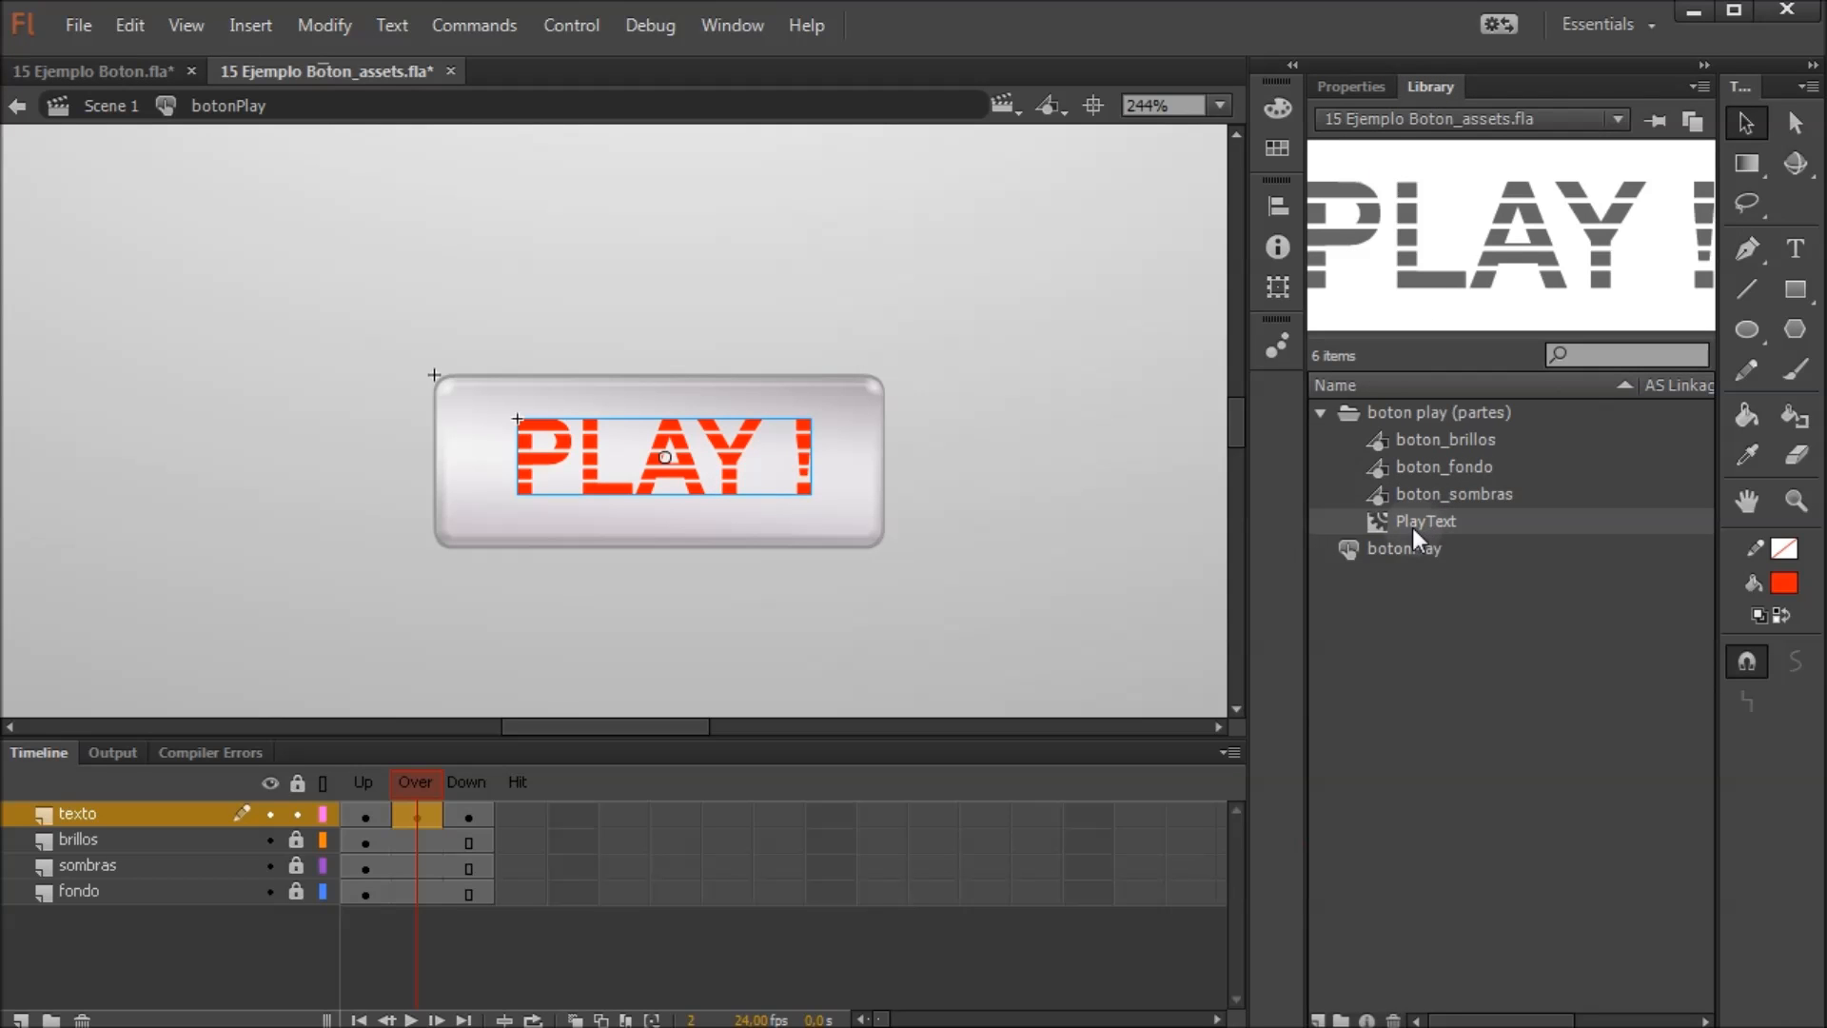
{"action": "left_click", "coordinate": [1352, 86]}
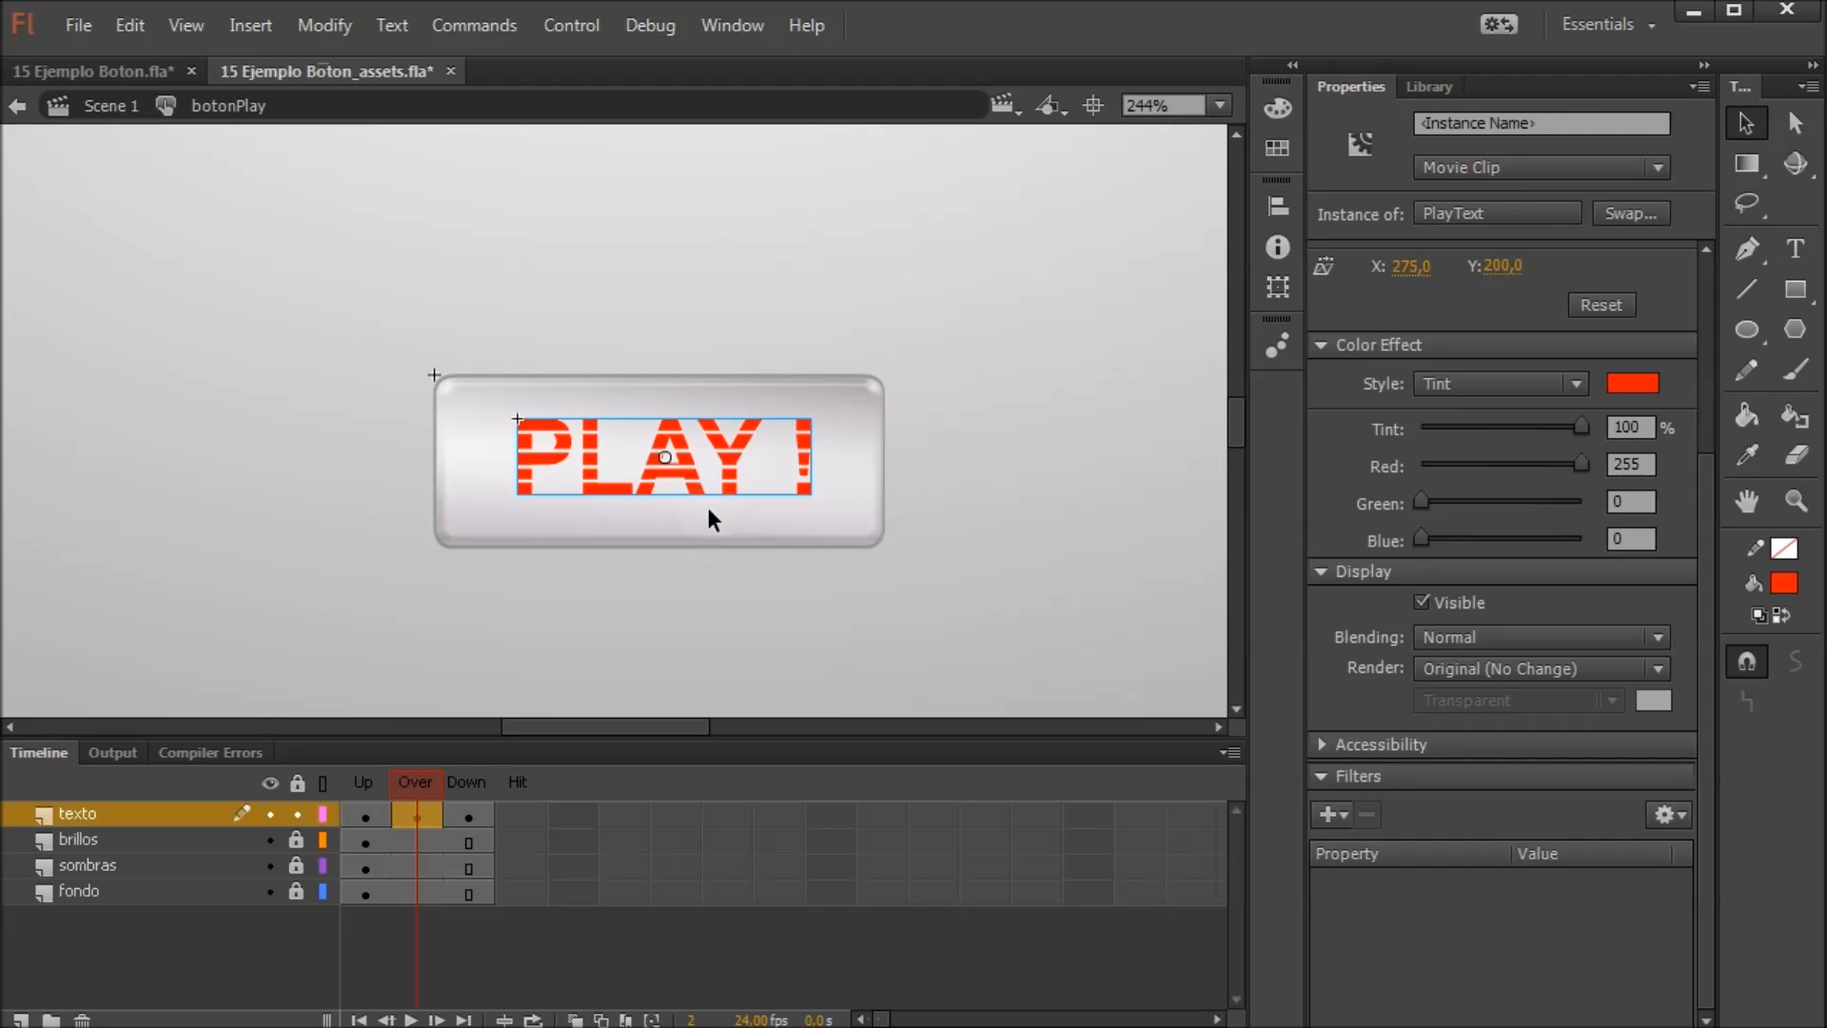
{"action": "key", "text": "F8"}
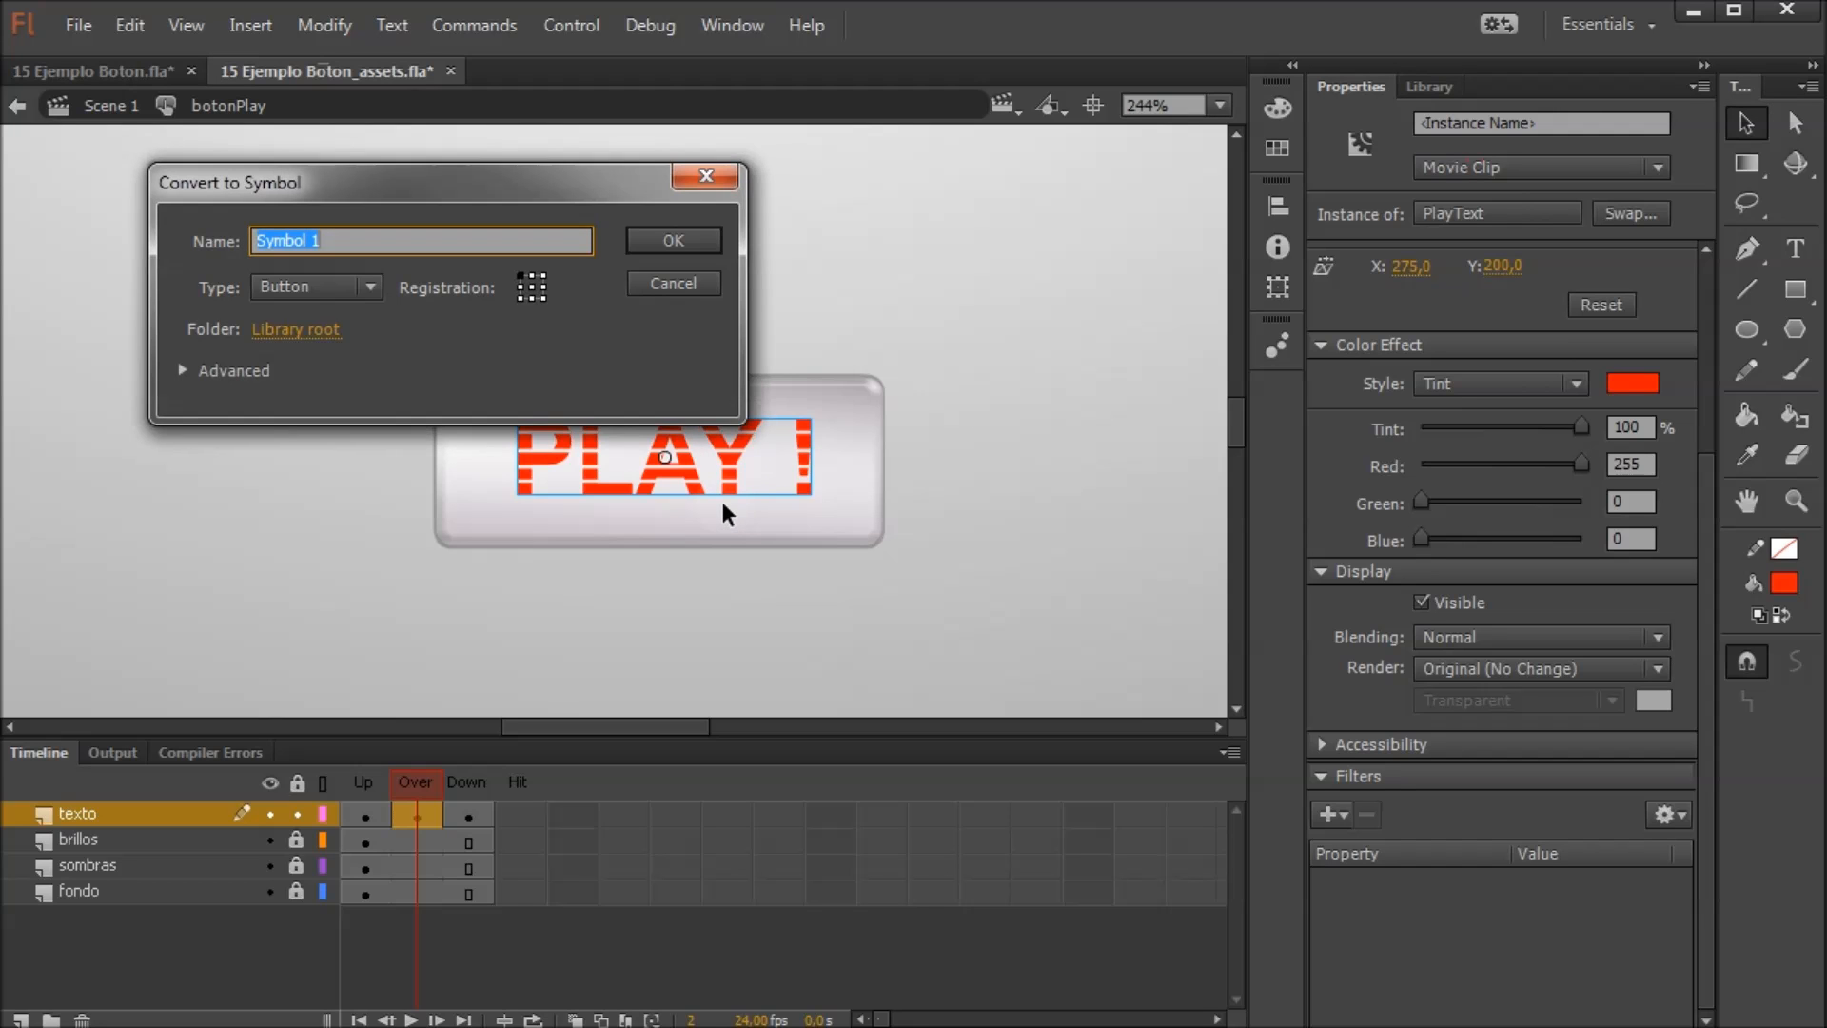
{"action": "left_click", "coordinate": [339, 289]}
{"action": "left_click", "coordinate": [328, 384]}
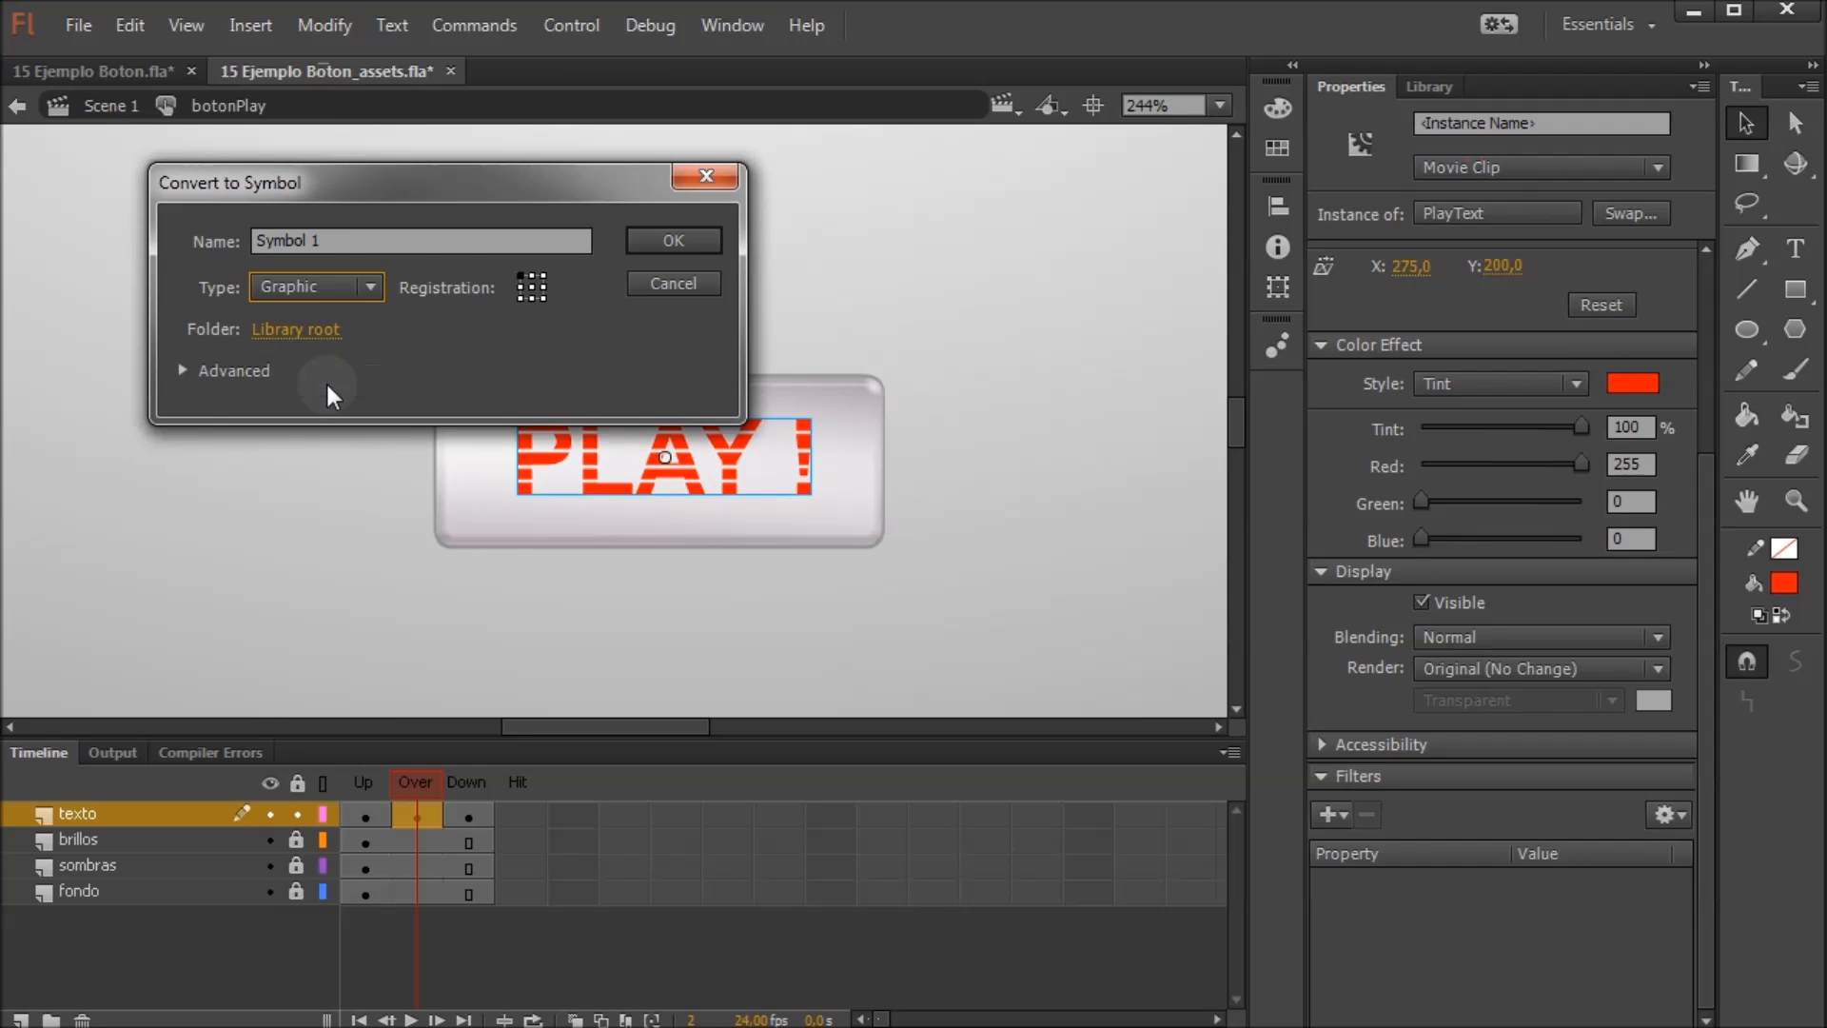
{"action": "left_click", "coordinate": [348, 241]}
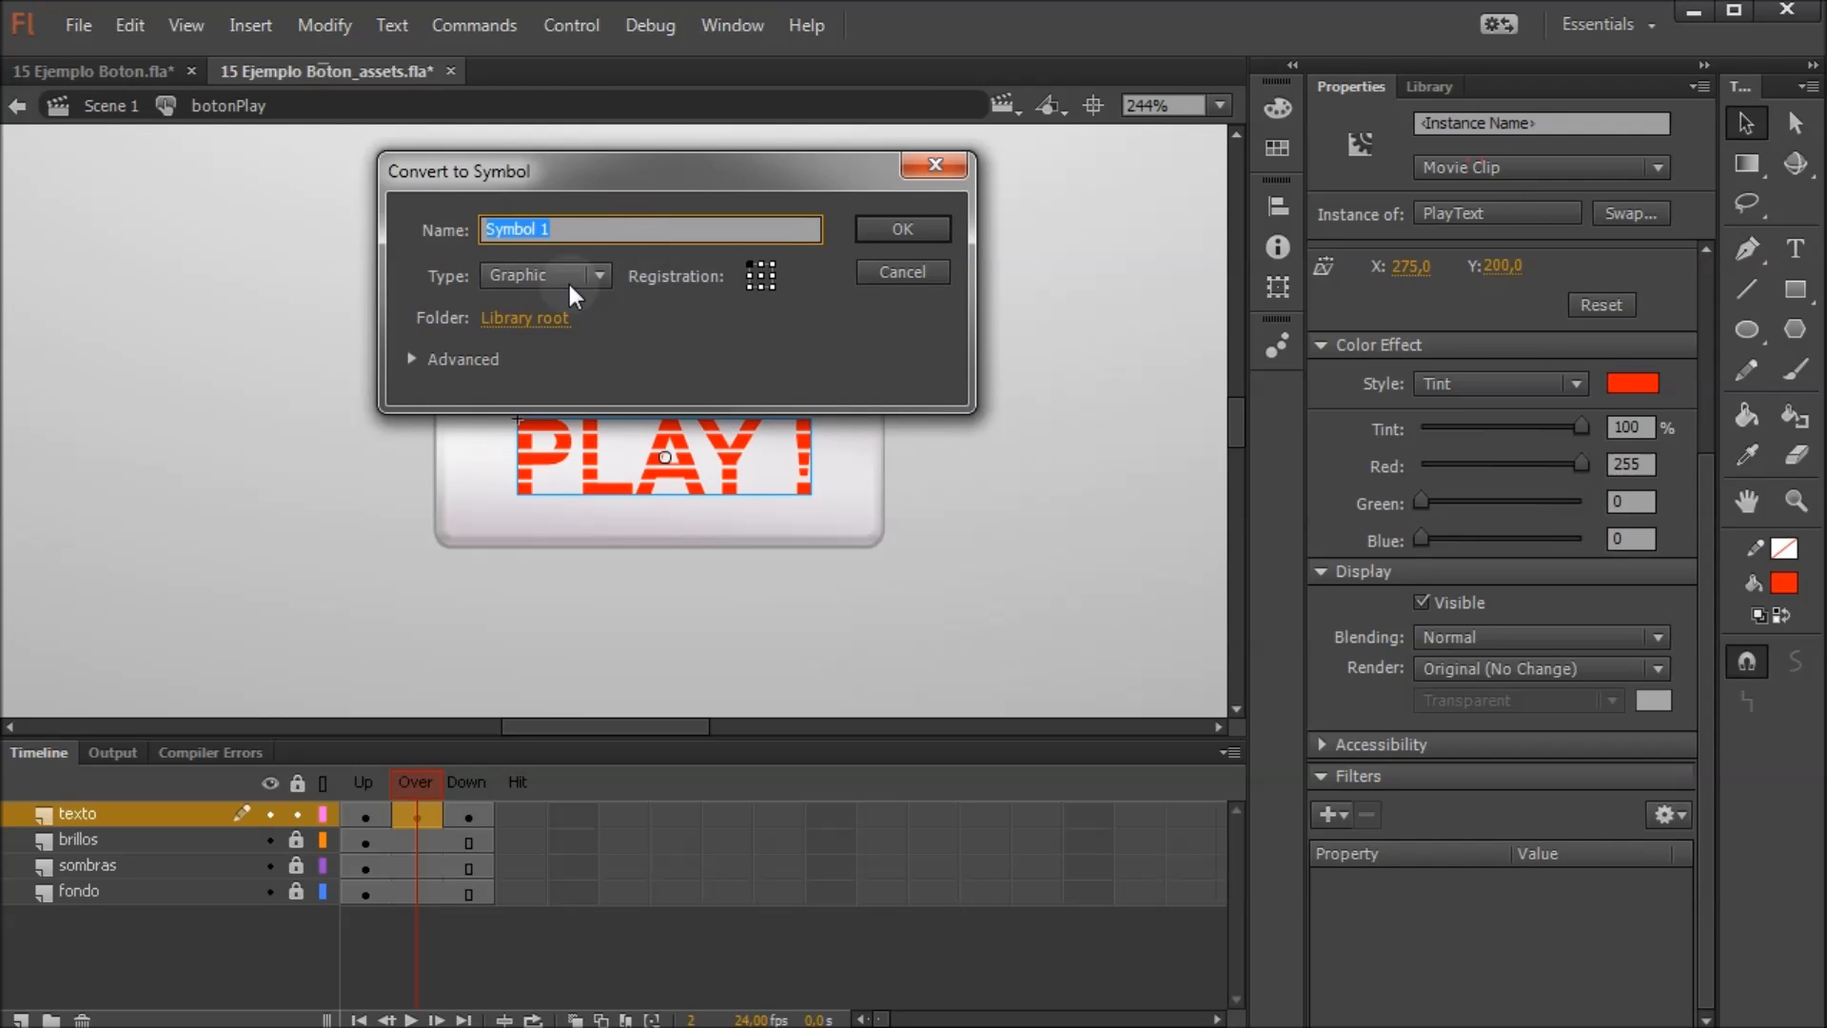
{"action": "left_click", "coordinate": [567, 276]}
{"action": "left_click", "coordinate": [574, 337]}
{"action": "left_click", "coordinate": [570, 275]}
{"action": "left_click", "coordinate": [571, 305]}
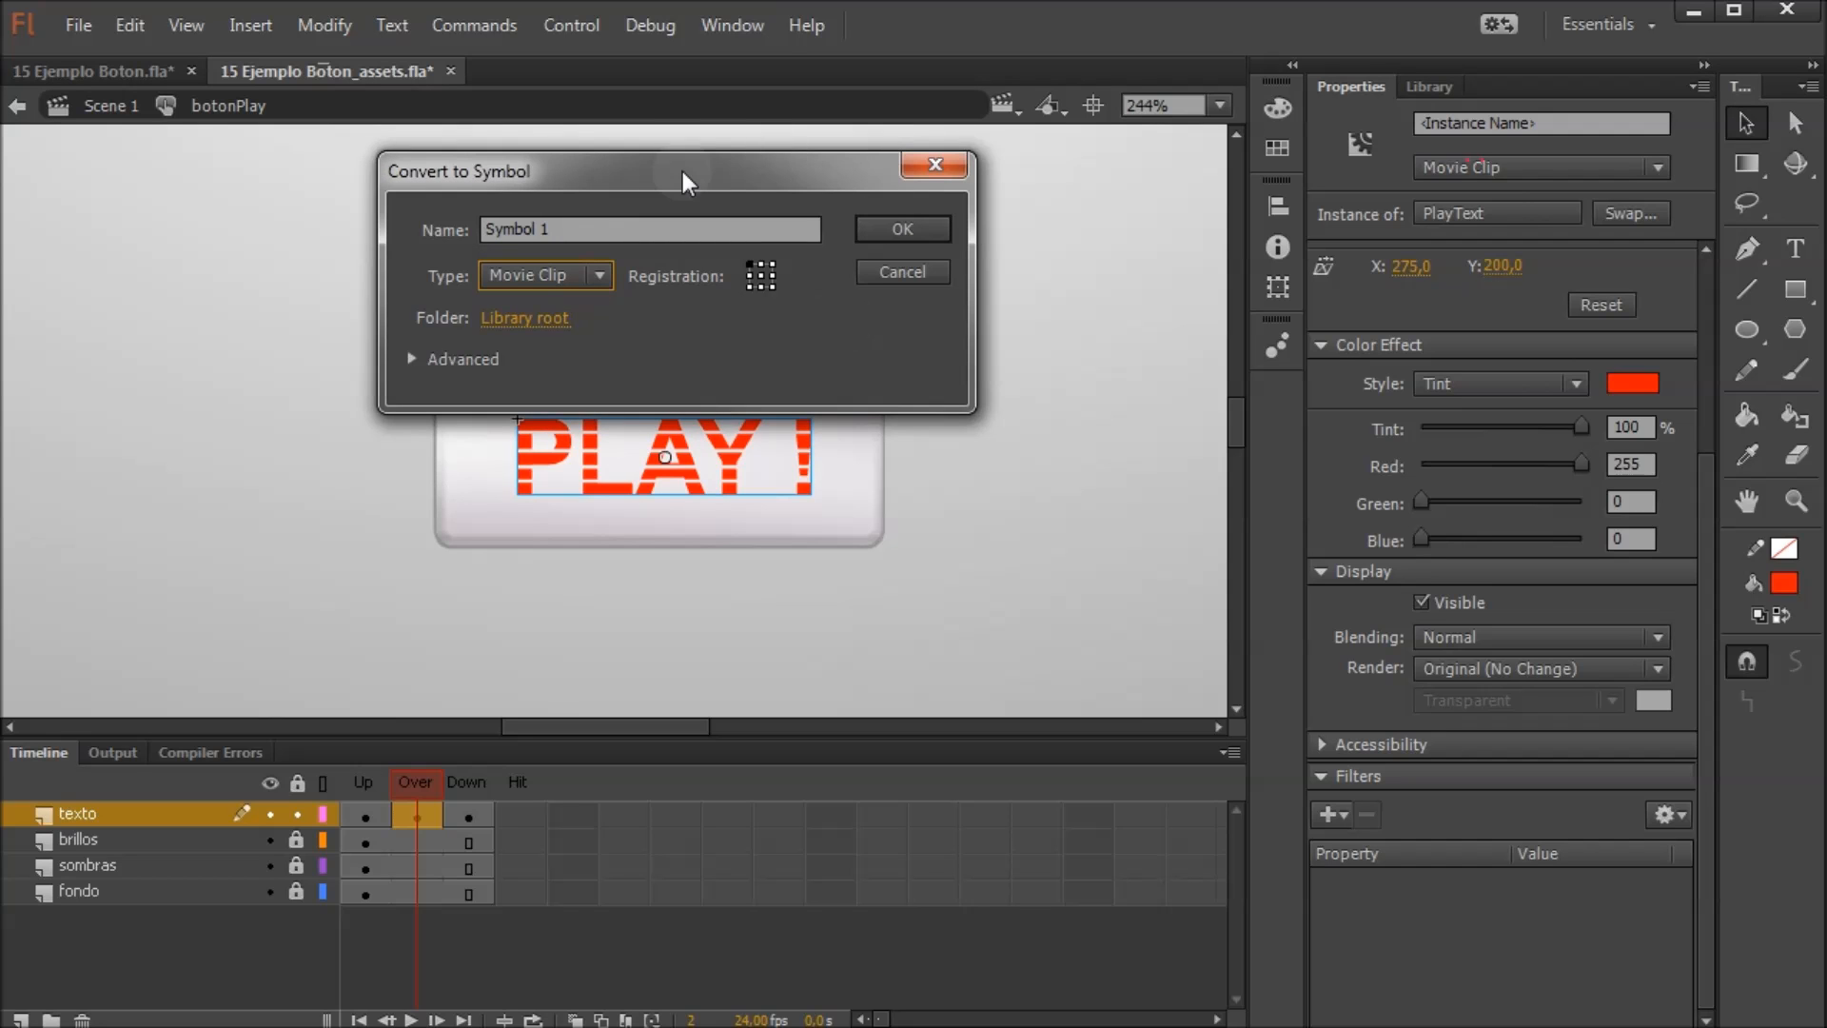
Name the new symbol PlayTextRojo and create it
{"action": "left_click_drag", "start_coordinate": [682, 171], "coordinate": [293, 186]}
{"action": "left_click", "coordinate": [215, 244]}
{"action": "double_click", "coordinate": [215, 244]}
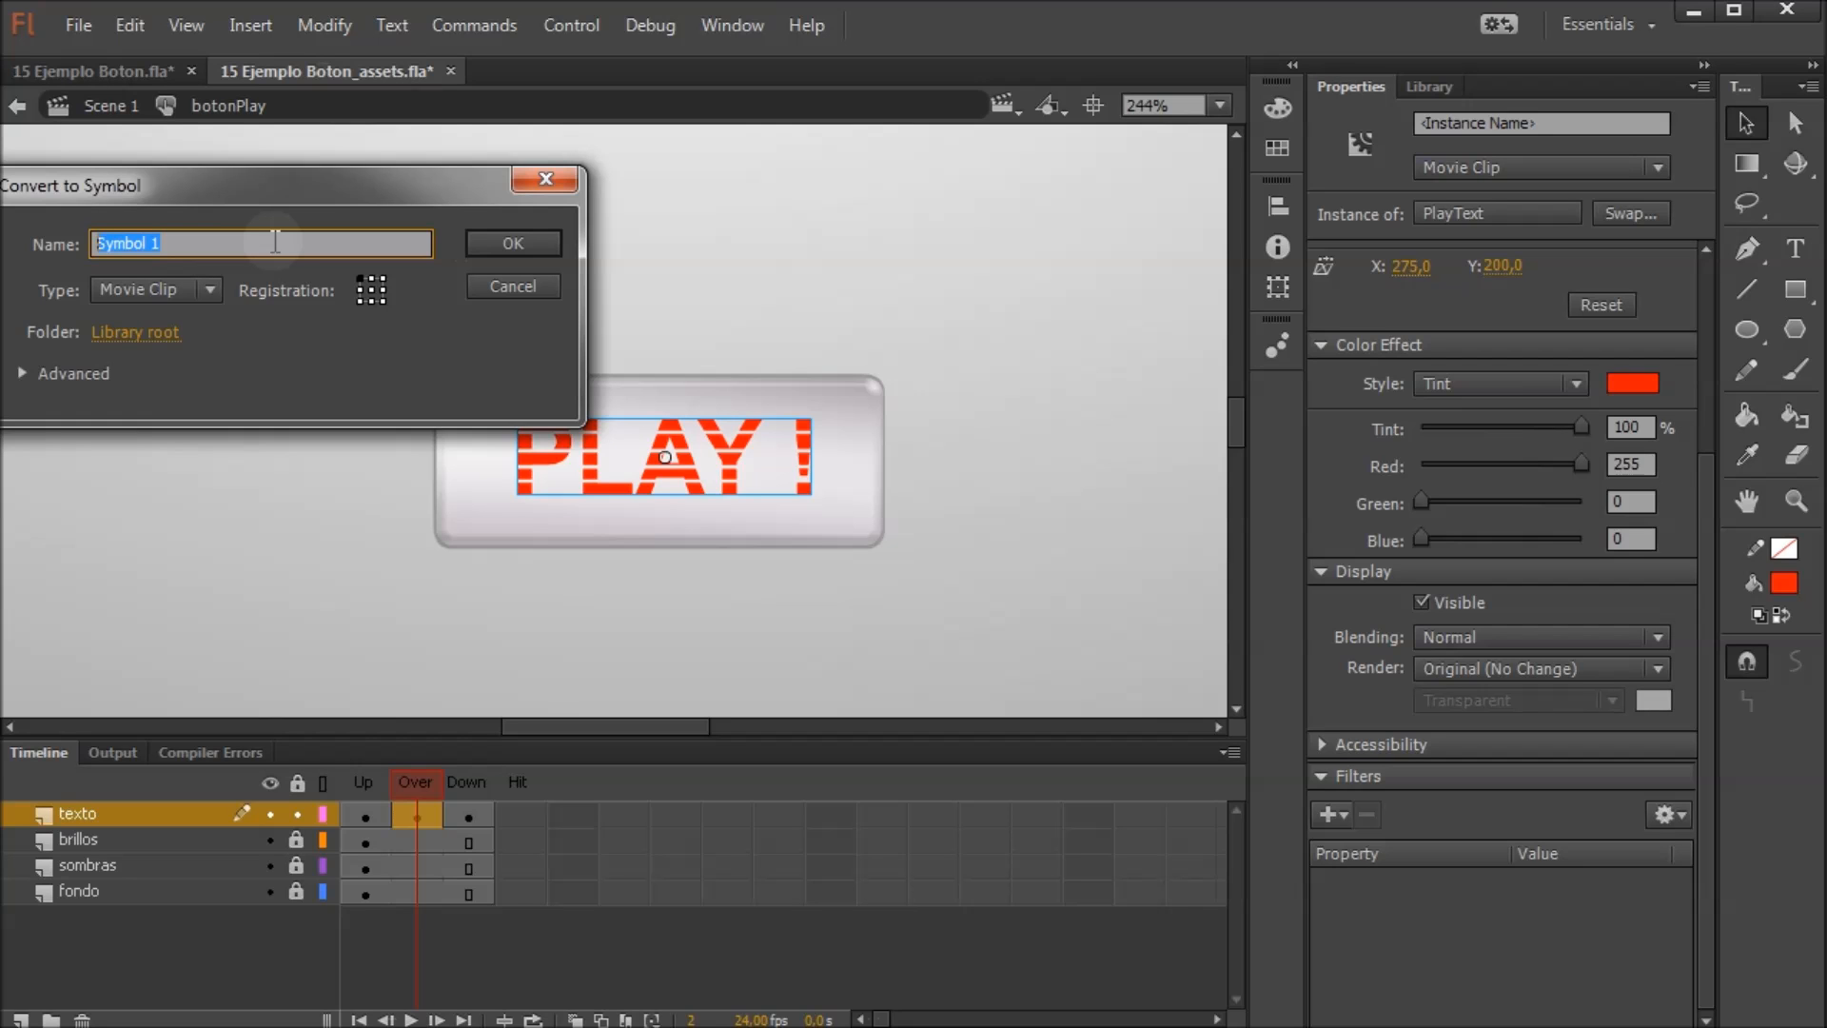
{"action": "type", "text": "PlayTextRojo"}
{"action": "key", "text": "Return"}
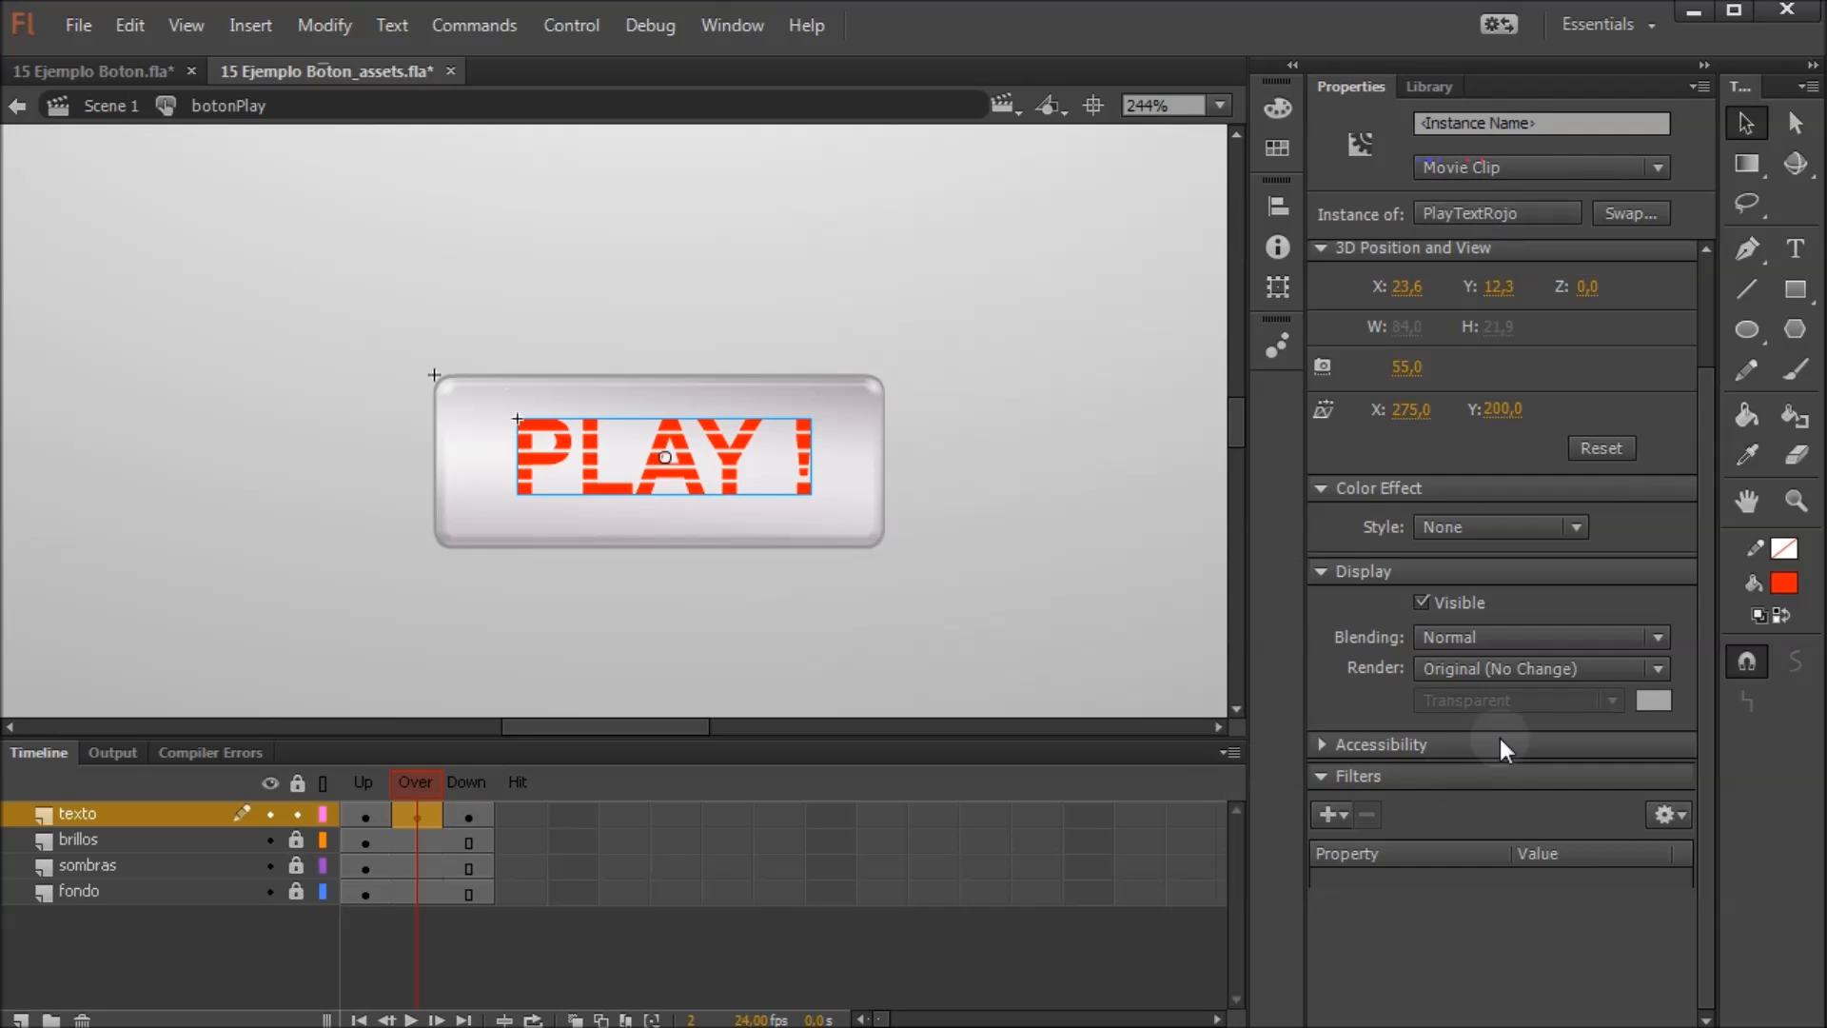
Add an orange Glow filter to the PlayTextRojo instance in the Over state
{"action": "left_click", "coordinate": [1331, 815]}
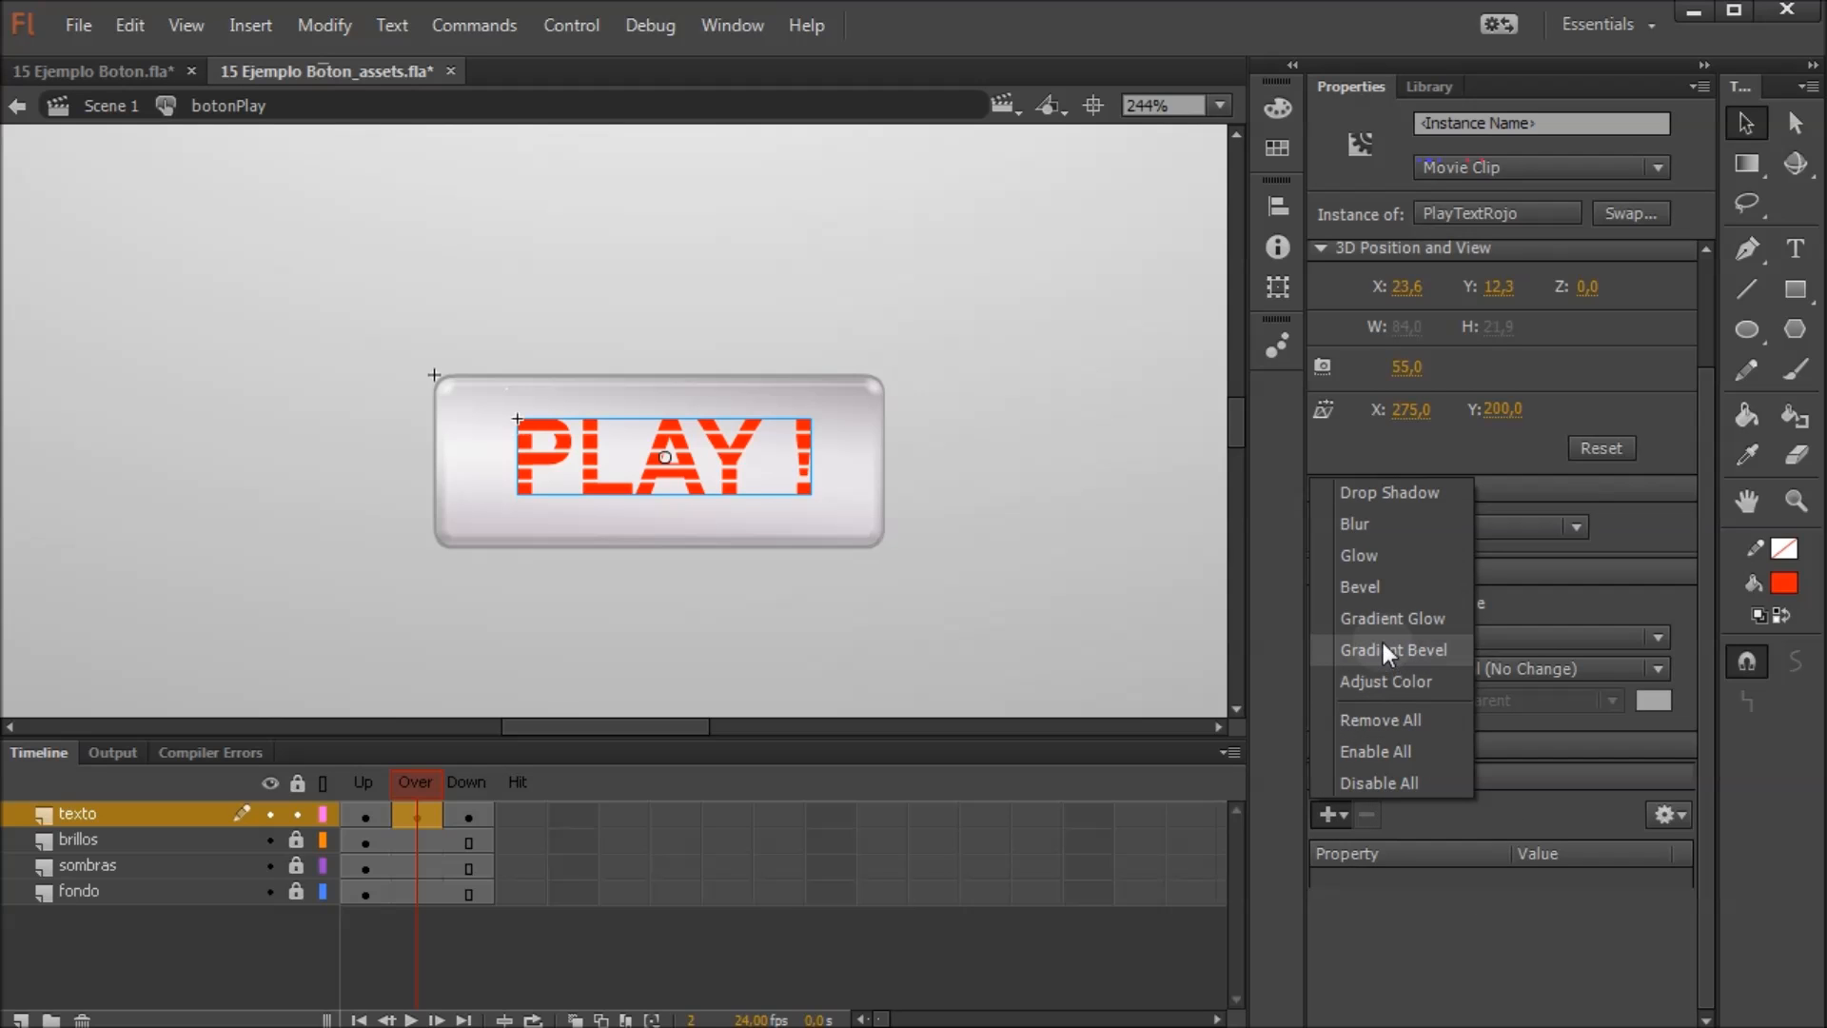
{"action": "left_click", "coordinate": [1374, 556]}
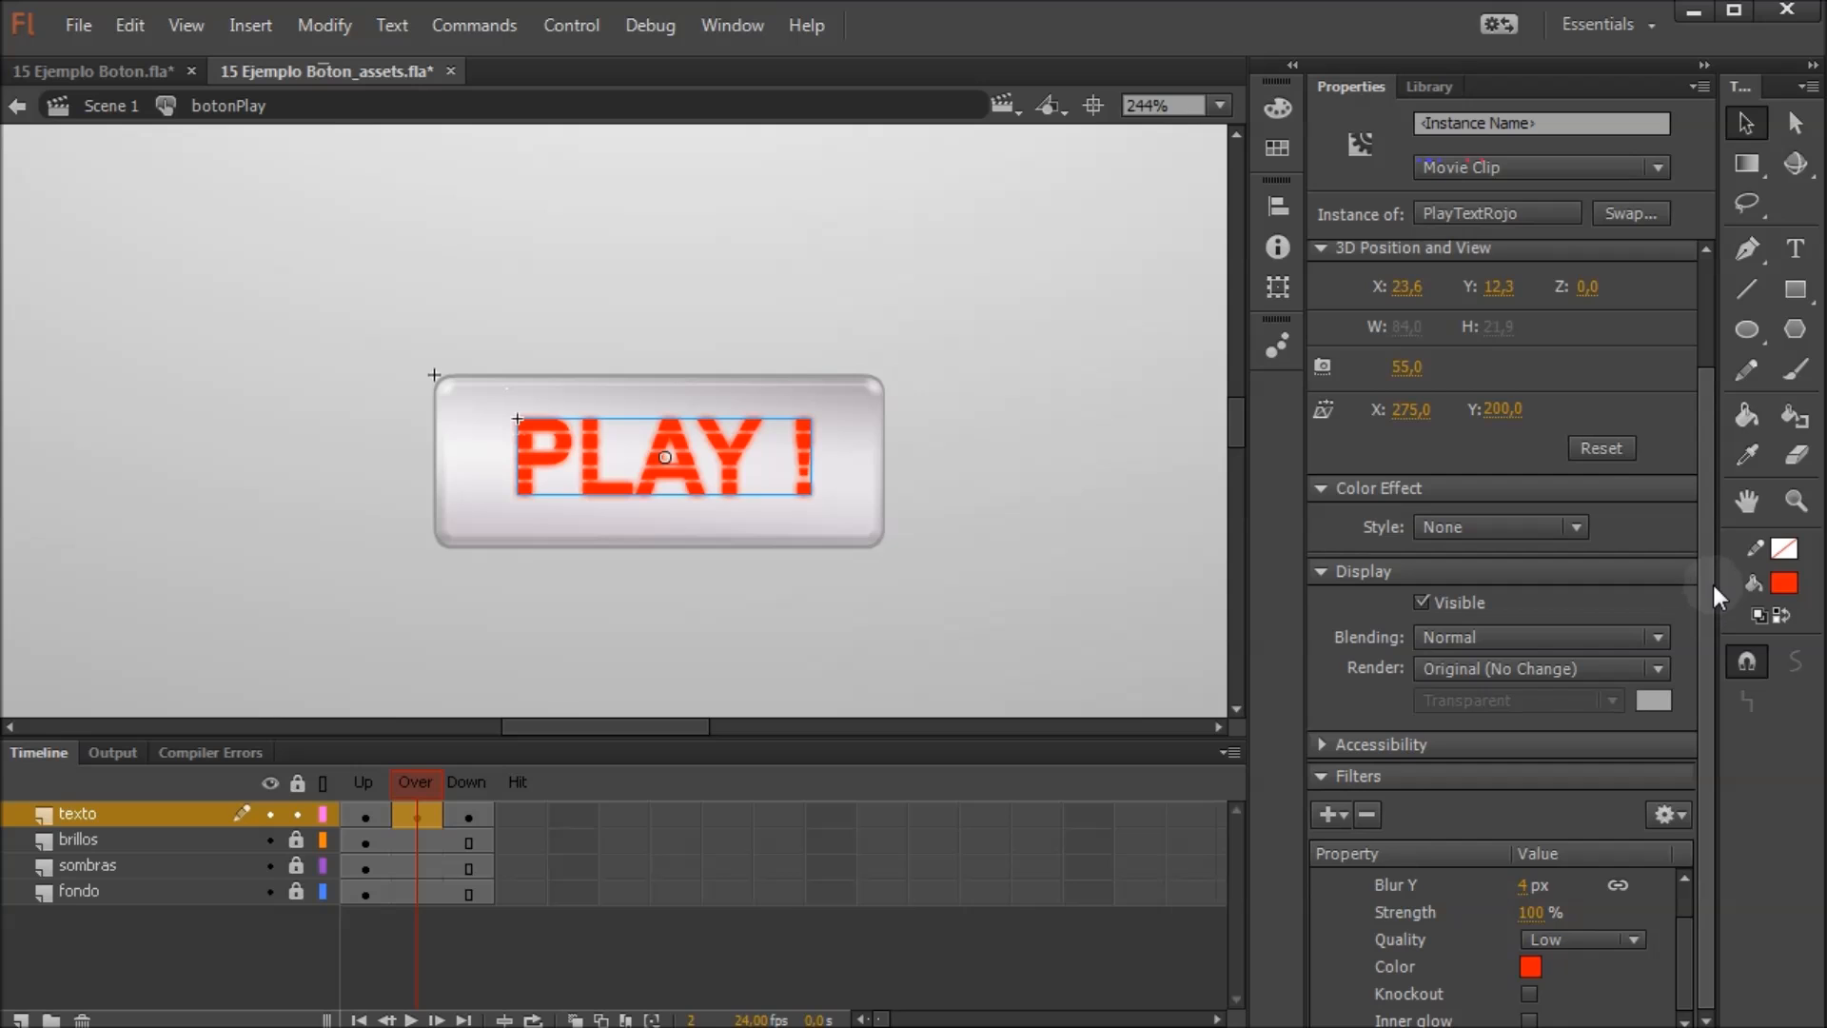
{"action": "left_click", "coordinate": [1530, 966]}
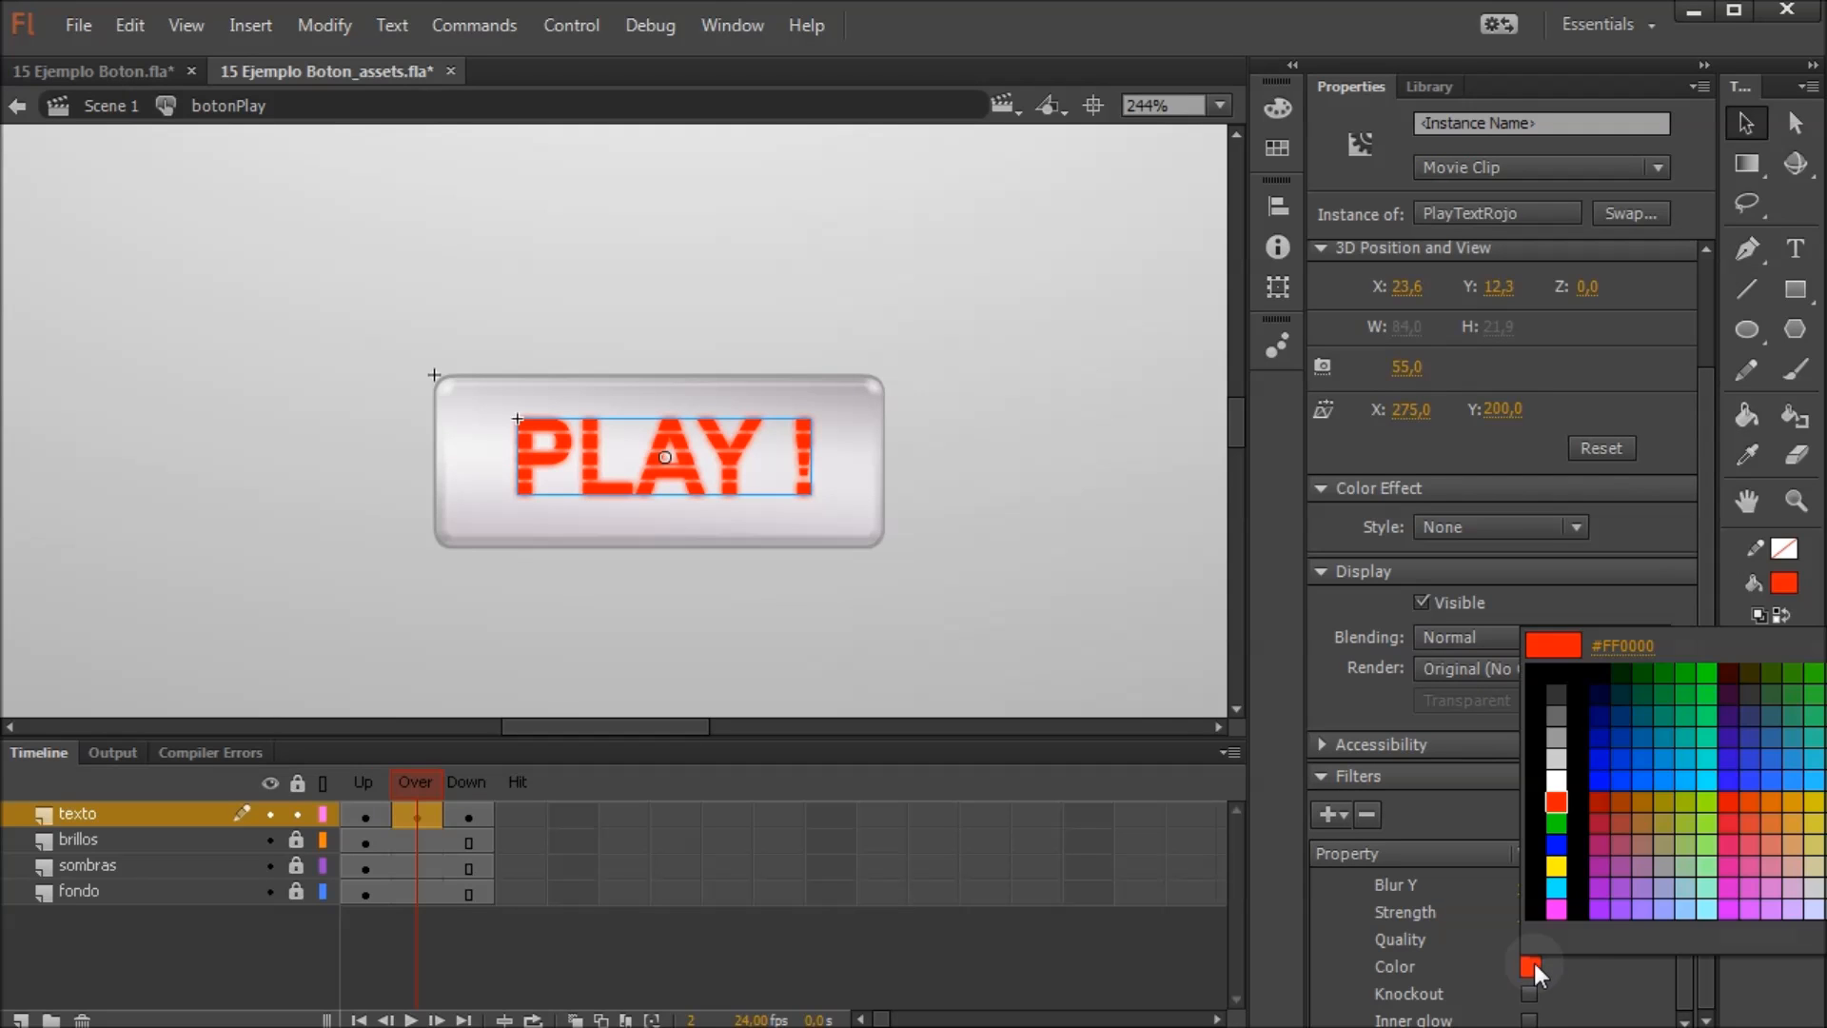
{"action": "left_click", "coordinate": [1826, 802]}
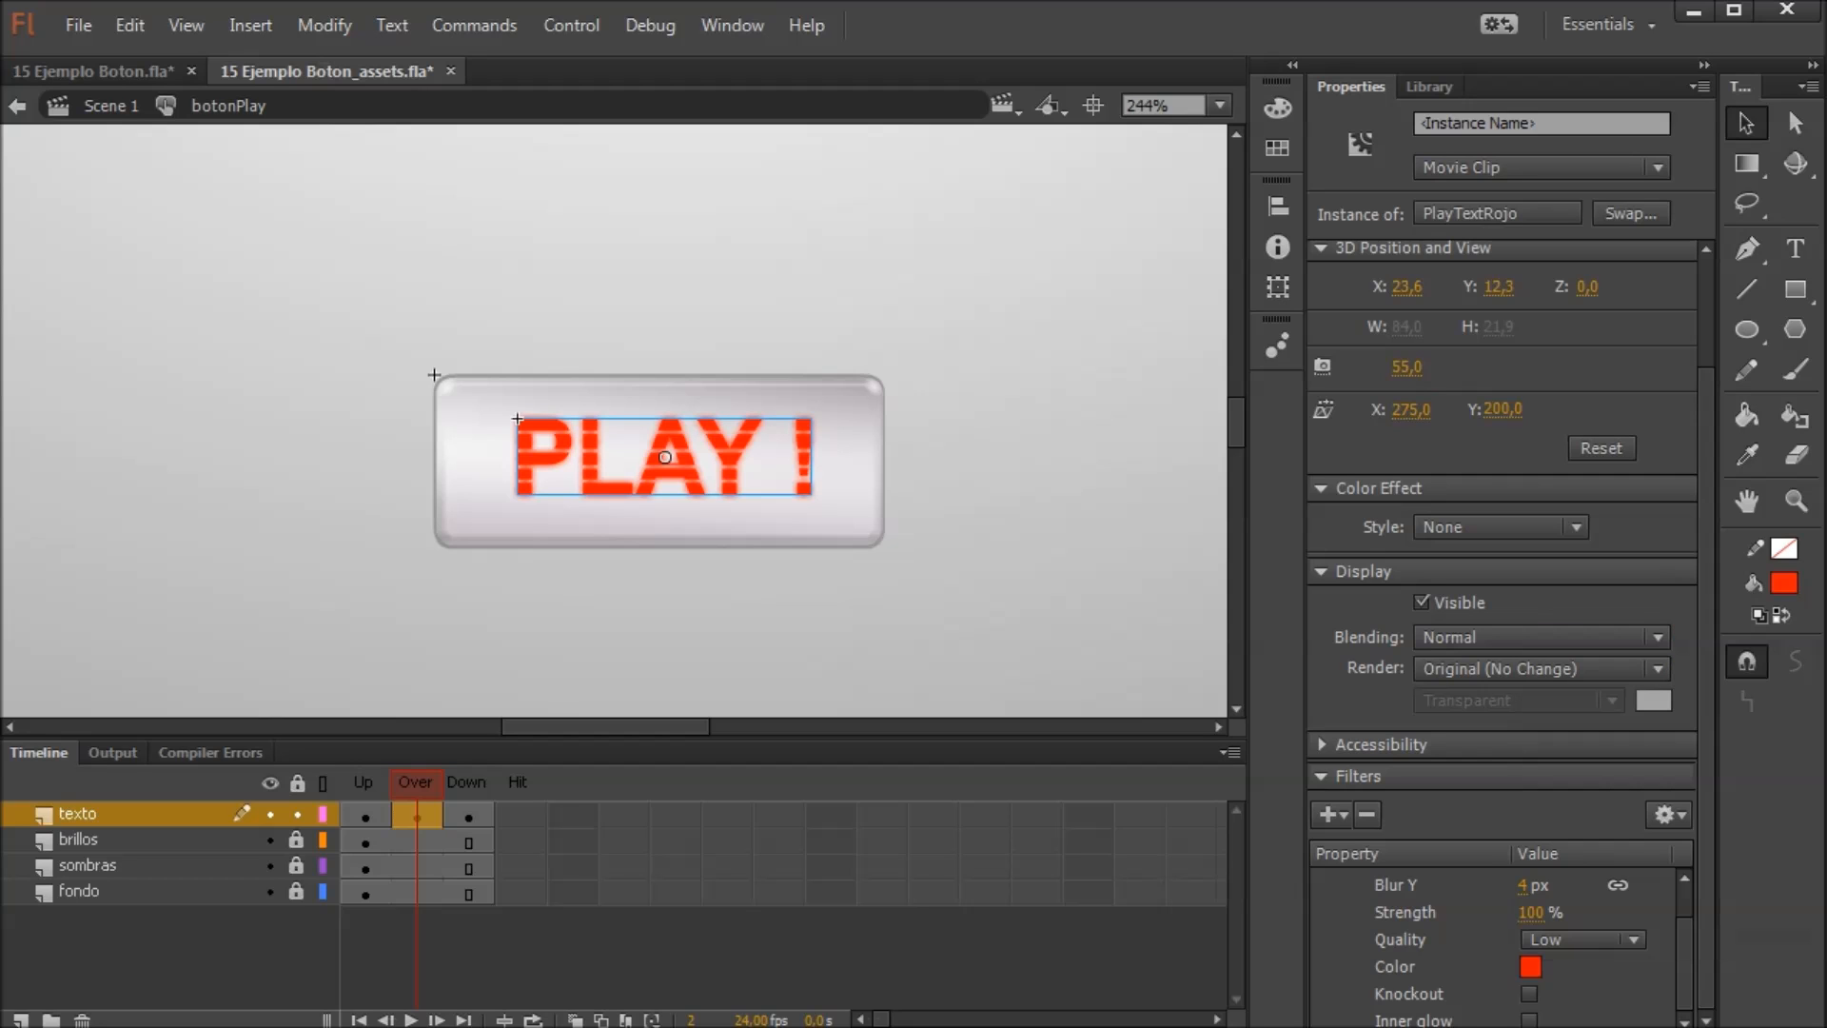
Set the glow's quality to Medium, its blur to 6 px and its strength to 112%
{"action": "left_click", "coordinate": [1584, 939]}
{"action": "left_click", "coordinate": [1580, 996]}
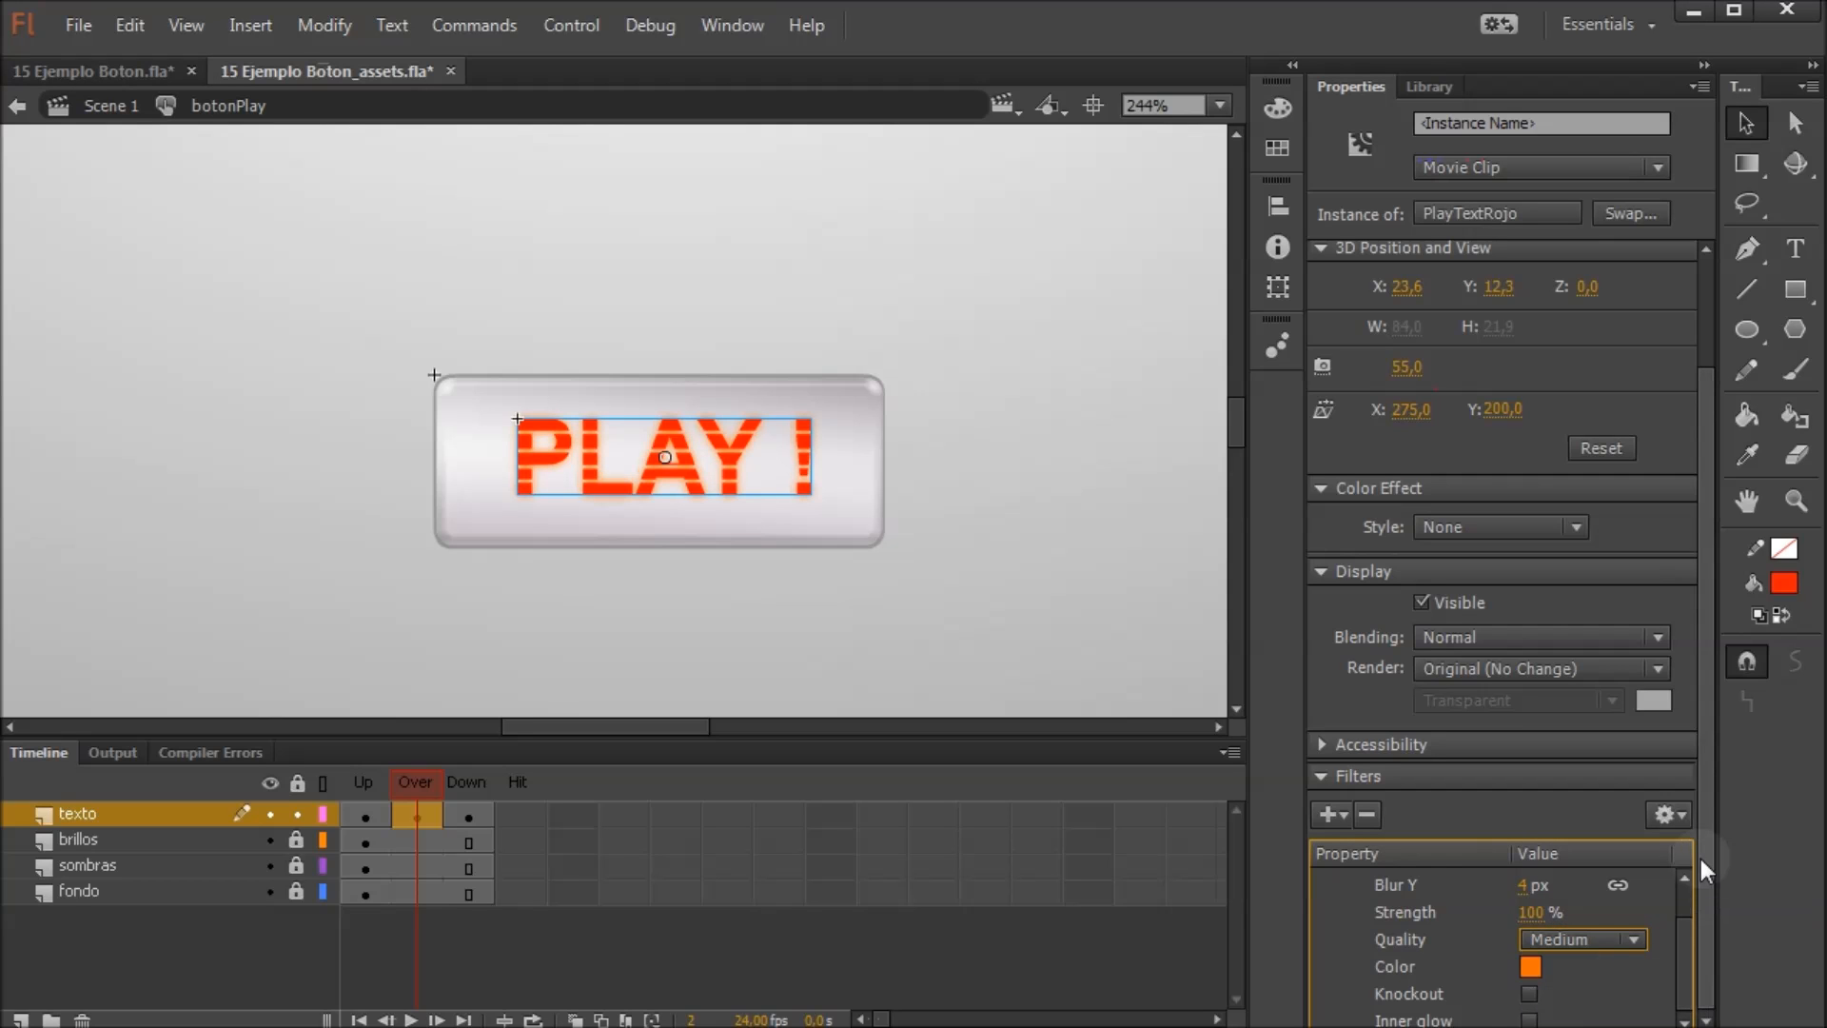
{"action": "left_click_drag", "start_coordinate": [1522, 884], "coordinate": [1534, 886]}
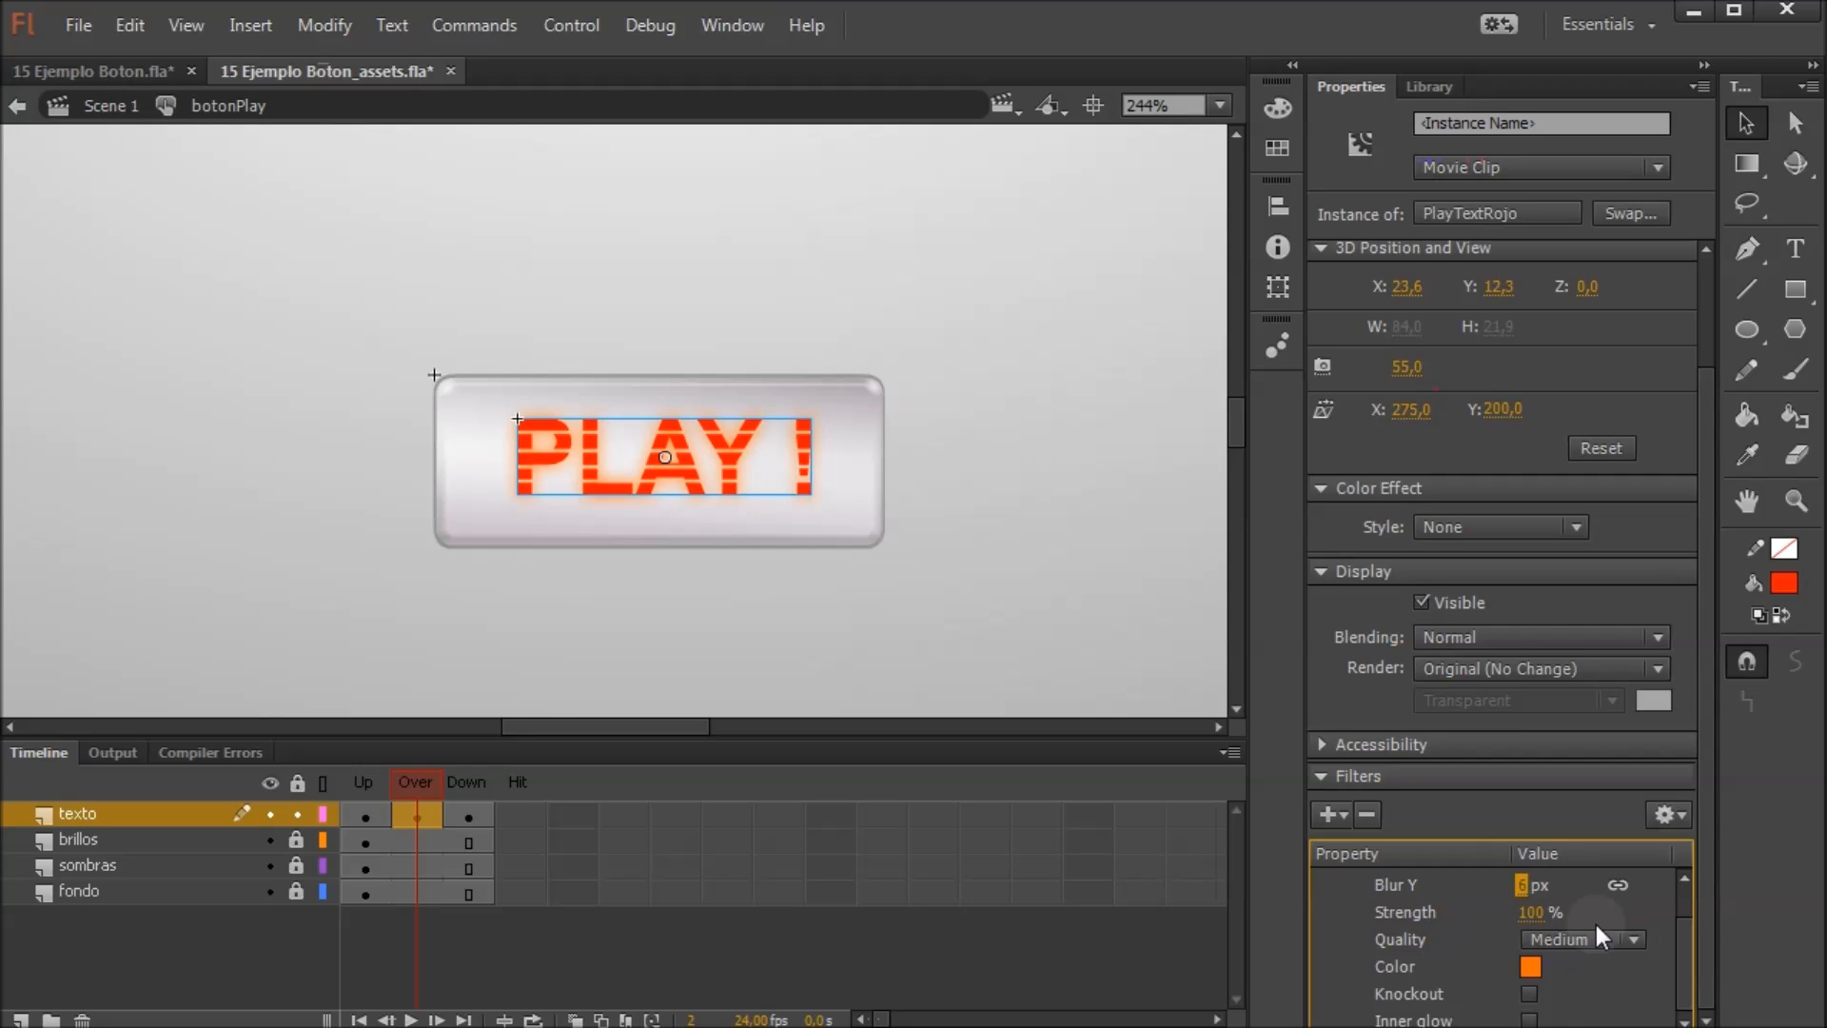
{"action": "left_click_drag", "start_coordinate": [1536, 916], "coordinate": [1549, 916]}
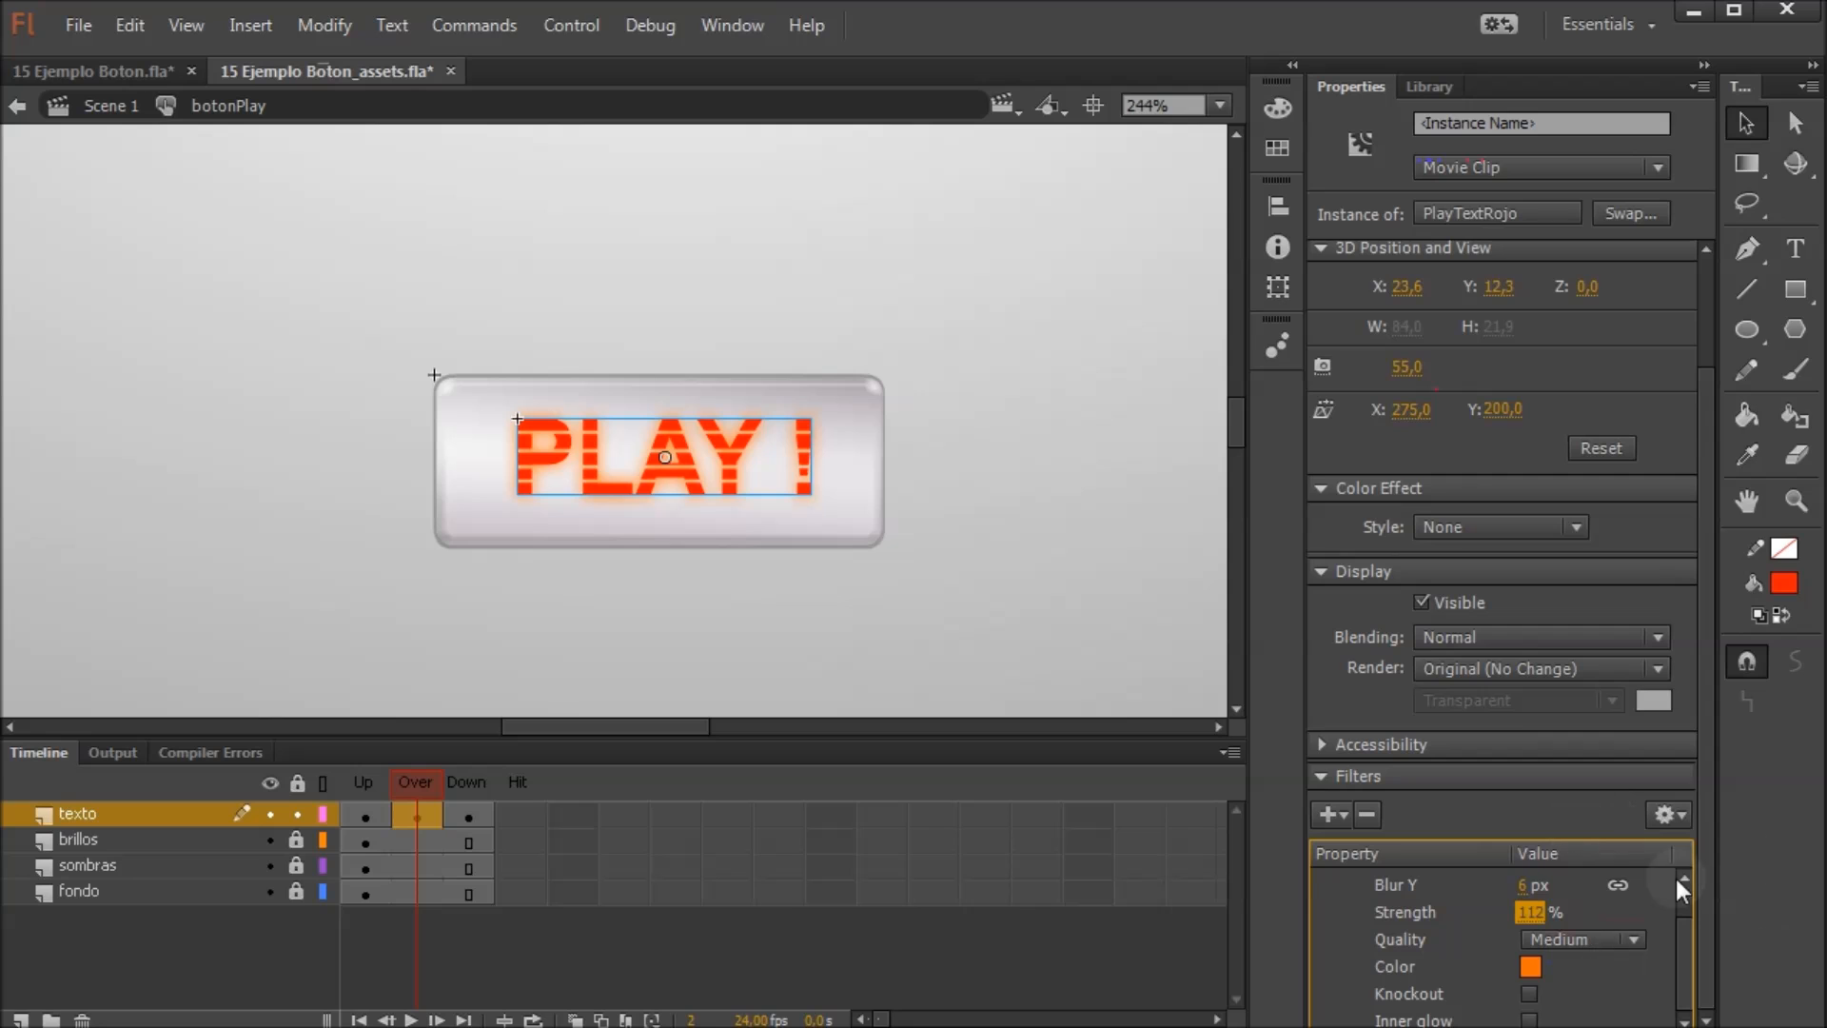
{"action": "mouse_move", "coordinate": [1685, 944]}
{"action": "left_mouse_down"}
{"action": "mouse_move", "coordinate": [1693, 912]}
{"action": "mouse_move", "coordinate": [1693, 950]}
{"action": "left_mouse_up"}
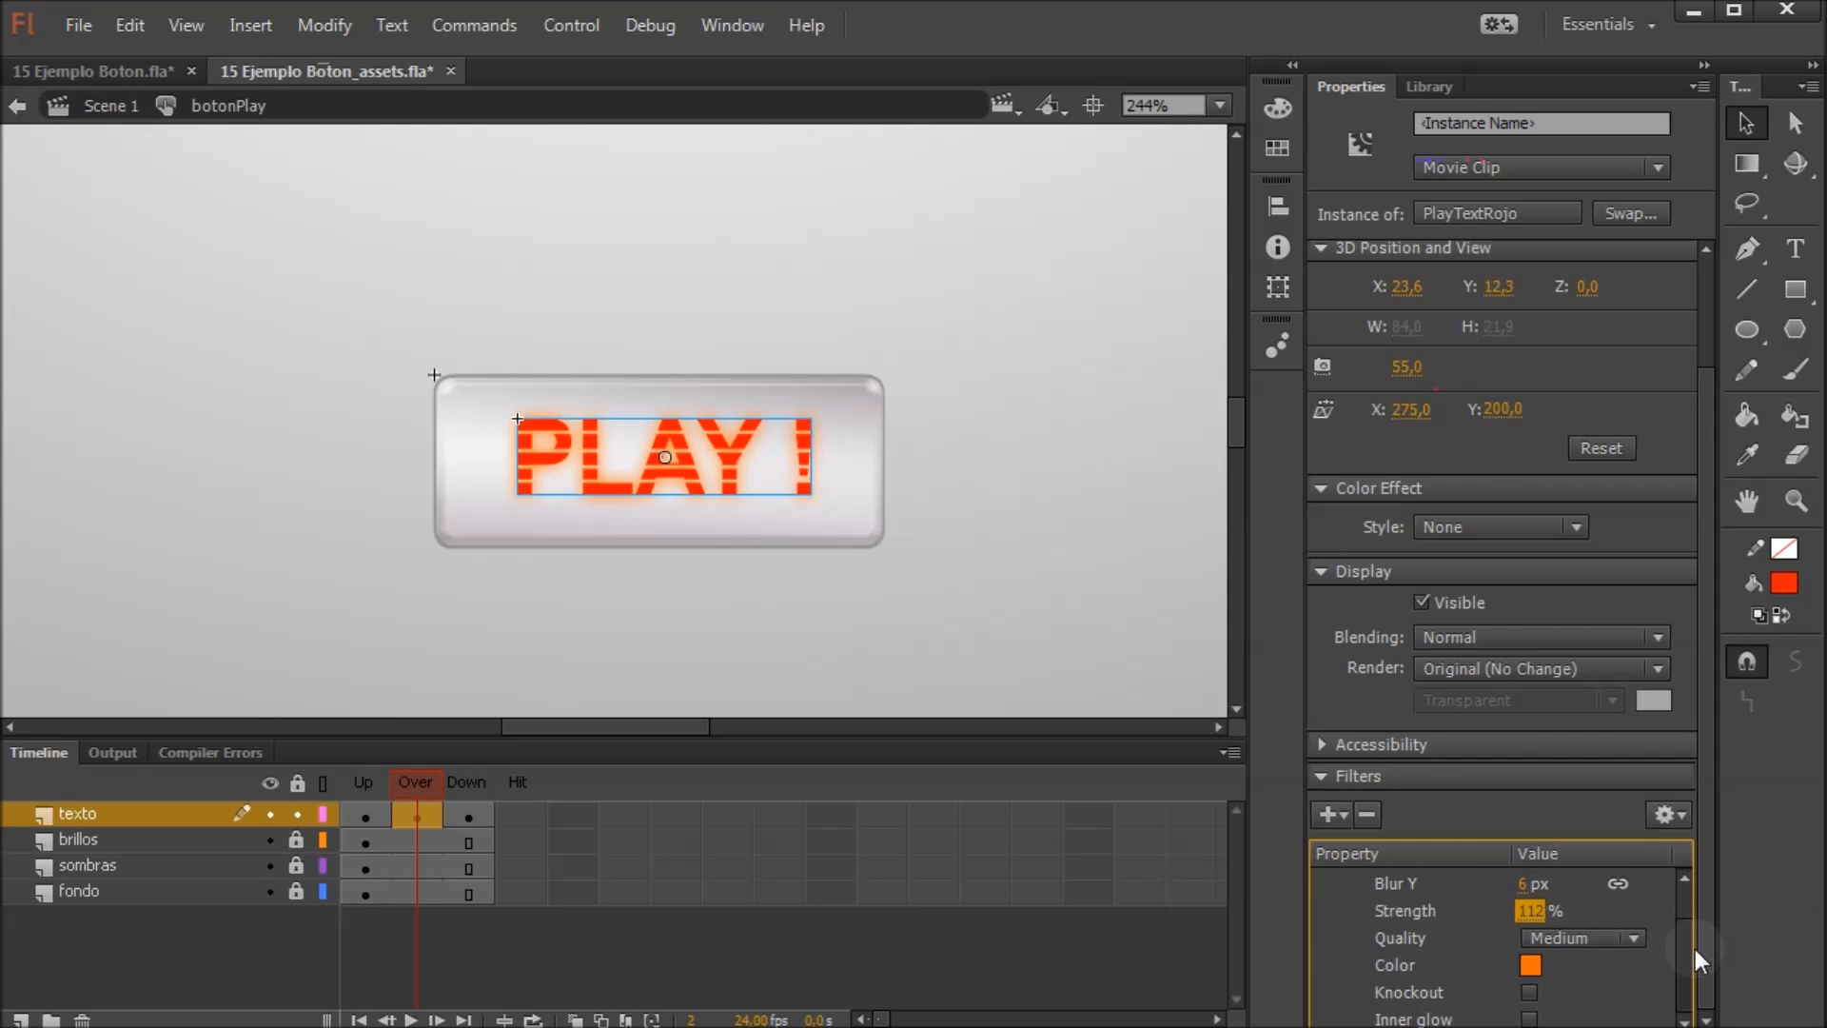
Change the text tint inside the PlayTextRojo symbol to dark orange #CC3300 and return to botonPlay
{"action": "left_click", "coordinate": [735, 457]}
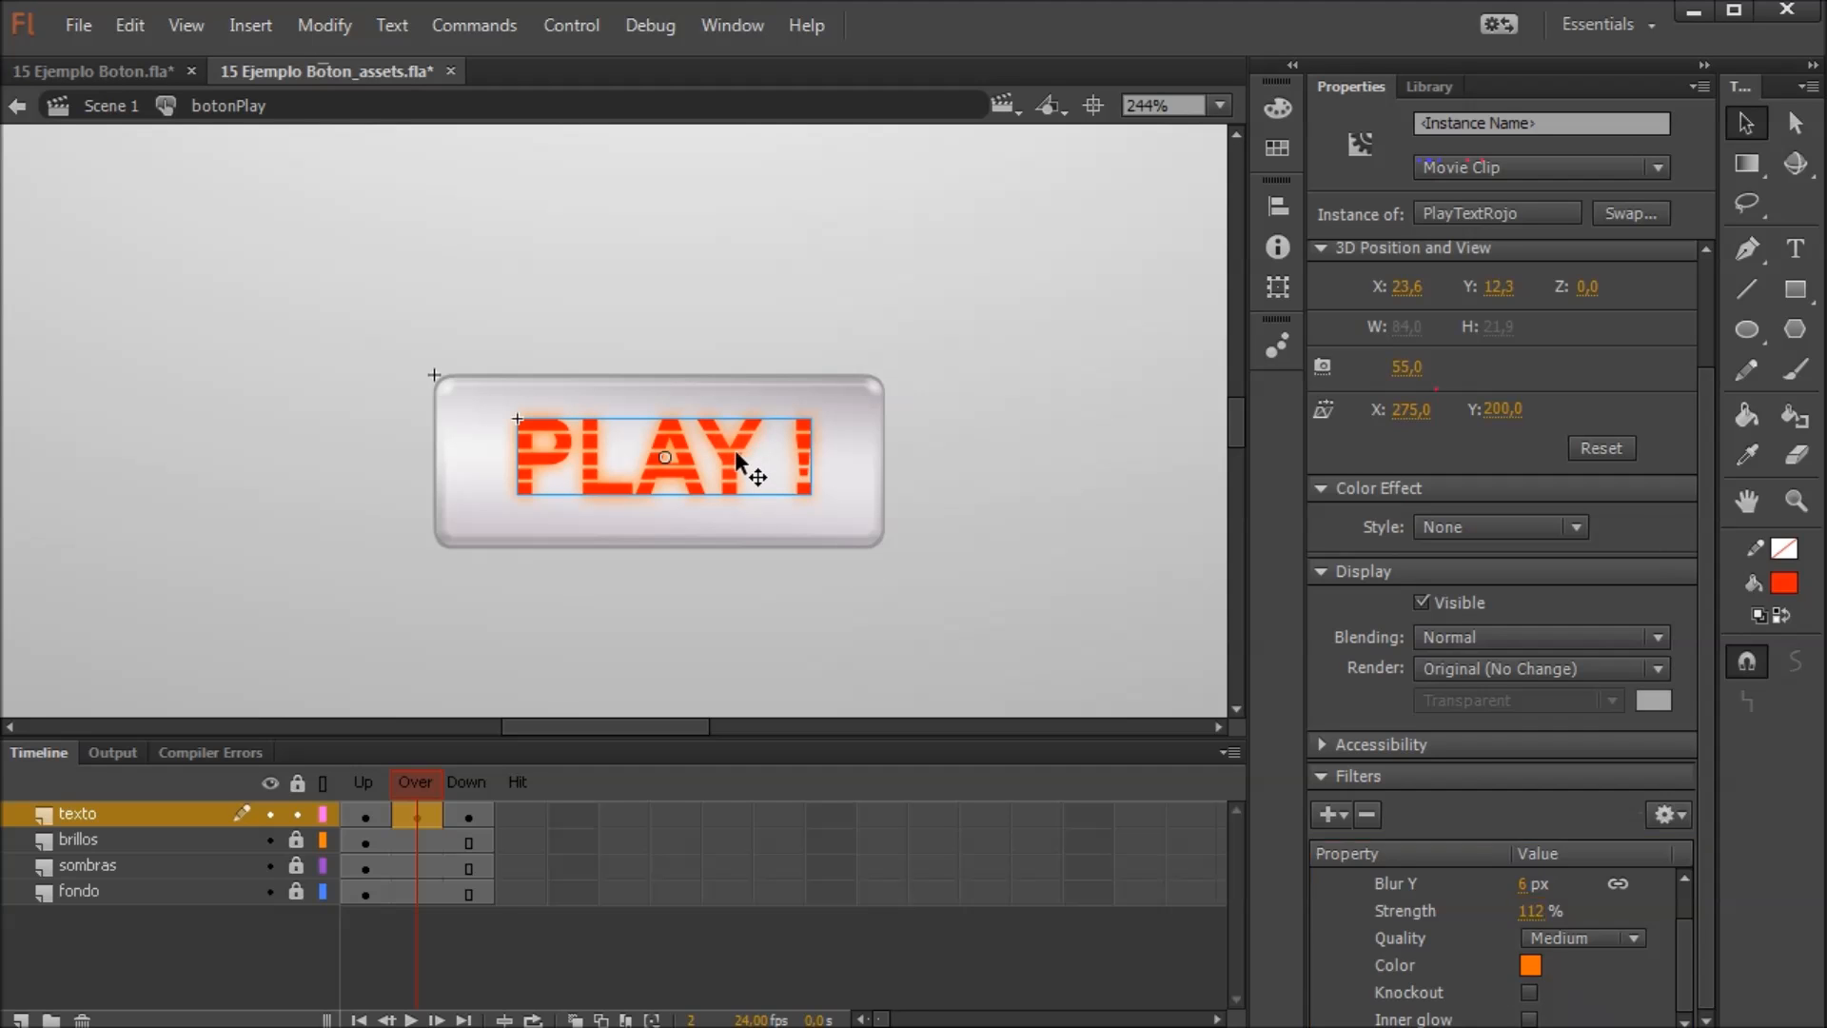
{"action": "double_click", "coordinate": [734, 449]}
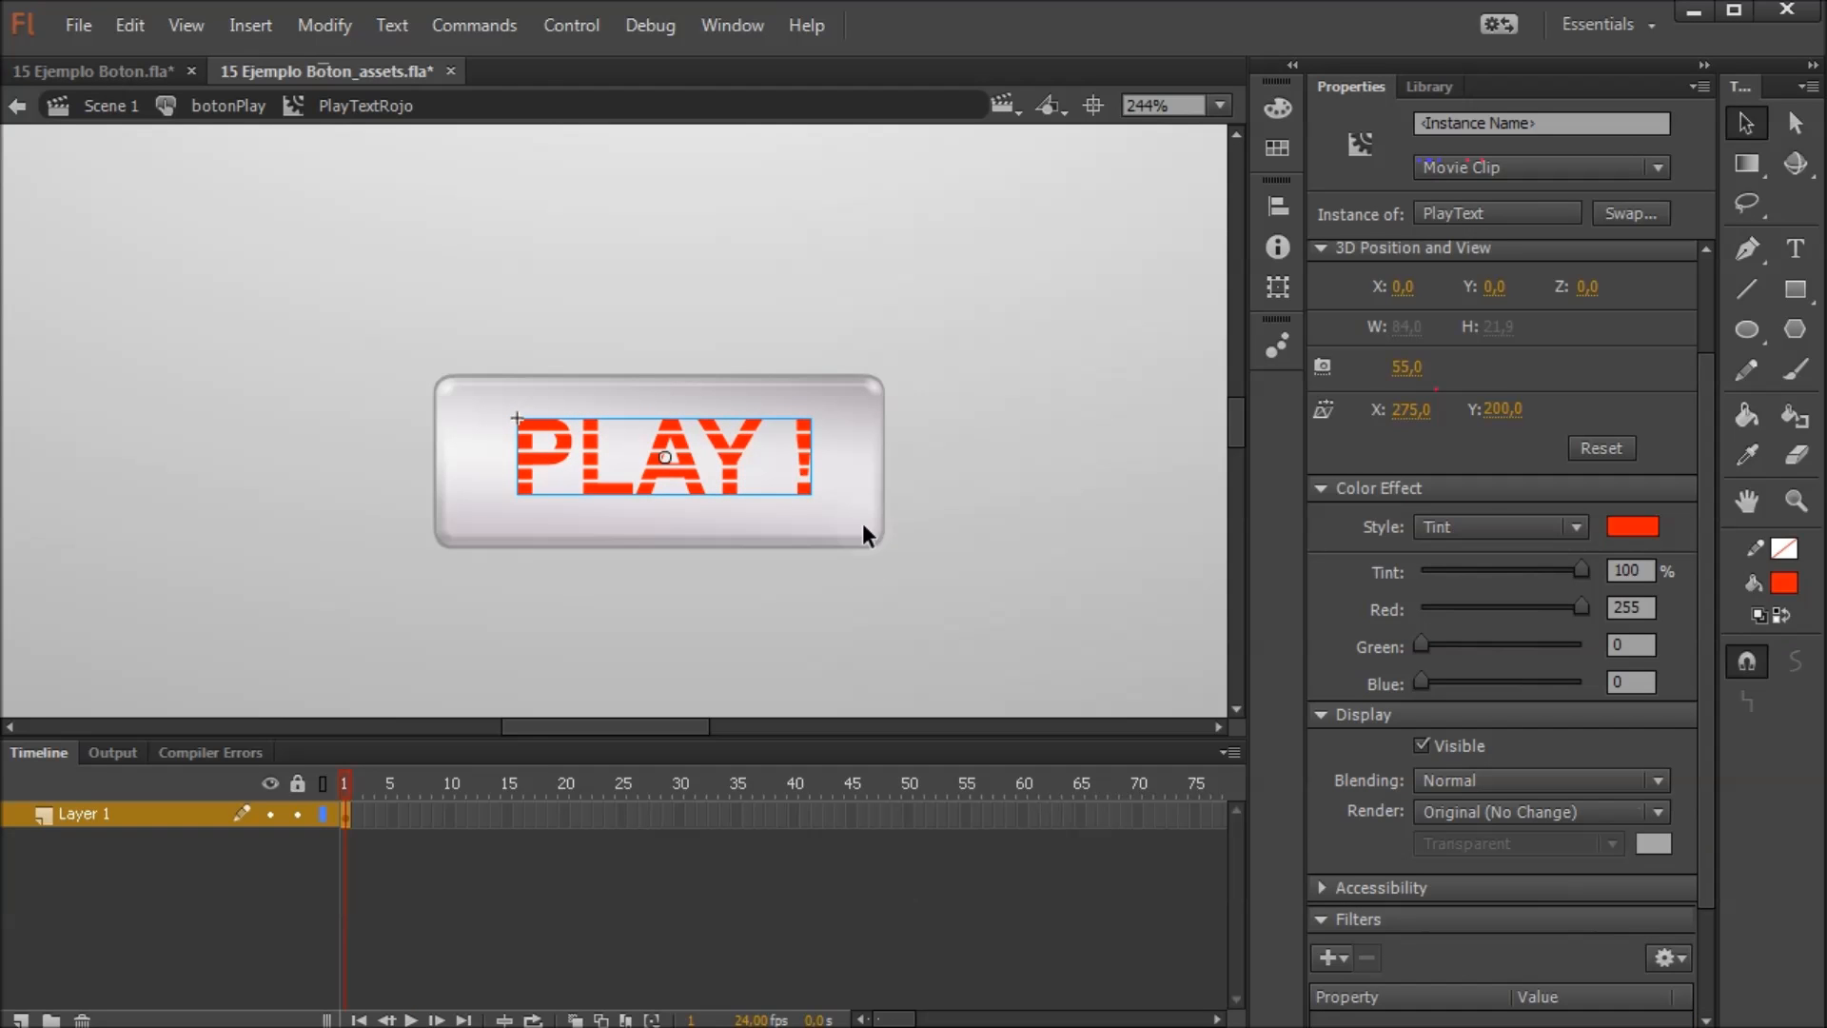
{"action": "left_click", "coordinate": [1633, 526]}
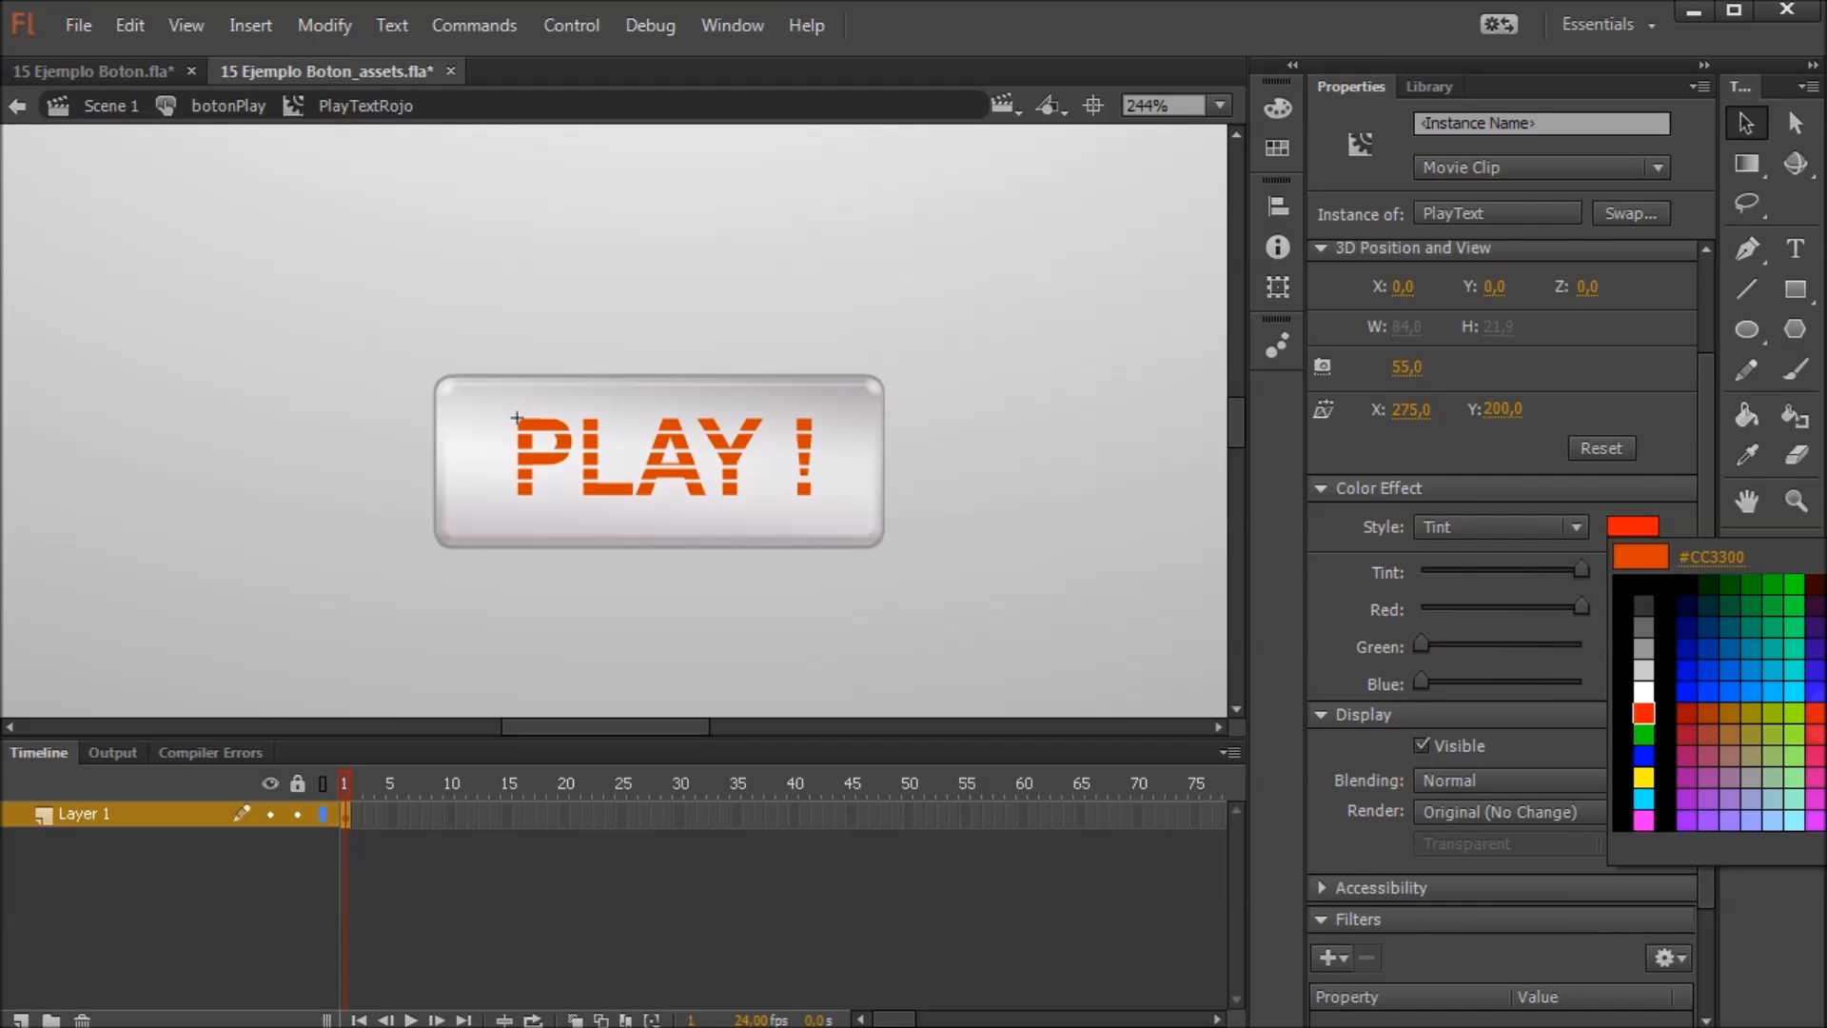
{"action": "left_click", "coordinate": [1706, 711]}
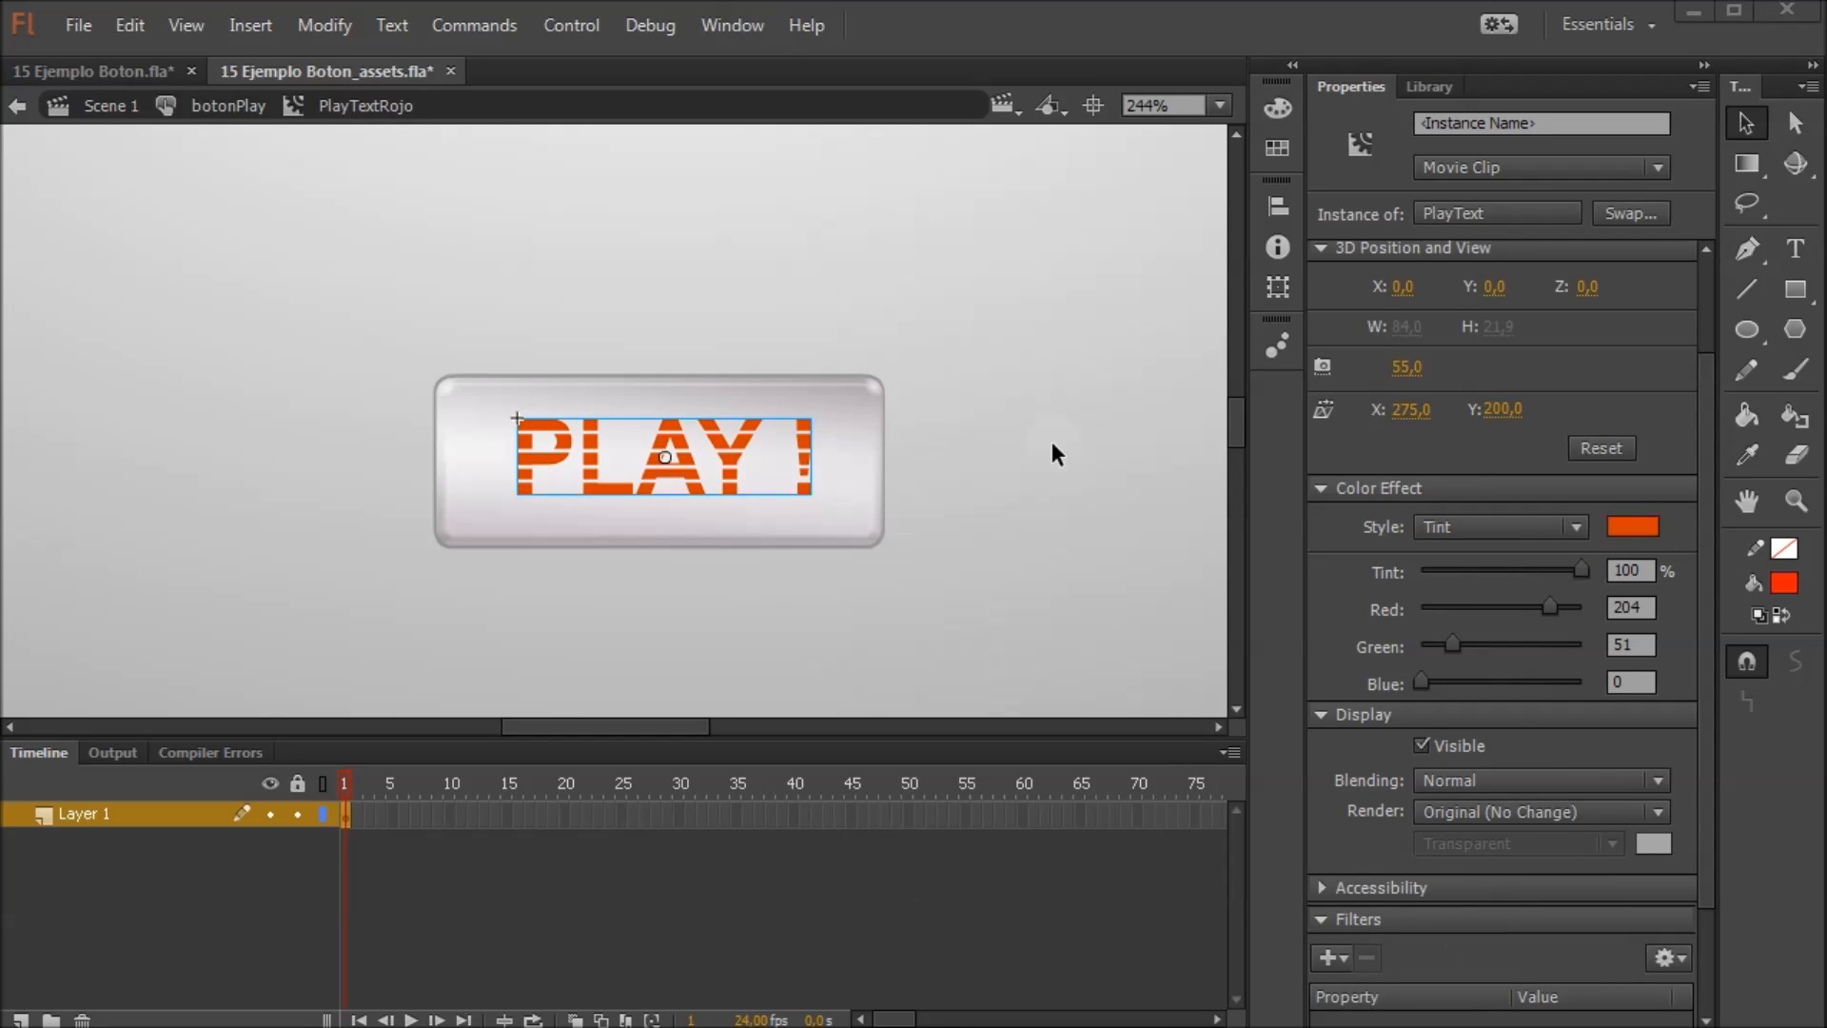
{"action": "double_click", "coordinate": [1010, 434]}
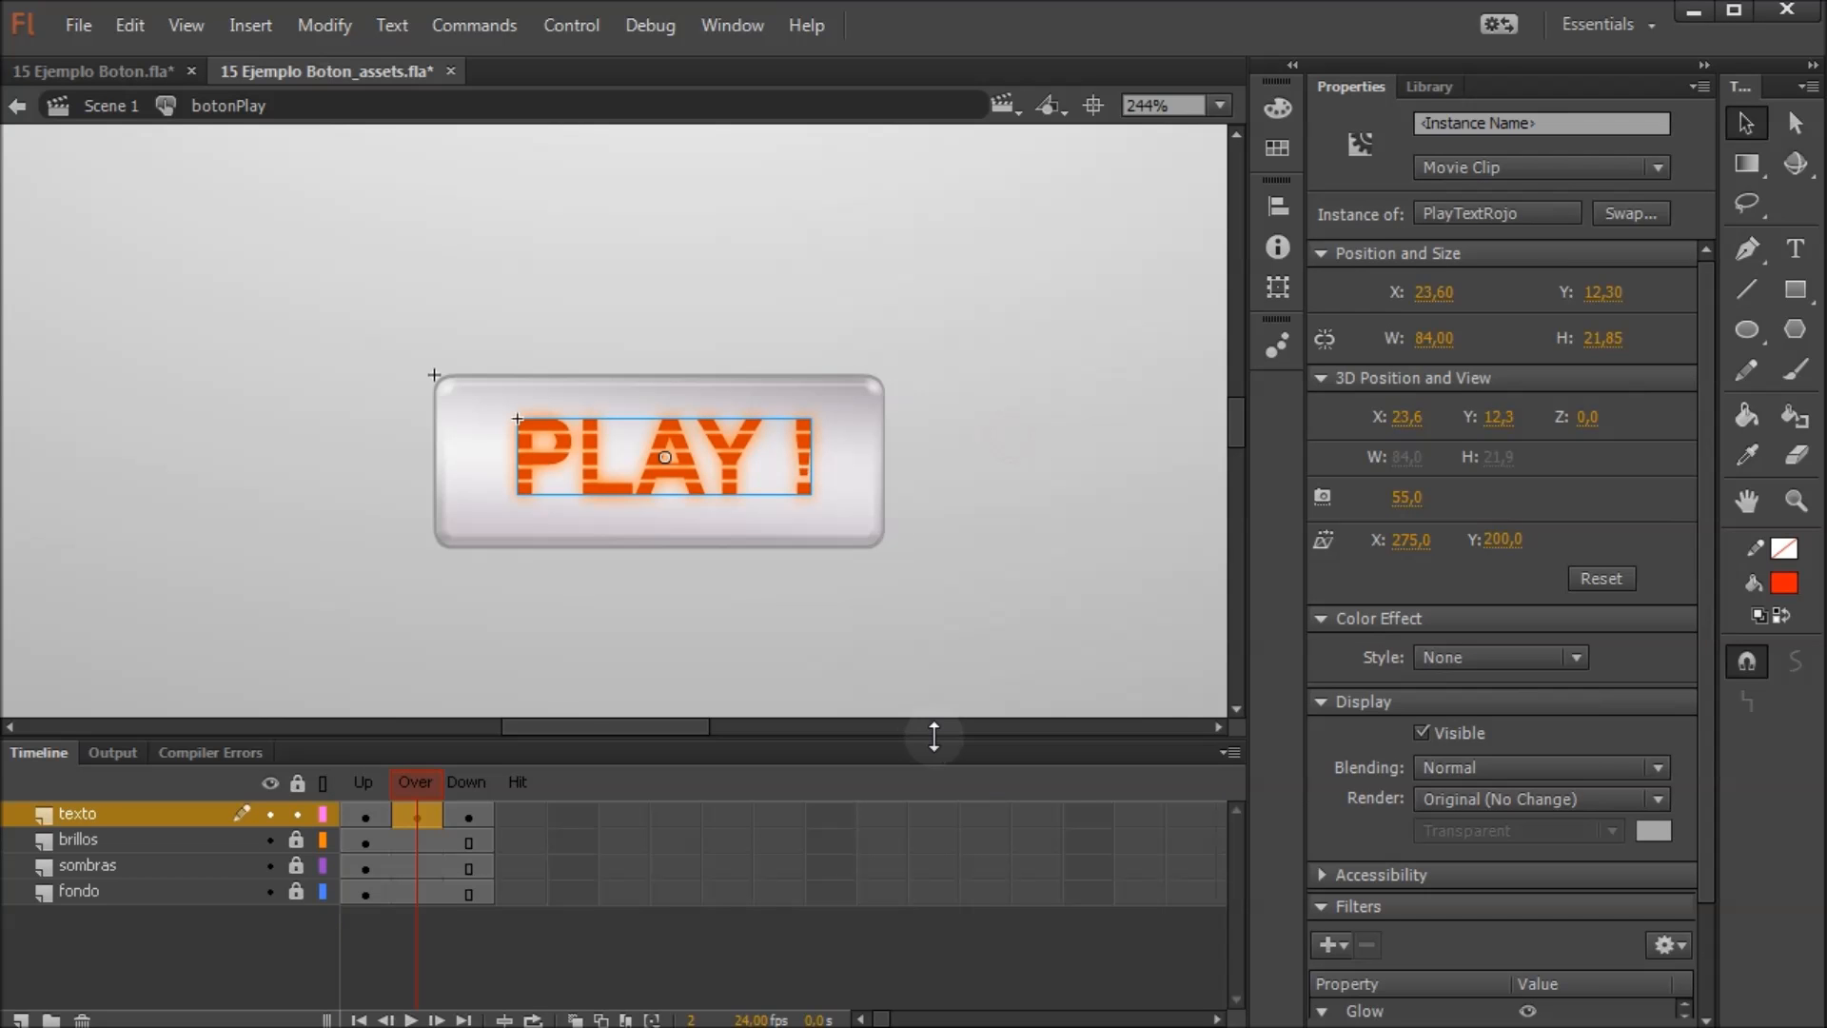
{"action": "scroll", "coordinate": [879, 428], "scroll_direction": "down", "scroll_amount": 3}
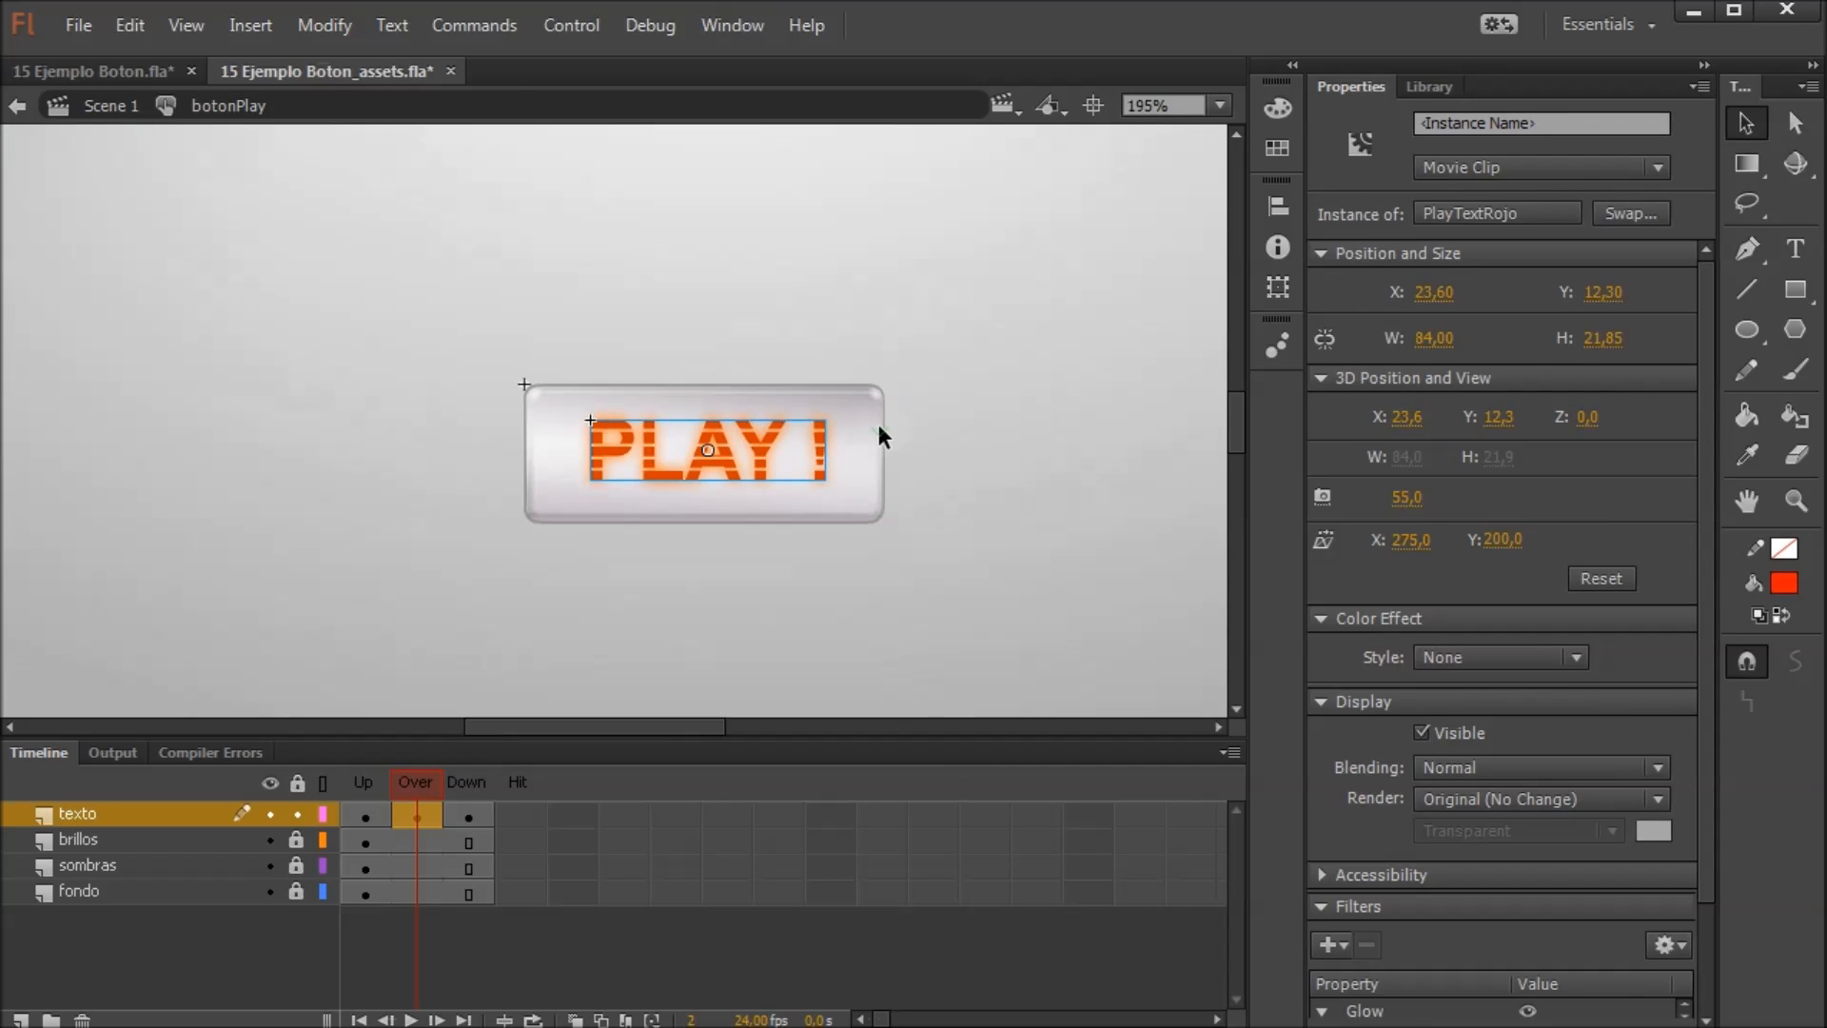
{"action": "left_click", "coordinate": [899, 531]}
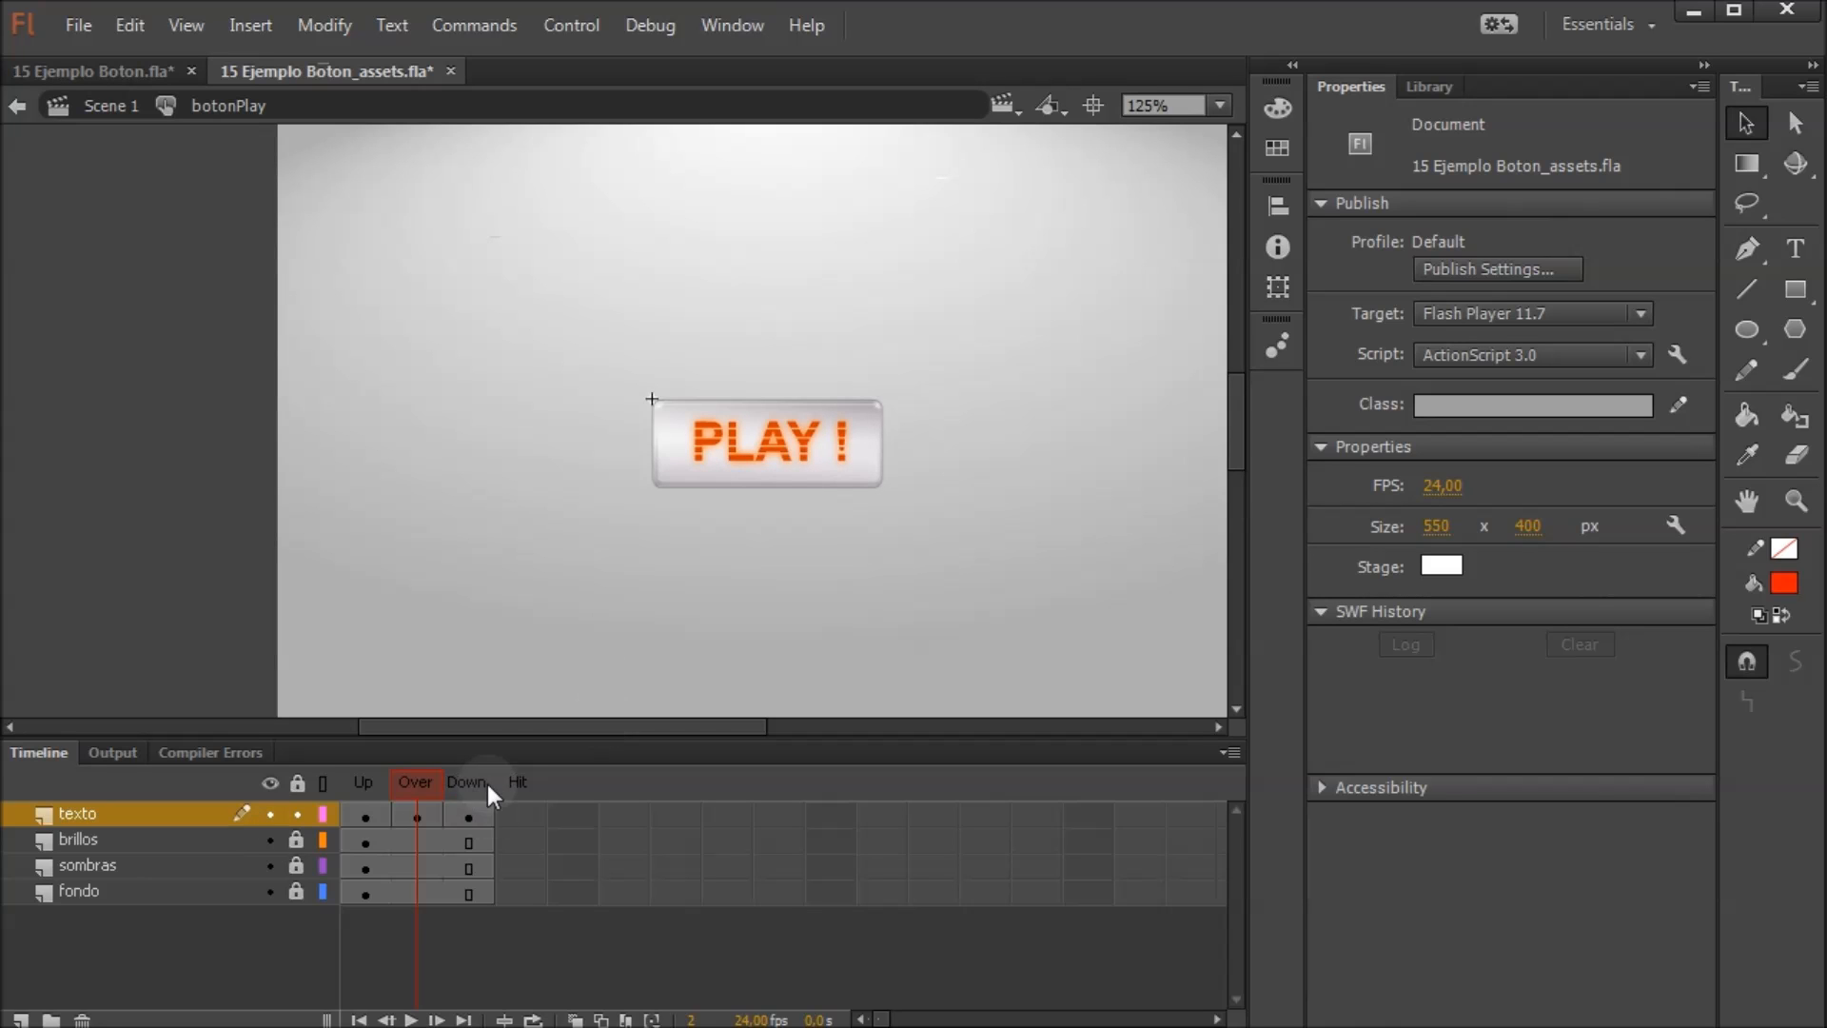
Apply a green #339900 Tint color effect to the PlayText instance in the Down state of the texto layer
{"action": "left_click", "coordinate": [468, 816]}
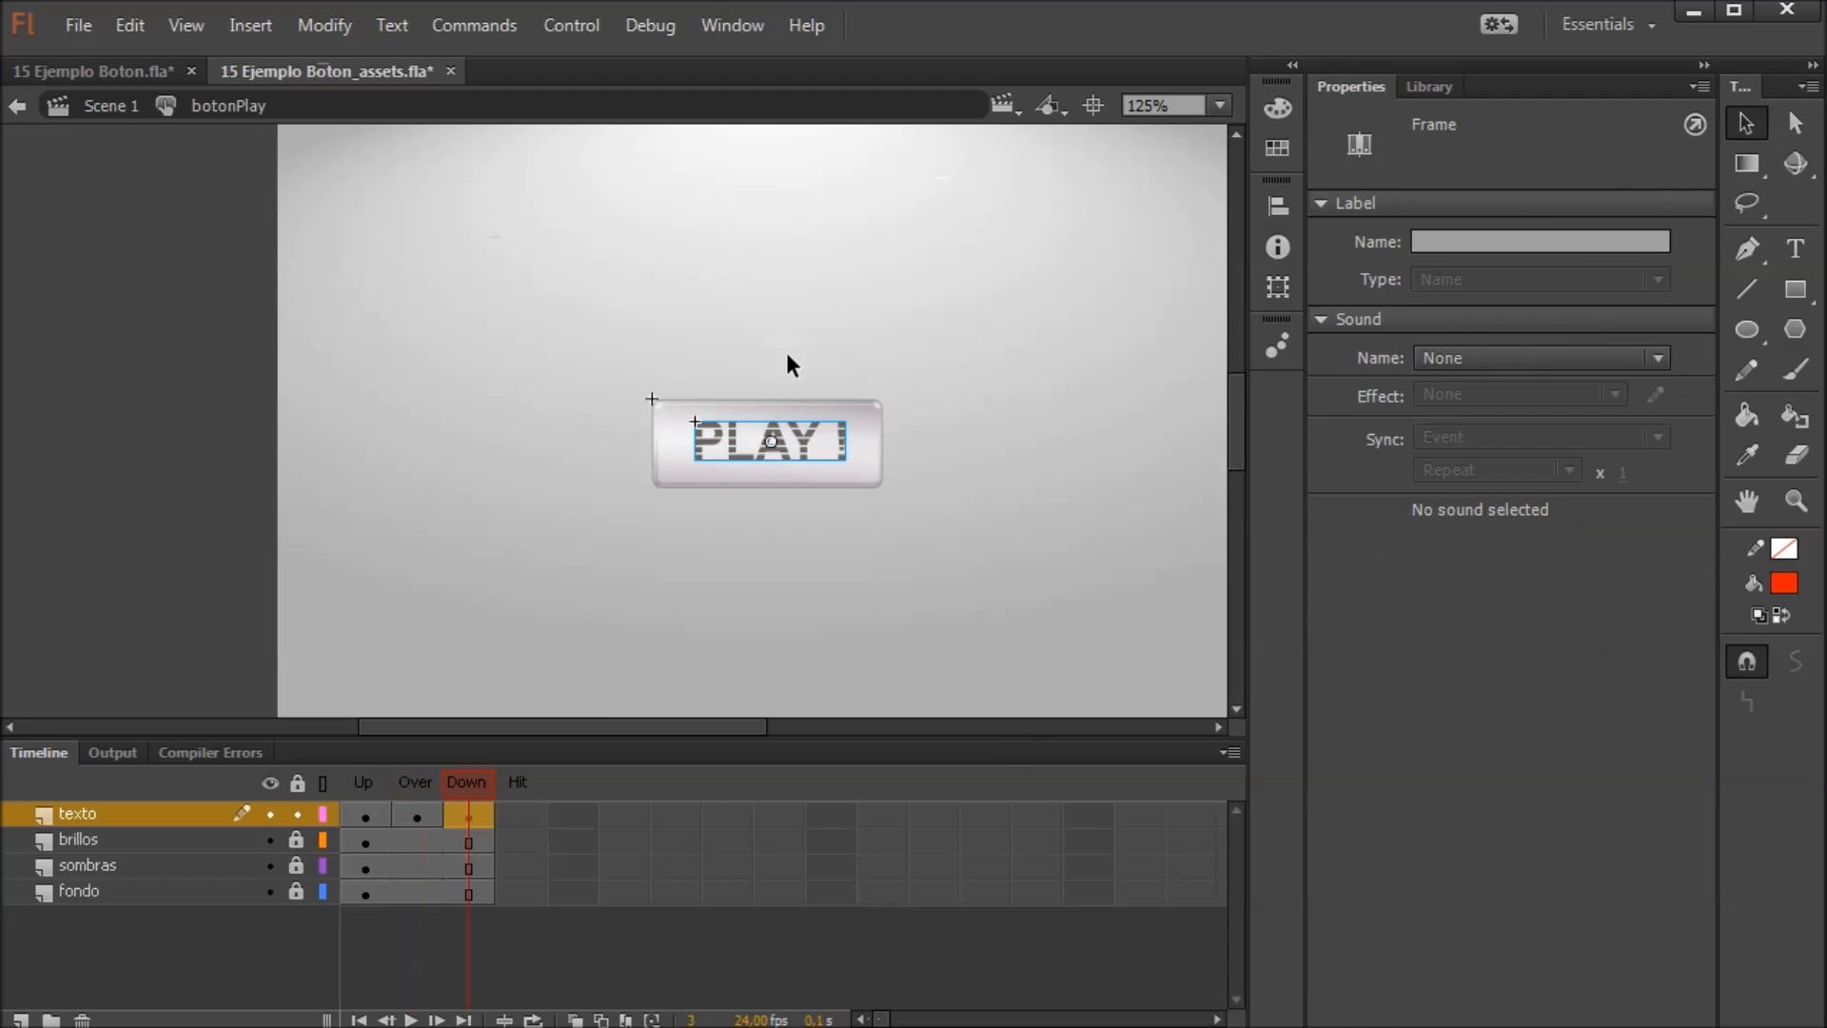
{"action": "scroll", "coordinate": [894, 476], "scroll_direction": "up", "scroll_amount": 3}
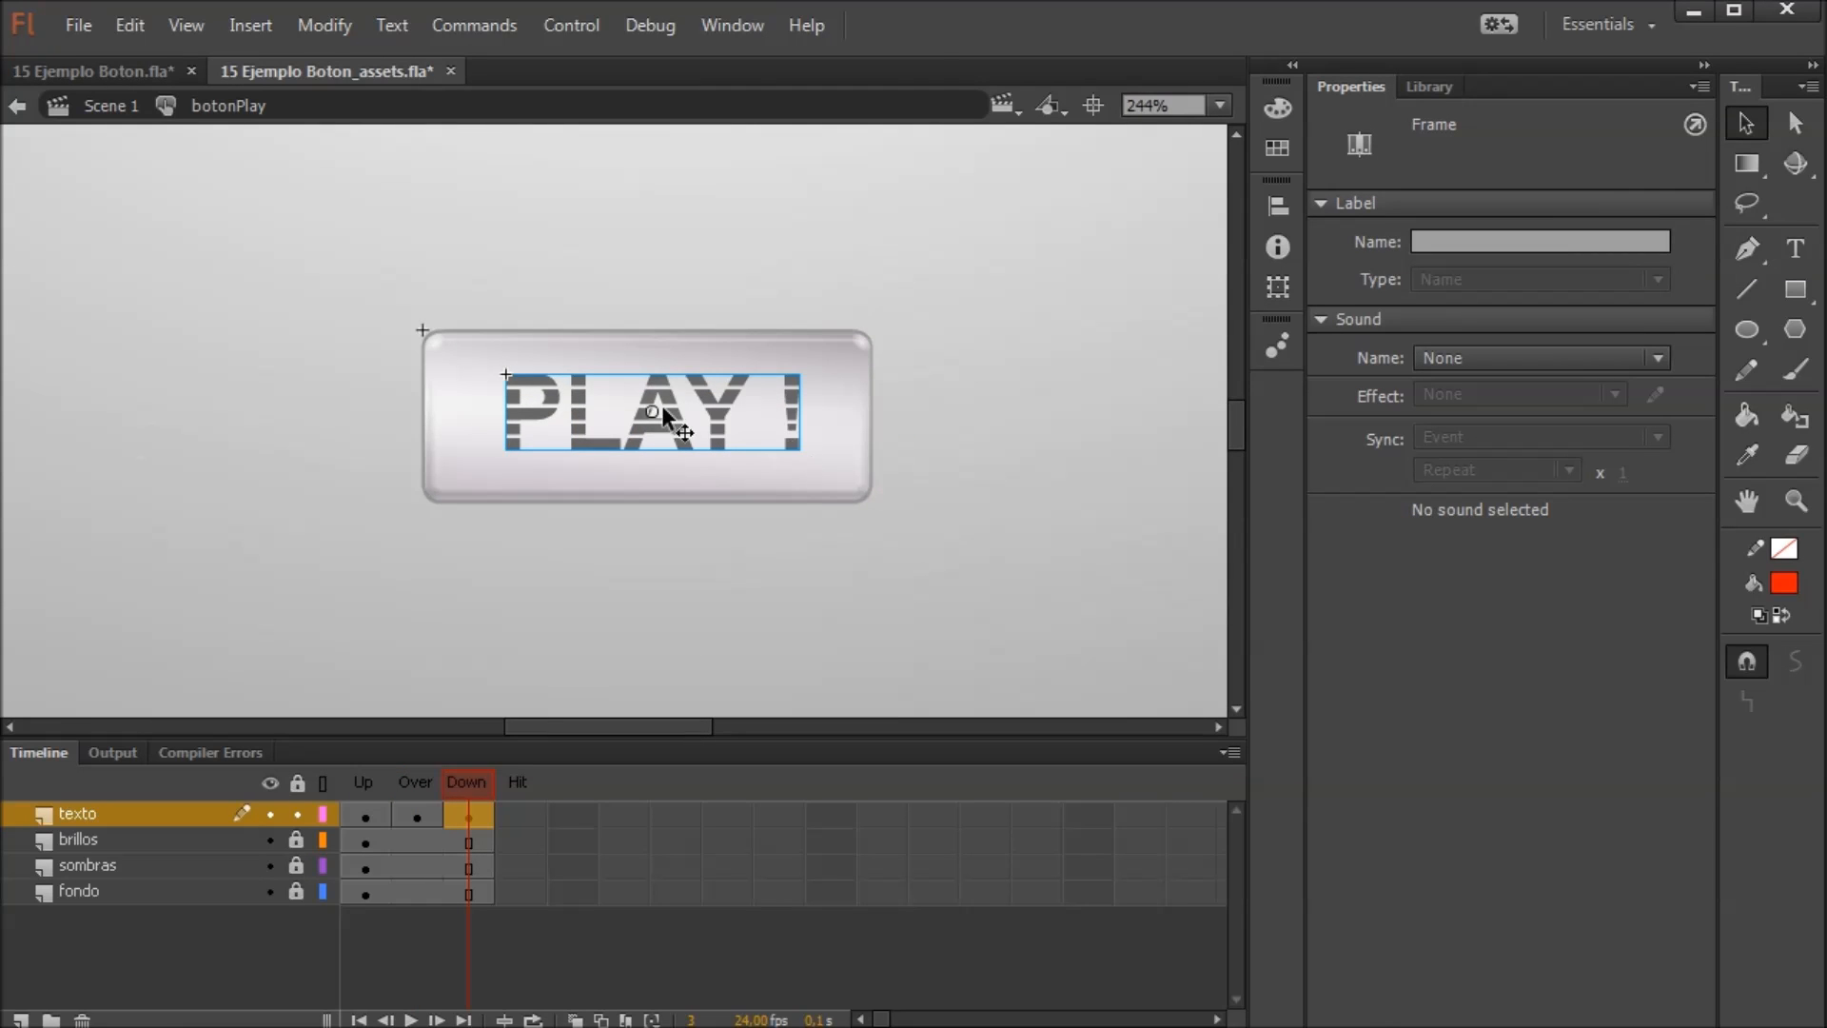
{"action": "left_click", "coordinate": [709, 443]}
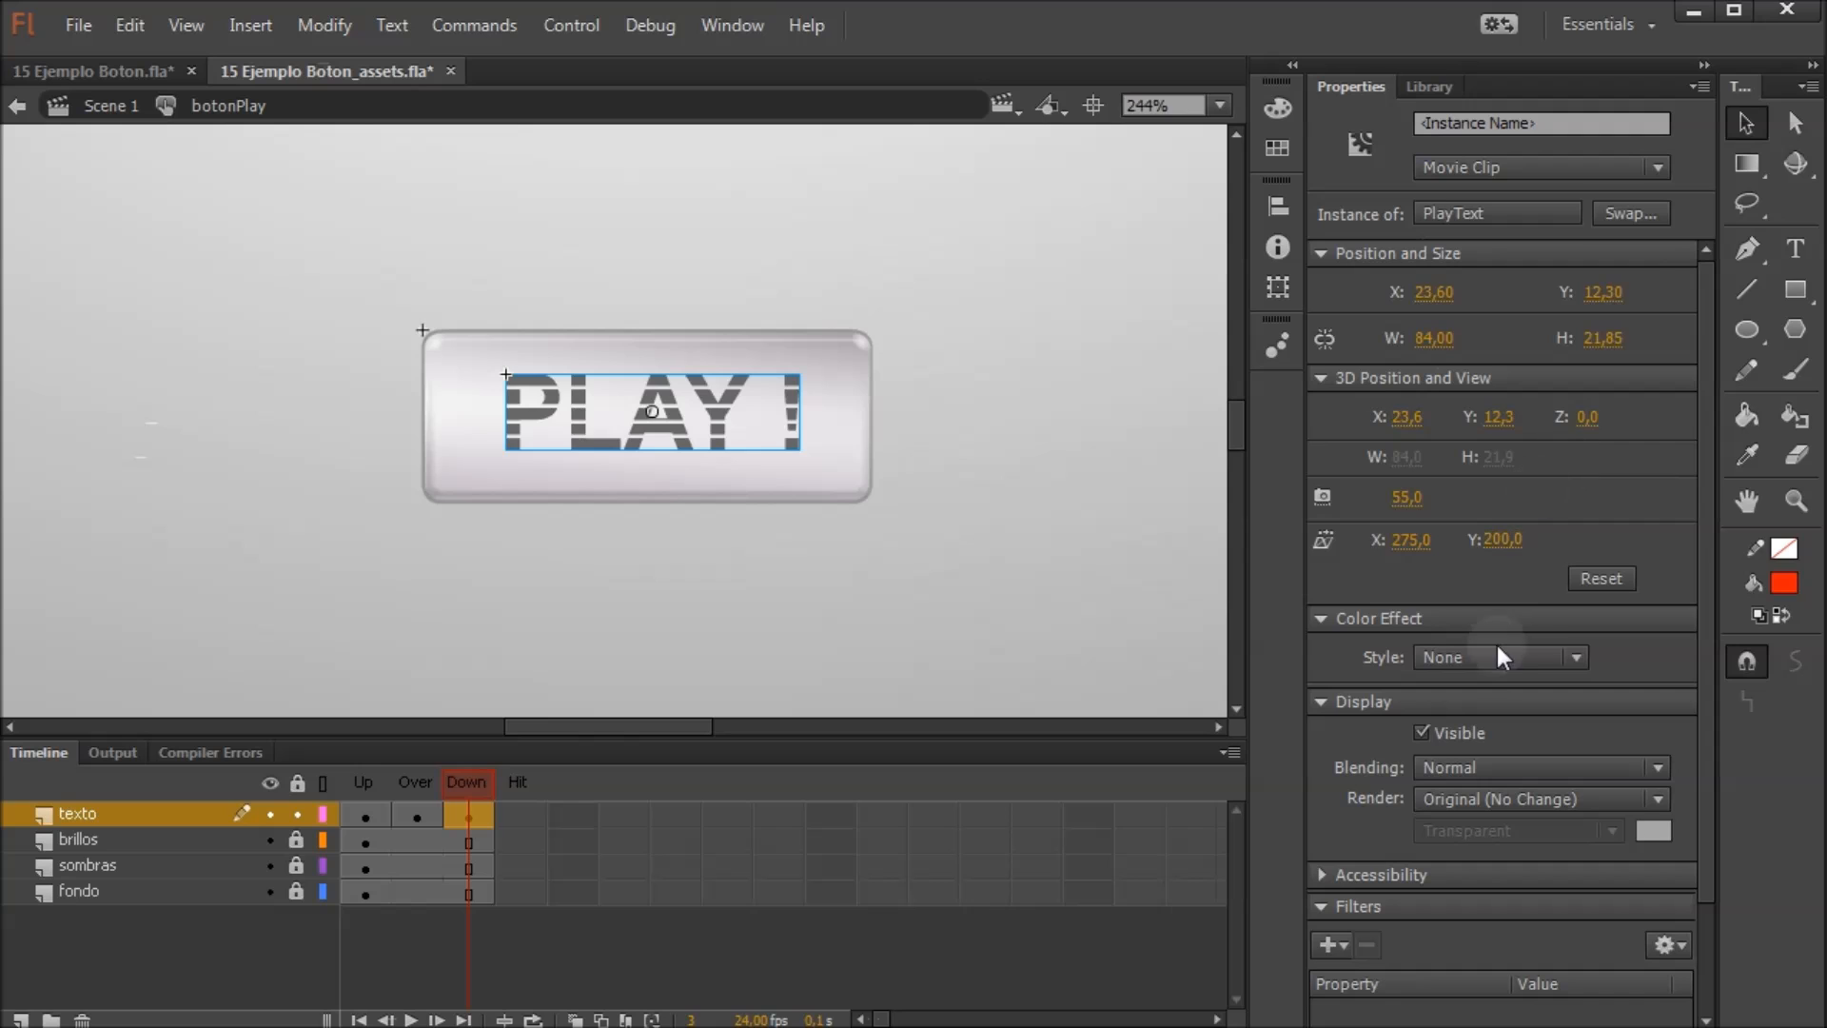
{"action": "left_click", "coordinate": [1543, 659]}
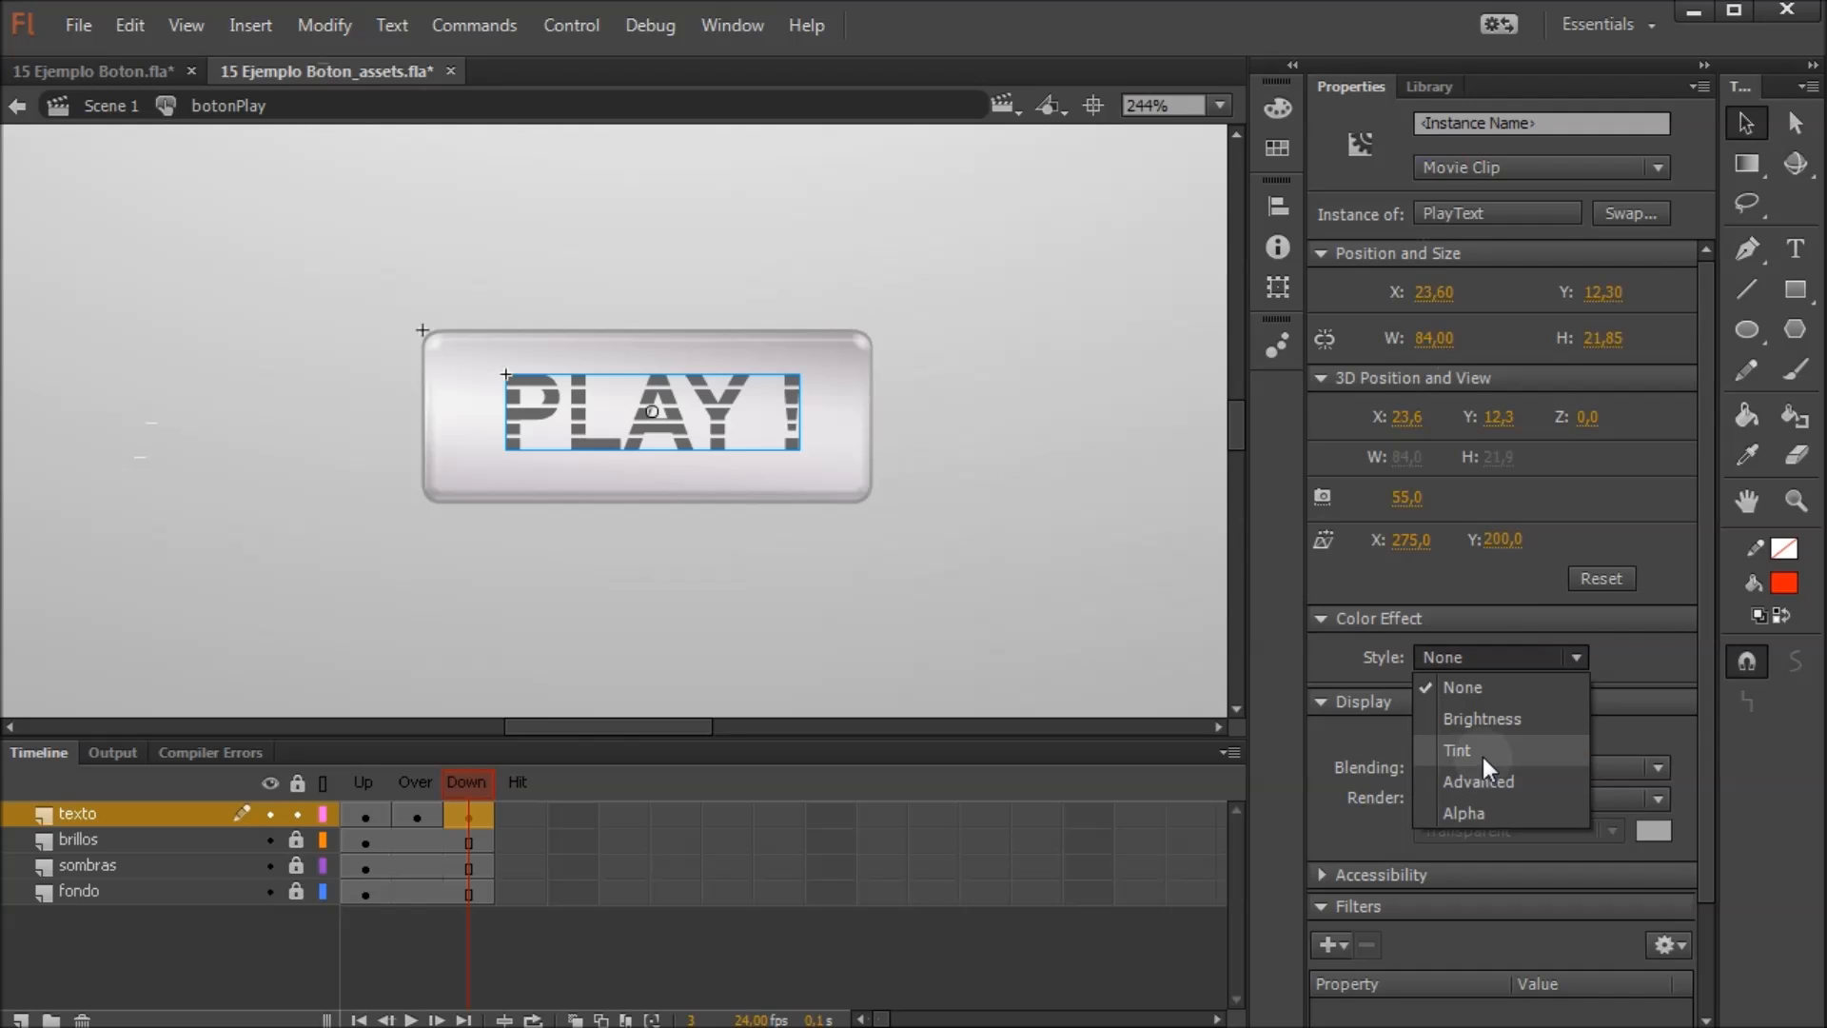
{"action": "left_click", "coordinate": [1480, 754]}
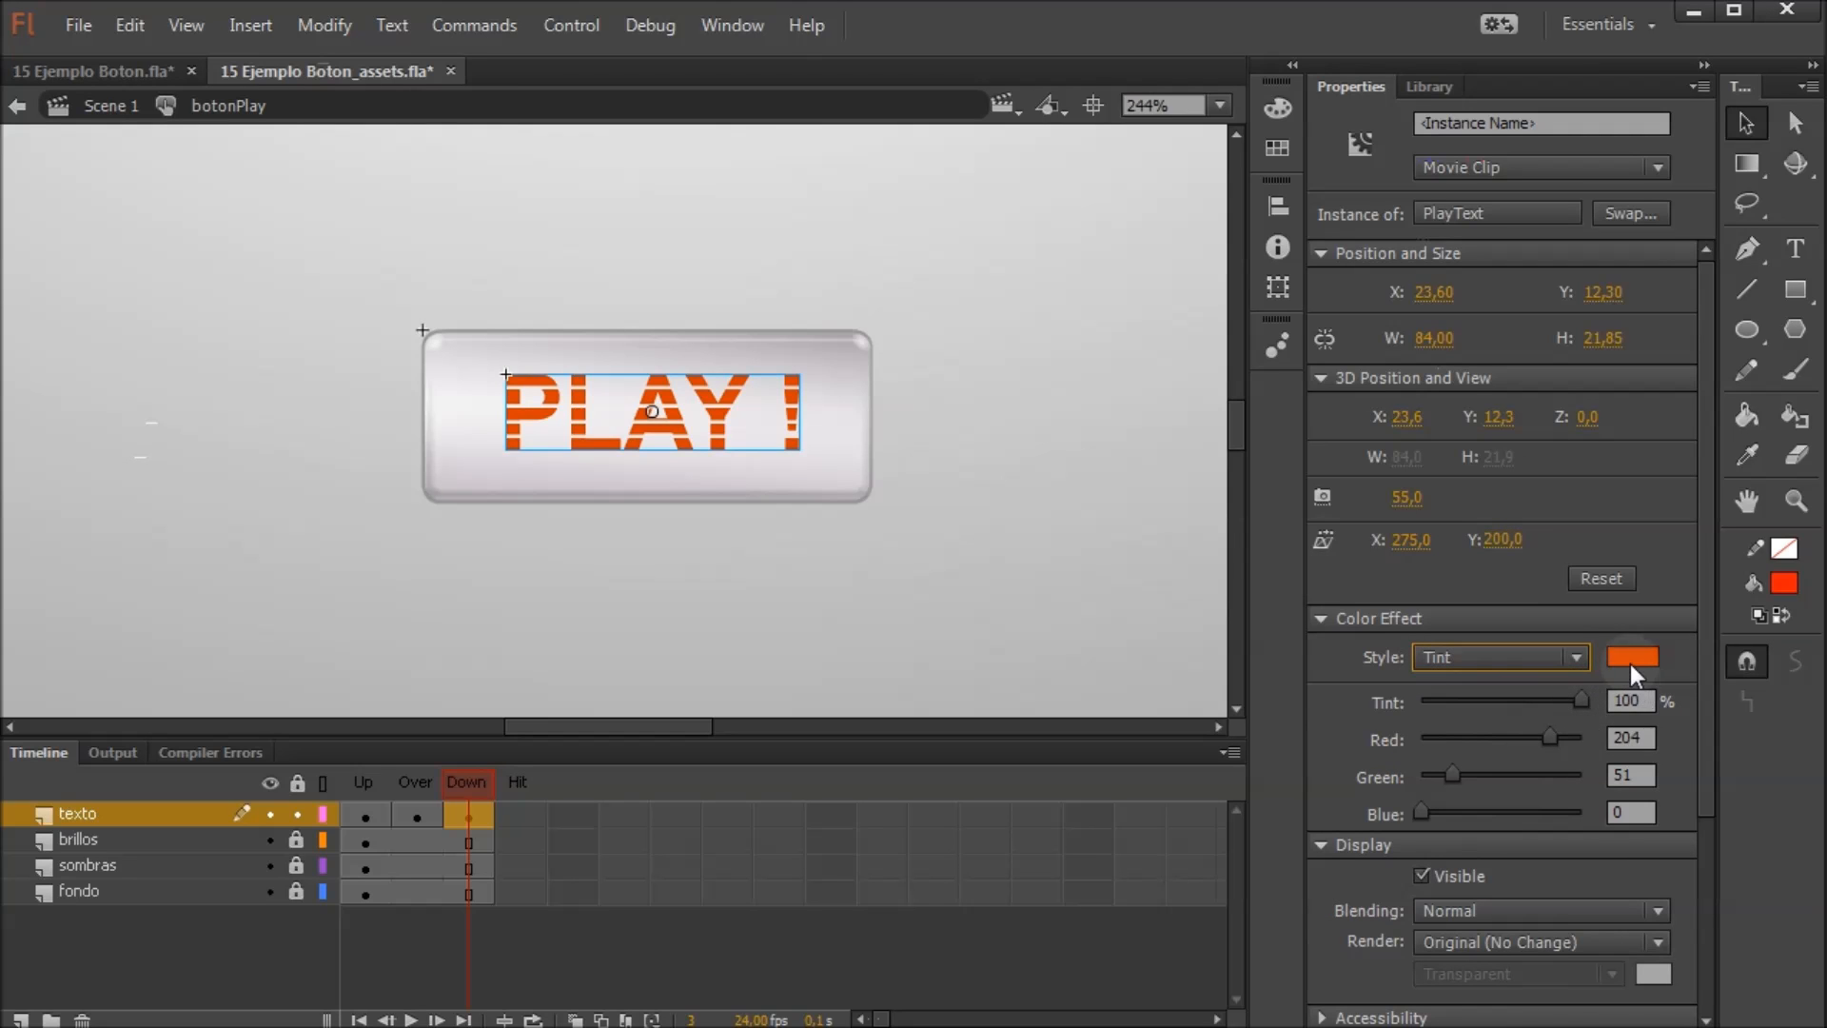
{"action": "left_click", "coordinate": [1630, 661]}
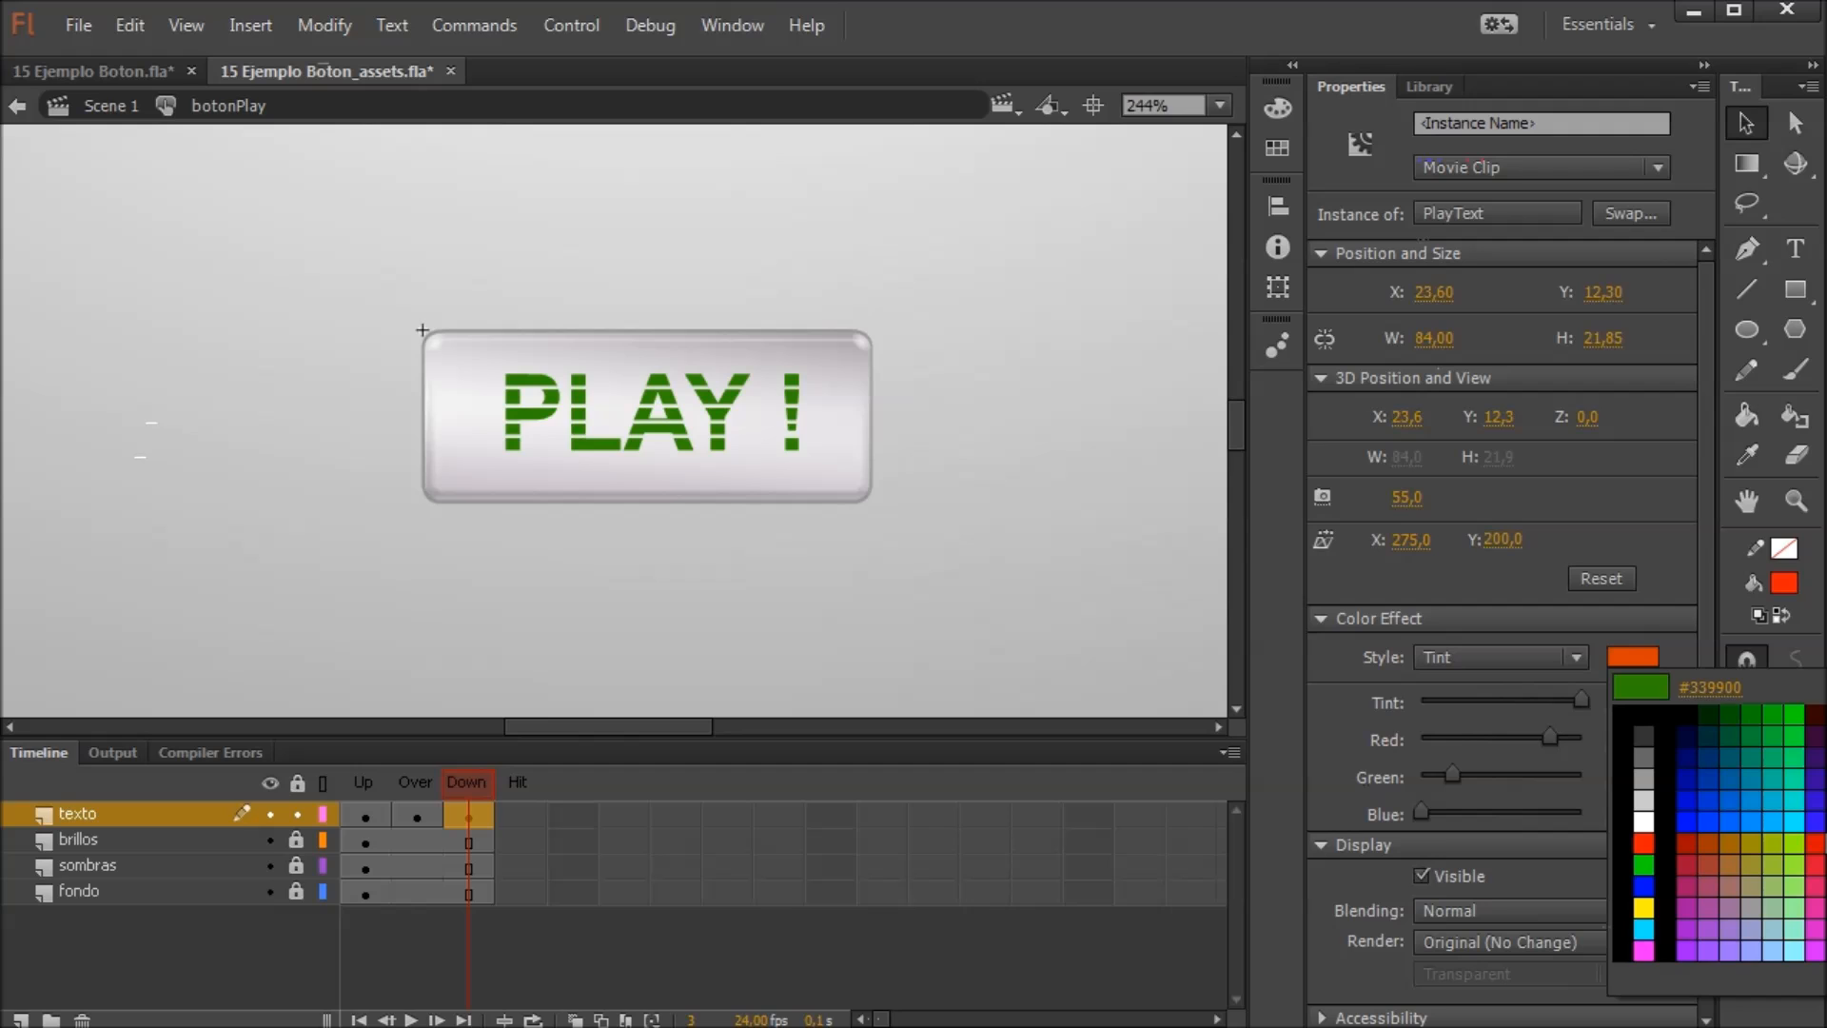
{"action": "left_click", "coordinate": [737, 423]}
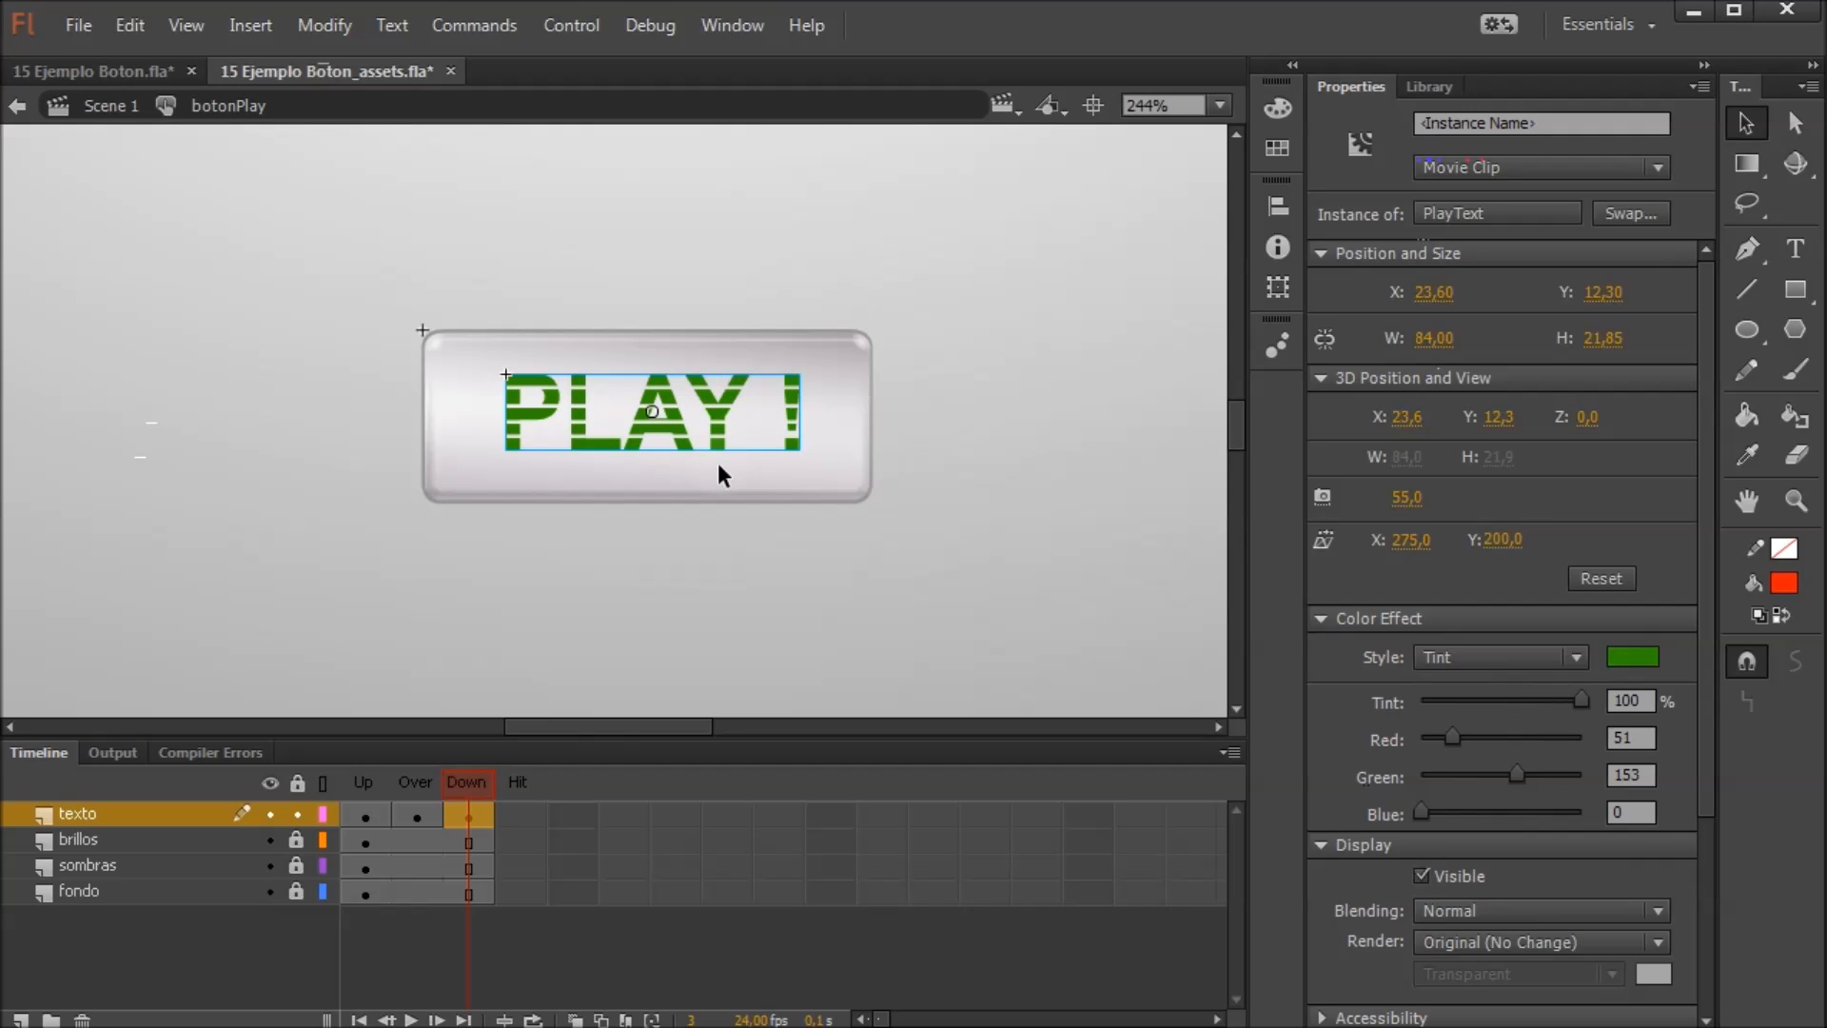
Convert the green text in the Down state into a movie clip symbol named playText_verde
{"action": "key", "text": "F8"}
{"action": "left_click", "coordinate": [245, 245]}
{"action": "key", "text": "ctrl+a"}
{"action": "type", "text": "pl"}
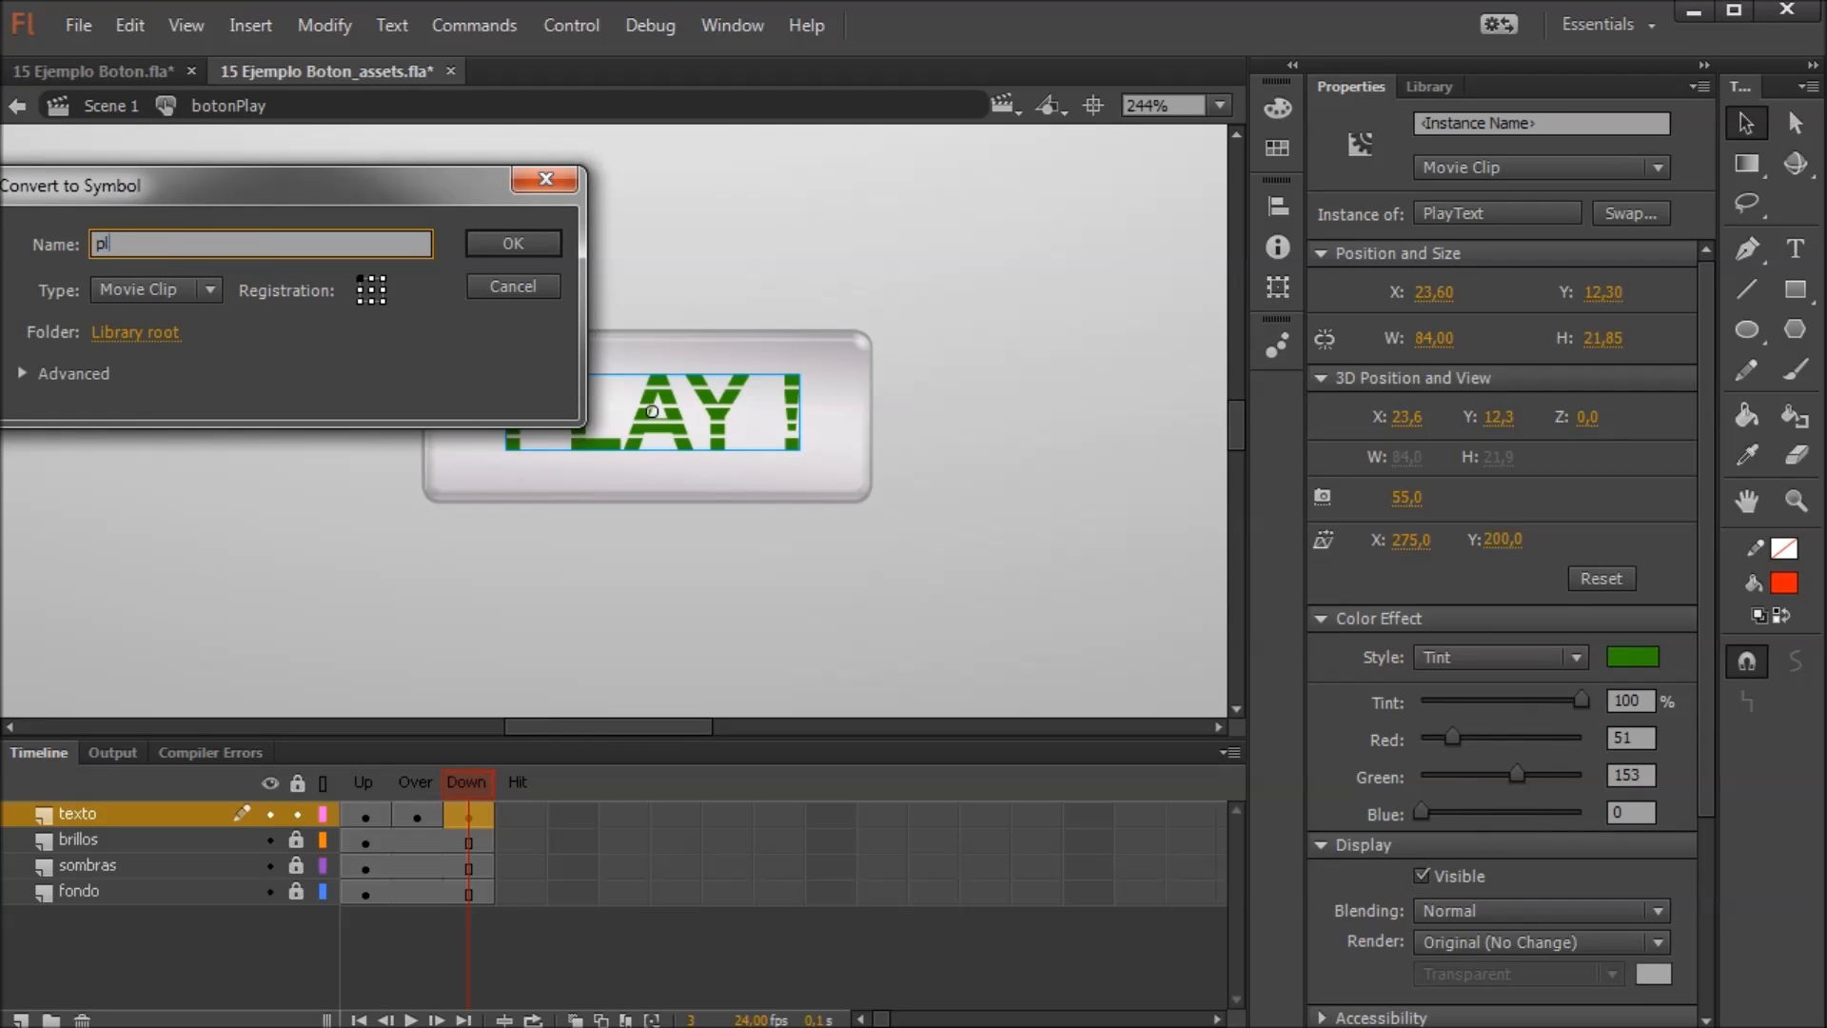
{"action": "type", "text": "ayText_verde"}
{"action": "key", "text": "Return"}
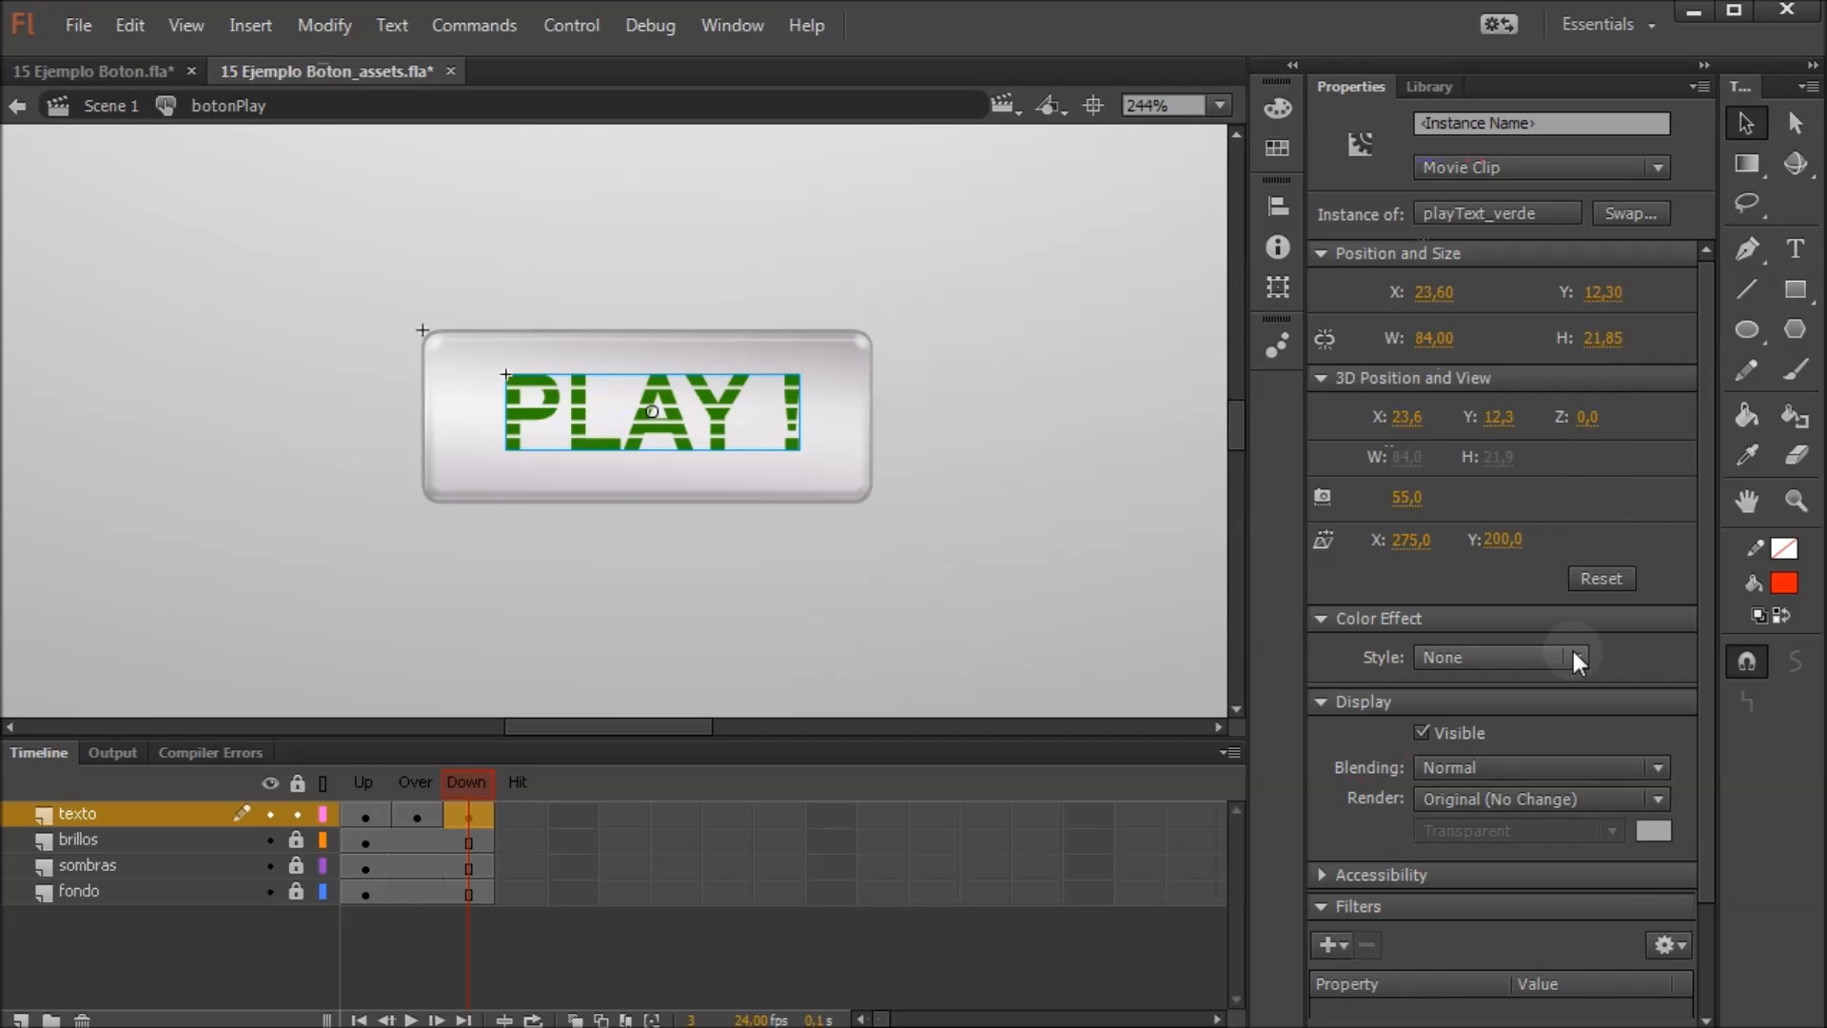
Add a green Glow filter with a 9 px blur to the playText_verde instance
{"action": "left_click", "coordinate": [1709, 573]}
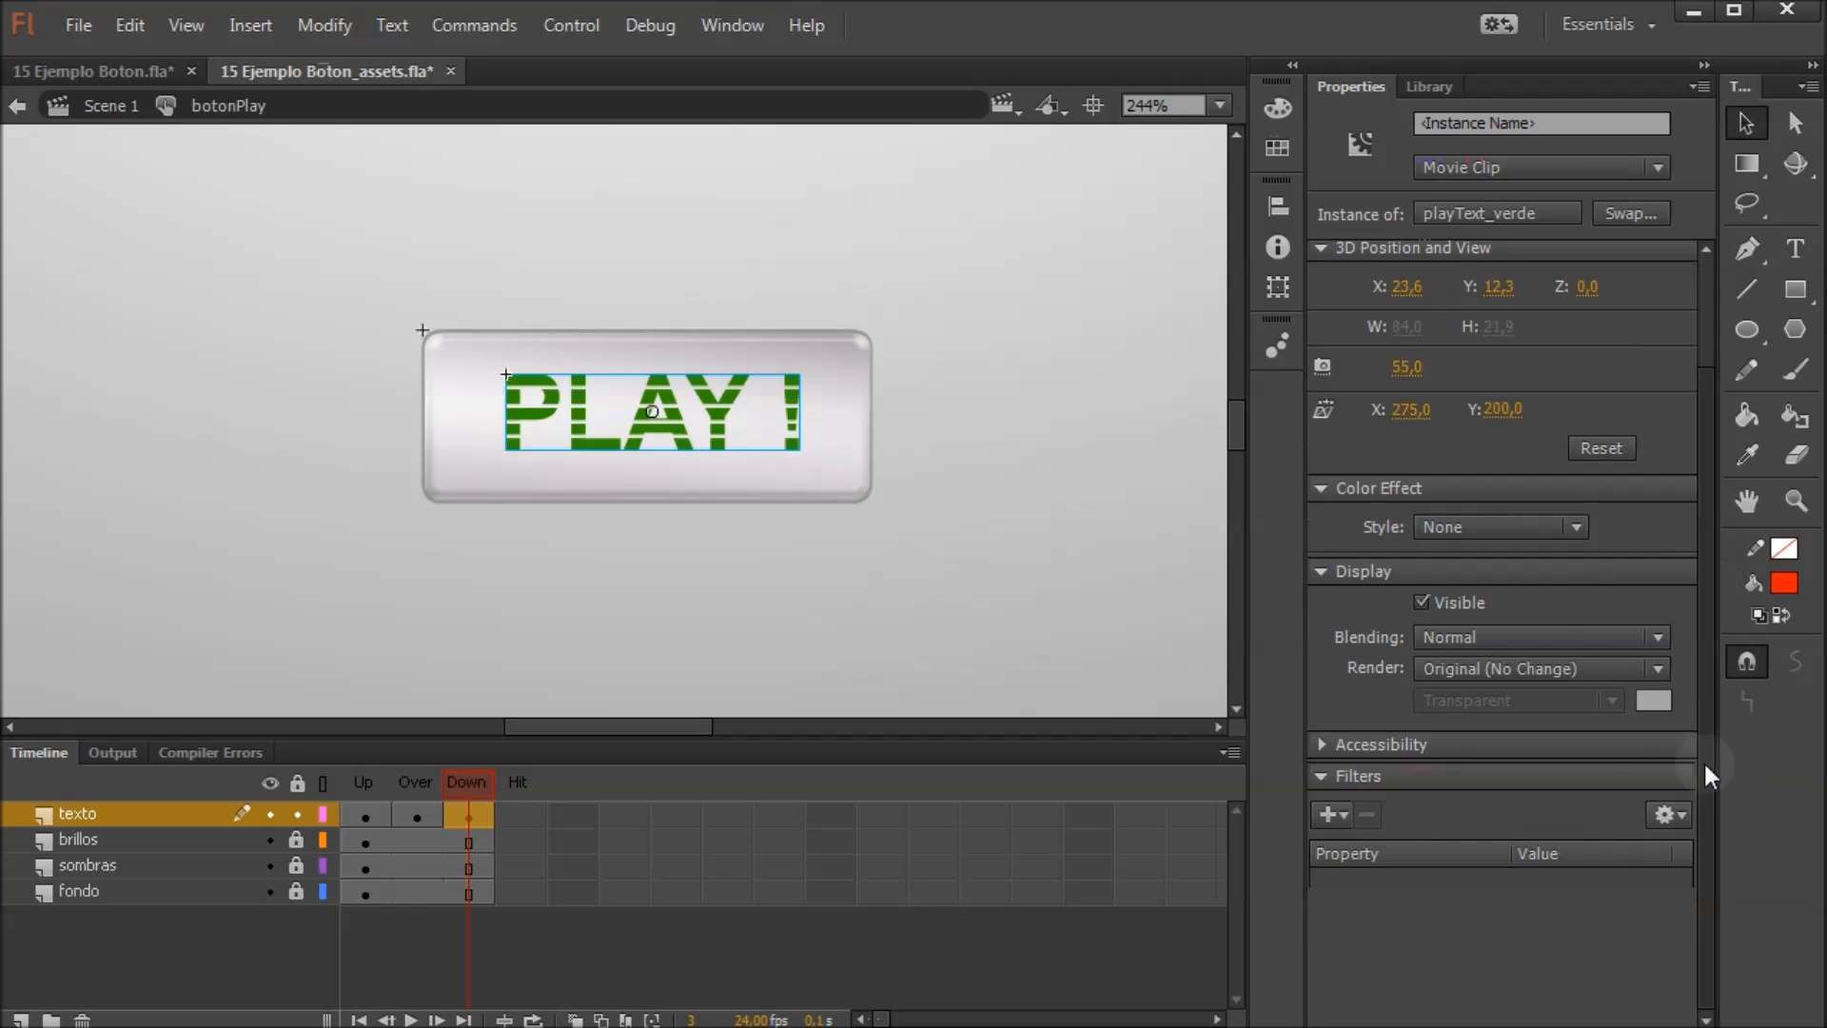
{"action": "left_click", "coordinate": [1346, 814]}
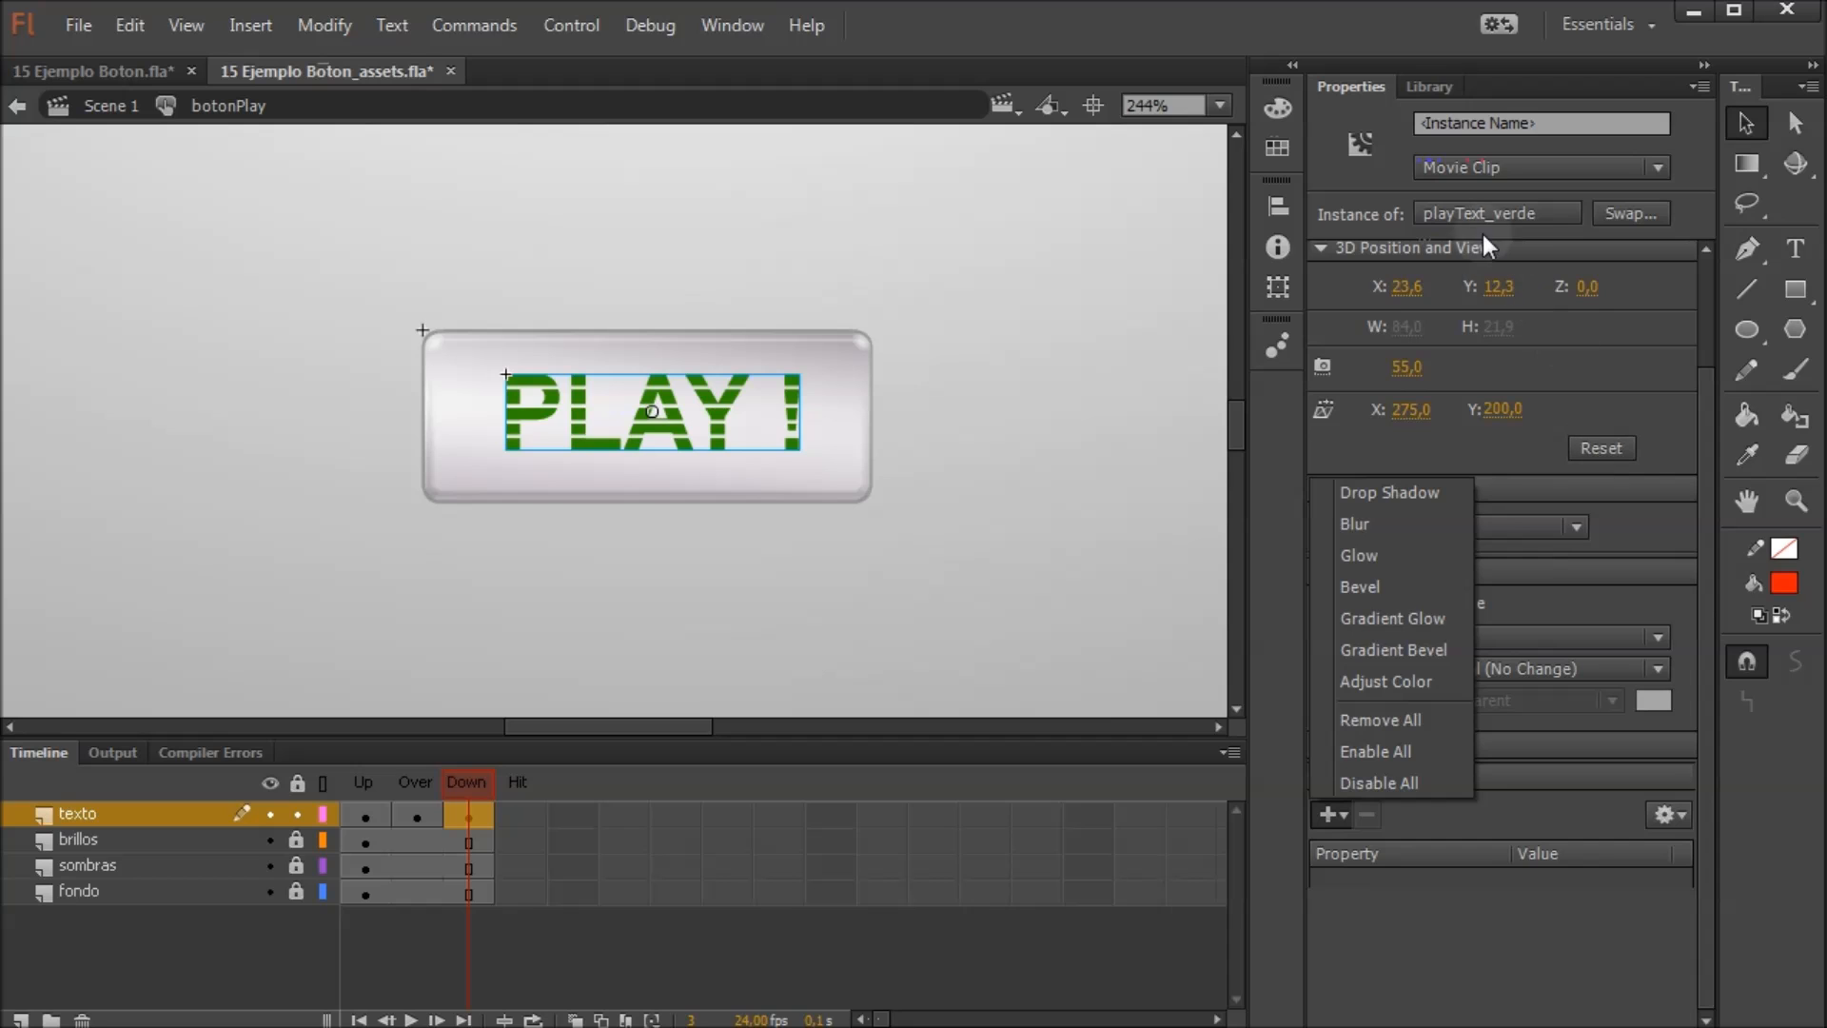
{"action": "left_click", "coordinate": [1384, 553]}
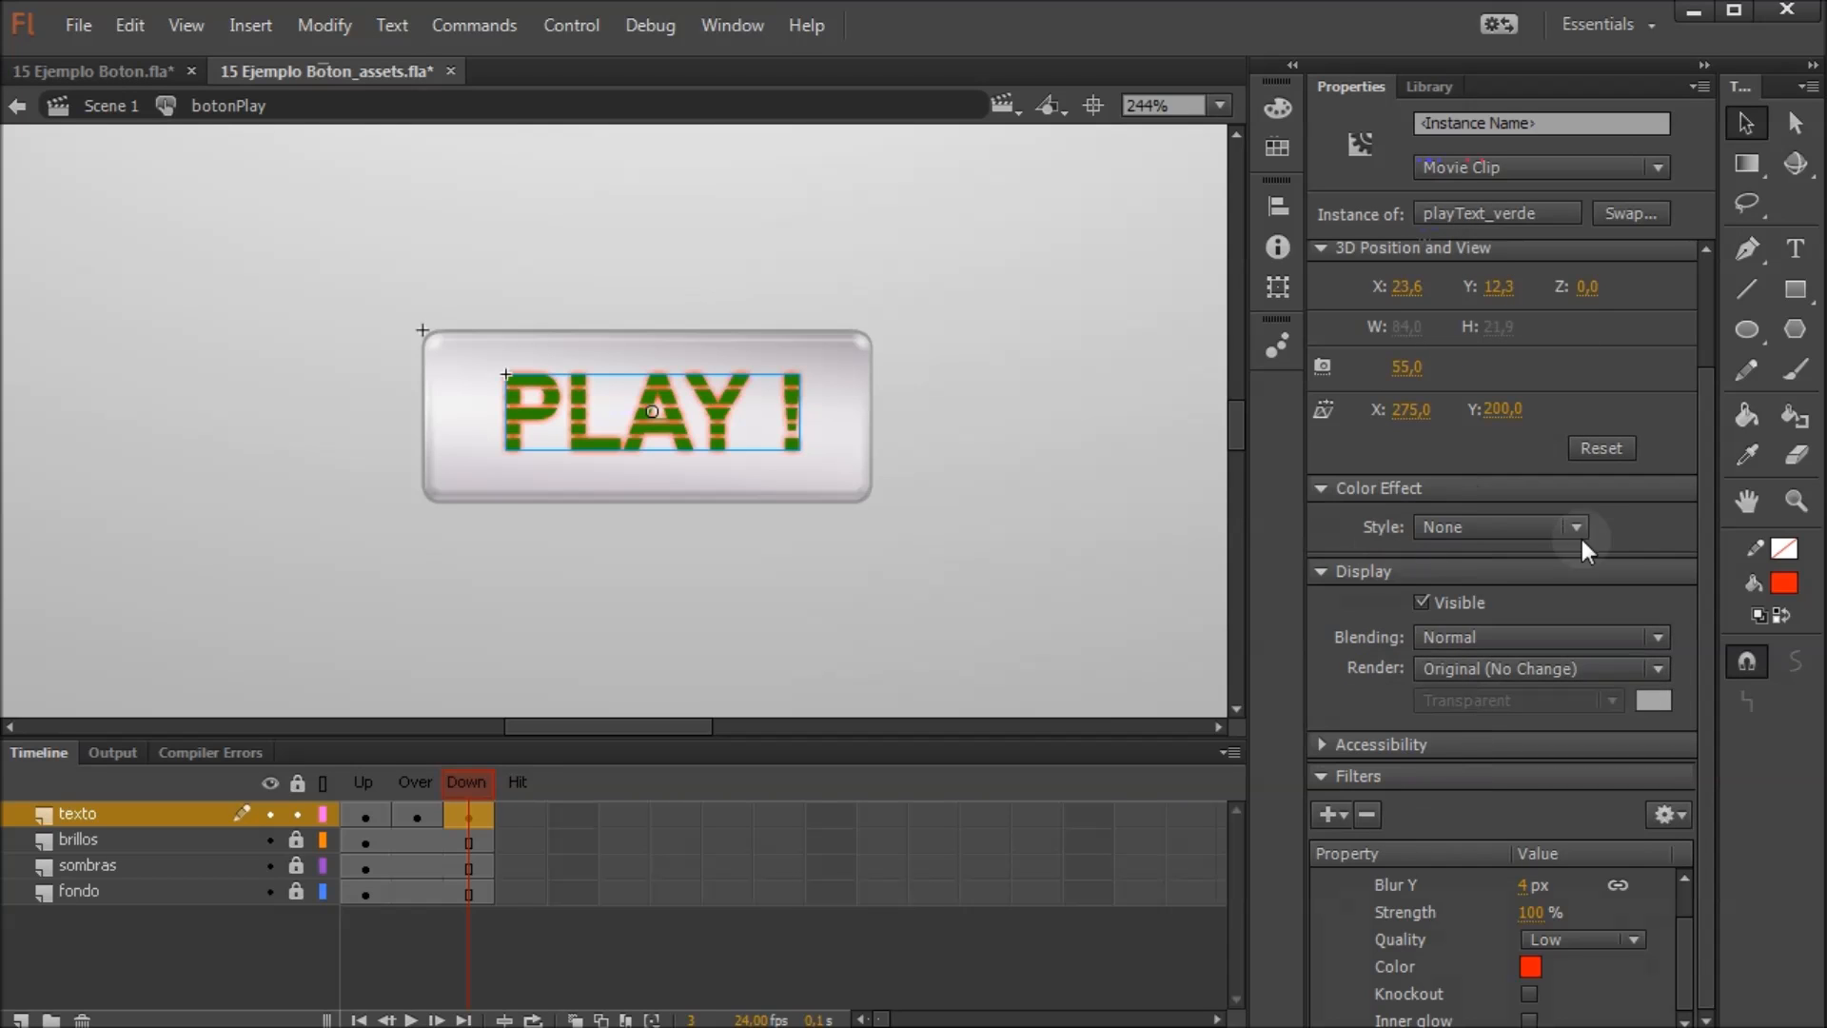
{"action": "left_click", "coordinate": [1530, 966]}
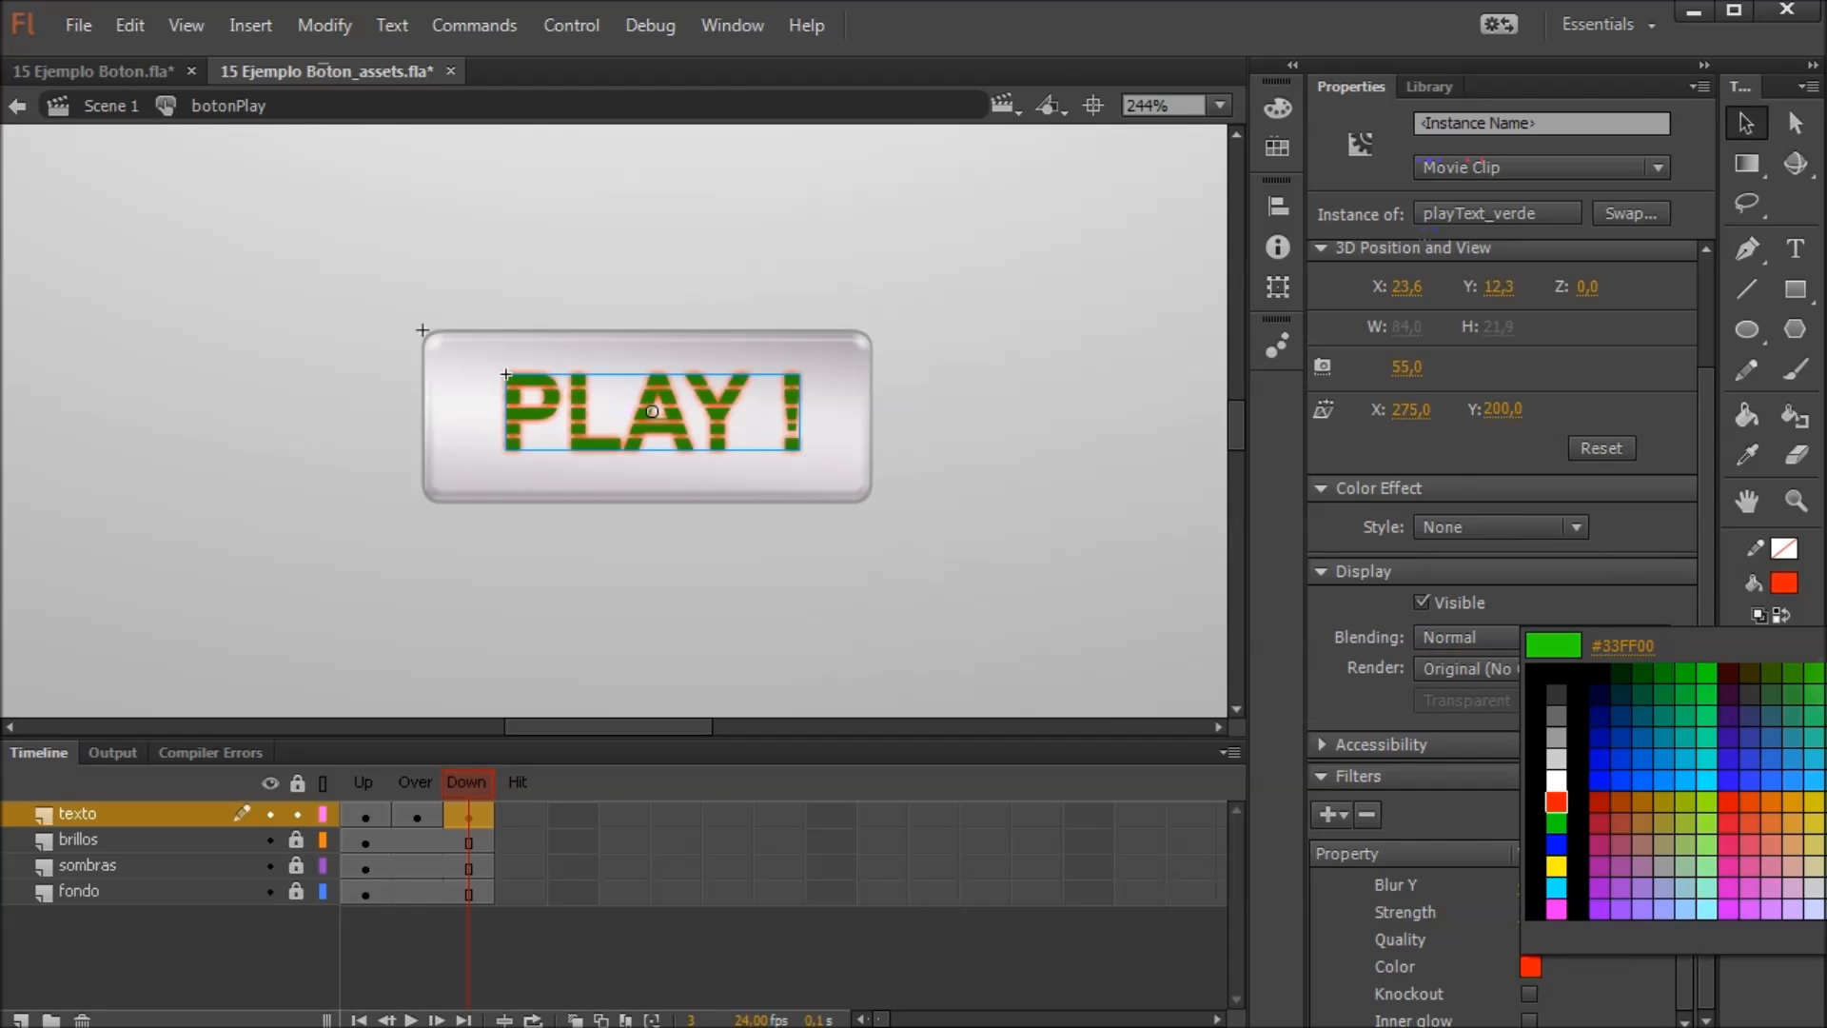
{"action": "left_click", "coordinate": [1785, 736]}
{"action": "left_click_drag", "start_coordinate": [1526, 887], "coordinate": [1546, 888]}
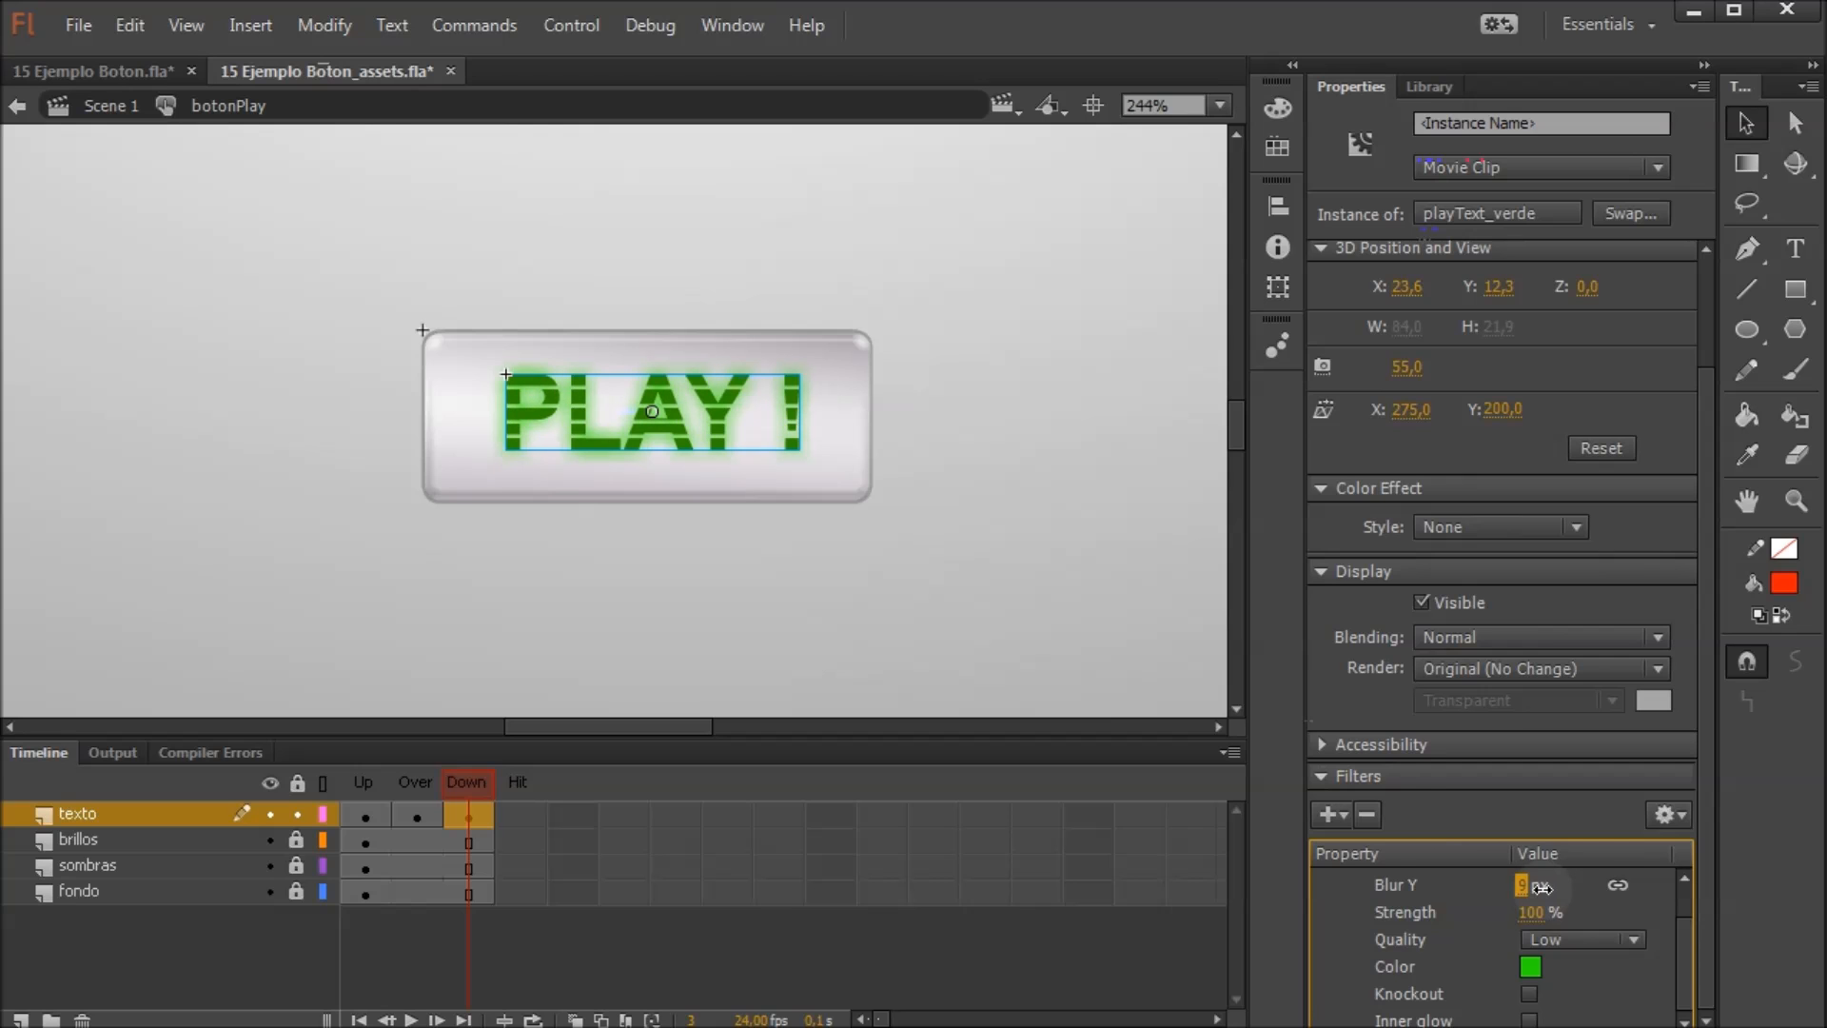
{"action": "left_click", "coordinate": [1530, 966]}
{"action": "left_click", "coordinate": [1817, 673]}
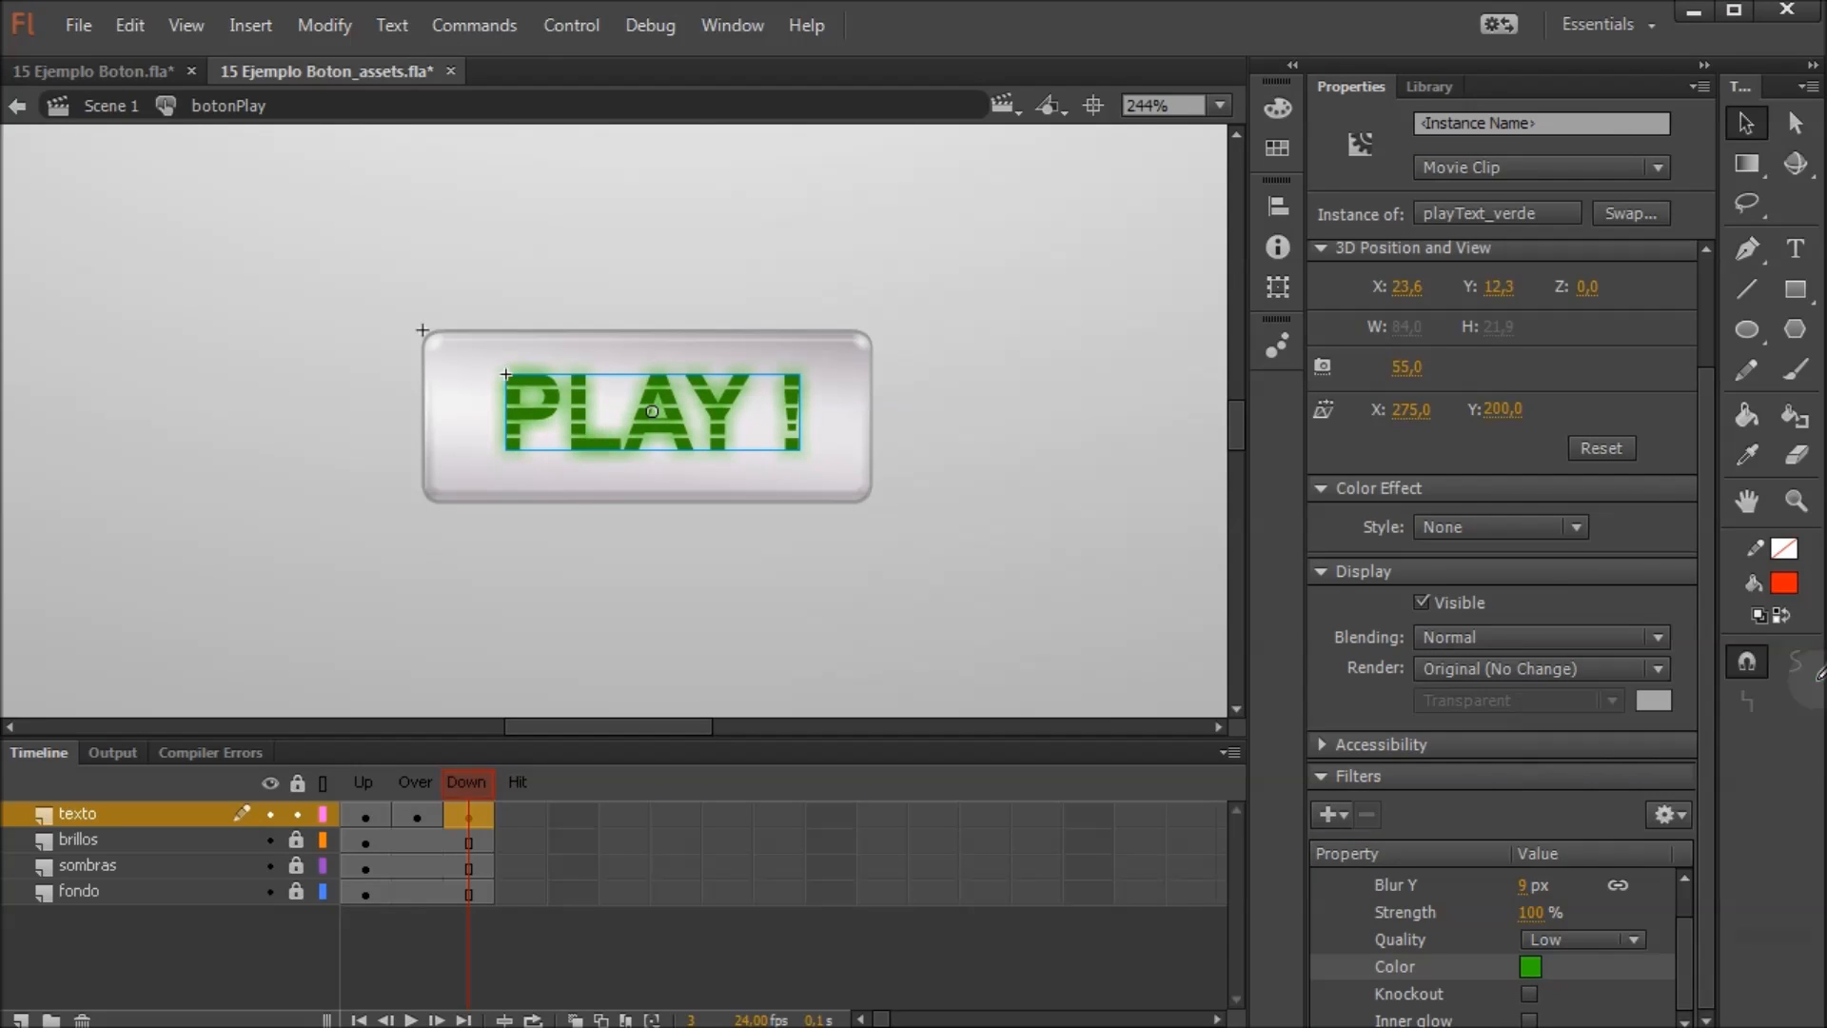
Set the green glow's quality to Medium and its strength to 128%, and deselect the text
{"action": "left_click", "coordinate": [1566, 940]}
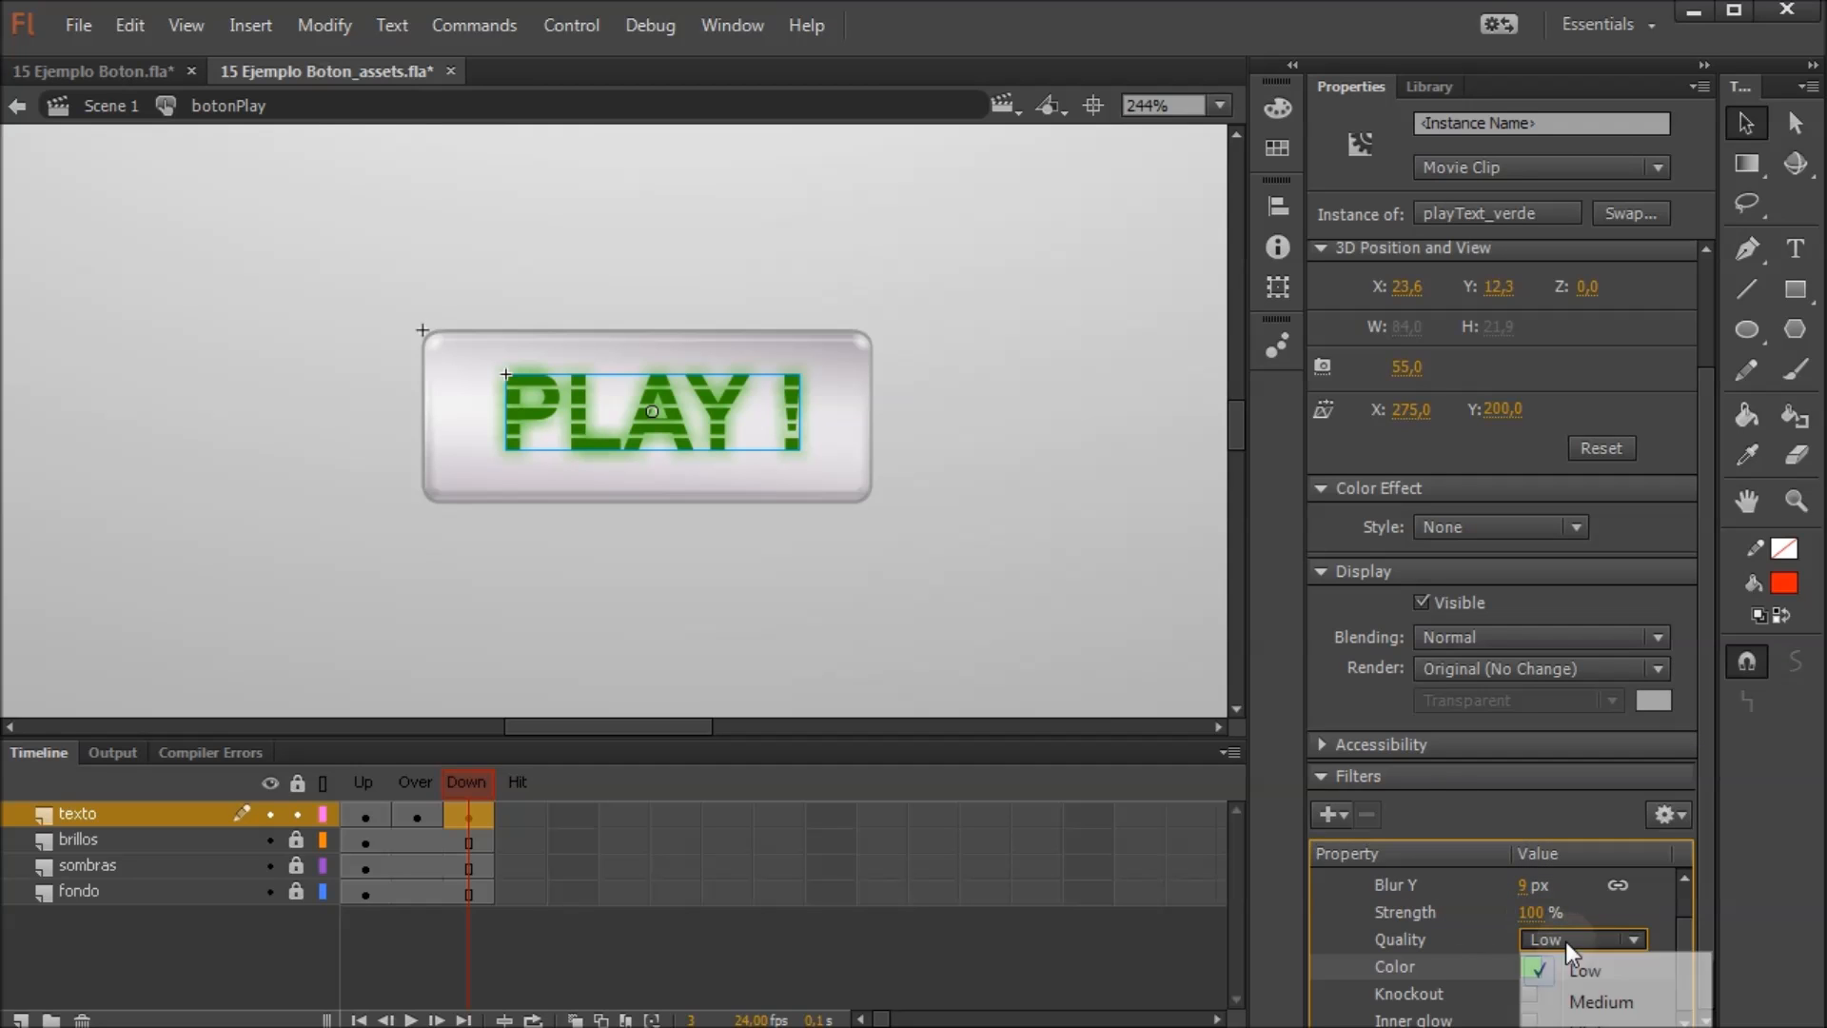
{"action": "left_click", "coordinate": [1590, 1000]}
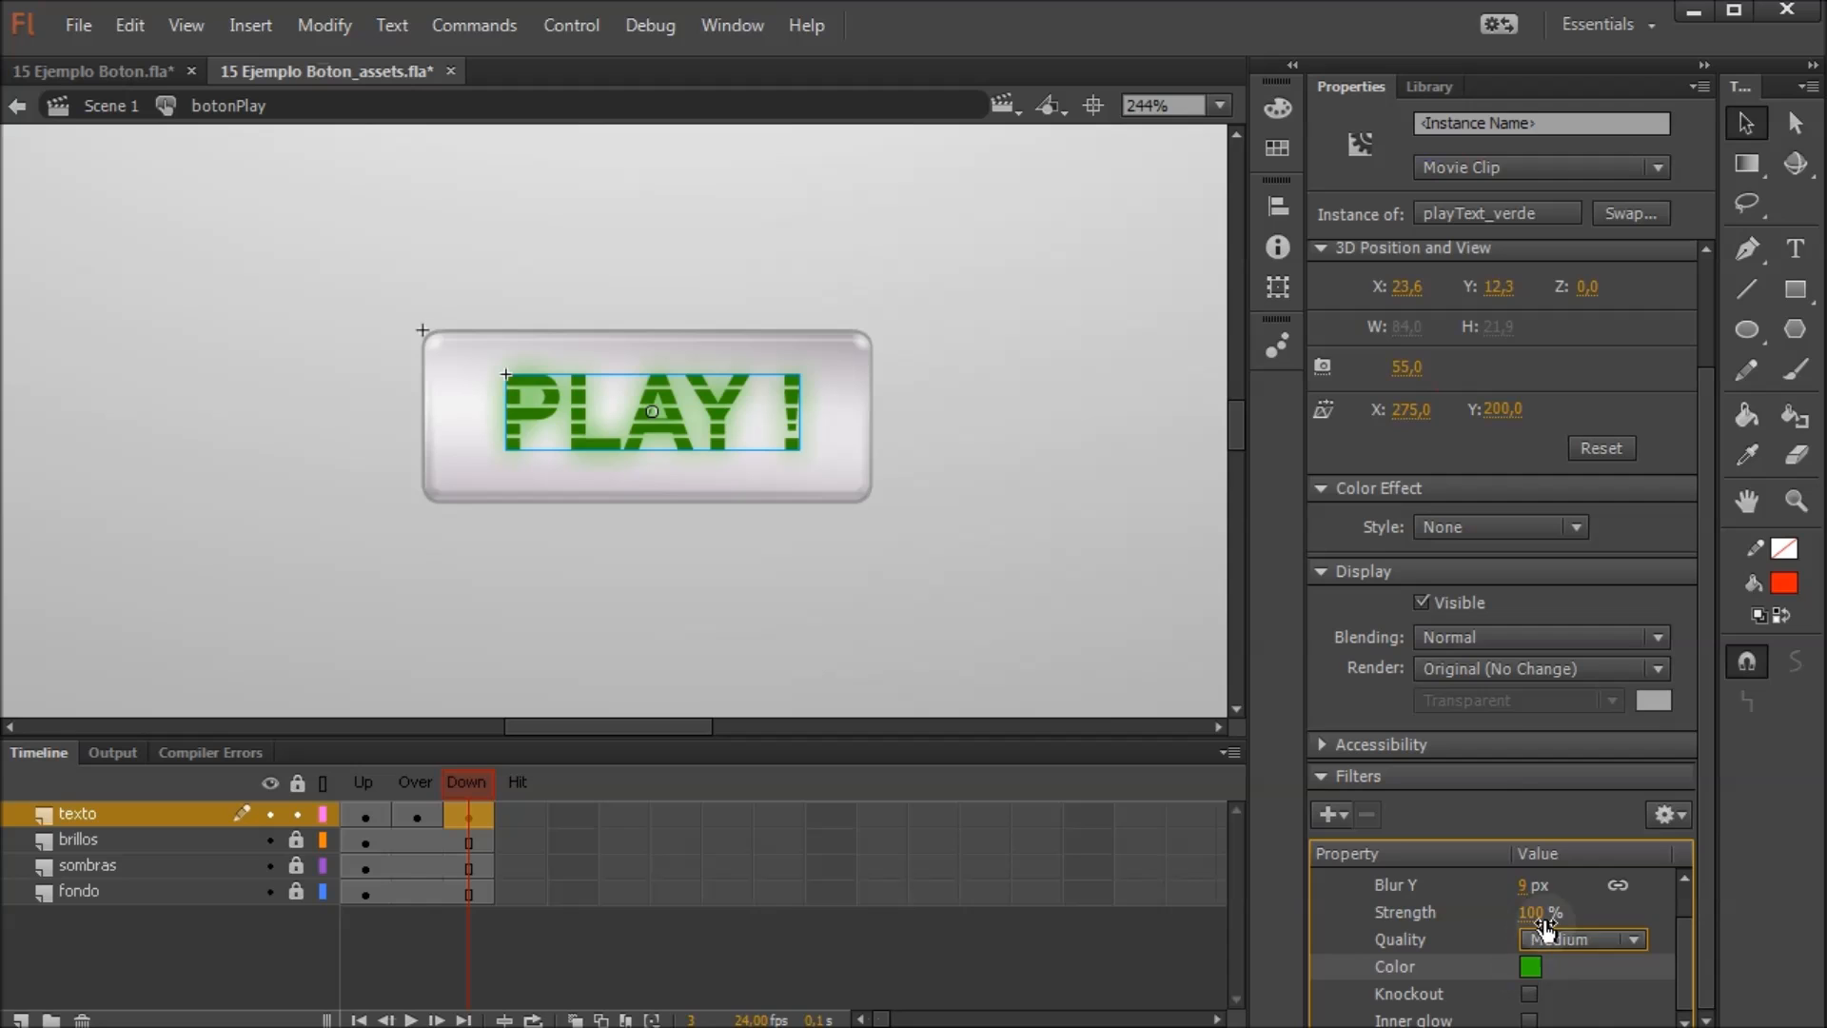
{"action": "left_click_drag", "start_coordinate": [1543, 911], "coordinate": [1586, 918]}
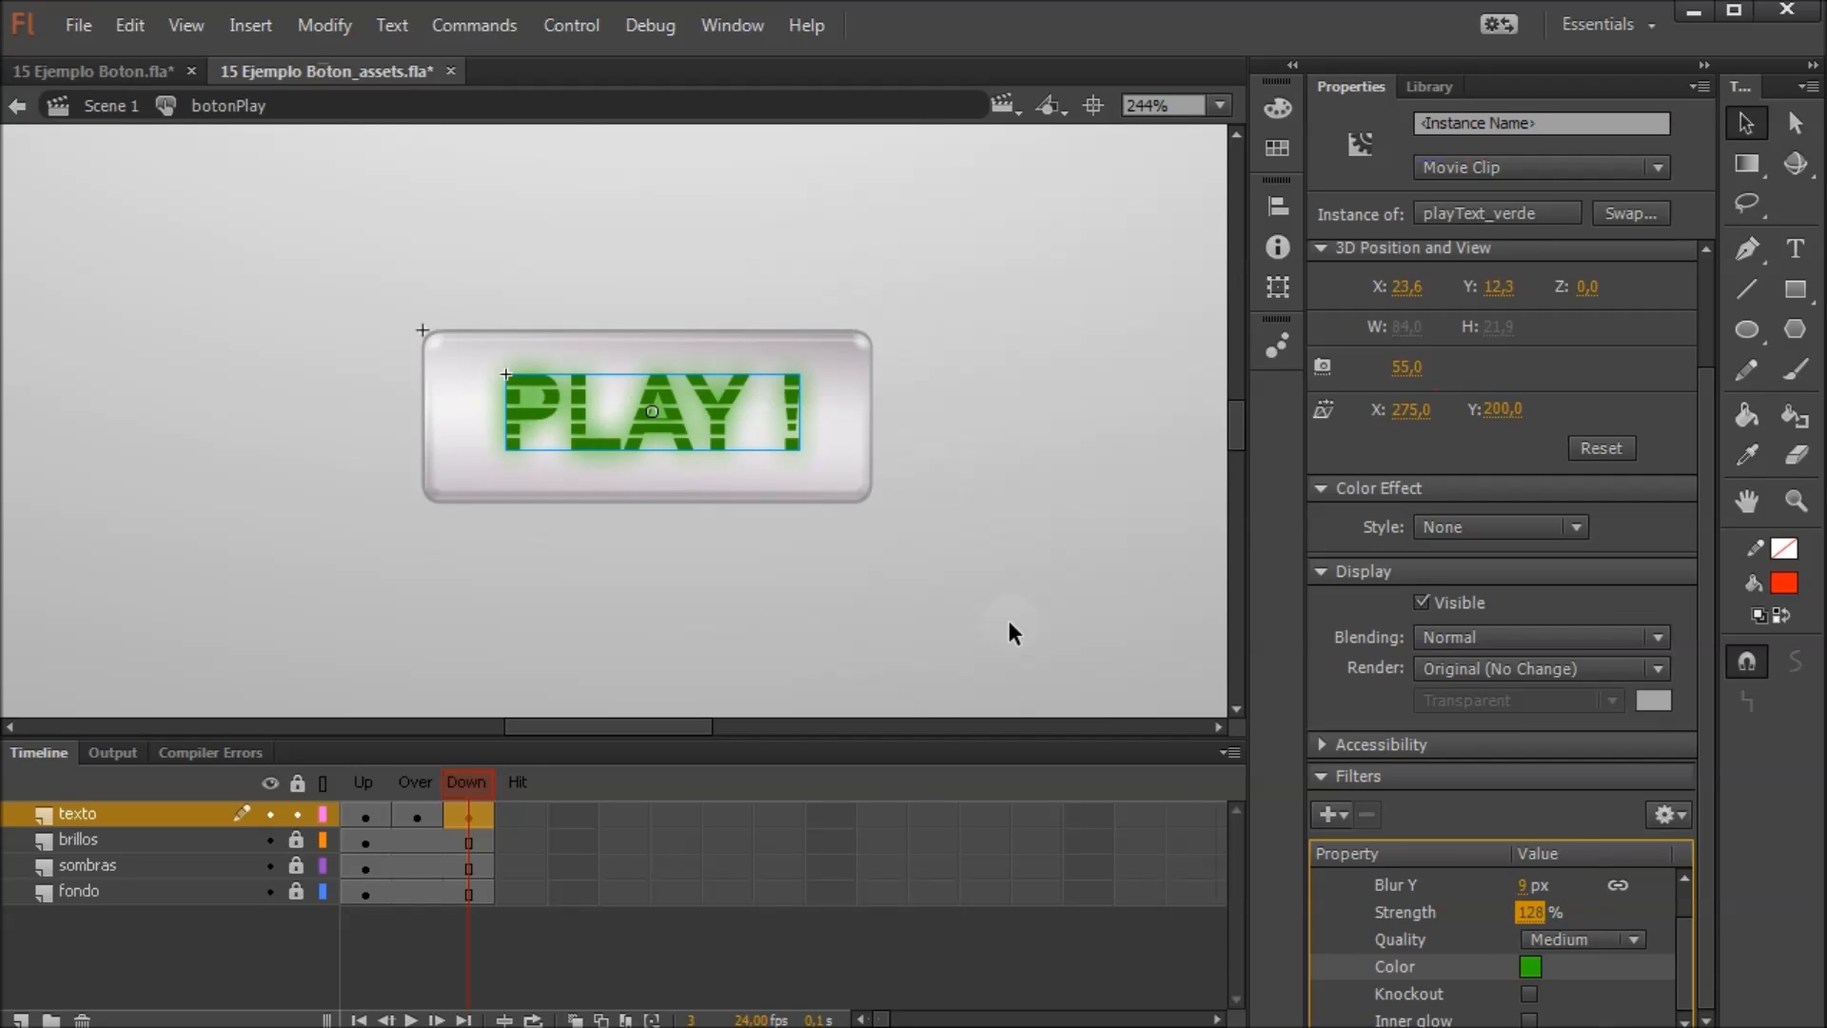
{"action": "left_click", "coordinate": [1021, 535]}
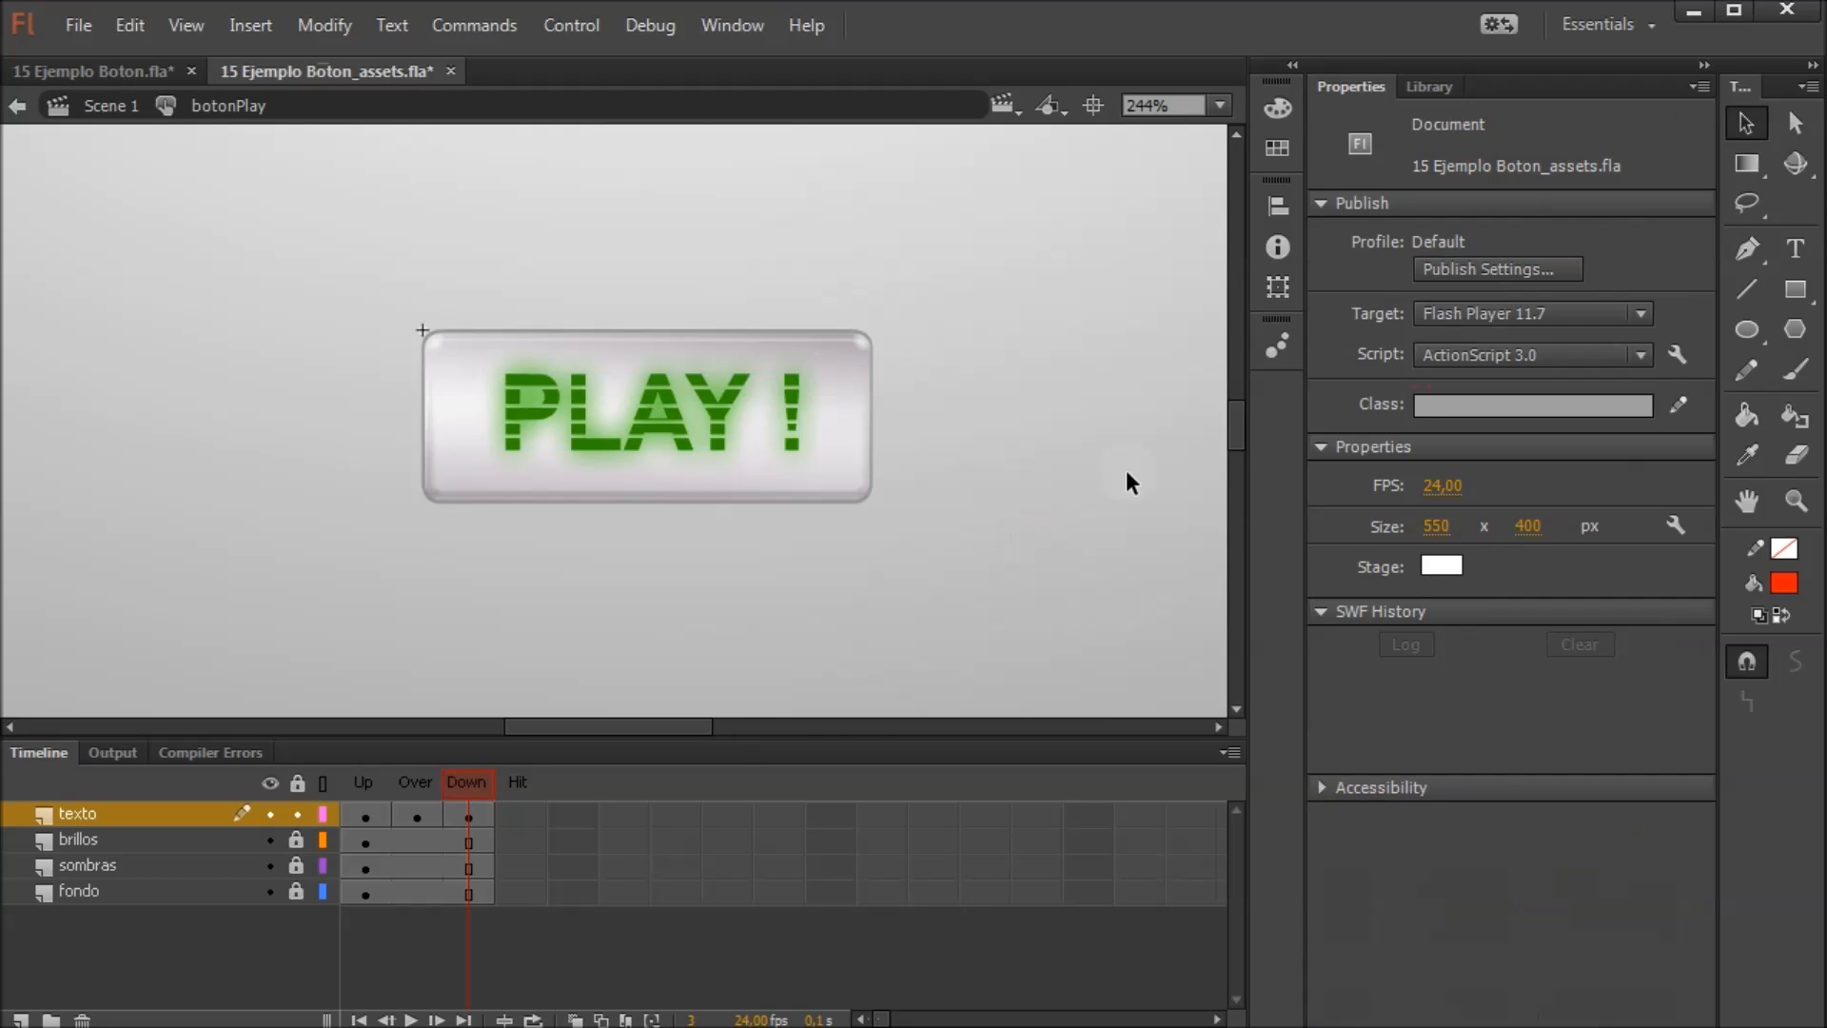
Preview the button's Up, Over and Down frames and test the button's states in the movie, closing the test window
{"action": "scroll", "coordinate": [939, 461], "scroll_direction": "down", "scroll_amount": 3}
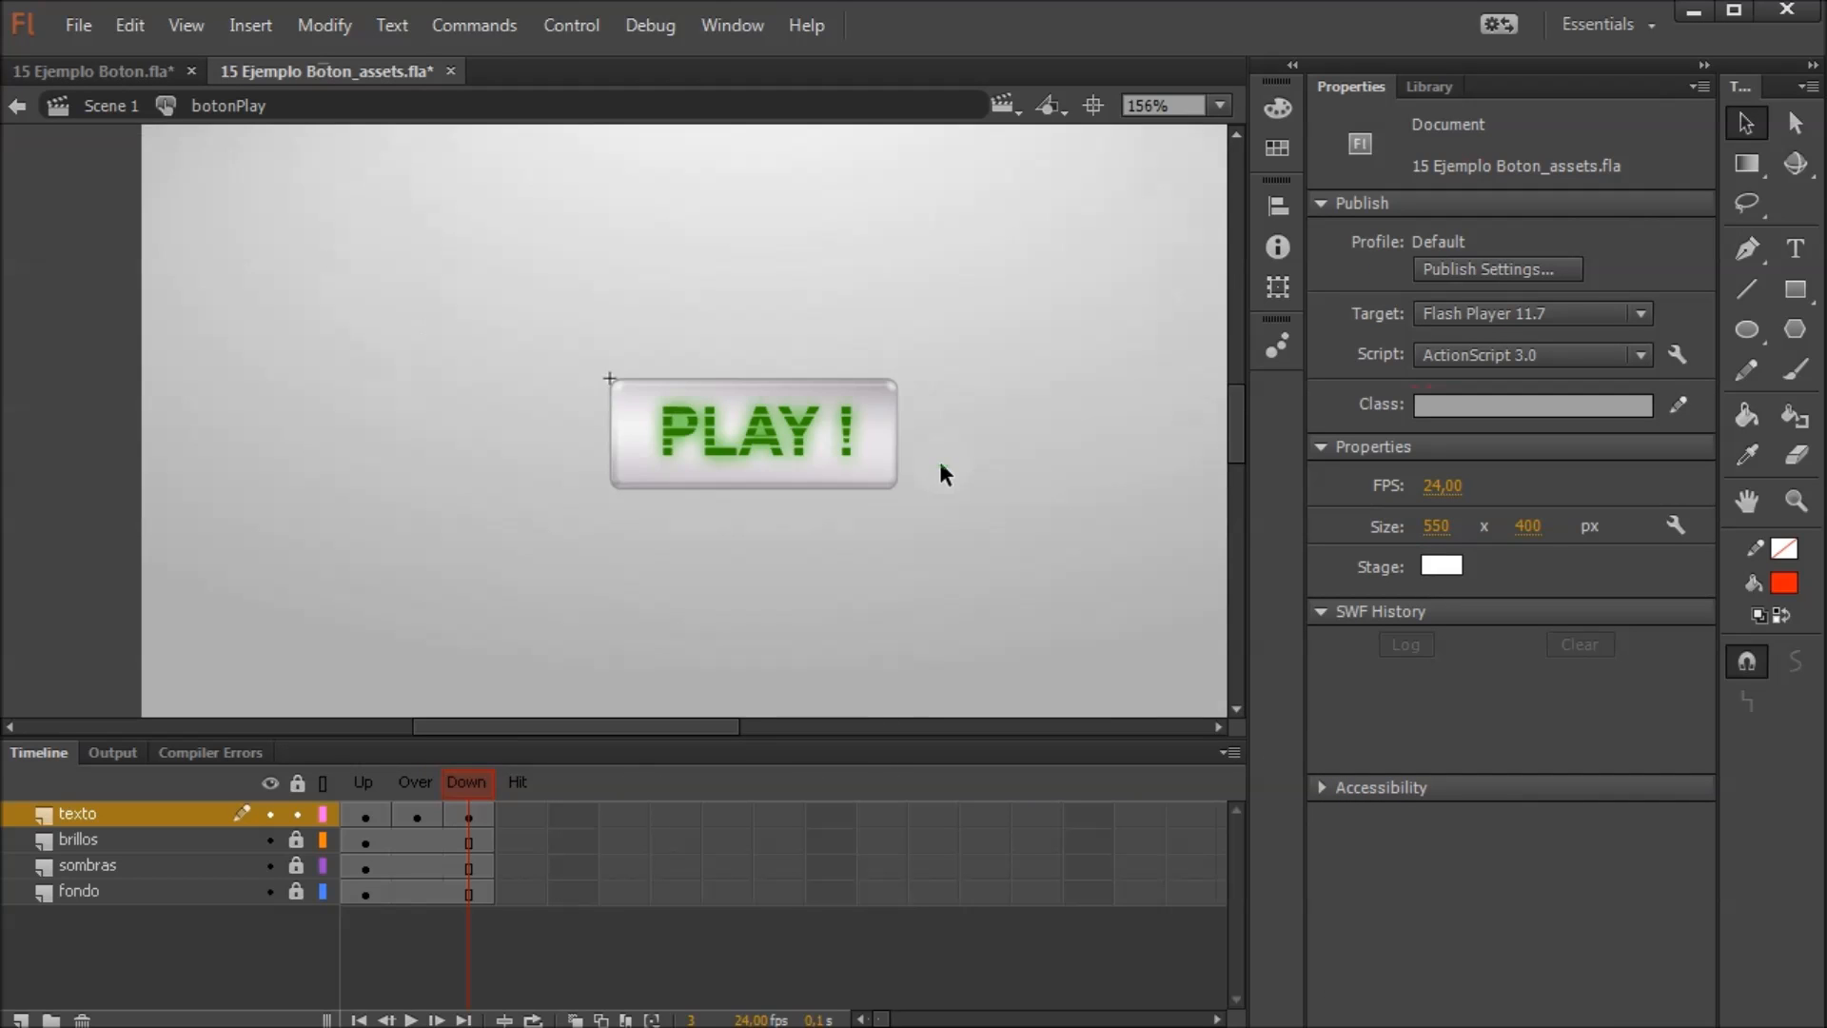
{"action": "left_click_drag", "start_coordinate": [1067, 462], "coordinate": [938, 441]}
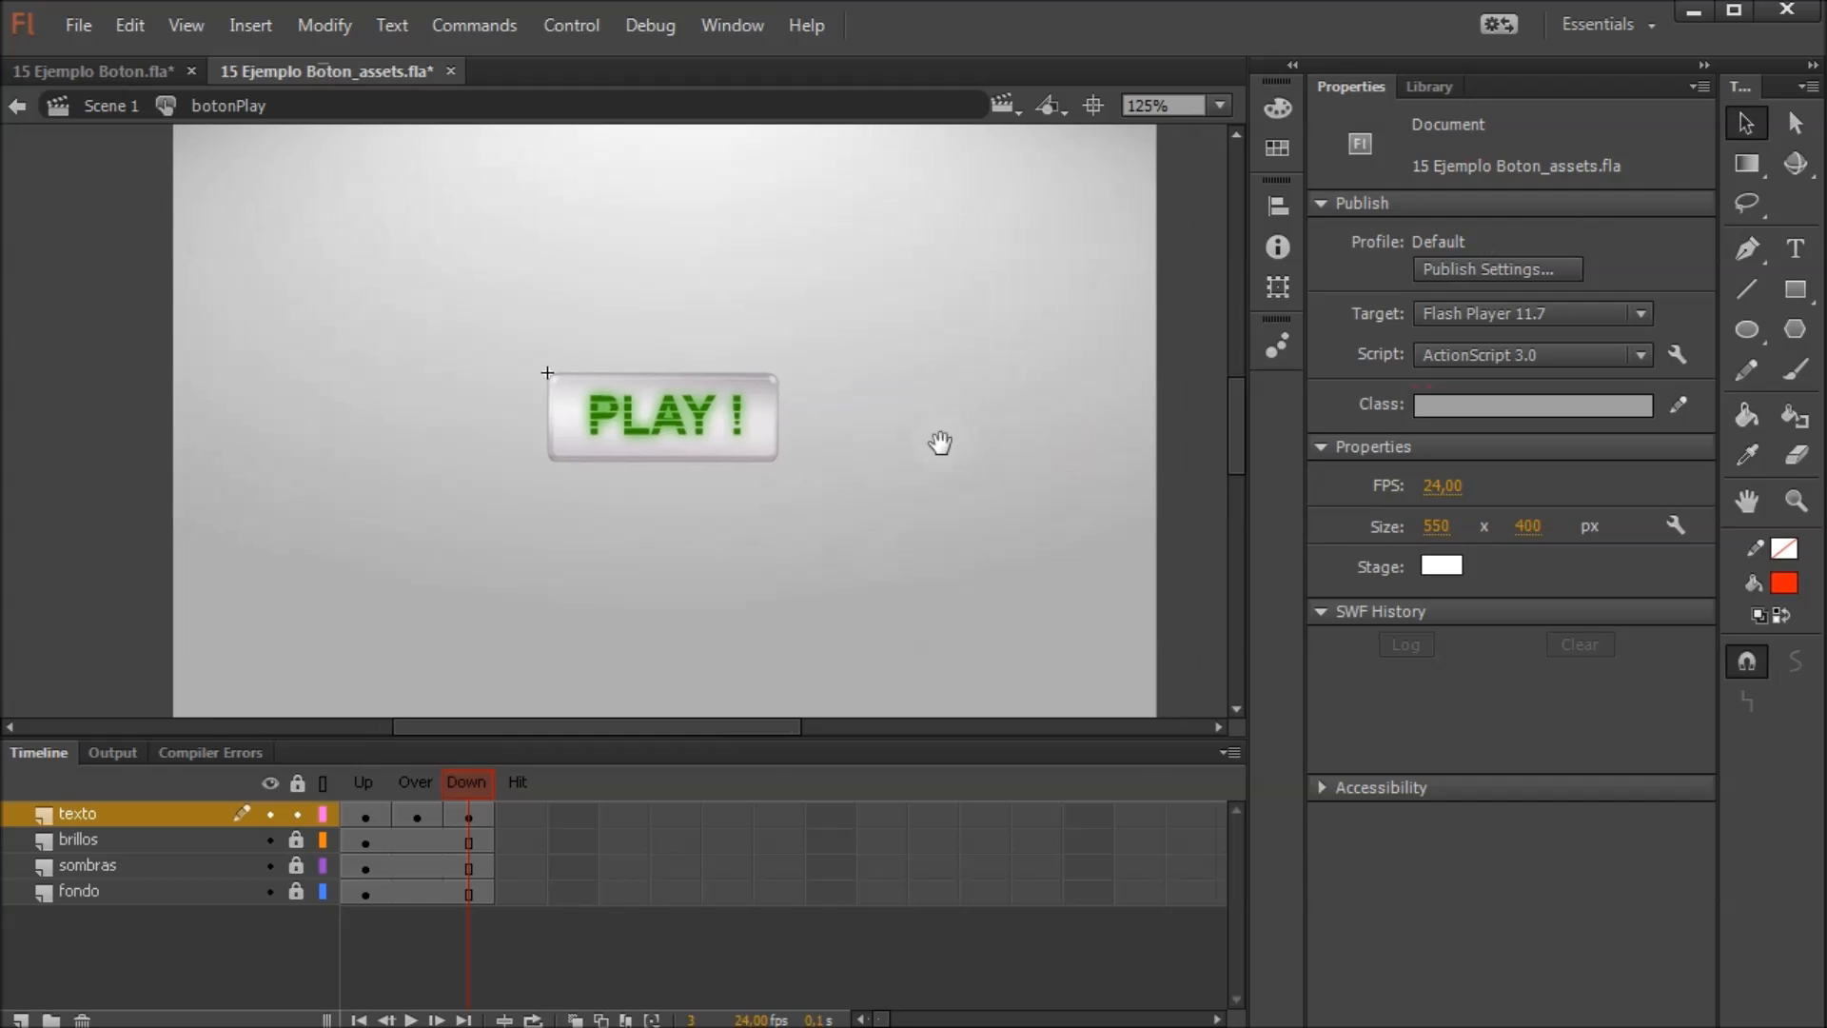
{"action": "left_click", "coordinate": [380, 784]}
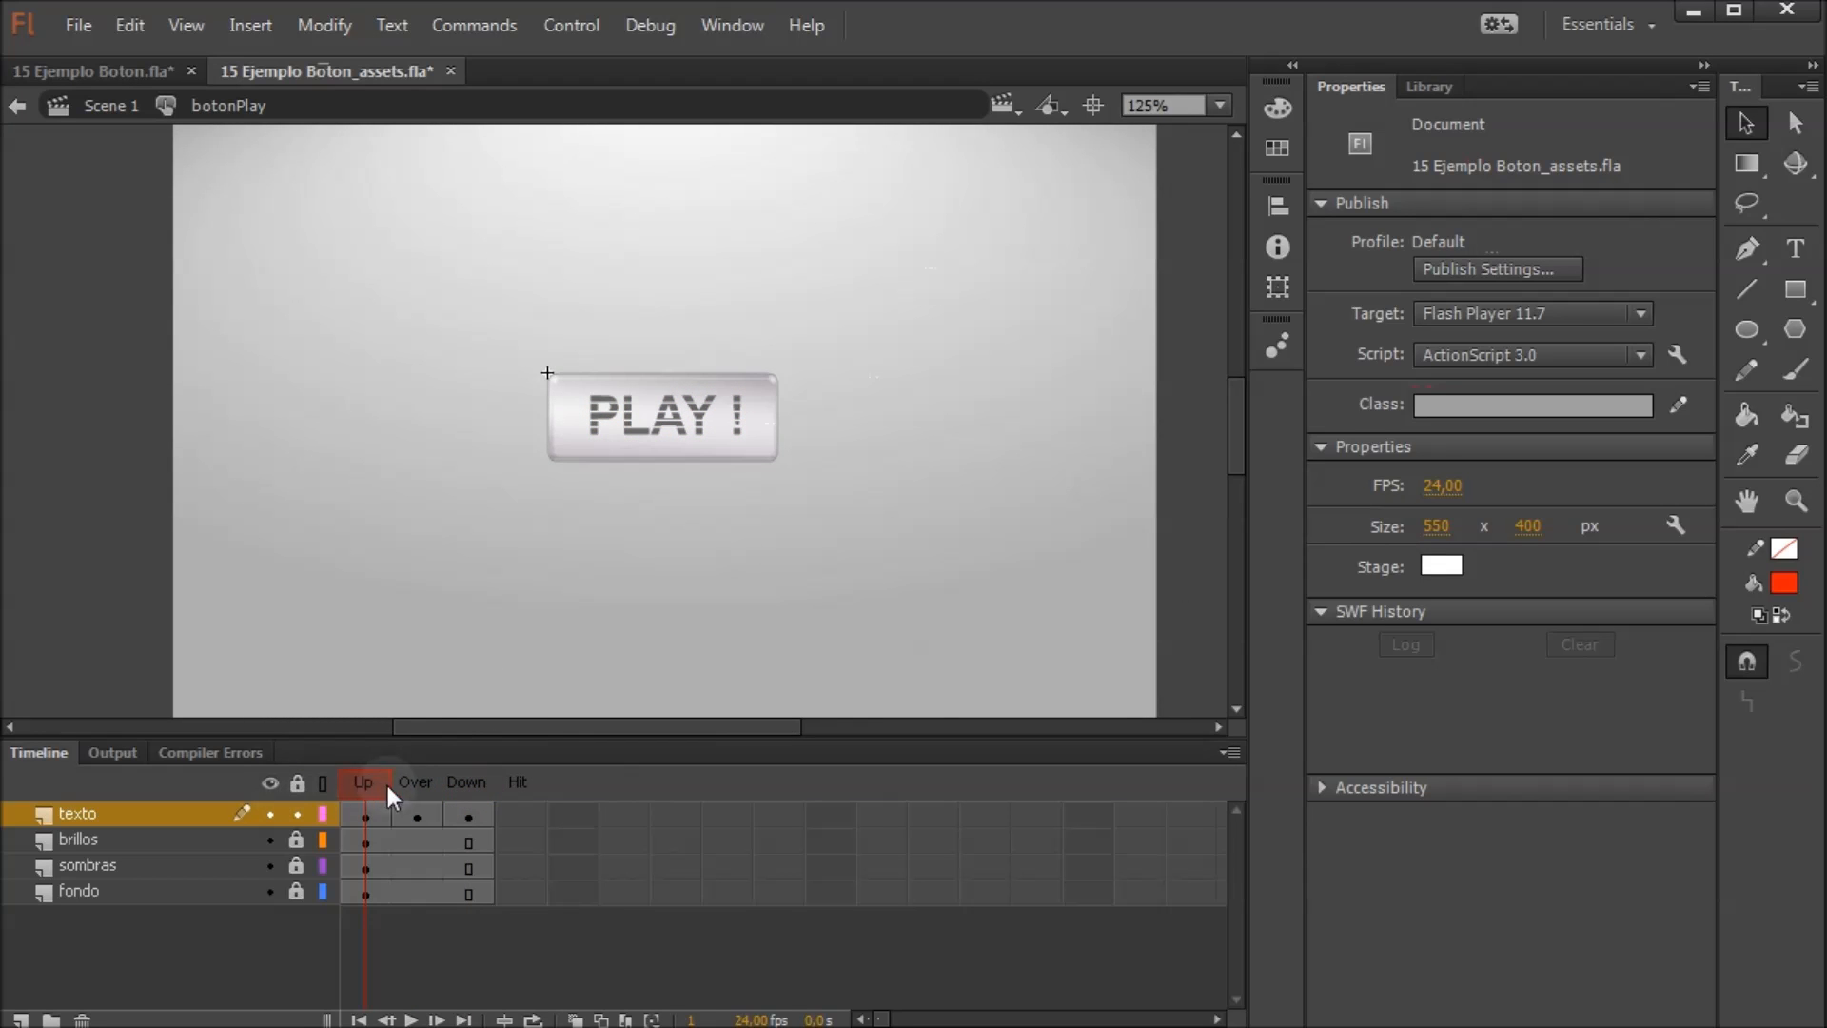
{"action": "left_click_drag", "start_coordinate": [383, 780], "coordinate": [448, 759]}
{"action": "key", "text": "ctrl+Return"}
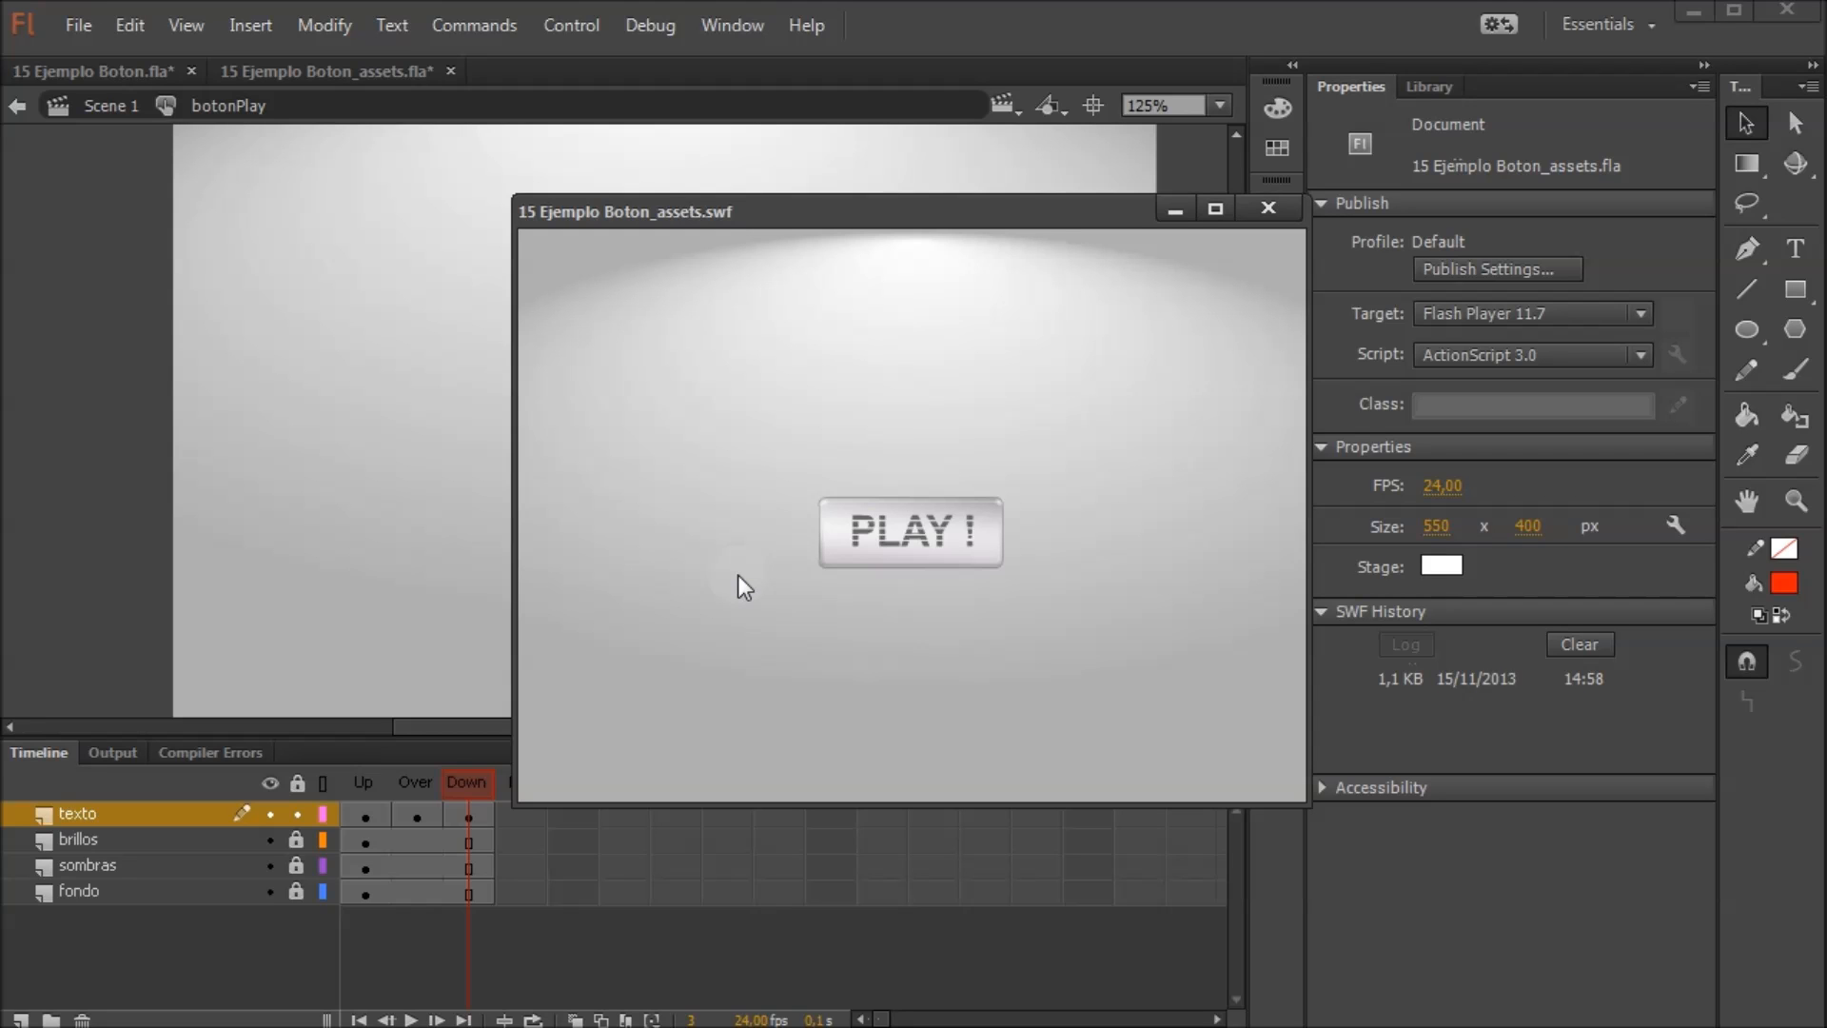
{"action": "left_click", "coordinate": [926, 552]}
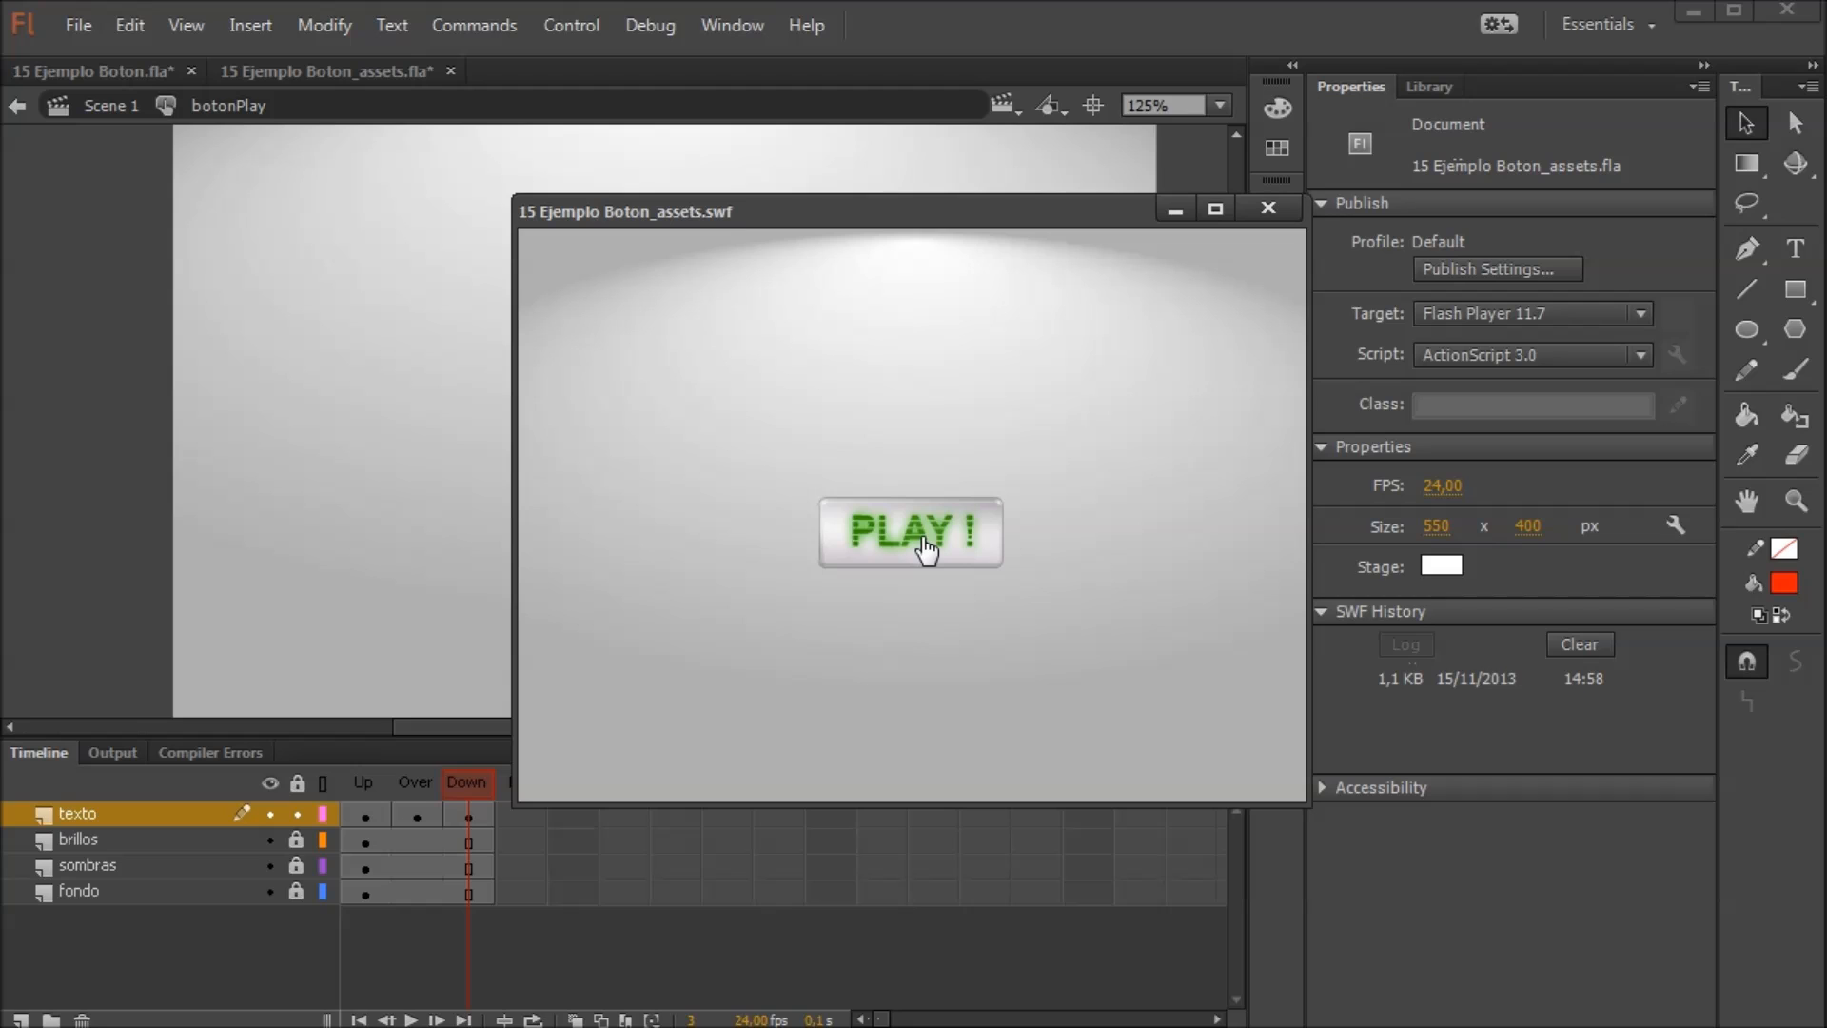
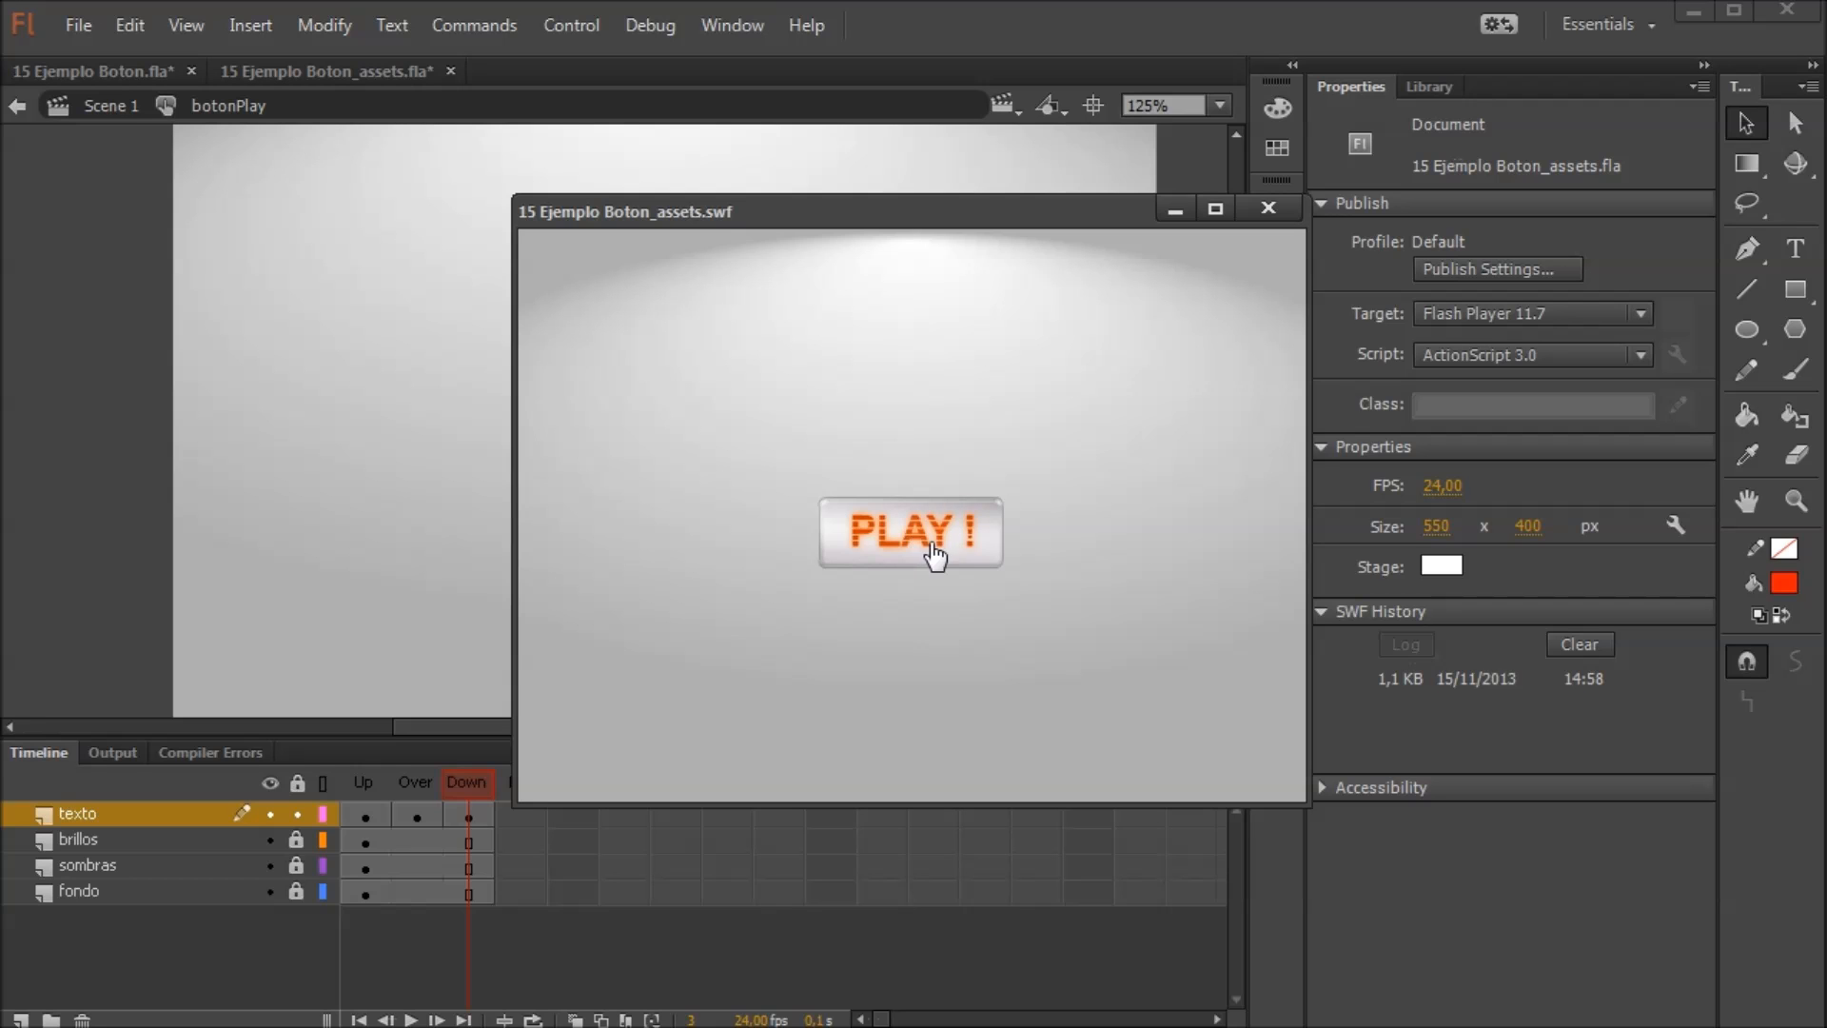
{"action": "left_click", "coordinate": [1267, 208]}
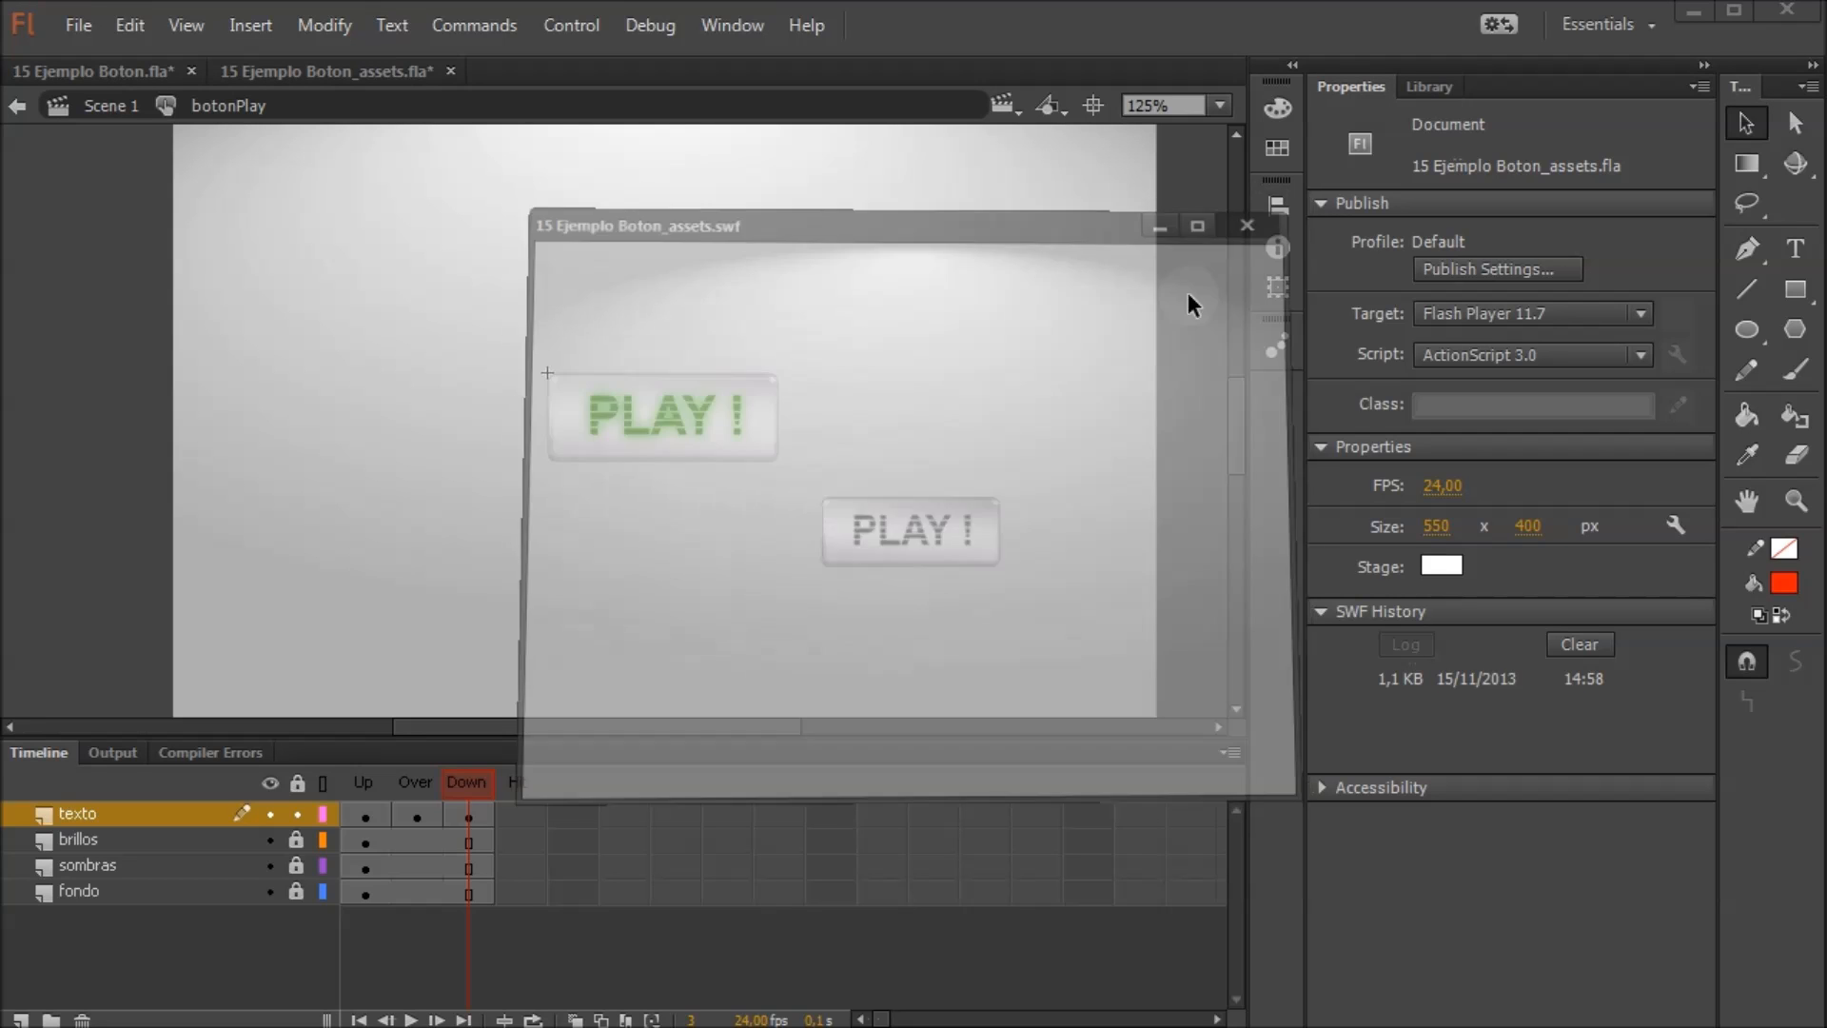
Move the playText_verde and PlayTextRojo symbols into the boton play (partes) library folder
{"action": "left_click", "coordinate": [1434, 88]}
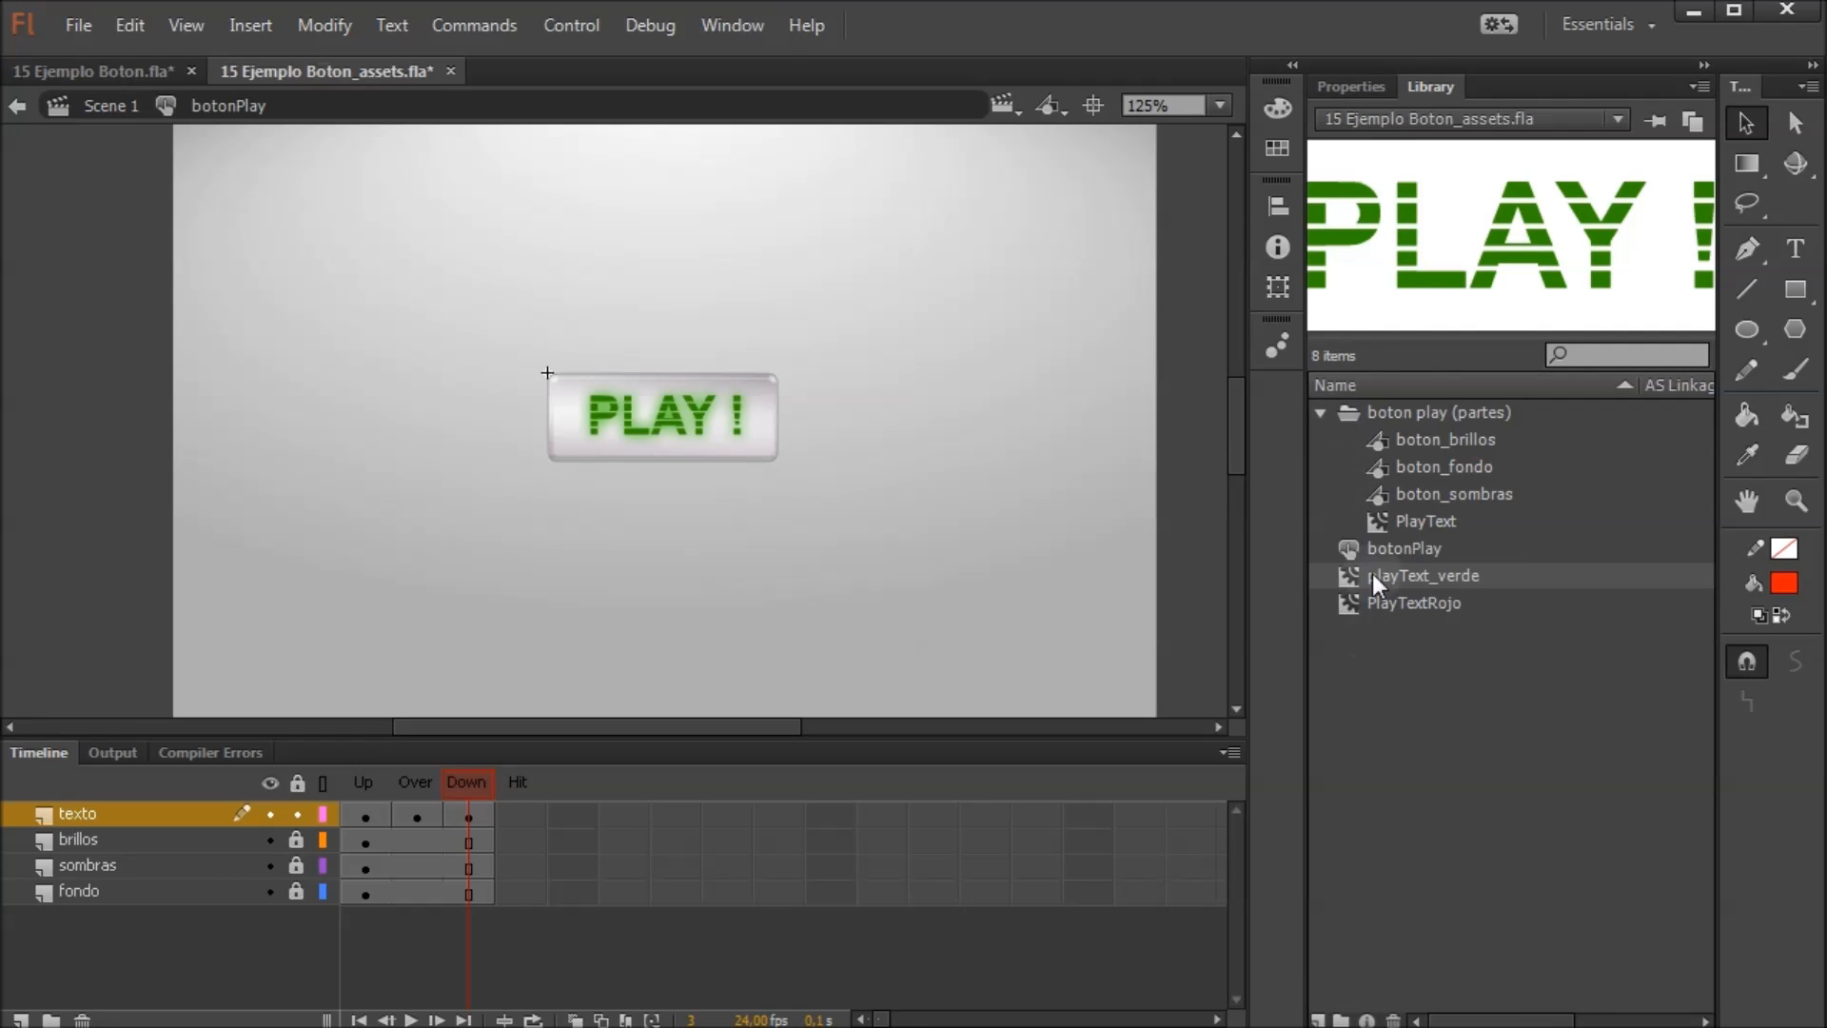
{"action": "left_click", "coordinate": [1320, 412]}
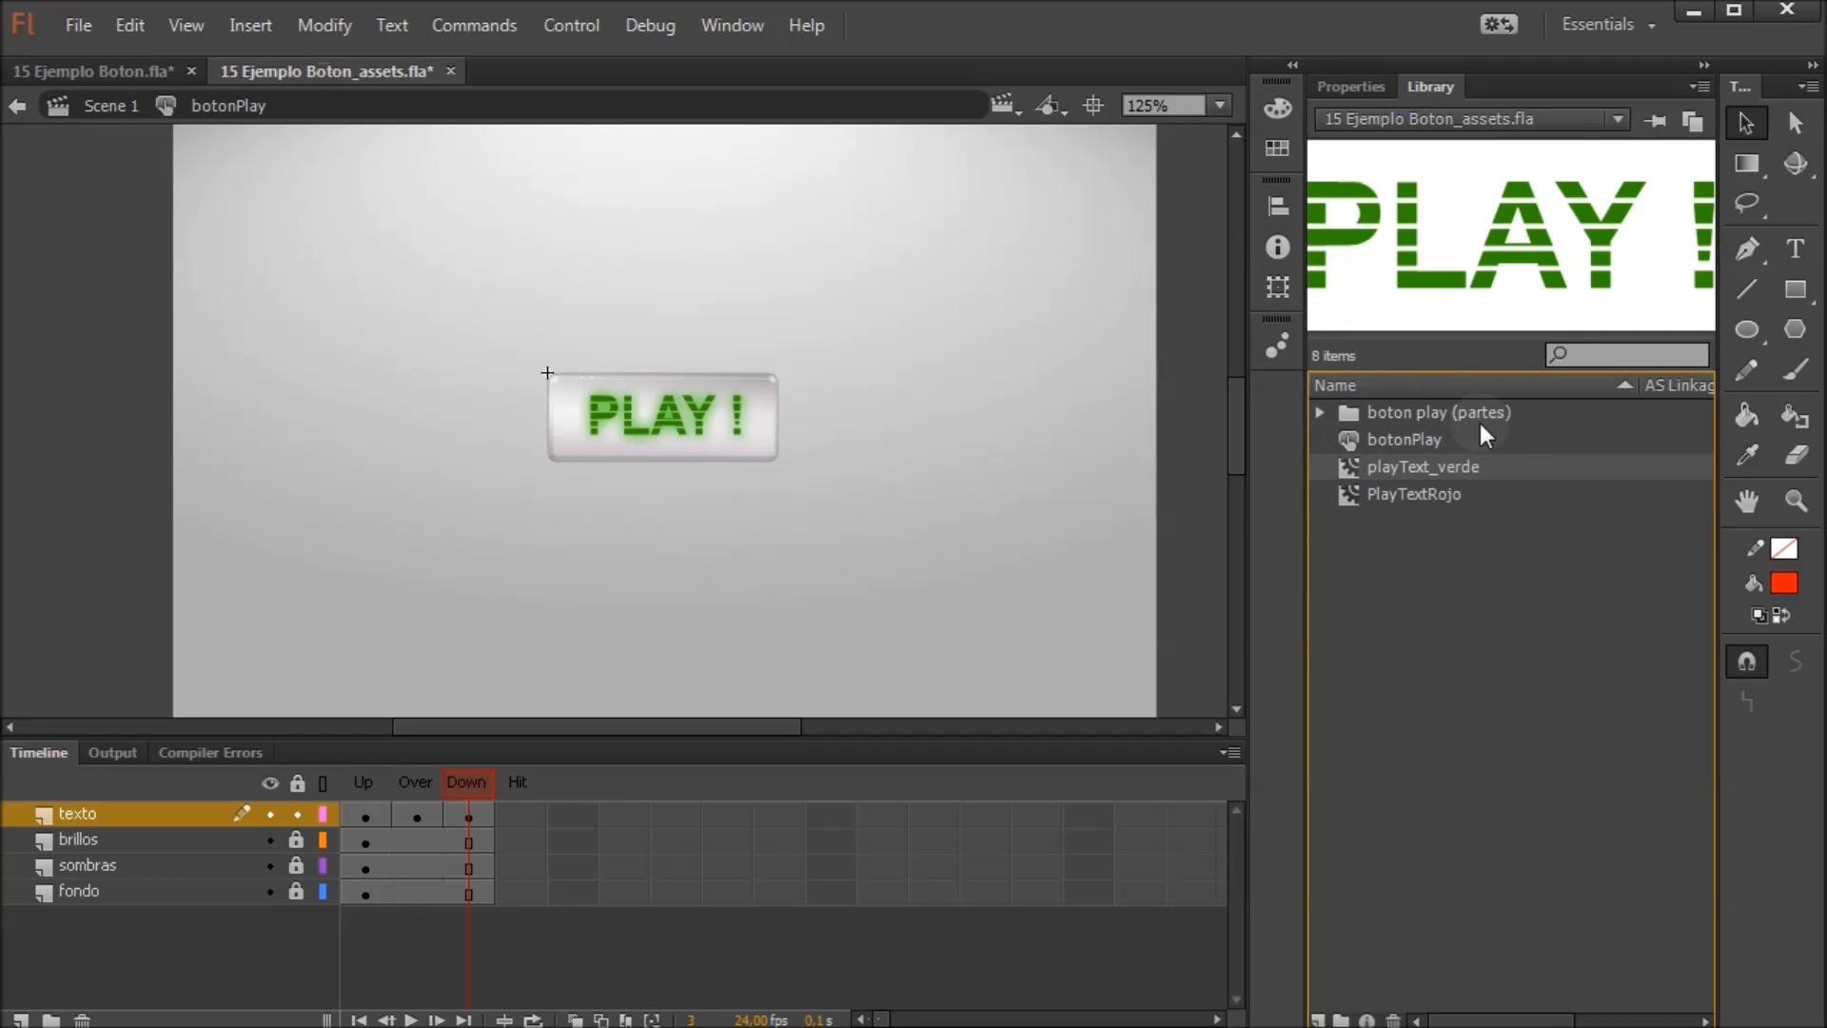
{"action": "left_click", "coordinate": [1320, 412]}
{"action": "left_click", "coordinate": [1404, 603]}
{"action": "left_click", "coordinate": [1406, 573]}
{"action": "left_click", "coordinate": [1403, 607]}
{"action": "left_click", "coordinate": [1412, 582]}
{"action": "left_click", "coordinate": [1411, 592]}
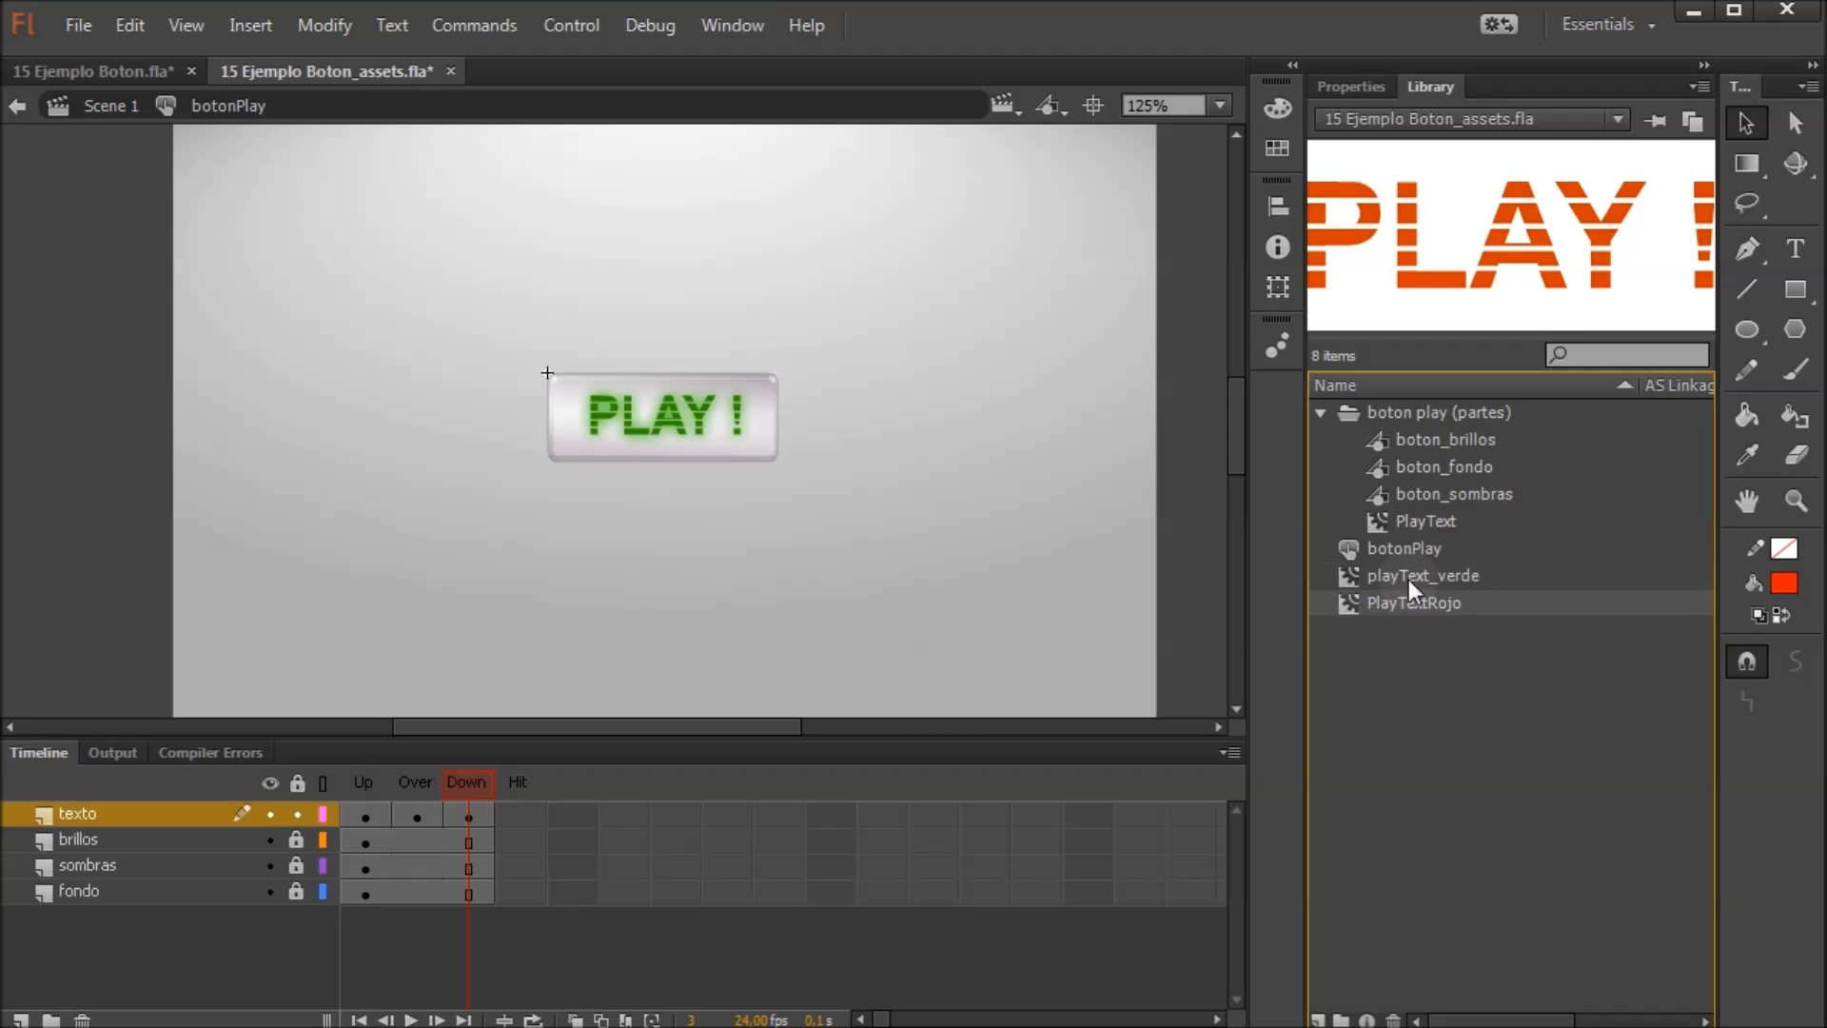
{"action": "left_click", "coordinate": [1412, 581], "text": "shift"}
{"action": "left_click_drag", "start_coordinate": [1418, 578], "coordinate": [1465, 436]}
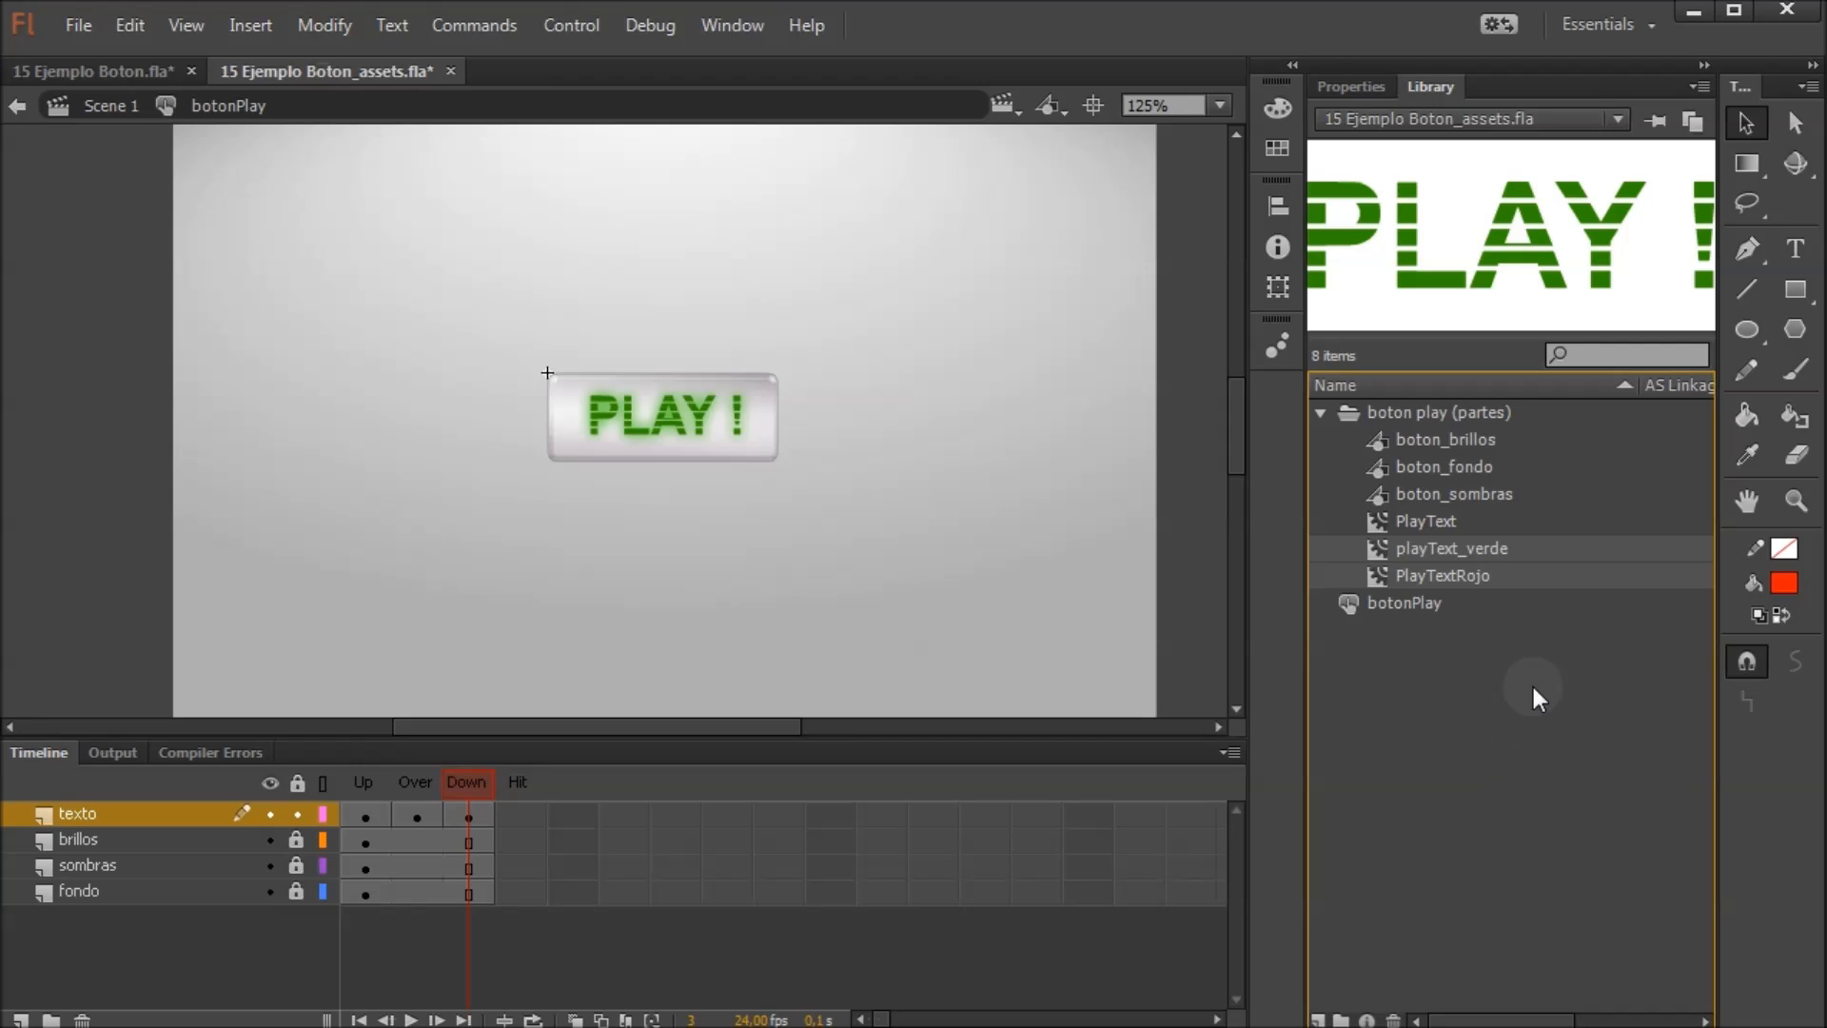
Examine the library previews of the button shape and text symbols inside the boton play (partes) folder
{"action": "left_click", "coordinate": [1401, 443]}
{"action": "left_click", "coordinate": [1408, 470]}
{"action": "left_click", "coordinate": [1421, 497]}
{"action": "left_click", "coordinate": [1427, 443]}
{"action": "left_click", "coordinate": [1430, 467]}
{"action": "left_click", "coordinate": [1425, 494]}
{"action": "left_click", "coordinate": [1391, 443]}
{"action": "left_click", "coordinate": [1387, 526]}
{"action": "left_click", "coordinate": [1414, 551]}
{"action": "left_click", "coordinate": [1412, 577]}
{"action": "left_click", "coordinate": [1404, 529]}
{"action": "left_click", "coordinate": [1403, 548]}
{"action": "left_click", "coordinate": [1402, 576]}
{"action": "left_click", "coordinate": [1406, 548]}
{"action": "left_click", "coordinate": [1408, 523]}
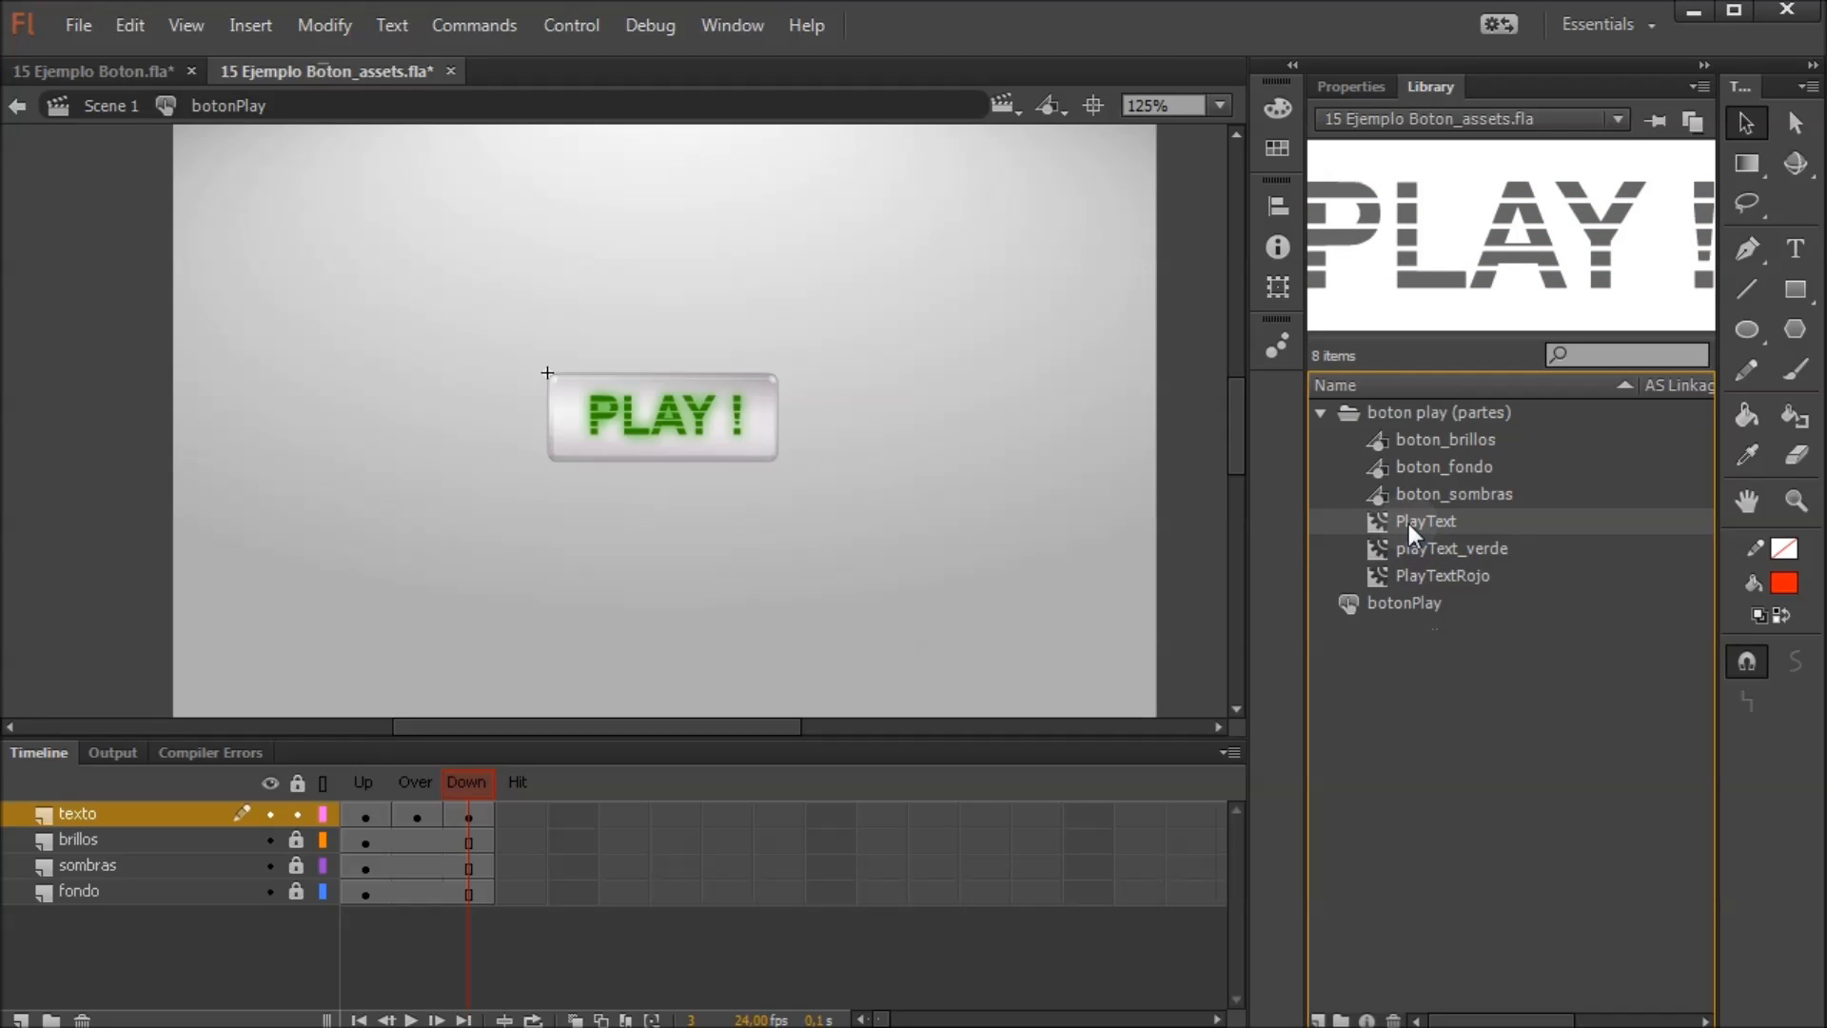
{"action": "left_click", "coordinate": [1433, 438]}
{"action": "left_click", "coordinate": [1419, 466]}
{"action": "left_click", "coordinate": [1406, 497]}
{"action": "left_click", "coordinate": [1412, 468]}
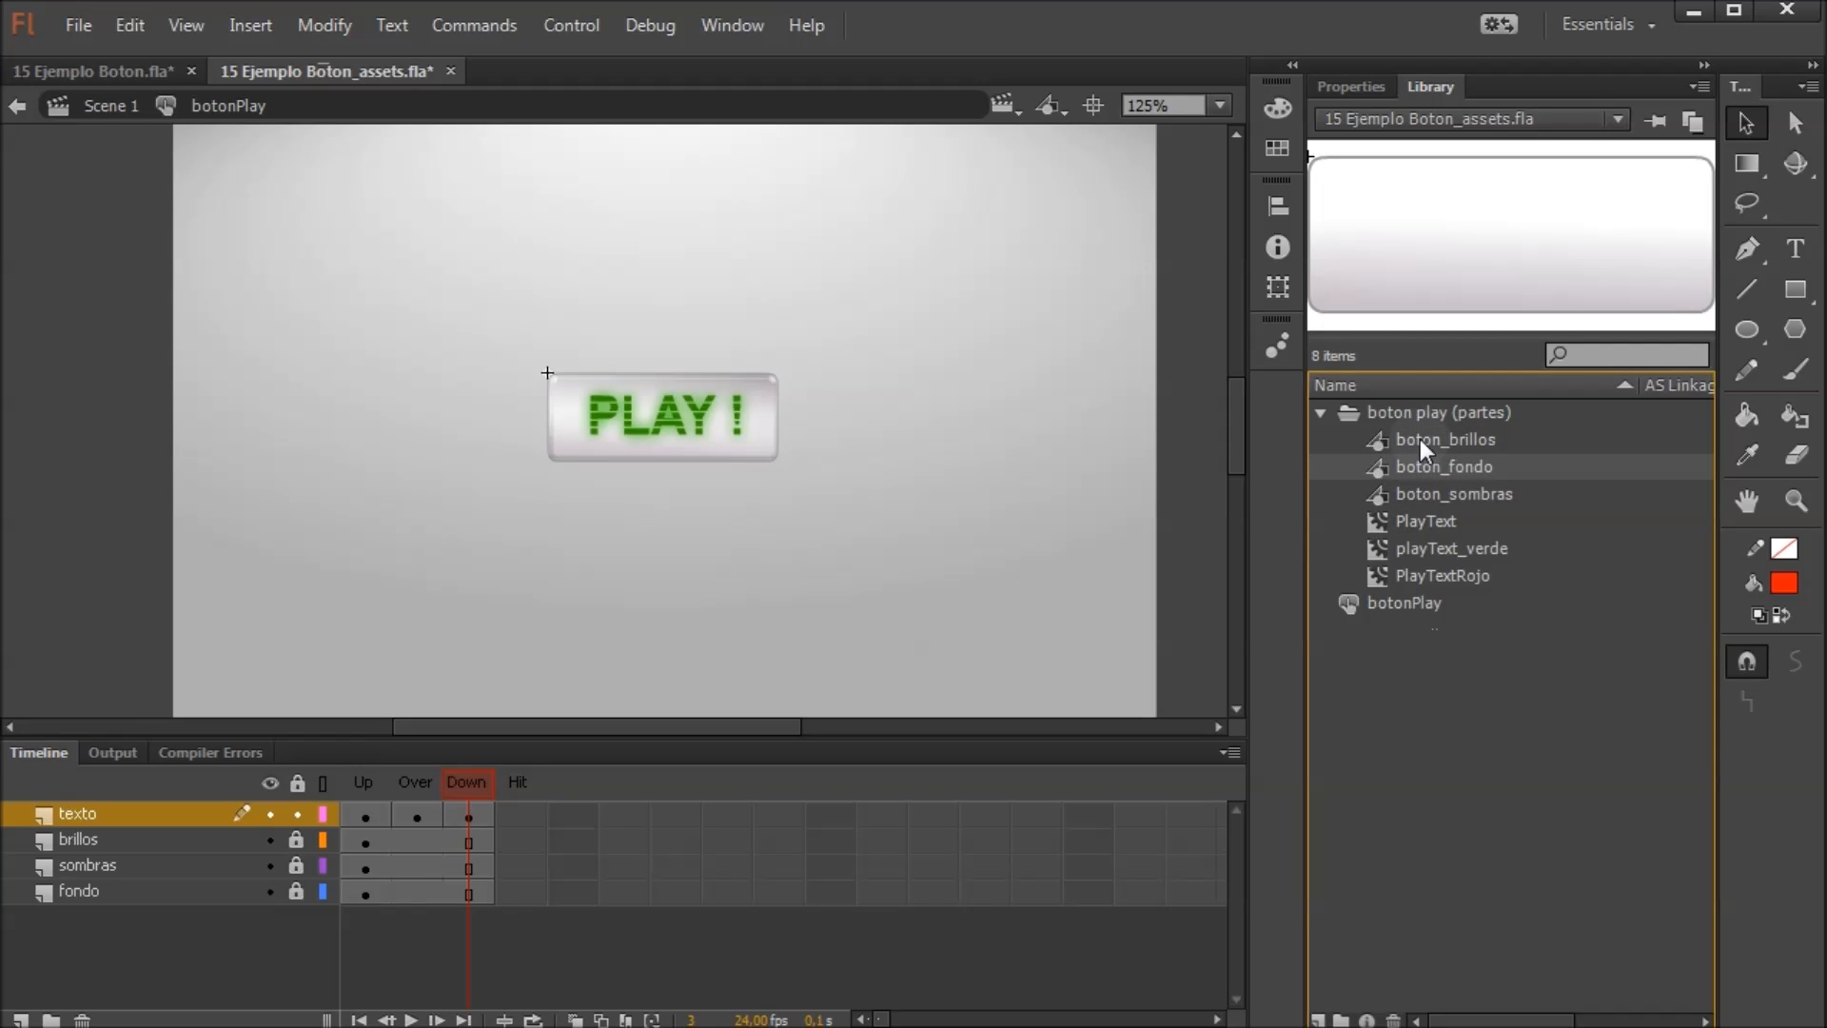
{"action": "left_click", "coordinate": [1420, 438]}
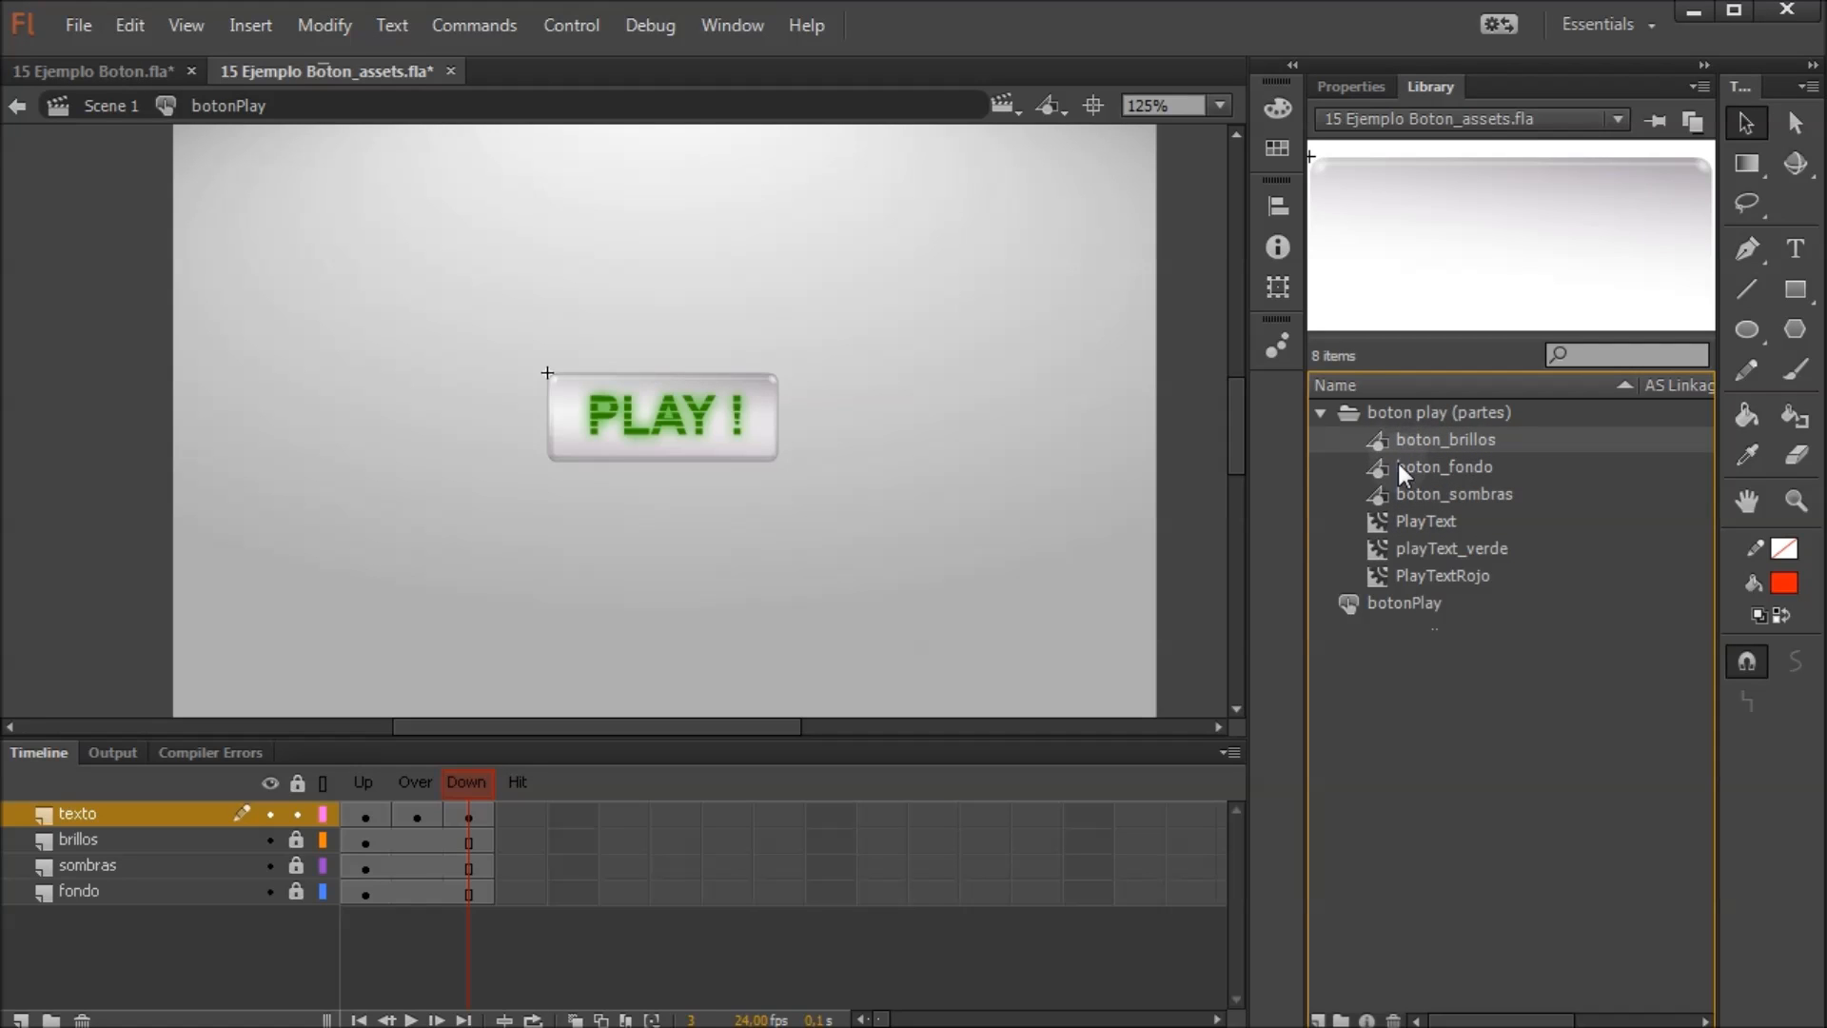
{"action": "left_click", "coordinate": [1397, 465]}
{"action": "left_click", "coordinate": [1403, 522]}
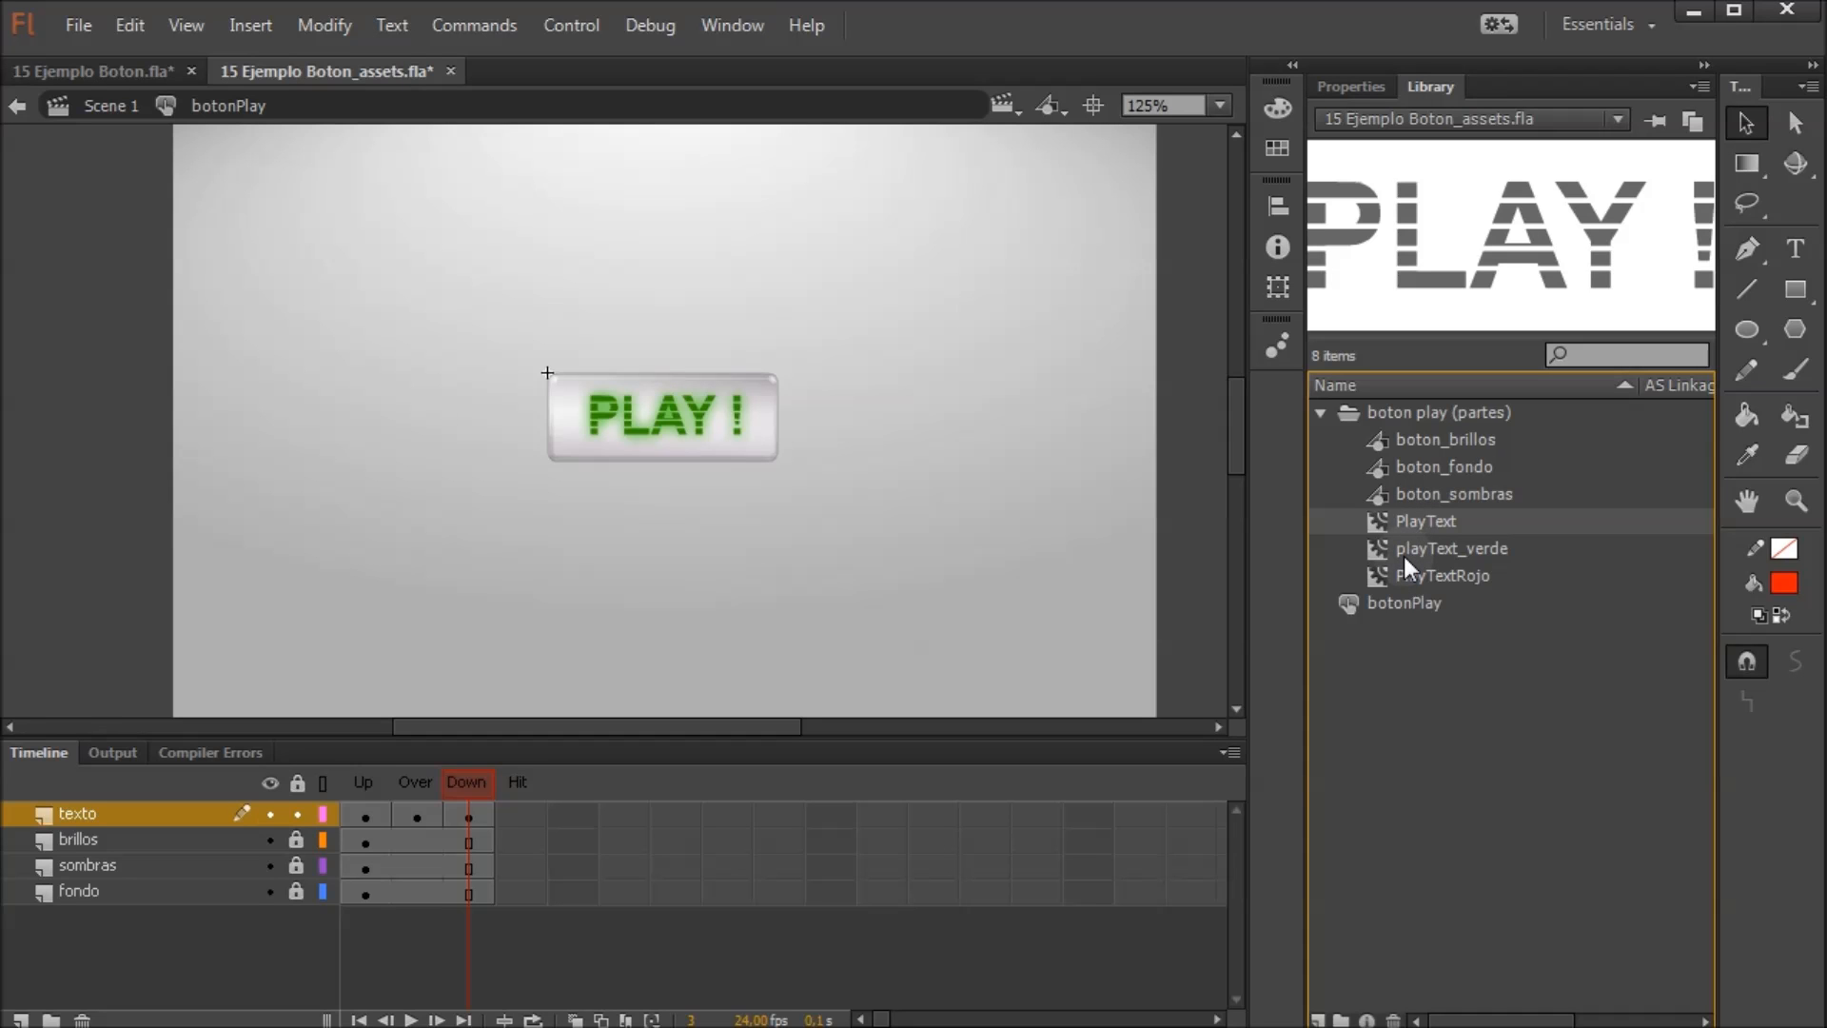
{"action": "left_click", "coordinate": [1402, 554]}
{"action": "left_click", "coordinate": [1412, 574]}
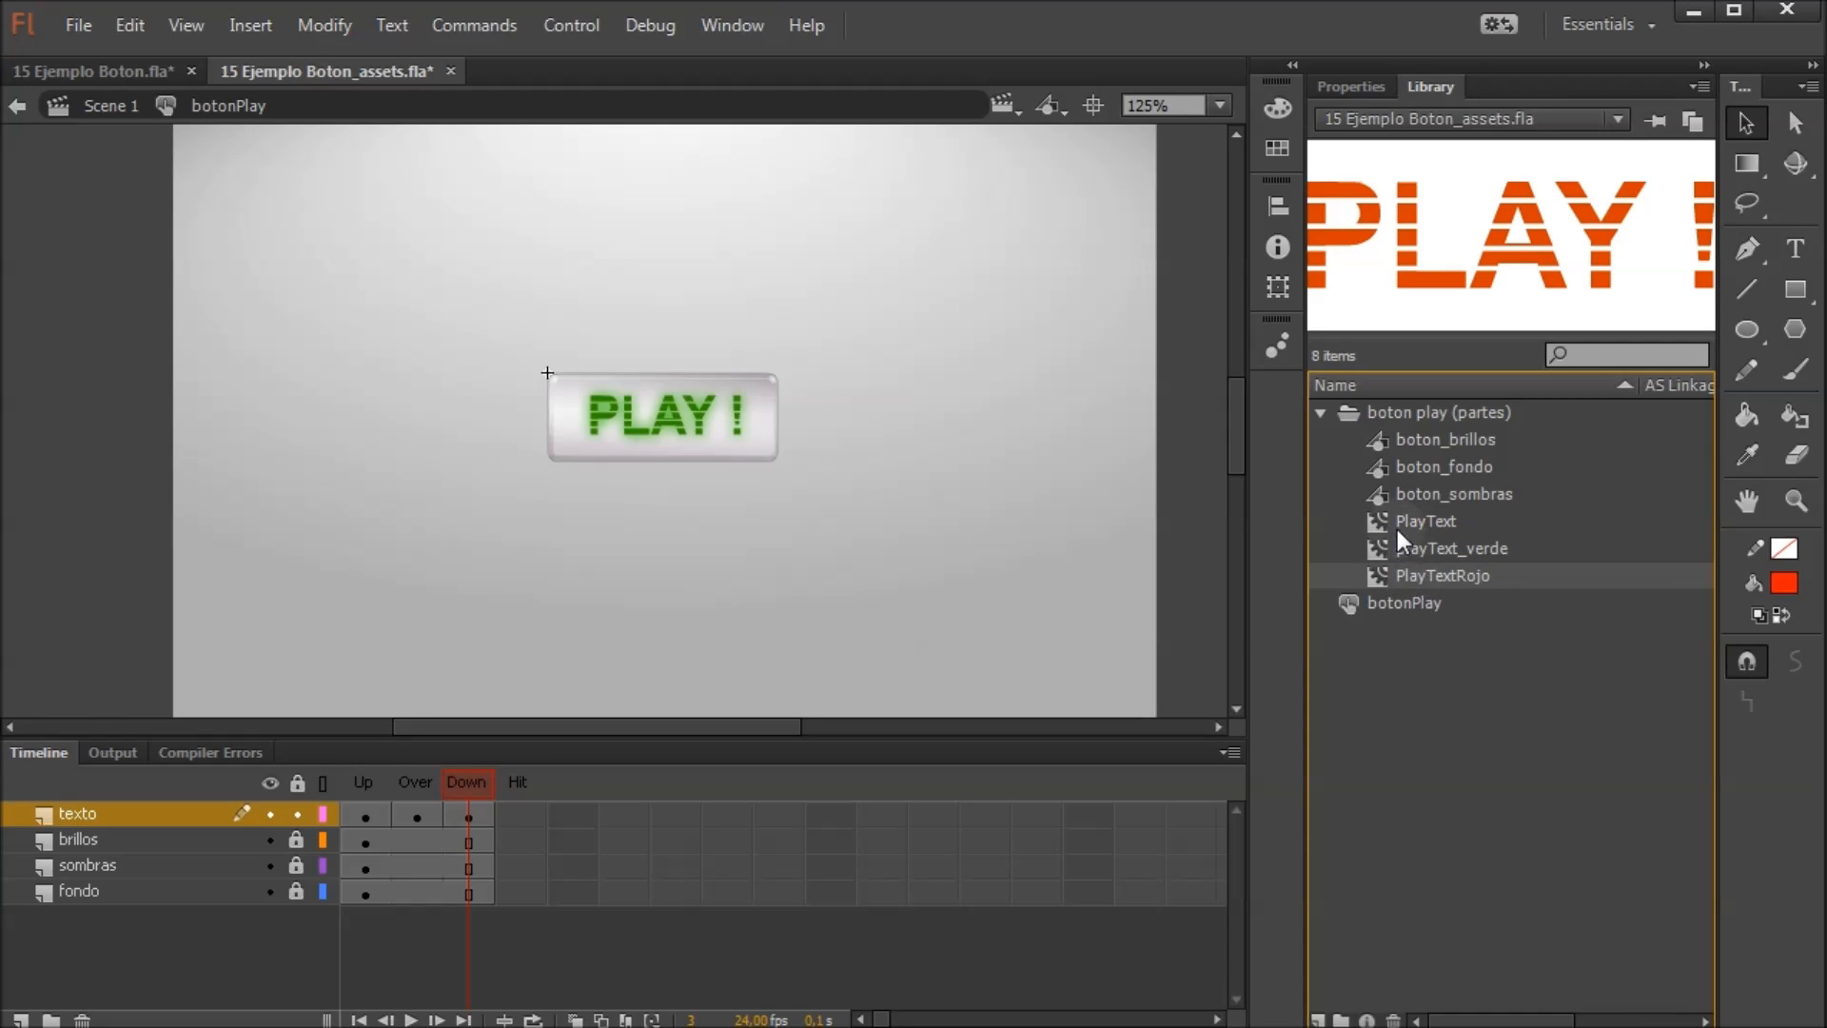
Compare the library previews of the three text symbols and the boton_brillos, boton_fondo and boton_sombras graphics, and collapse their folder
{"action": "left_click", "coordinate": [1399, 523]}
{"action": "left_click", "coordinate": [1395, 554]}
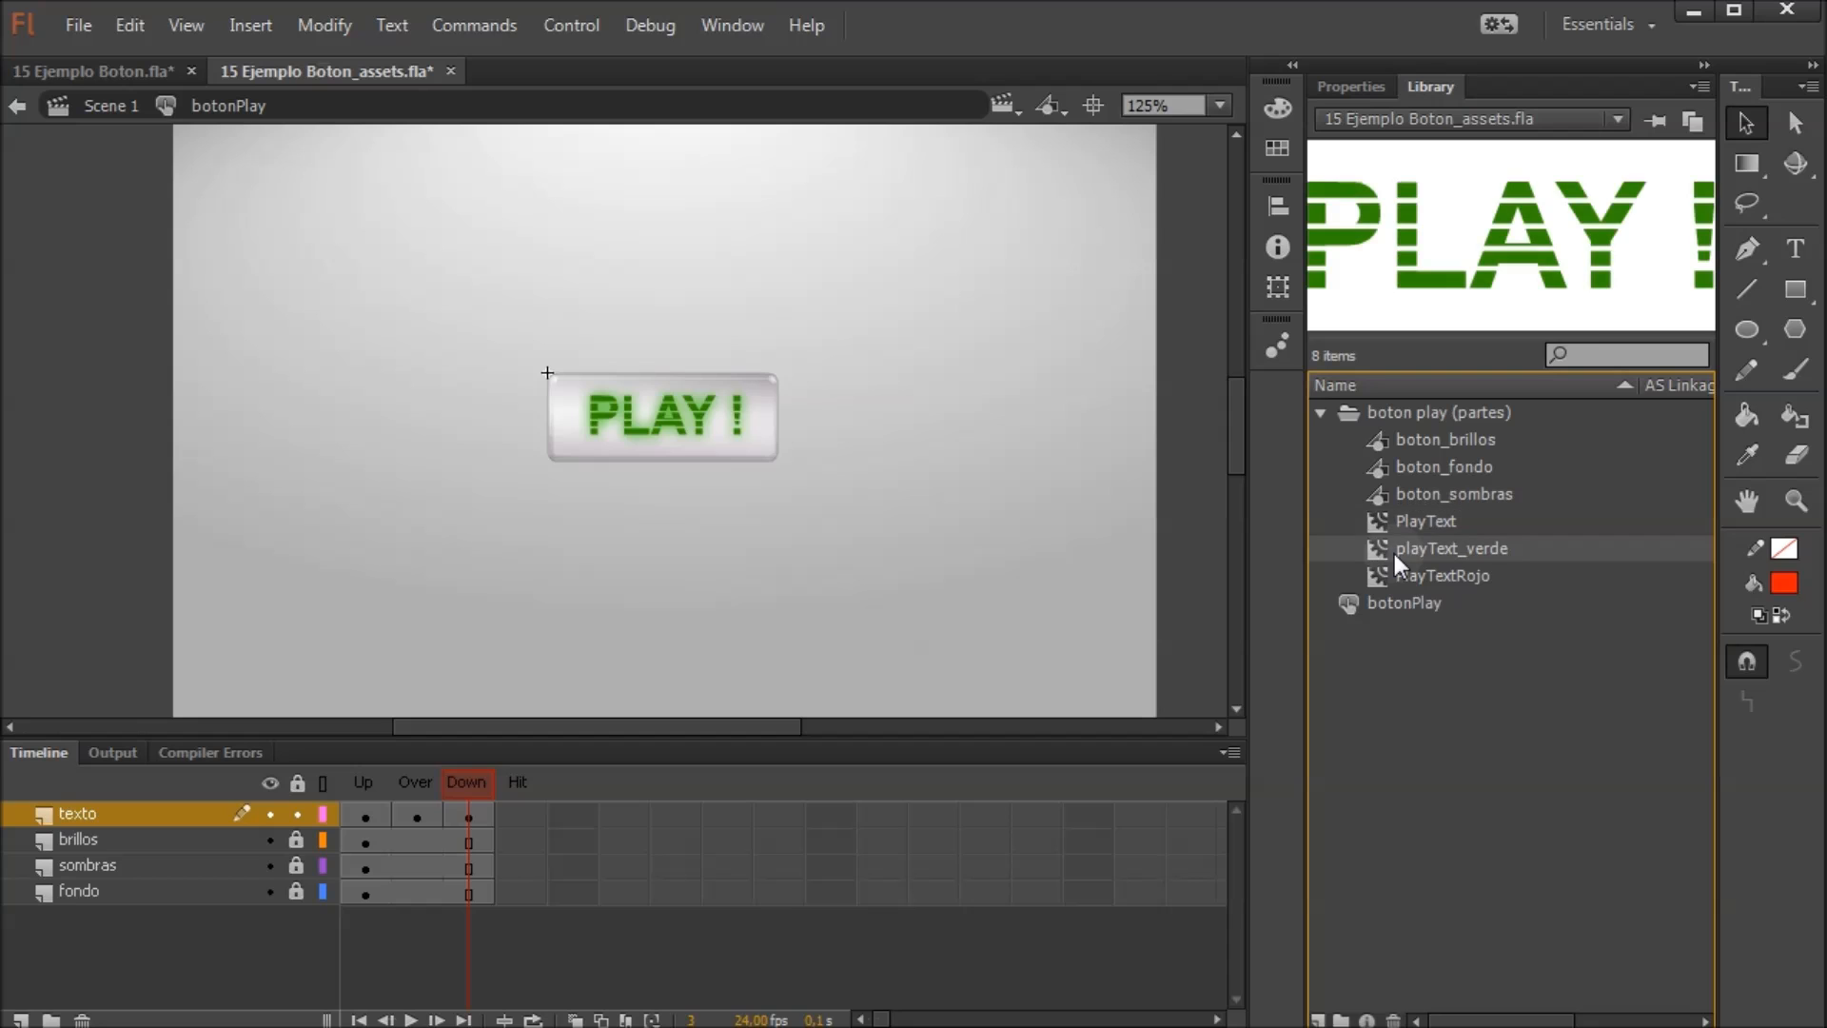
{"action": "left_click", "coordinate": [1425, 582]}
{"action": "left_click", "coordinate": [1423, 560]}
{"action": "left_click", "coordinate": [1417, 525]}
{"action": "left_click", "coordinate": [1431, 444]}
{"action": "left_click", "coordinate": [1431, 468]}
{"action": "left_click", "coordinate": [1432, 495]}
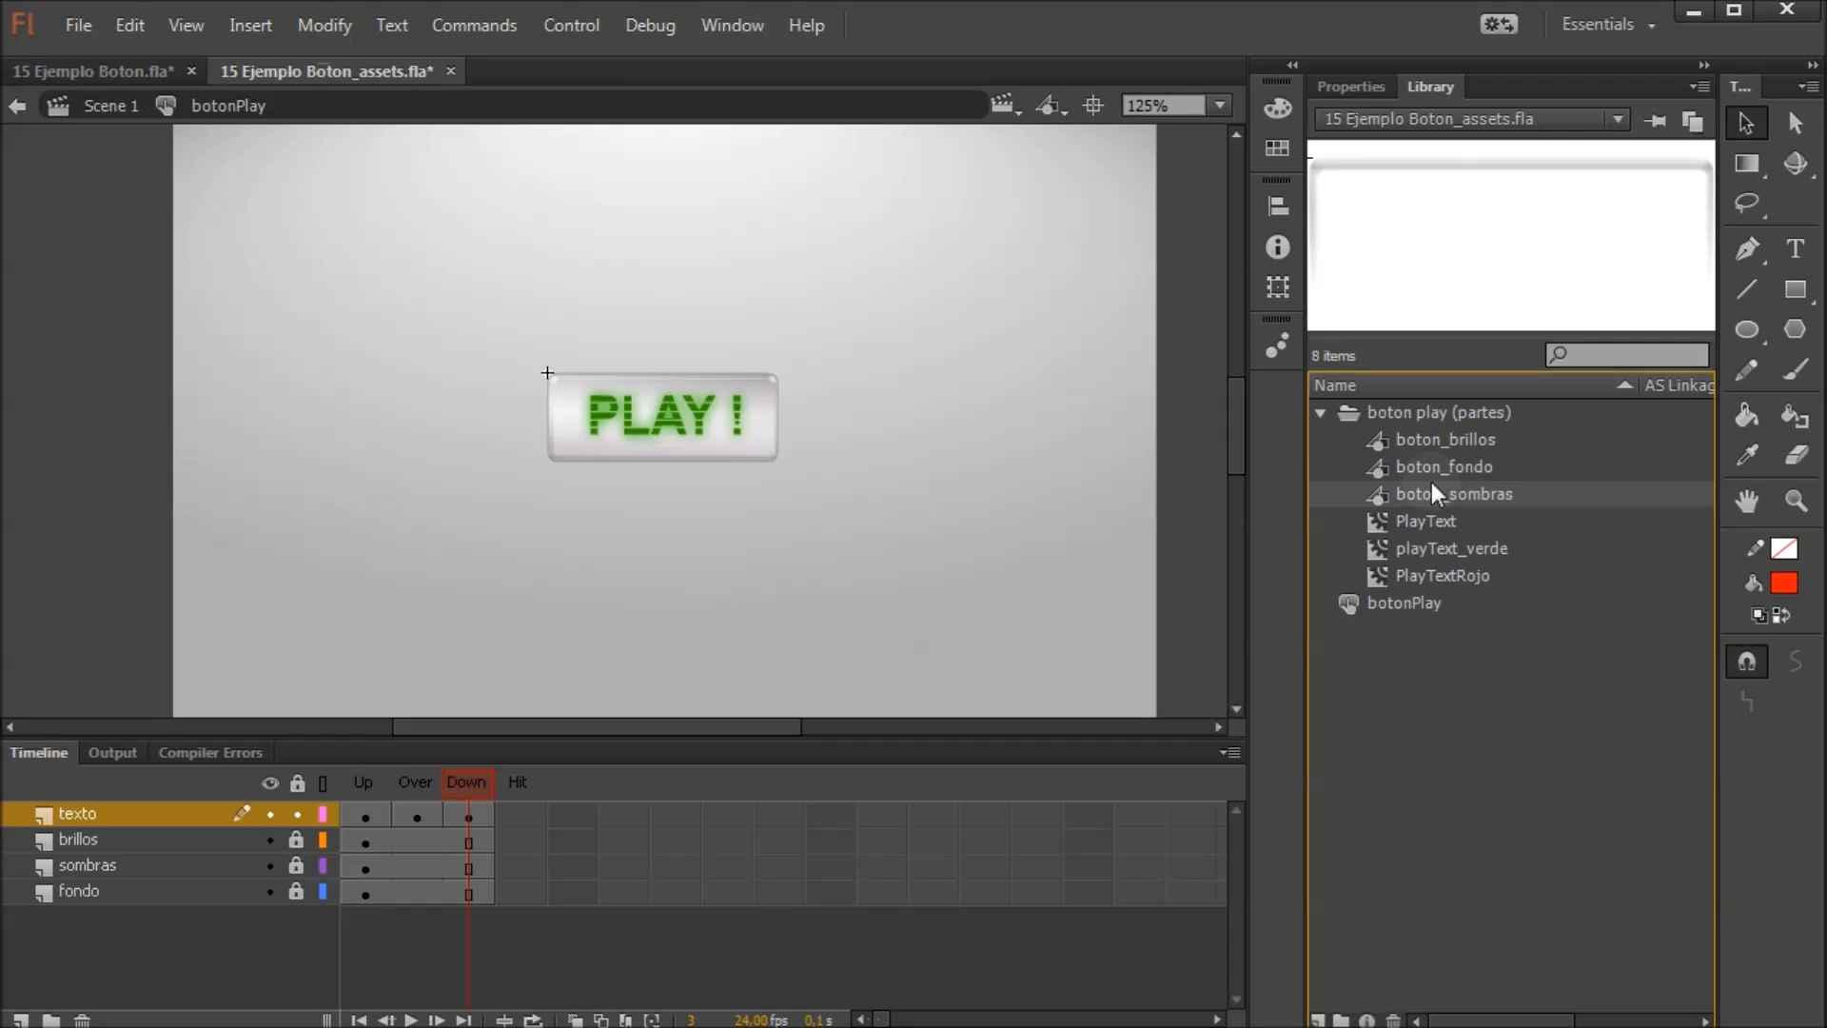
{"action": "left_click", "coordinate": [1433, 443]}
{"action": "left_click", "coordinate": [1435, 469]}
{"action": "left_click", "coordinate": [1431, 491]}
{"action": "left_click", "coordinate": [1320, 413]}
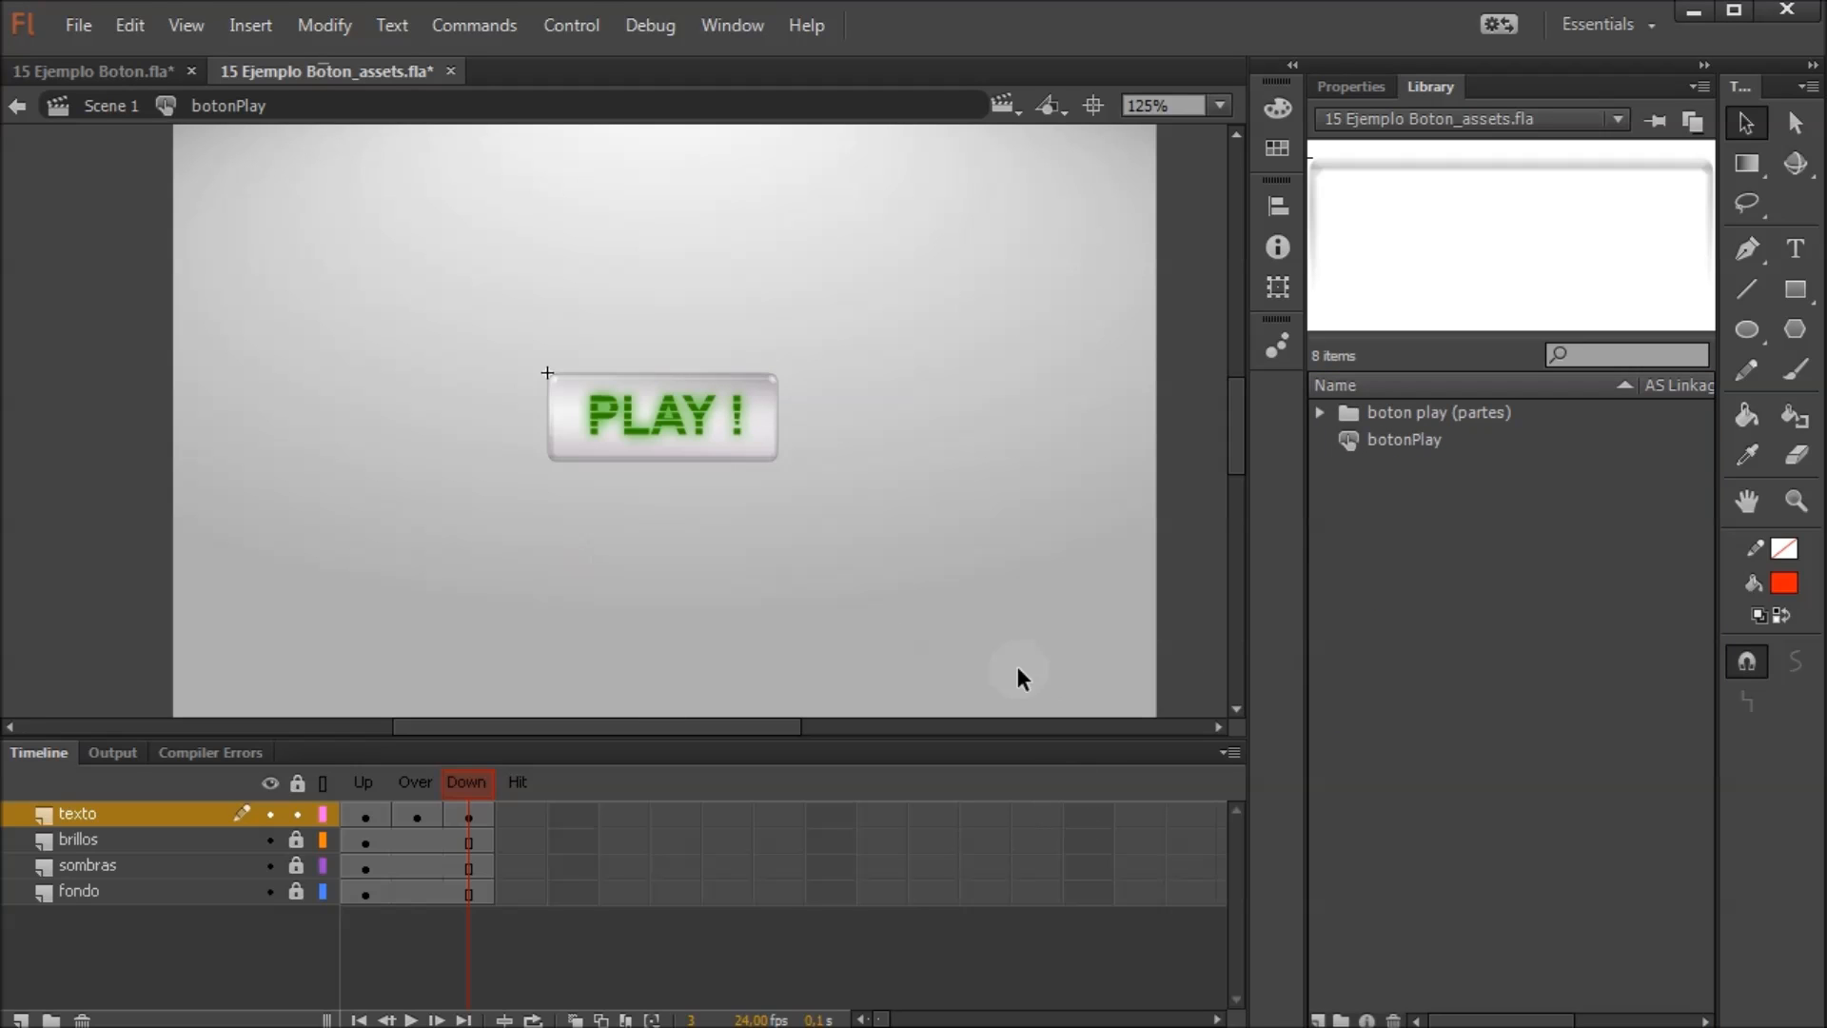
Convert the orange PLAY ! text in the Over frame into a Graphic symbol named PlayText_OverAnimado
{"action": "left_click", "coordinate": [1359, 87]}
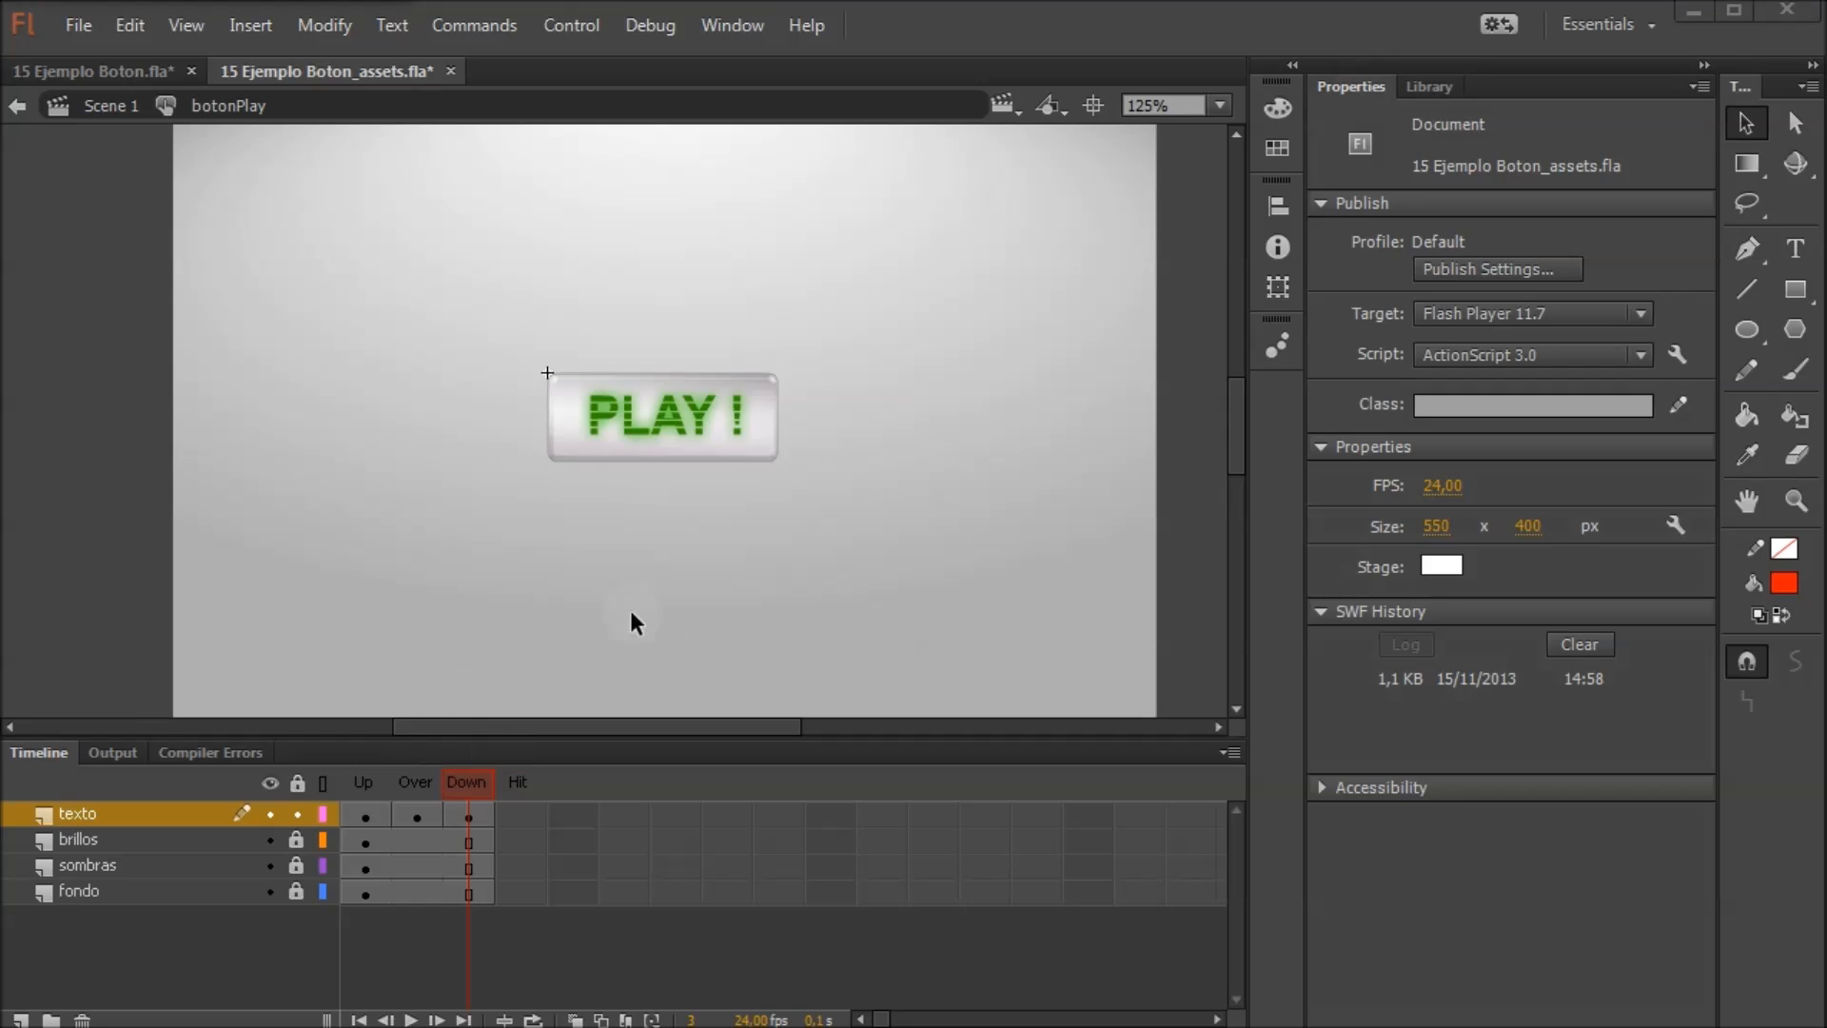
{"action": "left_click", "coordinate": [439, 791]}
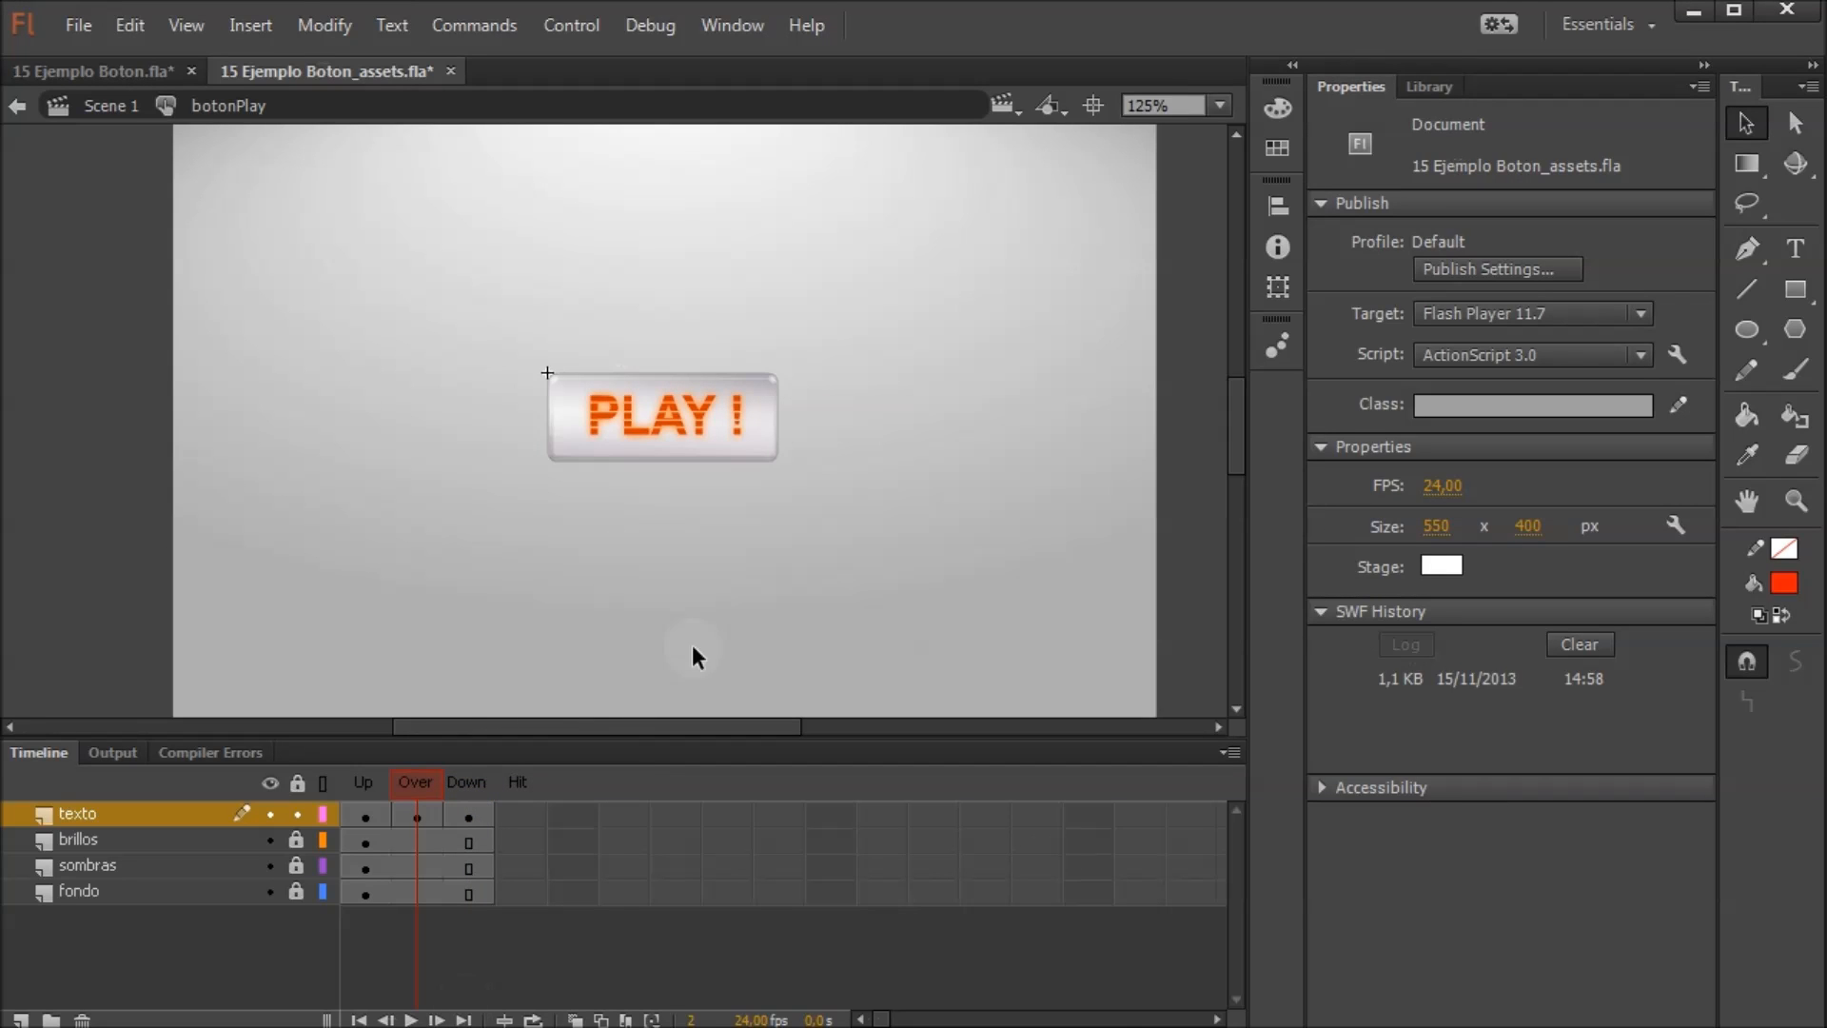
{"action": "left_click", "coordinate": [712, 434]}
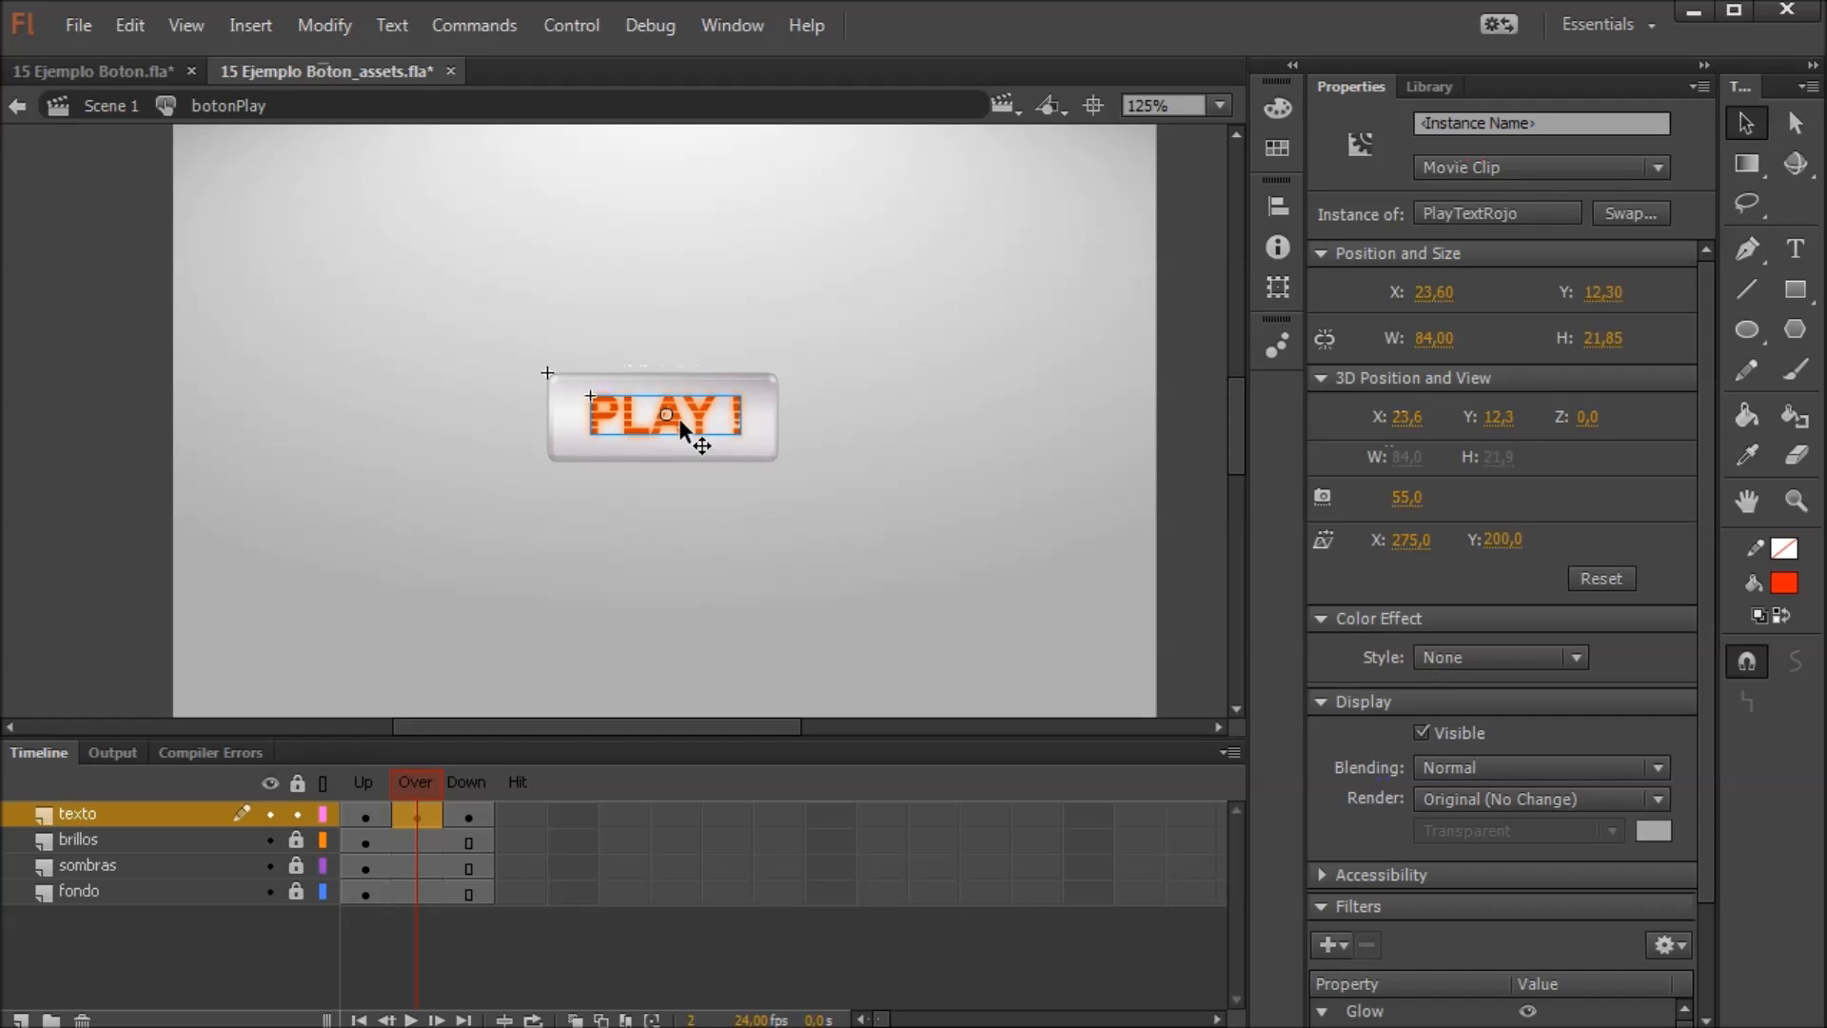
{"action": "key", "text": "F8"}
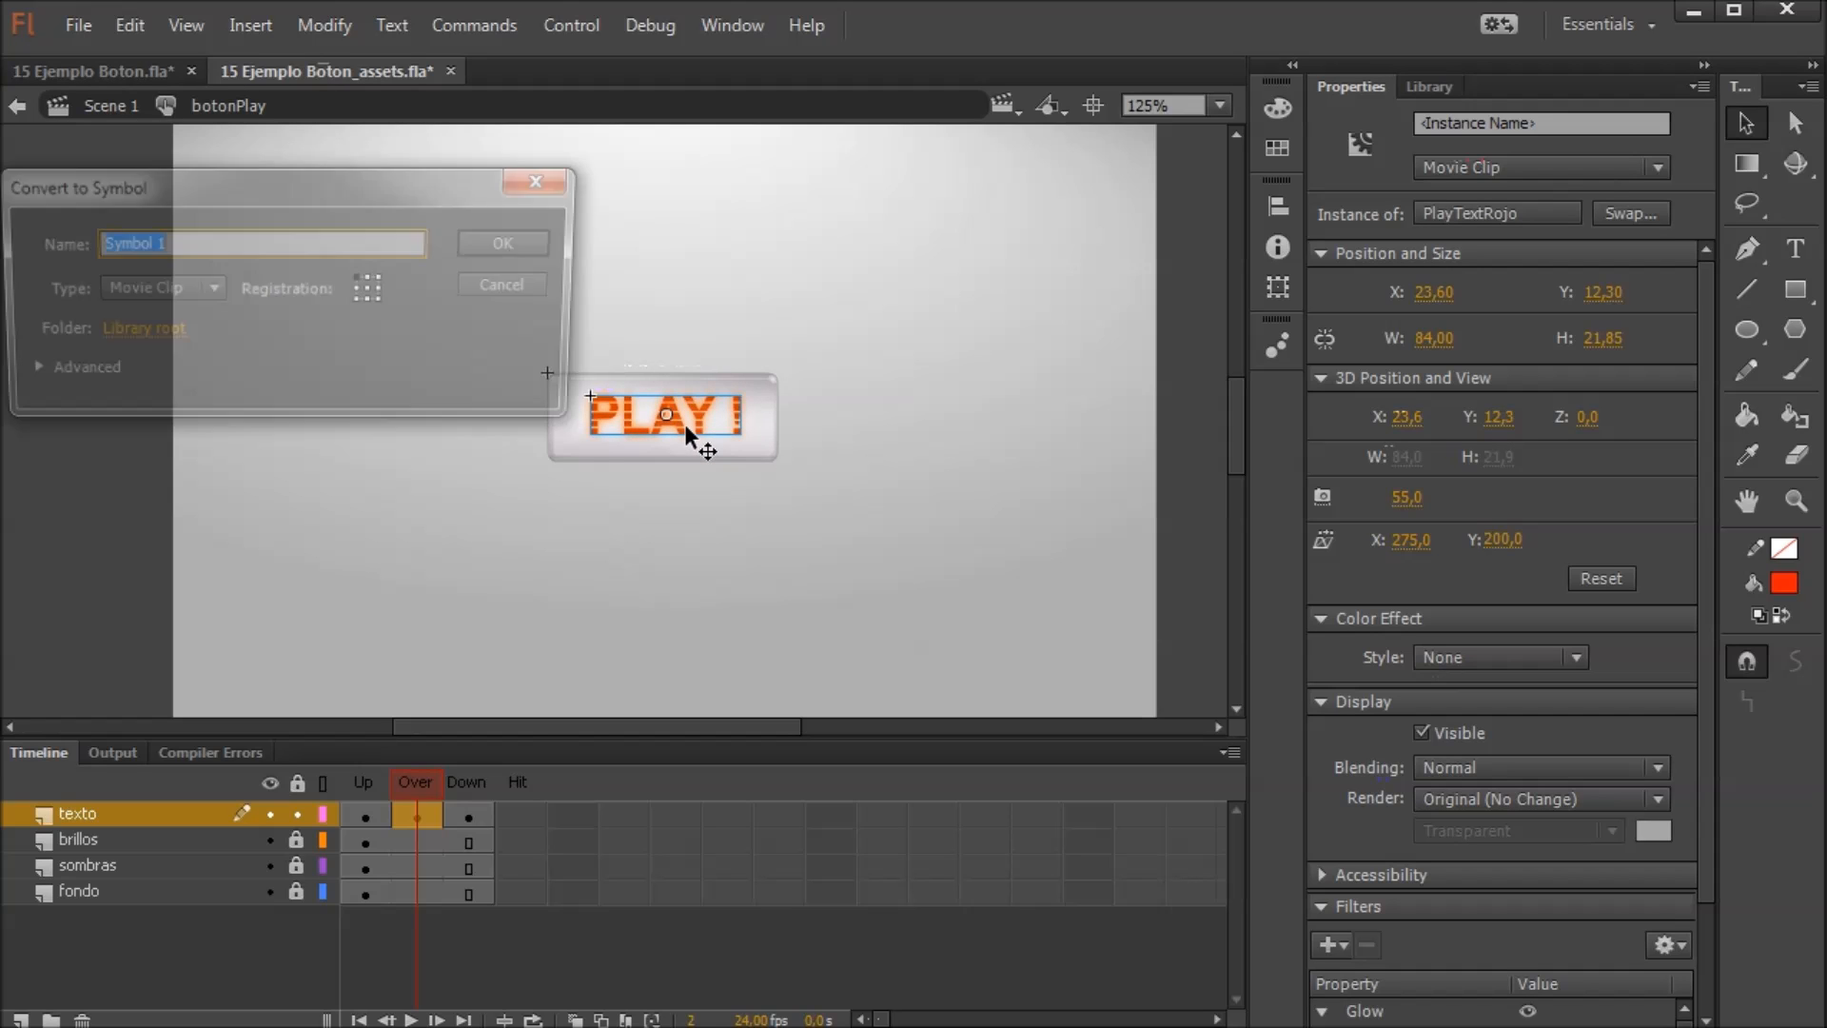
{"action": "left_click", "coordinate": [202, 243]}
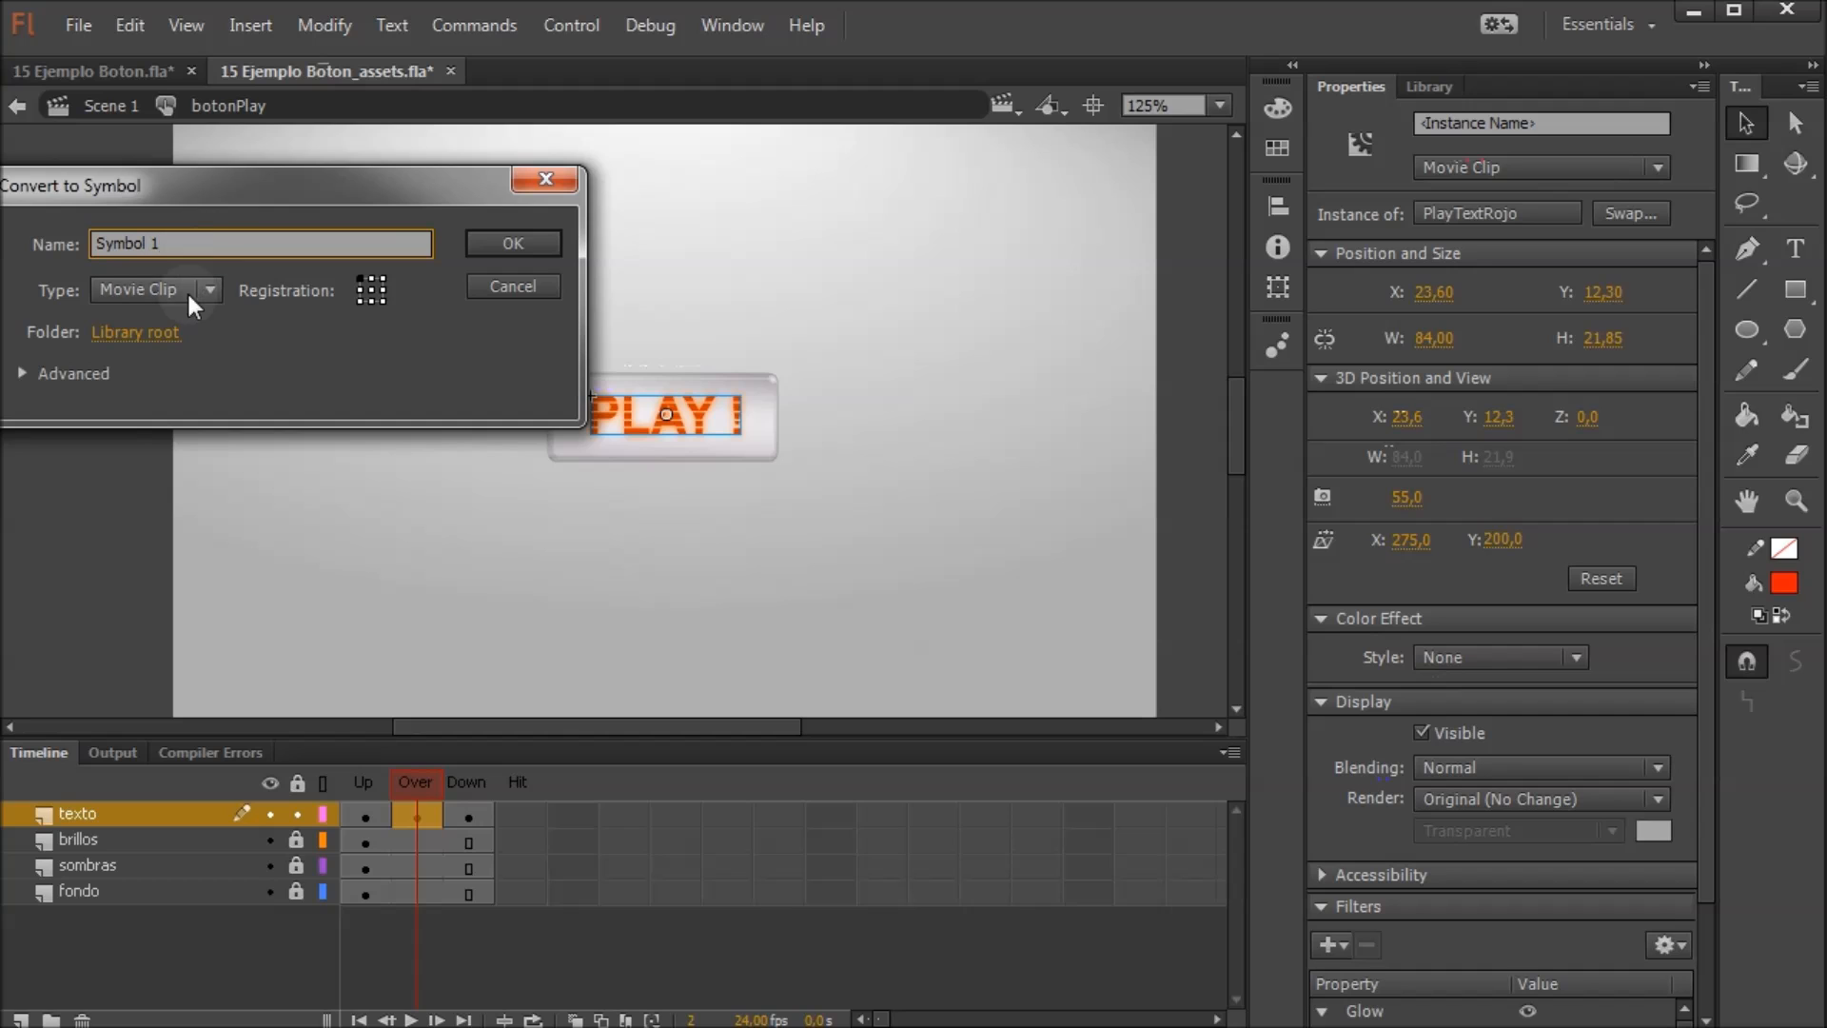
{"action": "scroll", "coordinate": [214, 291], "scroll_direction": "down", "scroll_amount": 2}
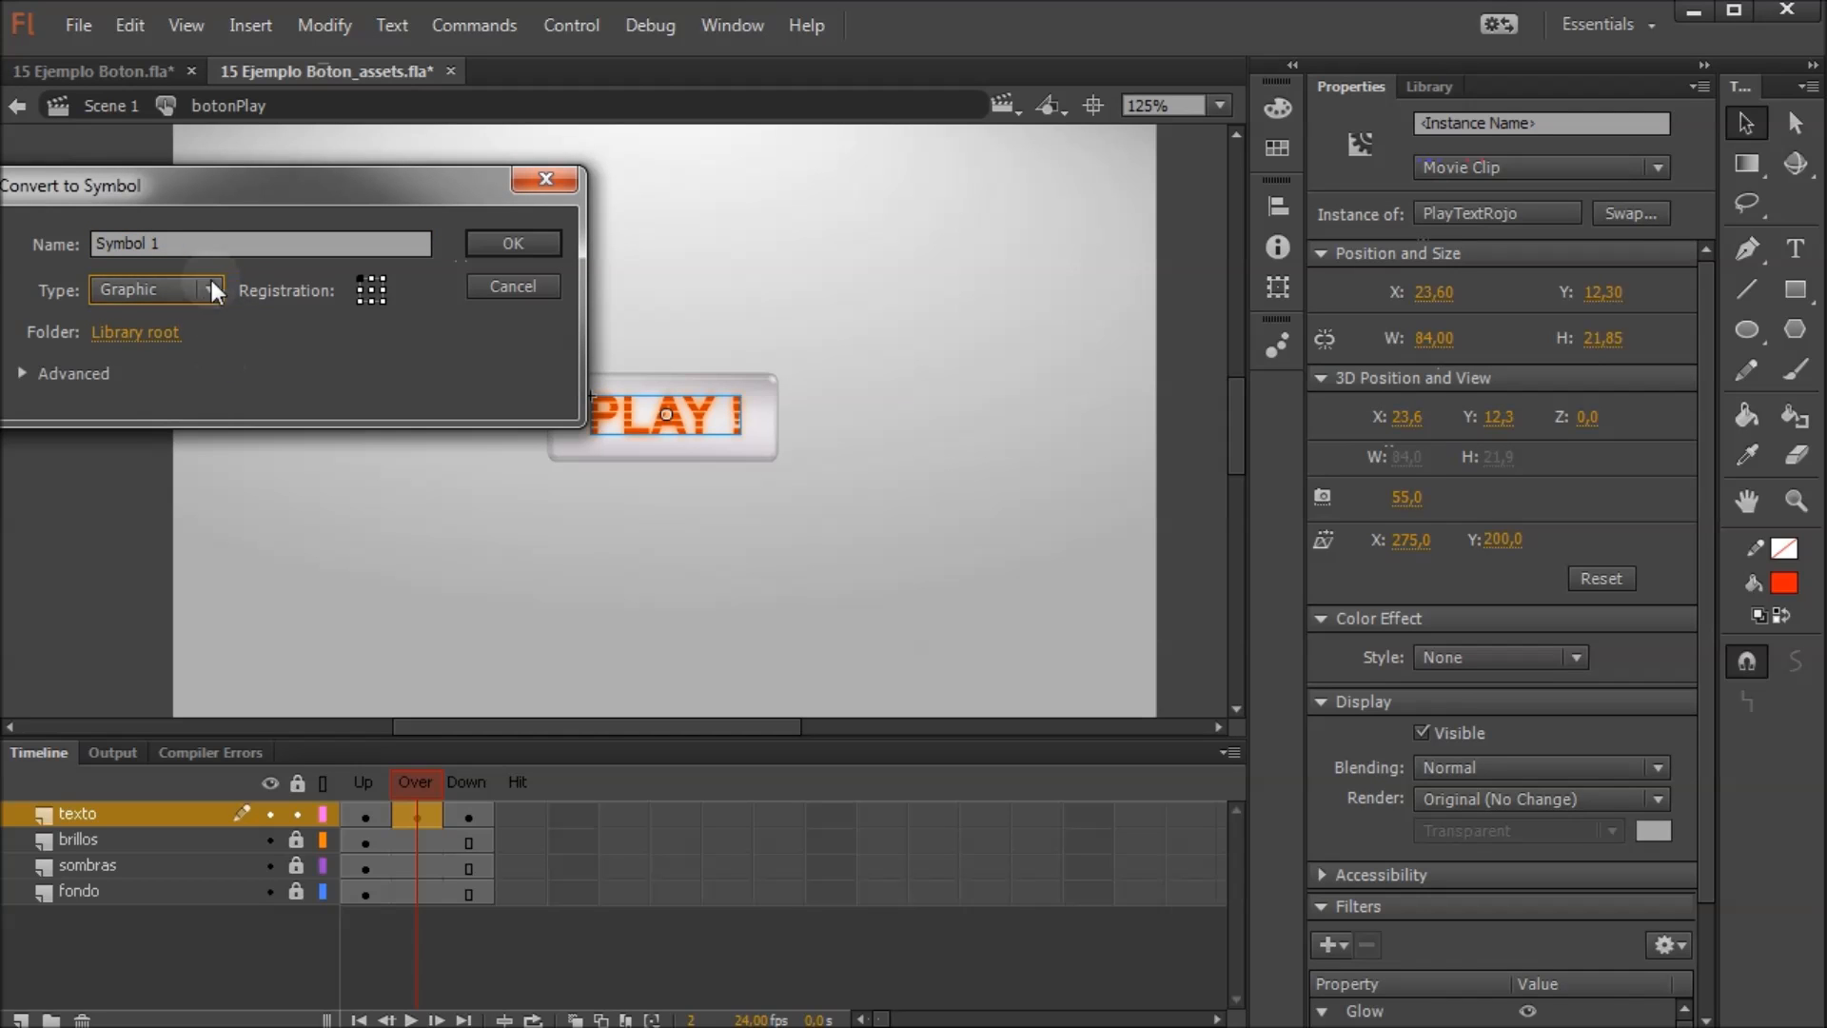
{"action": "left_click", "coordinate": [212, 246]}
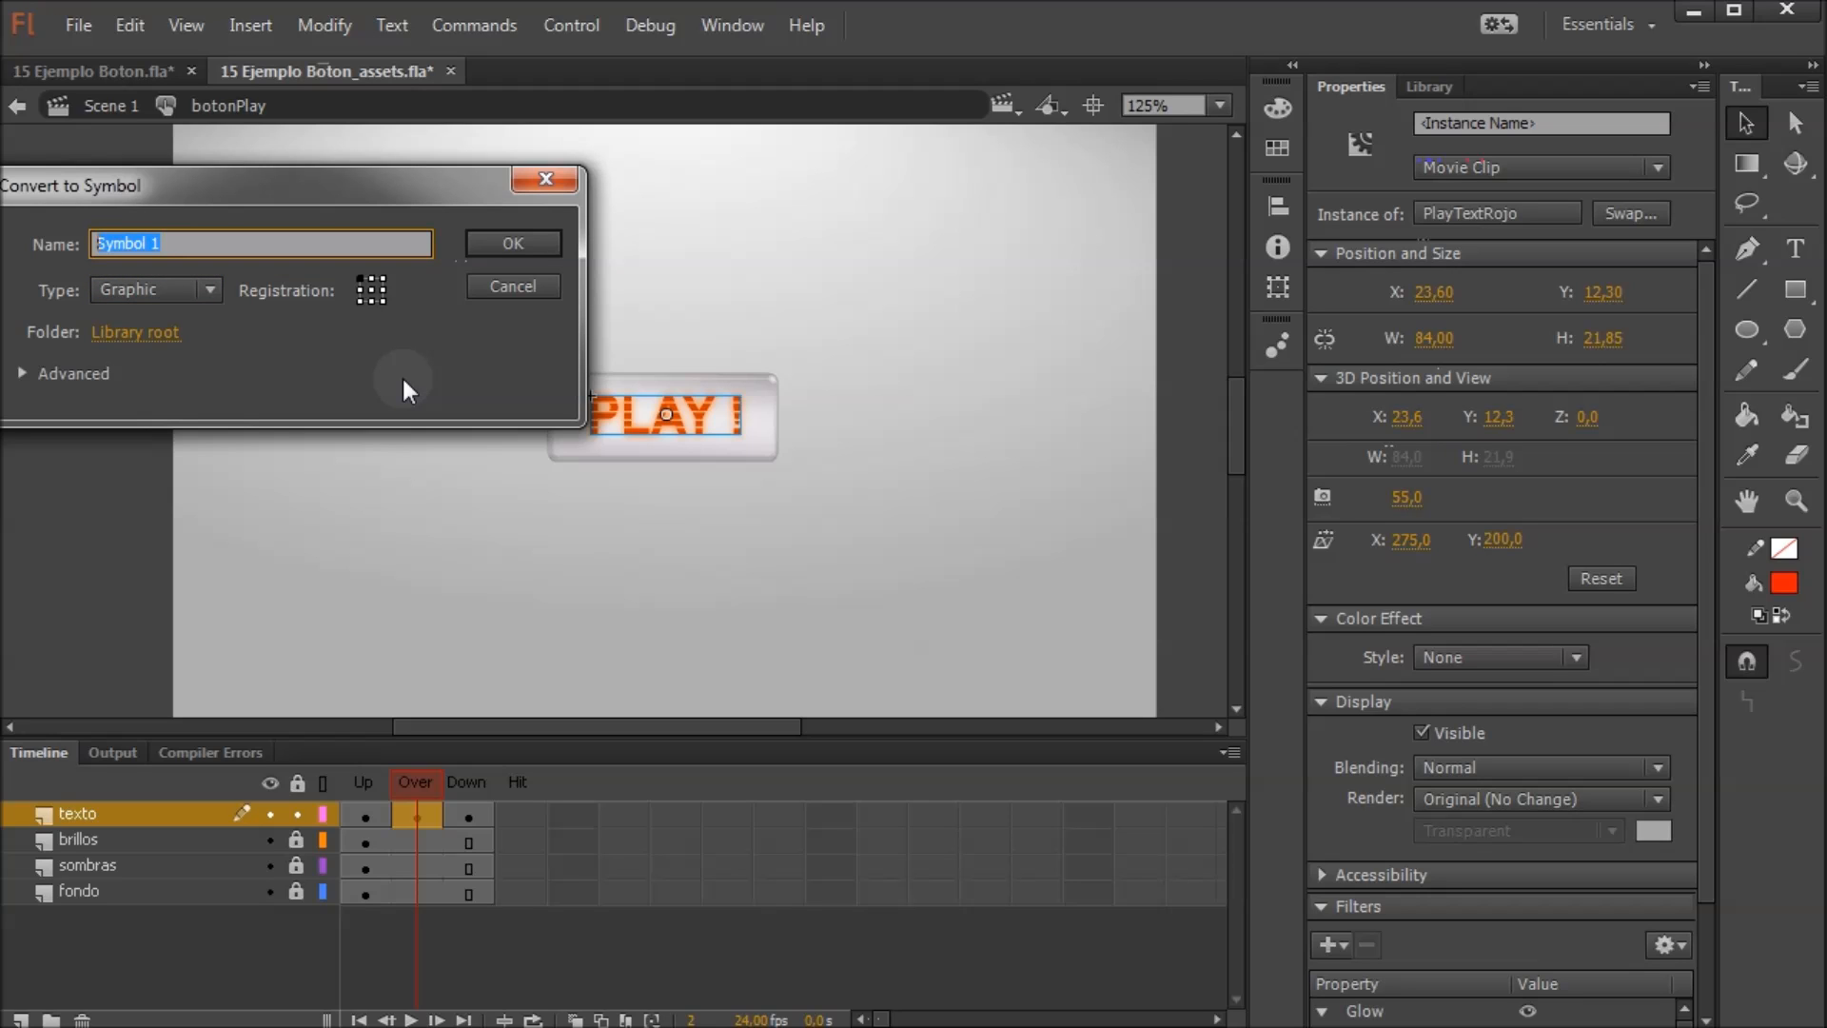
{"action": "type", "text": "PlayText_animado"}
{"action": "key", "text": "Left"}
{"action": "key", "text": "Left"}
{"action": "key", "text": "Left"}
{"action": "key", "text": "Left"}
{"action": "key", "text": "Left"}
{"action": "key", "text": "Left"}
{"action": "key", "text": "Left"}
{"action": "type", "text": "OverA"}
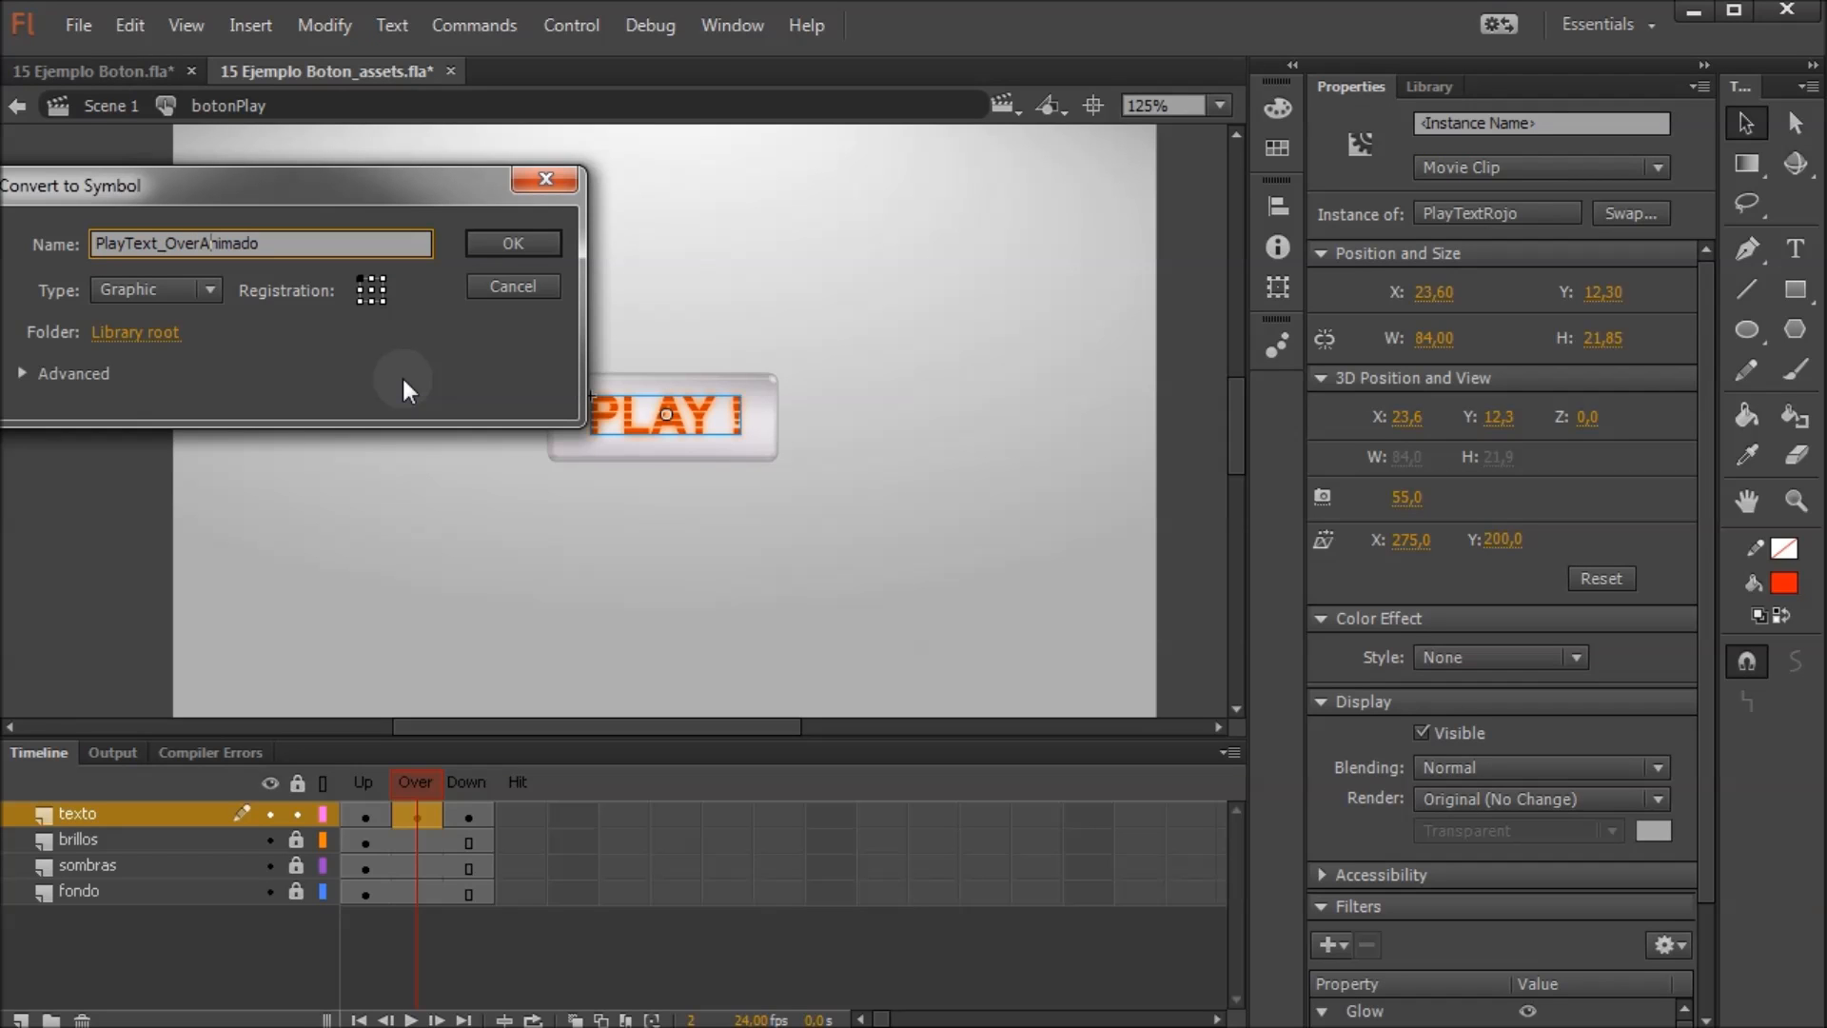
{"action": "key", "text": "Return"}
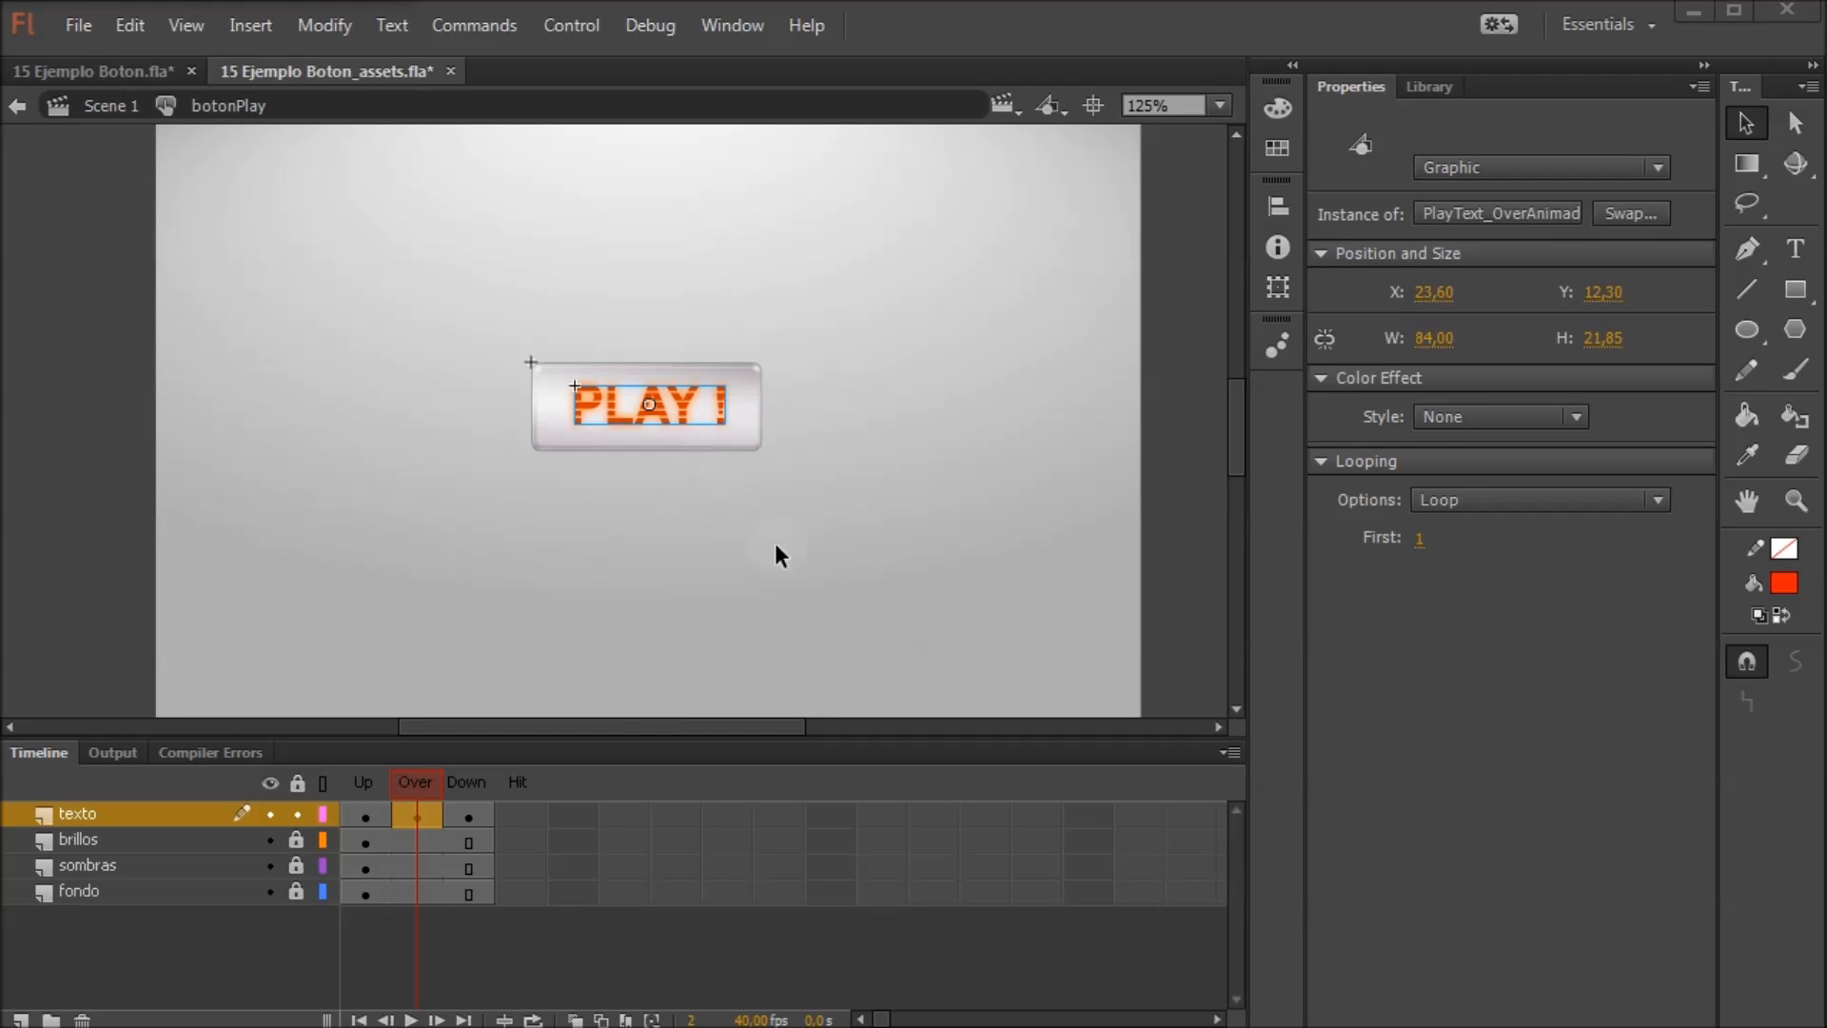
Move the PlayText_OverAnimado symbol into the boton play (partes) library folder
{"action": "left_click", "coordinate": [1429, 86]}
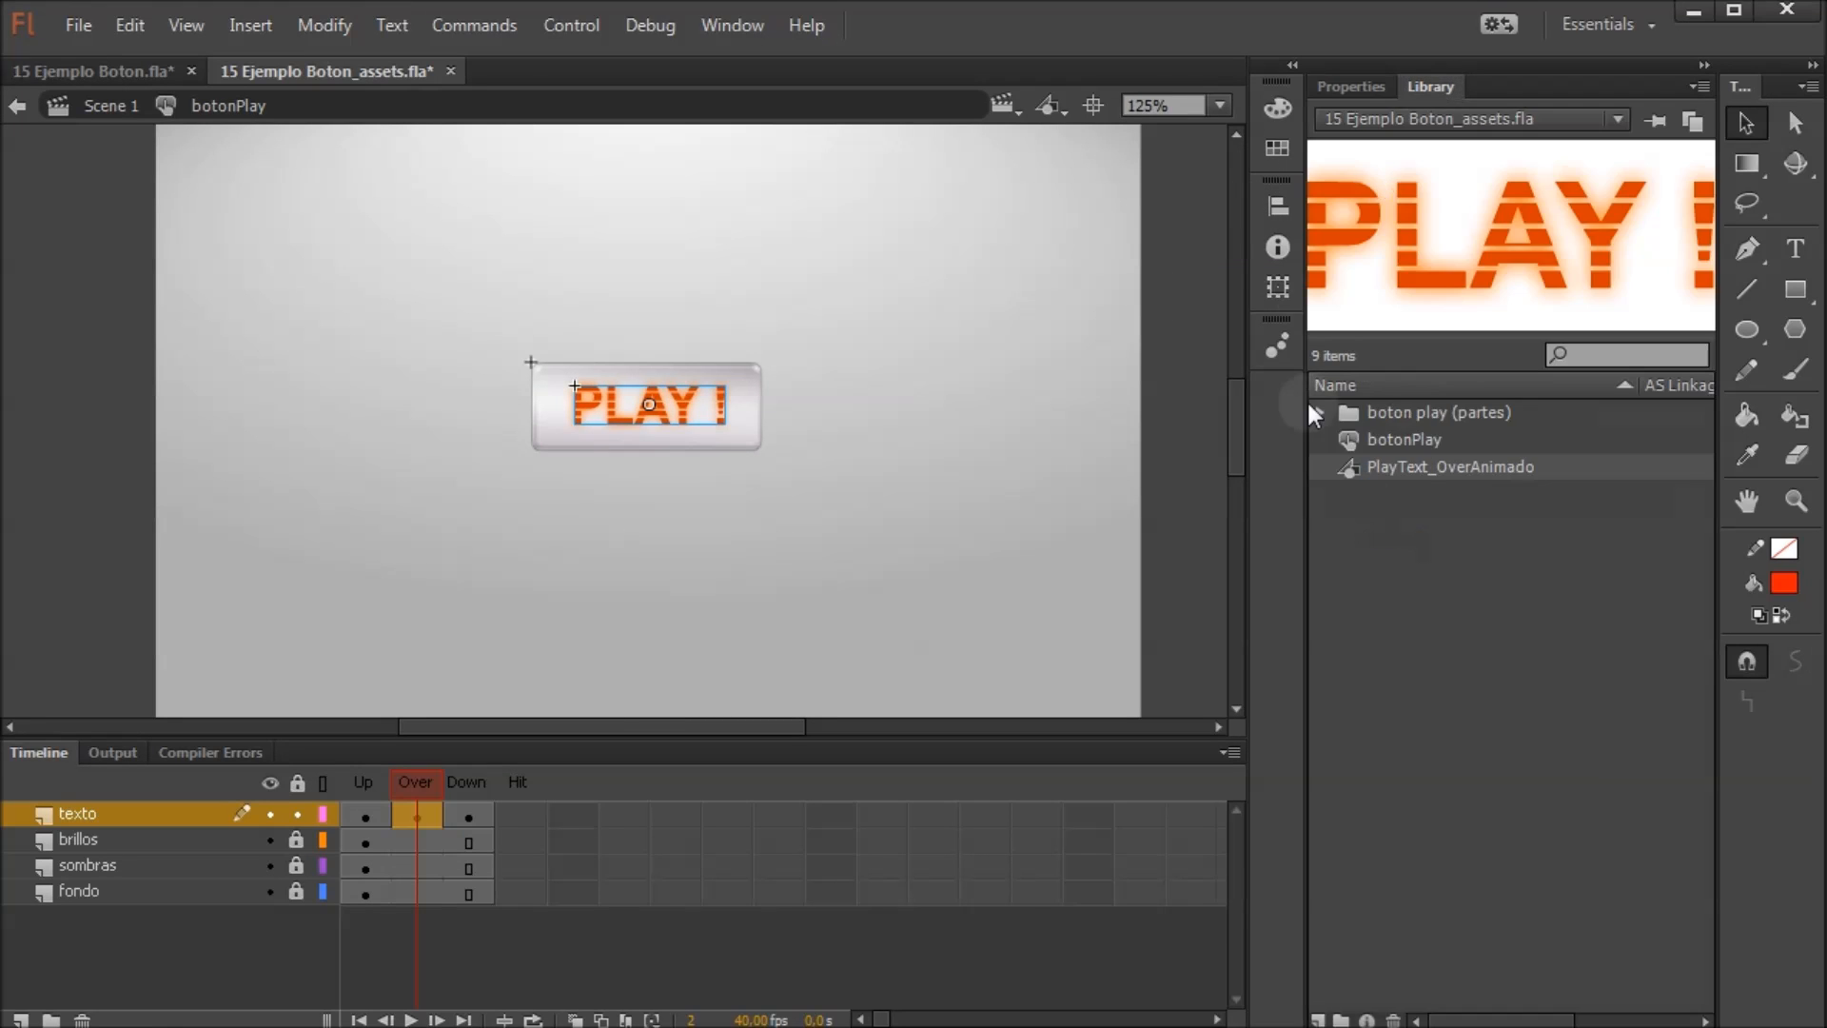
{"action": "left_click", "coordinate": [1320, 413]}
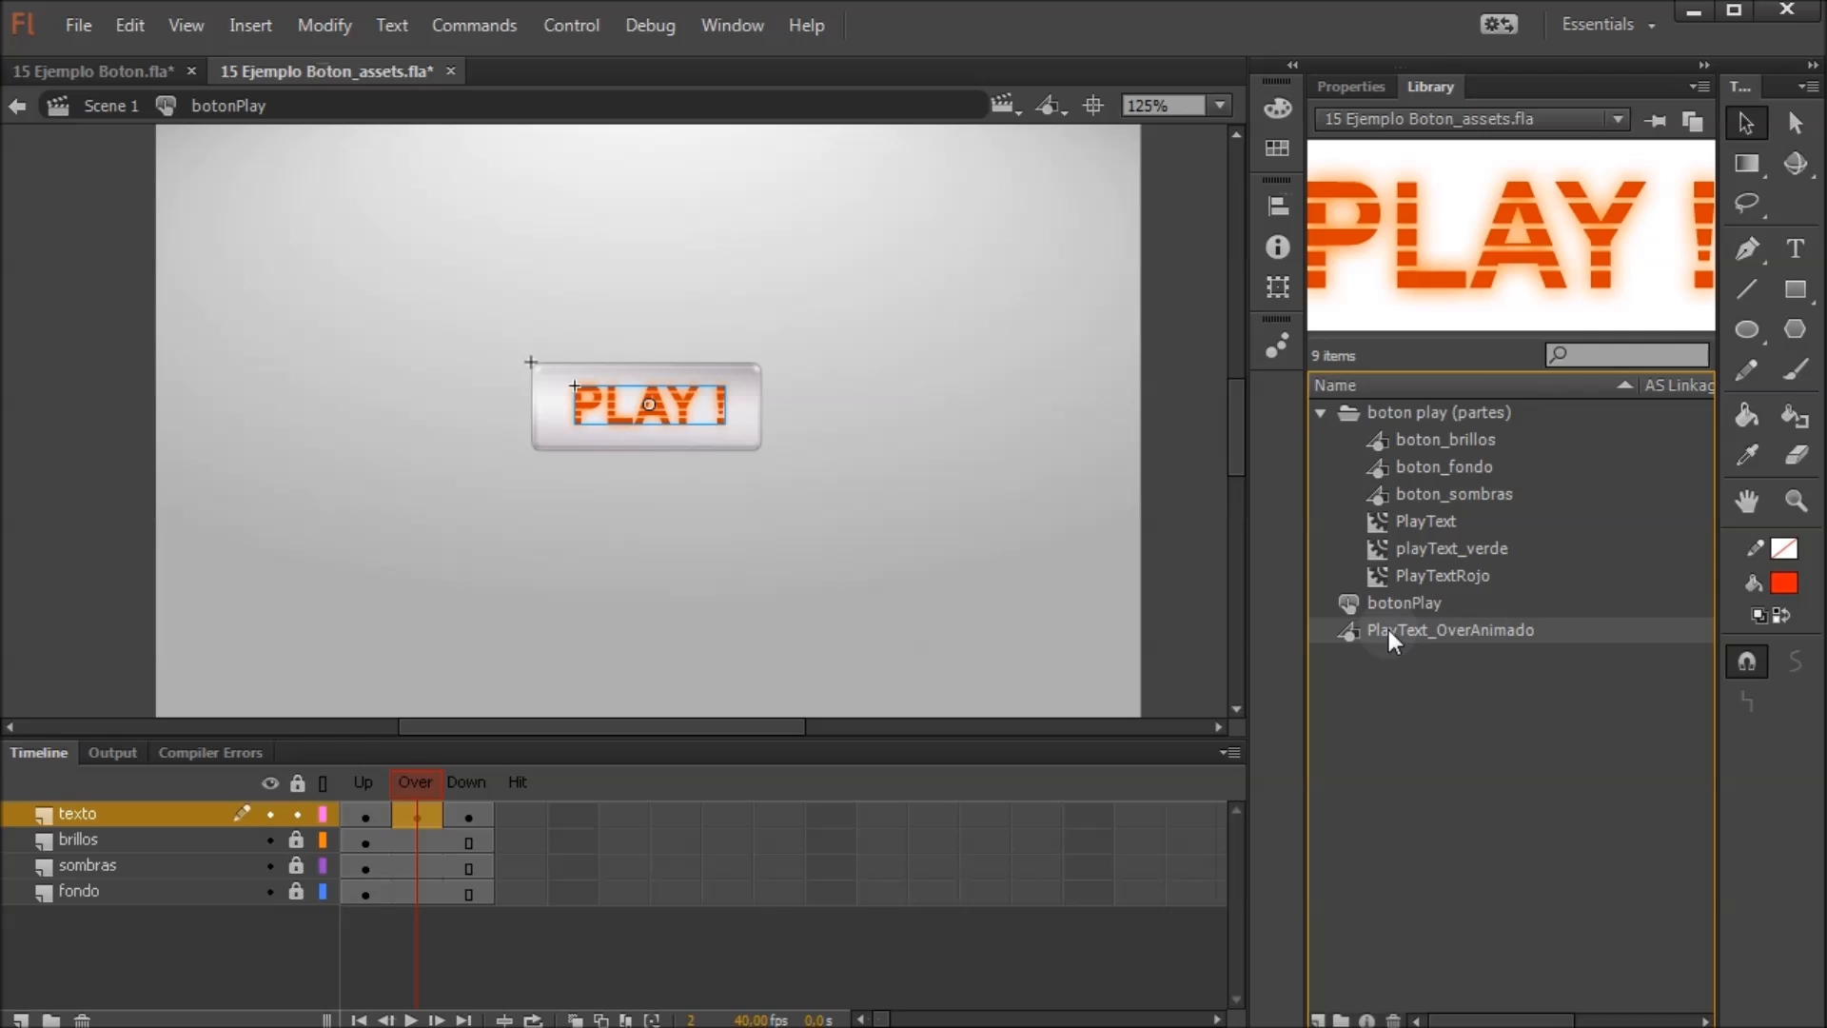
{"action": "left_click_drag", "start_coordinate": [1389, 630], "coordinate": [1500, 499]}
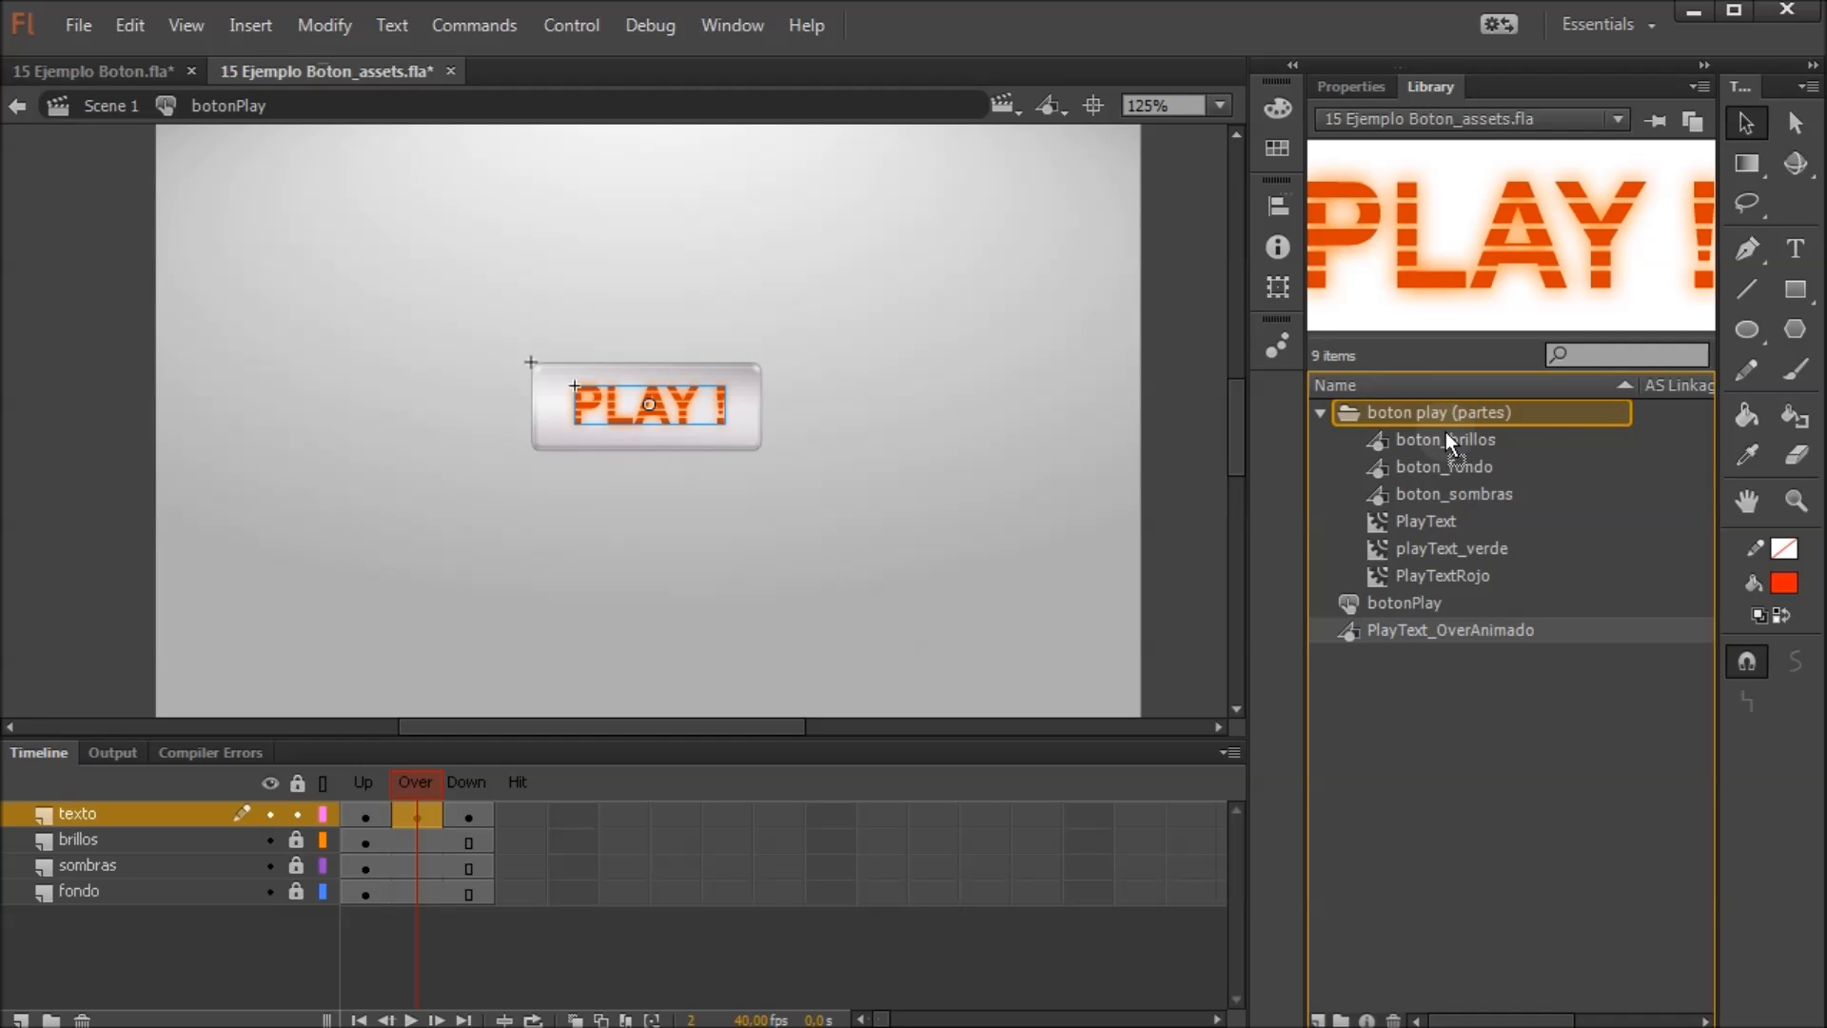
{"action": "left_click_drag", "start_coordinate": [1446, 433], "coordinate": [1446, 433]}
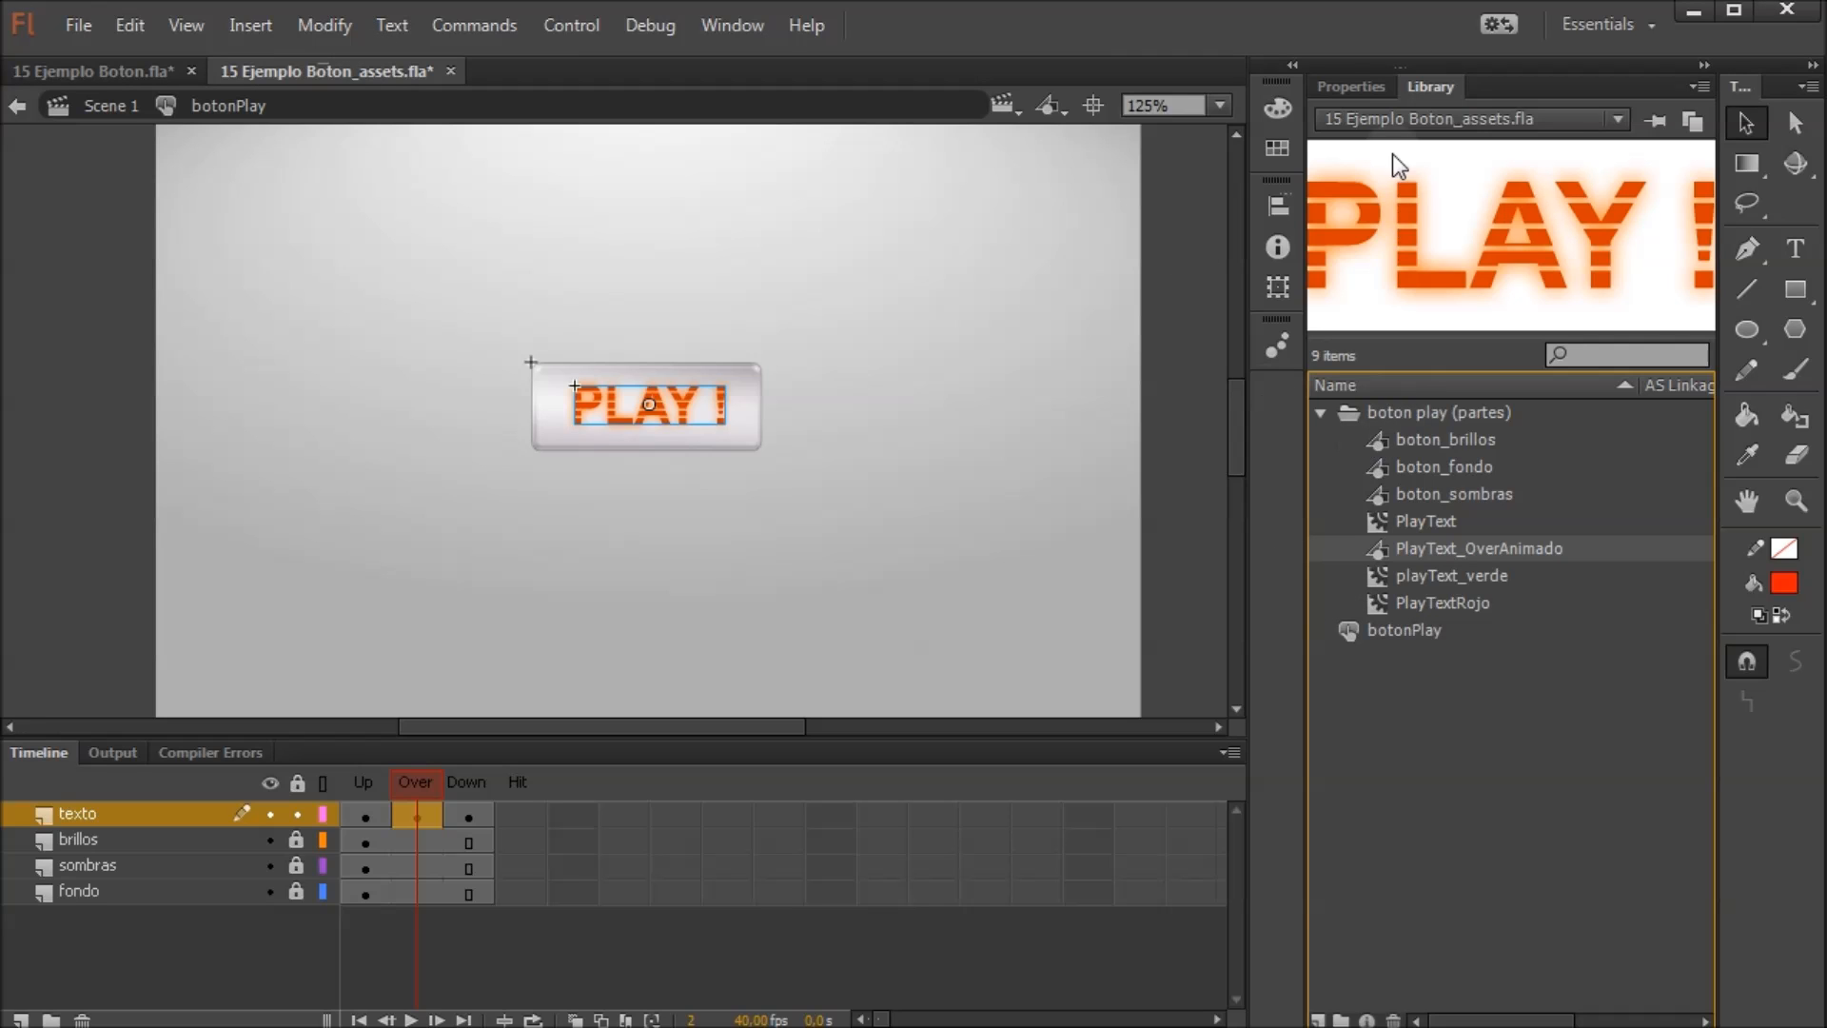
Open the Over frame's PlayText_OverAnimado symbol for editing and extend its Layer 1 to frame 15
{"action": "left_click", "coordinate": [1348, 86]}
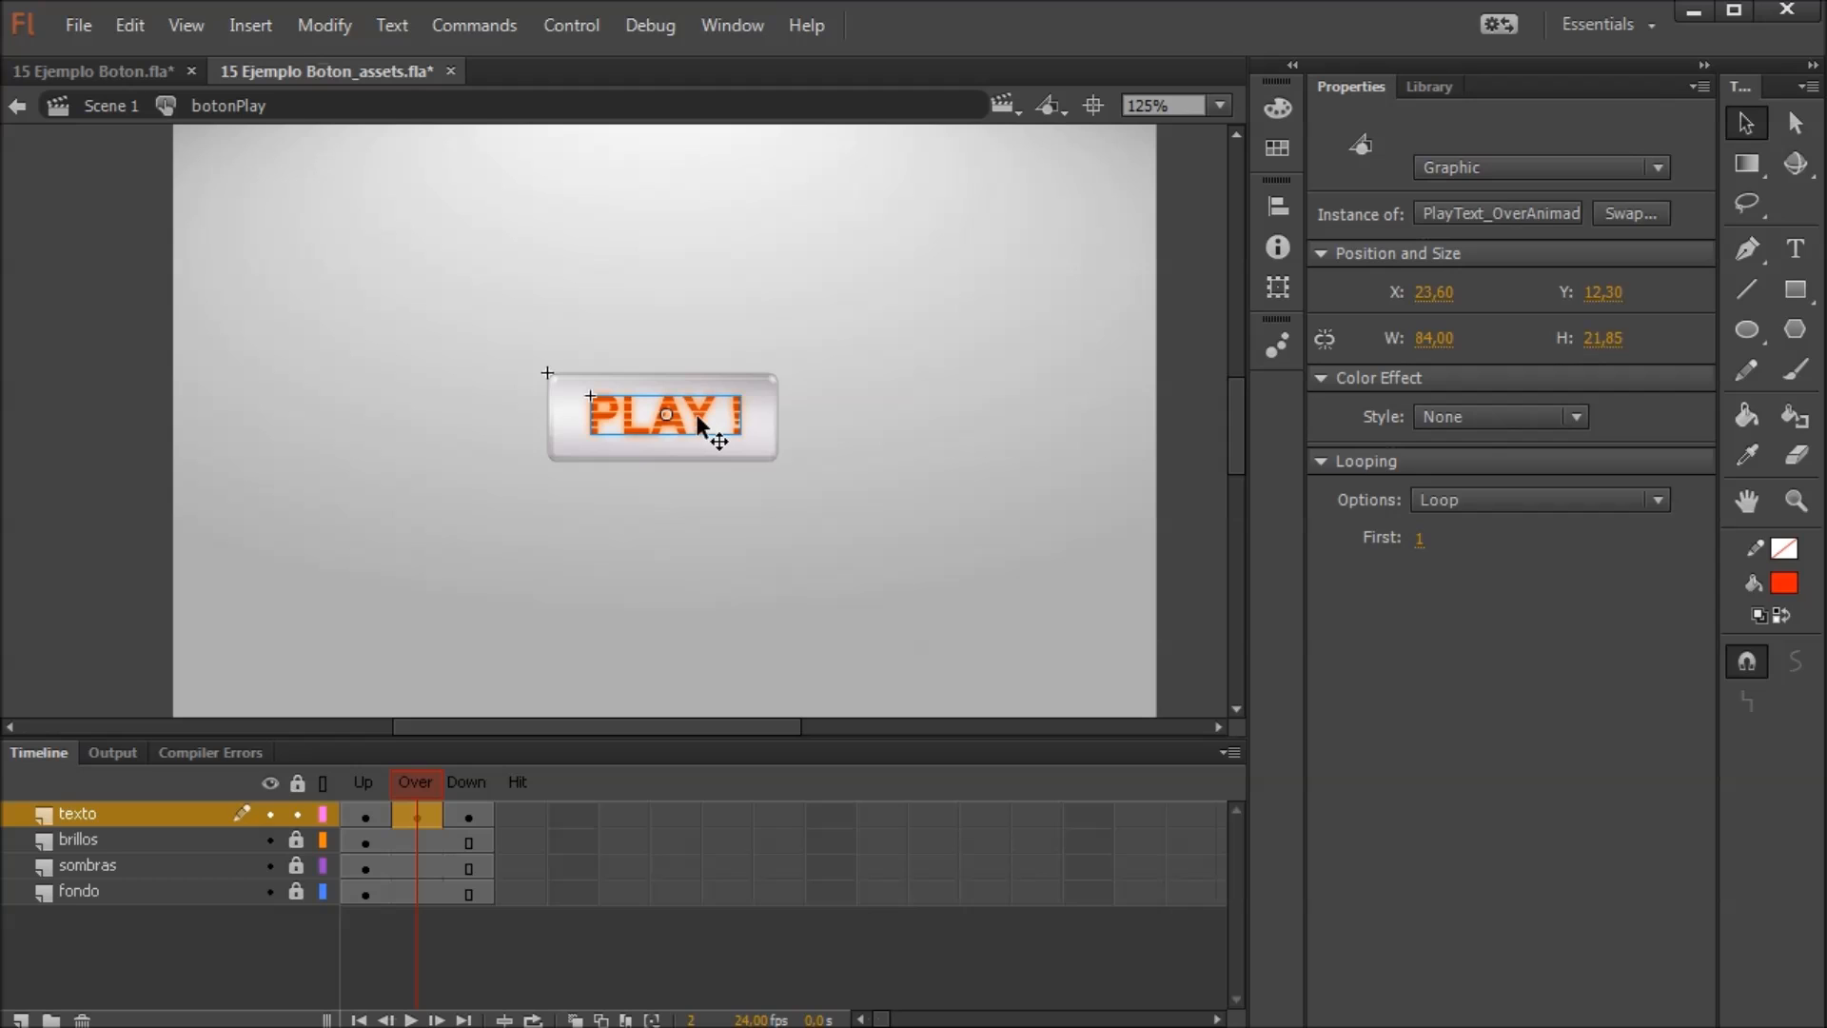
{"action": "double_click", "coordinate": [701, 424]}
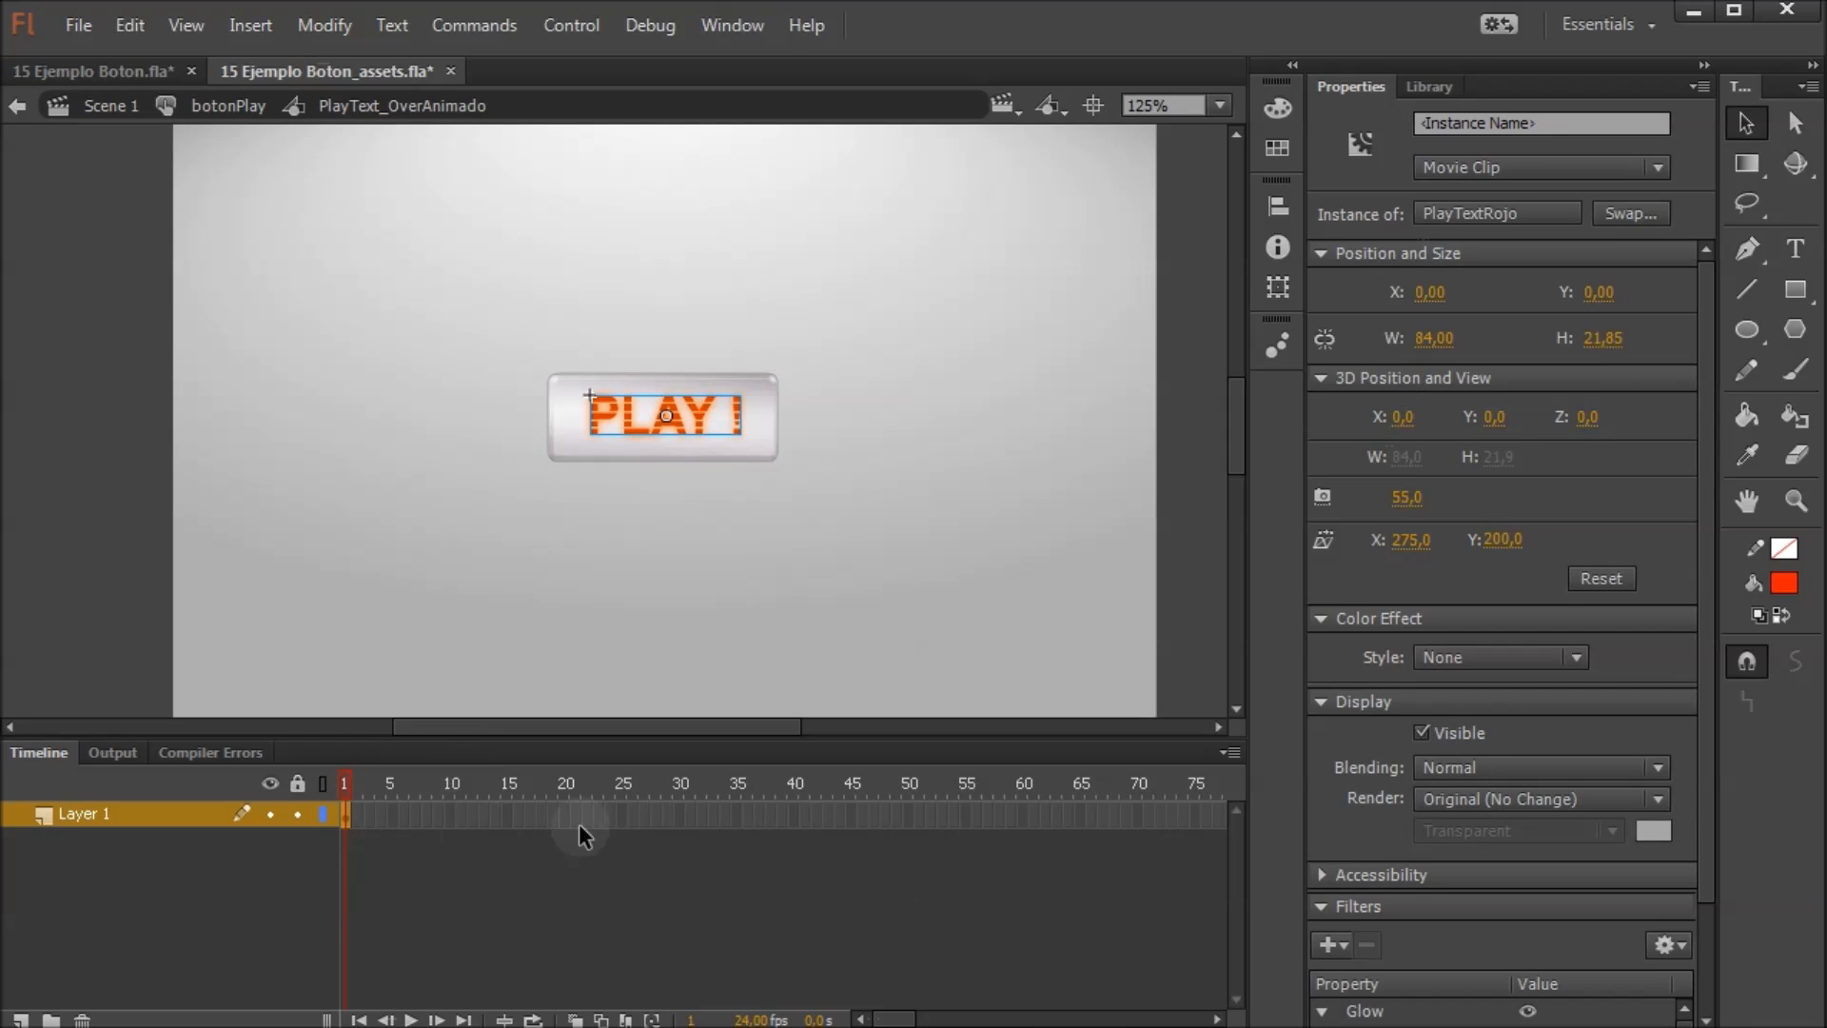
{"action": "left_click", "coordinate": [514, 810]}
{"action": "left_click", "coordinate": [510, 813]}
{"action": "key", "text": "F5"}
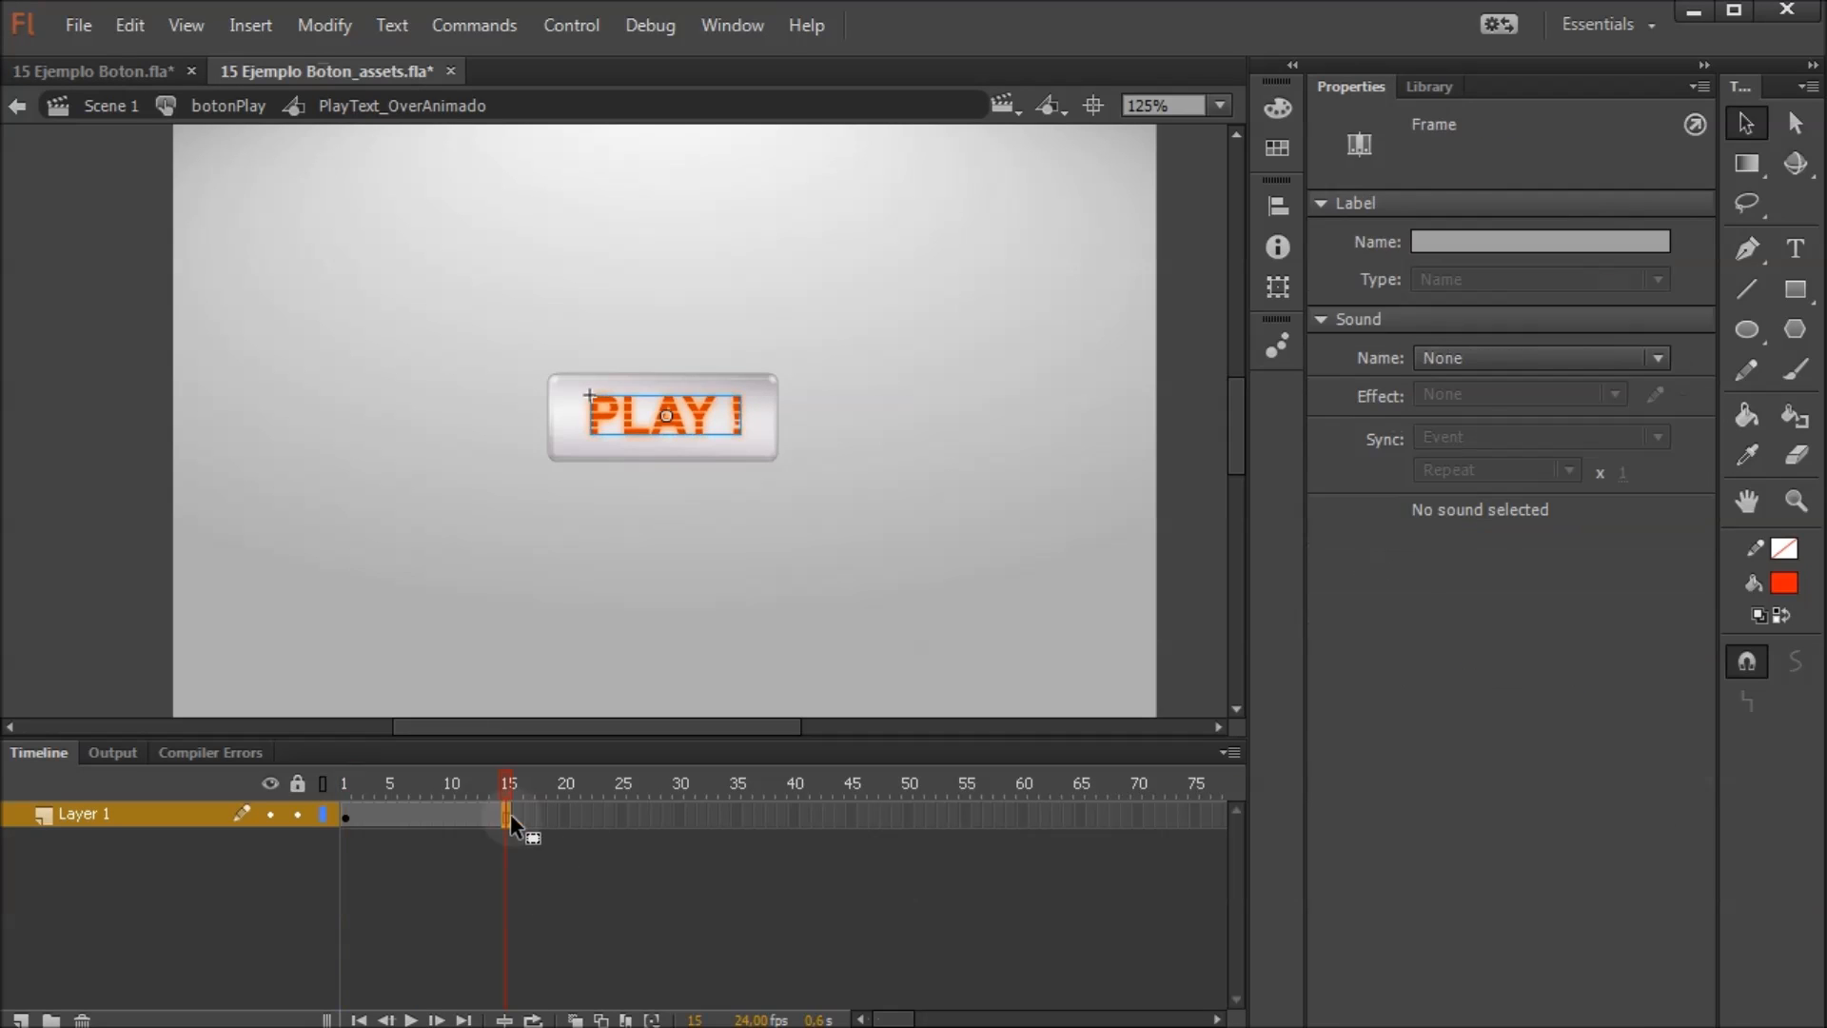
Set the document's frame rate to 40 fps
{"action": "left_click", "coordinate": [758, 1019]}
{"action": "type", "text": "40"}
{"action": "key", "text": "Return"}
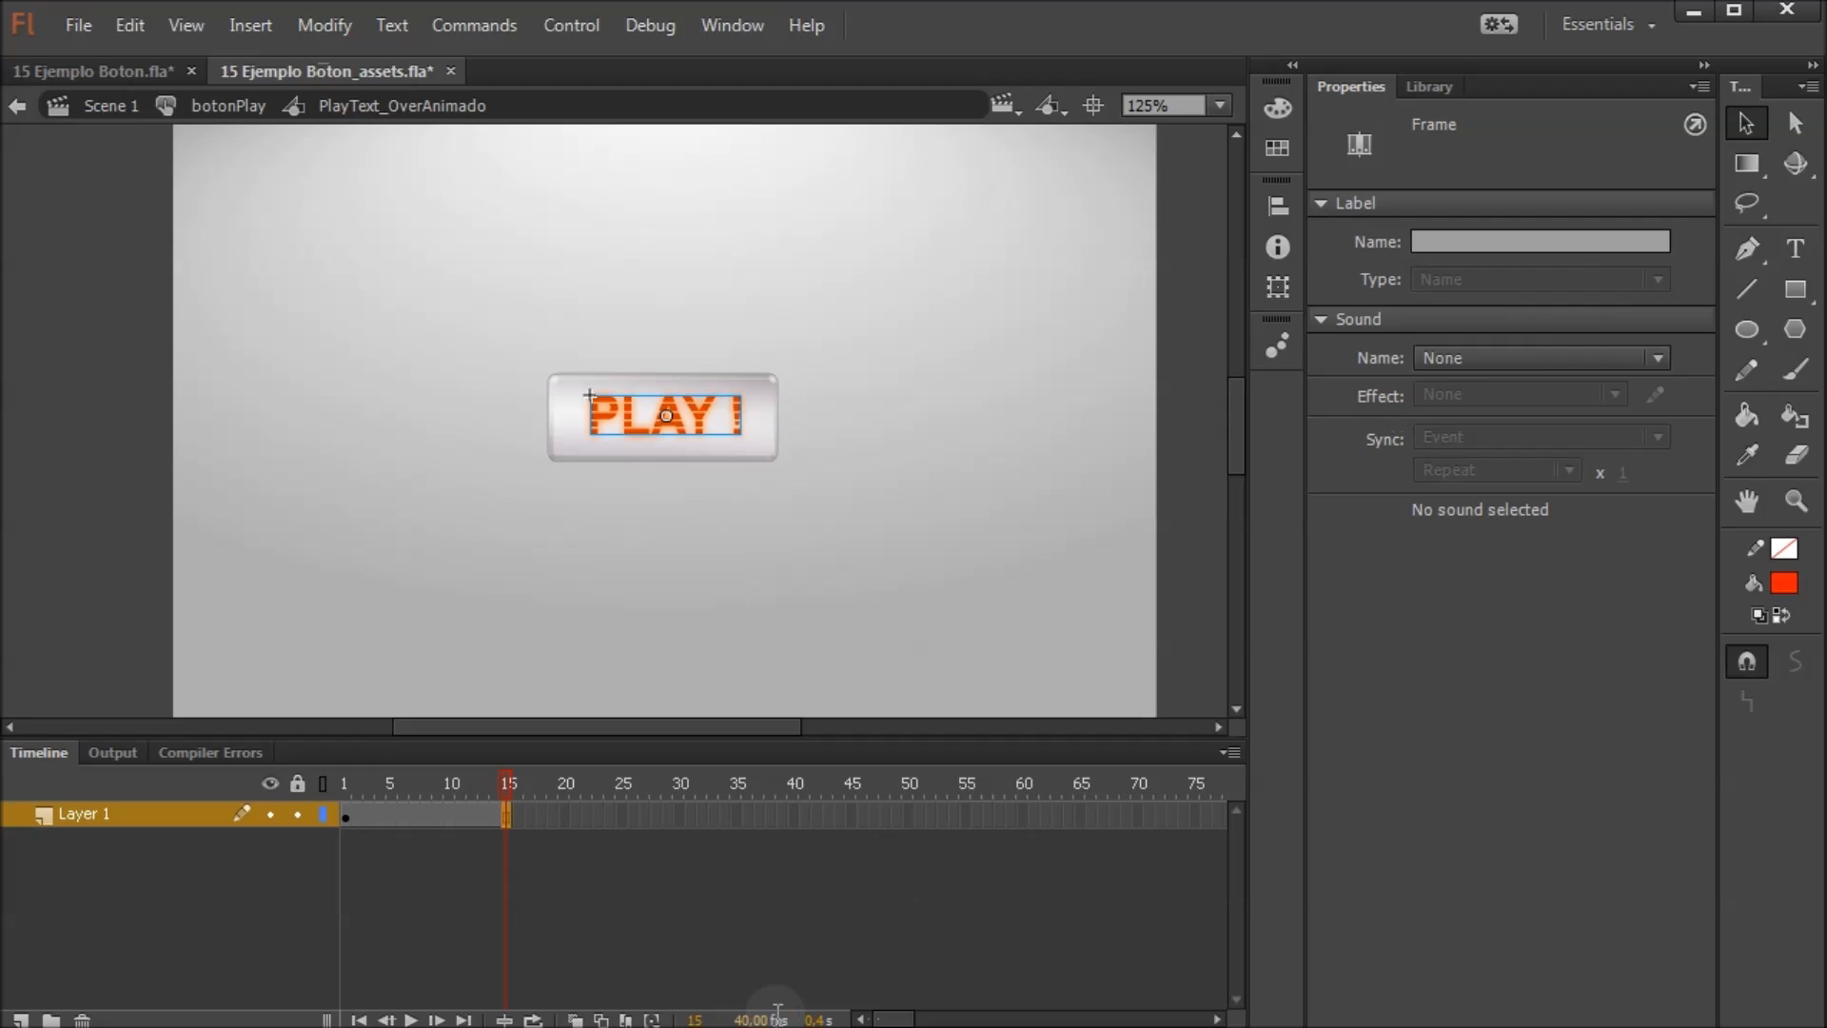
Insert a keyframe at frame 20 of Layer 1, extend the layer to frame 40, and return to frame 1
{"action": "left_click", "coordinate": [574, 815]}
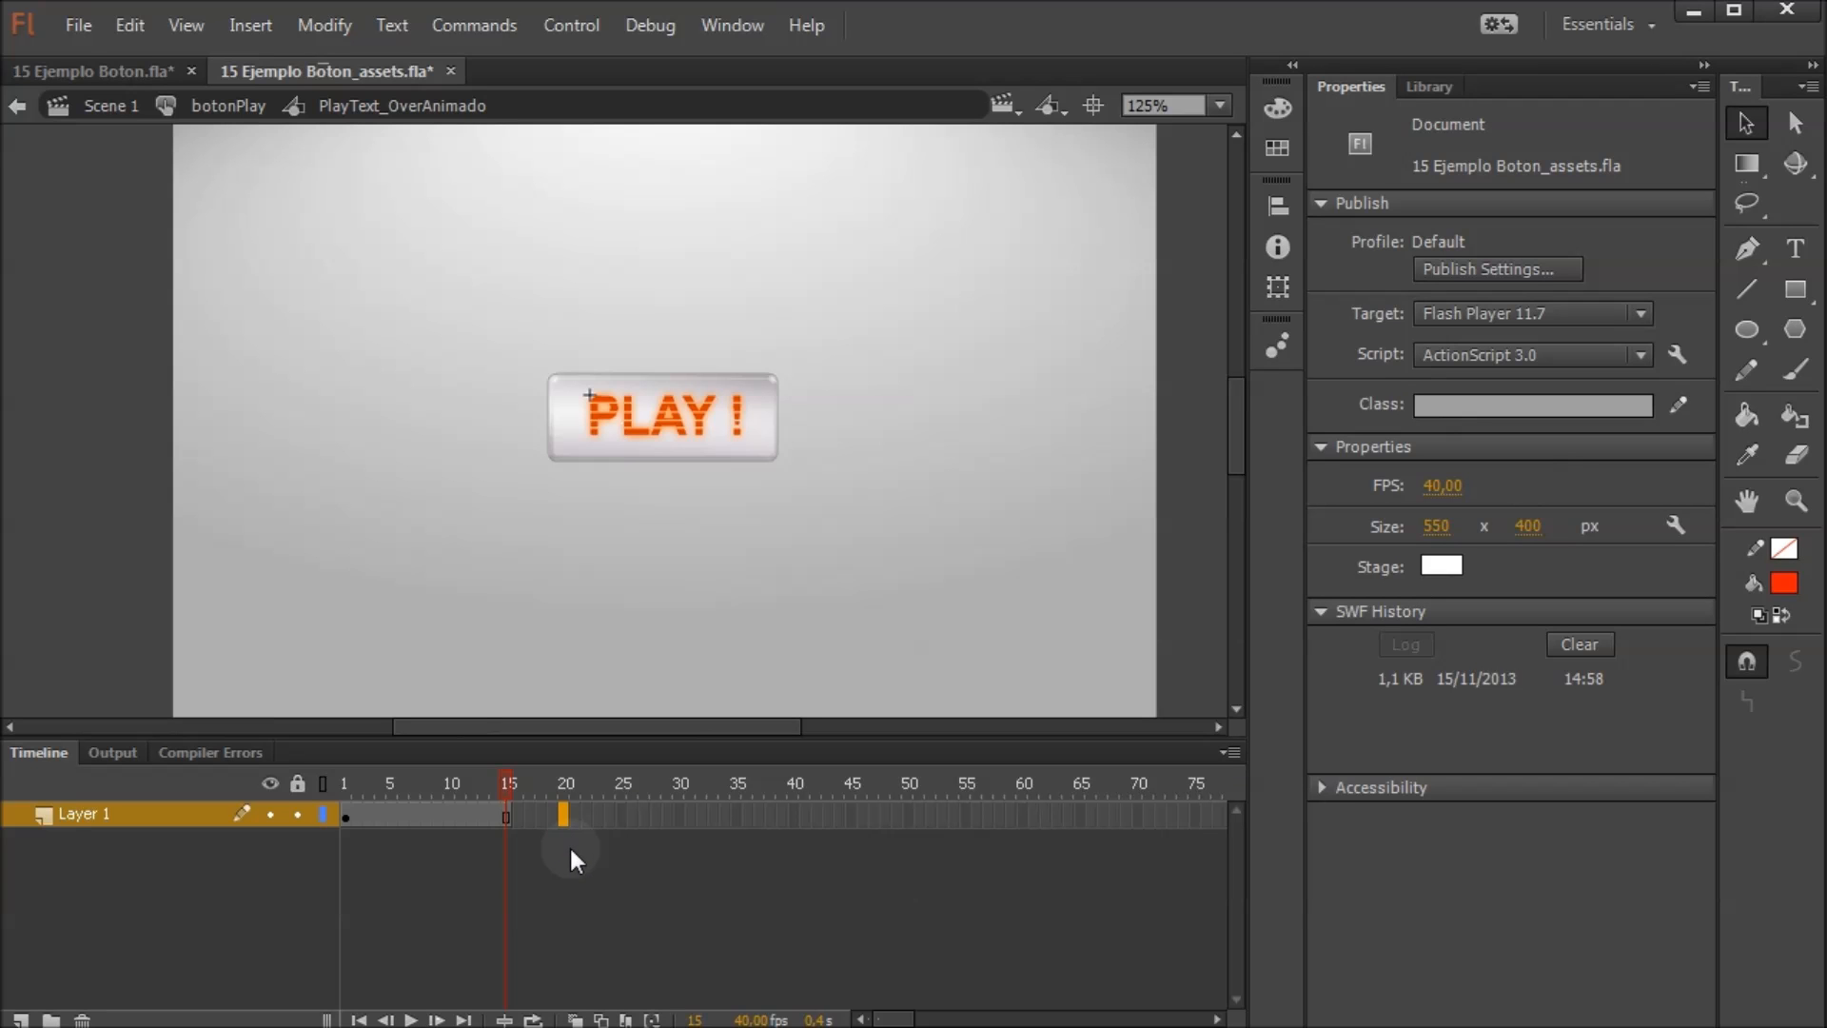
{"action": "key", "text": "F6"}
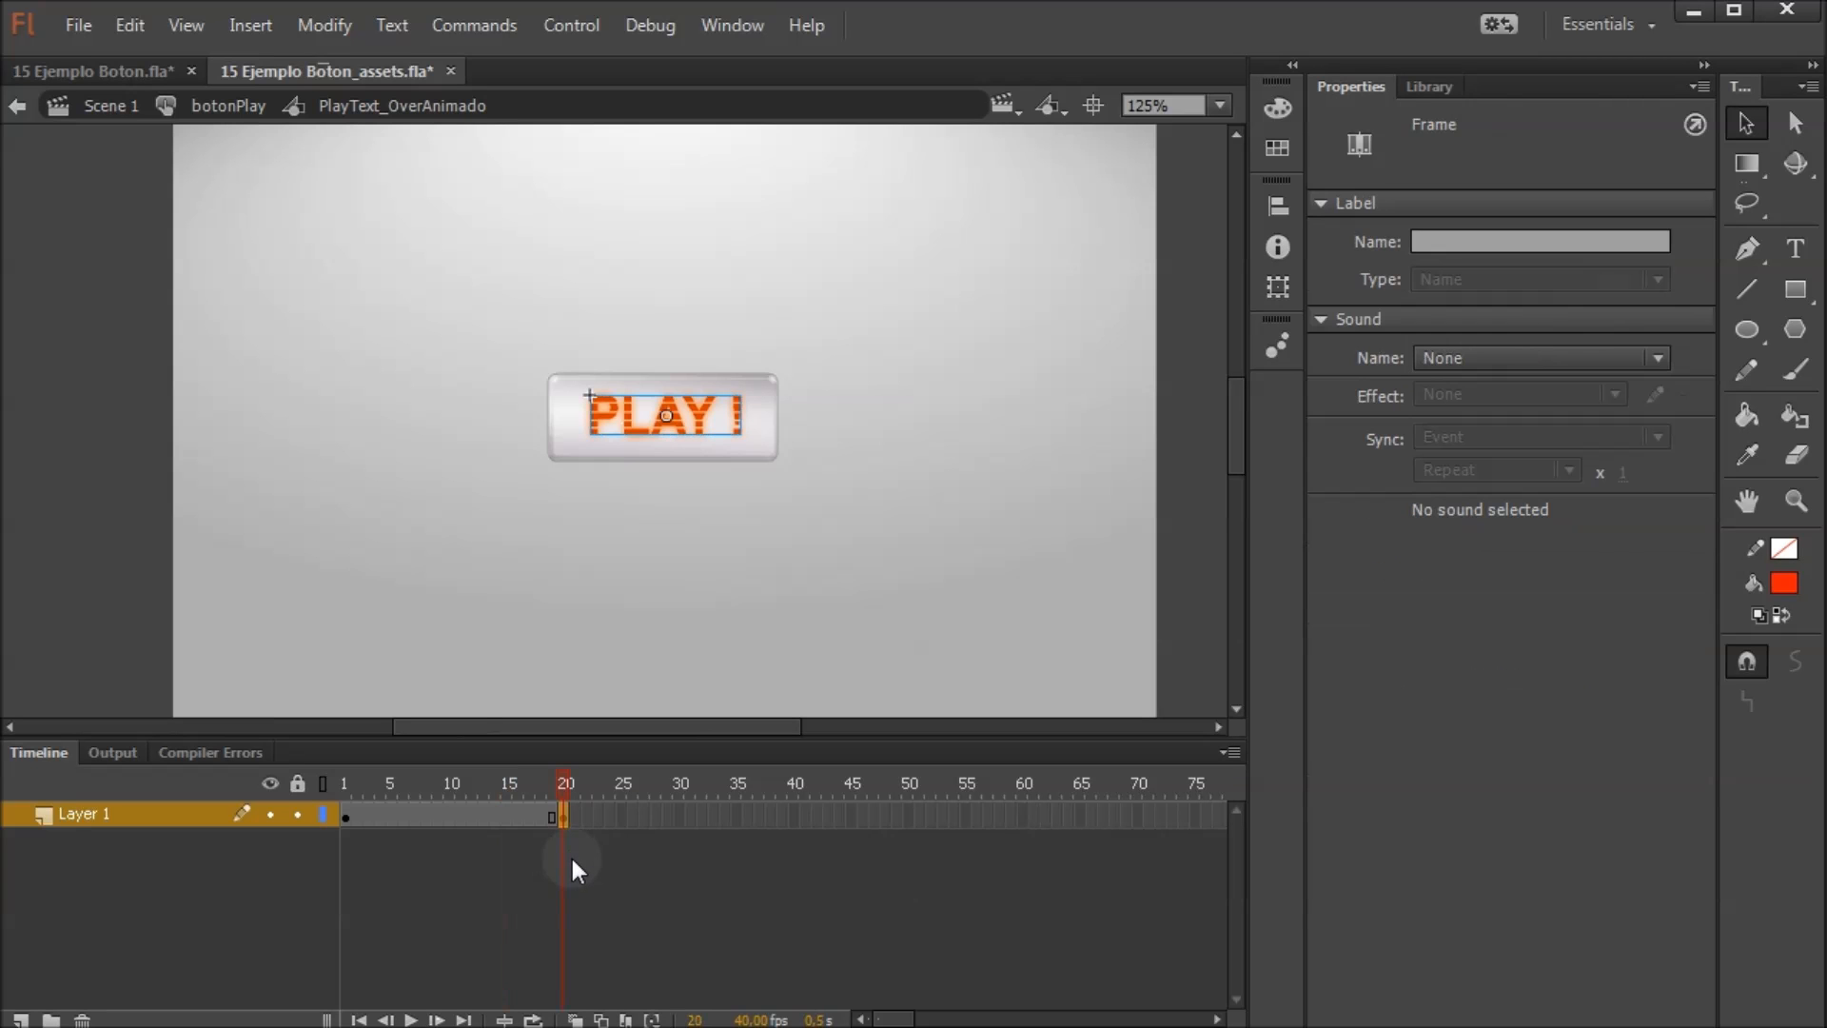
{"action": "left_click", "coordinate": [796, 814]}
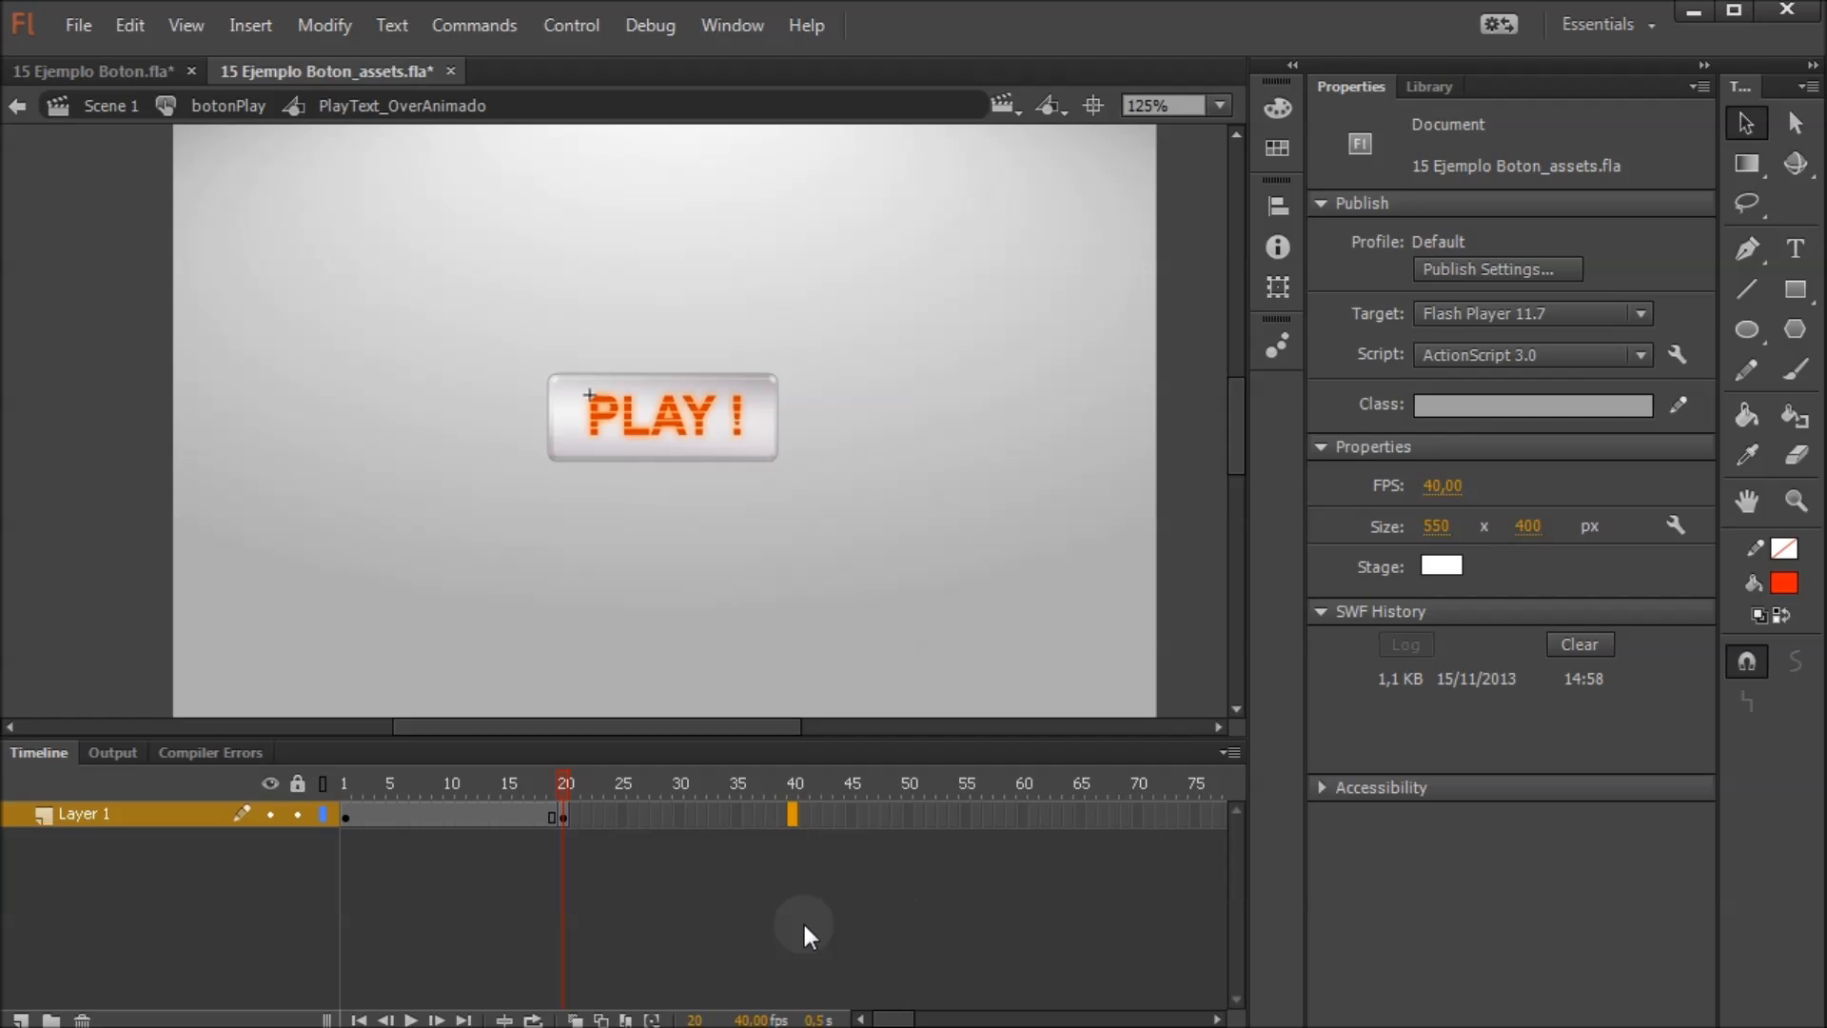
{"action": "key", "text": "F6"}
{"action": "left_click", "coordinate": [586, 815]}
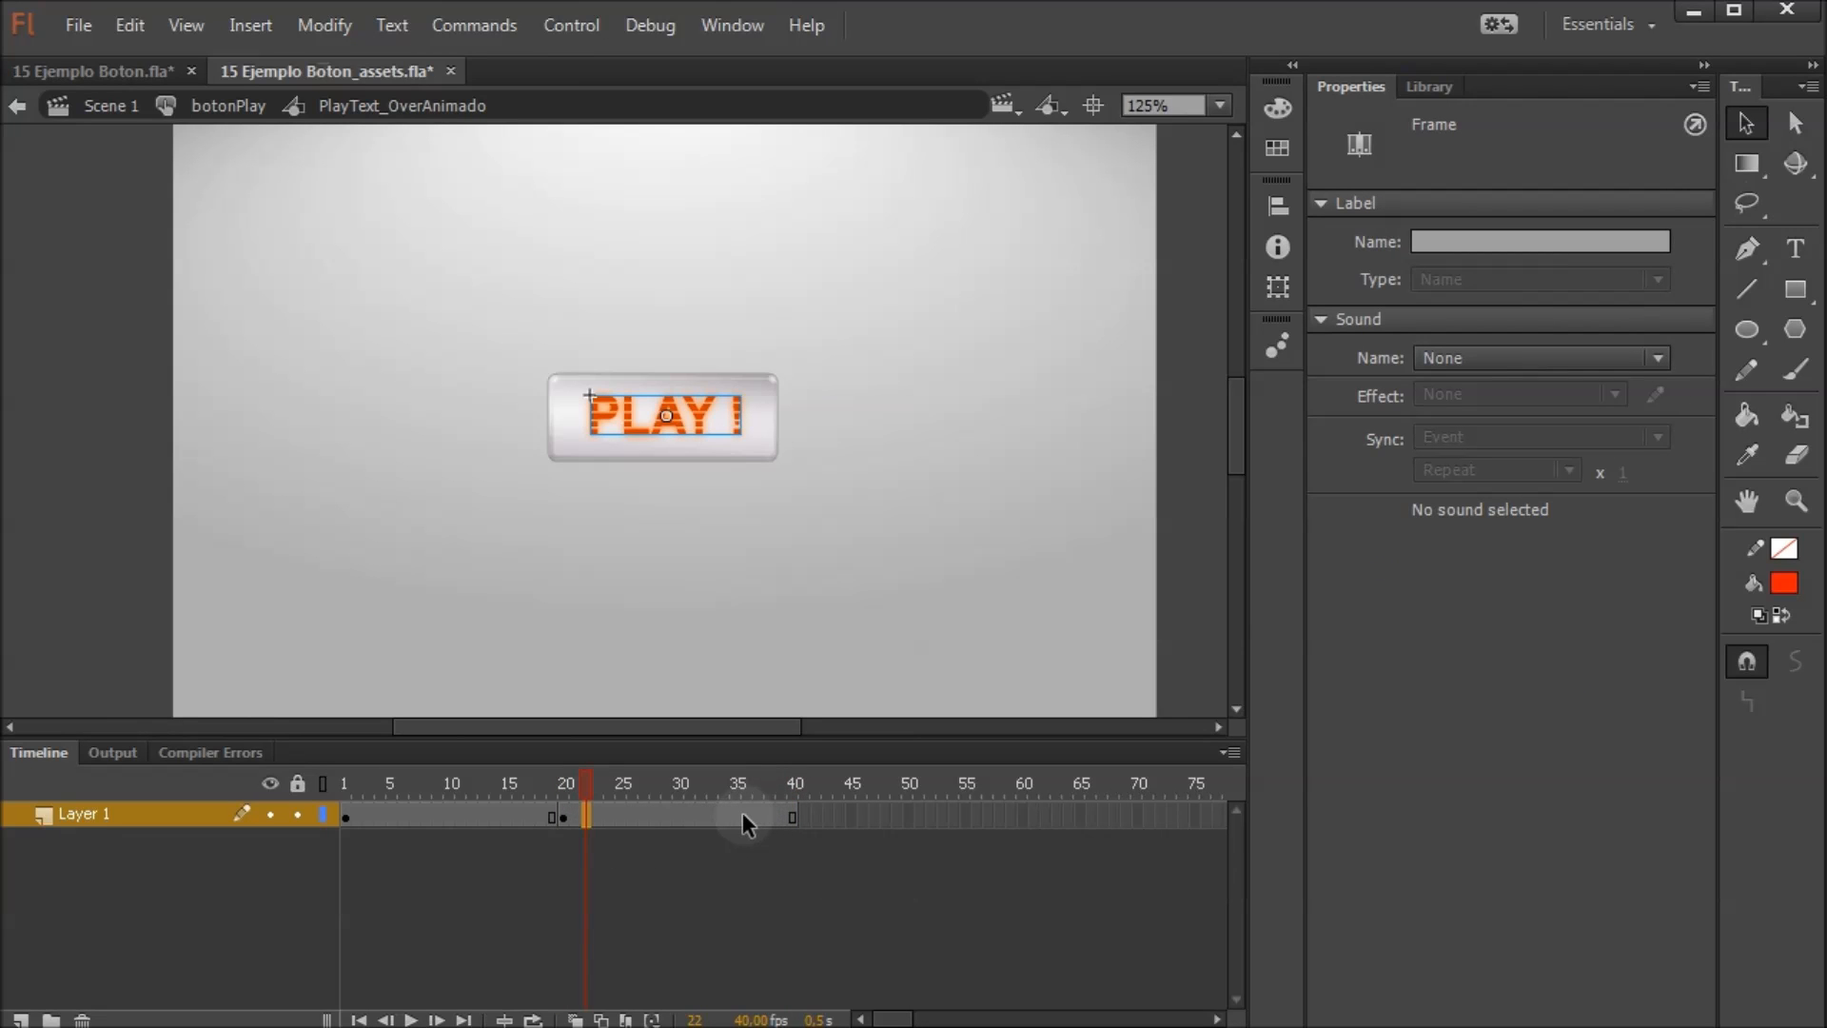
{"action": "key", "text": "alt+comma"}
{"action": "key", "text": "alt+comma"}
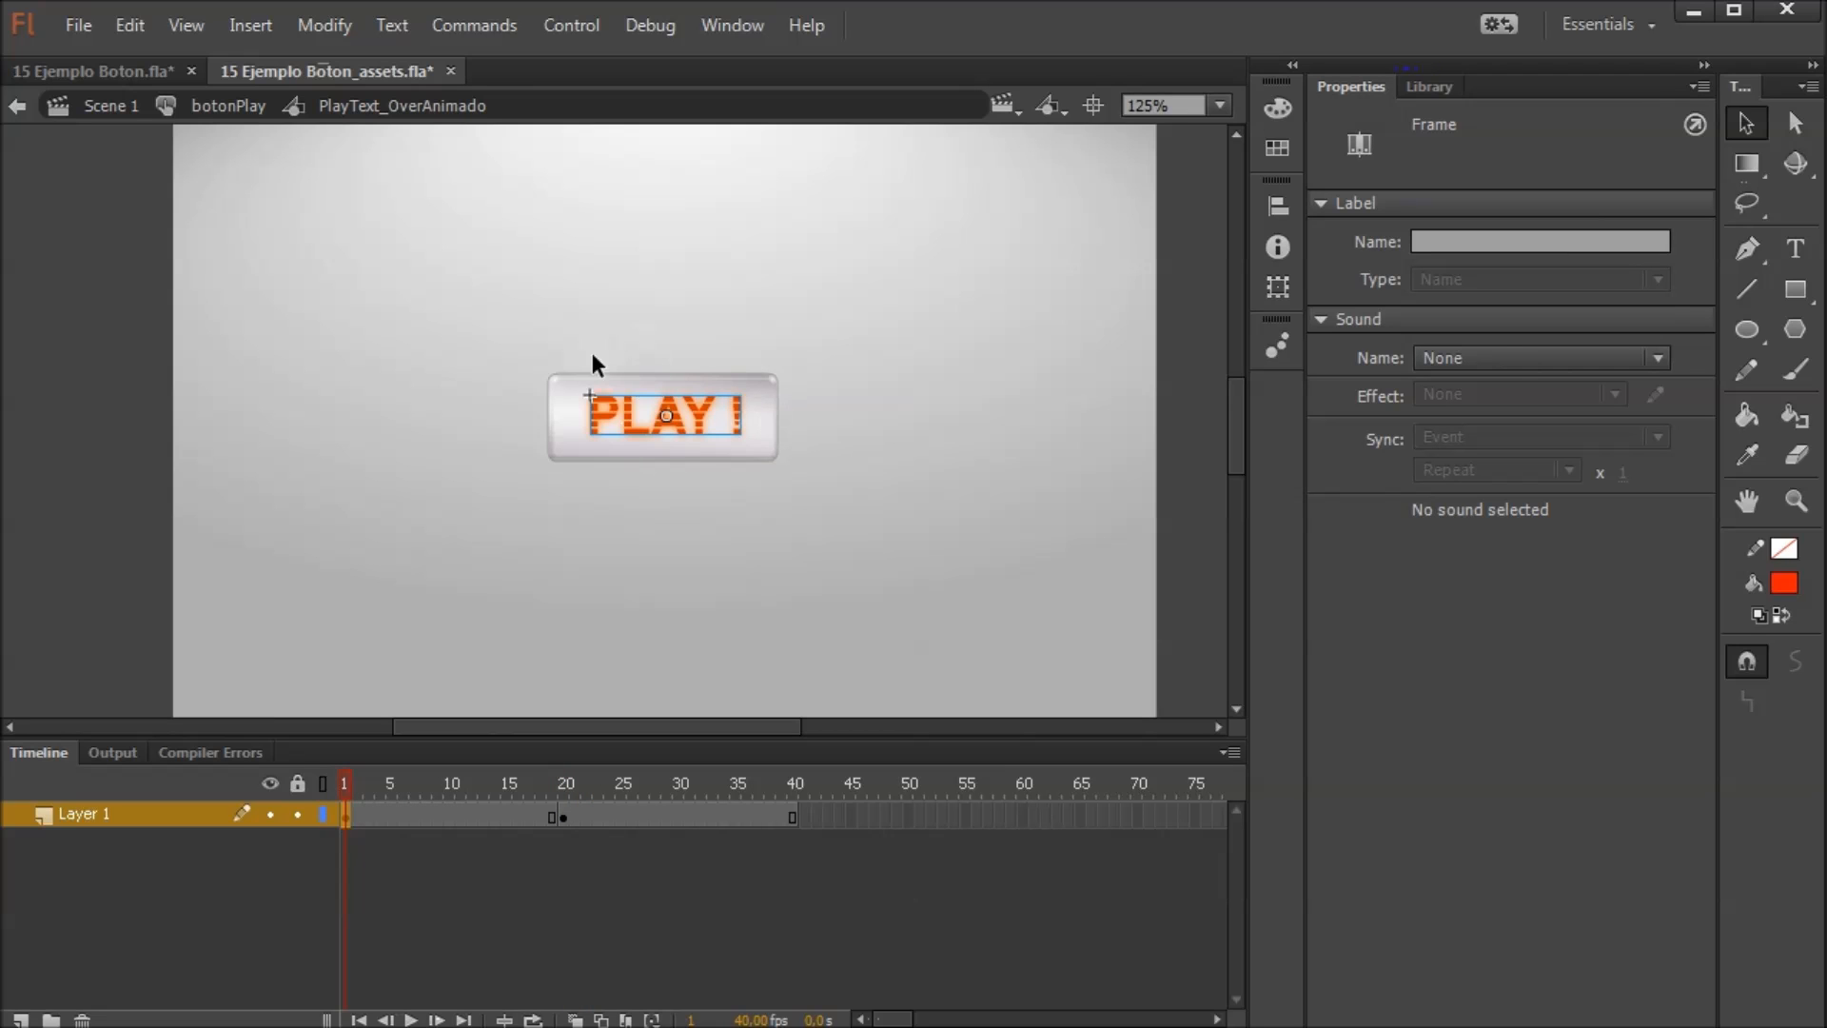
Enable Inner glow and Knockout on the Glow filter of the PLAY ! text at frame 20
{"action": "left_click", "coordinate": [567, 816]}
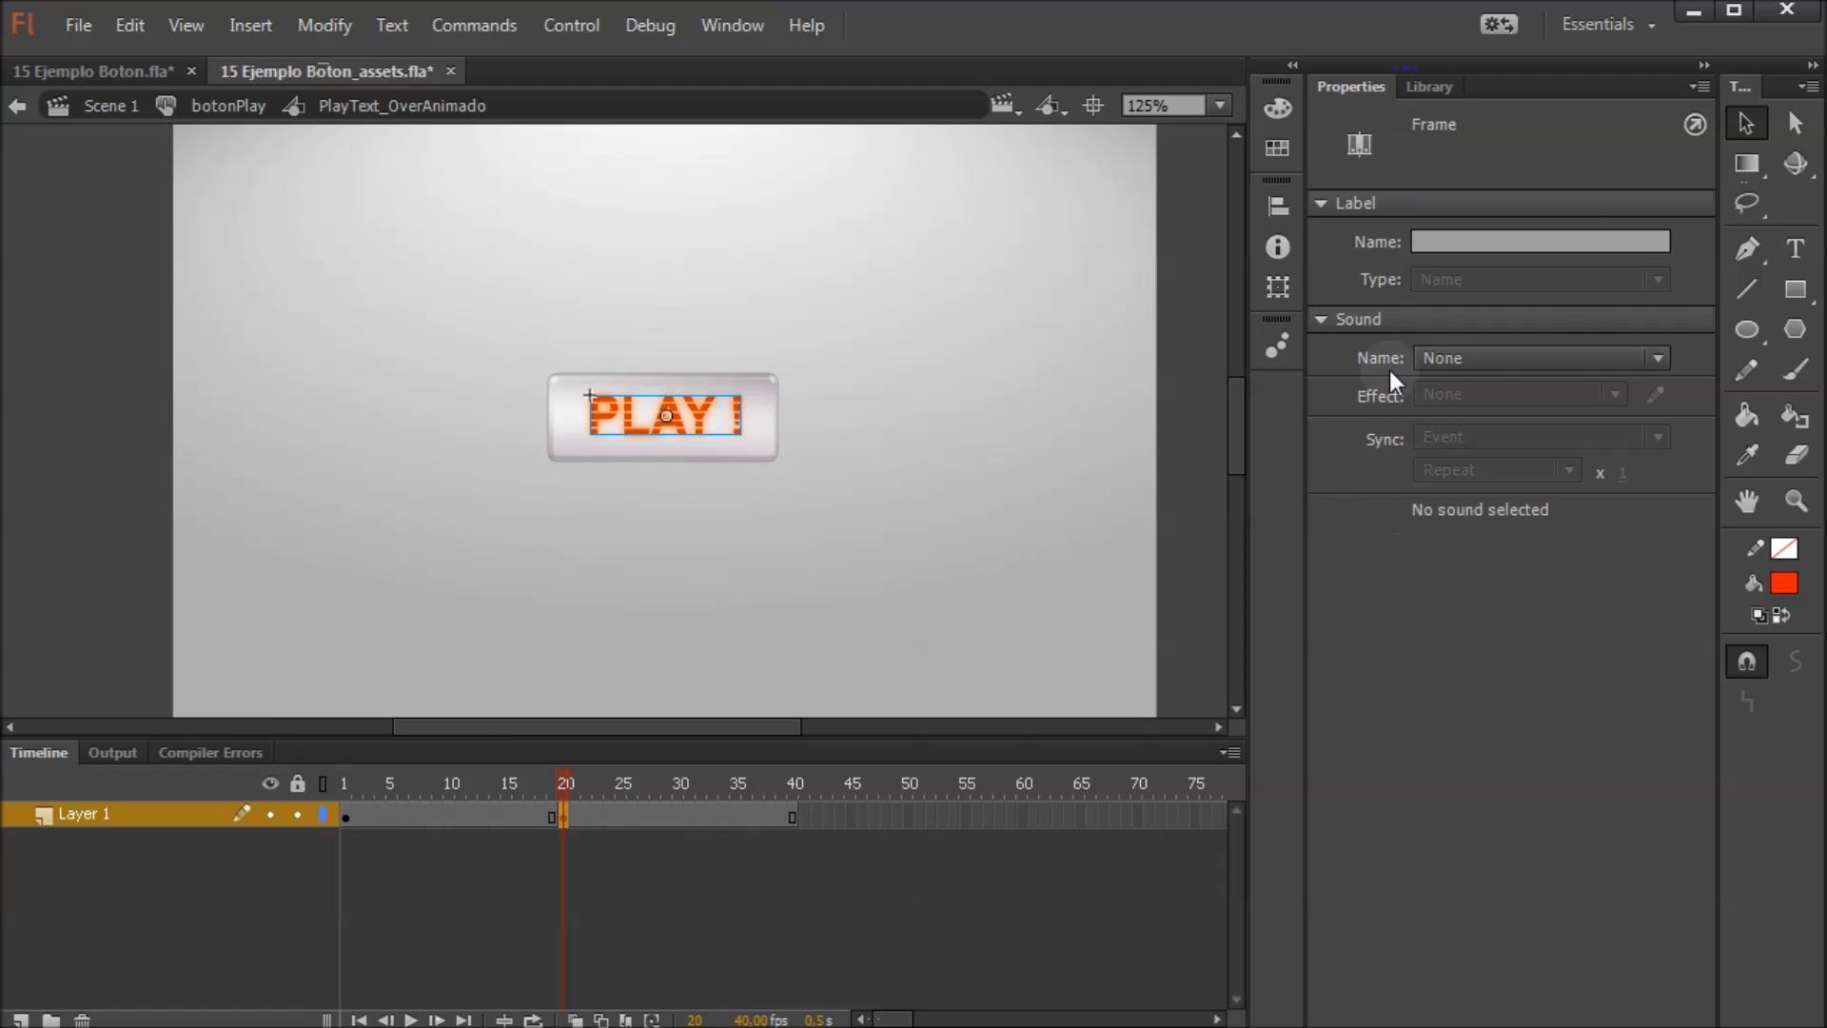
{"action": "left_click", "coordinate": [709, 418]}
{"action": "left_click_drag", "start_coordinate": [1686, 923], "coordinate": [1682, 959]}
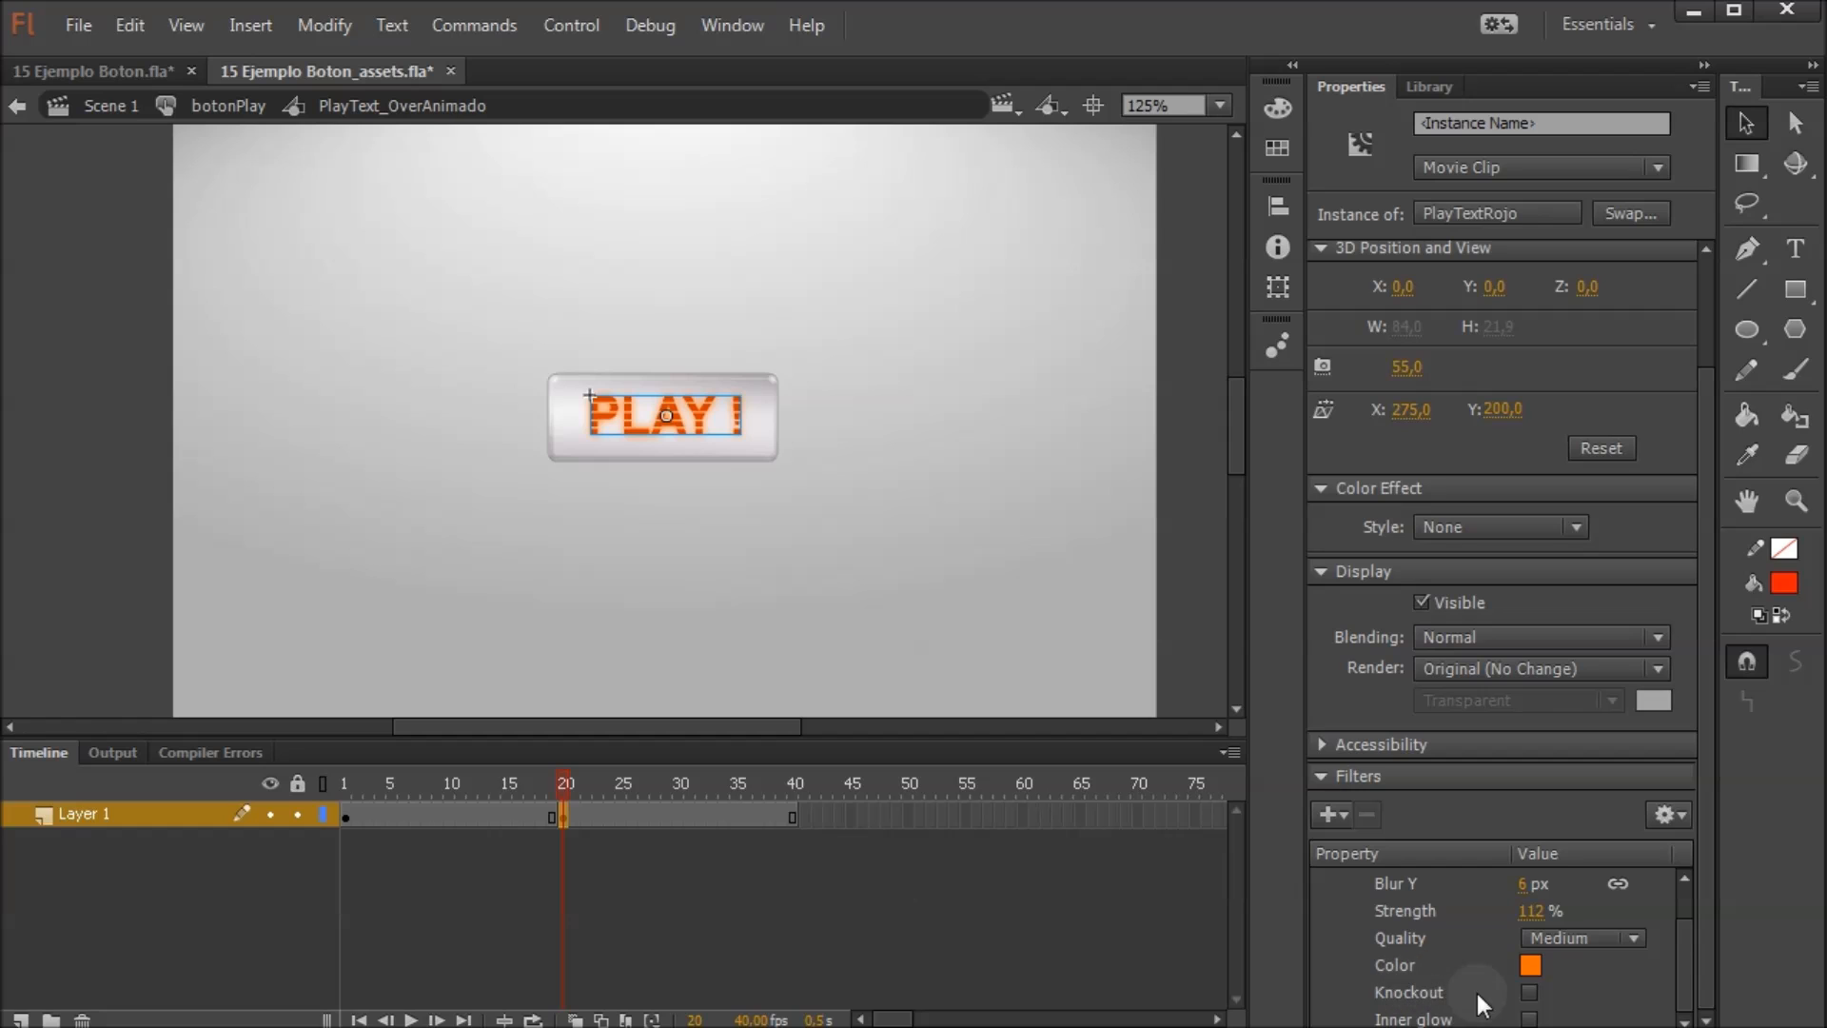
{"action": "left_click", "coordinate": [1529, 1018]}
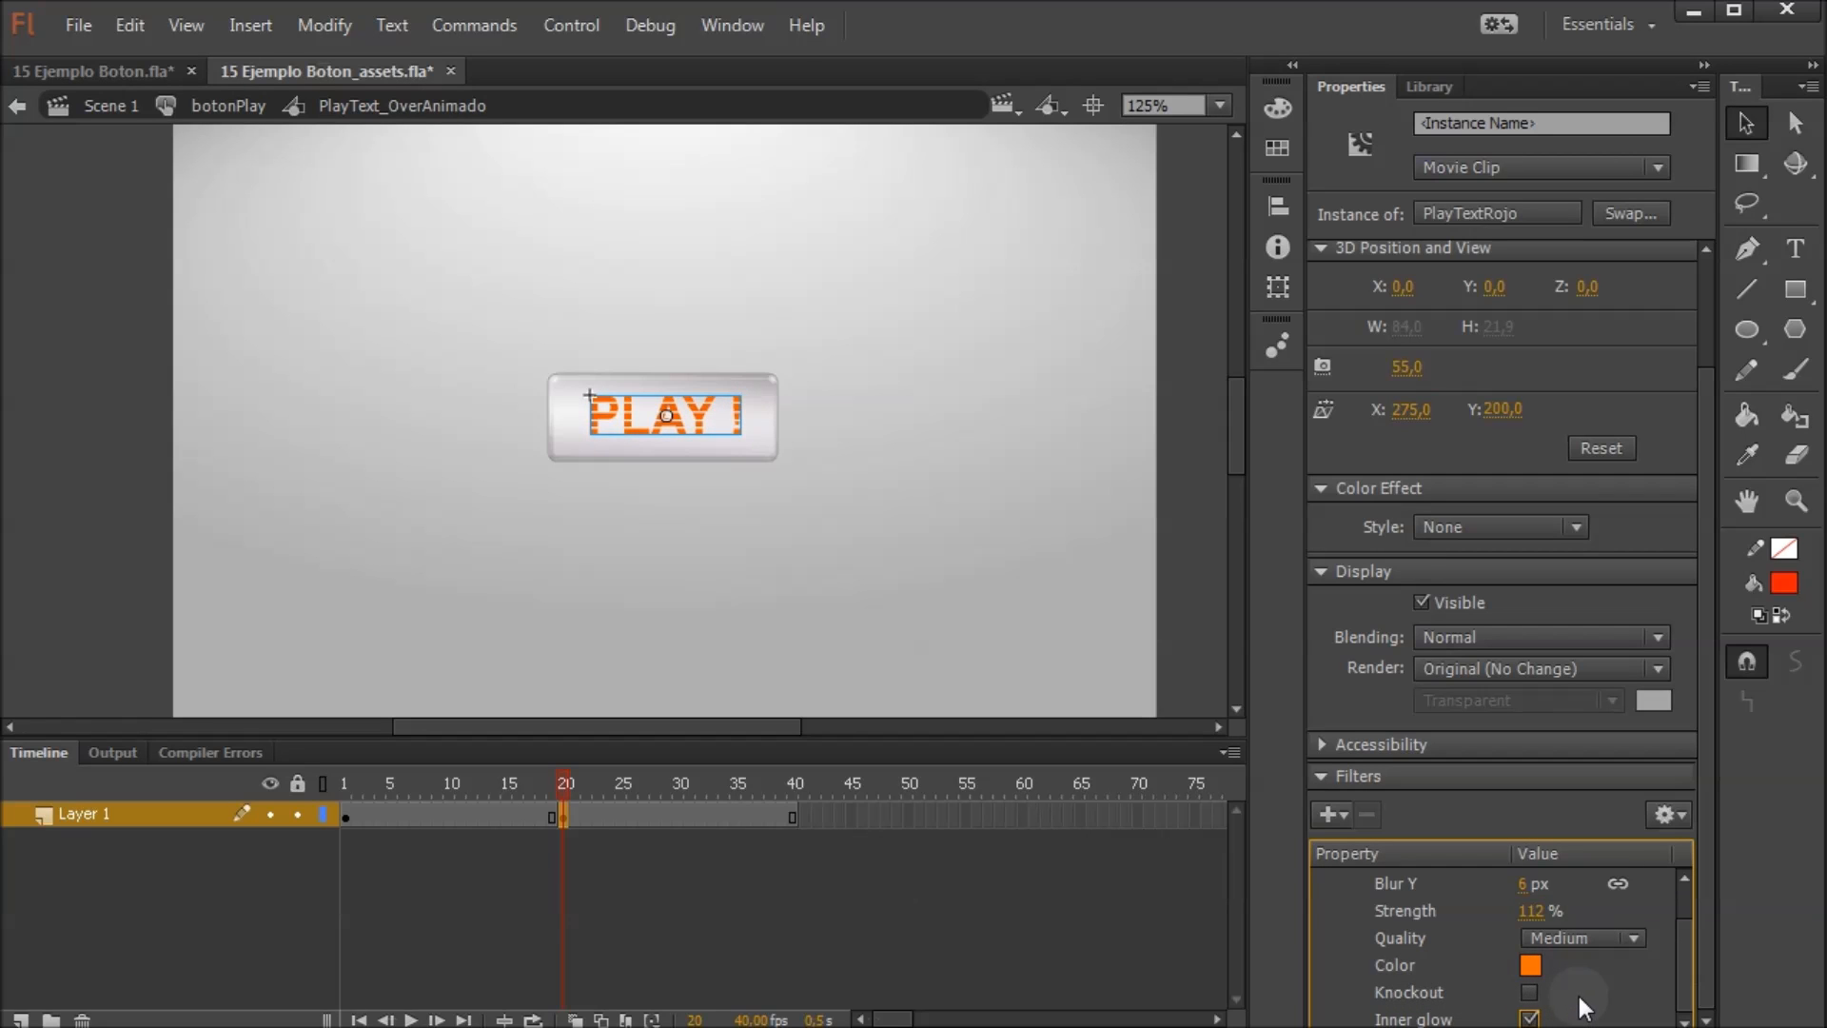
{"action": "left_click", "coordinate": [1529, 991]}
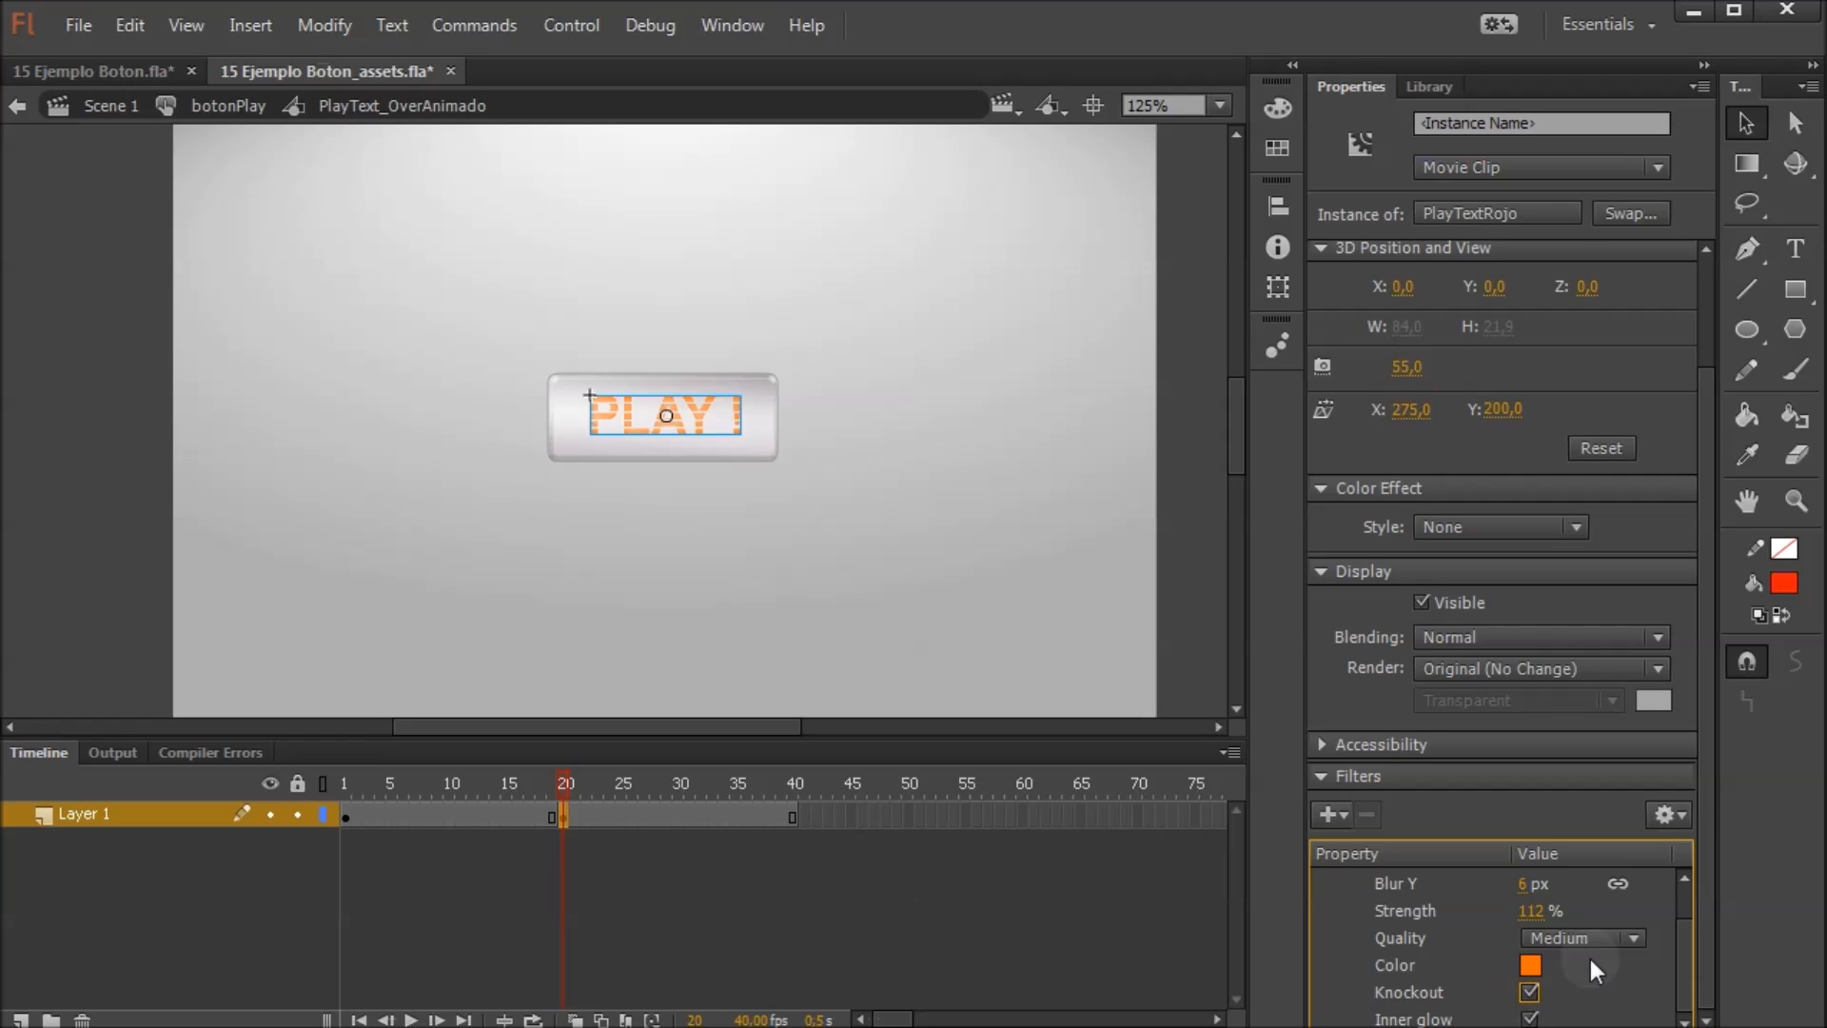
Set the frame 20 text's glow strength to 124% and its blur to 9 px
{"action": "left_click_drag", "start_coordinate": [1546, 918], "coordinate": [1527, 885]}
{"action": "scroll", "coordinate": [782, 413], "scroll_direction": "up", "scroll_amount": 5}
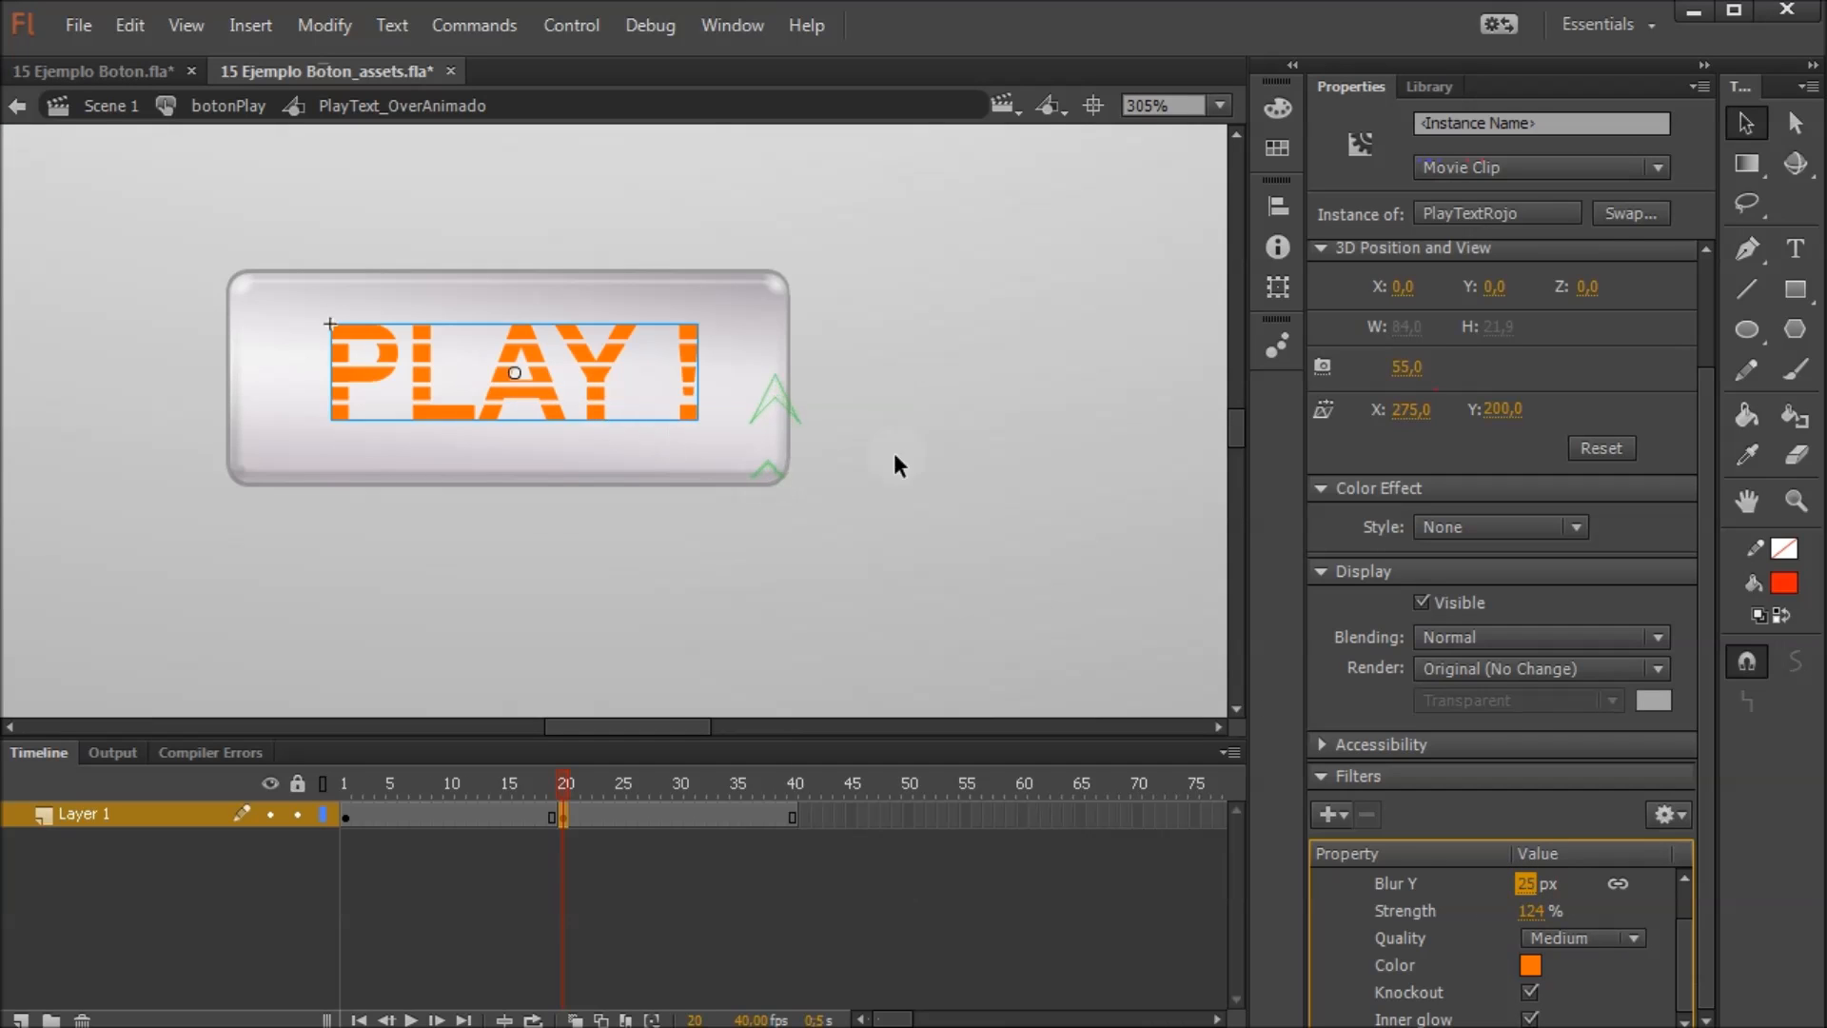
{"action": "scroll", "coordinate": [1681, 935], "scroll_direction": "up", "scroll_amount": 1}
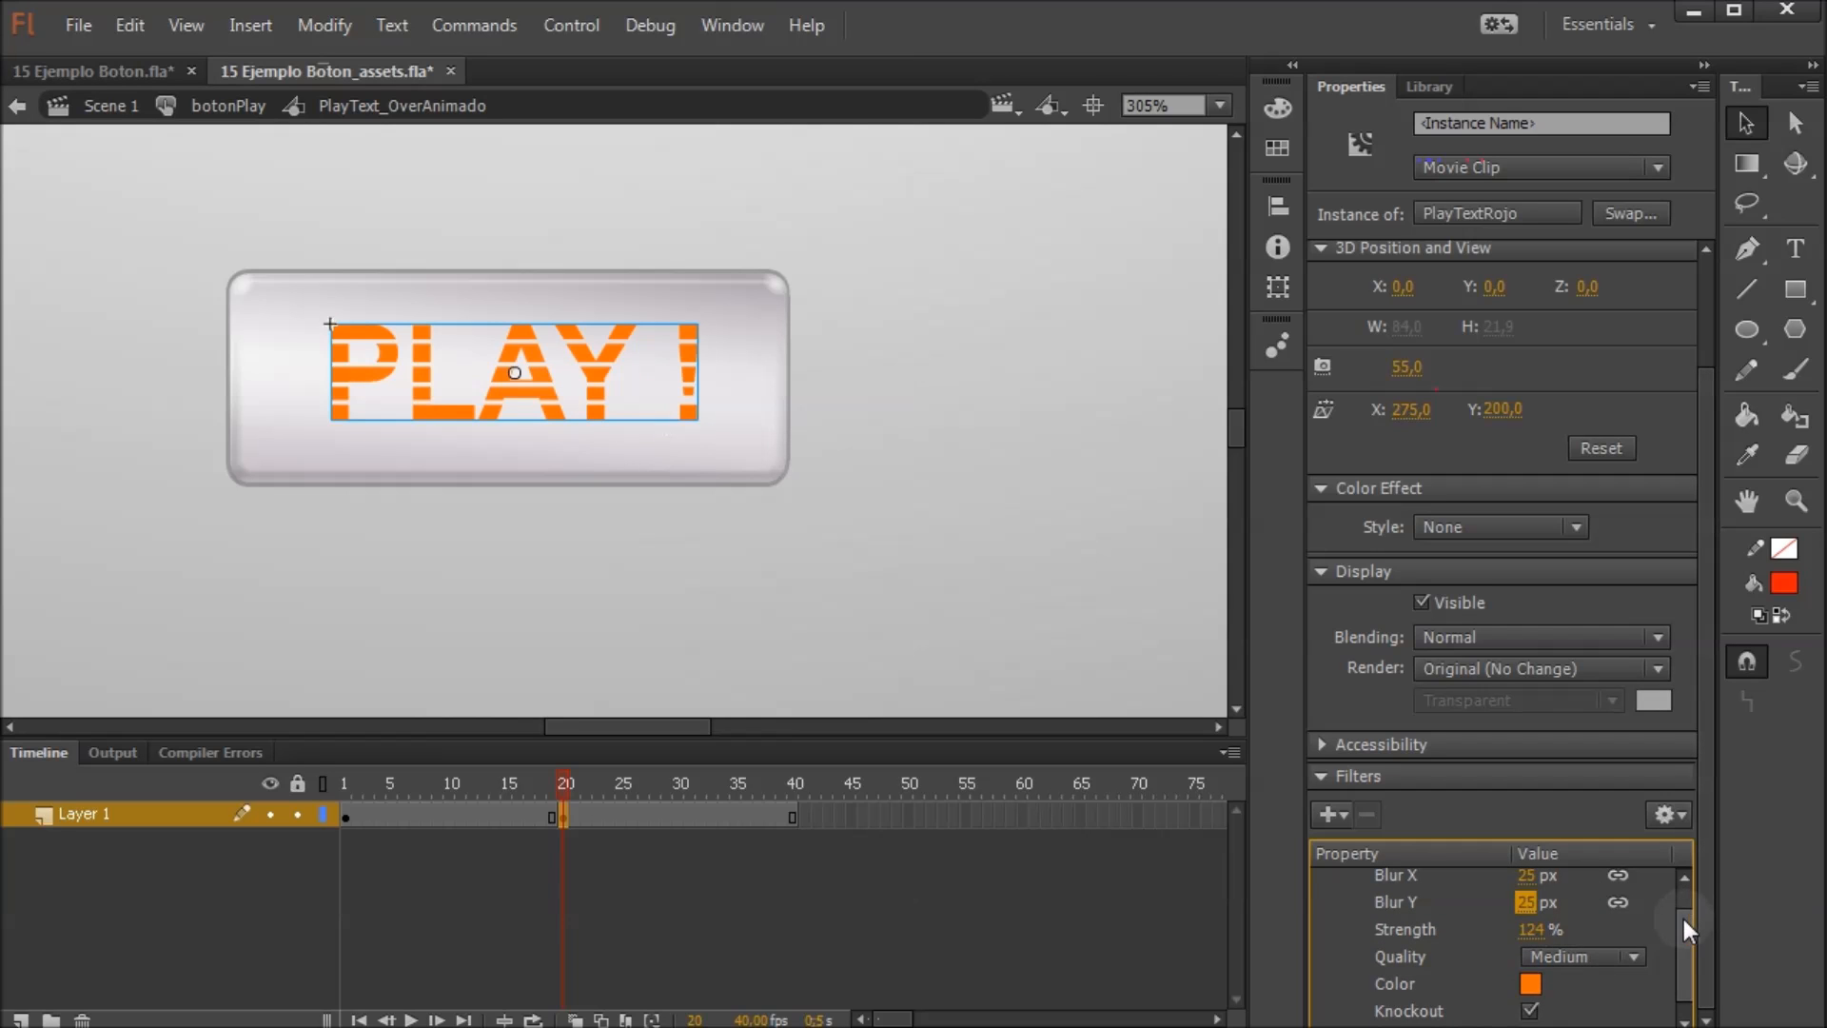
{"action": "scroll", "coordinate": [1682, 923], "scroll_direction": "down", "scroll_amount": 1}
{"action": "left_click_drag", "start_coordinate": [1524, 885], "coordinate": [1492, 900]}
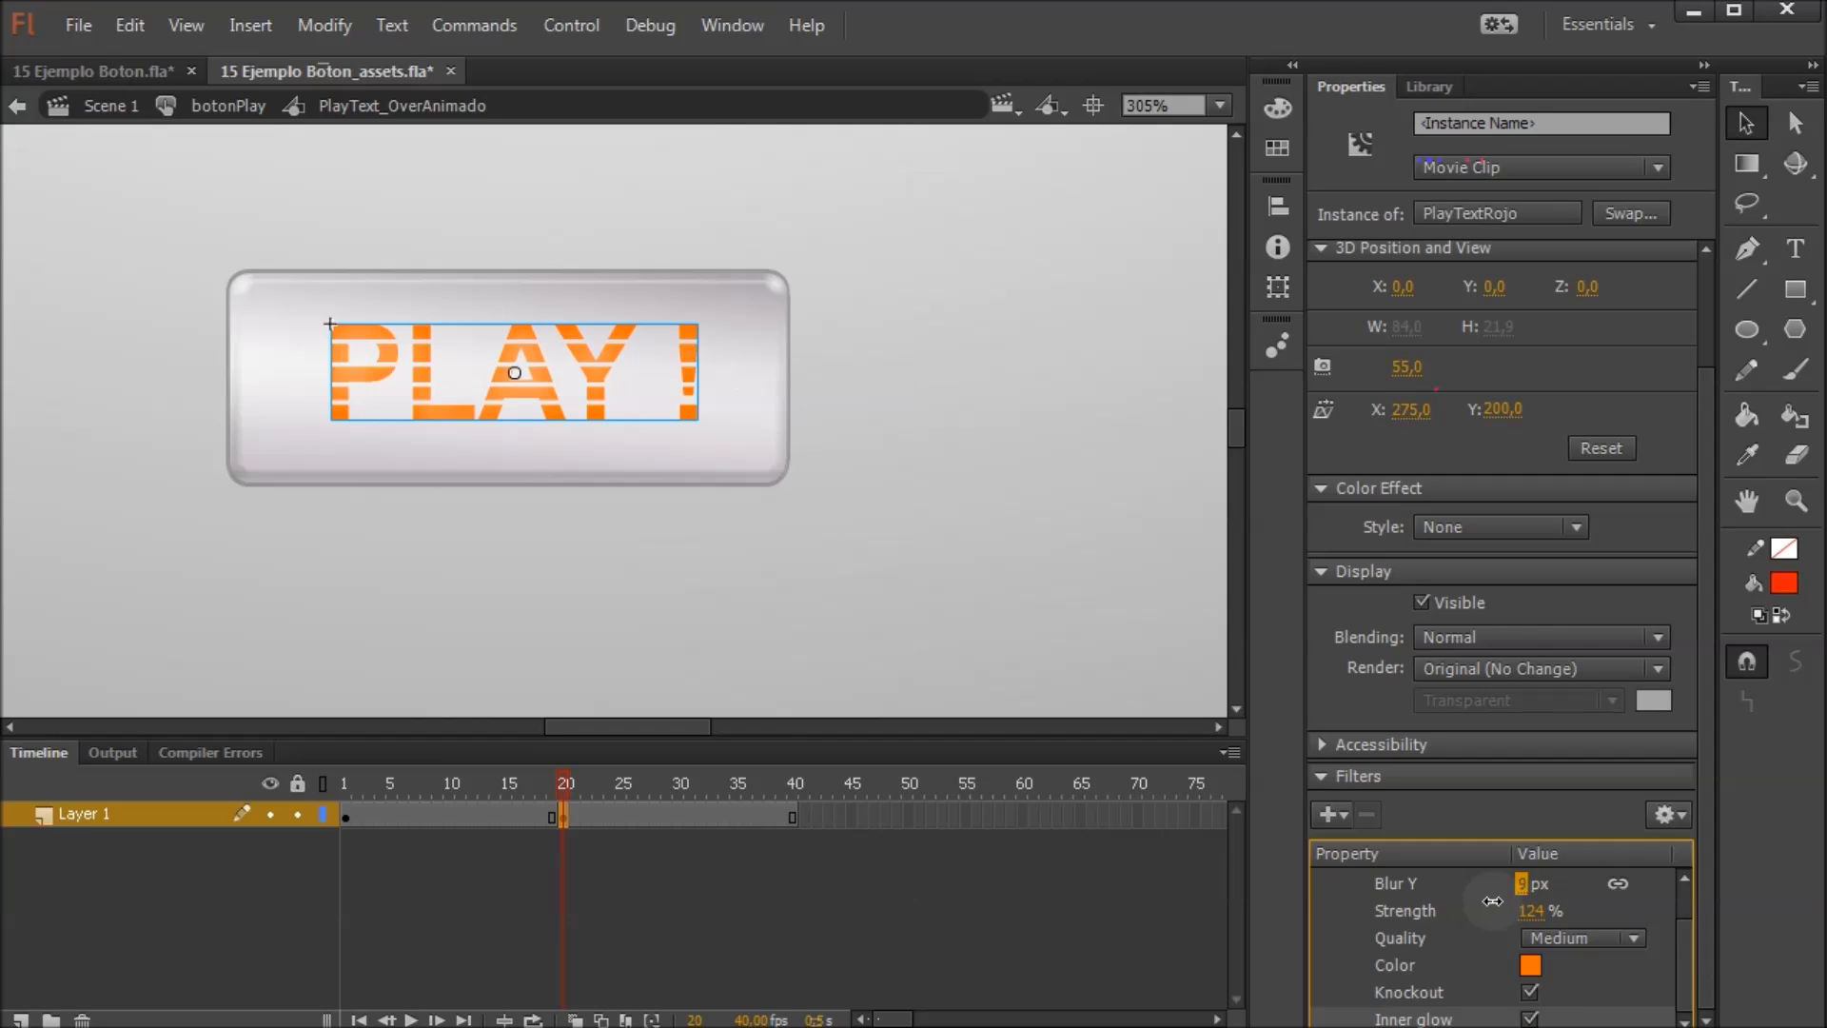
Change the frame 20 text's glow color to dark red and scrub the timeline to frame 26
{"action": "left_click", "coordinate": [1531, 966]}
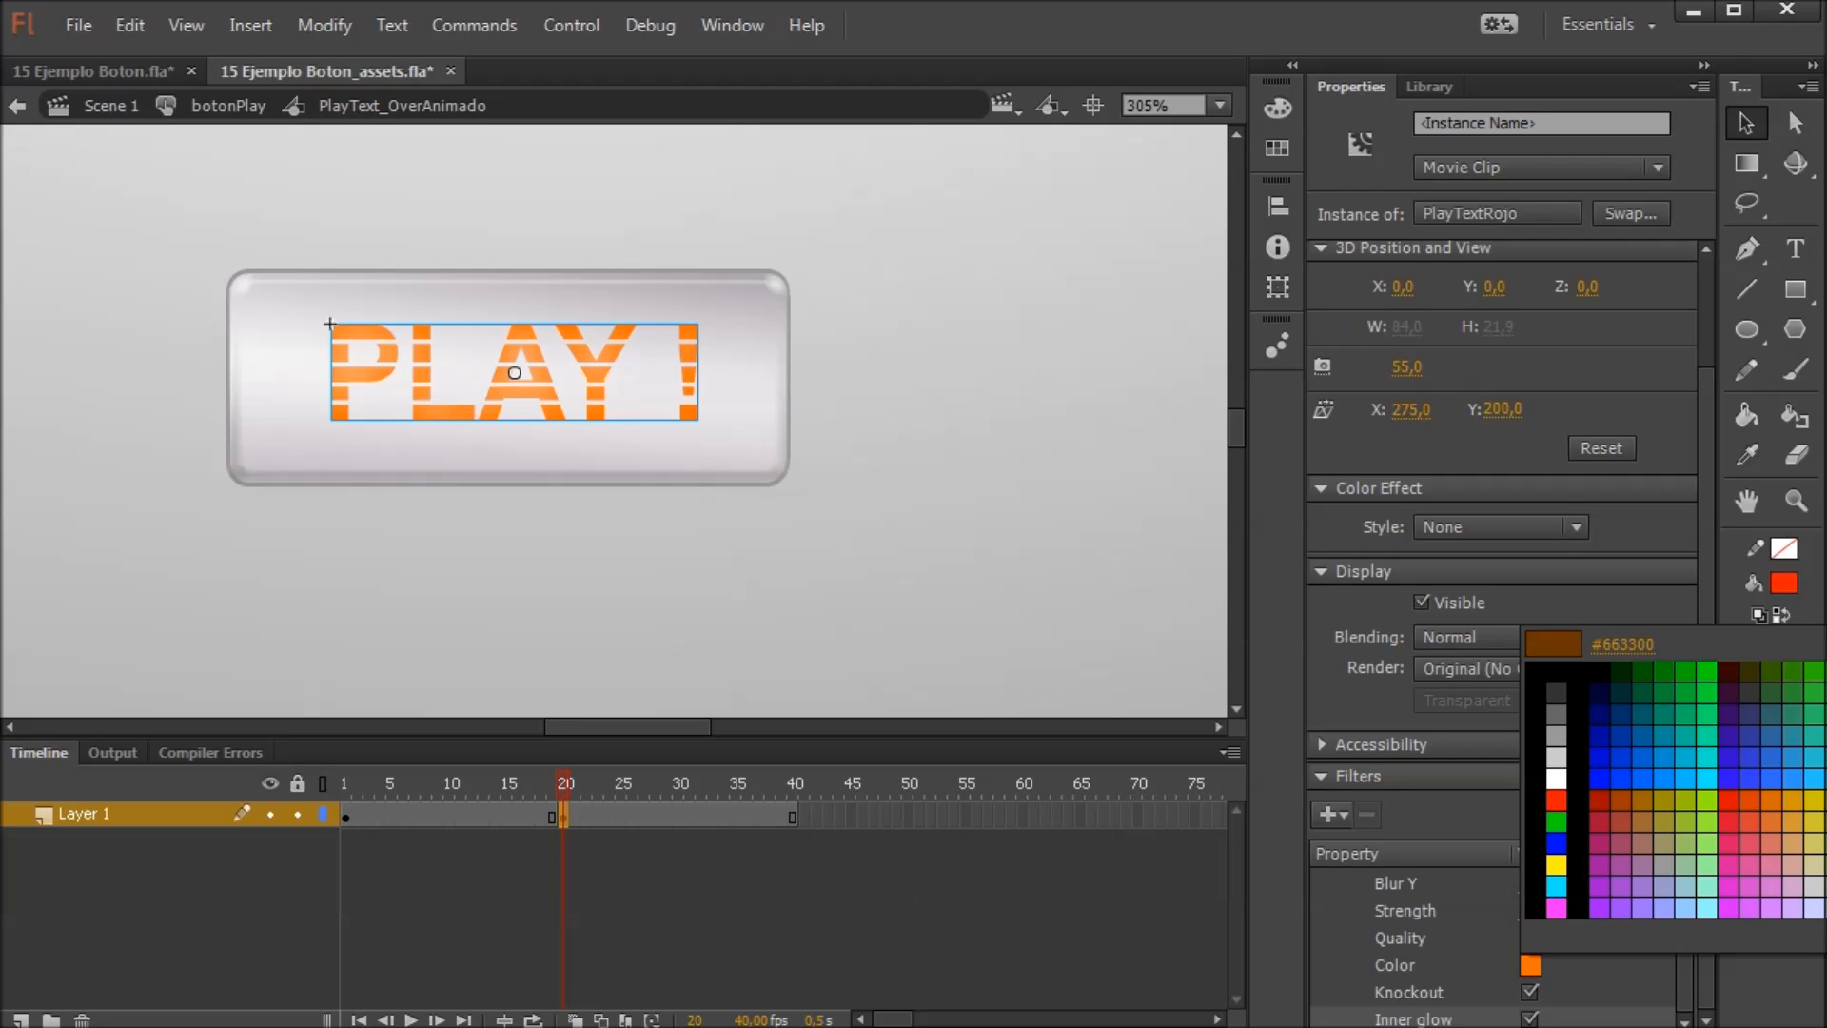
{"action": "left_click", "coordinate": [1826, 672]}
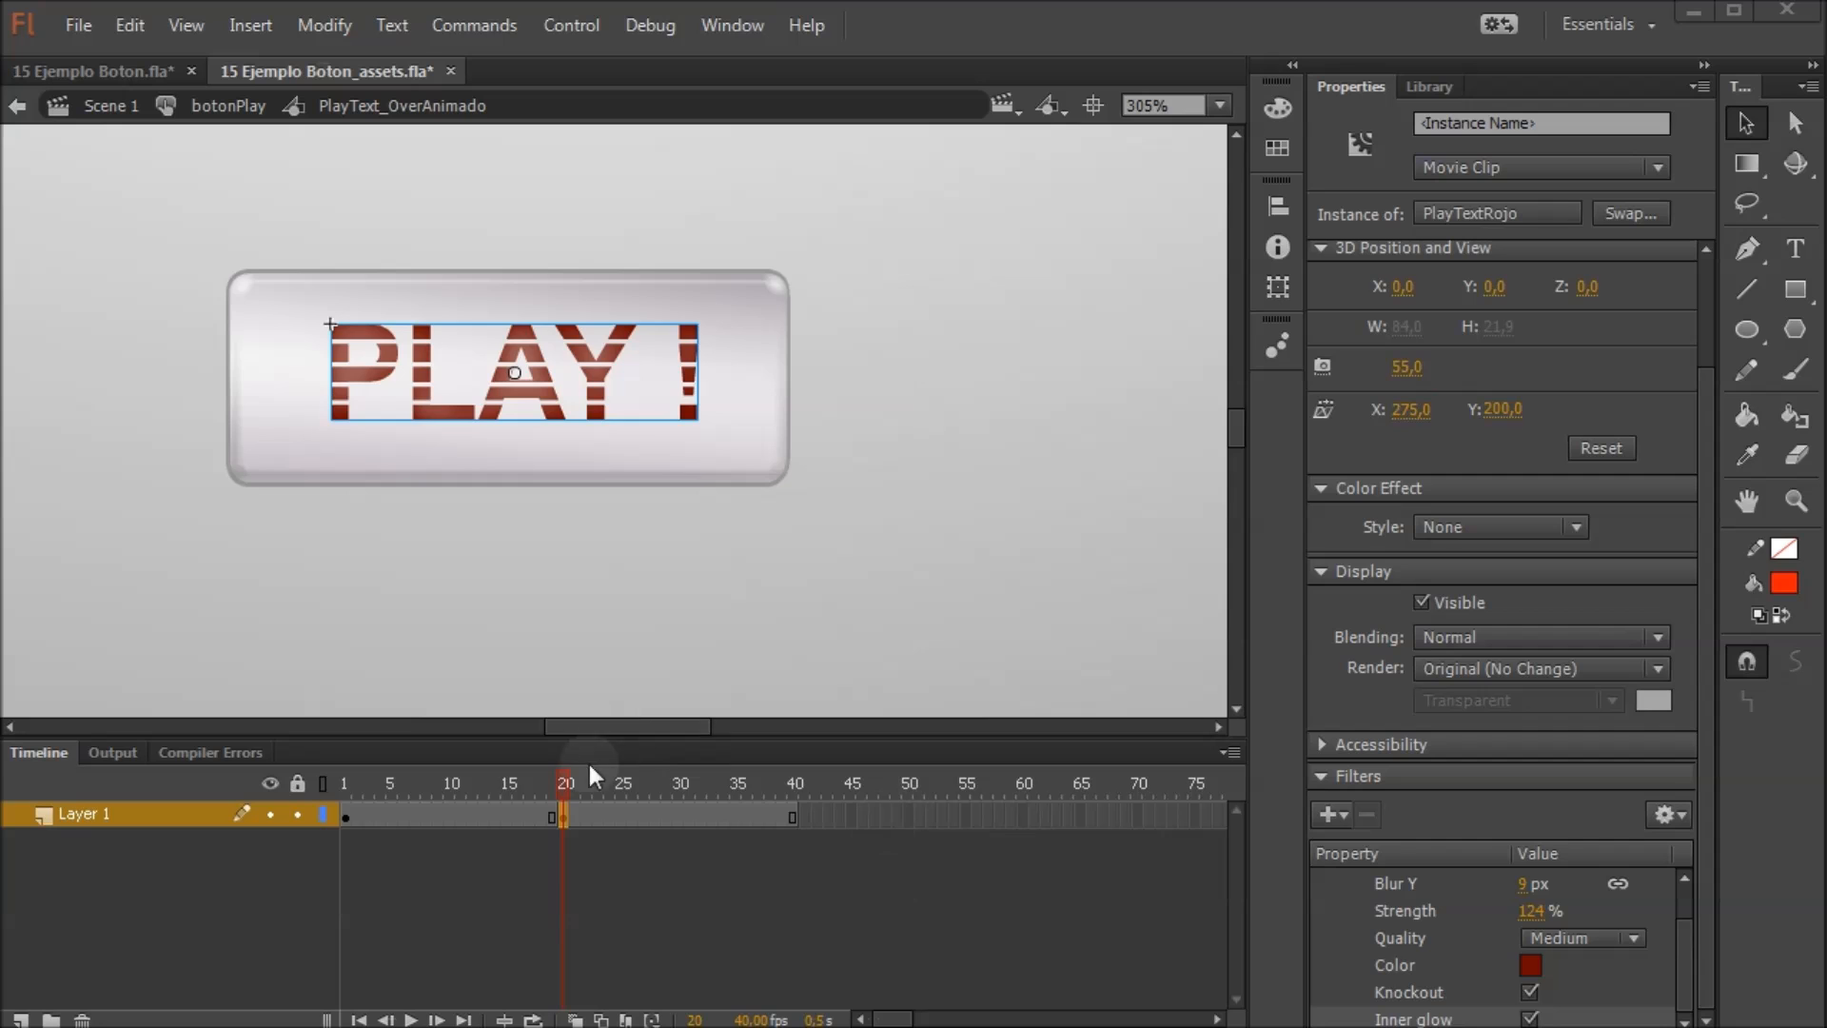
{"action": "left_click_drag", "start_coordinate": [569, 779], "coordinate": [630, 780]}
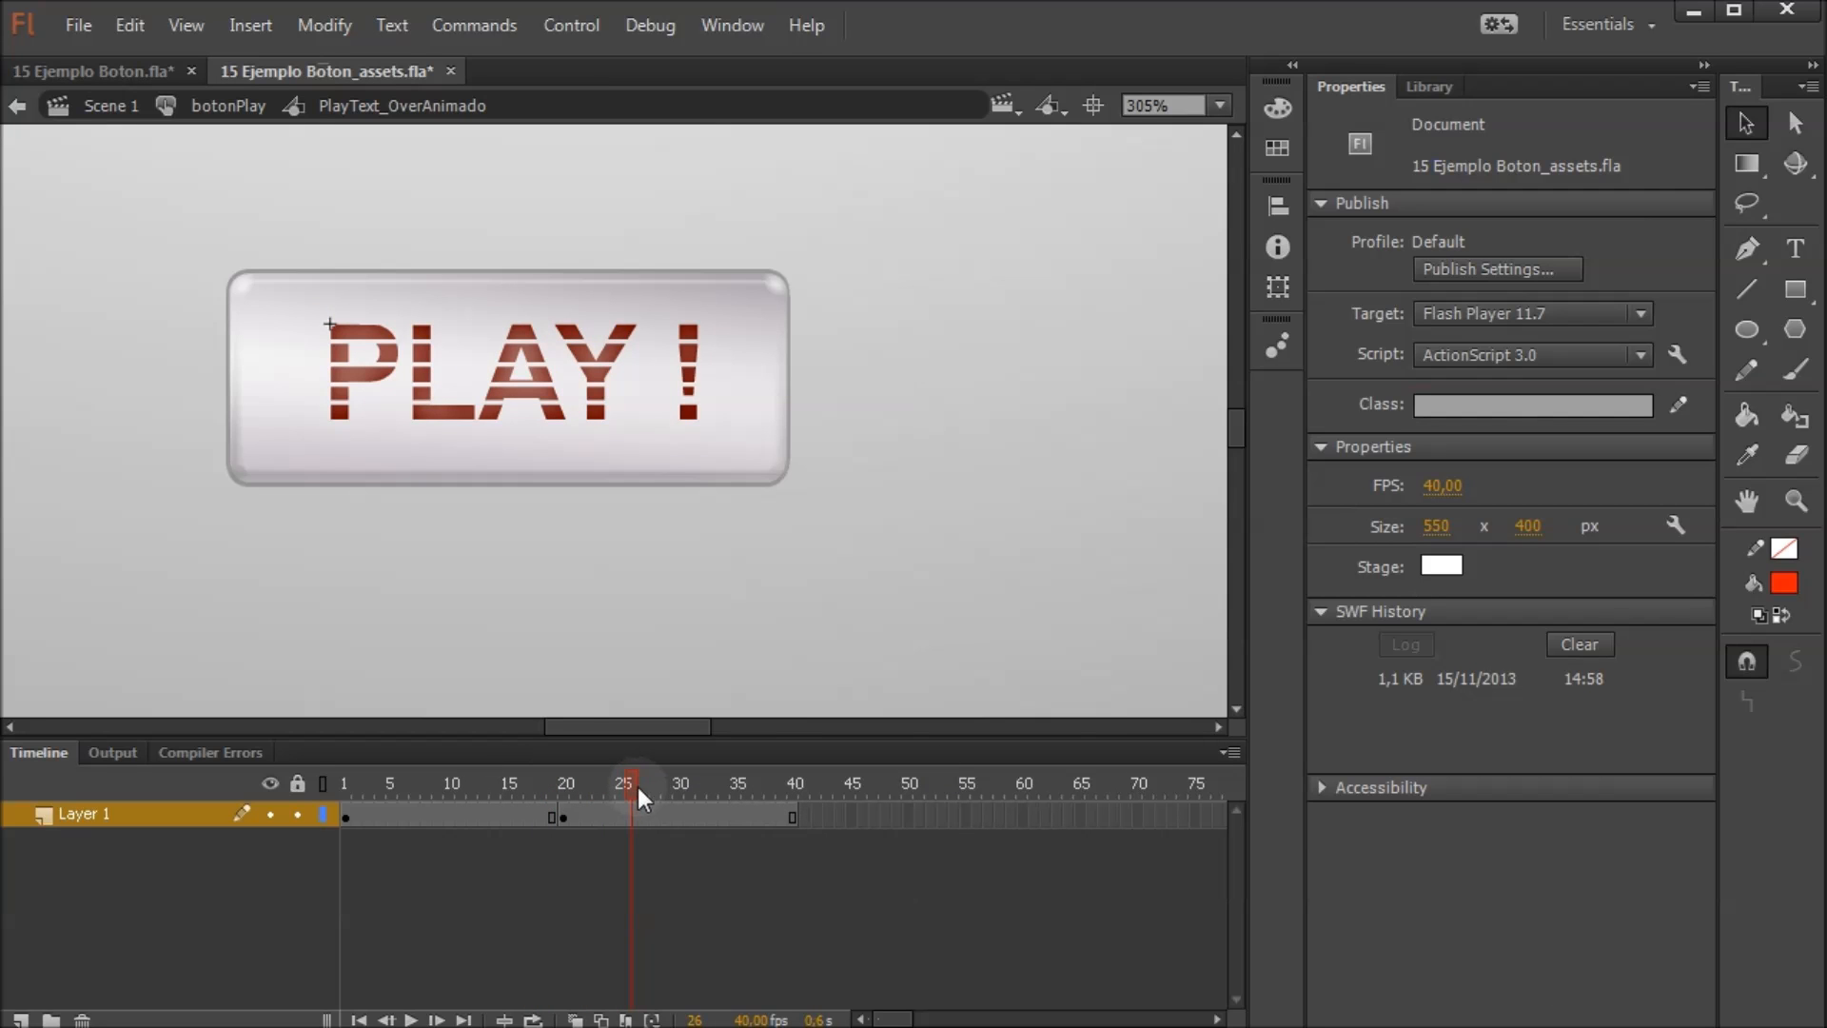
Preview the PlayText_OverAnimado animation looping across all 40 frames at 100% zoom
{"action": "key", "text": "Return"}
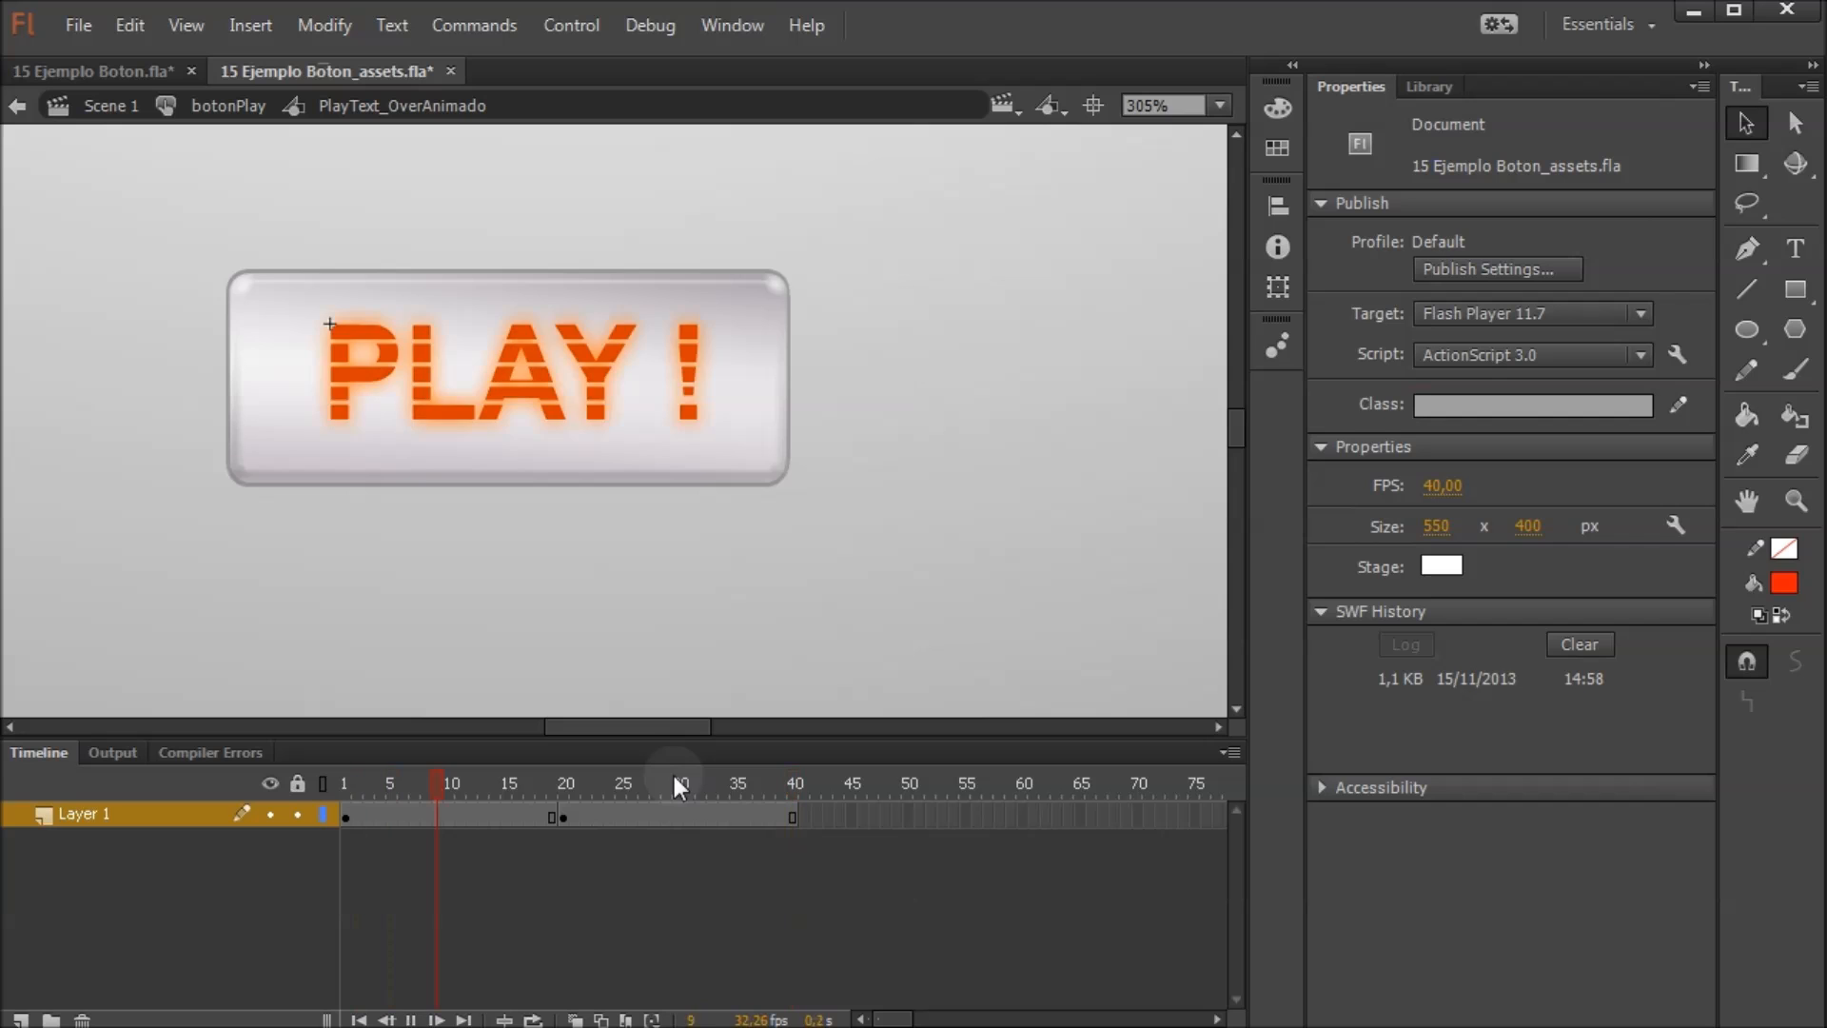
{"action": "left_click", "coordinate": [532, 1019]}
{"action": "left_click_drag", "start_coordinate": [716, 786], "coordinate": [285, 784]}
{"action": "key", "text": "Return"}
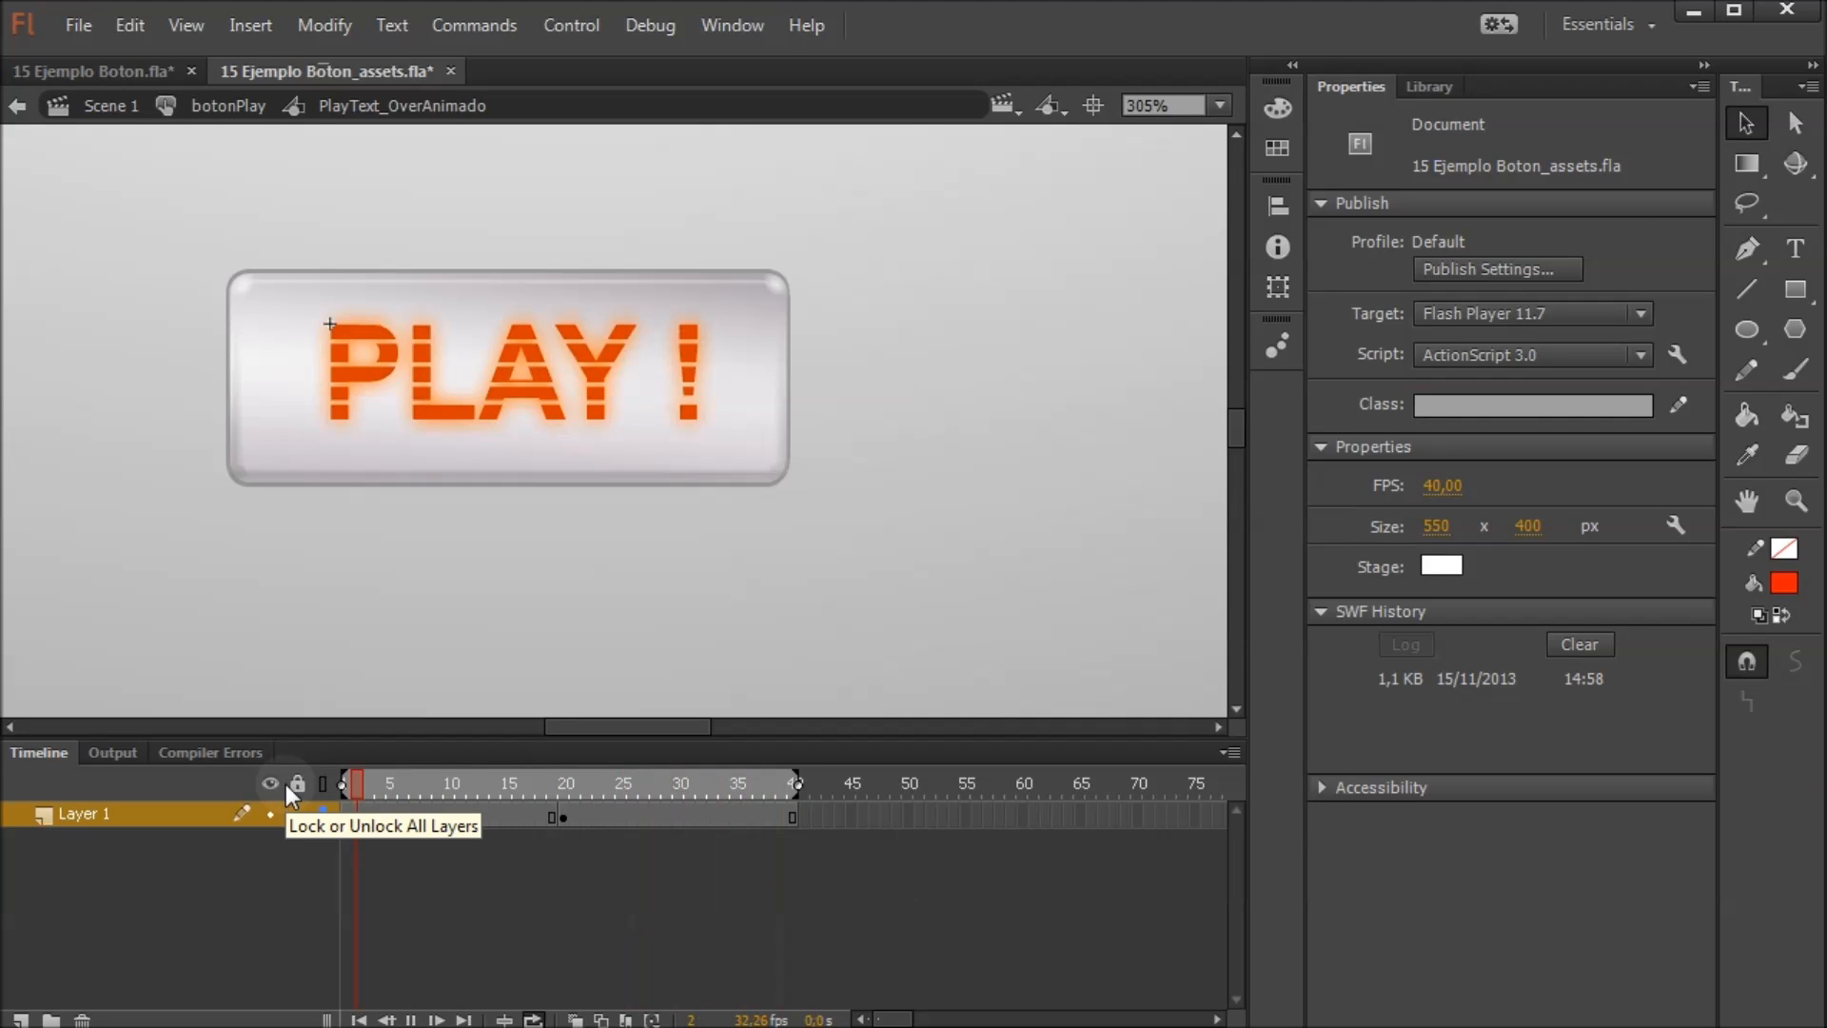
{"action": "scroll", "coordinate": [673, 367], "scroll_direction": "down", "scroll_amount": 3}
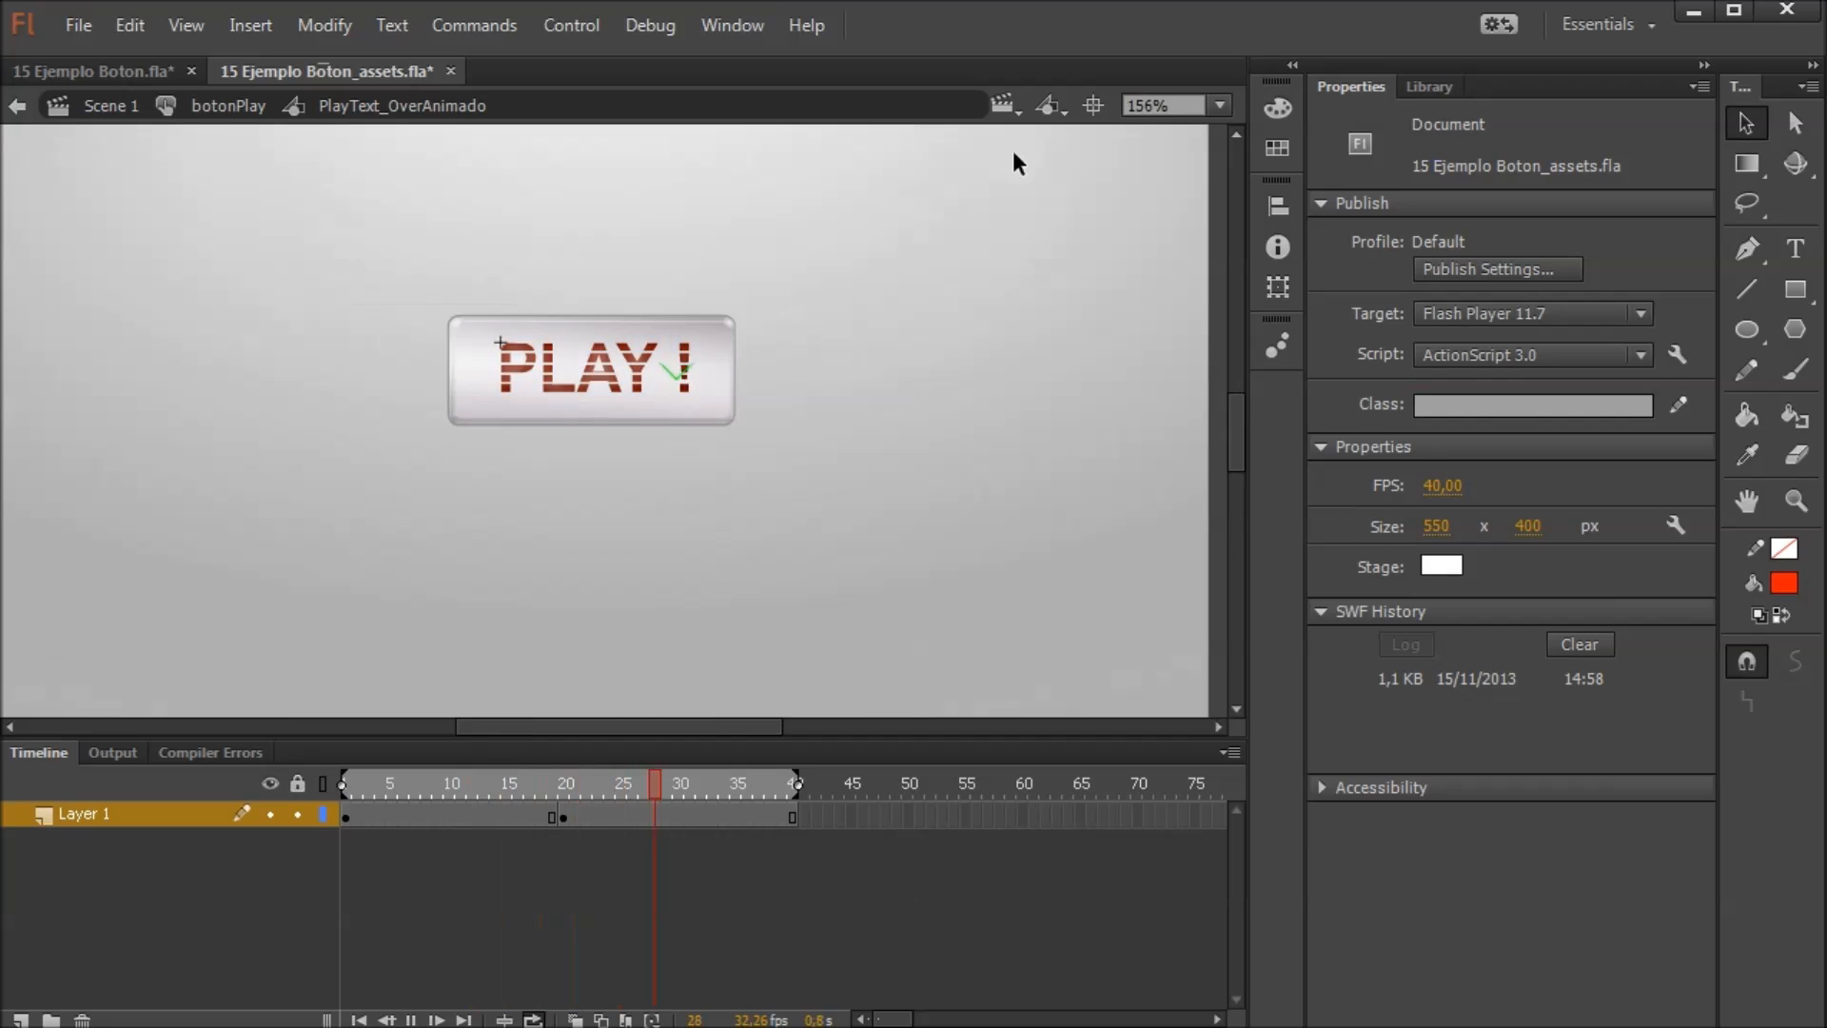
{"action": "left_click", "coordinate": [1222, 107]}
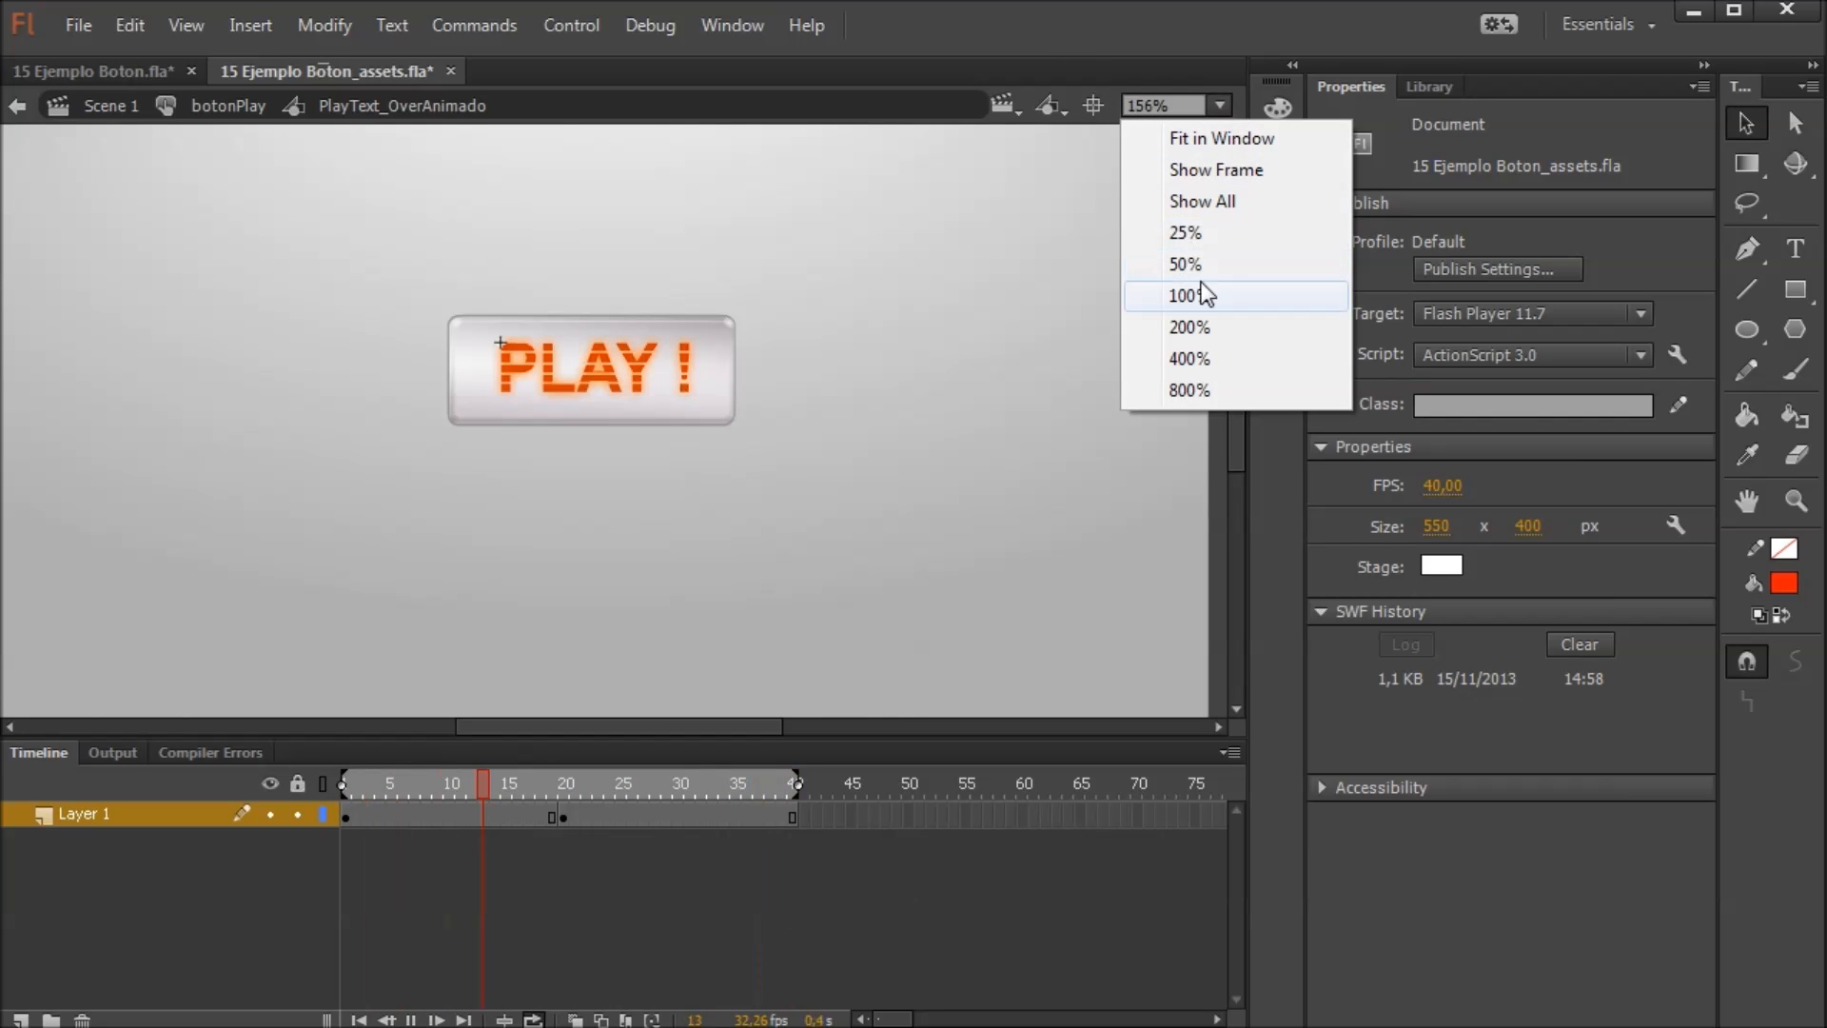
{"action": "left_click", "coordinate": [1192, 295]}
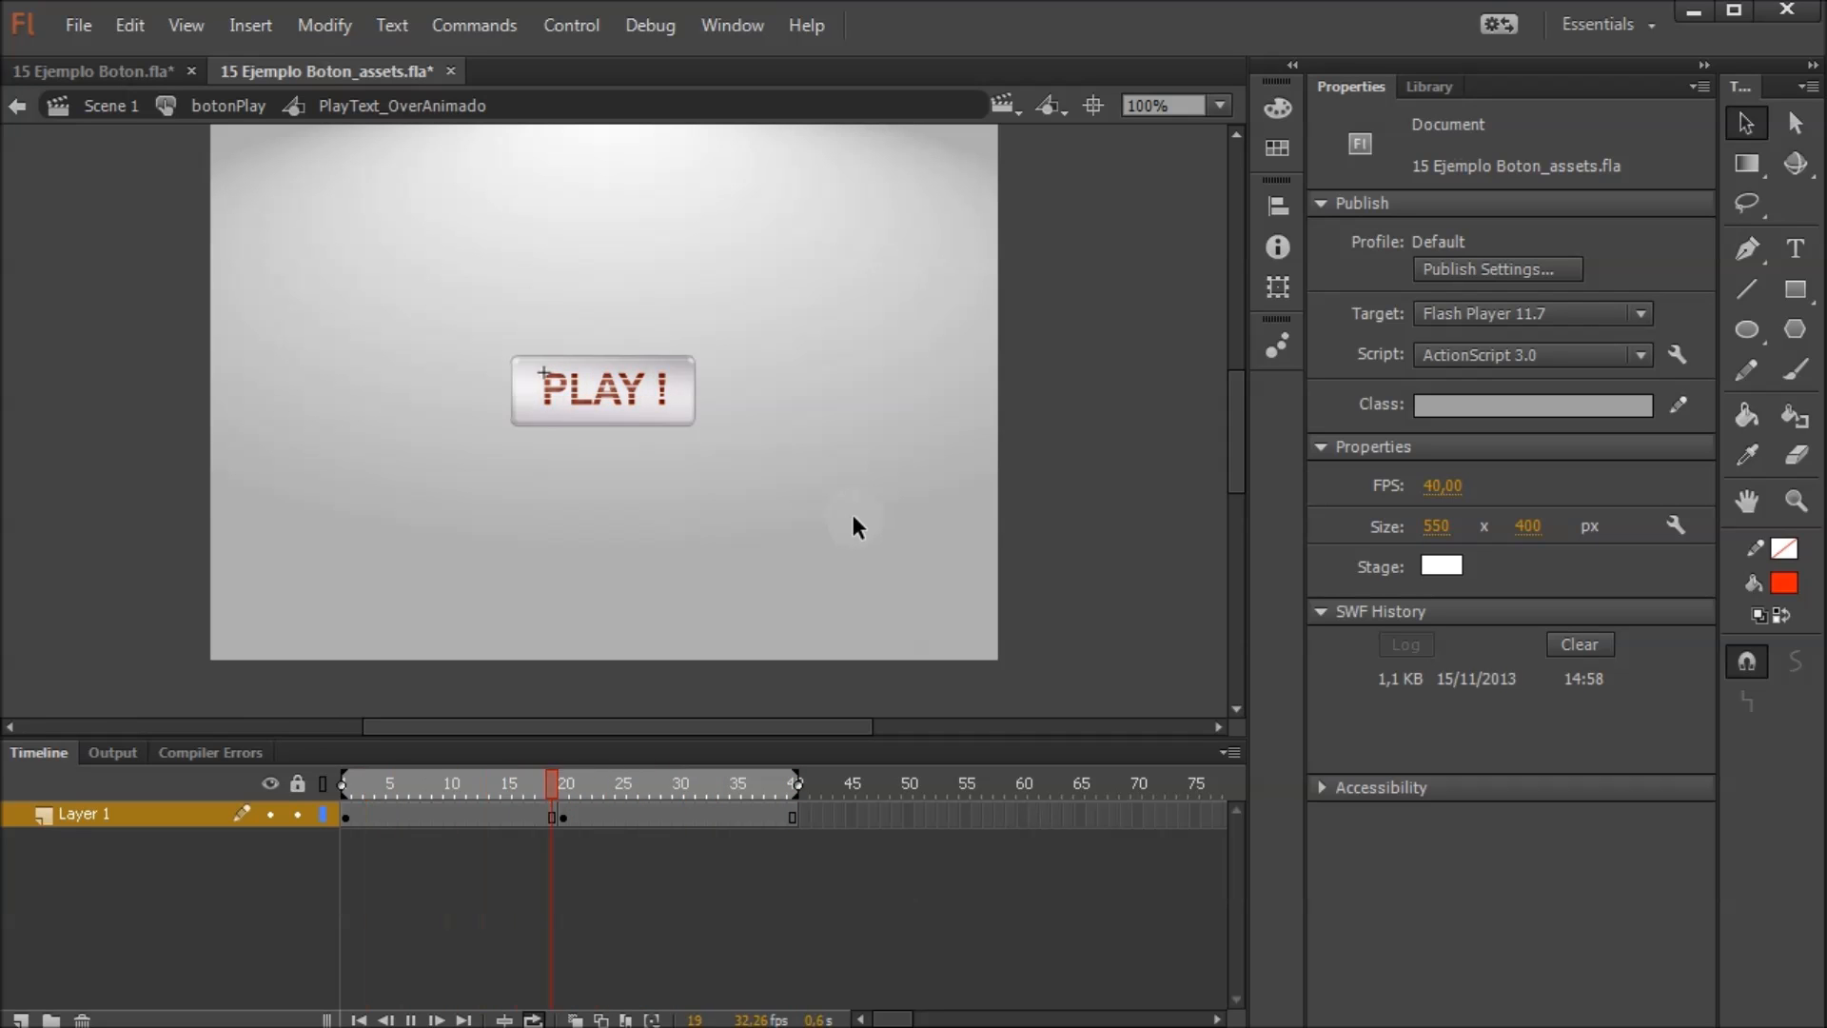
Return to the botonPlay symbol, turn off loop playback, scrub its states and test the movie
{"action": "double_click", "coordinate": [715, 518]}
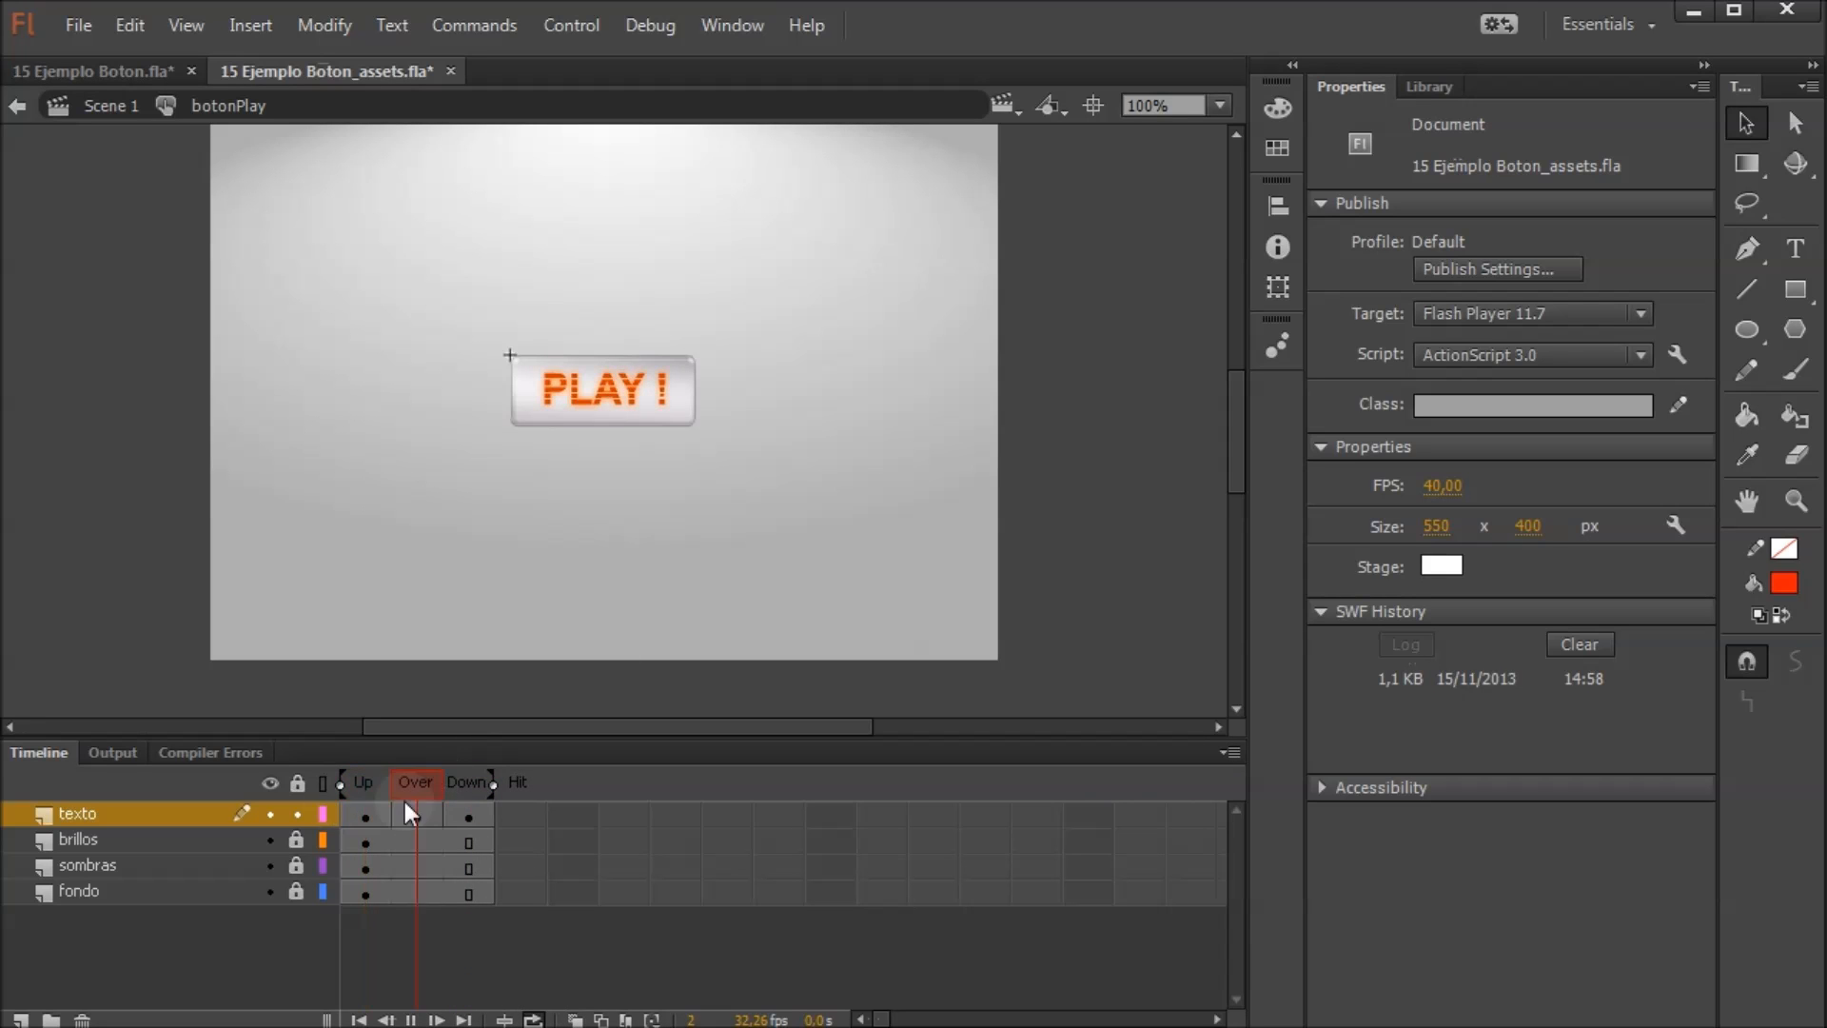
{"action": "left_click", "coordinate": [534, 1019]}
{"action": "left_click_drag", "start_coordinate": [464, 780], "coordinate": [424, 773]}
{"action": "left_click_drag", "start_coordinate": [415, 784], "coordinate": [374, 788]}
{"action": "key", "text": "ctrl+Return"}
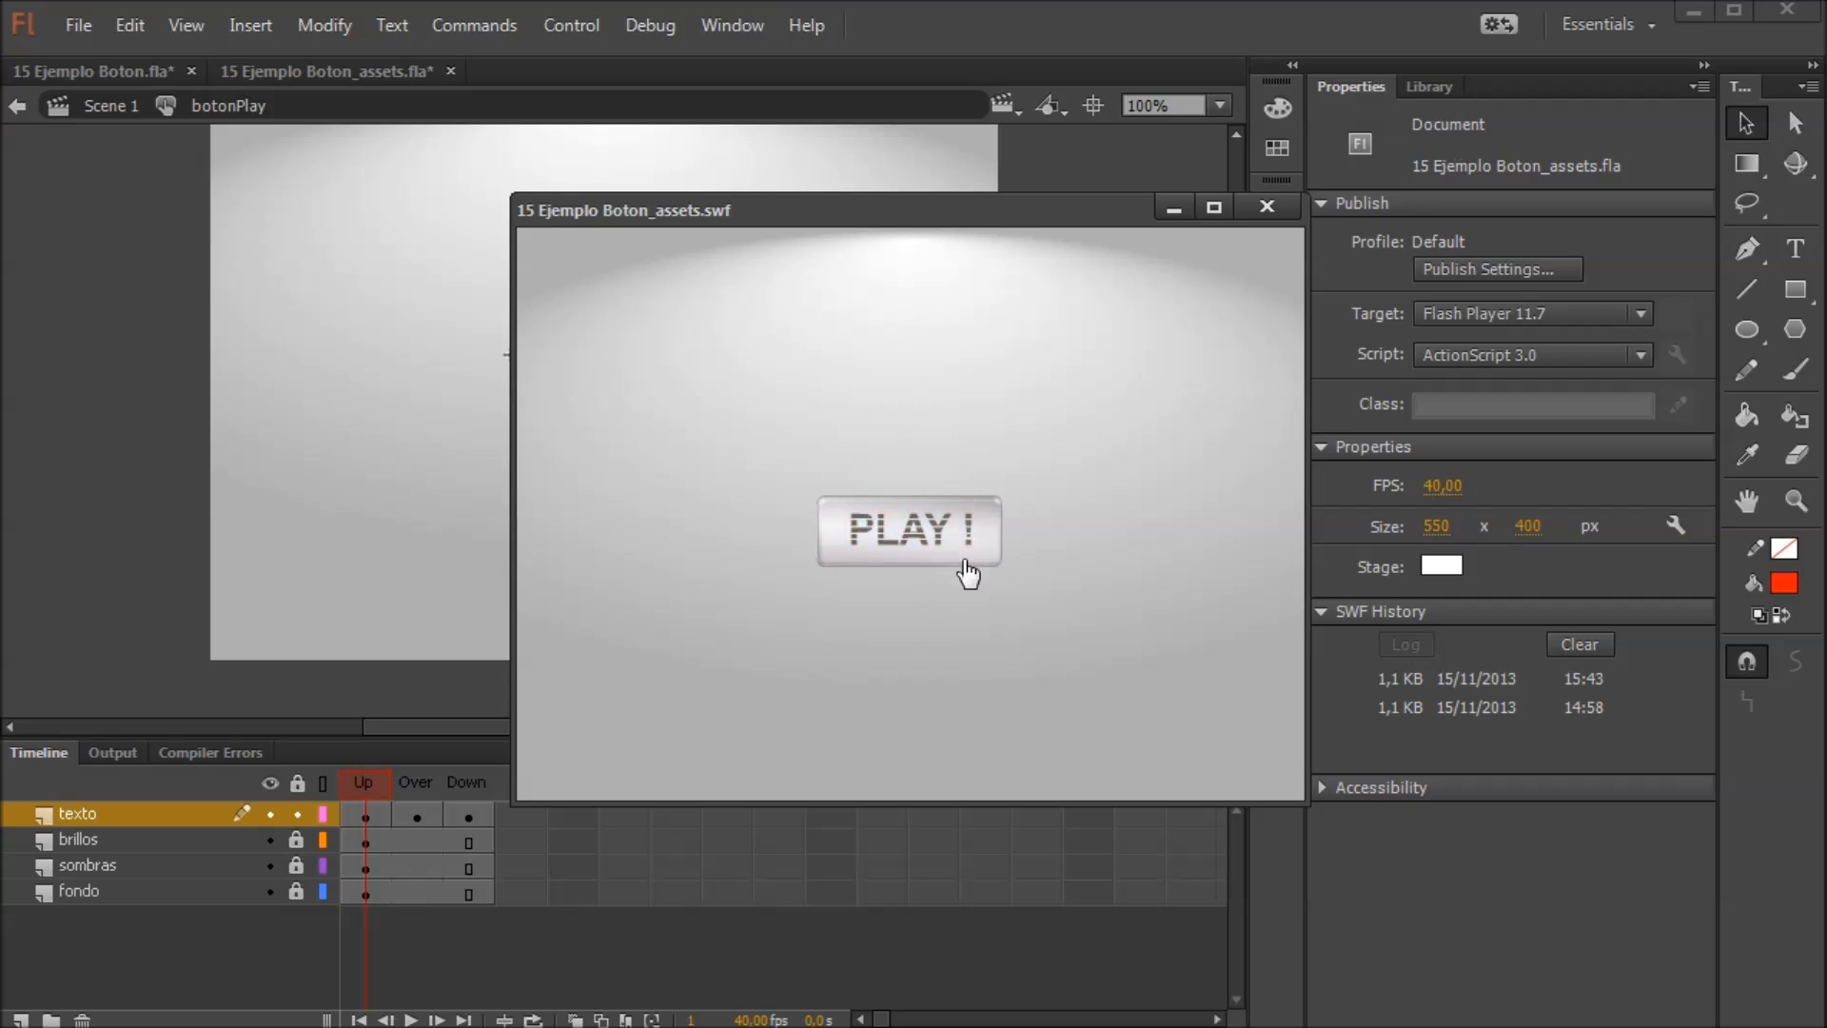
{"action": "left_click", "coordinate": [1265, 206]}
Change the Over state's PlayText_OverAnimado instance from Graphic to Movie Clip behavior and test the movie
{"action": "left_click", "coordinate": [419, 815]}
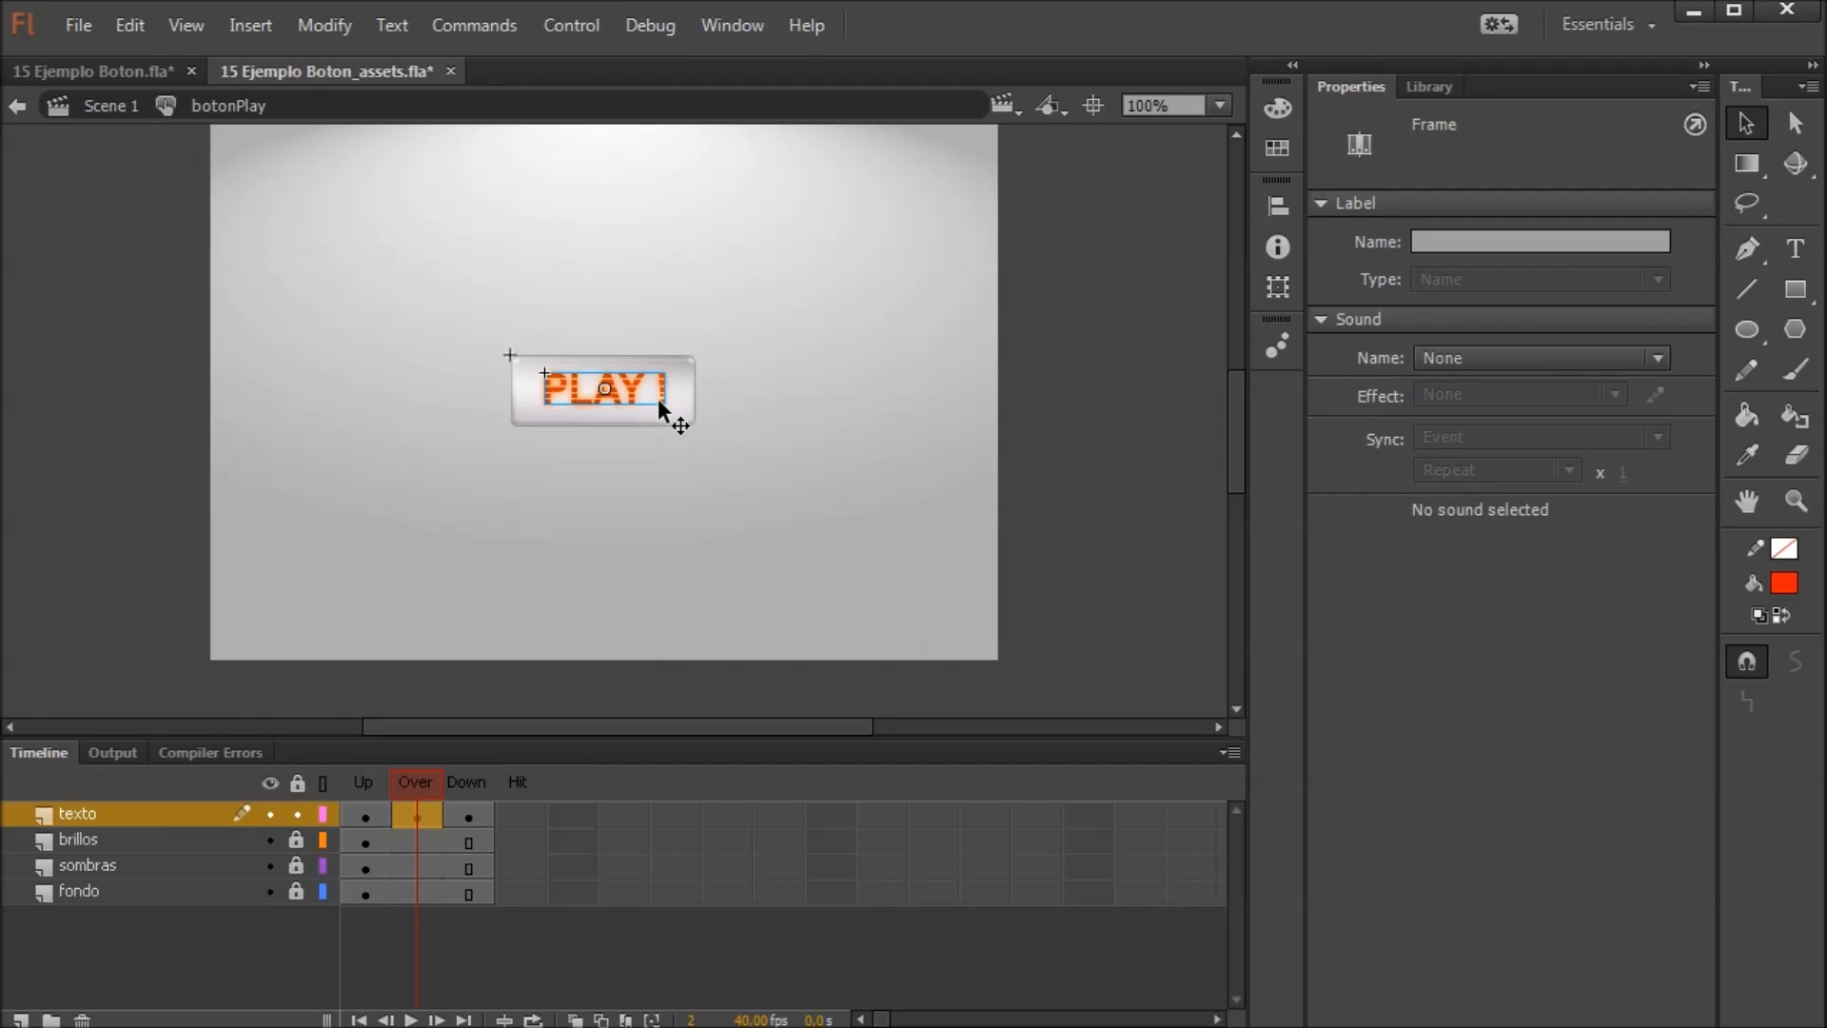
{"action": "left_click", "coordinate": [632, 392]}
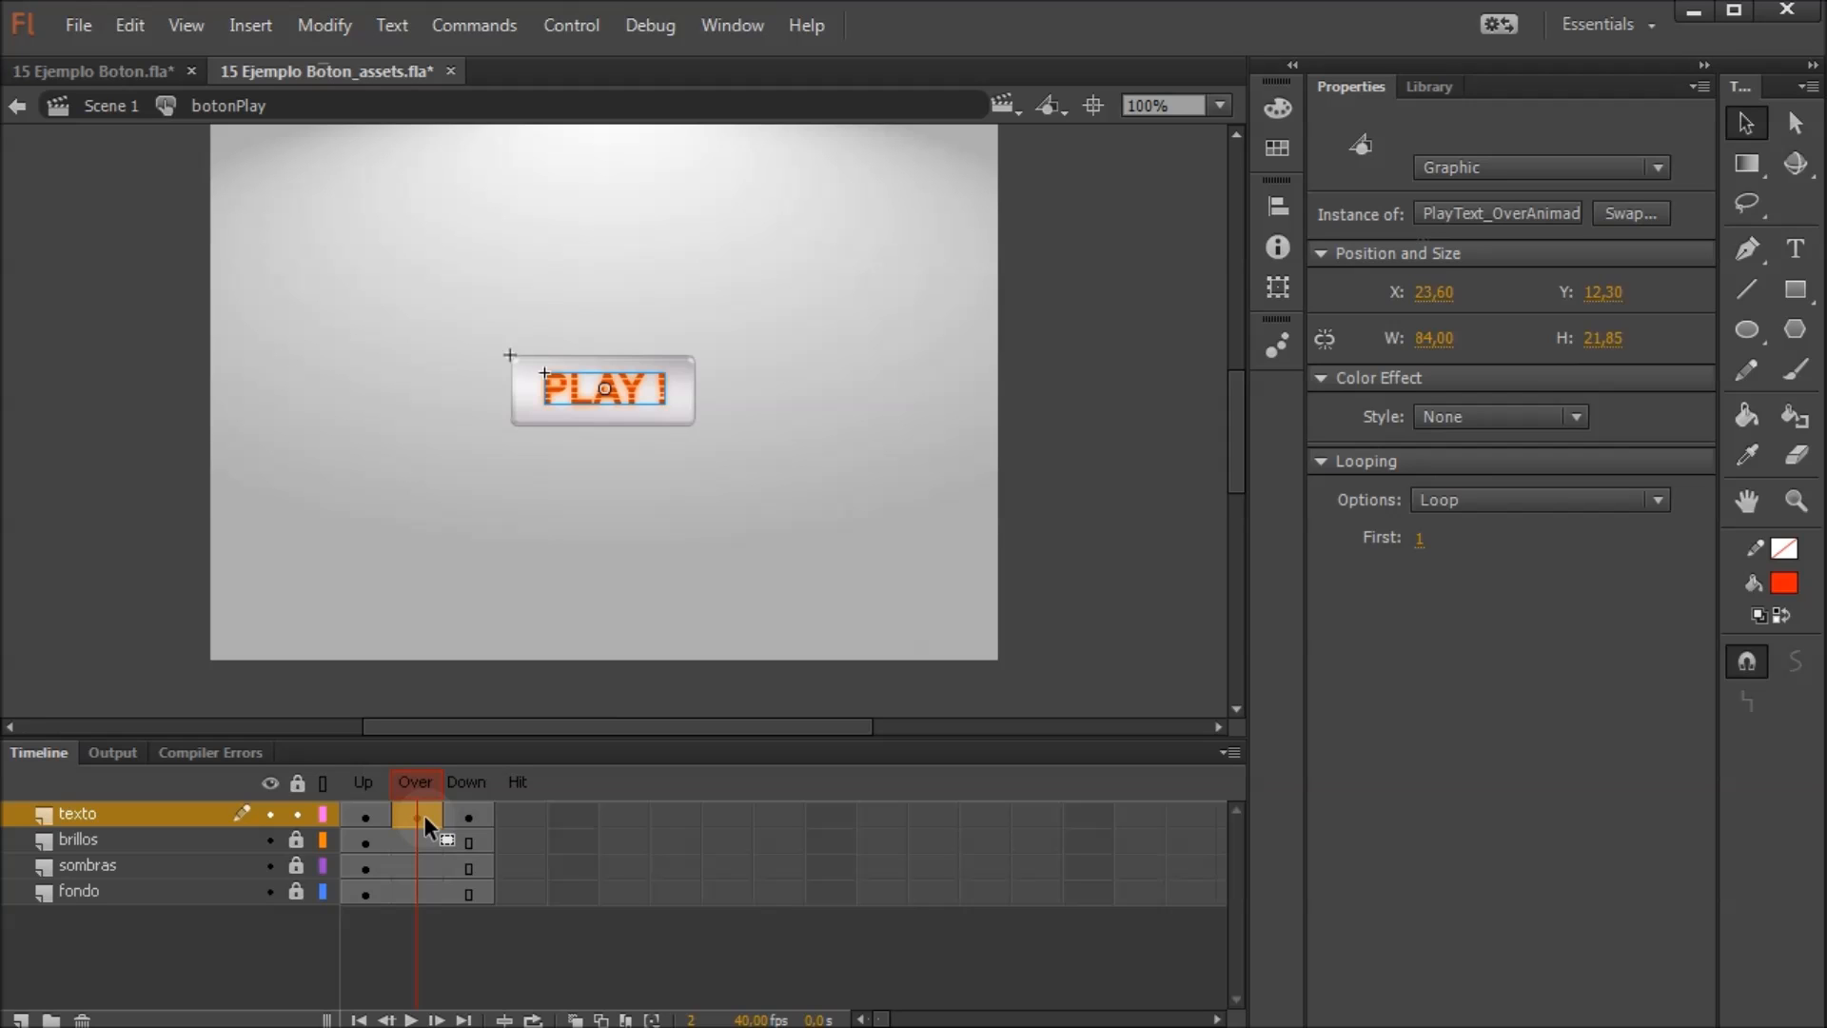
{"action": "left_click", "coordinate": [1543, 168]}
{"action": "left_click", "coordinate": [1521, 197]}
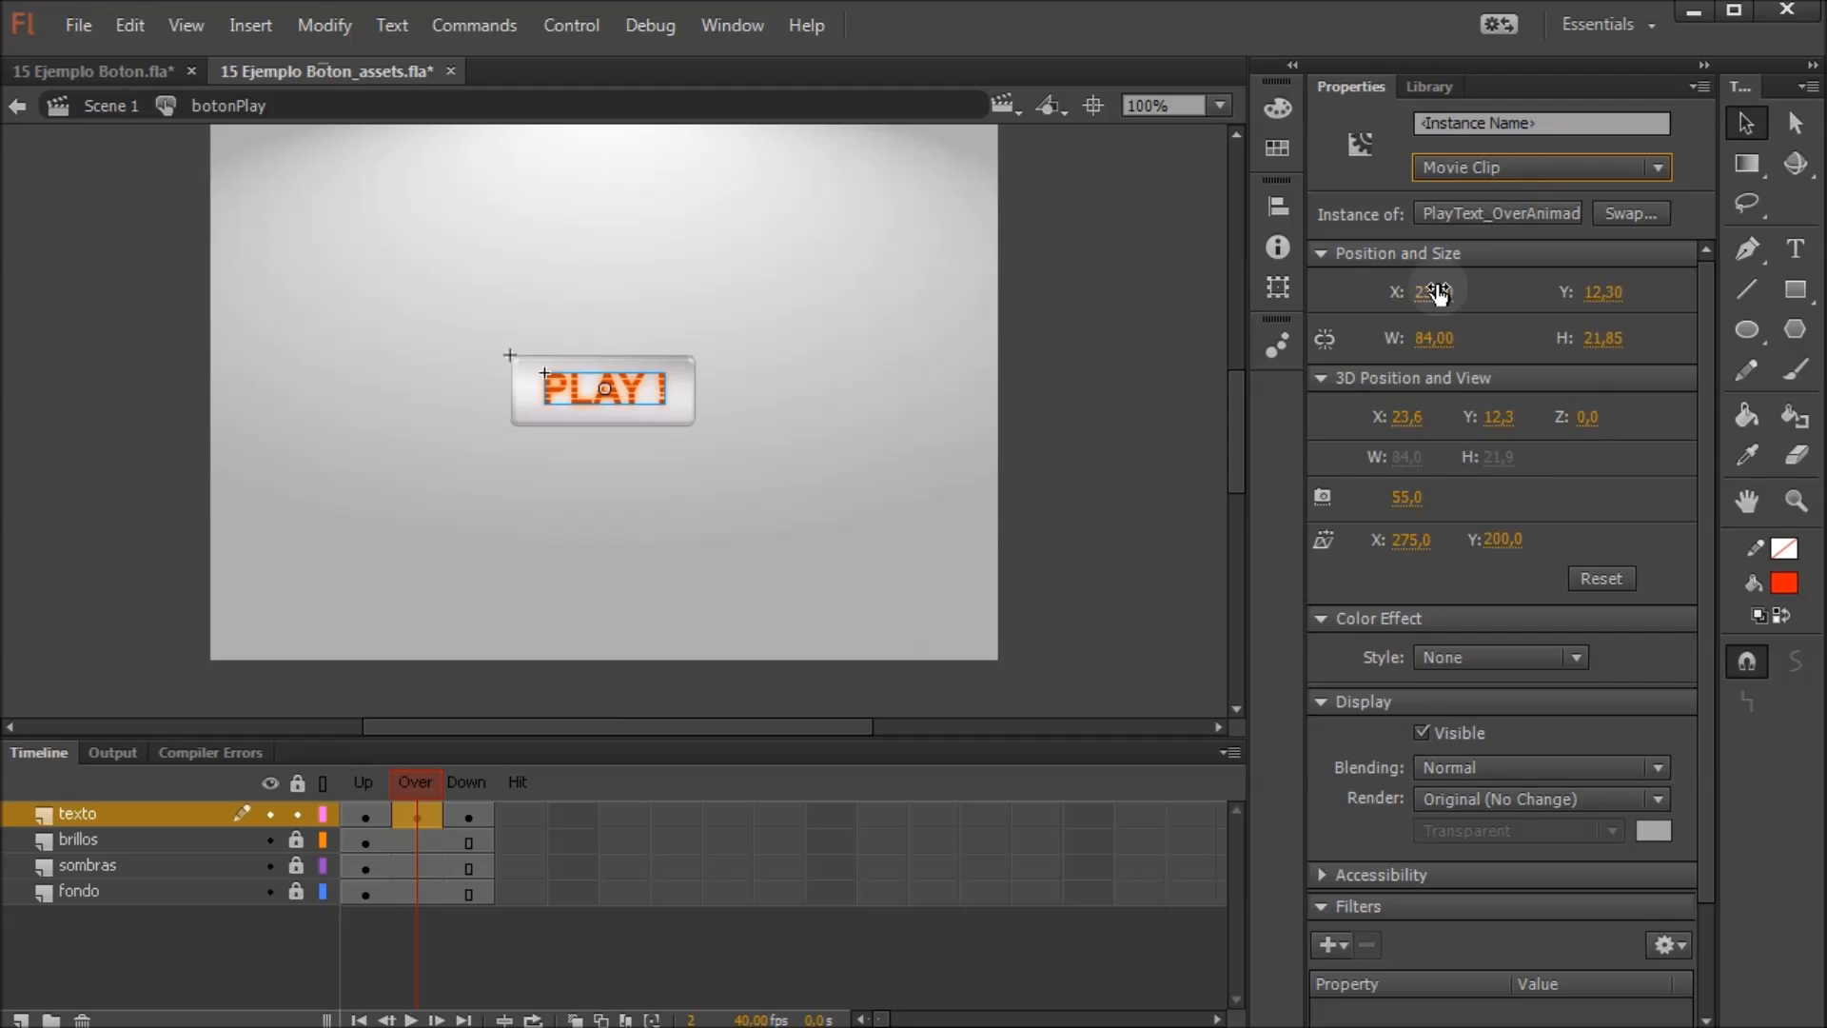
{"action": "key", "text": "ctrl+Return"}
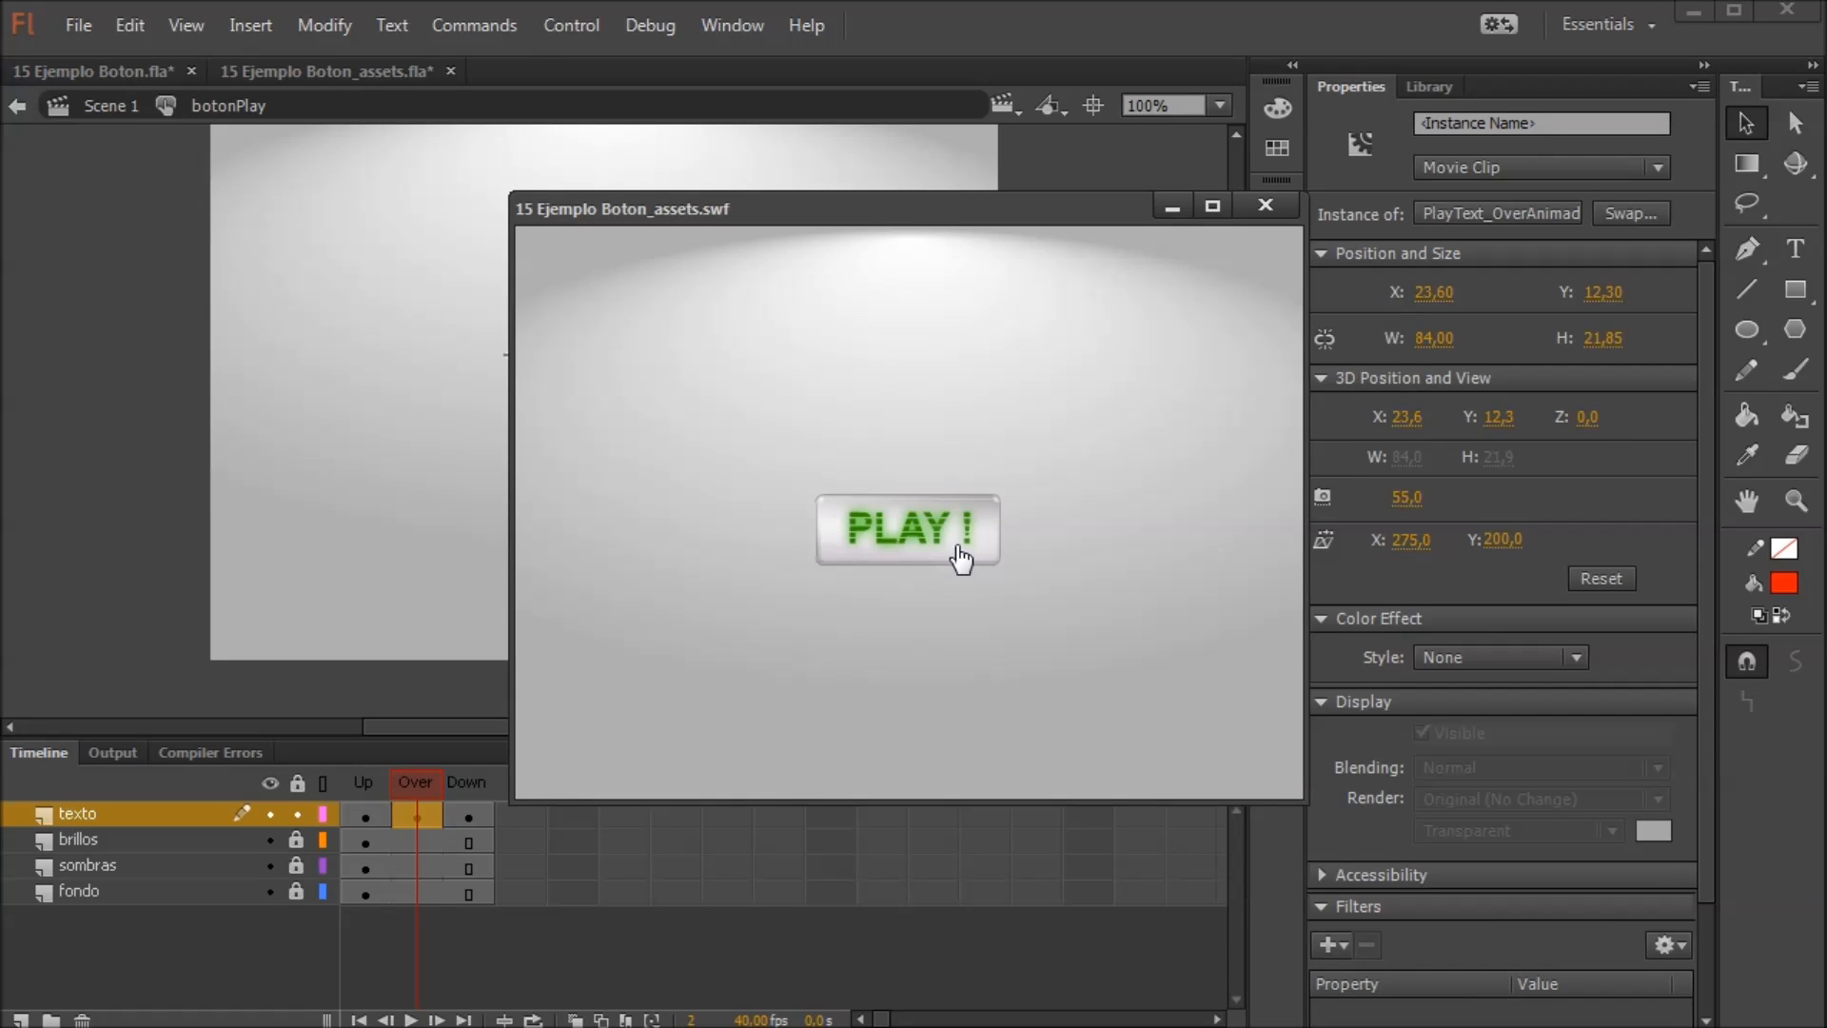
{"action": "left_click", "coordinate": [1279, 203]}
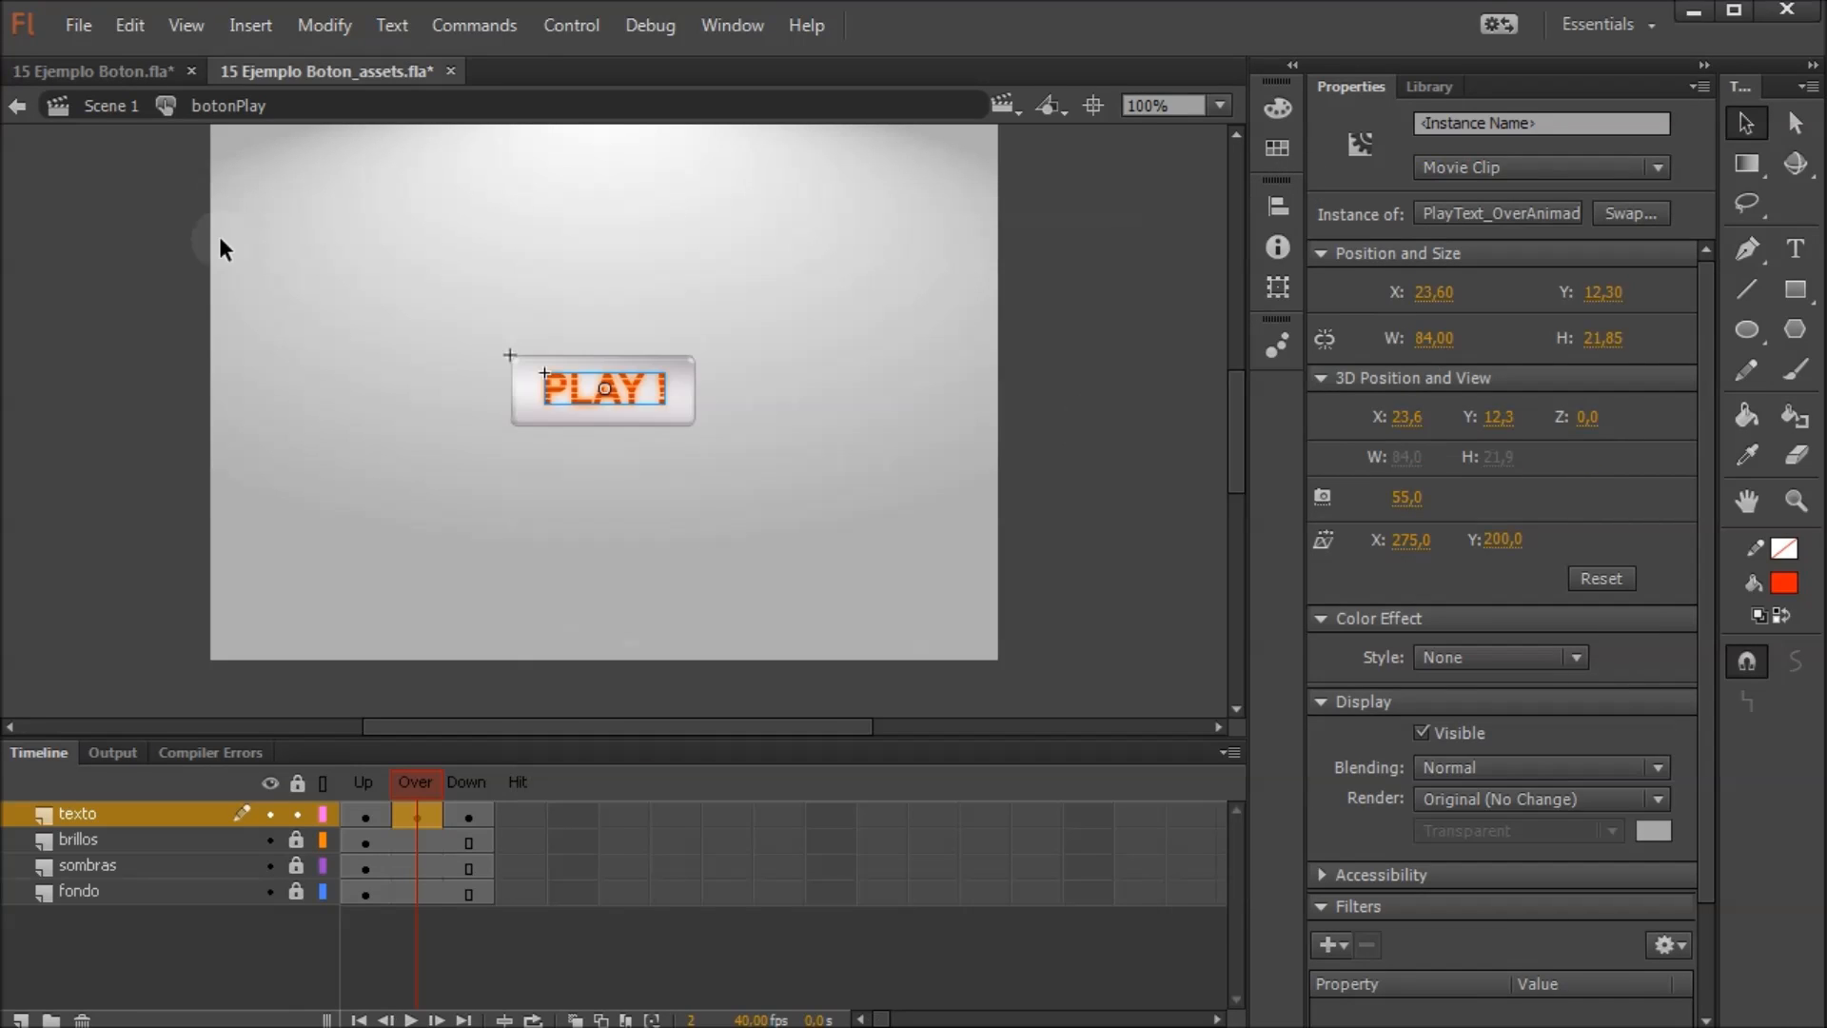
Examine the fondo layer's Hit keyframe in 15 Ejemplo Boton.fla, and return to 15 Ejemplo Boton_assets.fla
{"action": "left_click", "coordinate": [434, 613]}
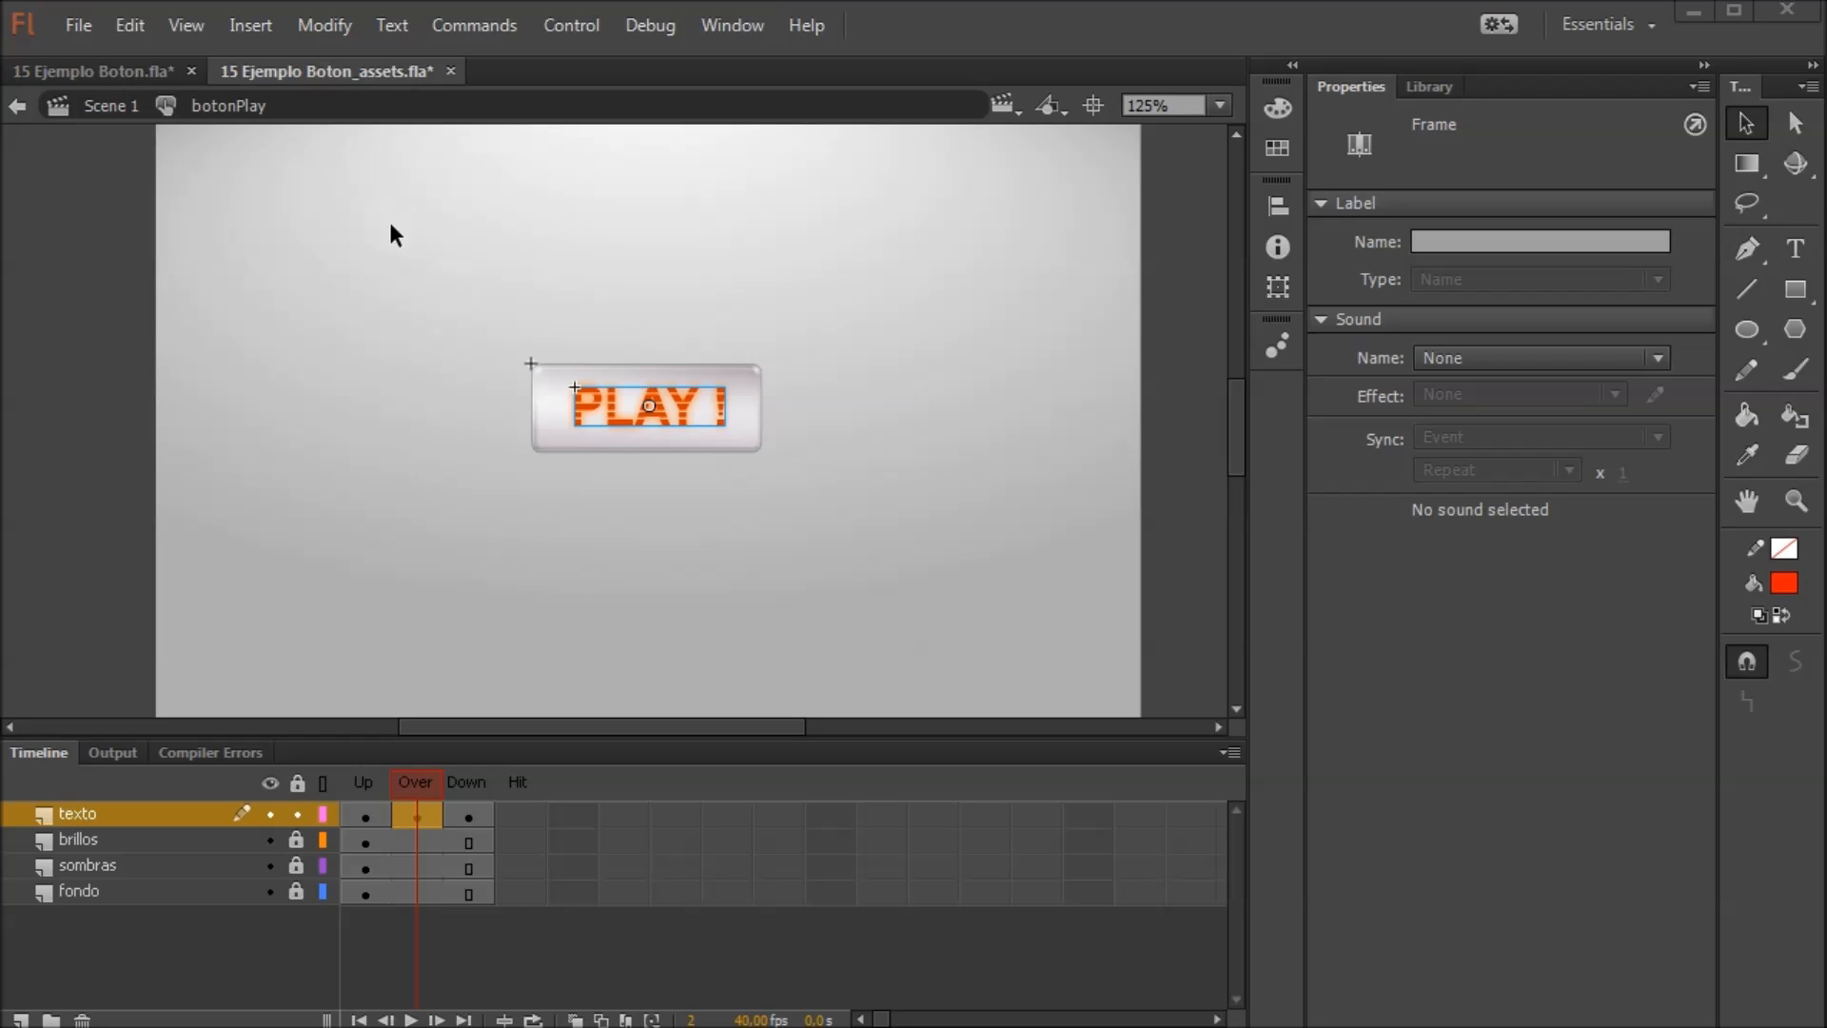
{"action": "left_click", "coordinate": [112, 72]}
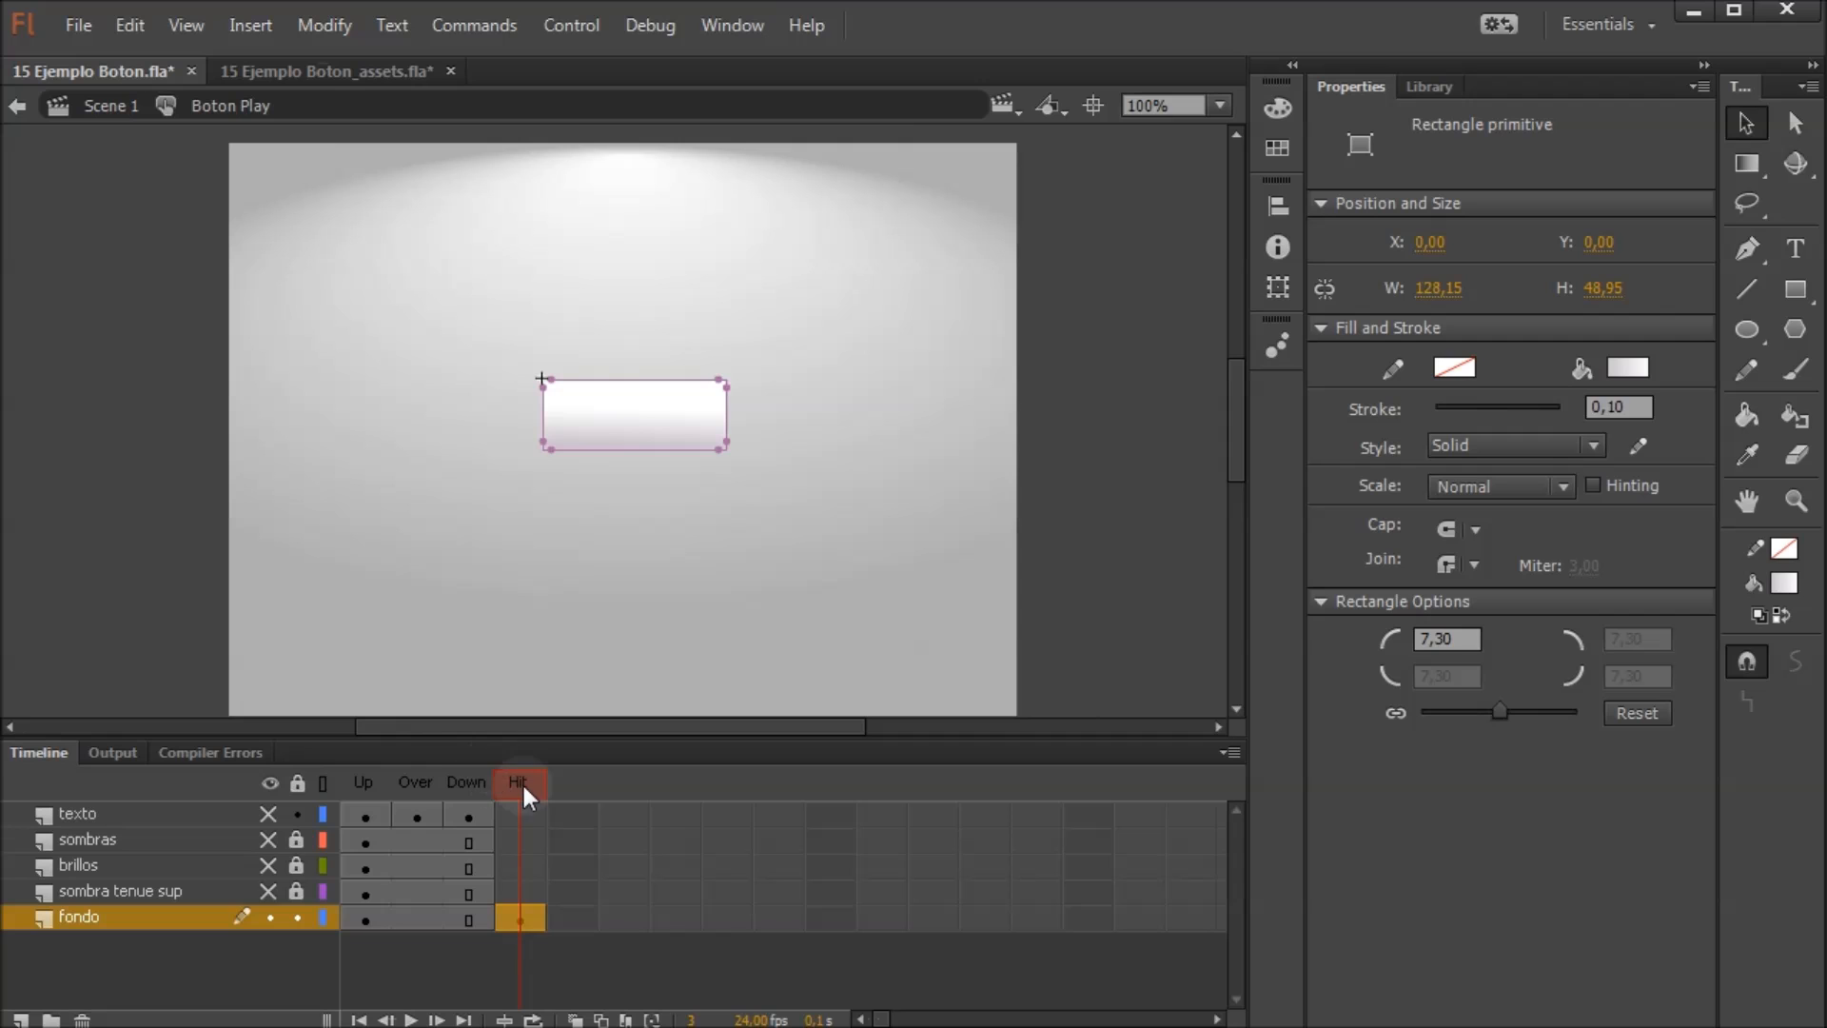
{"action": "left_click", "coordinate": [518, 919]}
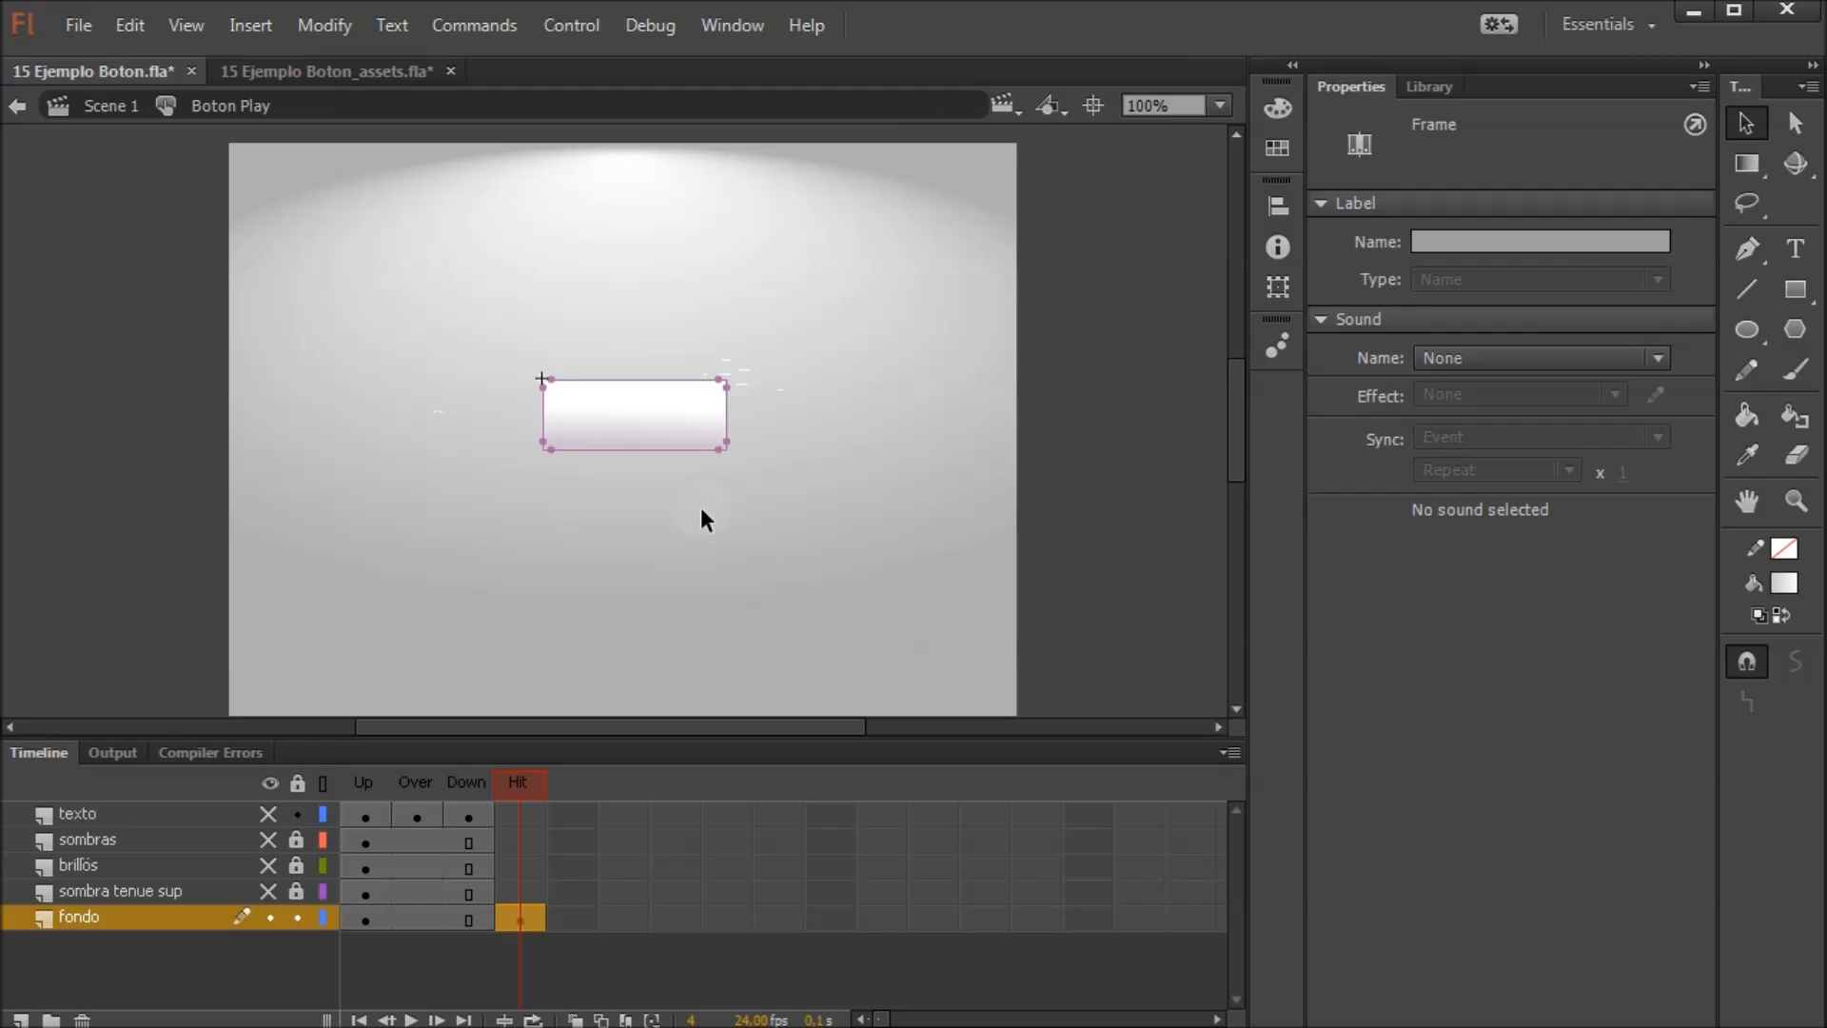
{"action": "left_click_drag", "start_coordinate": [523, 790], "coordinate": [470, 776]}
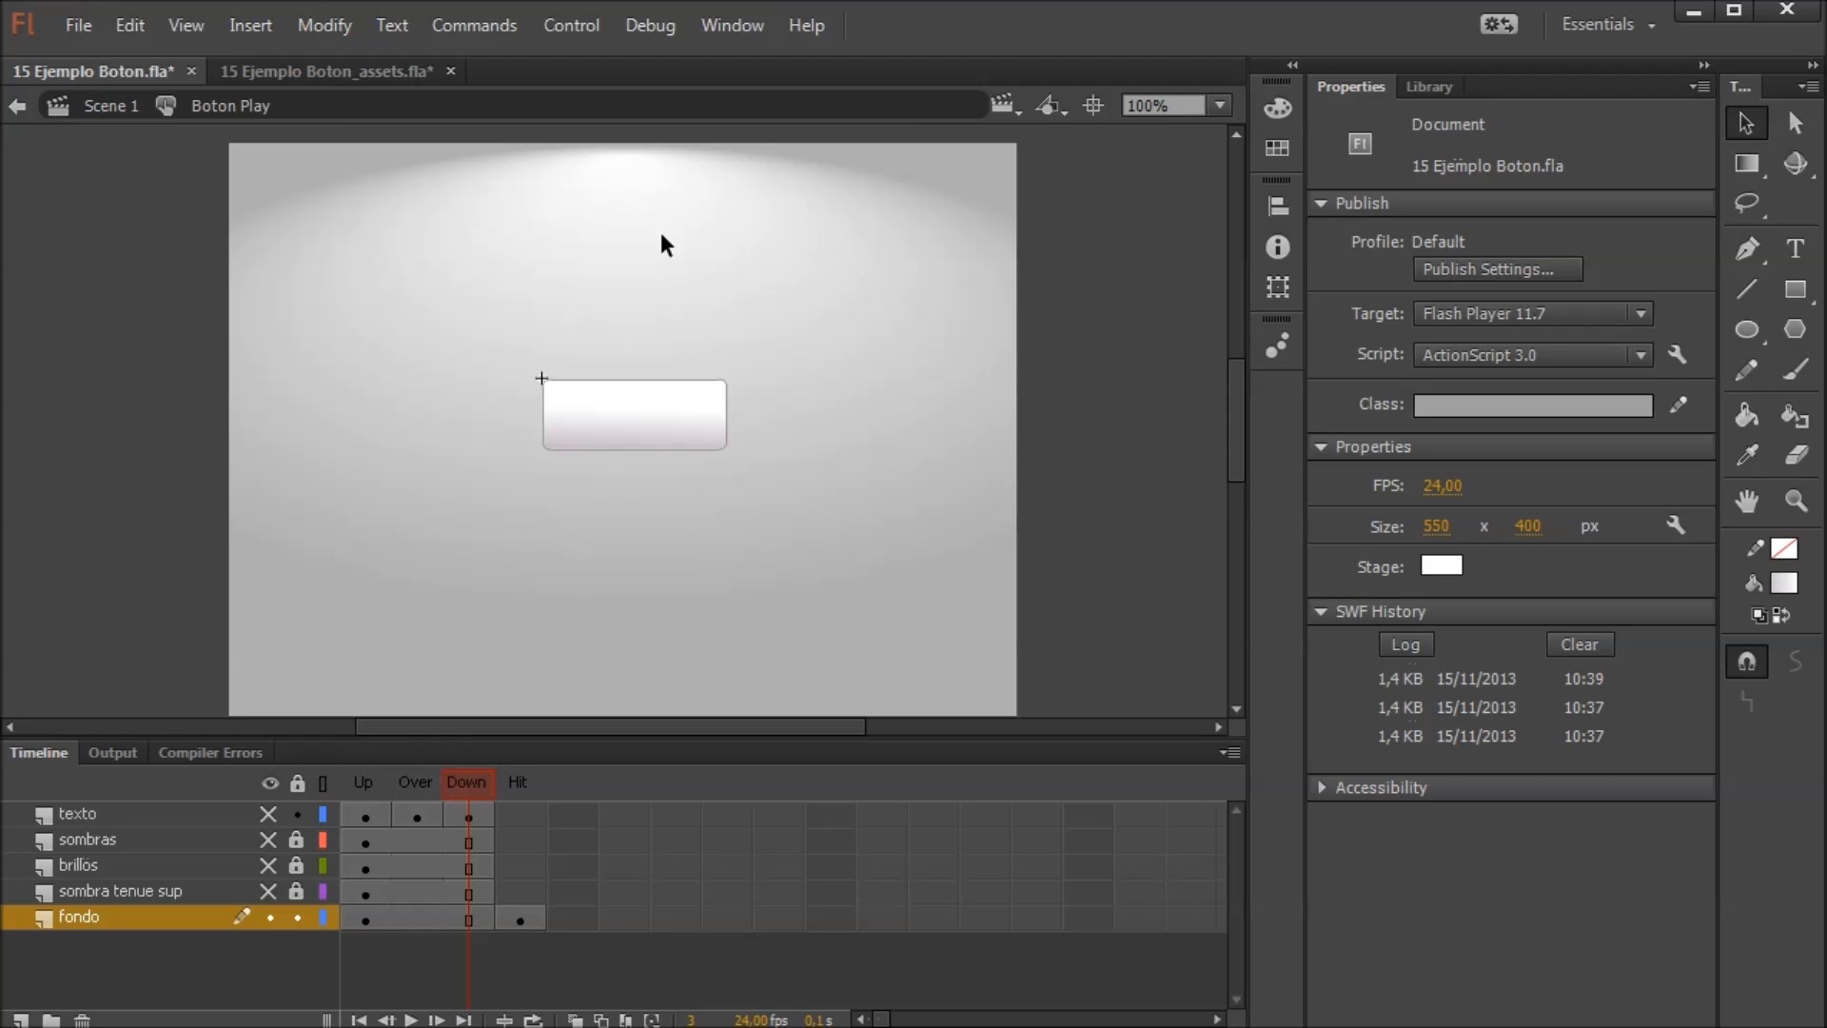
{"action": "left_click", "coordinate": [328, 70]}
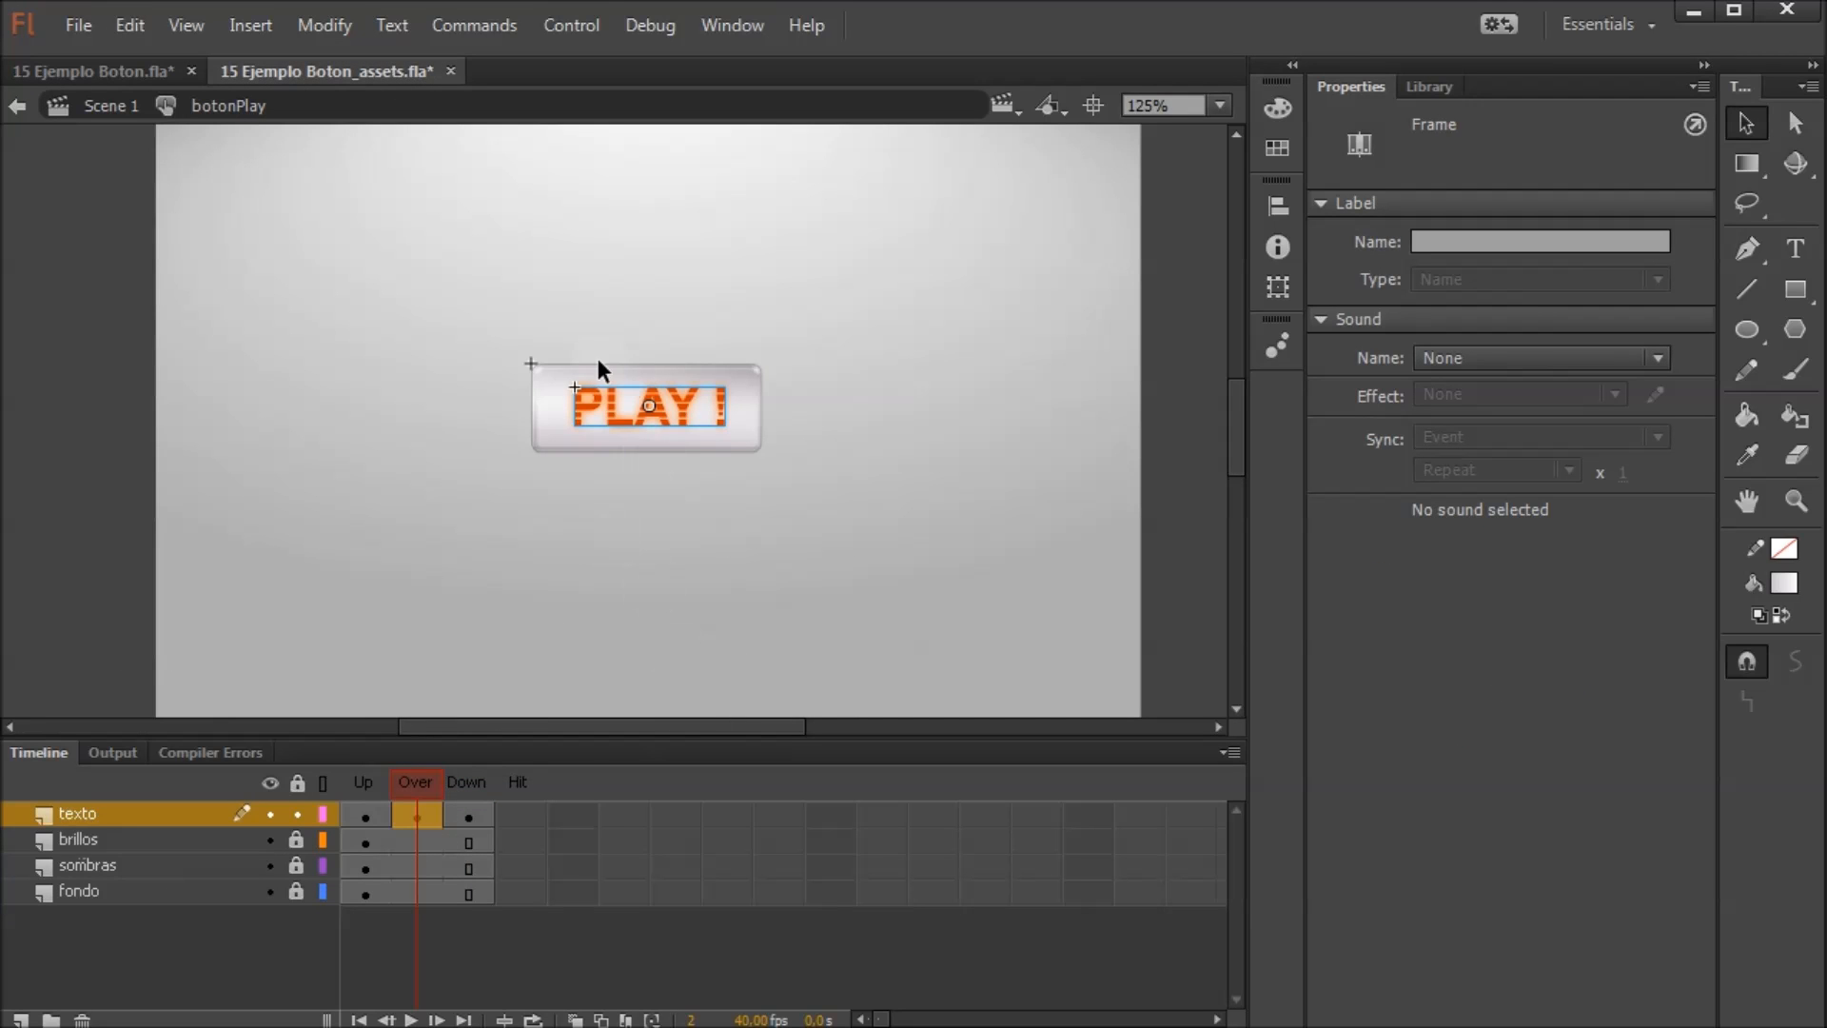
Delete the brillos, sombras and fondo layers from botonPlay, leaving only the texto layer
{"action": "left_click", "coordinate": [375, 841]}
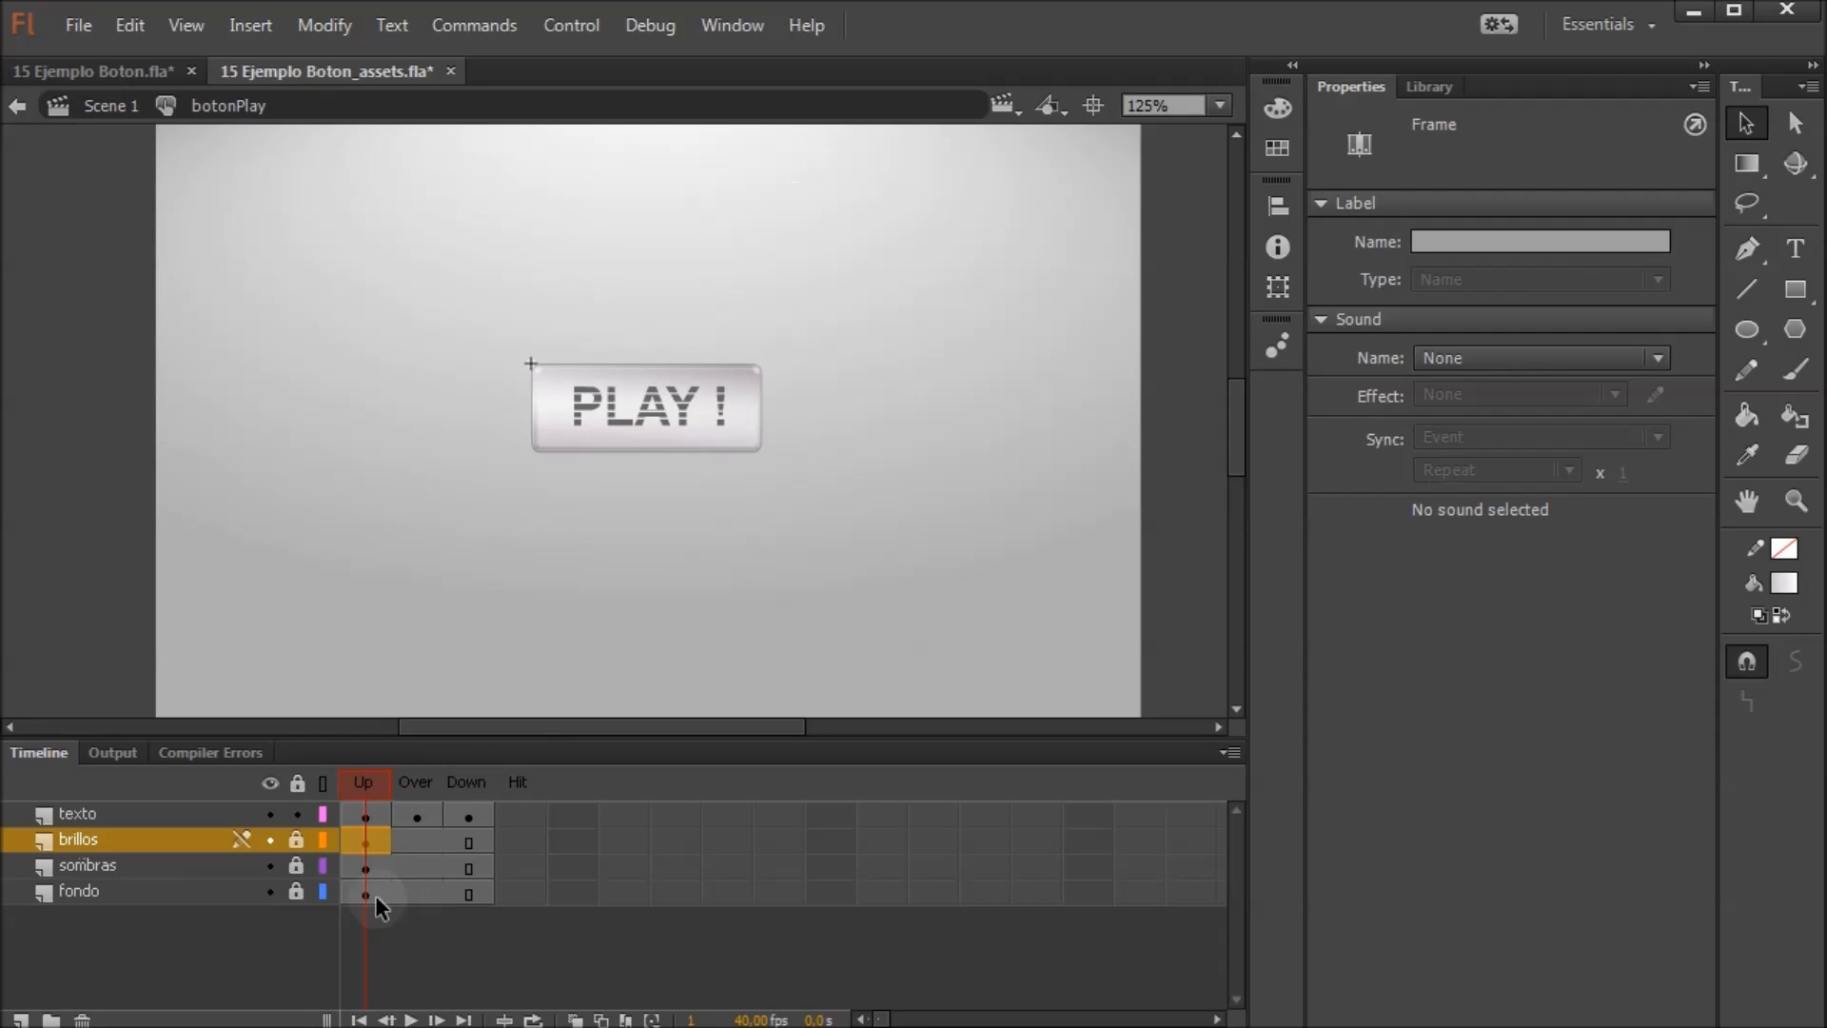
{"action": "left_click", "coordinate": [129, 891], "text": "shift"}
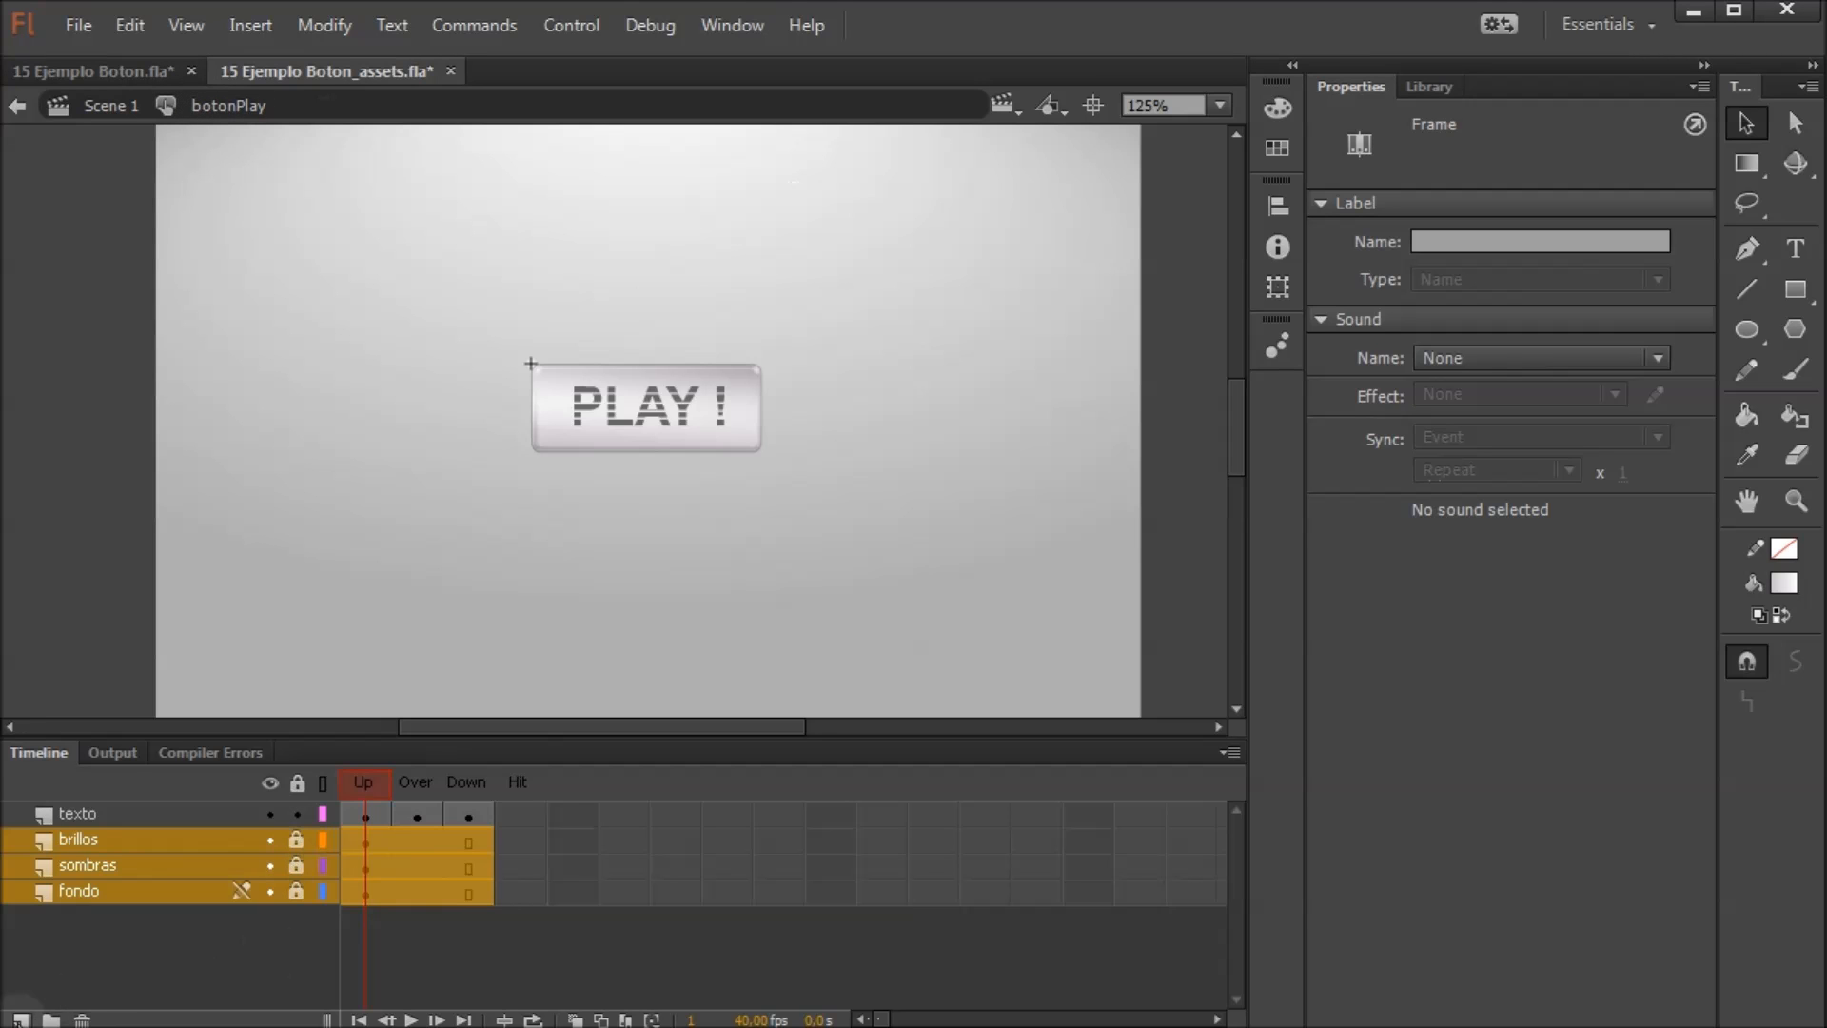
{"action": "left_click", "coordinate": [82, 1018]}
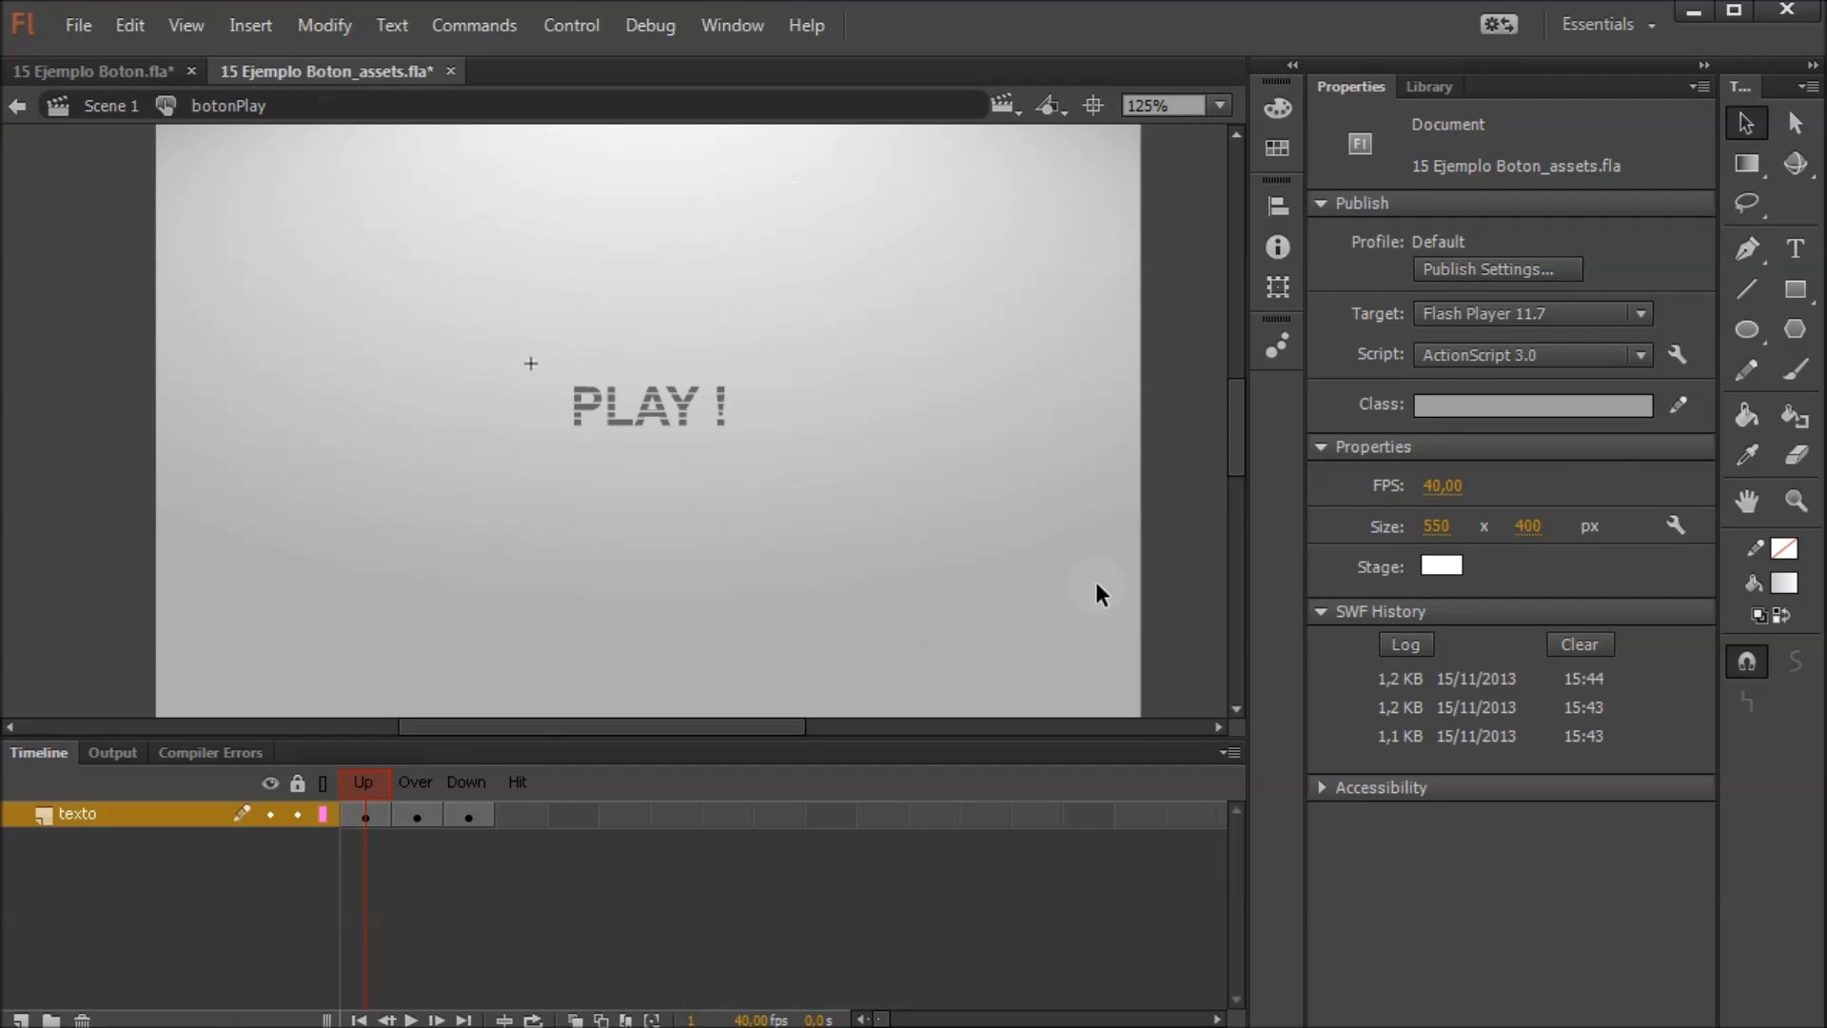
Scrub the text-only button's states and test the movie to check which area responds to the pointer
{"action": "mouse_move", "coordinate": [388, 776]}
{"action": "left_mouse_down"}
{"action": "mouse_move", "coordinate": [476, 774]}
{"action": "mouse_move", "coordinate": [385, 784]}
{"action": "mouse_move", "coordinate": [496, 797]}
{"action": "mouse_move", "coordinate": [378, 807]}
{"action": "left_mouse_up"}
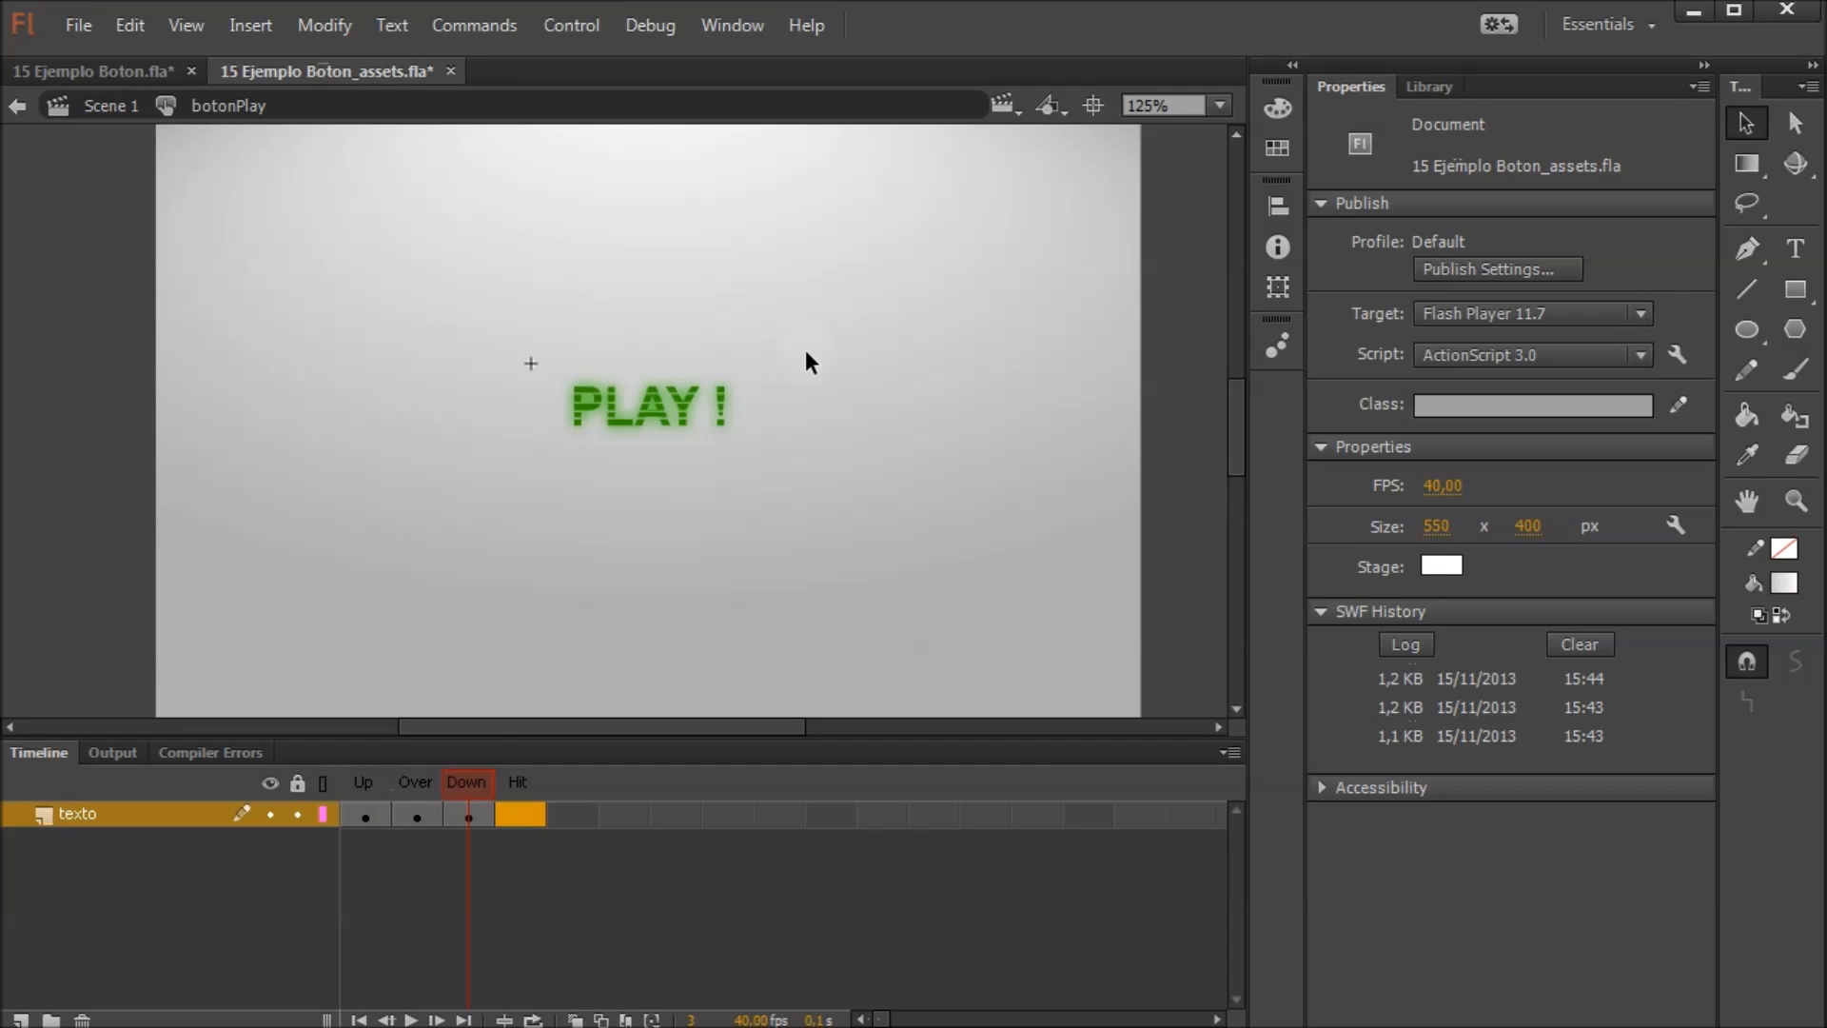
{"action": "key", "text": "ctrl+Return"}
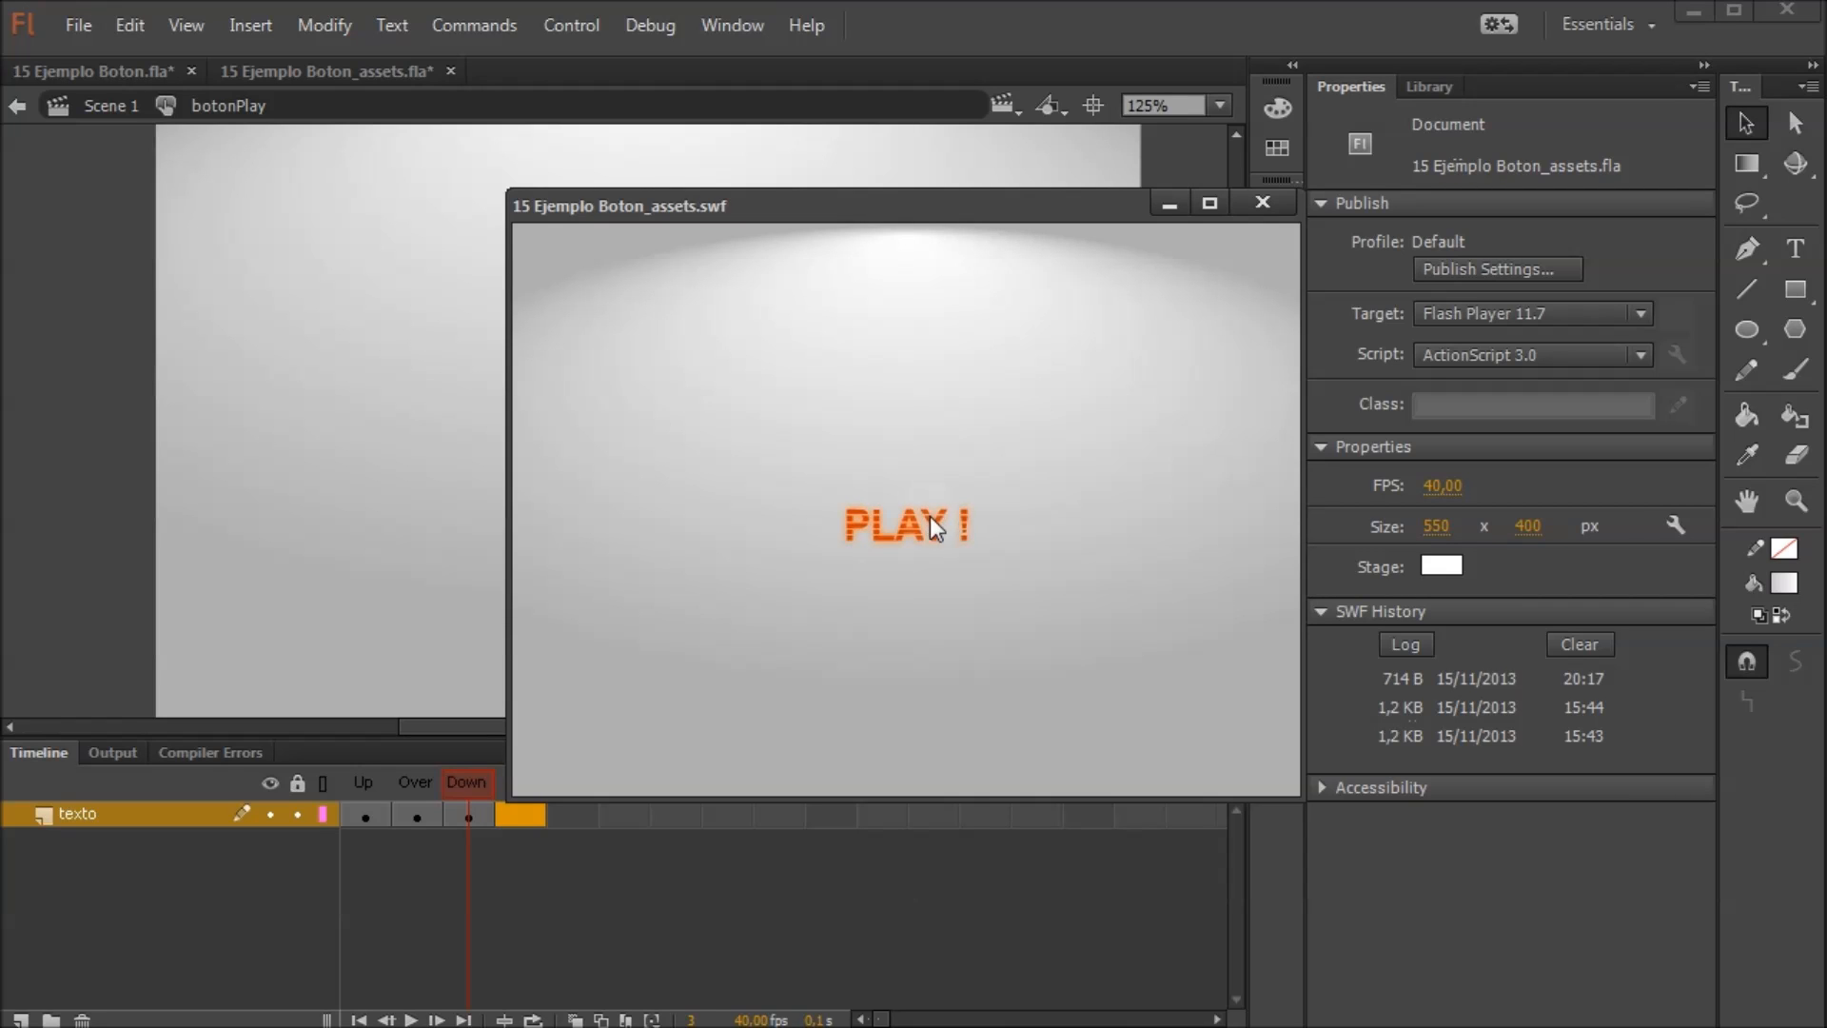
{"action": "left_click", "coordinate": [1262, 203]}
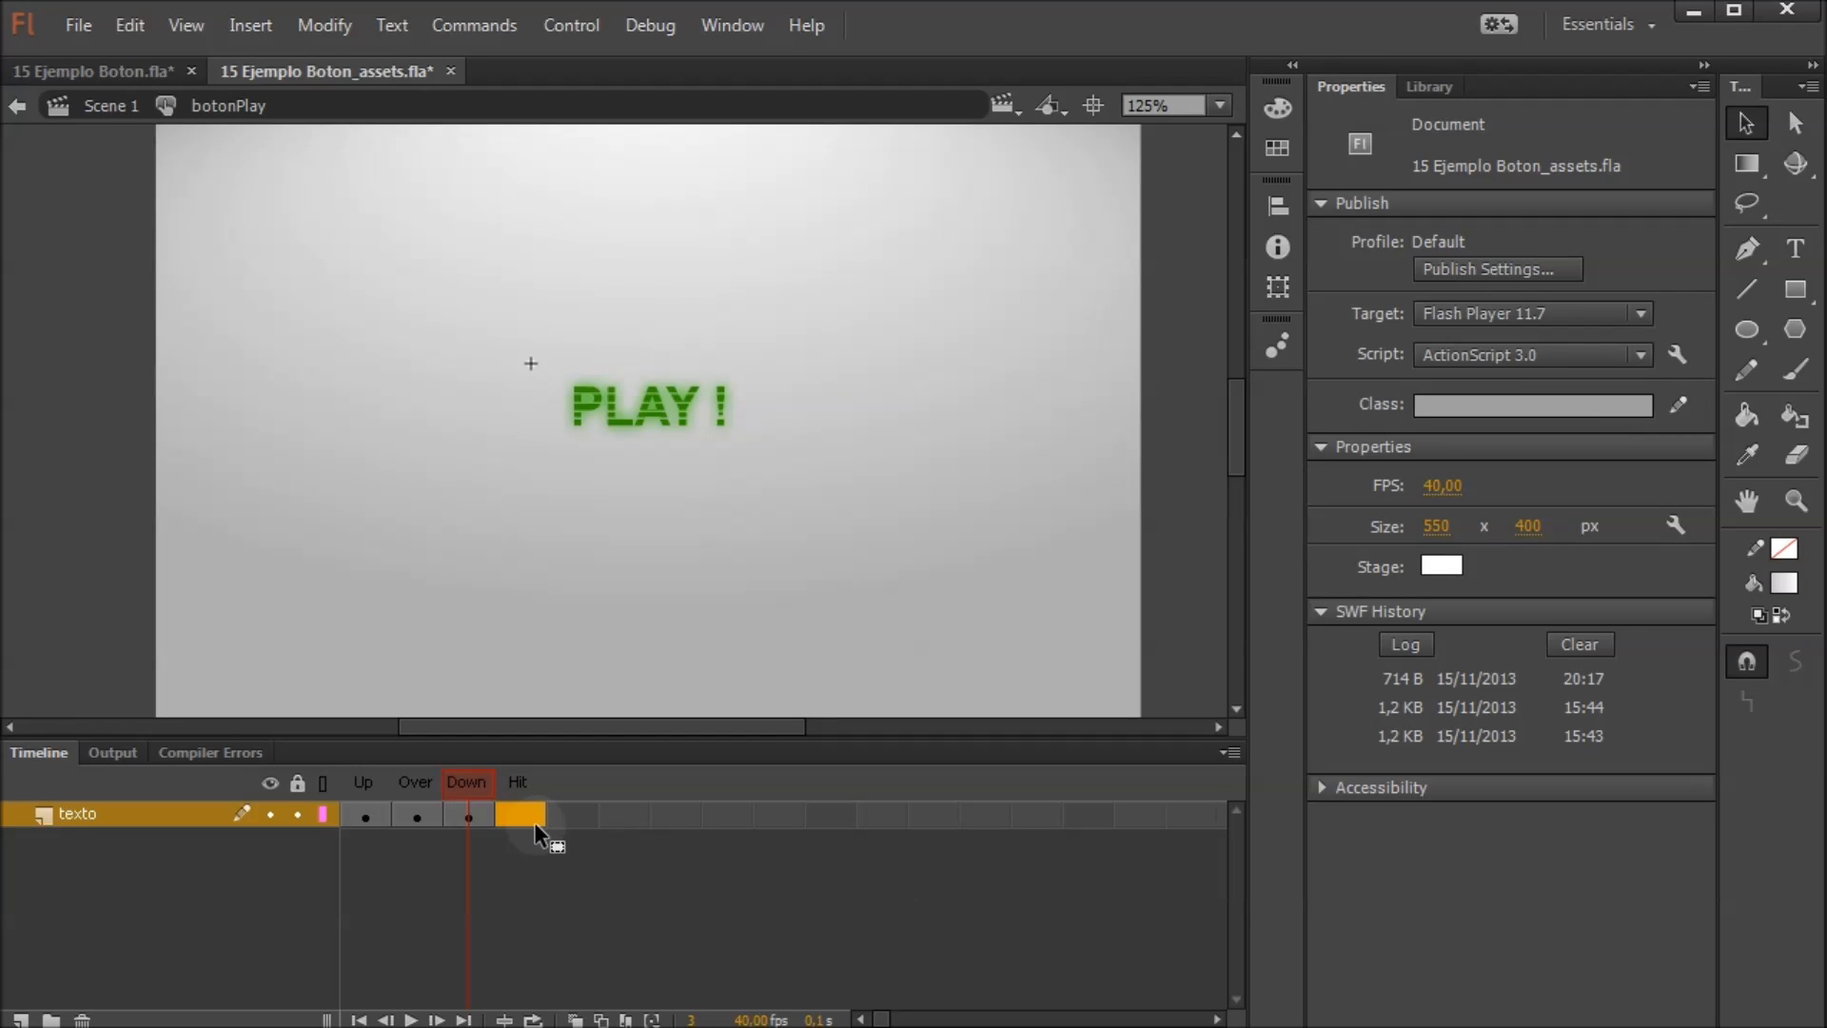
Insert a blank keyframe in the texto layer's Hit state, draw a rectangle about 126 by 37 px there, and test the movie
{"action": "key", "text": "F7"}
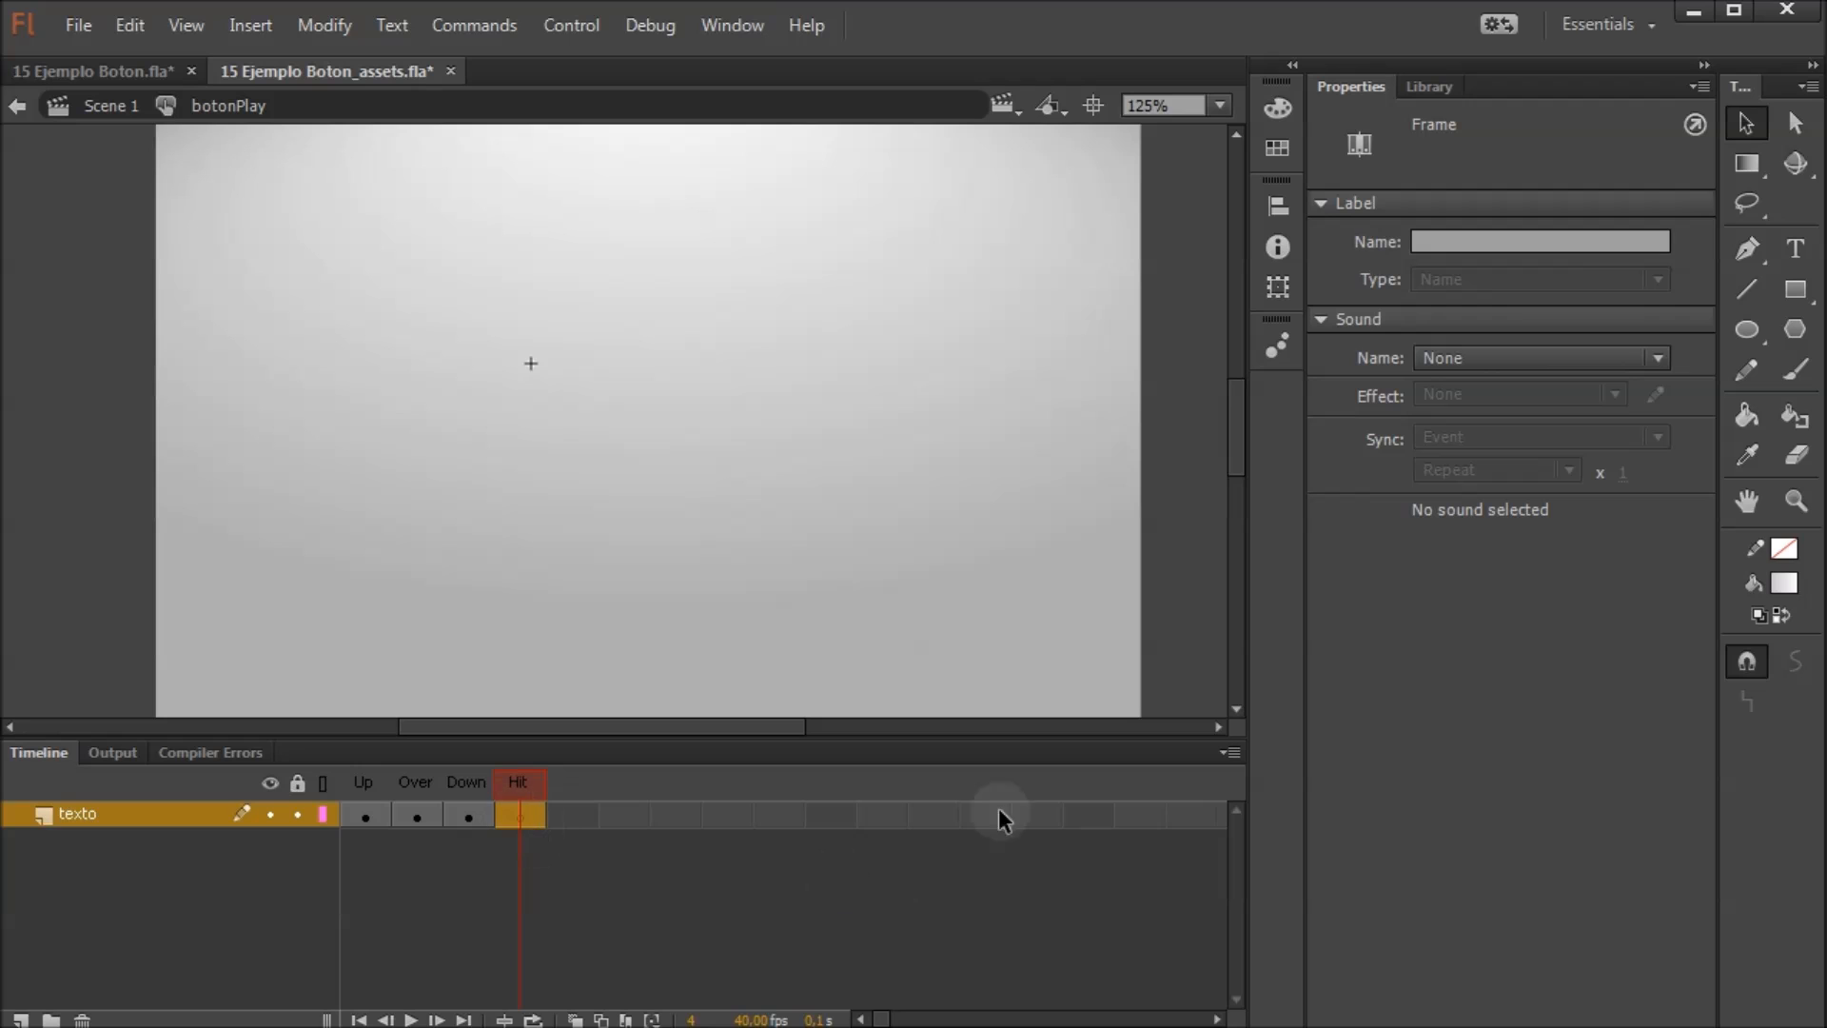
{"action": "left_click", "coordinate": [1795, 289]}
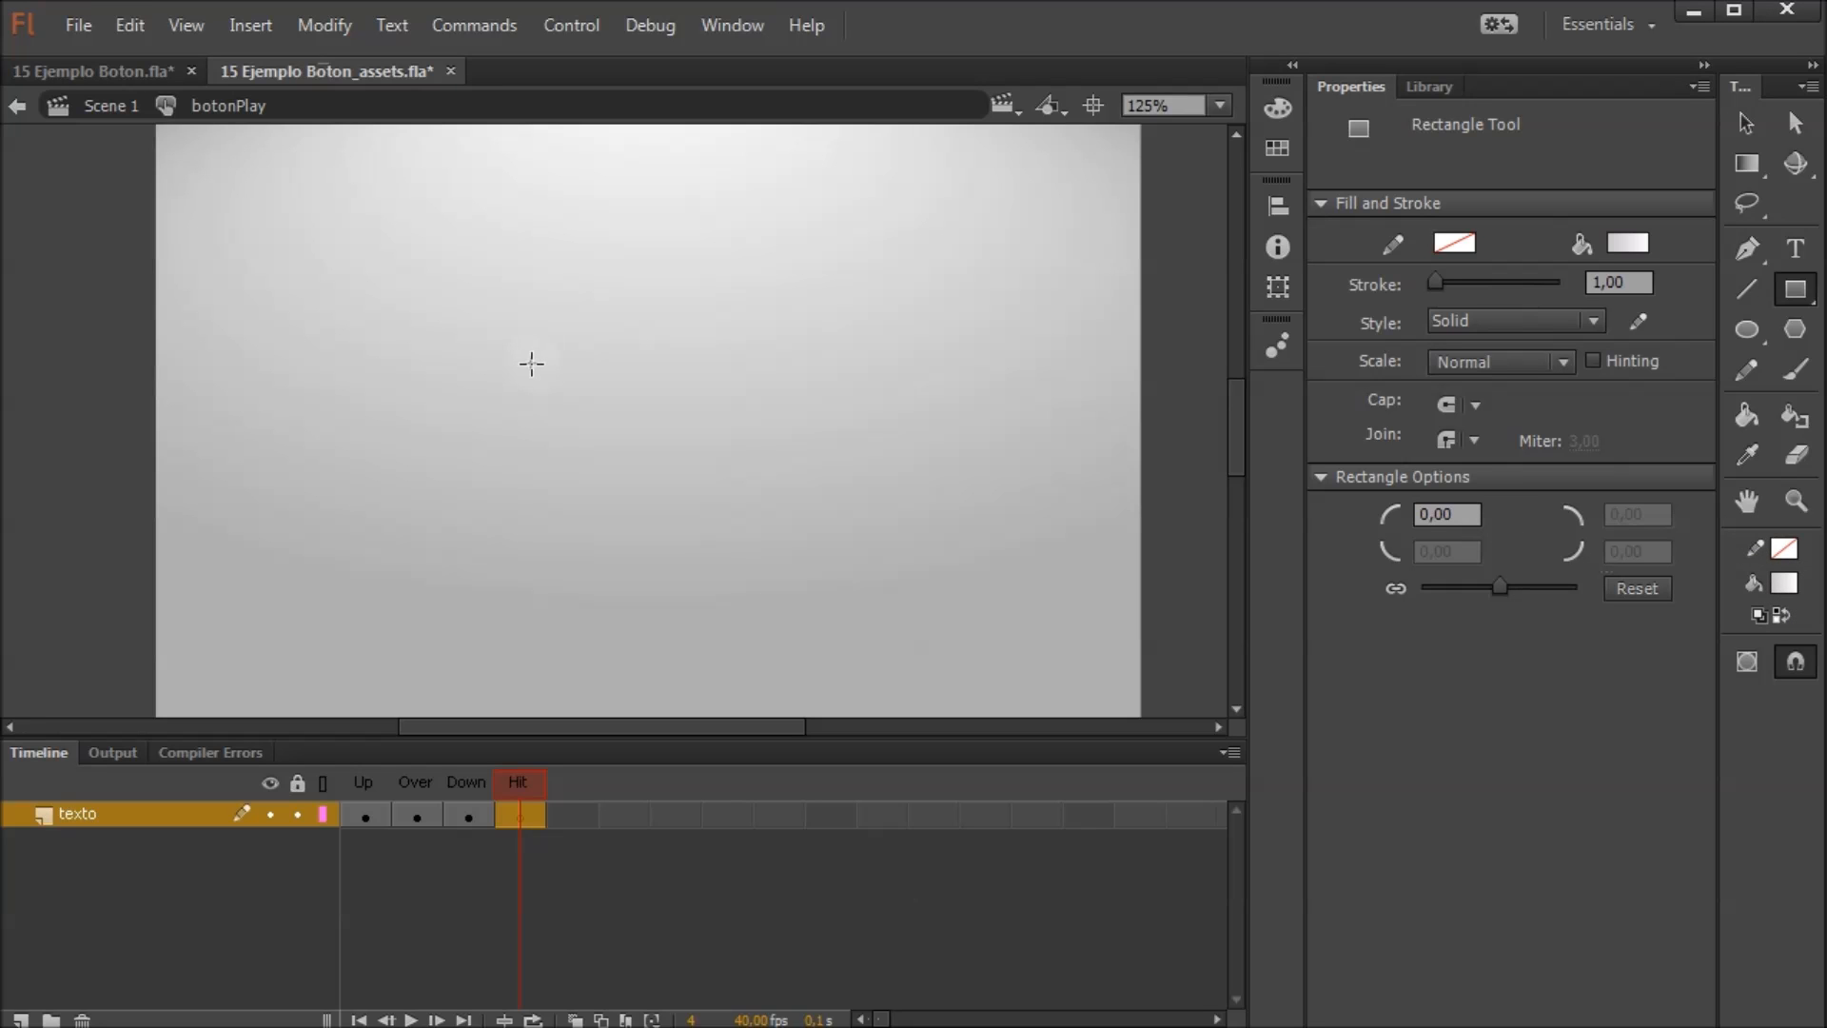
{"action": "left_click_drag", "start_coordinate": [531, 362], "coordinate": [756, 429]}
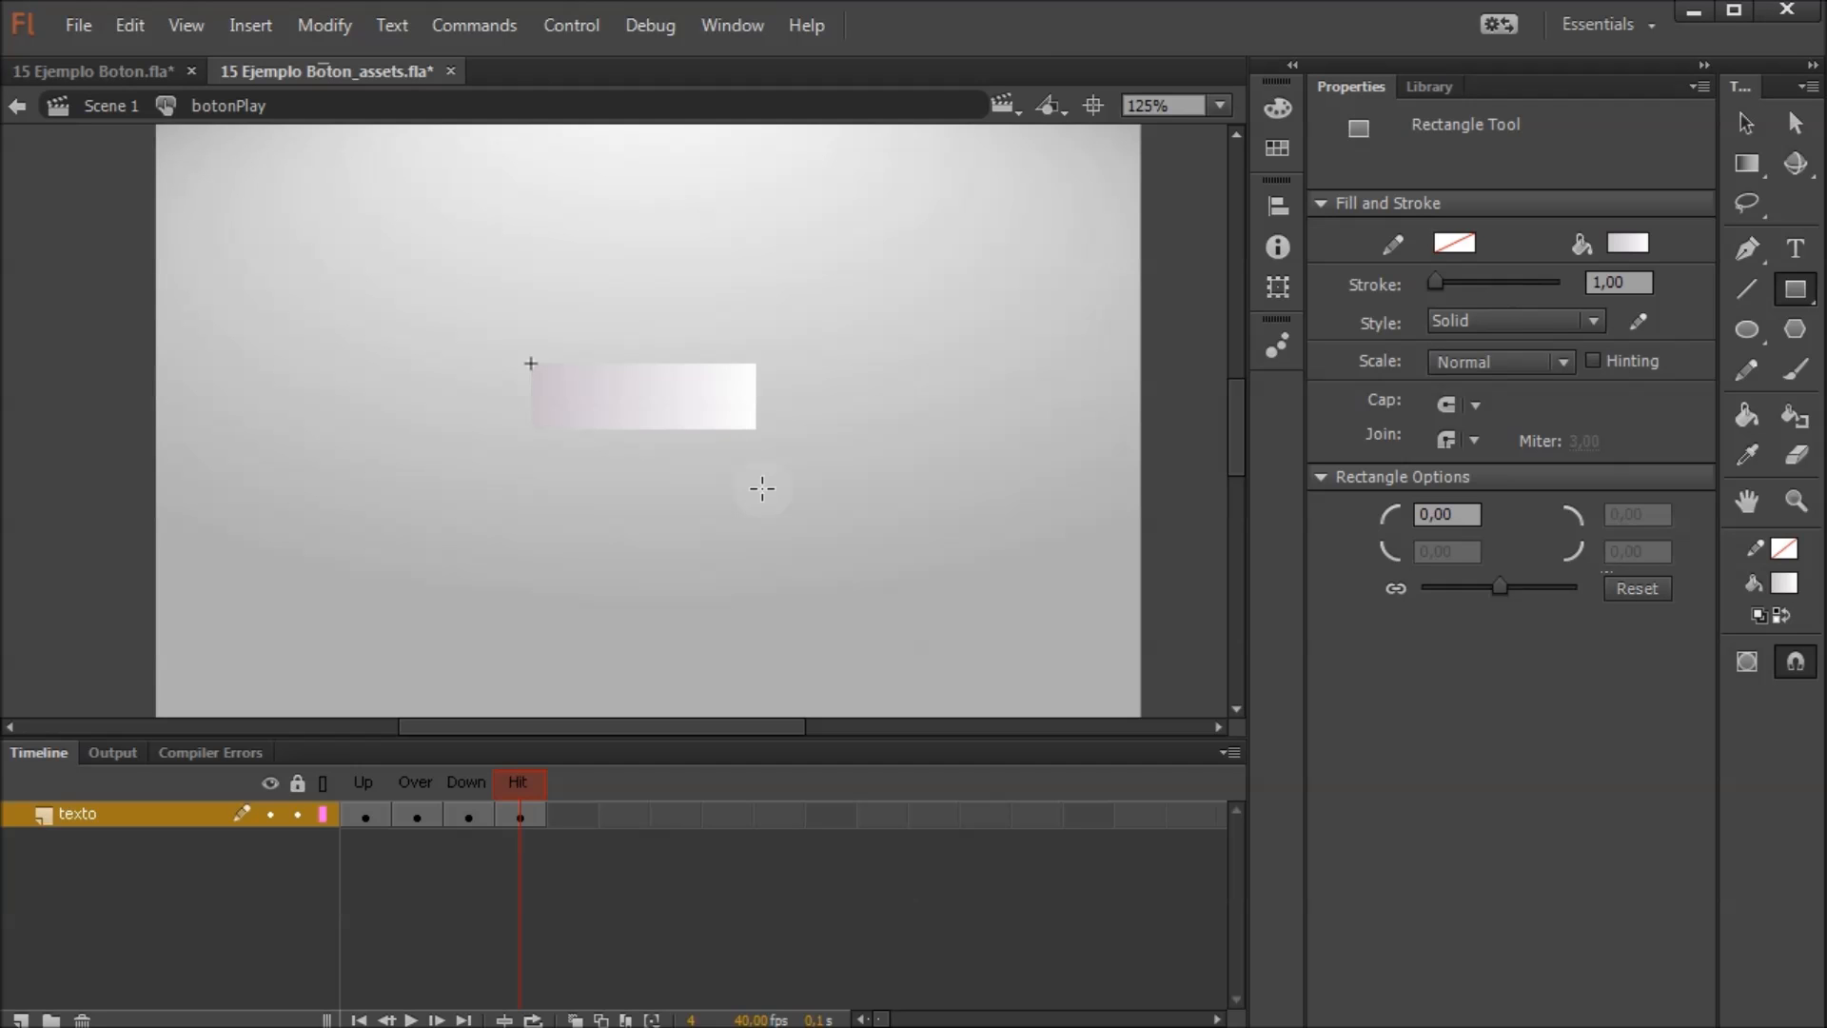
{"action": "key", "text": "ctrl+Return"}
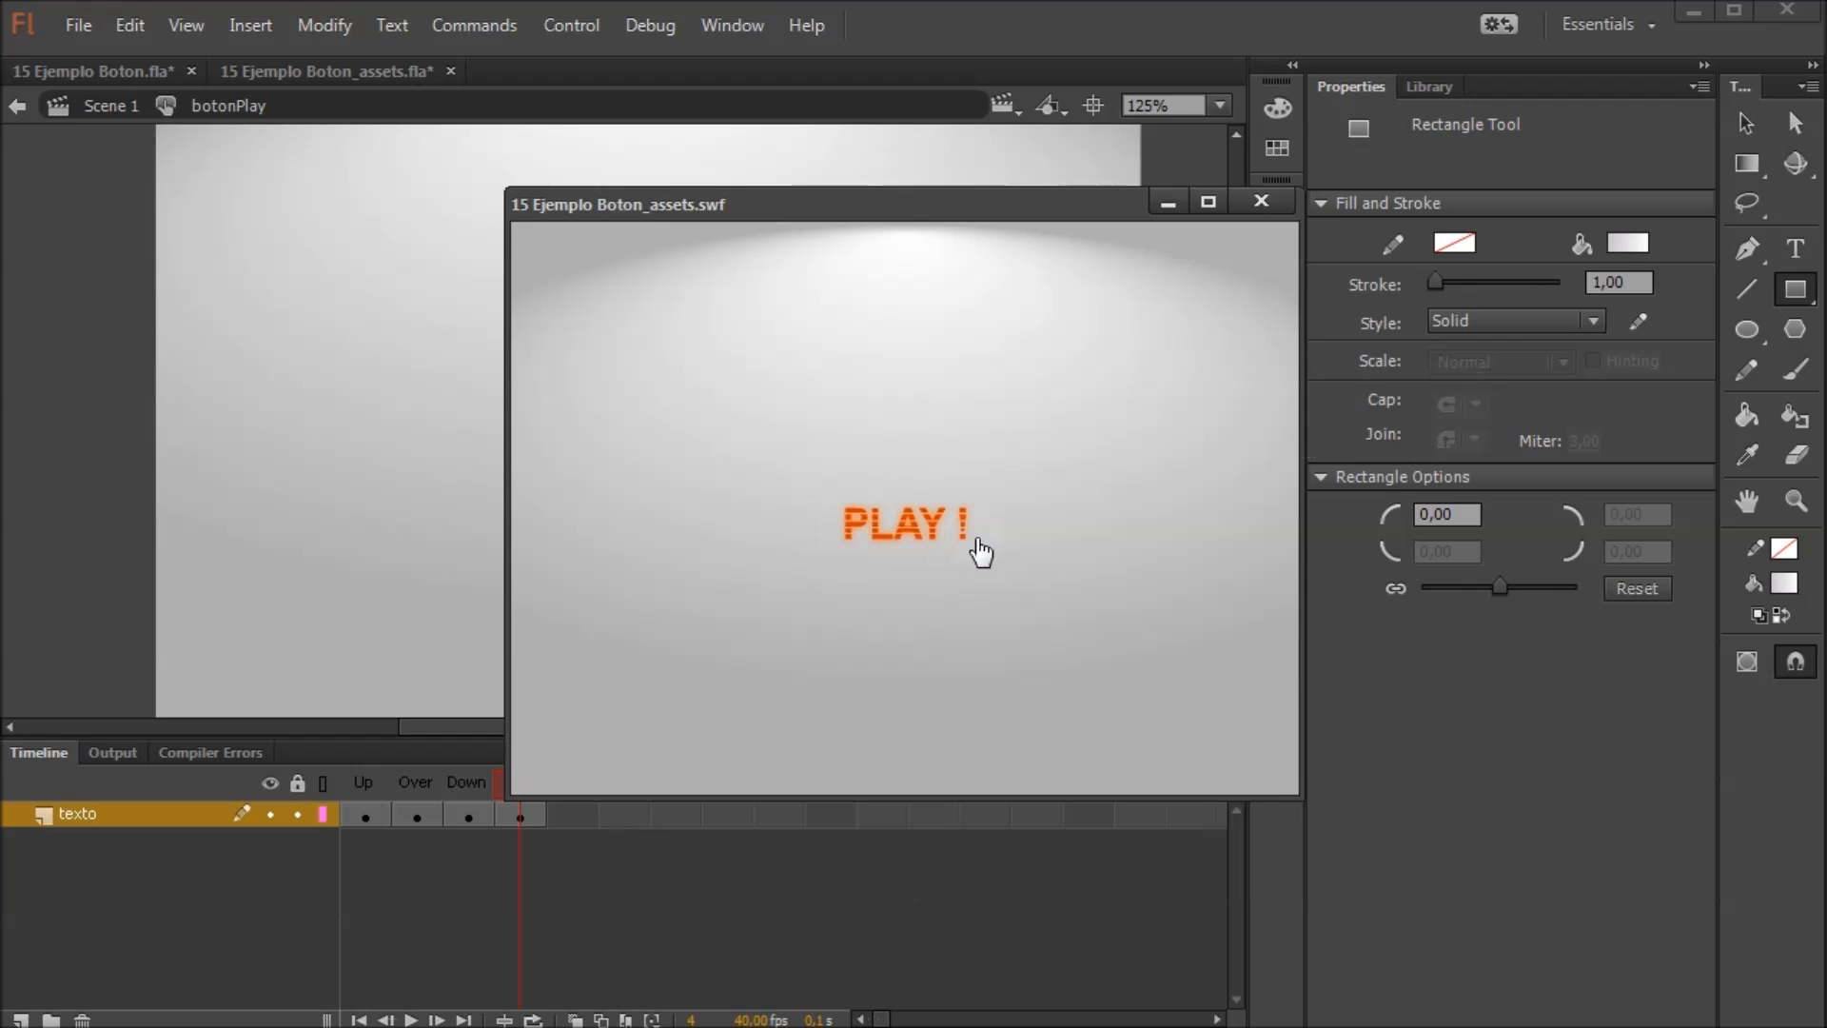
{"action": "left_click", "coordinate": [1279, 209]}
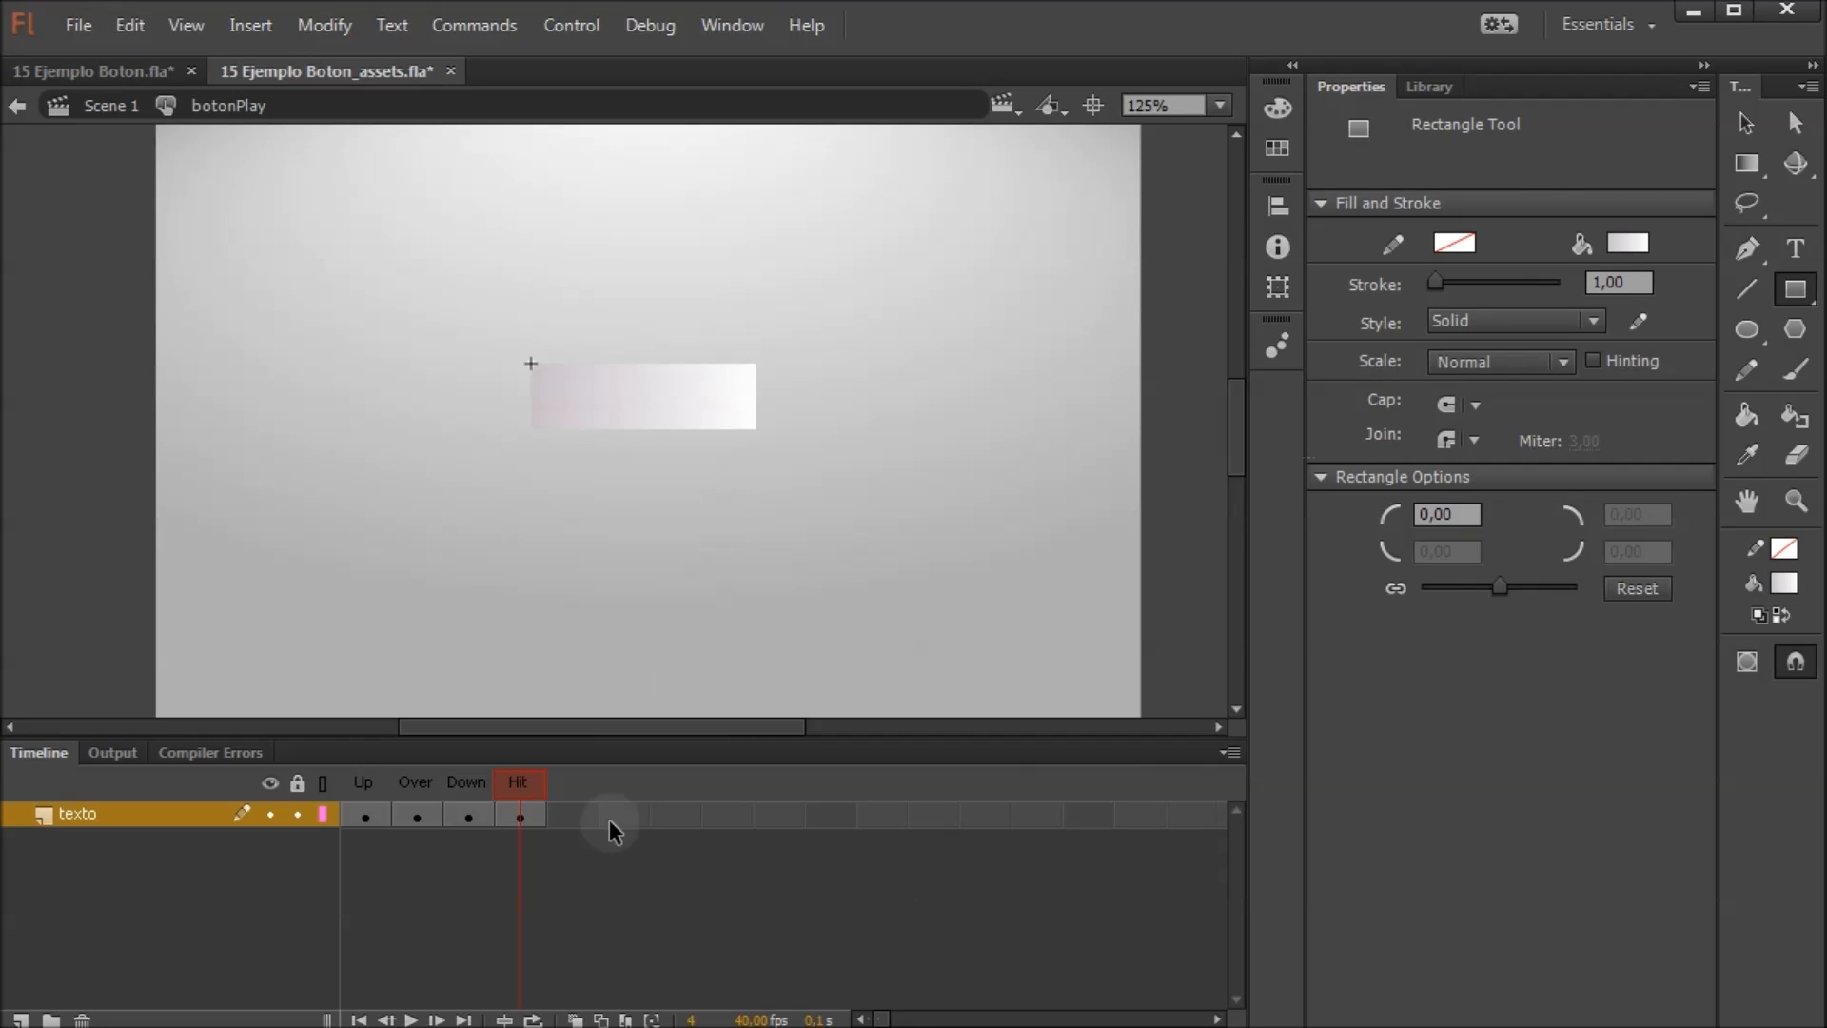
Turn on onion skinning and compare the Hit rectangle with the Down state's text
{"action": "left_click", "coordinate": [653, 1019]}
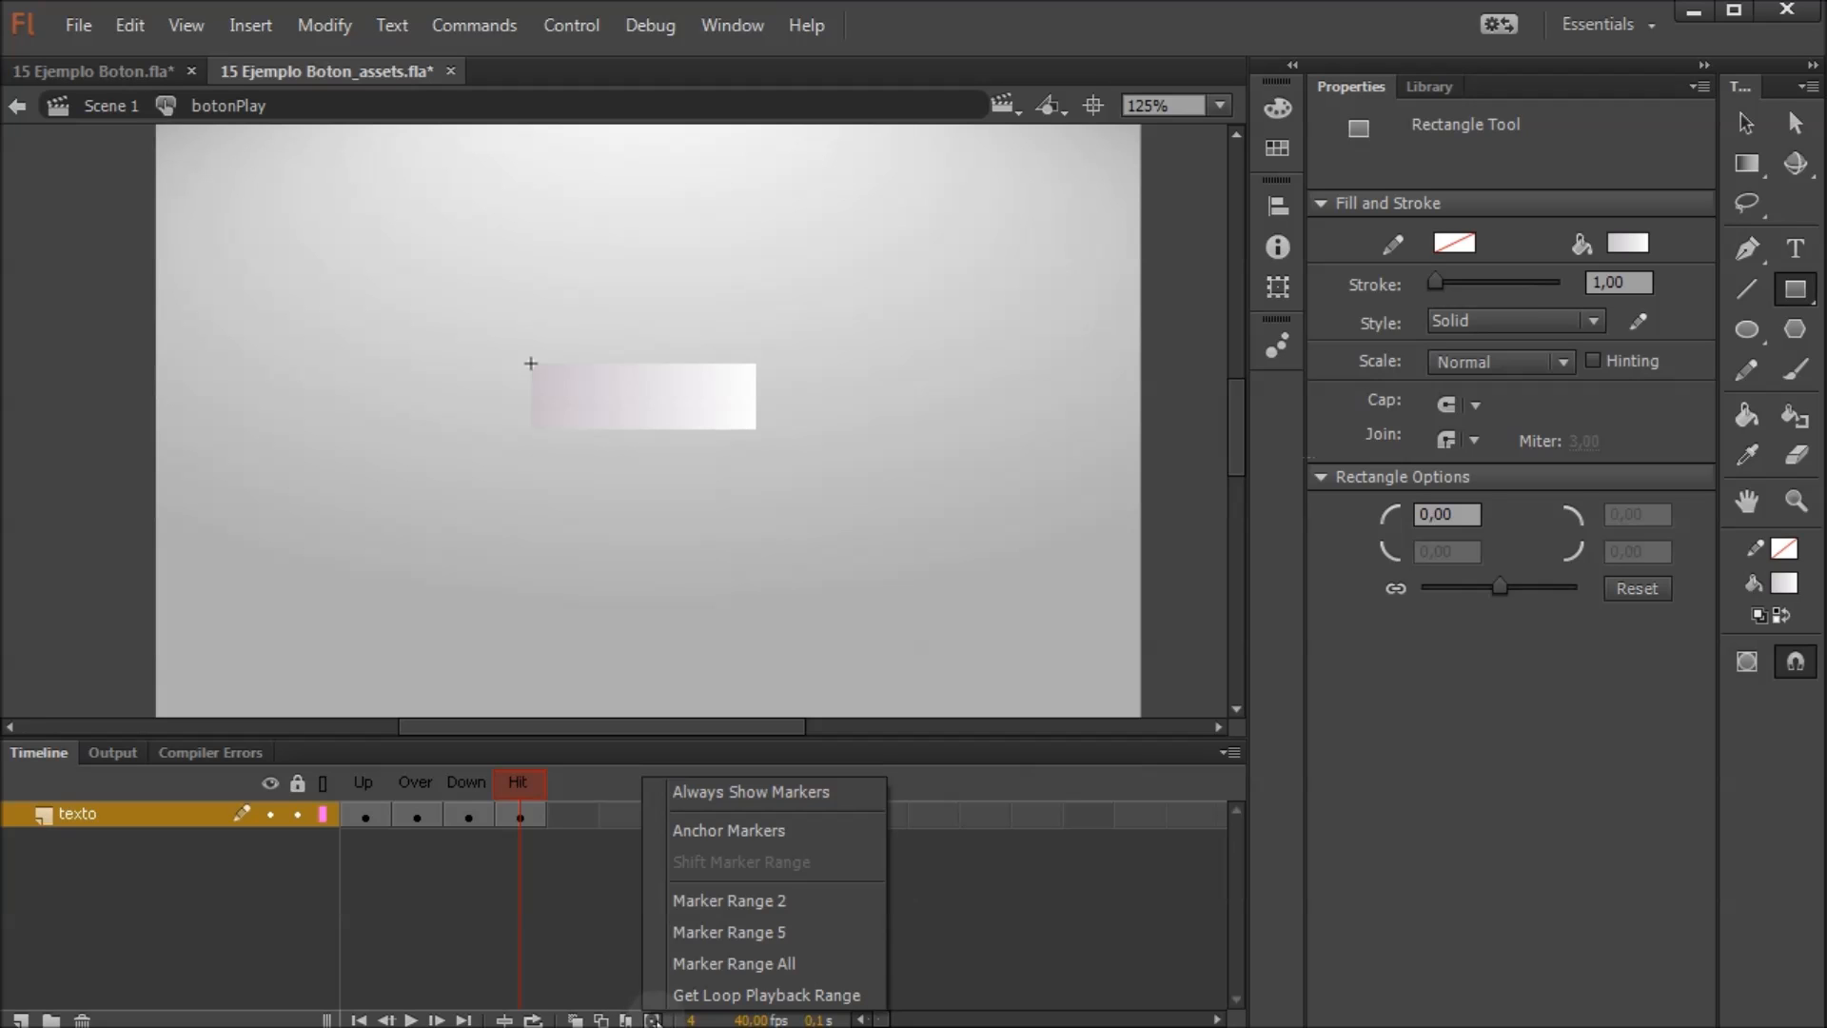
{"action": "left_click", "coordinate": [579, 1022]}
{"action": "left_click", "coordinate": [578, 1021]}
{"action": "left_click_drag", "start_coordinate": [515, 790], "coordinate": [473, 792]}
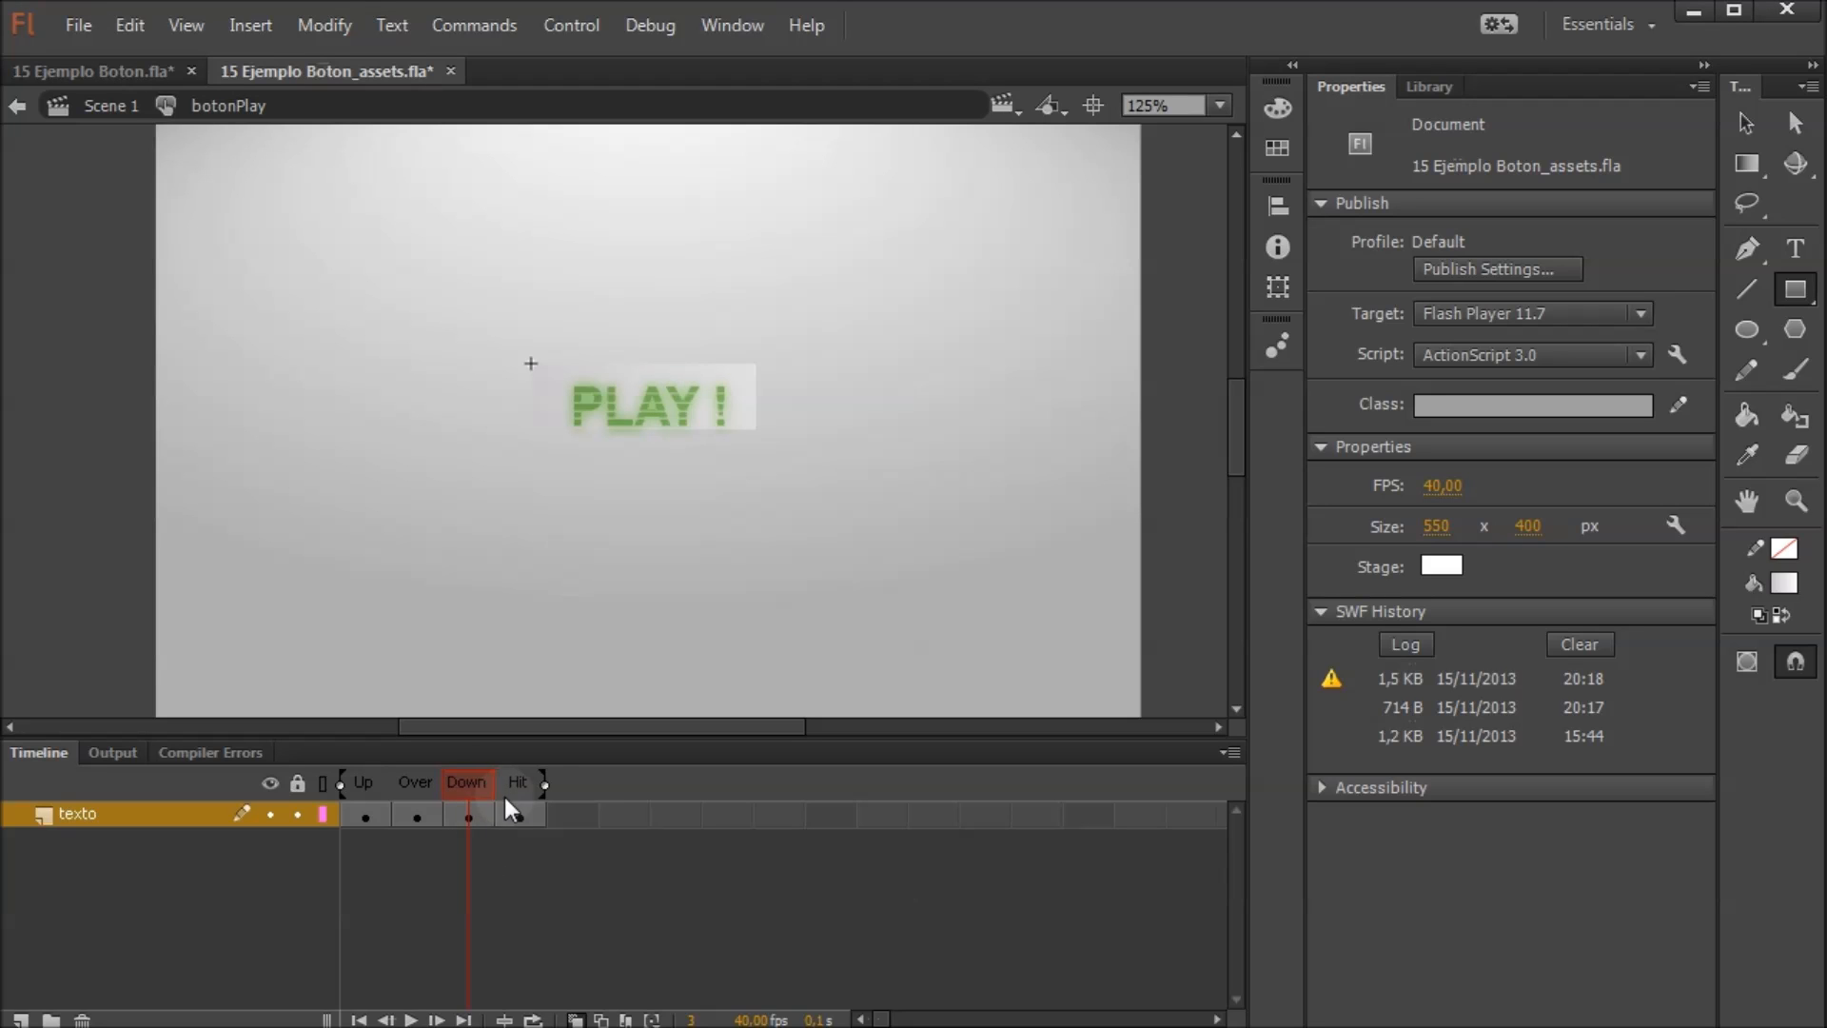
{"action": "left_click_drag", "start_coordinate": [468, 782], "coordinate": [519, 782]}
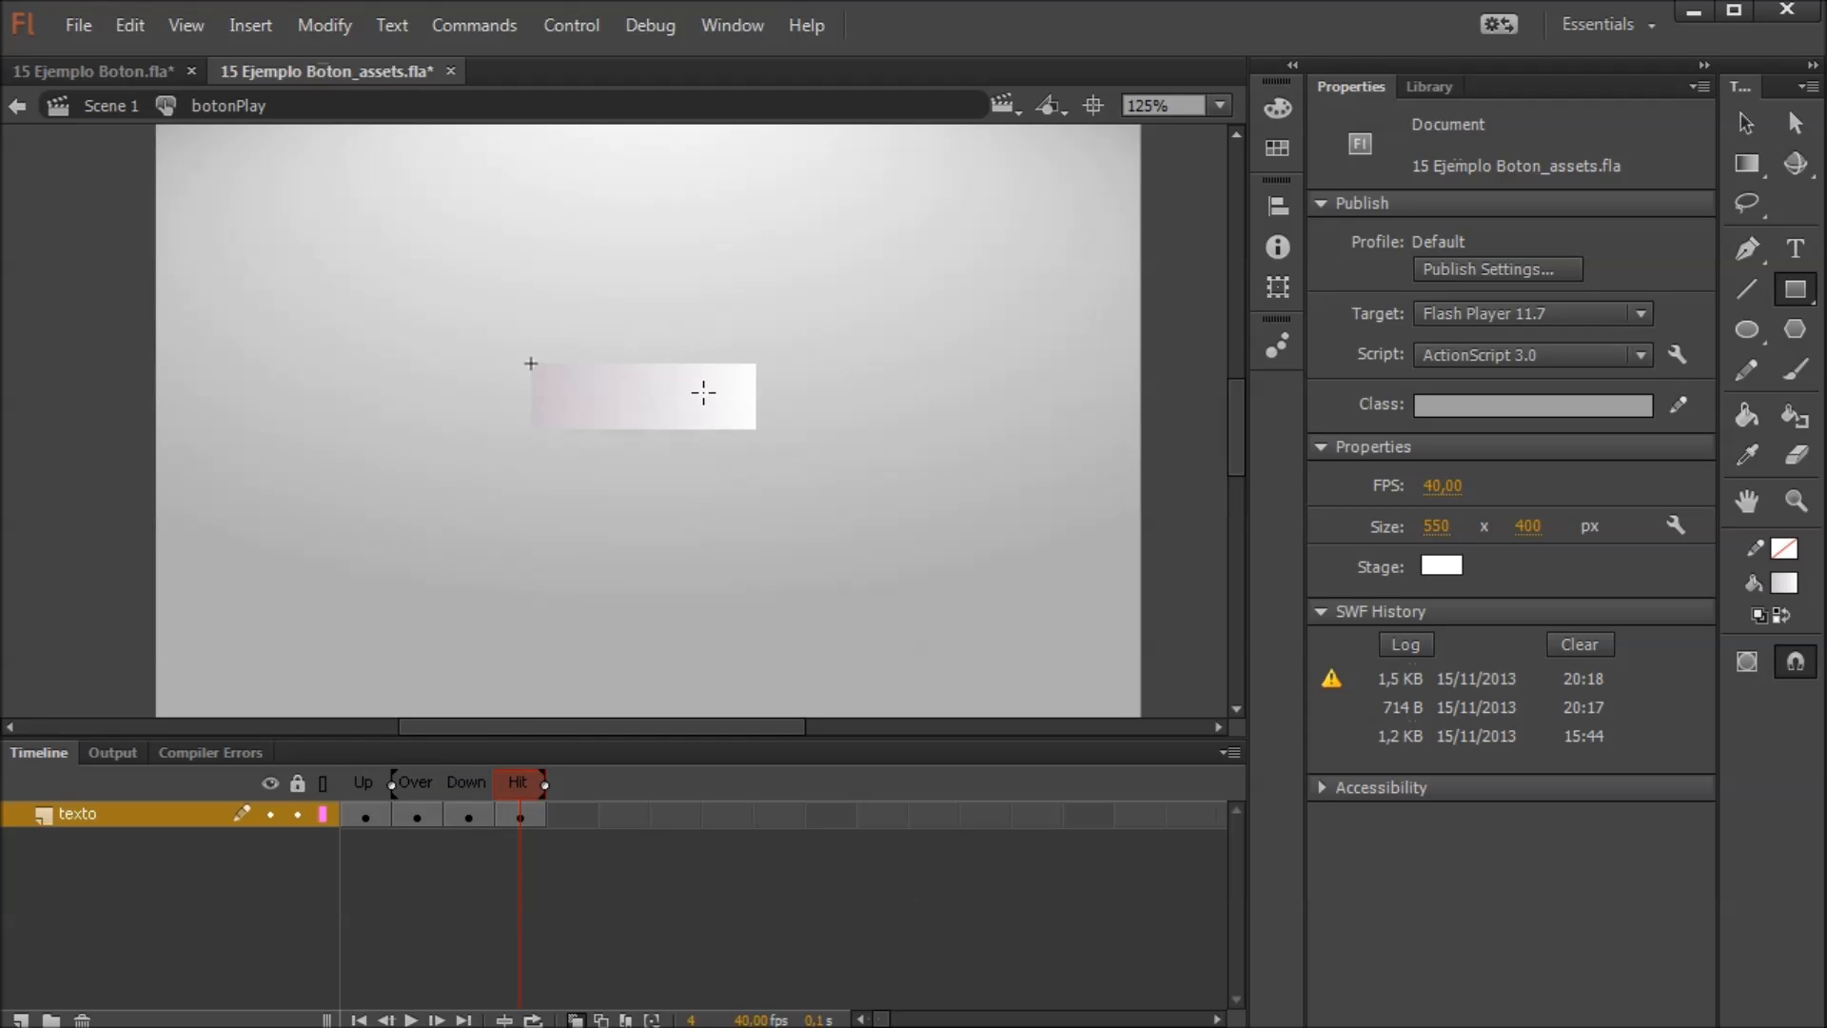
Change the Hit rectangle's fill to solid yellow and view it through the onion skin from the Down state
{"action": "key", "text": "v"}
{"action": "left_click", "coordinate": [745, 401]}
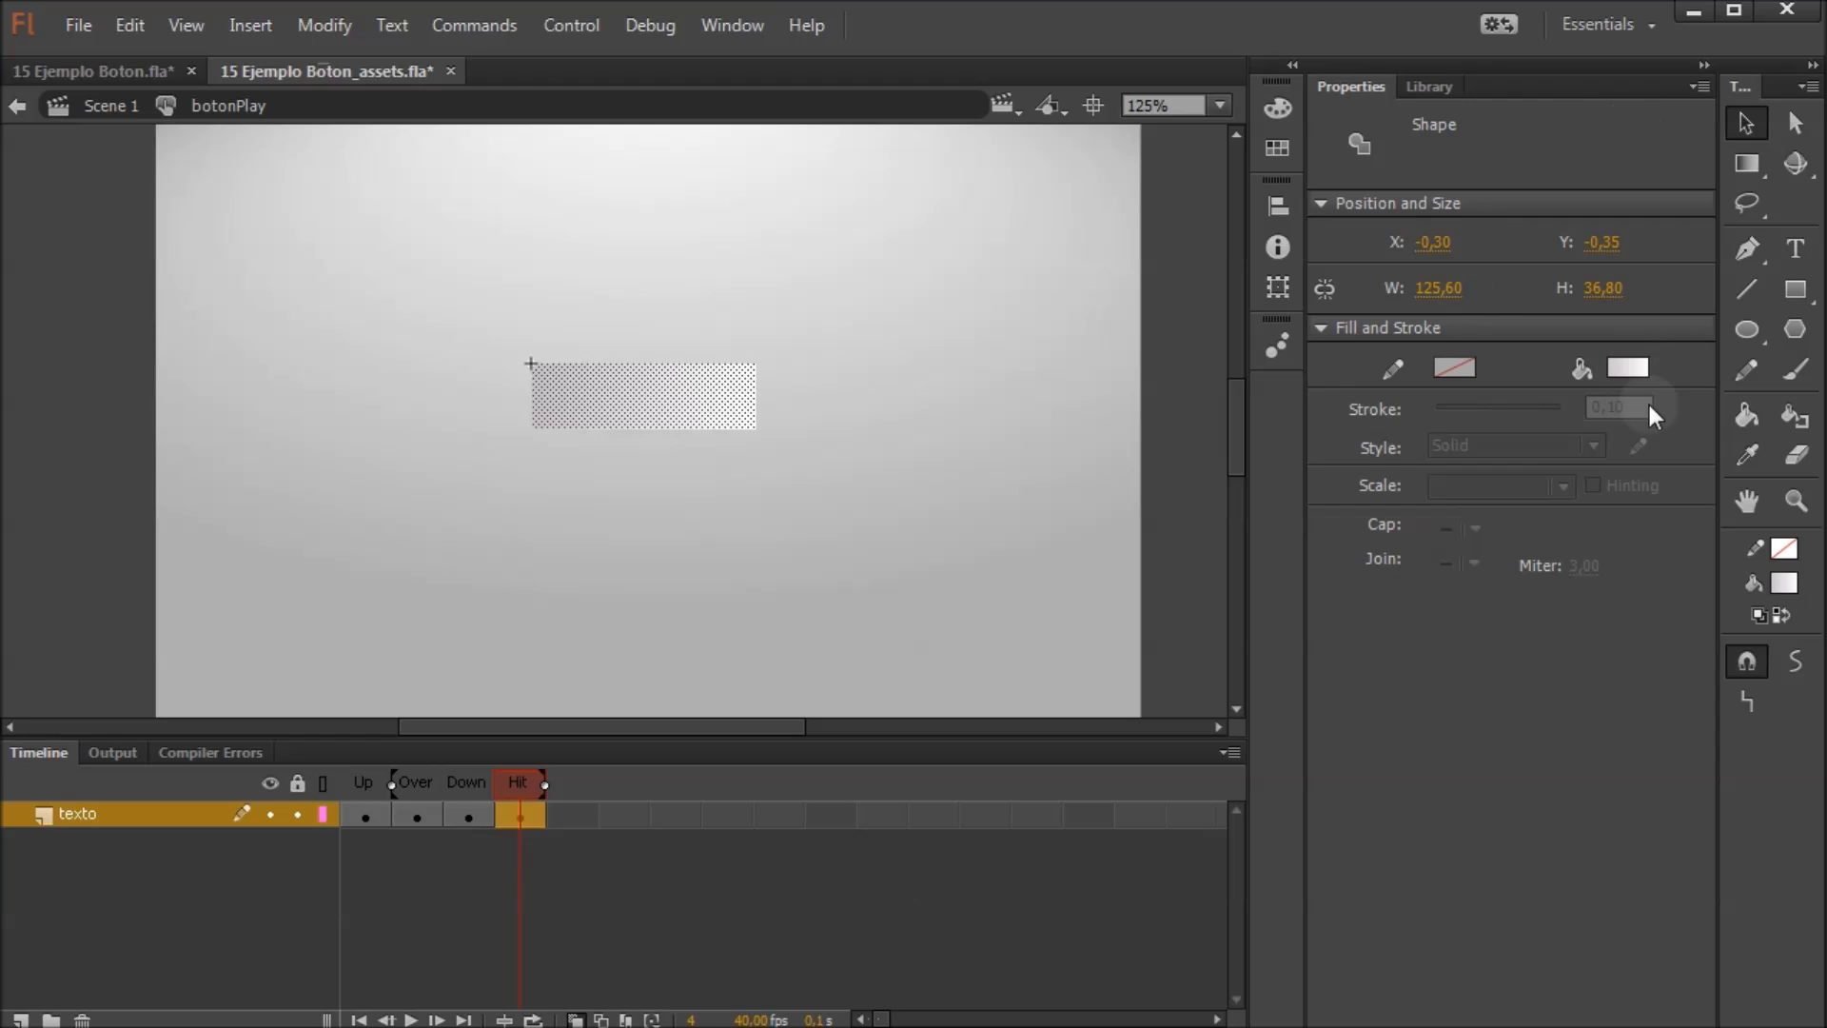
{"action": "left_click", "coordinate": [1629, 367]}
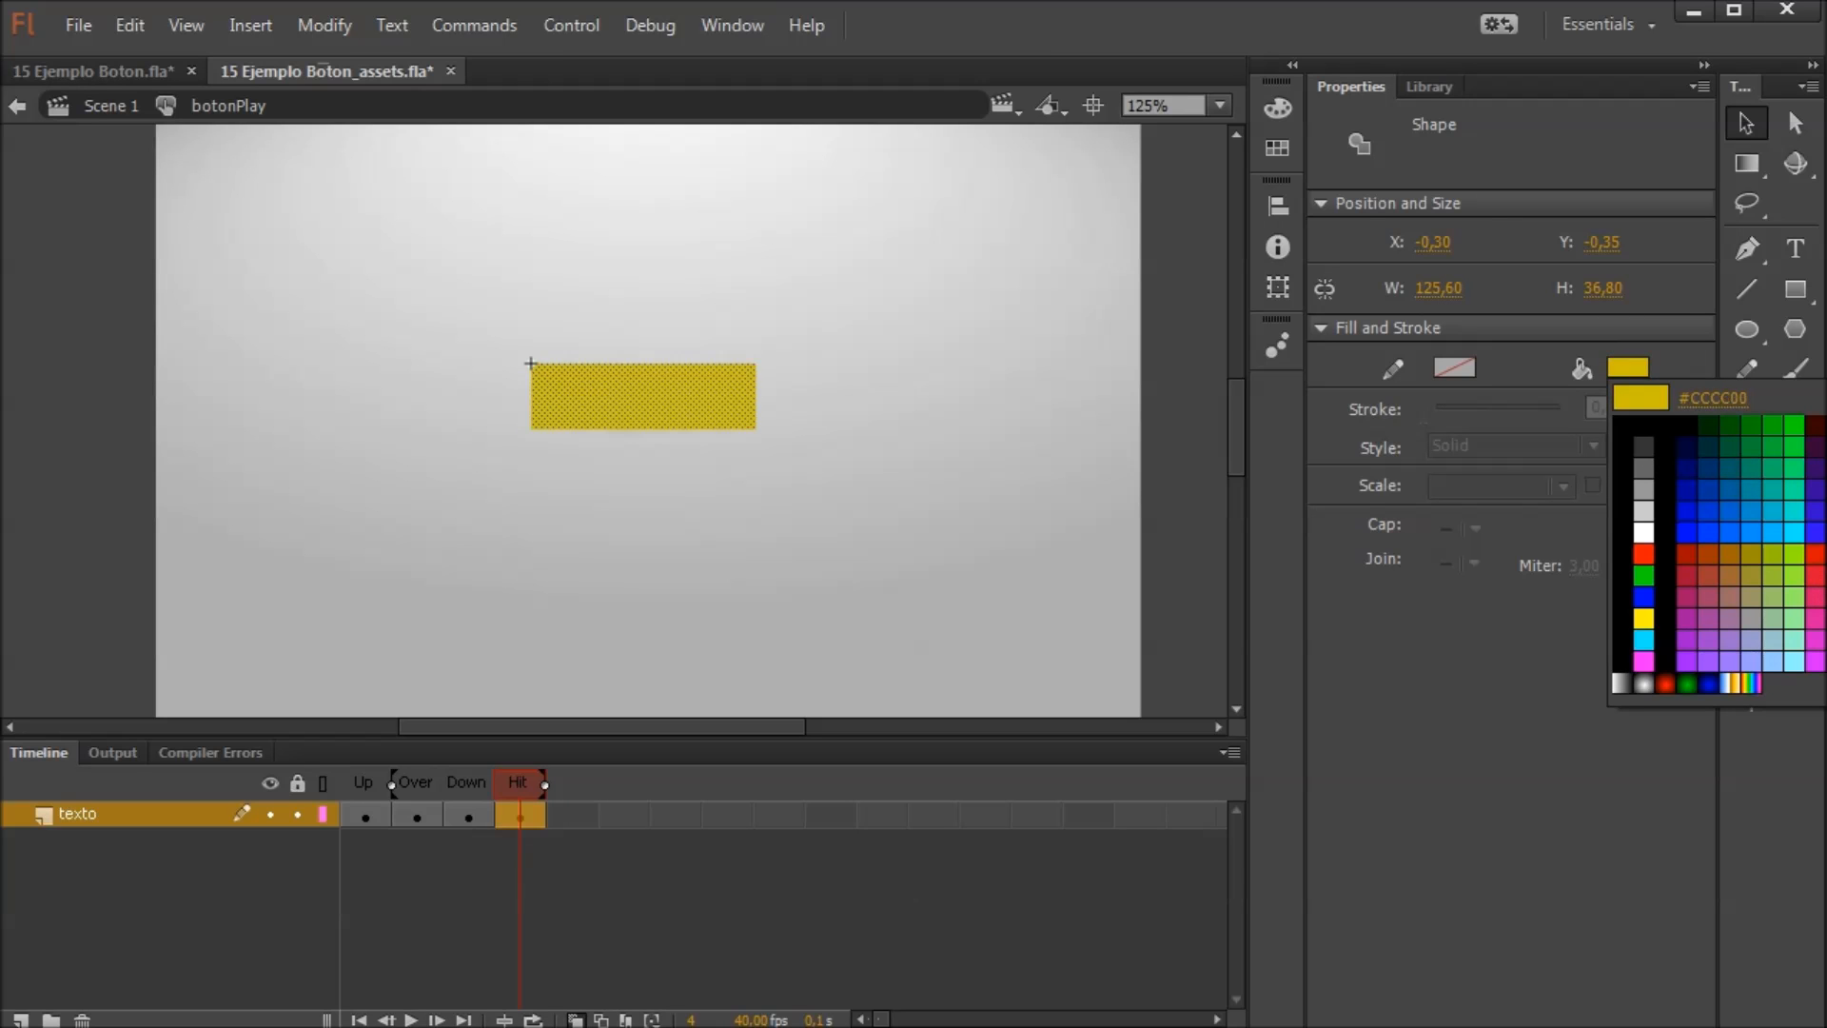
{"action": "left_click", "coordinate": [1824, 554]}
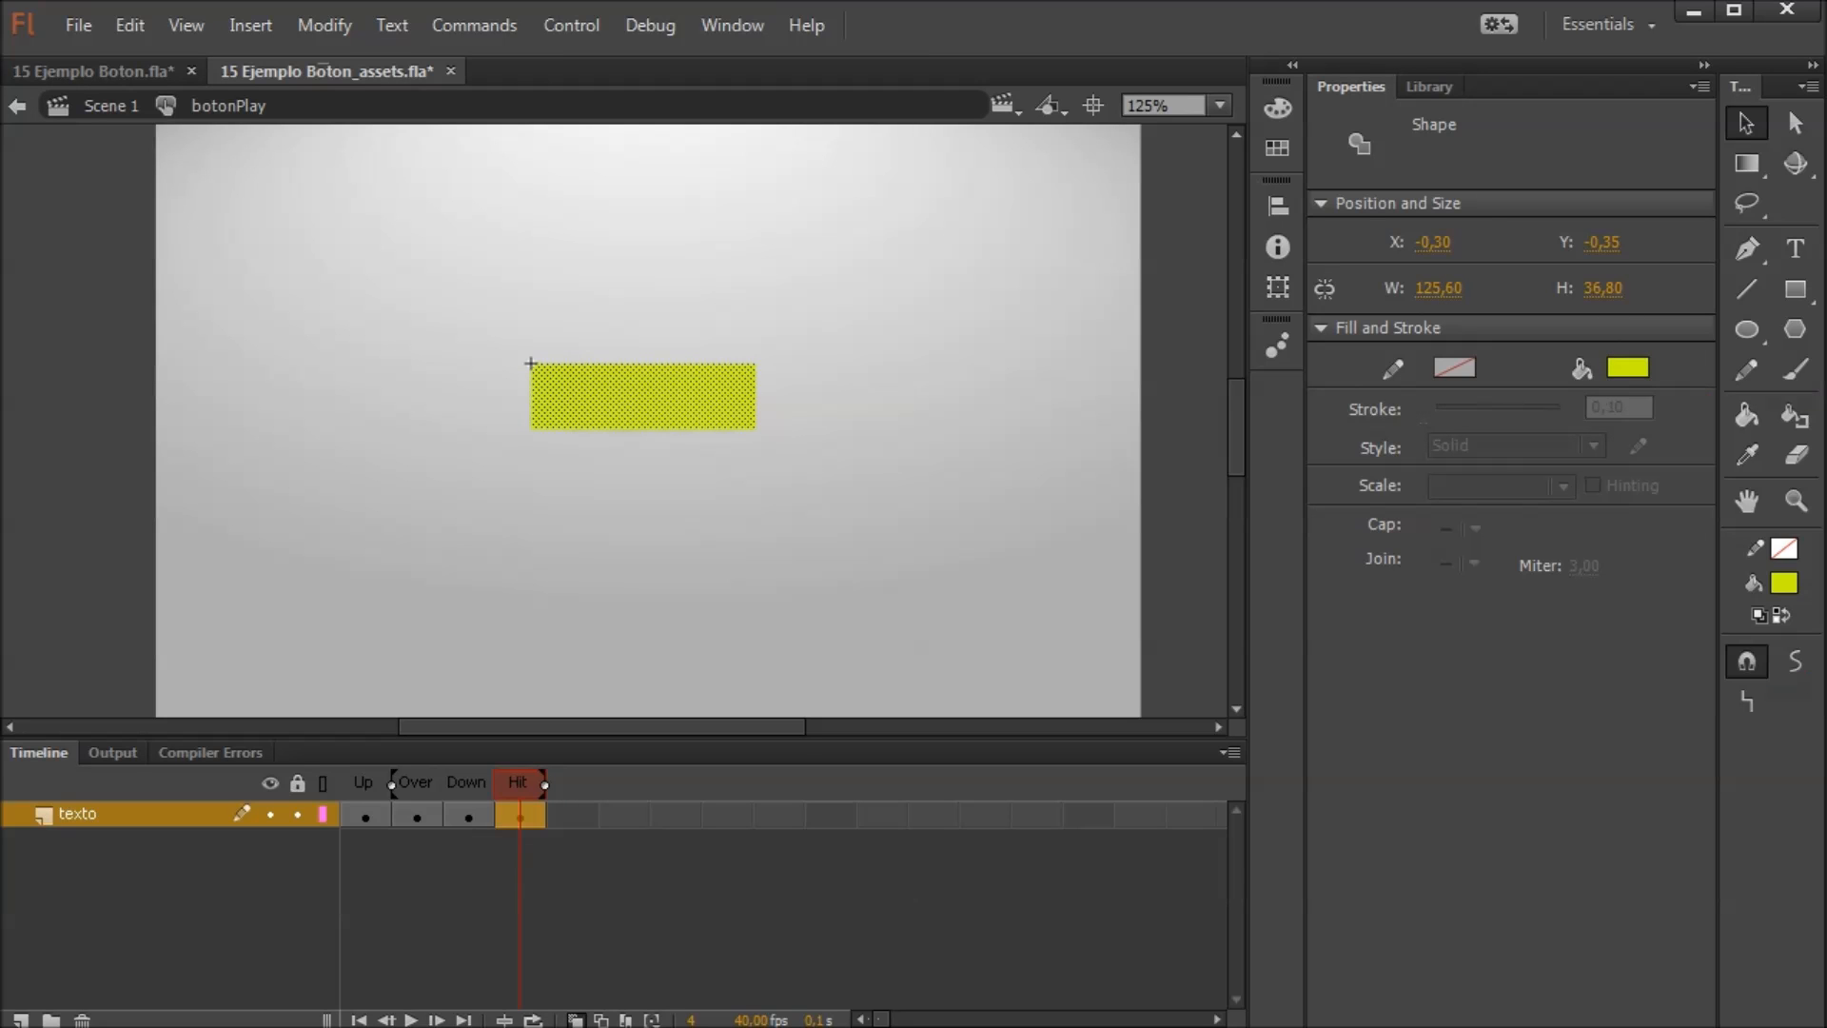
{"action": "left_click", "coordinate": [521, 784]}
{"action": "left_click", "coordinate": [473, 782]}
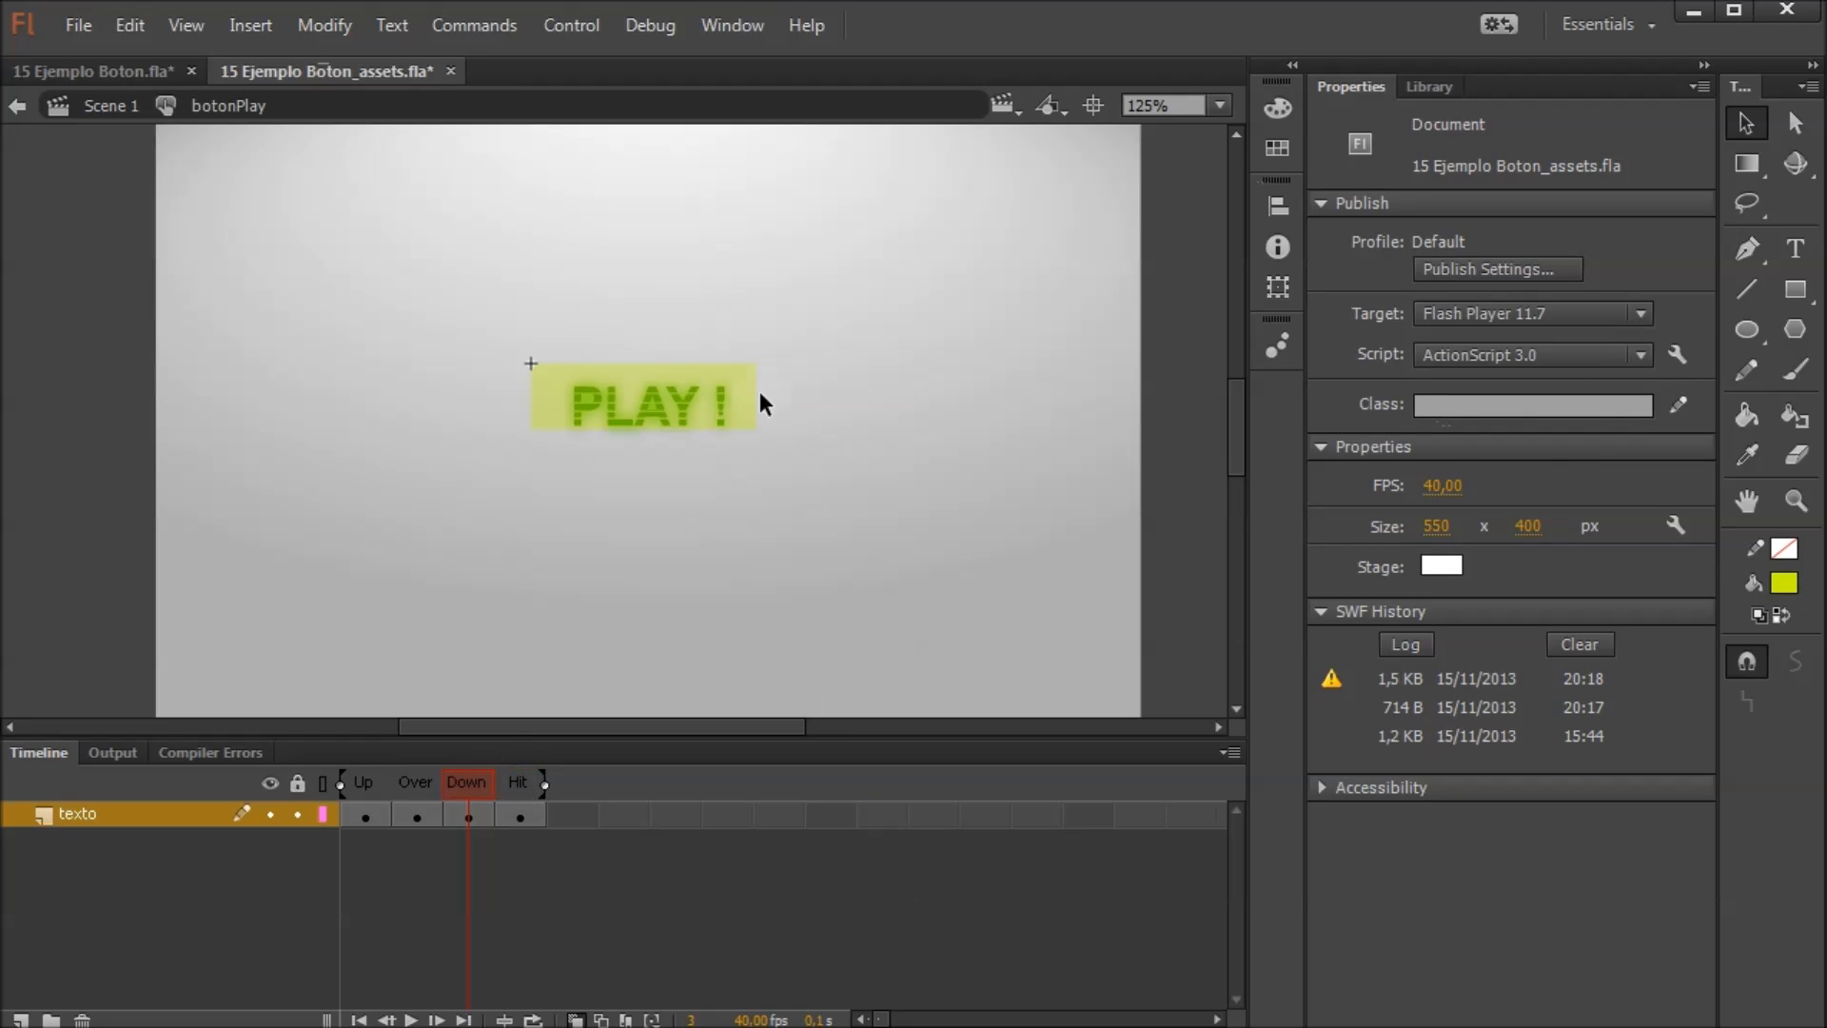
Enlarge the Hit state's yellow rectangle to about 138 by 45 px with Free Transform and compare it with the Down state's text
{"action": "left_click", "coordinate": [523, 784]}
{"action": "left_click", "coordinate": [708, 415]}
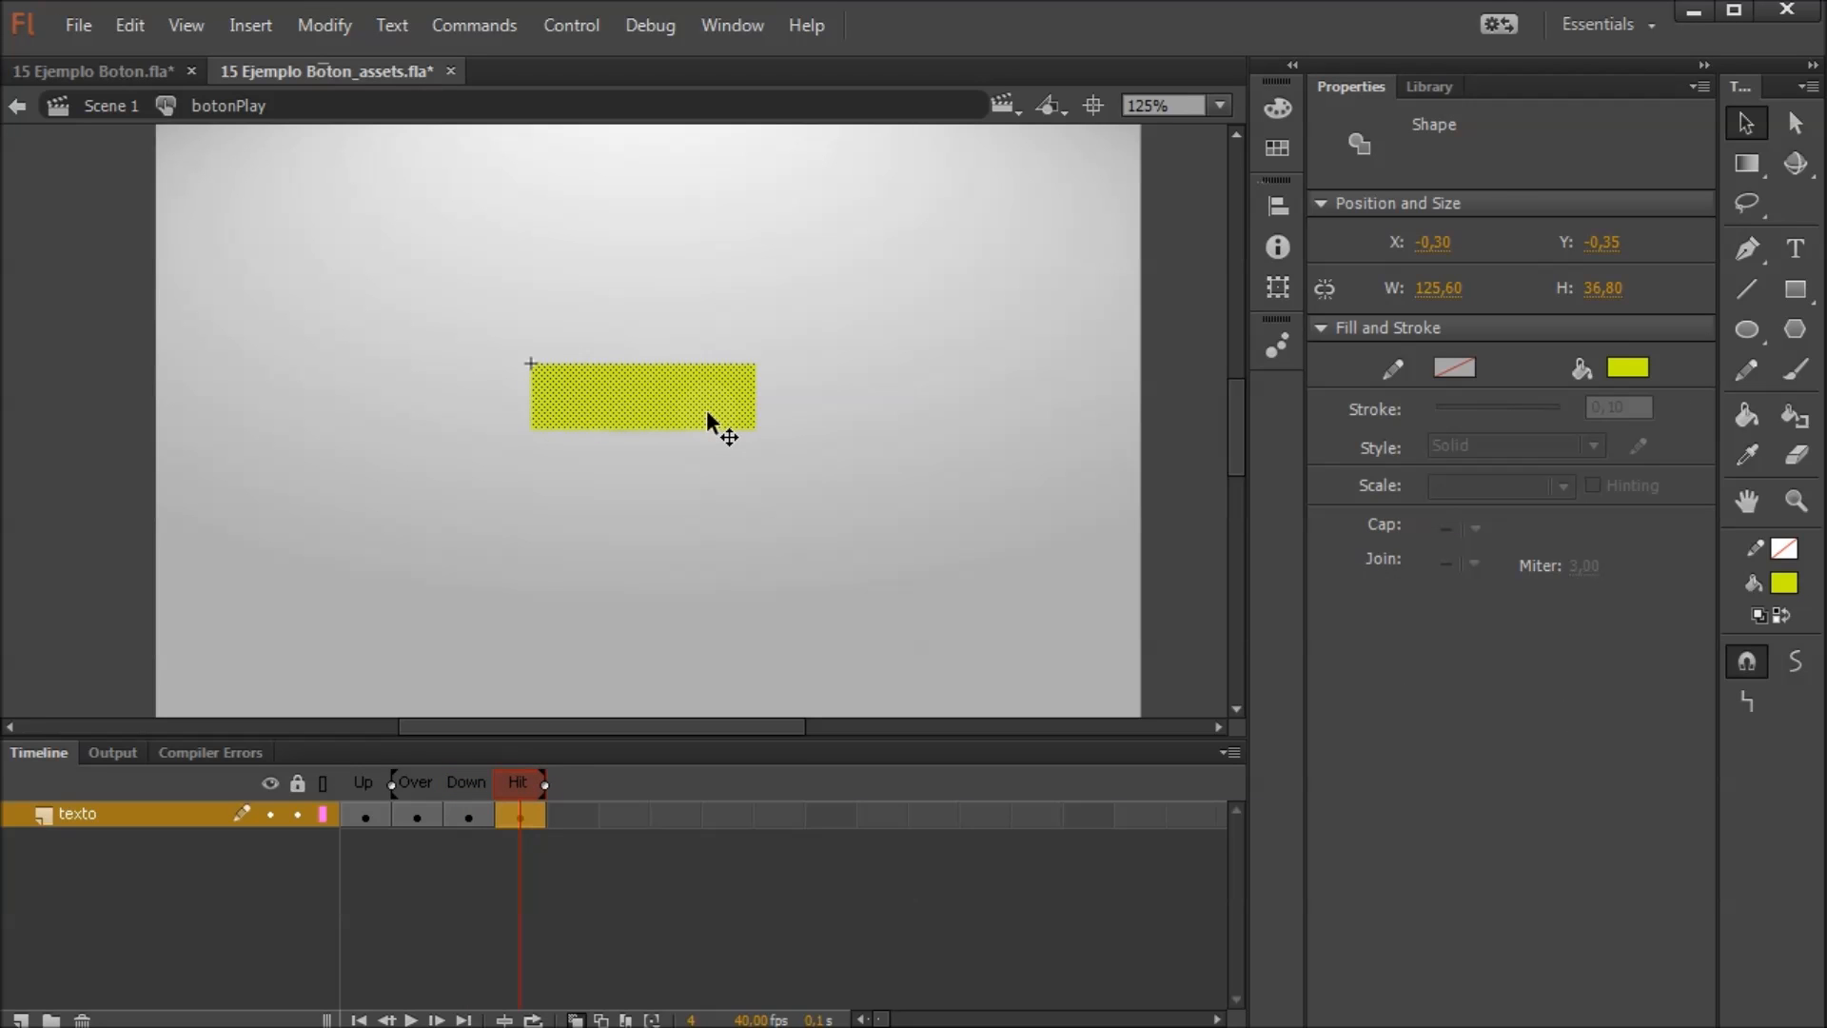
{"action": "key", "text": "q"}
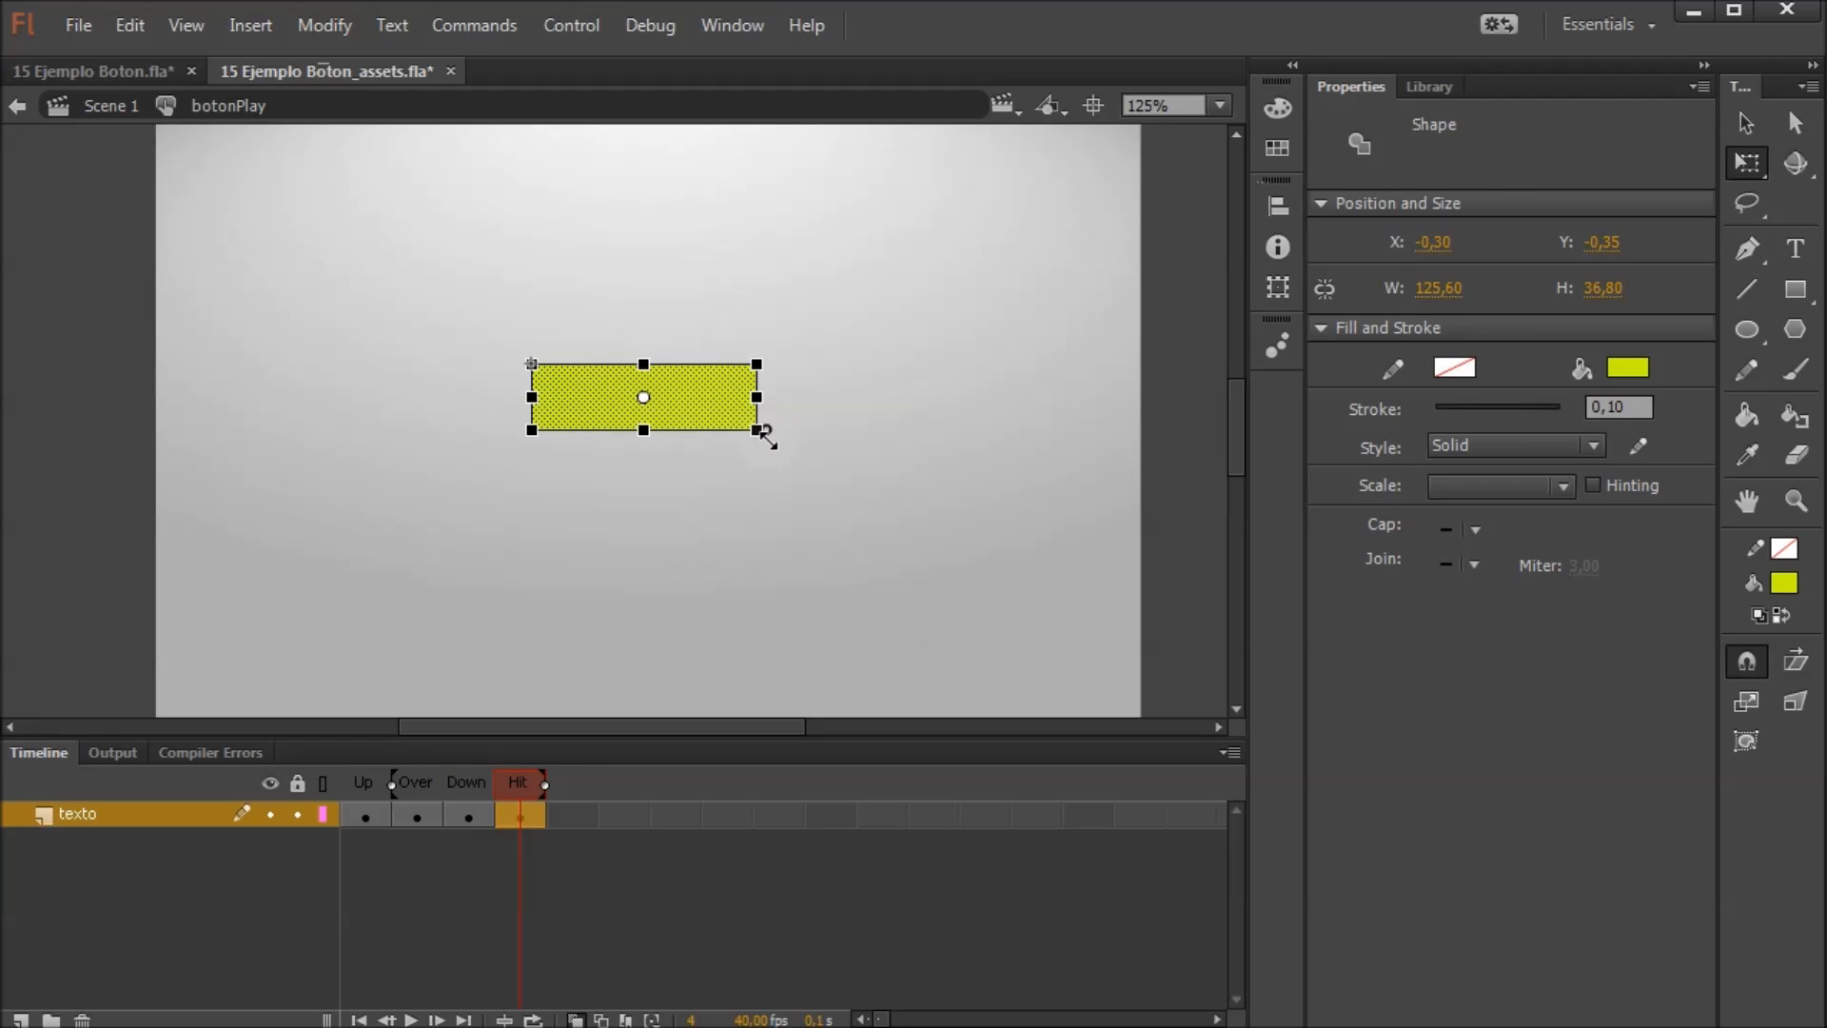
{"action": "mouse_move", "coordinate": [768, 433]}
{"action": "left_mouse_down"}
{"action": "mouse_move", "coordinate": [751, 448]}
{"action": "mouse_move", "coordinate": [780, 446]}
{"action": "left_mouse_up"}
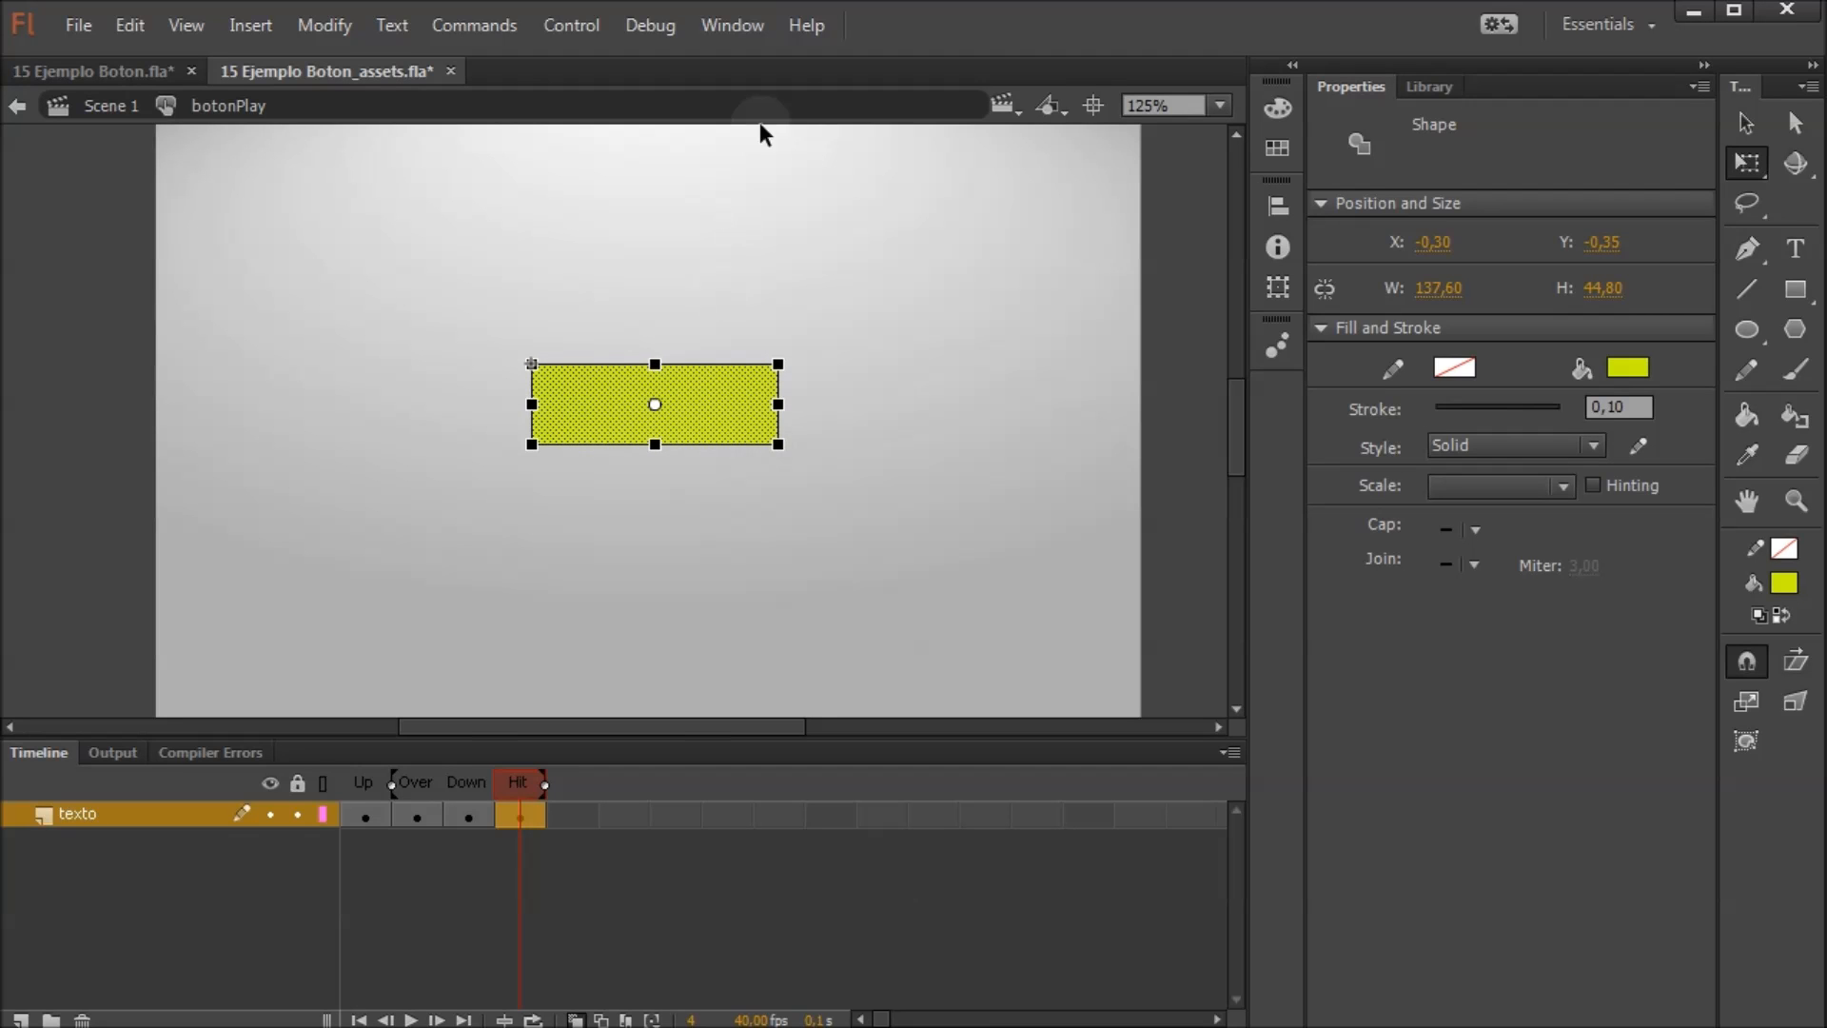
{"action": "left_click", "coordinate": [466, 781]}
Show the rulers and place two vertical and two horizontal guides framing the area around the PLAY ! text
{"action": "left_click", "coordinate": [187, 25]}
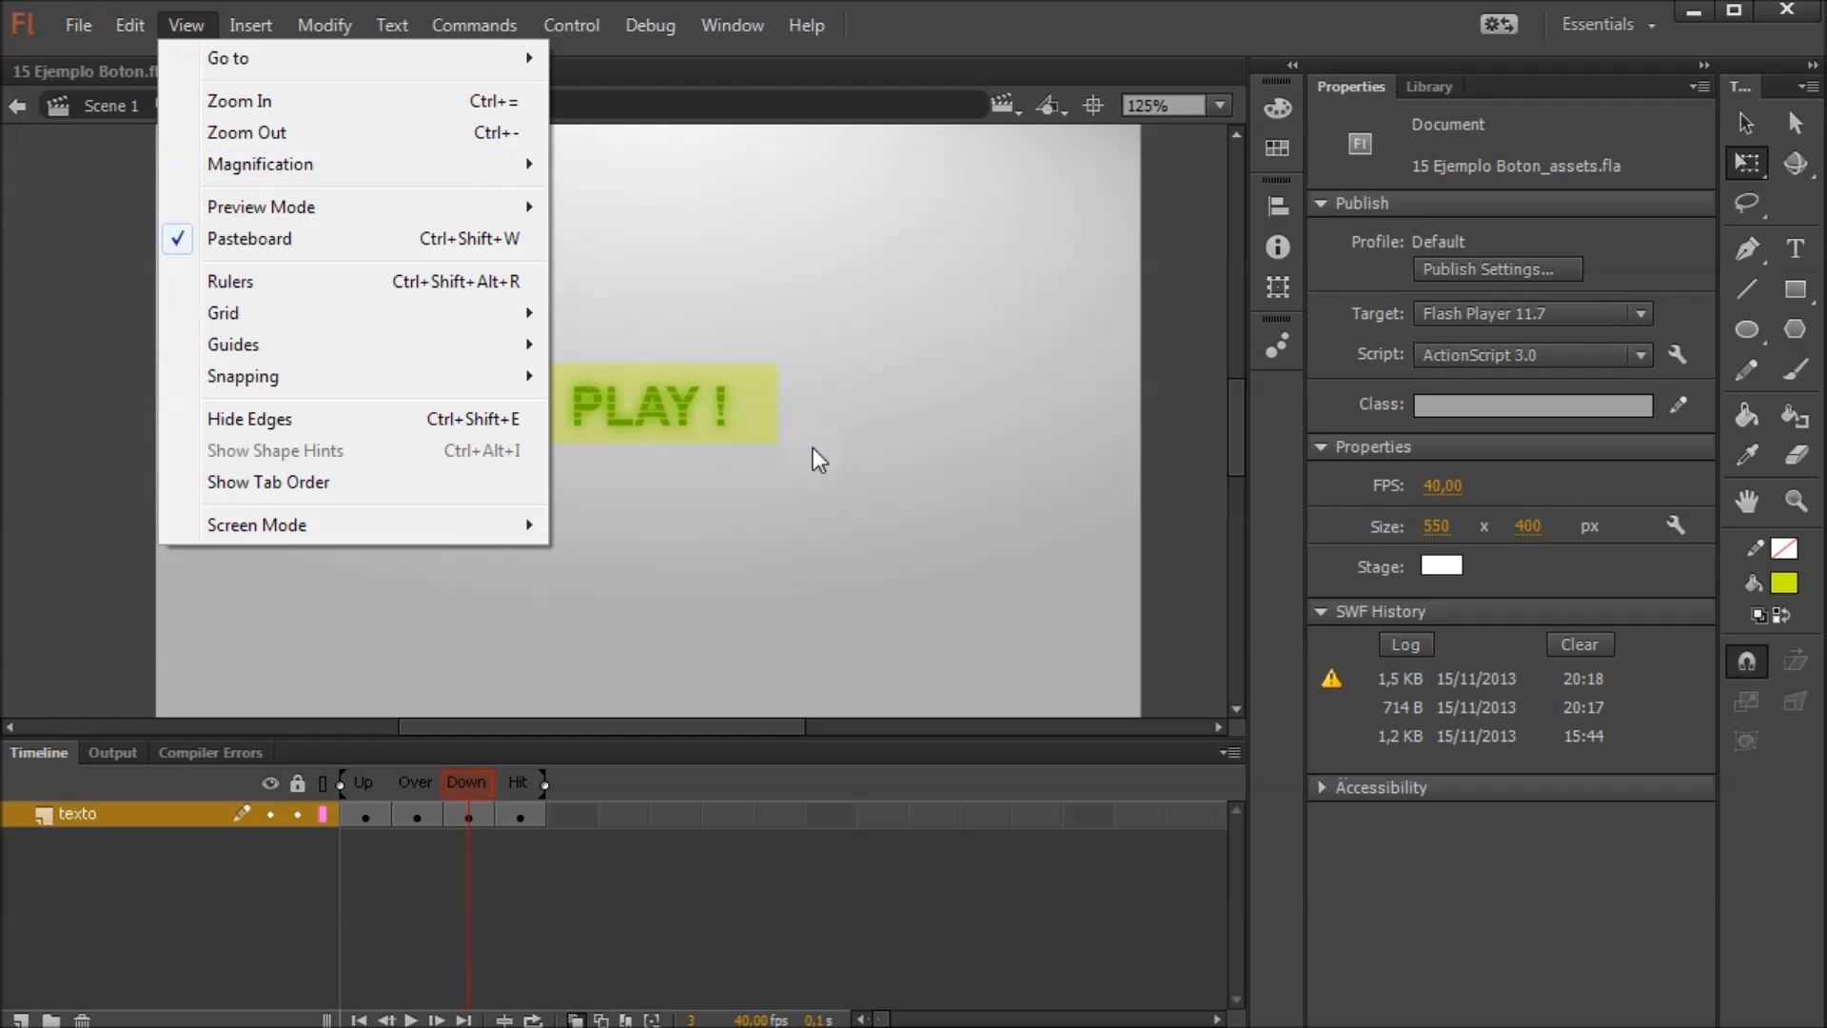
{"action": "left_click", "coordinate": [292, 297]}
{"action": "left_click_drag", "start_coordinate": [24, 303], "coordinate": [554, 314]}
{"action": "left_click_drag", "start_coordinate": [799, 140], "coordinate": [808, 385]}
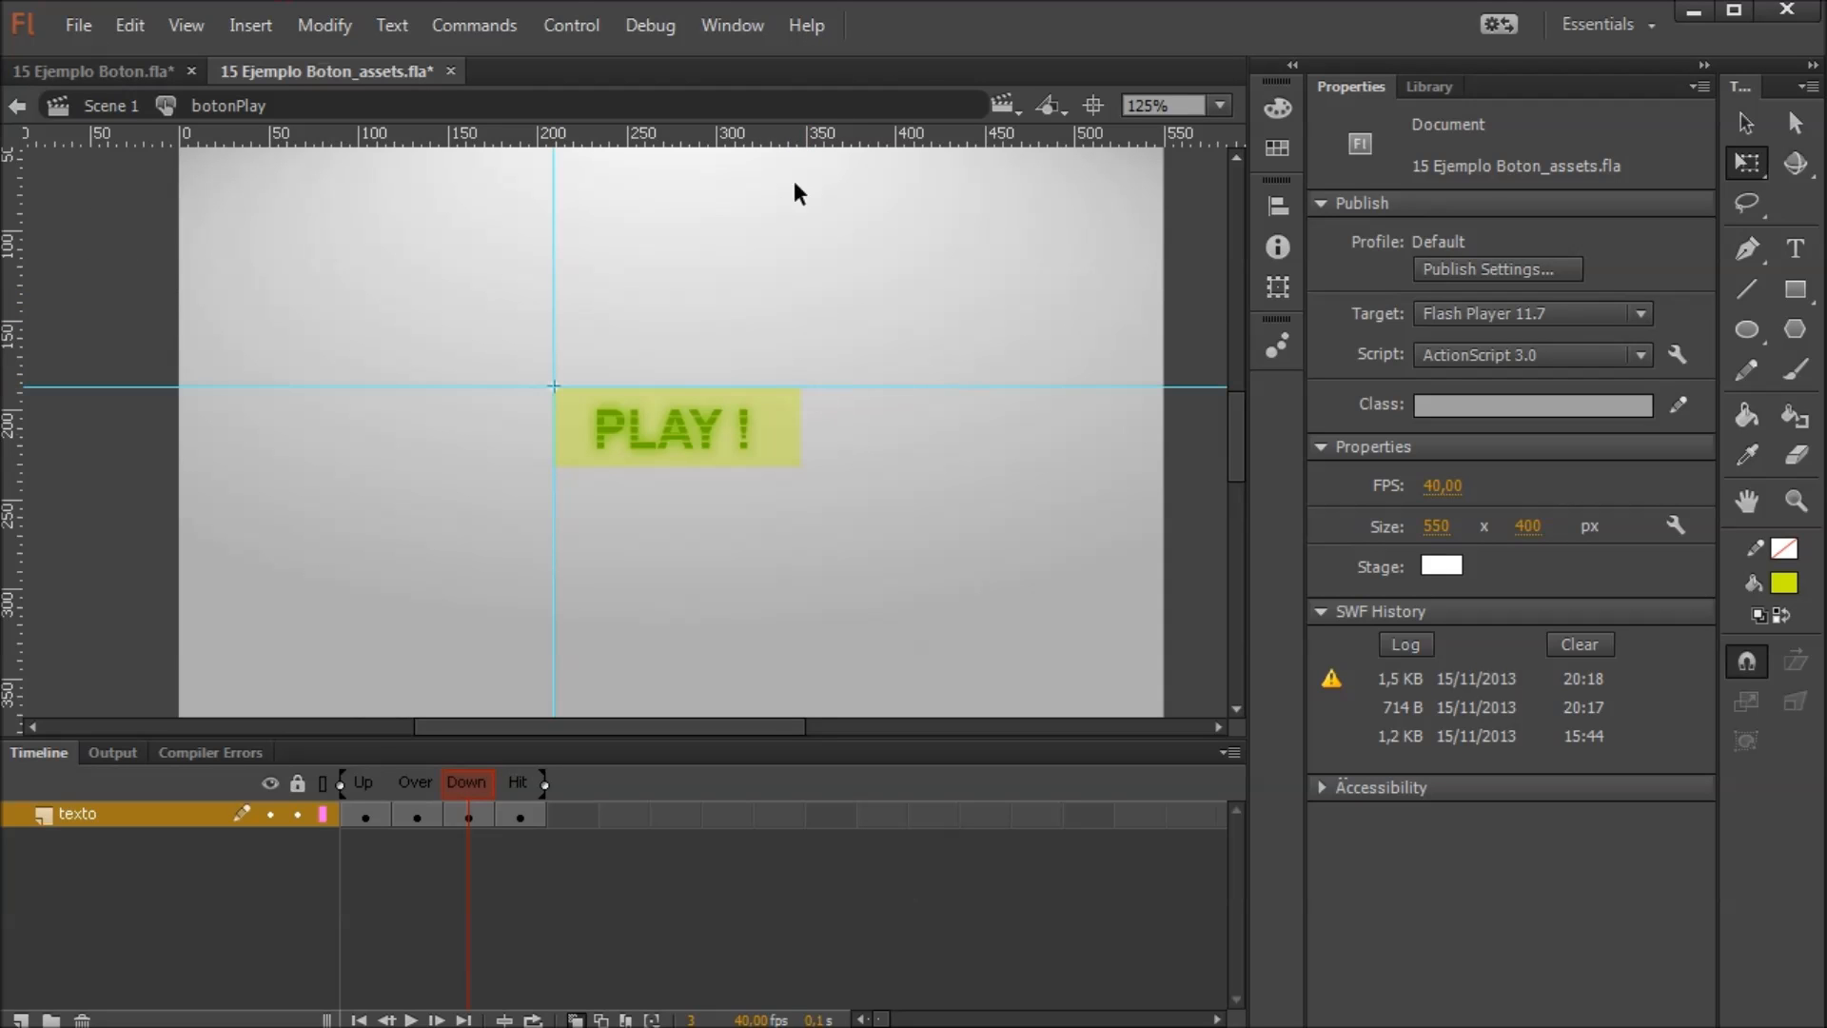
{"action": "left_click_drag", "start_coordinate": [14, 286], "coordinate": [785, 352]}
{"action": "left_click_drag", "start_coordinate": [694, 142], "coordinate": [724, 476]}
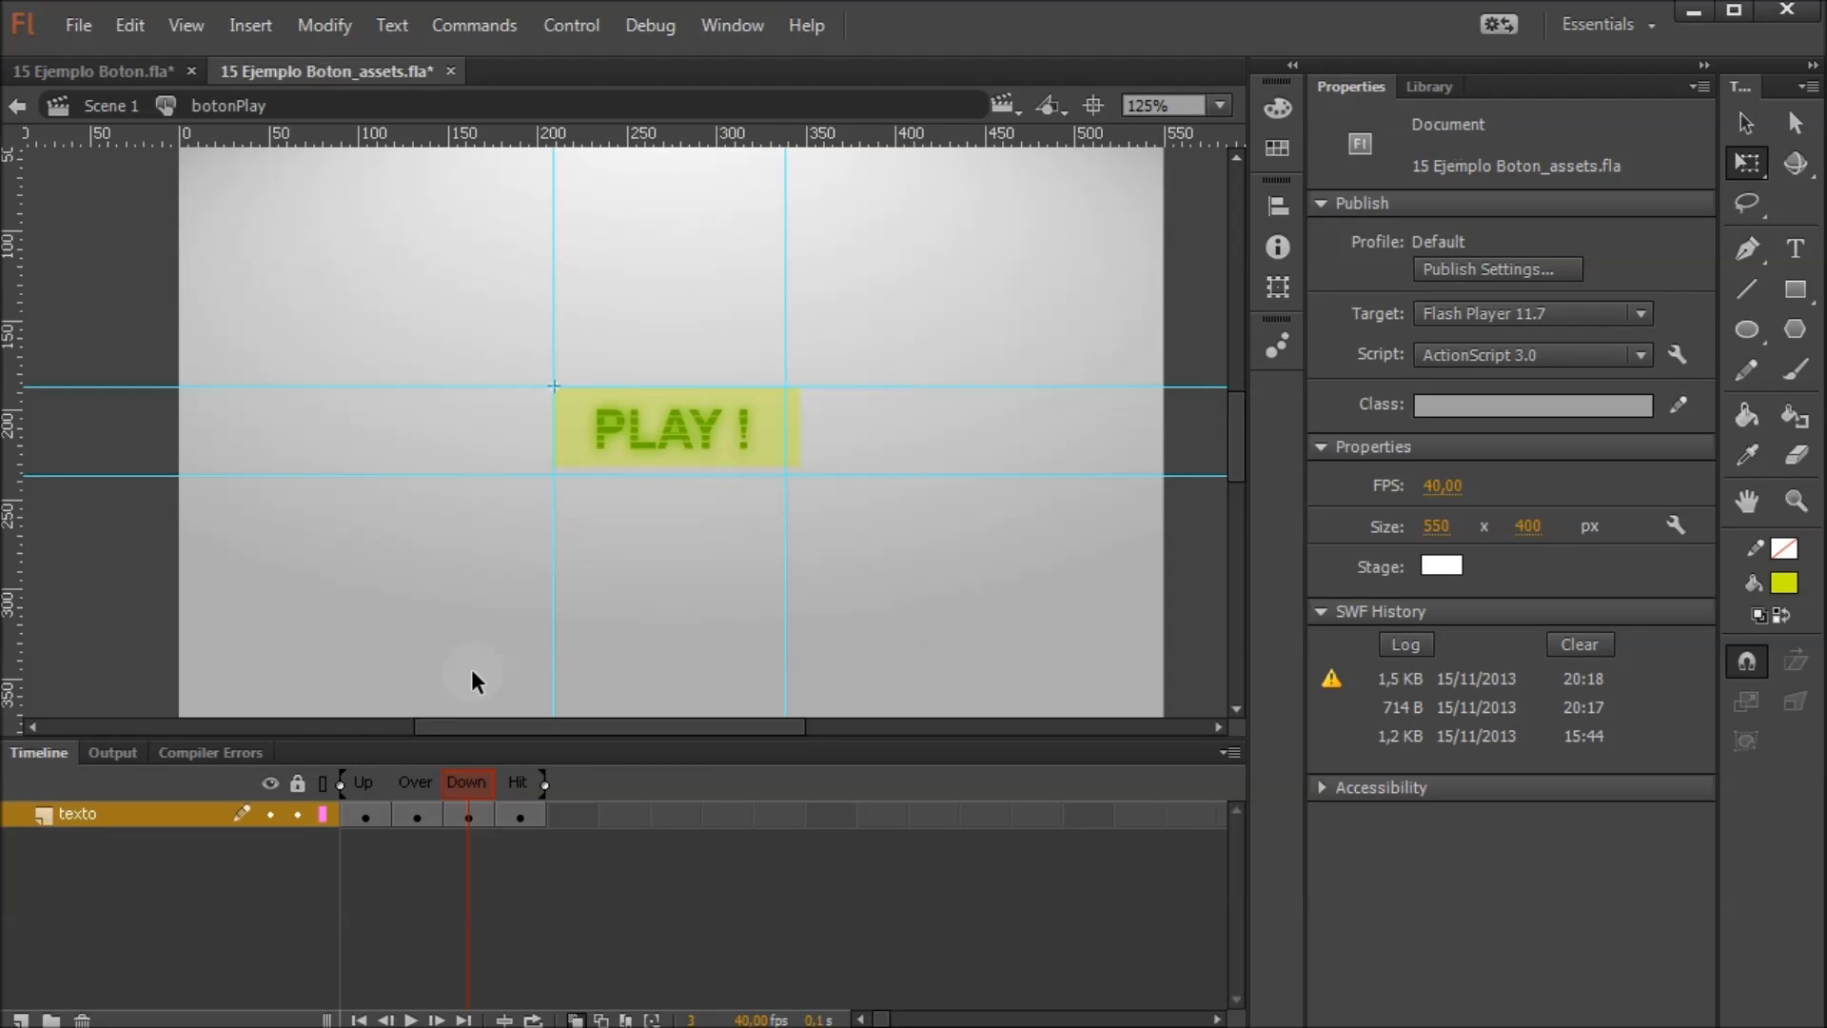
Resize the Hit rectangle to about 129 by 50 px so it fits the guides, and check it from the Down state
{"action": "scroll", "coordinate": [701, 461], "scroll_direction": "up", "scroll_amount": 2}
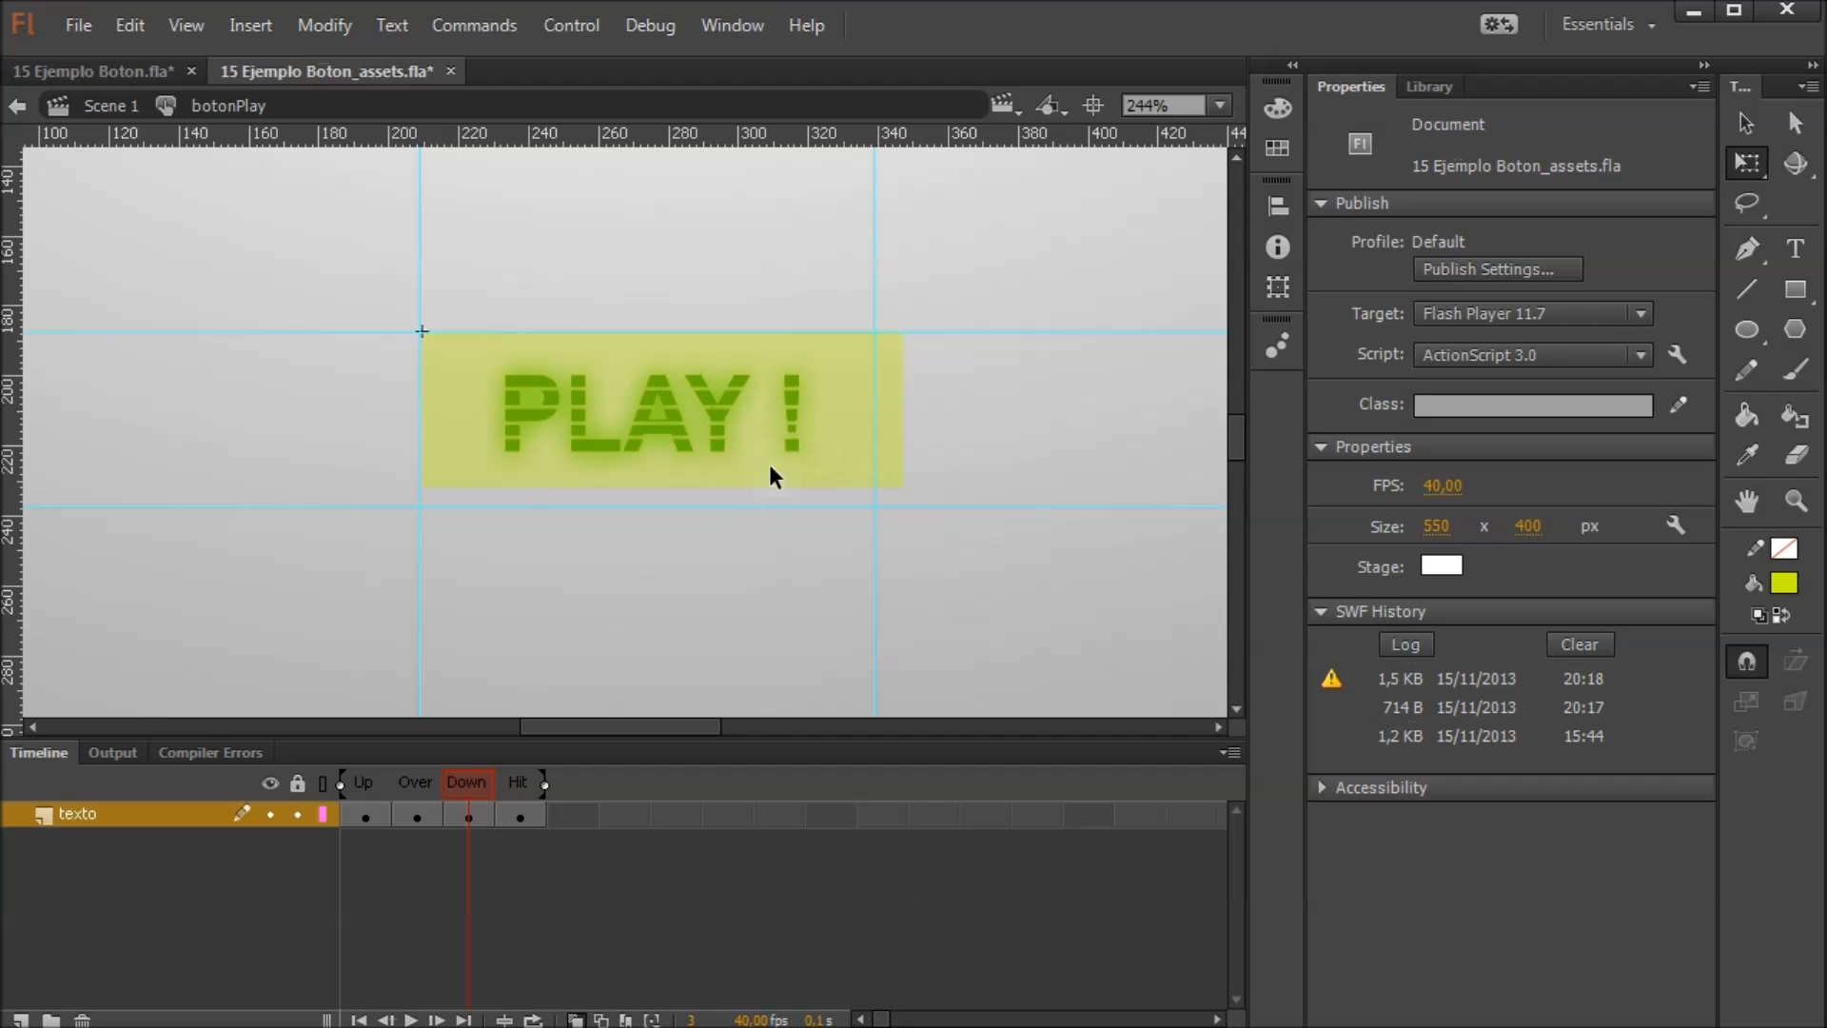
{"action": "left_click", "coordinate": [519, 814]}
{"action": "key", "text": "ctrl+a"}
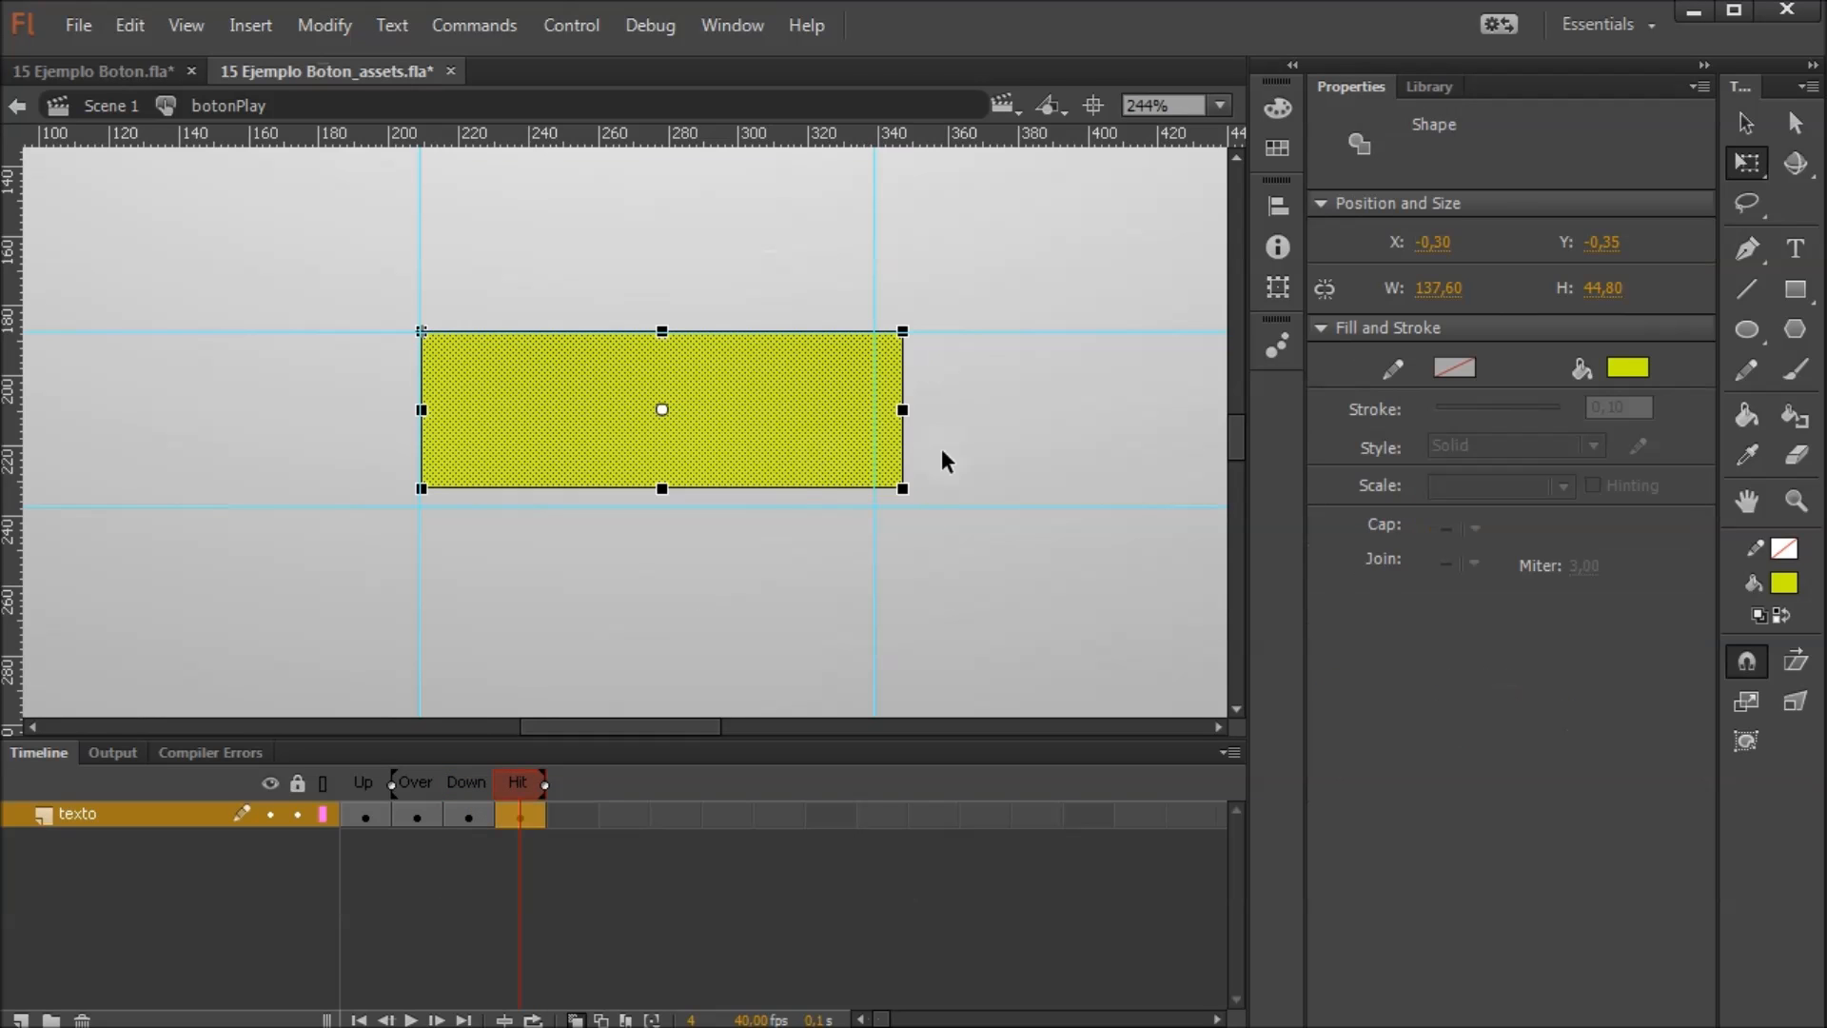
{"action": "left_click_drag", "start_coordinate": [902, 489], "coordinate": [876, 510]}
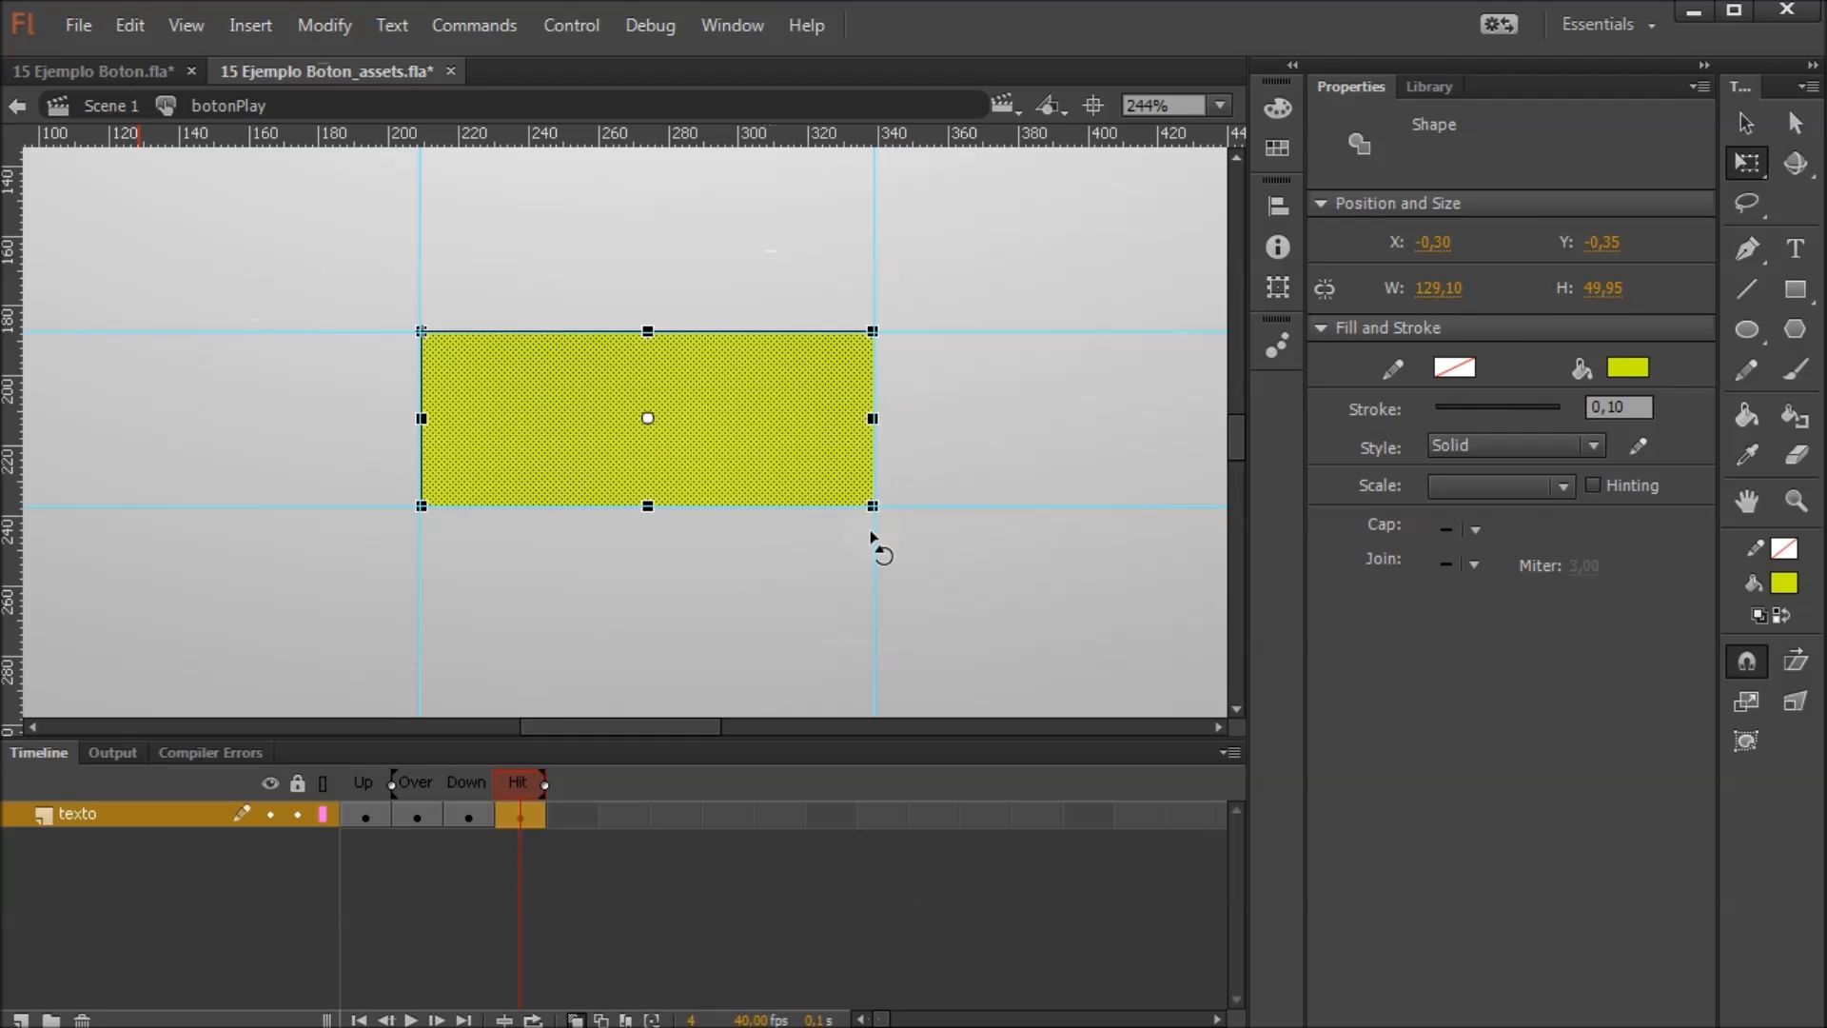
{"action": "left_click", "coordinate": [1054, 424]}
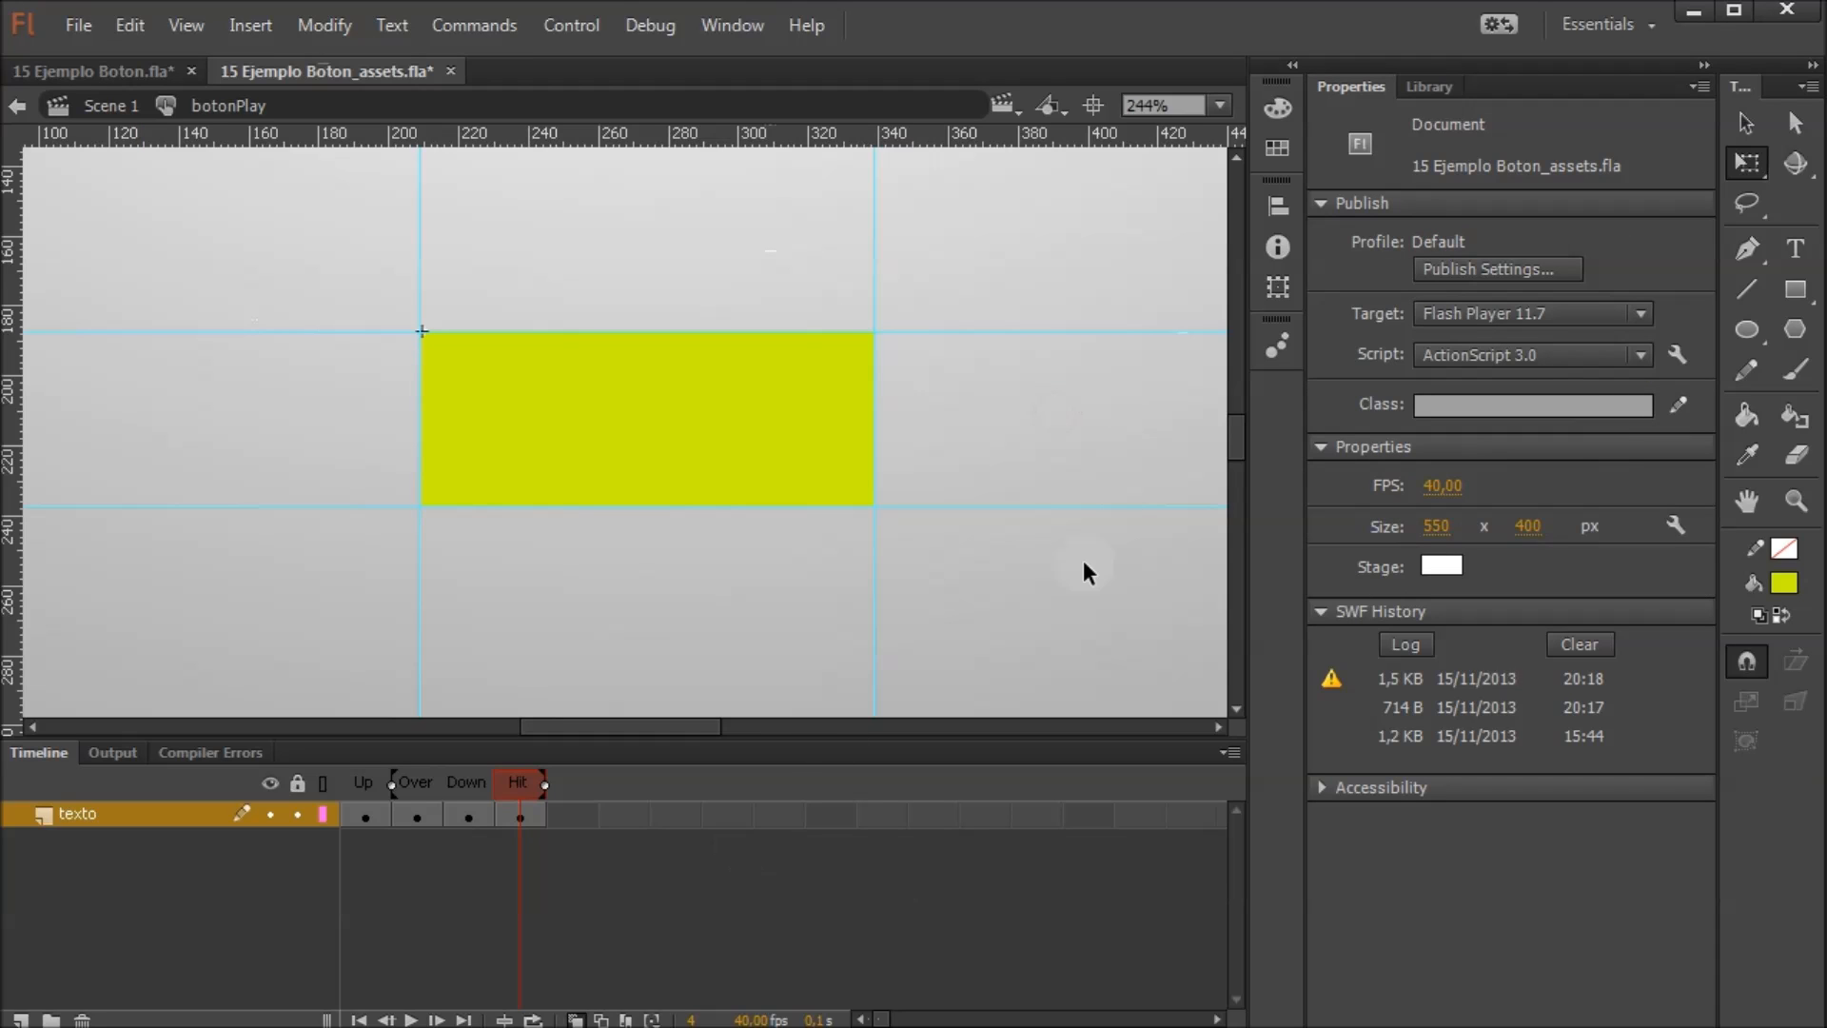
{"action": "left_click", "coordinate": [468, 815]}
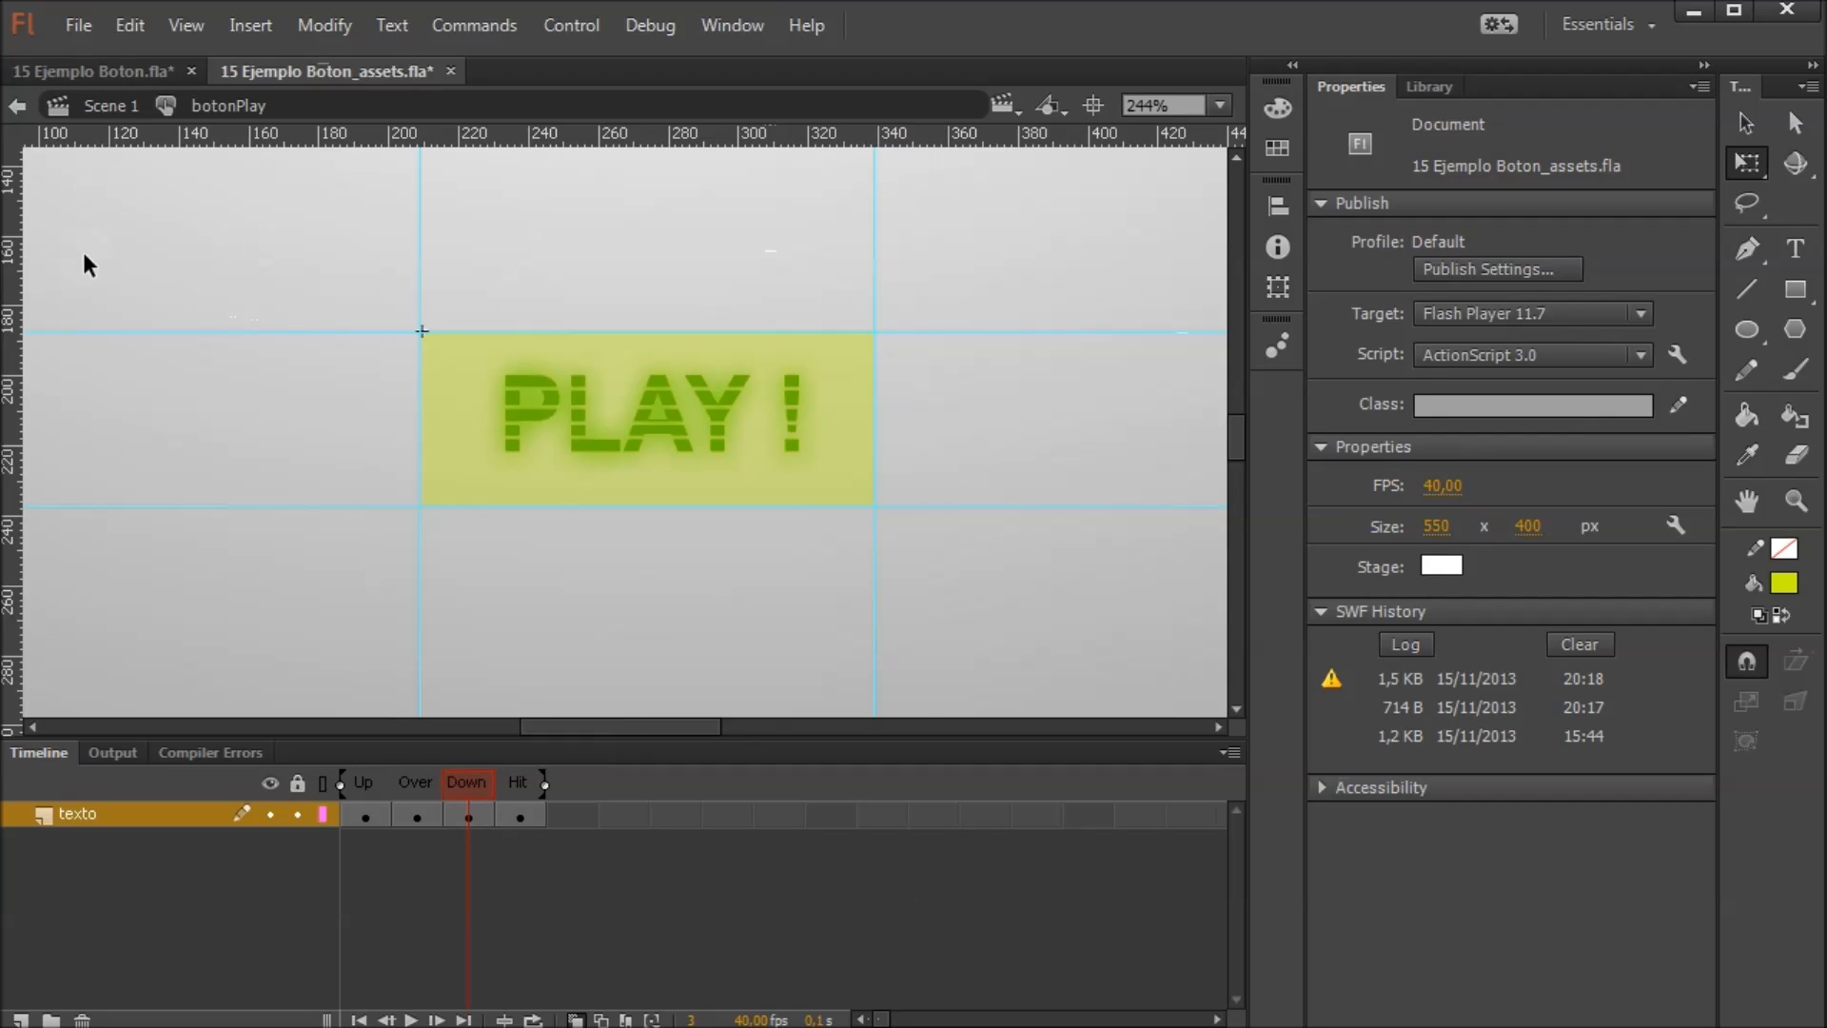
Hide the rulers and the guides, and test the movie with the resized Hit area
{"action": "left_click", "coordinate": [186, 25]}
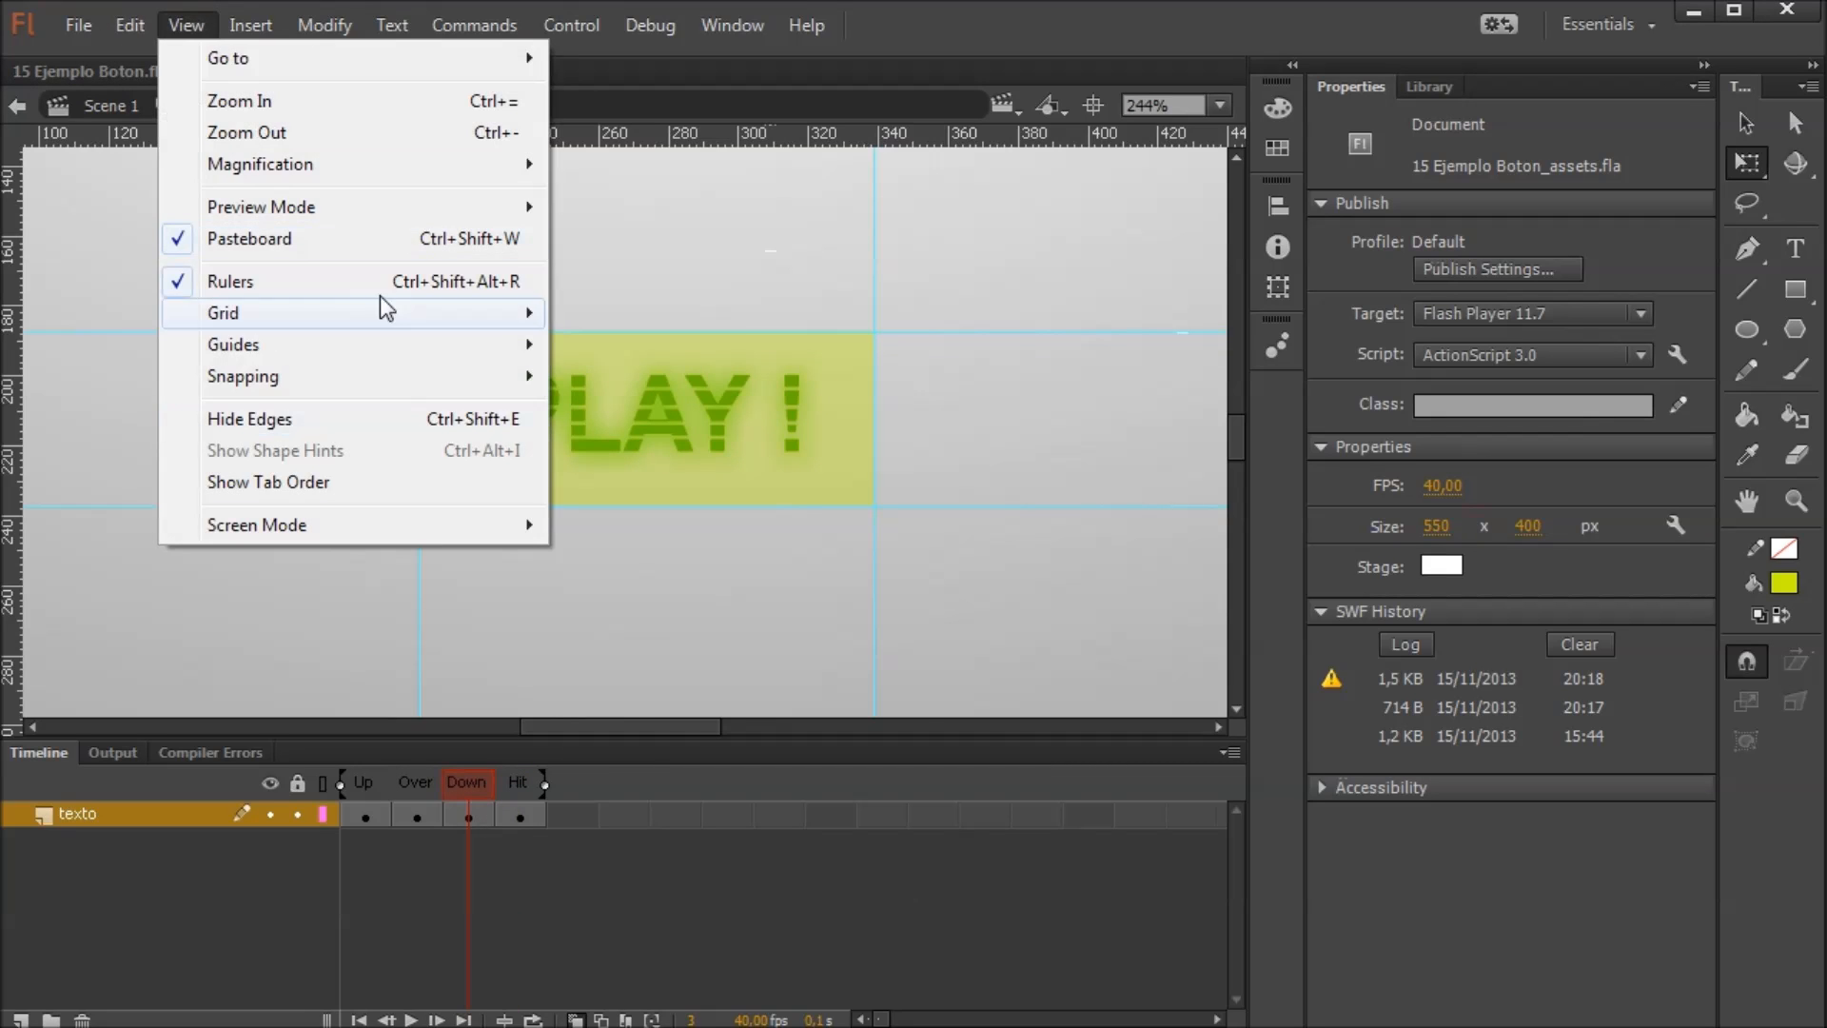
{"action": "left_click", "coordinate": [243, 288]}
{"action": "left_click", "coordinate": [187, 25]}
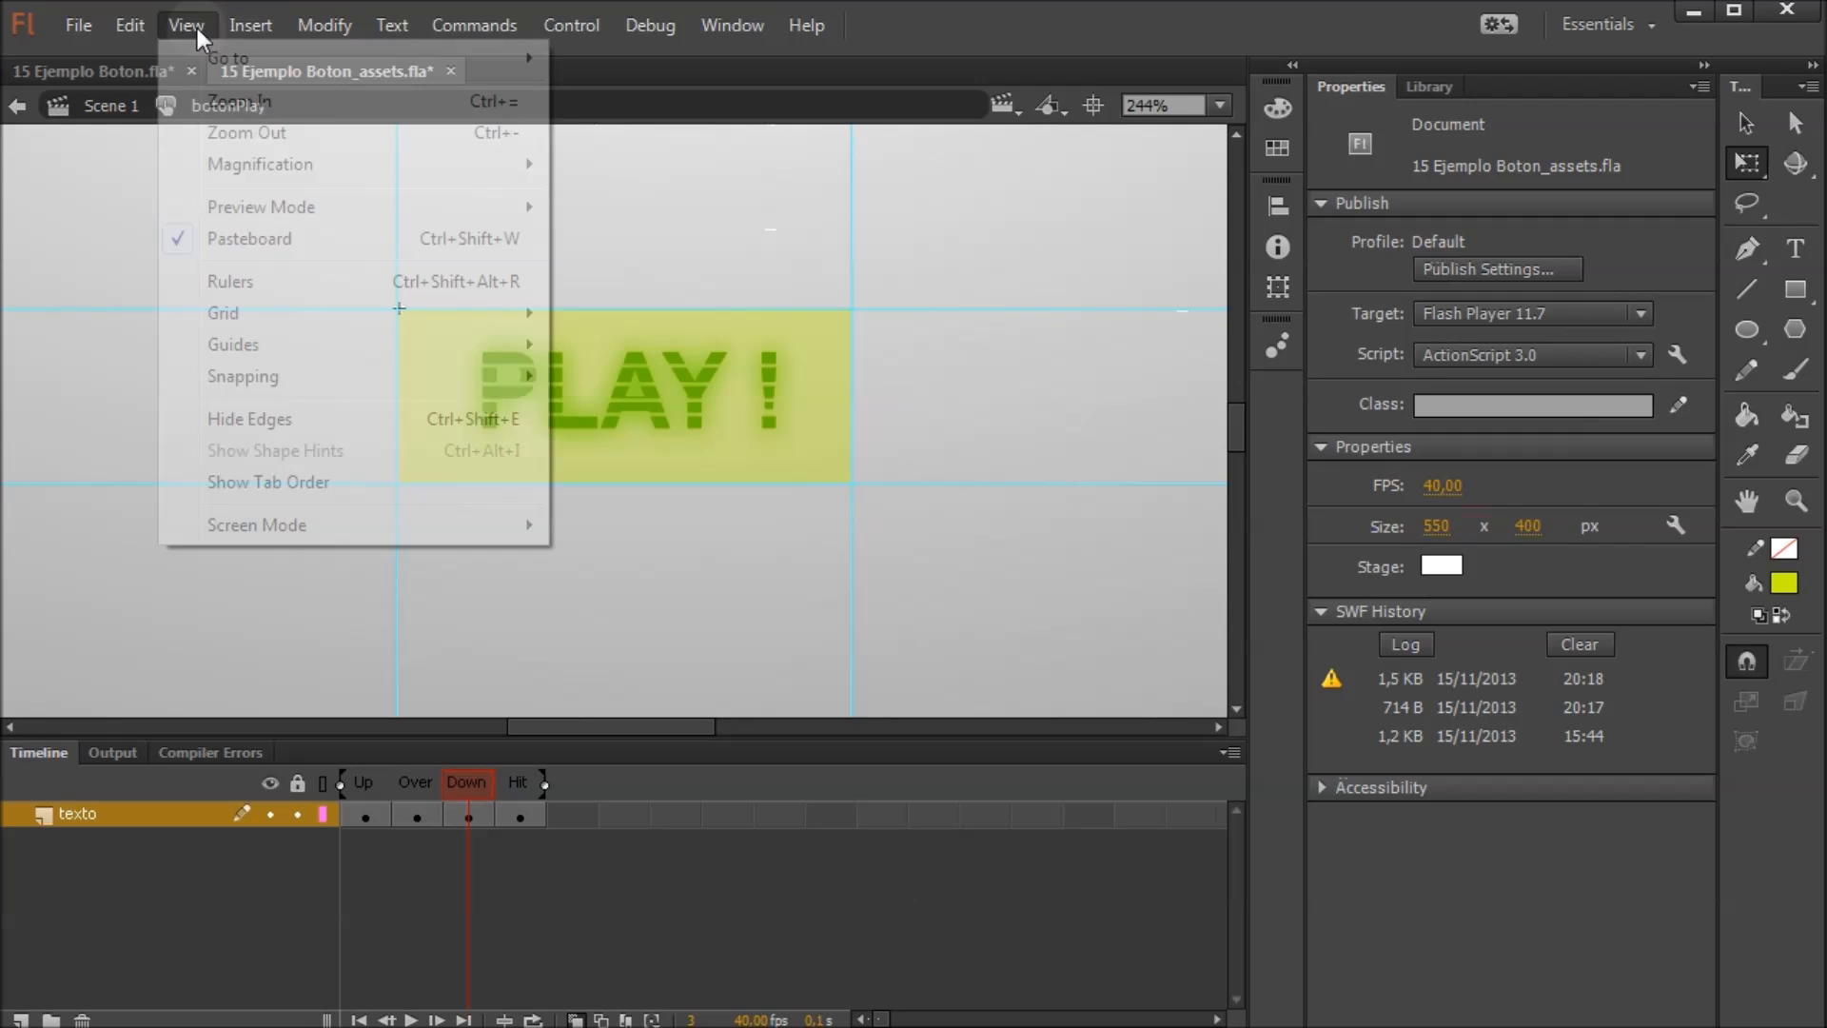
{"action": "mouse_move", "coordinate": [434, 360]}
{"action": "left_click", "coordinate": [66, 344]}
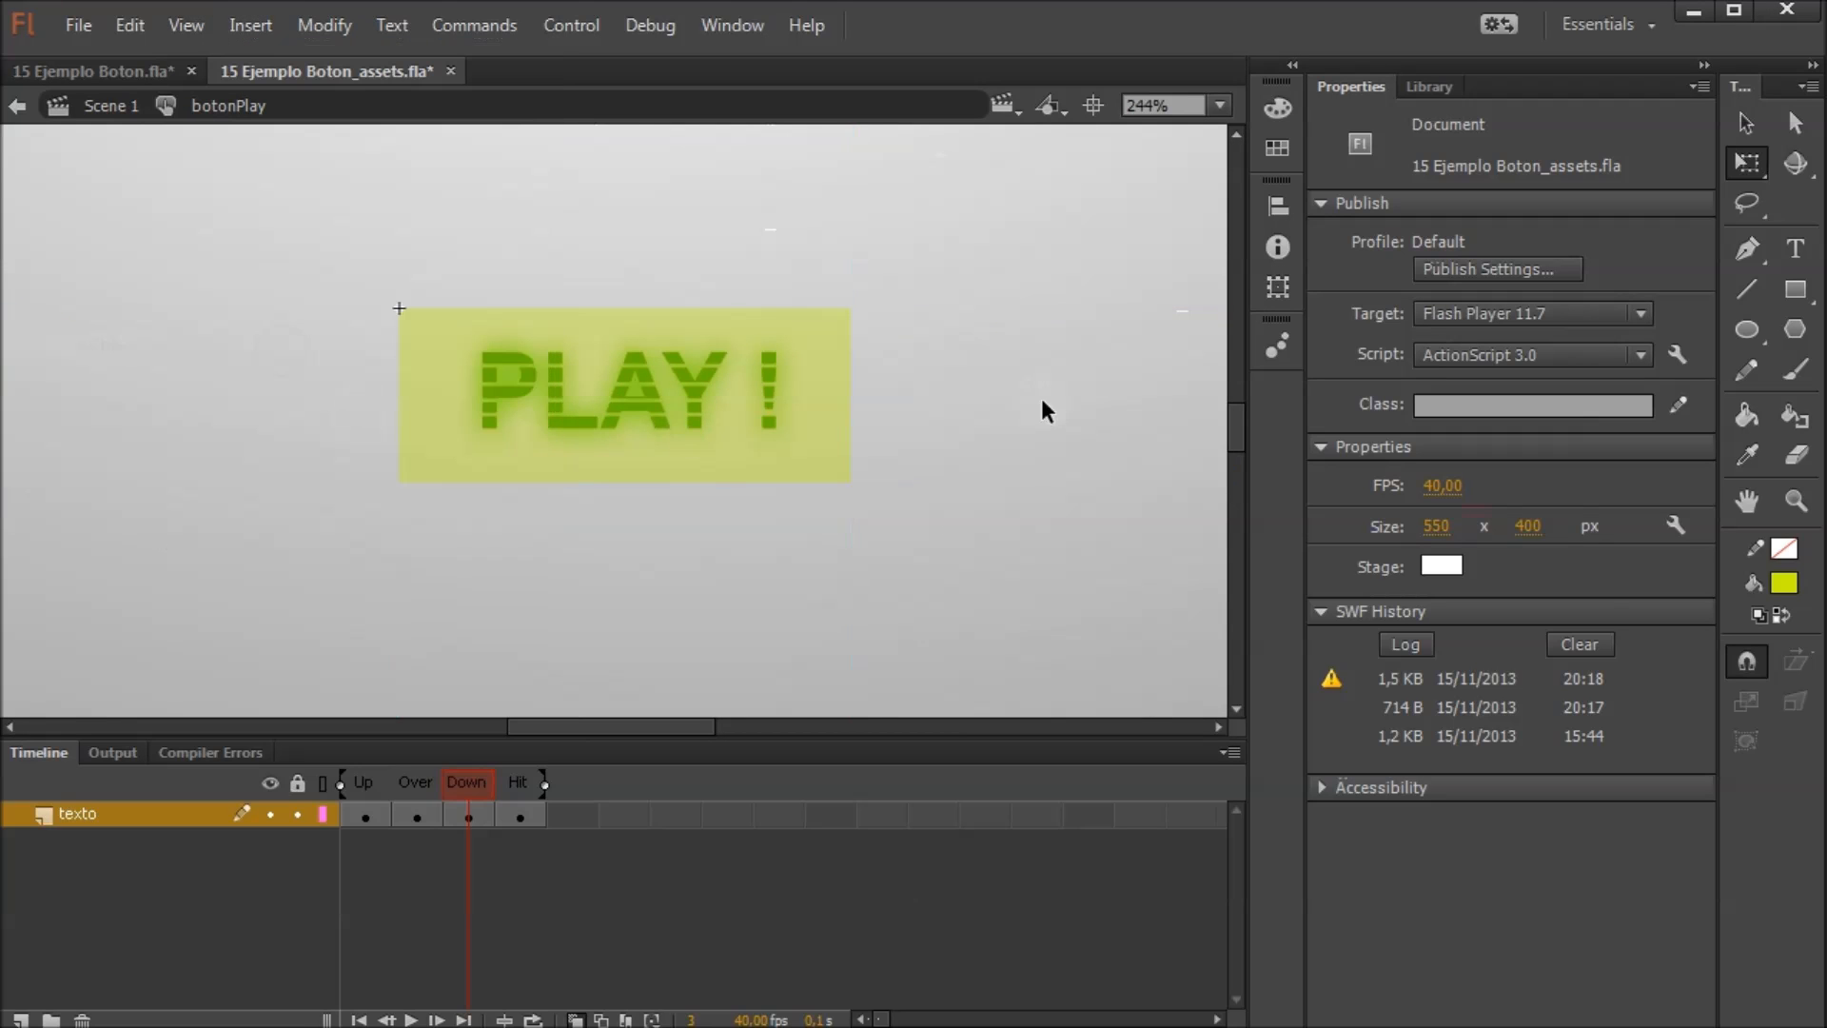
{"action": "key", "text": "ctrl+Return"}
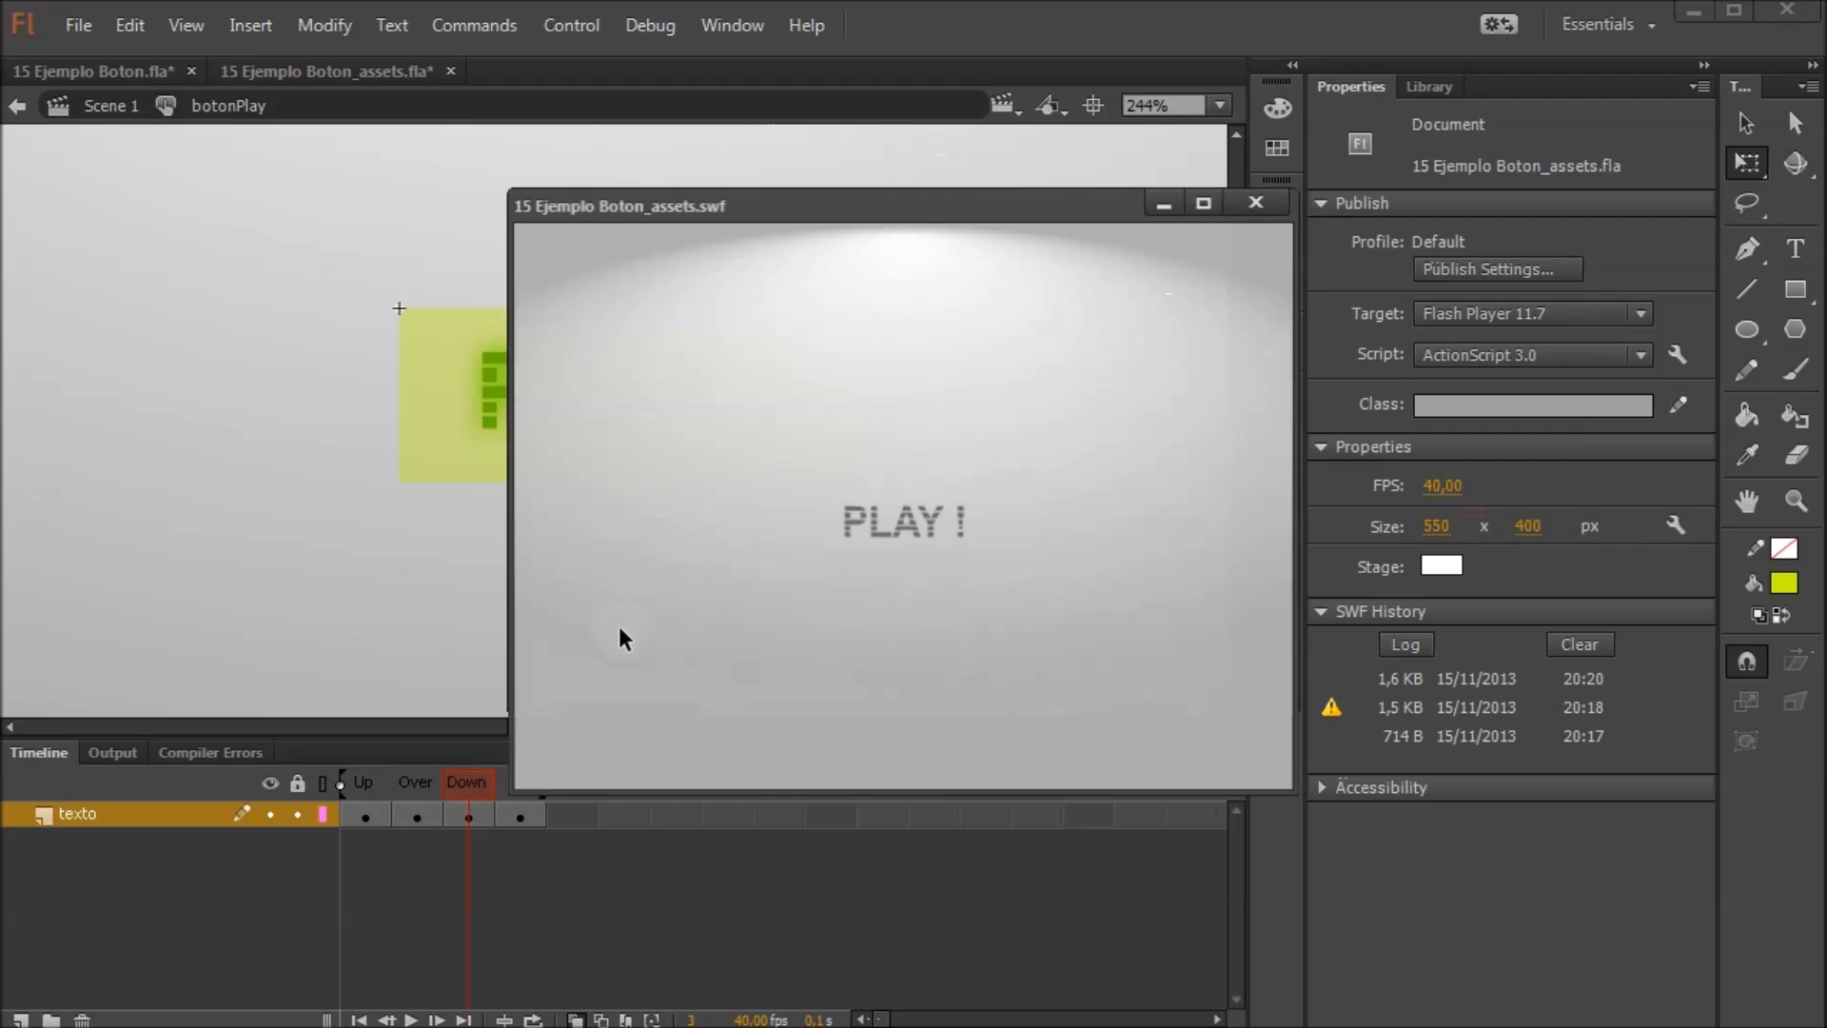